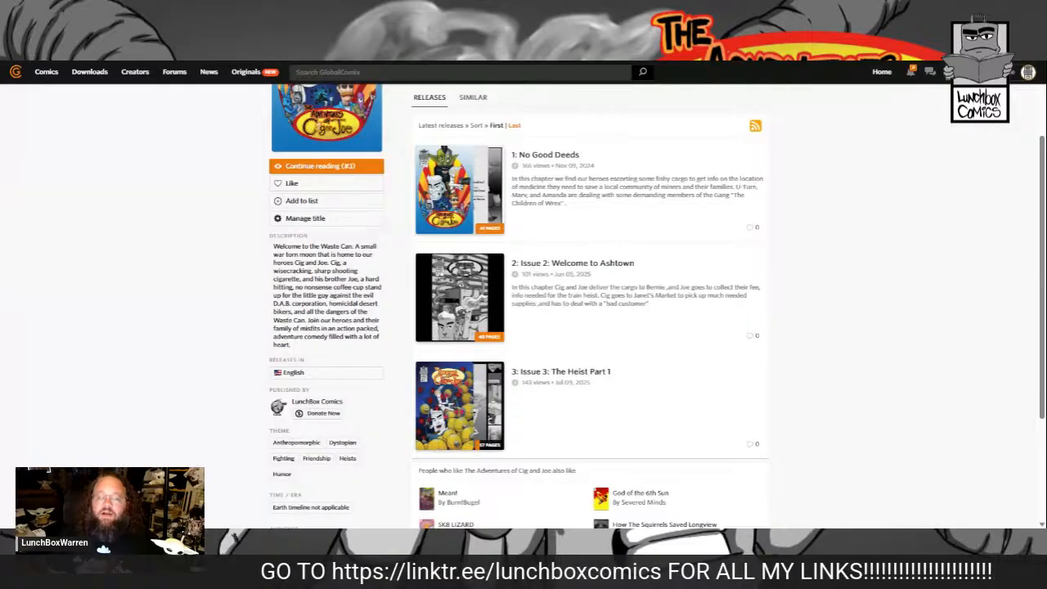
Step: Look over the releases of The Adventures of Cig and Joe and check the account's notifications
{"action": "scroll", "coordinate": [566, 260], "scroll_direction": "up", "scroll_amount": 2}
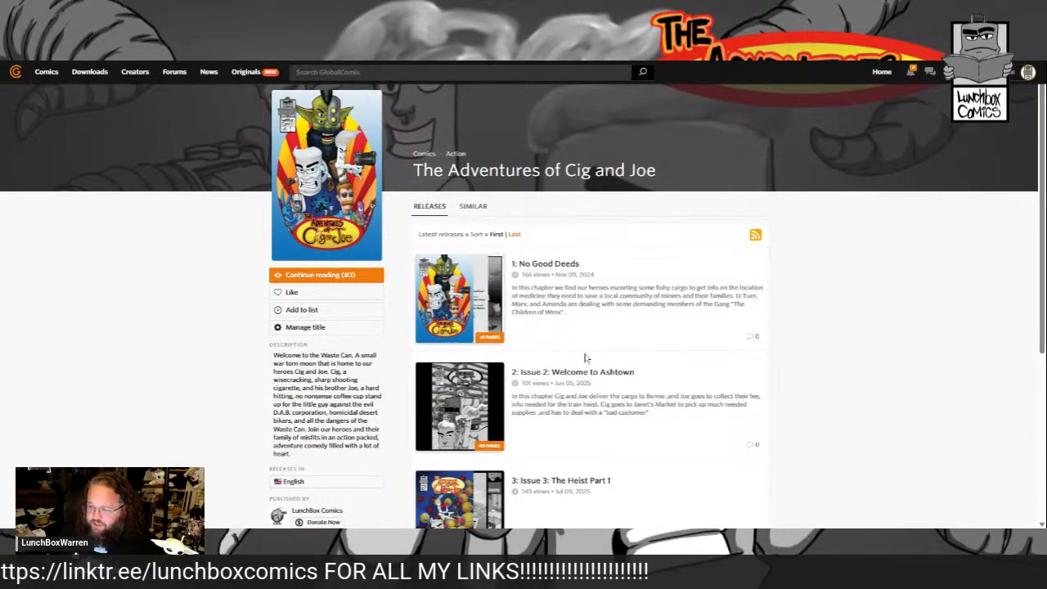
{"action": "left_click", "coordinate": [911, 72]}
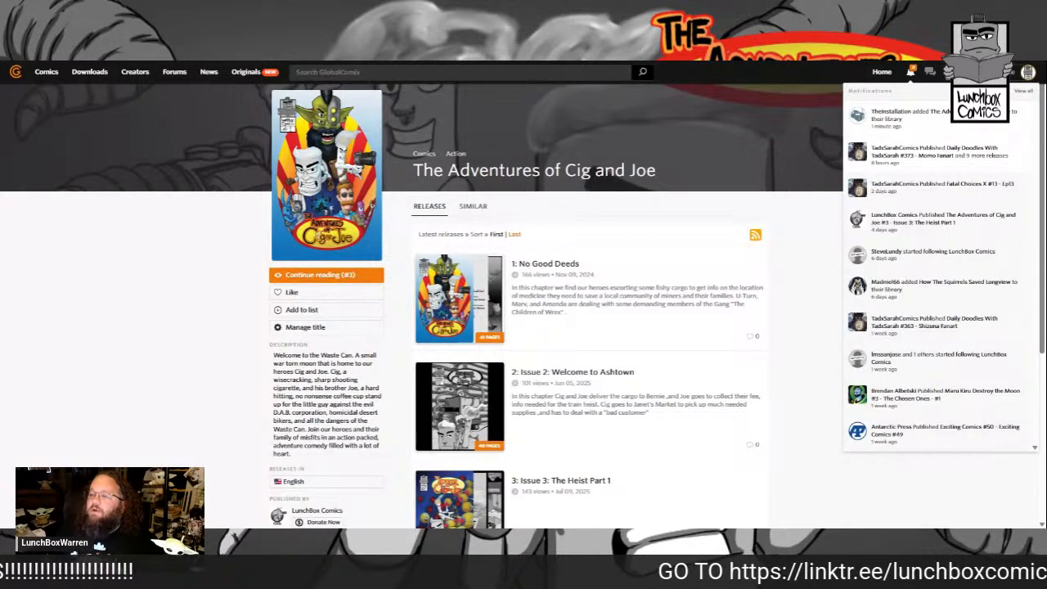
{"action": "left_click", "coordinate": [912, 74]}
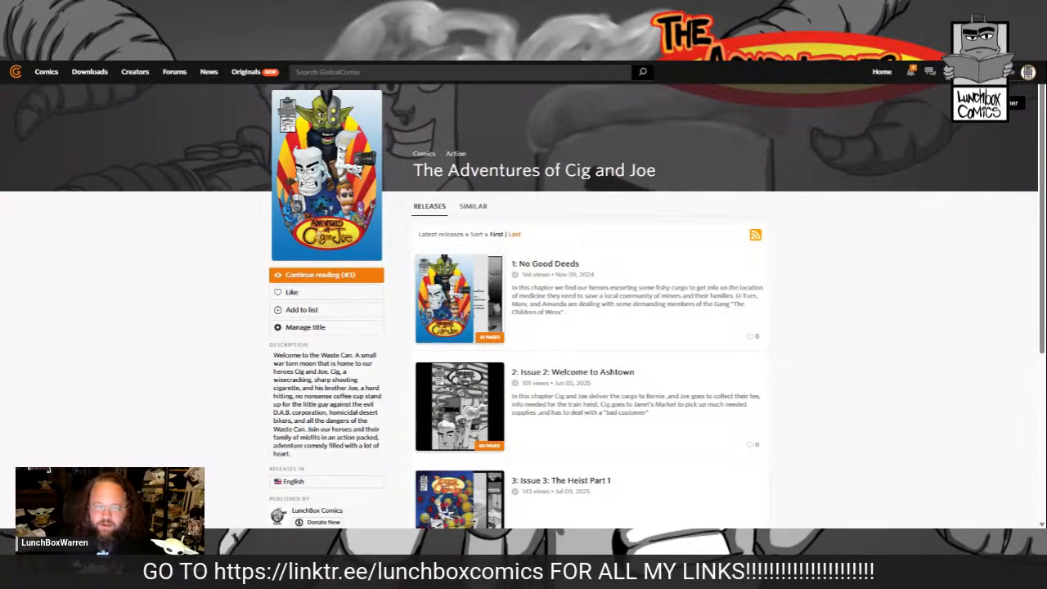
{"action": "scroll", "coordinate": [658, 267], "scroll_direction": "down", "scroll_amount": 3}
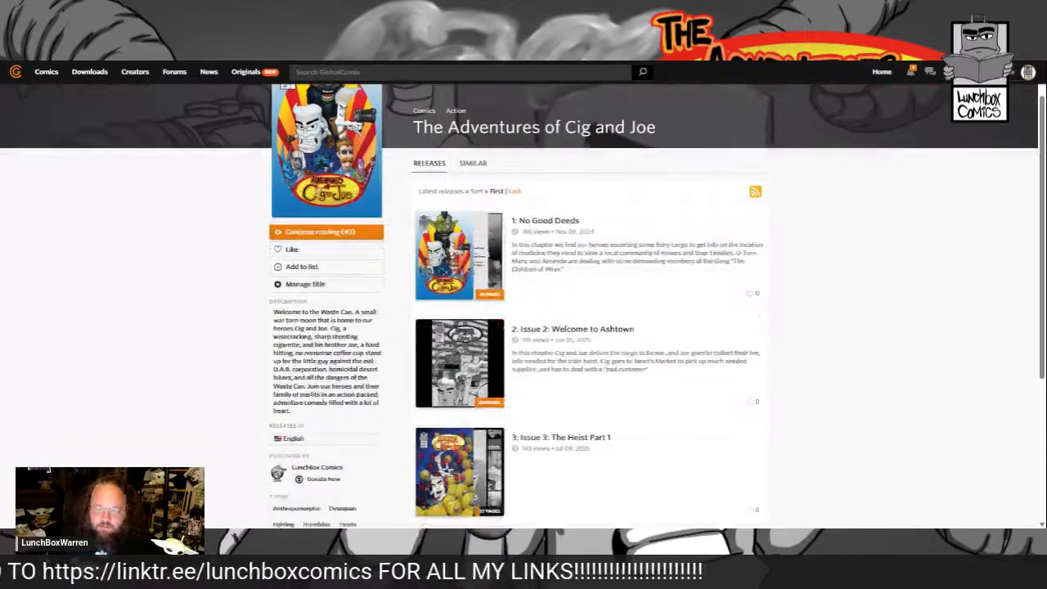
{"action": "scroll", "coordinate": [662, 270], "scroll_direction": "up", "scroll_amount": 3}
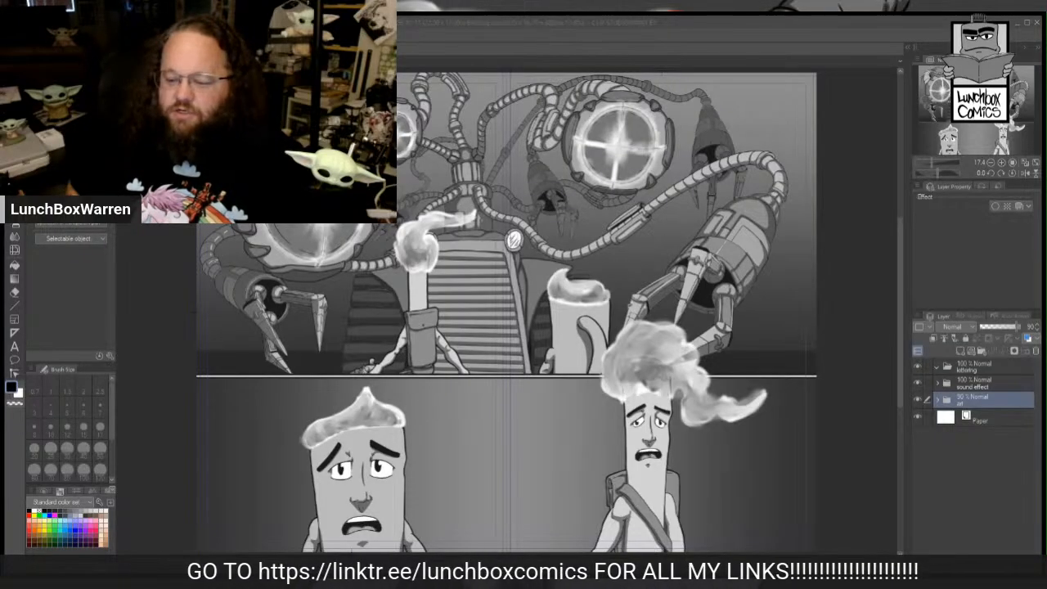
Step: Switch to Clip Studio Paint and look over the shaded two-page spread for pages 10-11
{"action": "key", "text": "alt+Tab"}
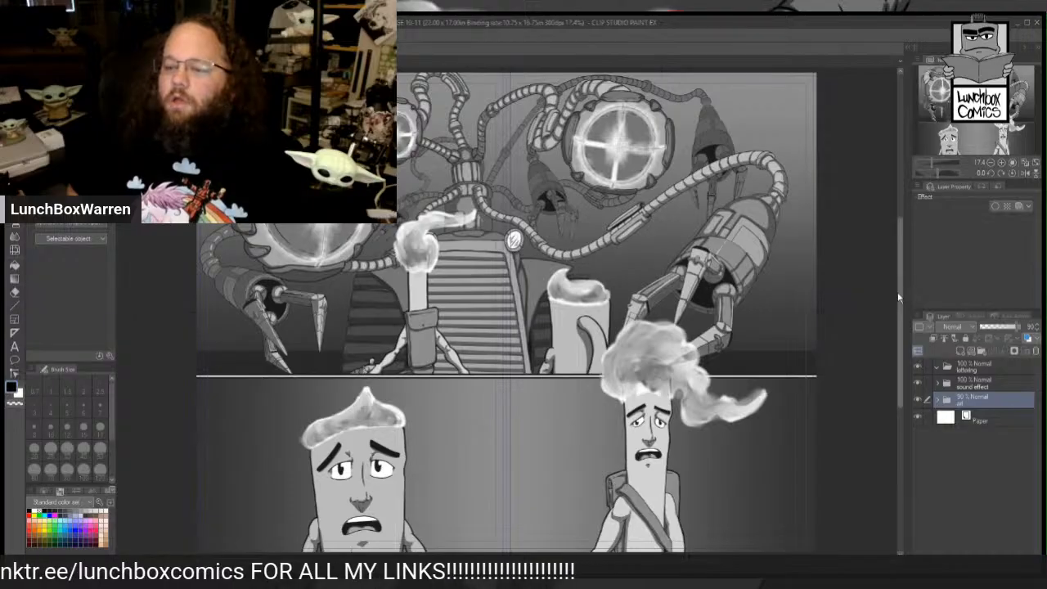
{"action": "scroll", "coordinate": [896, 290], "scroll_direction": "up", "scroll_amount": 3}
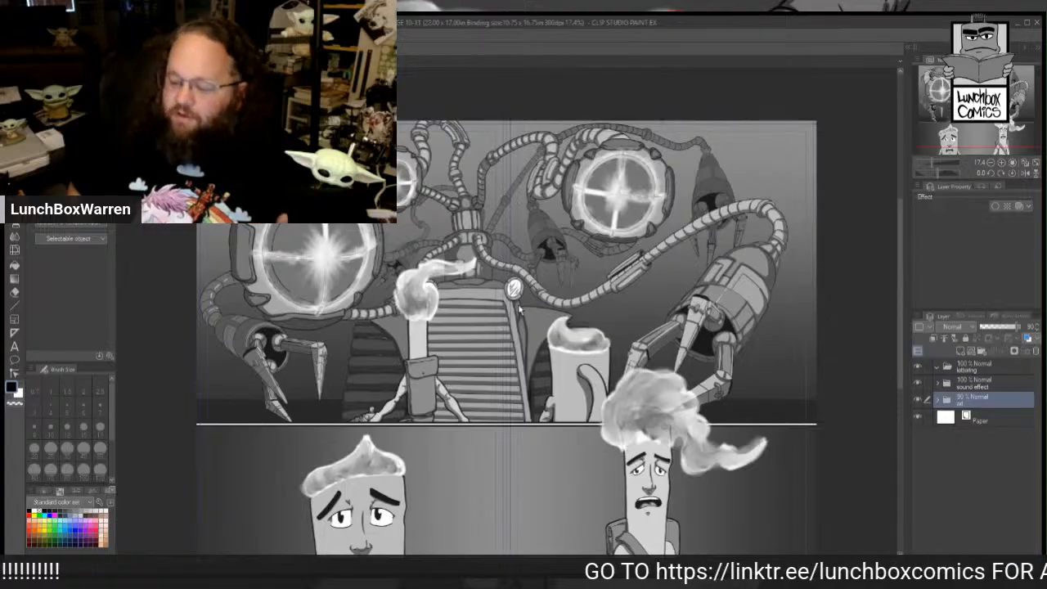
{"action": "scroll", "coordinate": [523, 307], "scroll_direction": "down", "scroll_amount": 2}
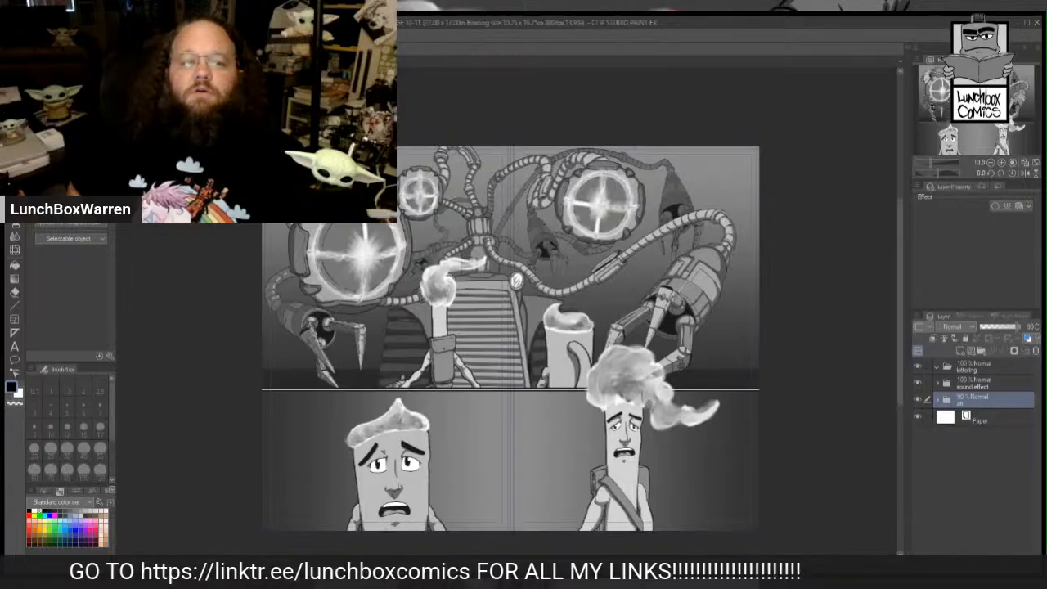
Step: Bring up the page 12 document and check Layer 2 by hiding it and showing it again
{"action": "left_click", "coordinate": [327, 61]}
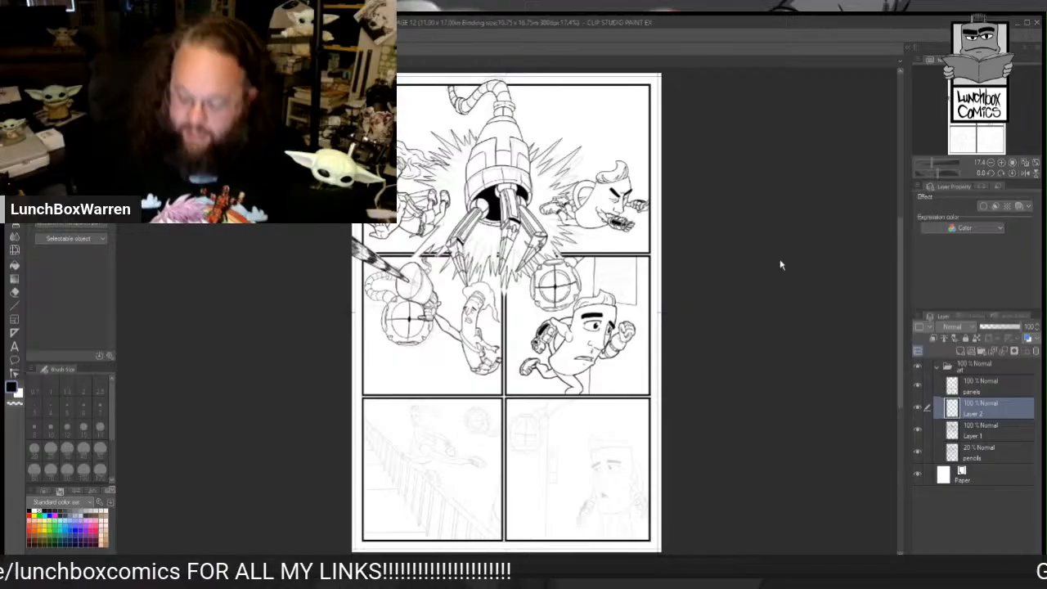
{"action": "left_click", "coordinate": [916, 408]}
{"action": "left_click", "coordinate": [917, 408]}
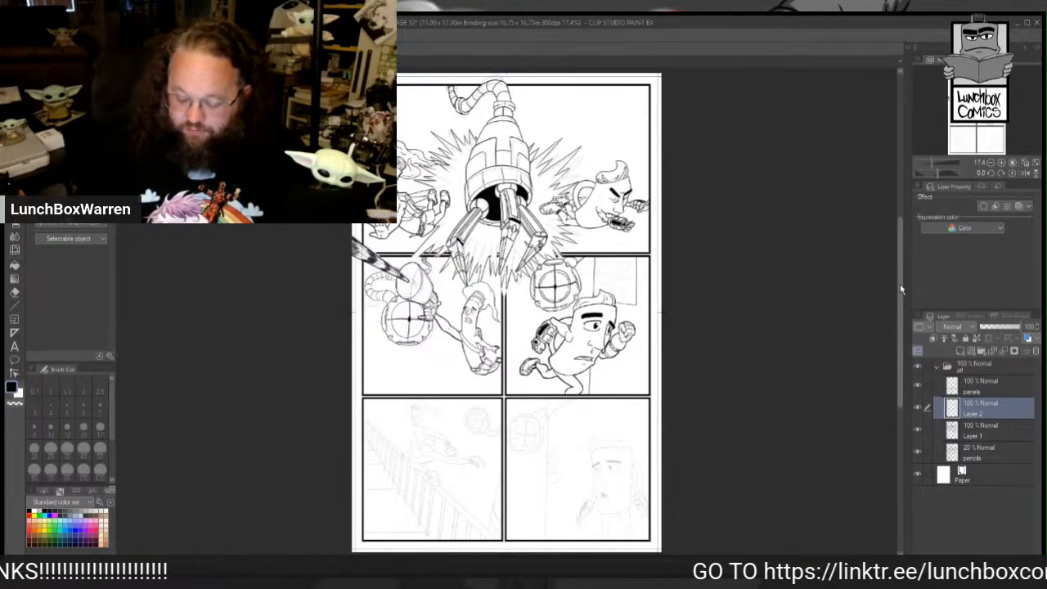
Step: Ink the cigarette character's near eye, nose and mouth in page 12's lower-left panel with the G-pen on Layer 2
{"action": "scroll", "coordinate": [899, 283], "scroll_direction": "down", "scroll_amount": 3}
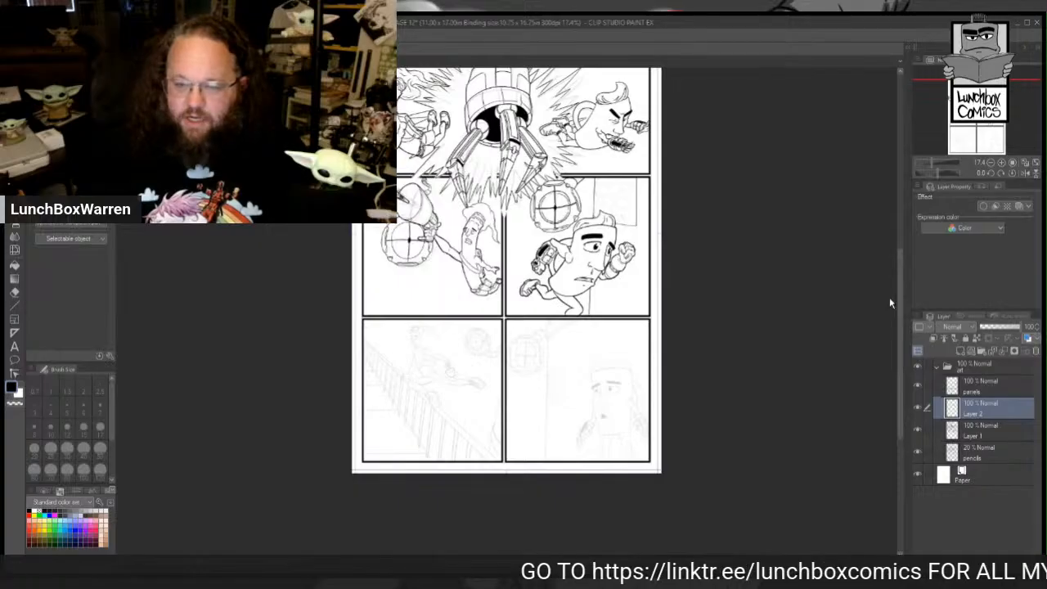
{"action": "left_click_drag", "start_coordinate": [507, 558], "coordinate": [441, 559]}
{"action": "left_click_drag", "start_coordinate": [899, 281], "coordinate": [898, 317]}
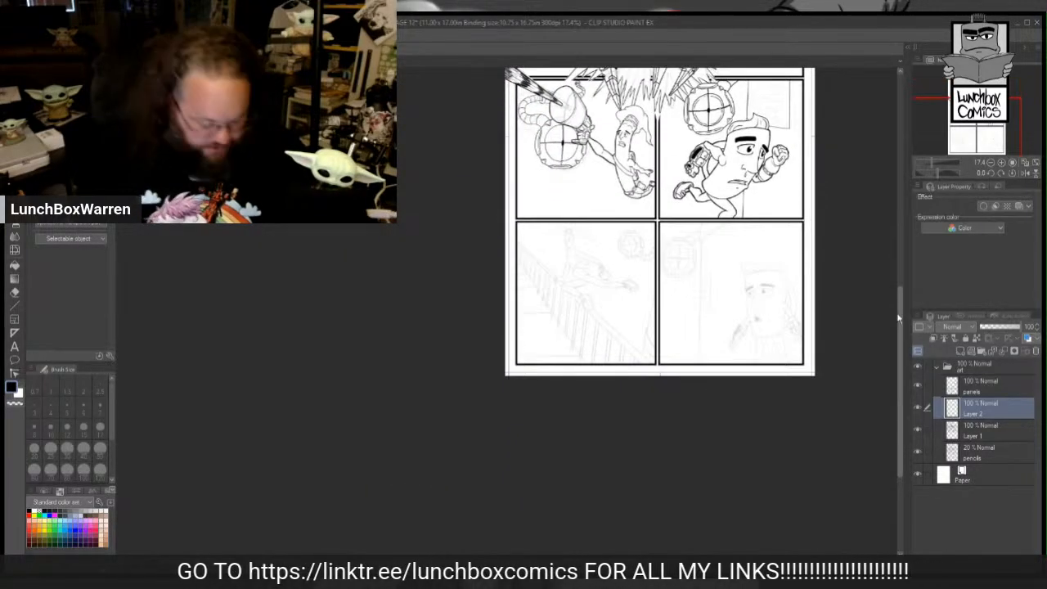
{"action": "left_click_drag", "start_coordinate": [930, 163], "coordinate": [937, 163]}
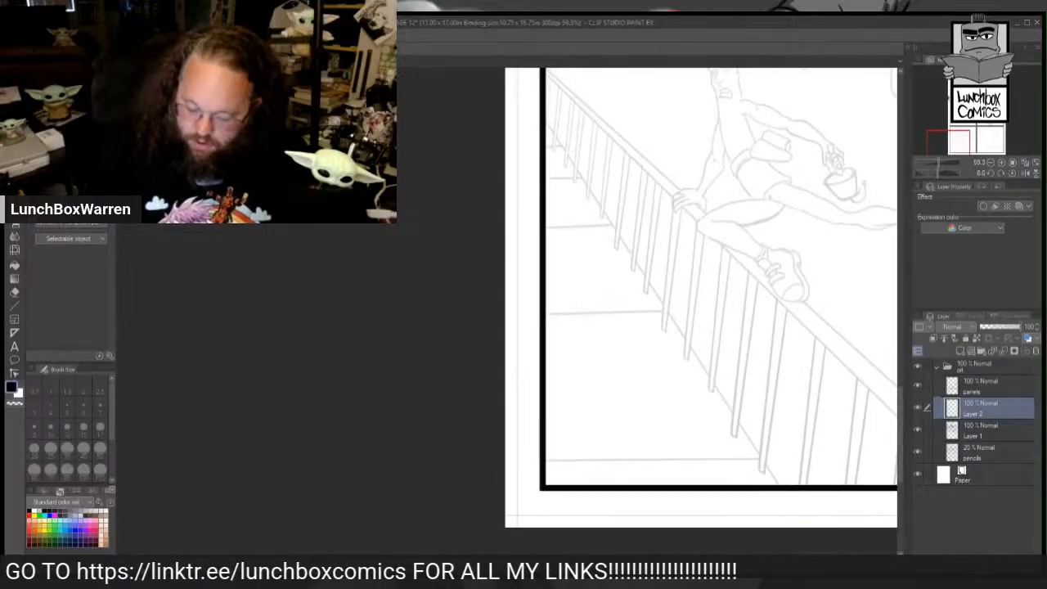
{"action": "left_click_drag", "start_coordinate": [902, 406], "coordinate": [905, 368]}
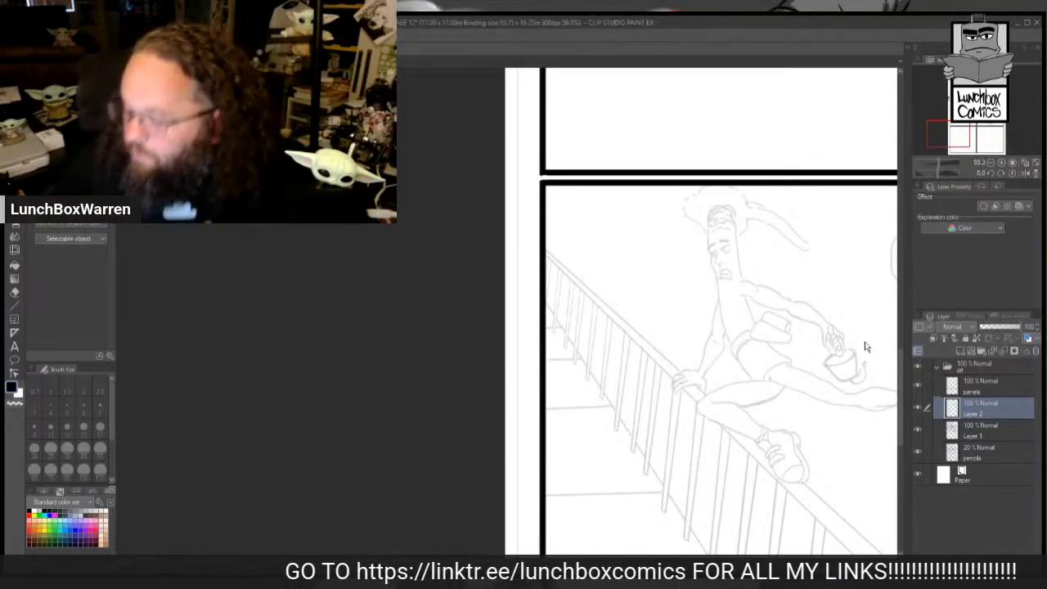
{"action": "left_click_drag", "start_coordinate": [352, 559], "coordinate": [418, 559]}
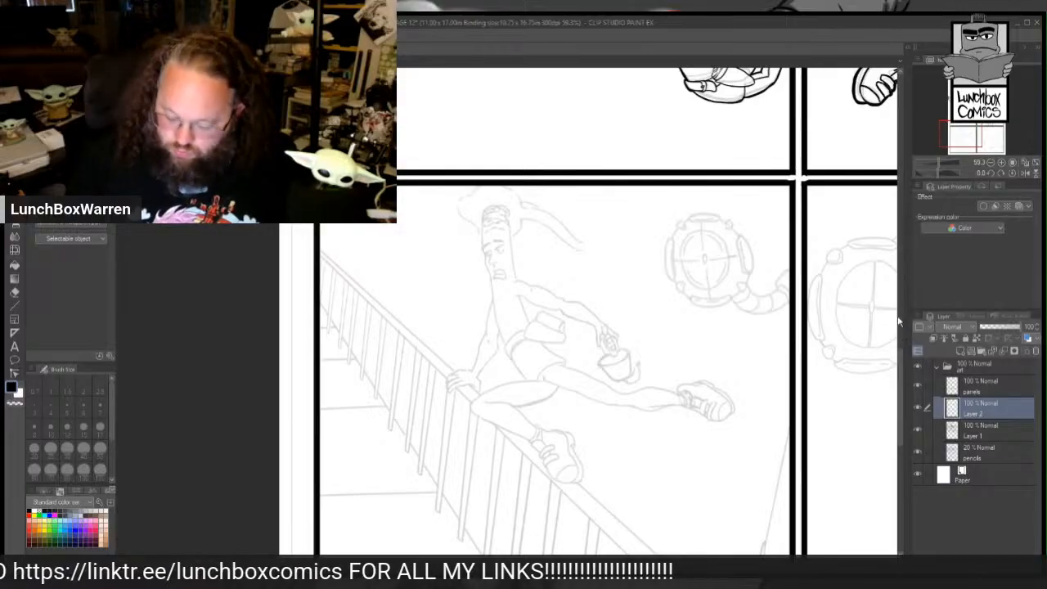
{"action": "scroll", "coordinate": [906, 350], "scroll_direction": "up", "scroll_amount": 3}
{"action": "left_click_drag", "start_coordinate": [908, 346], "coordinate": [908, 350]}
{"action": "left_click_drag", "start_coordinate": [357, 551], "coordinate": [339, 549]}
{"action": "left_click_drag", "start_coordinate": [938, 162], "coordinate": [942, 162]}
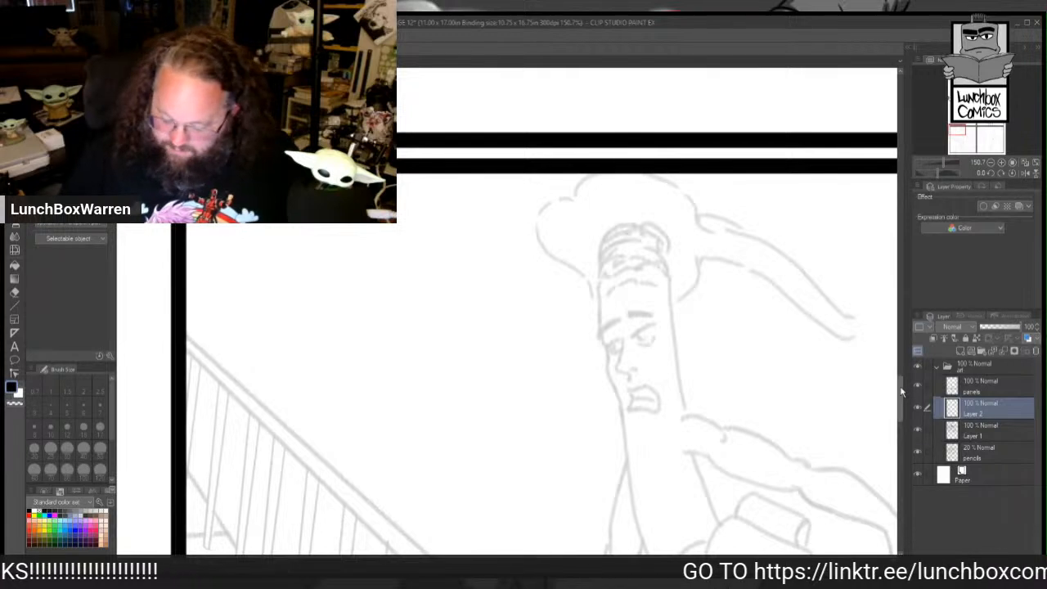
{"action": "scroll", "coordinate": [900, 386], "scroll_direction": "down", "scroll_amount": 2}
{"action": "key", "text": "p"}
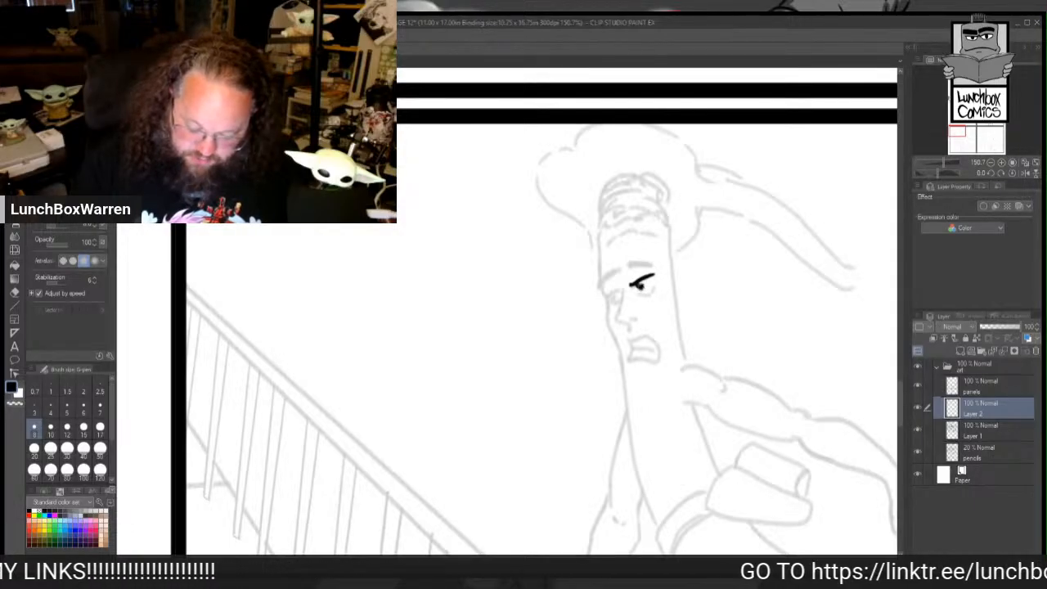
{"action": "left_click_drag", "start_coordinate": [633, 292], "coordinate": [654, 290]}
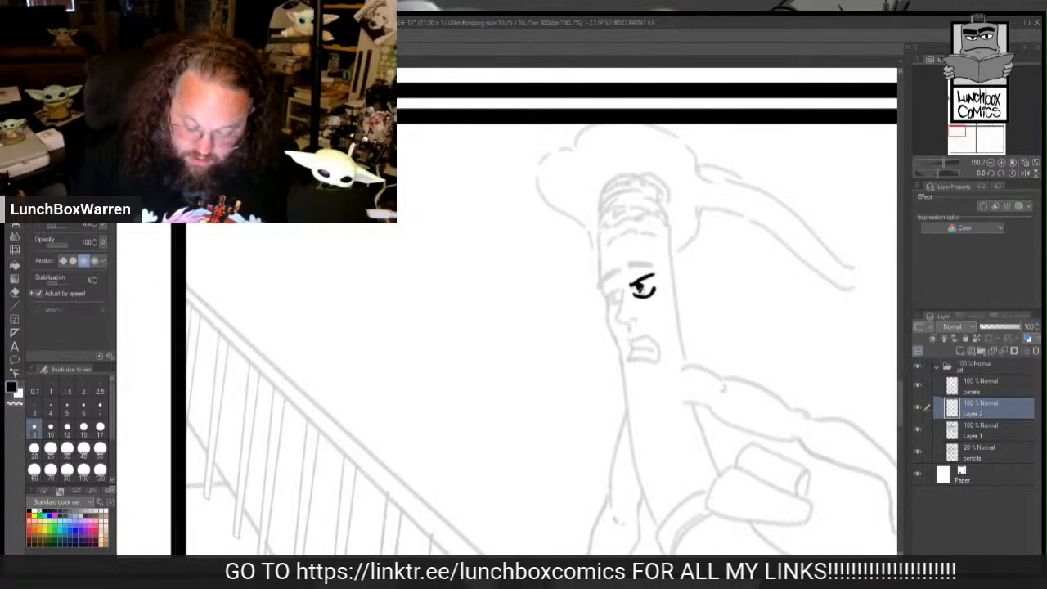
{"action": "mouse_move", "coordinate": [622, 298]}
{"action": "left_mouse_down"}
{"action": "mouse_move", "coordinate": [622, 287]}
{"action": "mouse_move", "coordinate": [615, 320]}
{"action": "left_mouse_up"}
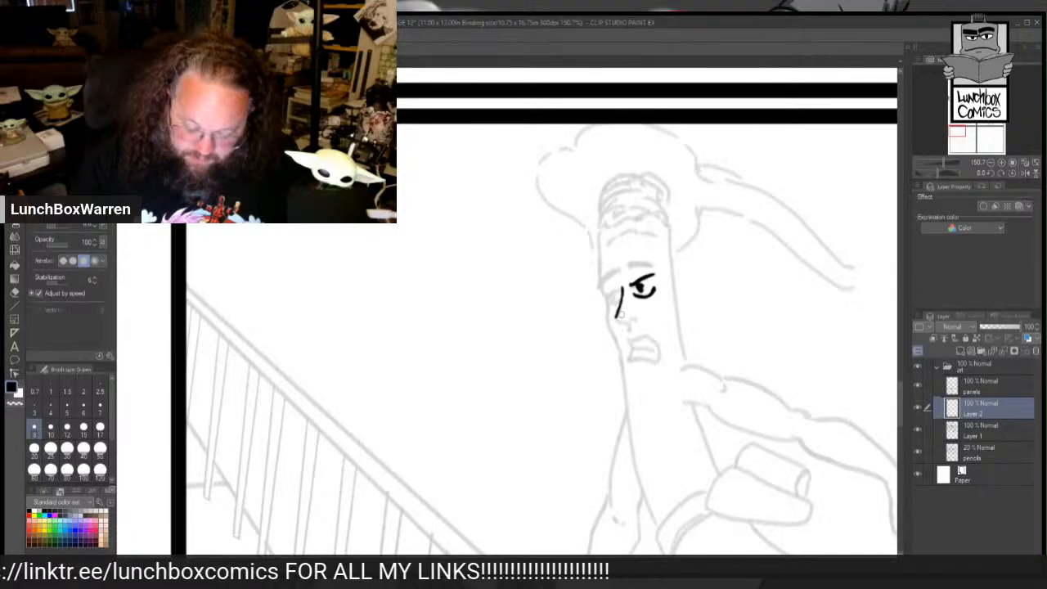
{"action": "mouse_move", "coordinate": [620, 322]}
{"action": "left_mouse_down"}
{"action": "mouse_move", "coordinate": [626, 330]}
{"action": "mouse_move", "coordinate": [640, 319]}
{"action": "mouse_move", "coordinate": [659, 360]}
{"action": "mouse_move", "coordinate": [625, 361]}
{"action": "mouse_move", "coordinate": [630, 340]}
{"action": "mouse_move", "coordinate": [660, 348]}
{"action": "left_mouse_up"}
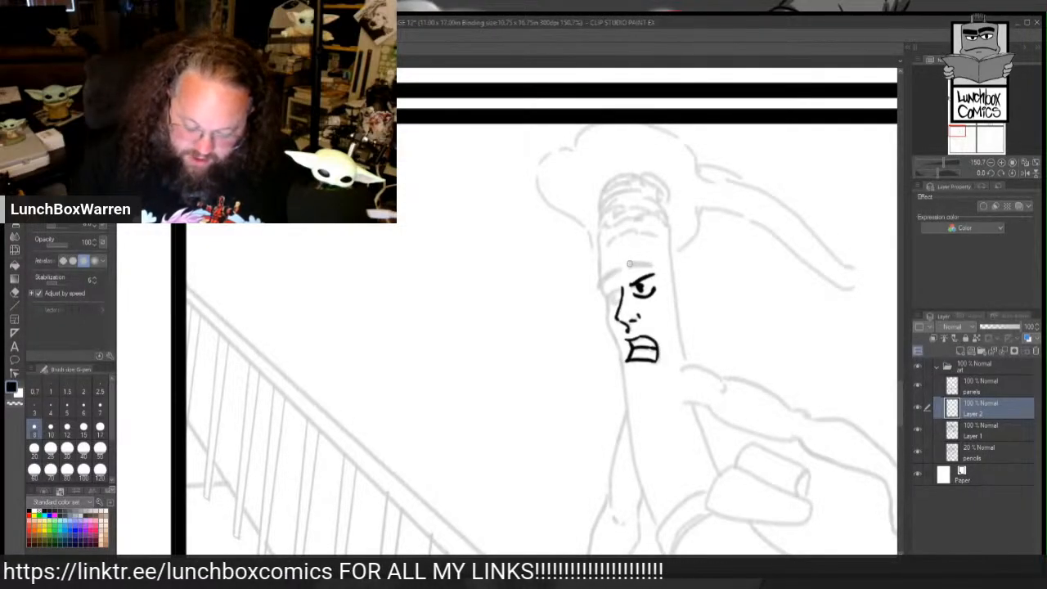
Step: Ink both thick eyebrows and the far eye on the cigarette character's face
{"action": "left_click_drag", "start_coordinate": [629, 264], "coordinate": [657, 263]}
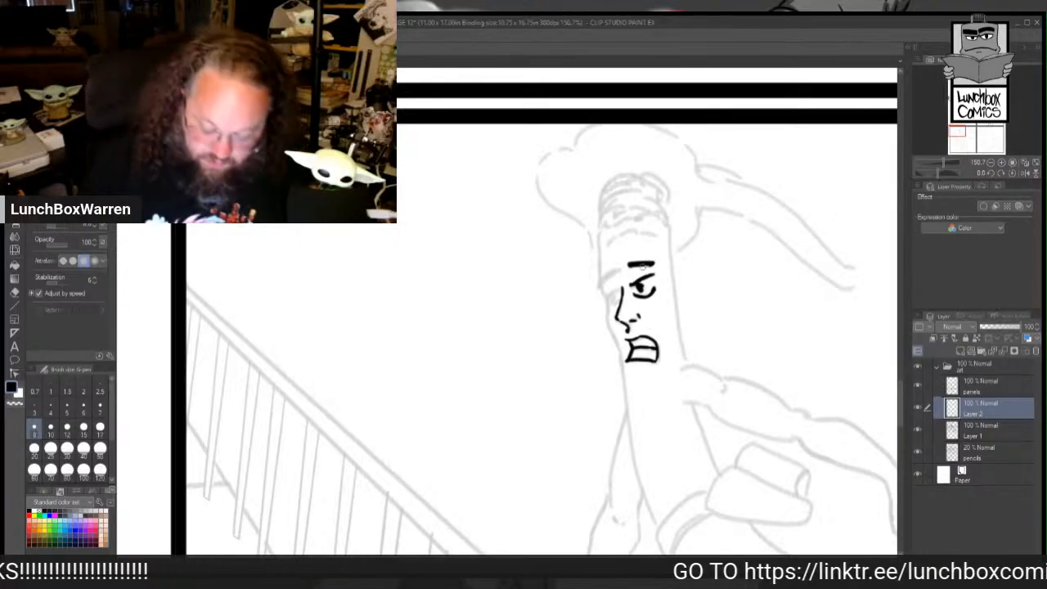
{"action": "left_click_drag", "start_coordinate": [600, 286], "coordinate": [618, 269]}
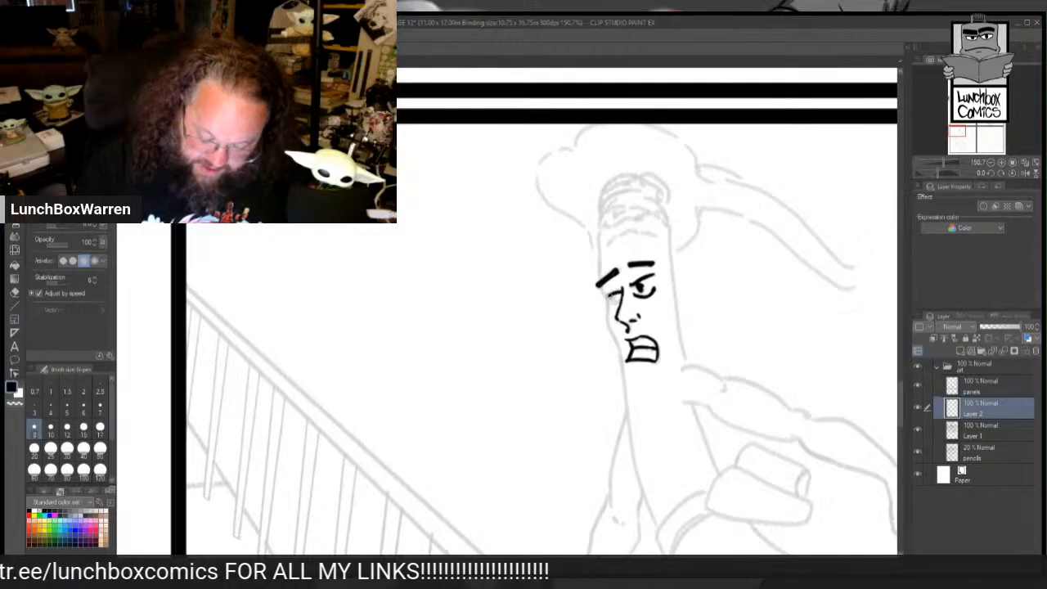
{"action": "left_click_drag", "start_coordinate": [612, 304], "coordinate": [619, 303]}
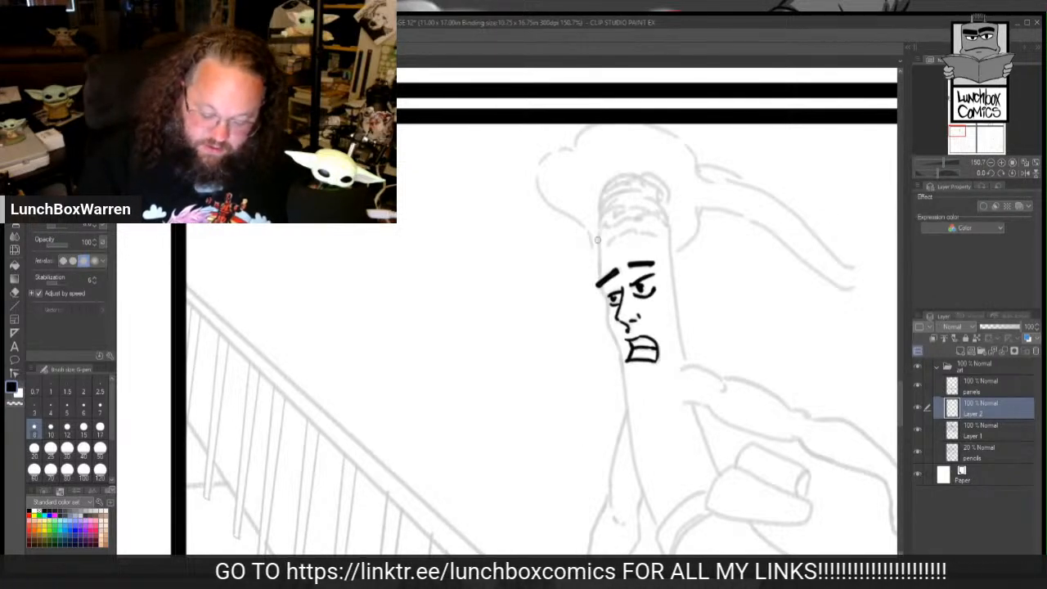
Step: Ink the jagged rim of the cigarette character's head and the long outlines down both sides of the head and torso
{"action": "mouse_move", "coordinate": [596, 228]}
{"action": "left_mouse_down"}
{"action": "mouse_move", "coordinate": [597, 238]}
{"action": "mouse_move", "coordinate": [633, 215]}
{"action": "mouse_move", "coordinate": [663, 214]}
{"action": "mouse_move", "coordinate": [672, 244]}
{"action": "left_mouse_up"}
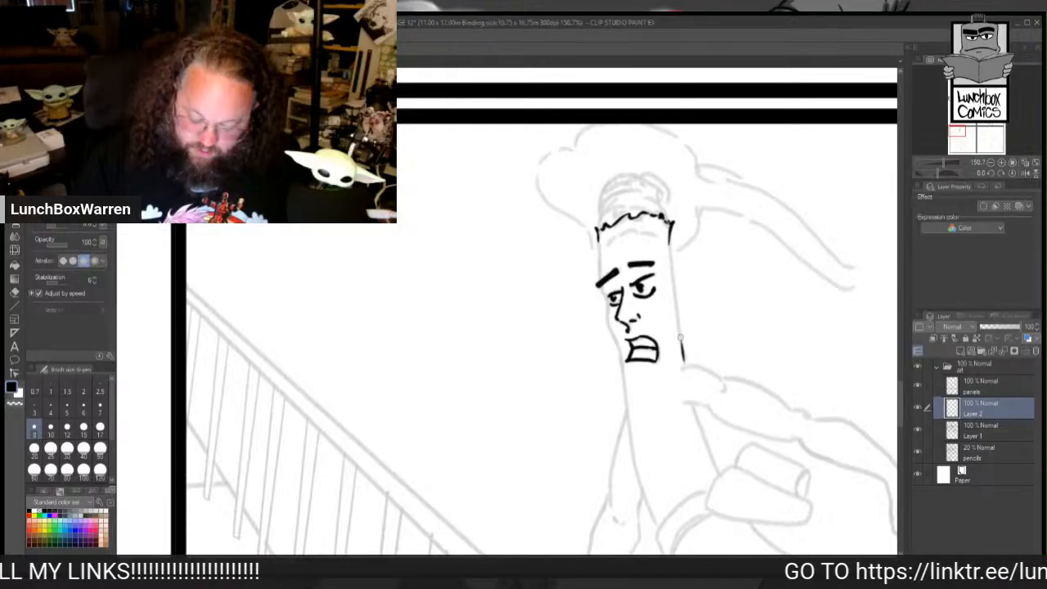
{"action": "left_click_drag", "start_coordinate": [683, 364], "coordinate": [670, 239]}
{"action": "mouse_move", "coordinate": [598, 240]}
{"action": "left_mouse_down"}
{"action": "mouse_move", "coordinate": [617, 368]}
{"action": "mouse_move", "coordinate": [644, 377]}
{"action": "mouse_move", "coordinate": [626, 409]}
{"action": "left_mouse_up"}
{"action": "left_click_drag", "start_coordinate": [619, 370], "coordinate": [658, 525]}
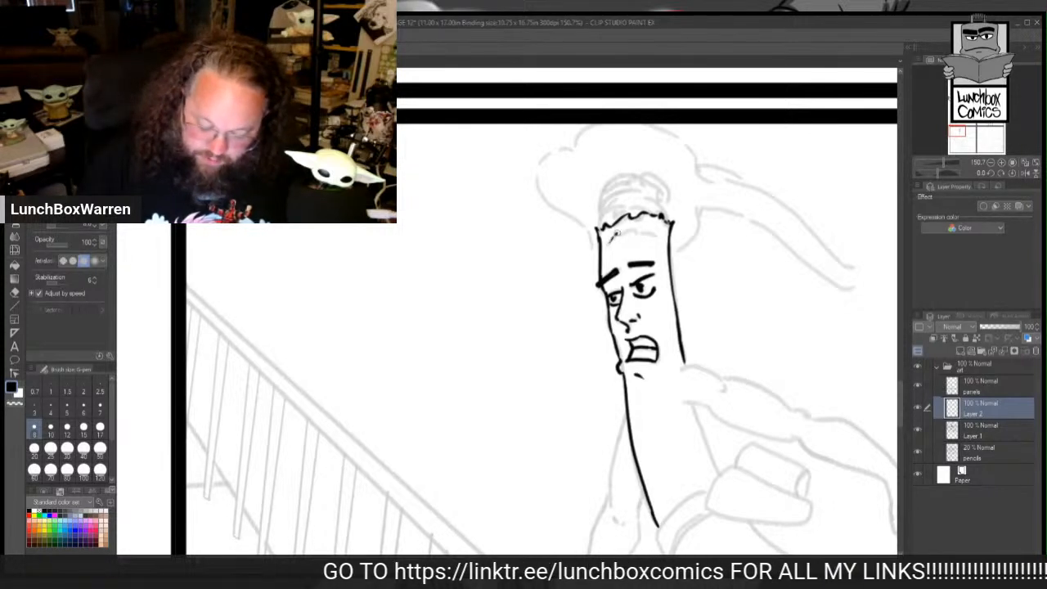
Step: Ink the ragged line across the forehead and the puffy smoke outline on both sides of the head
{"action": "mouse_move", "coordinate": [625, 236]}
{"action": "left_mouse_down"}
{"action": "mouse_move", "coordinate": [665, 233]}
{"action": "mouse_move", "coordinate": [677, 249]}
{"action": "mouse_move", "coordinate": [695, 239]}
{"action": "mouse_move", "coordinate": [691, 204]}
{"action": "mouse_move", "coordinate": [700, 222]}
{"action": "left_mouse_up"}
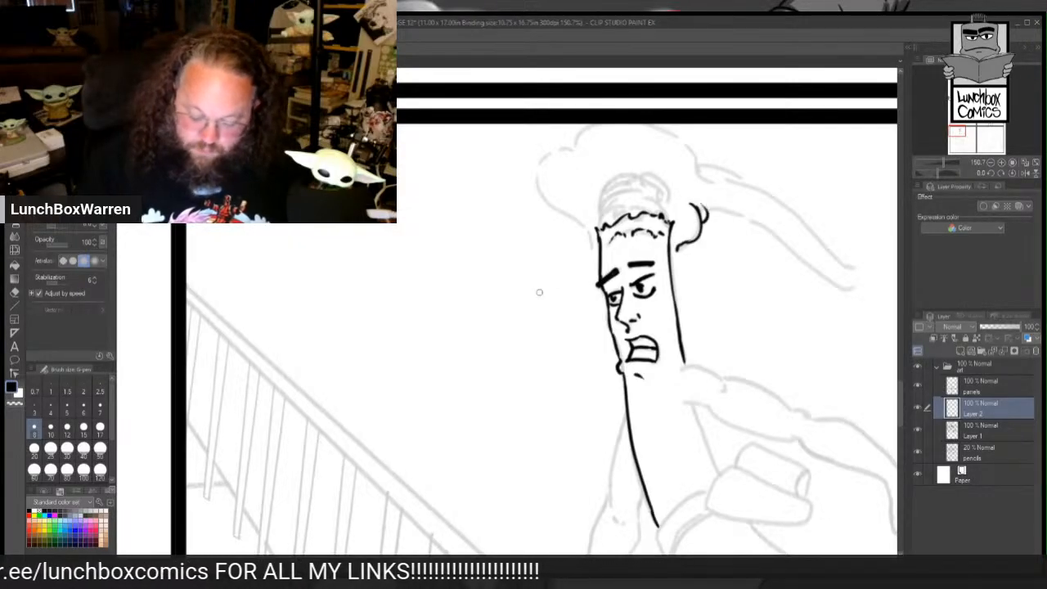
{"action": "mouse_move", "coordinate": [593, 247]}
{"action": "left_mouse_down"}
{"action": "mouse_move", "coordinate": [585, 224]}
{"action": "mouse_move", "coordinate": [533, 182]}
{"action": "mouse_move", "coordinate": [561, 147]}
{"action": "mouse_move", "coordinate": [575, 150]}
{"action": "mouse_move", "coordinate": [572, 135]}
{"action": "left_mouse_up"}
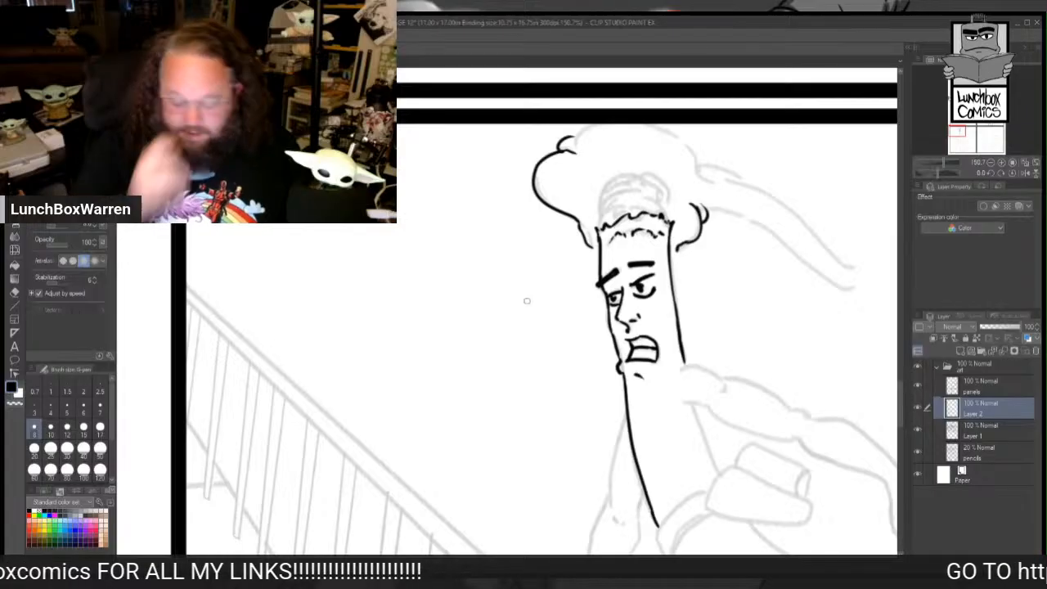
{"action": "mouse_move", "coordinate": [578, 149]}
{"action": "left_mouse_down"}
{"action": "mouse_move", "coordinate": [576, 135]}
{"action": "mouse_move", "coordinate": [606, 124]}
{"action": "left_mouse_up"}
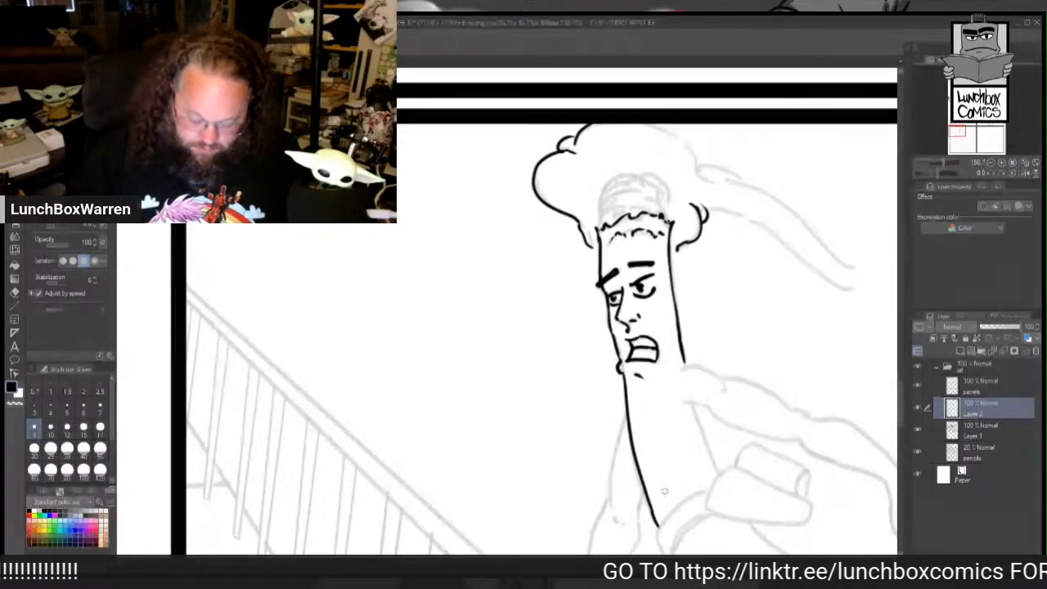
Step: Rotate the canvas and ink the top of the smoke cloud and its long tapering trail behind the head
{"action": "mouse_move", "coordinate": [695, 368]}
{"action": "left_mouse_down"}
{"action": "mouse_move", "coordinate": [576, 368]}
{"action": "mouse_move", "coordinate": [596, 316]}
{"action": "left_mouse_up"}
{"action": "mouse_move", "coordinate": [511, 186]}
{"action": "left_mouse_down"}
{"action": "mouse_move", "coordinate": [646, 159]}
{"action": "mouse_move", "coordinate": [677, 144]}
{"action": "left_mouse_up"}
{"action": "mouse_move", "coordinate": [476, 149]}
{"action": "left_mouse_down"}
{"action": "mouse_move", "coordinate": [504, 132]}
{"action": "mouse_move", "coordinate": [646, 146]}
{"action": "mouse_move", "coordinate": [686, 137]}
{"action": "left_mouse_up"}
{"action": "left_click_drag", "start_coordinate": [492, 154], "coordinate": [415, 144]}
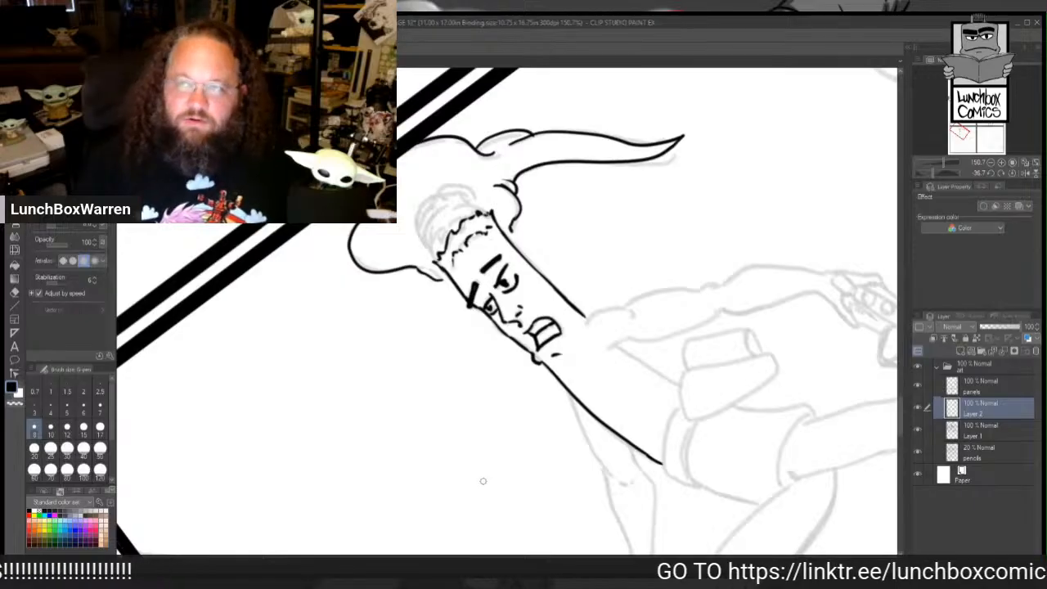
Step: Fill the tip of the cigarette character's head with curved ink strands following the pencil sketch
{"action": "mouse_move", "coordinate": [435, 261]}
{"action": "left_mouse_down"}
{"action": "mouse_move", "coordinate": [436, 239]}
{"action": "mouse_move", "coordinate": [466, 211]}
{"action": "left_mouse_up"}
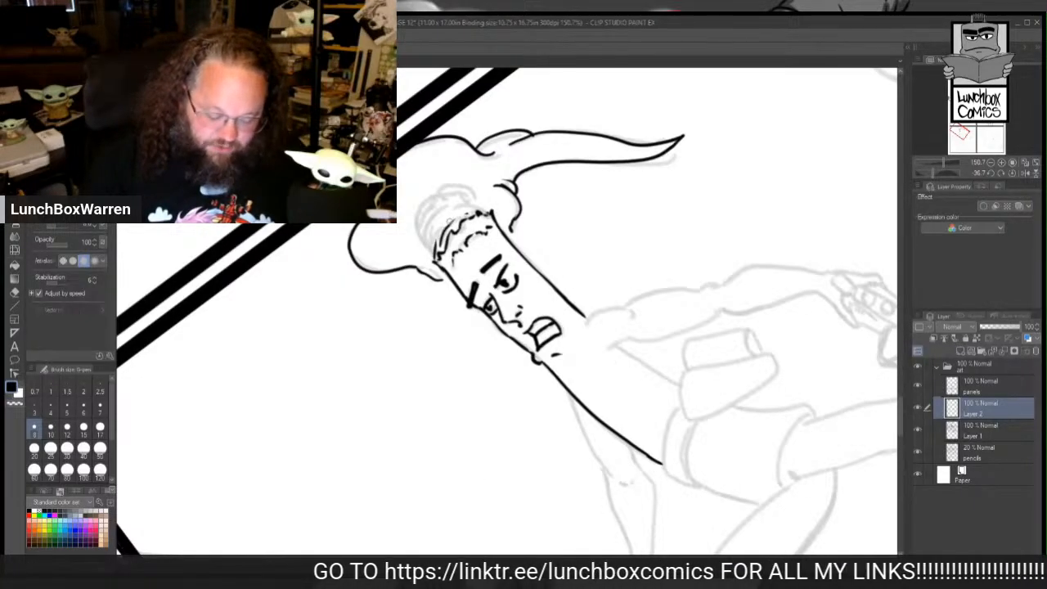
{"action": "left_click_drag", "start_coordinate": [428, 256], "coordinate": [438, 229]}
{"action": "mouse_move", "coordinate": [433, 233]}
{"action": "left_mouse_down"}
{"action": "mouse_move", "coordinate": [482, 199]}
{"action": "mouse_move", "coordinate": [465, 199]}
{"action": "left_mouse_up"}
{"action": "mouse_move", "coordinate": [424, 237]}
{"action": "left_mouse_down"}
{"action": "mouse_move", "coordinate": [431, 217]}
{"action": "mouse_move", "coordinate": [417, 224]}
{"action": "mouse_move", "coordinate": [445, 201]}
{"action": "left_mouse_up"}
{"action": "mouse_move", "coordinate": [440, 204]}
{"action": "left_mouse_down"}
{"action": "mouse_move", "coordinate": [479, 208]}
{"action": "mouse_move", "coordinate": [470, 195]}
{"action": "left_mouse_up"}
{"action": "mouse_move", "coordinate": [423, 206]}
{"action": "left_mouse_down"}
{"action": "mouse_move", "coordinate": [415, 218]}
{"action": "mouse_move", "coordinate": [449, 200]}
{"action": "left_mouse_up"}
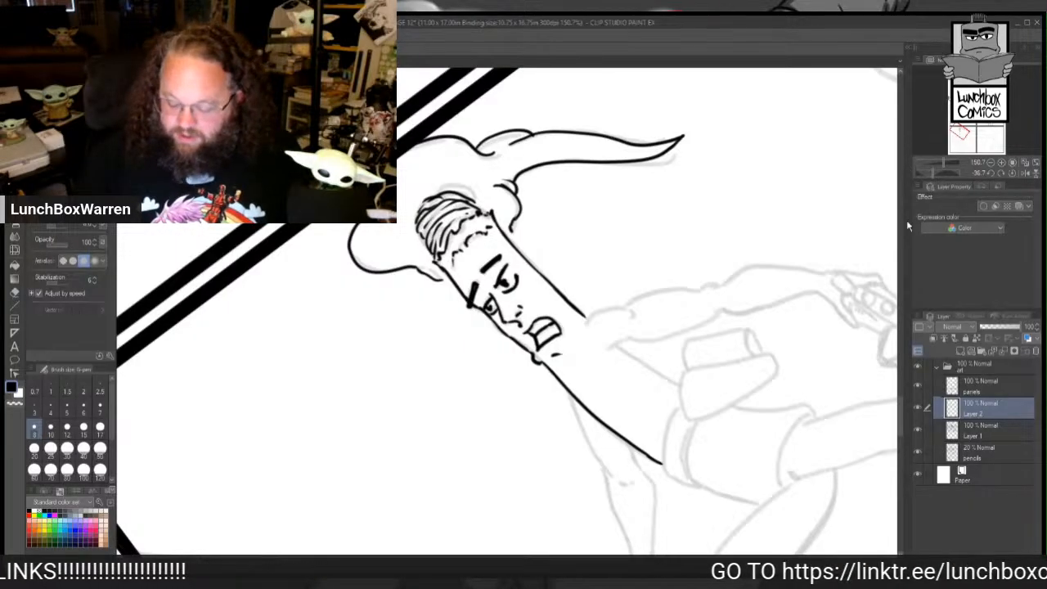
Step: Turn the canvas nearly upright and ink the character's supporting arm from the torso down to the wrist at the railing
{"action": "scroll", "coordinate": [902, 417], "scroll_direction": "down", "scroll_amount": 3}
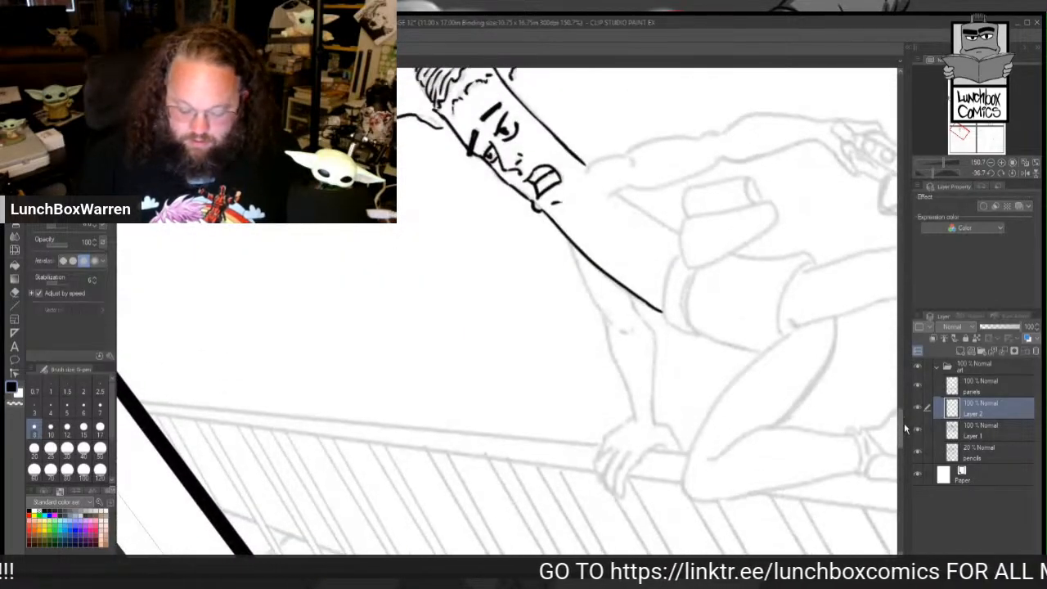
{"action": "left_click_drag", "start_coordinate": [933, 174], "coordinate": [938, 173]}
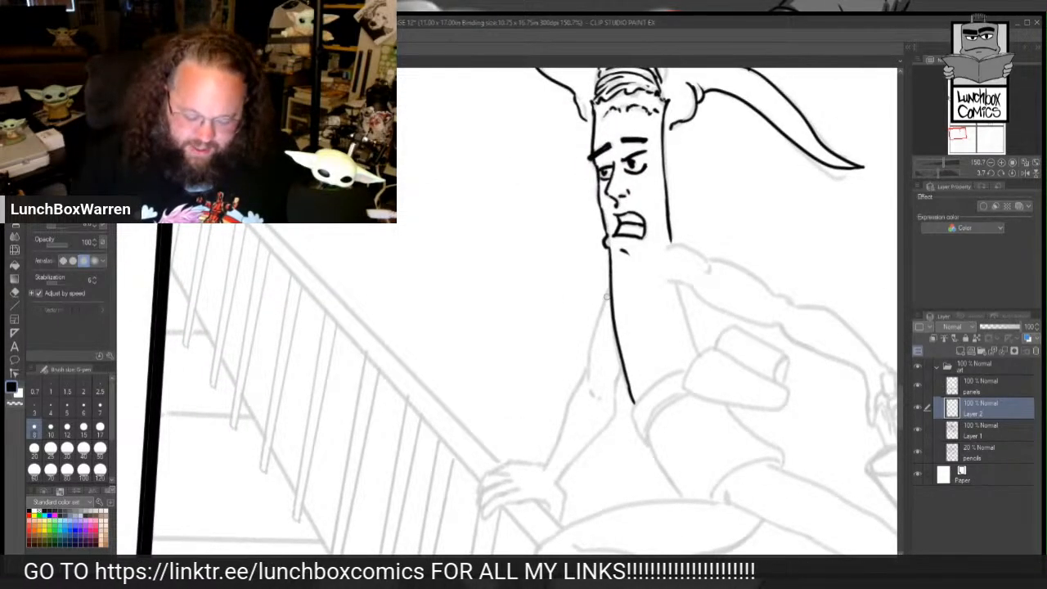
{"action": "left_click_drag", "start_coordinate": [609, 291], "coordinate": [591, 351]}
{"action": "mouse_move", "coordinate": [609, 296]}
{"action": "left_mouse_down"}
{"action": "mouse_move", "coordinate": [587, 374]}
{"action": "mouse_move", "coordinate": [597, 397]}
{"action": "mouse_move", "coordinate": [618, 384]}
{"action": "mouse_move", "coordinate": [612, 417]}
{"action": "mouse_move", "coordinate": [553, 482]}
{"action": "mouse_move", "coordinate": [556, 430]}
{"action": "mouse_move", "coordinate": [588, 360]}
{"action": "left_mouse_up"}
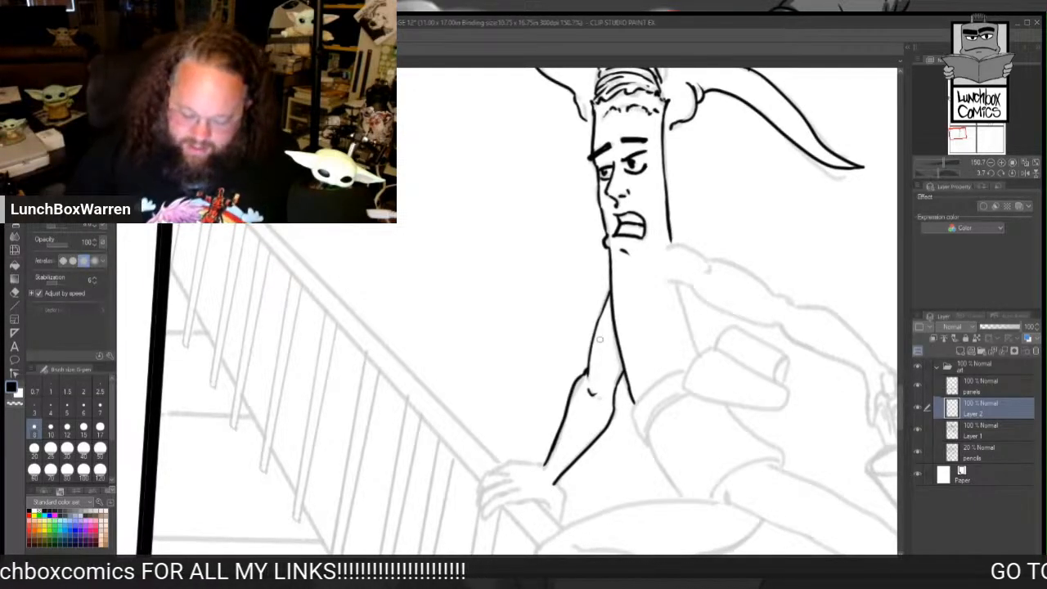
{"action": "scroll", "coordinate": [901, 409], "scroll_direction": "down", "scroll_amount": 4}
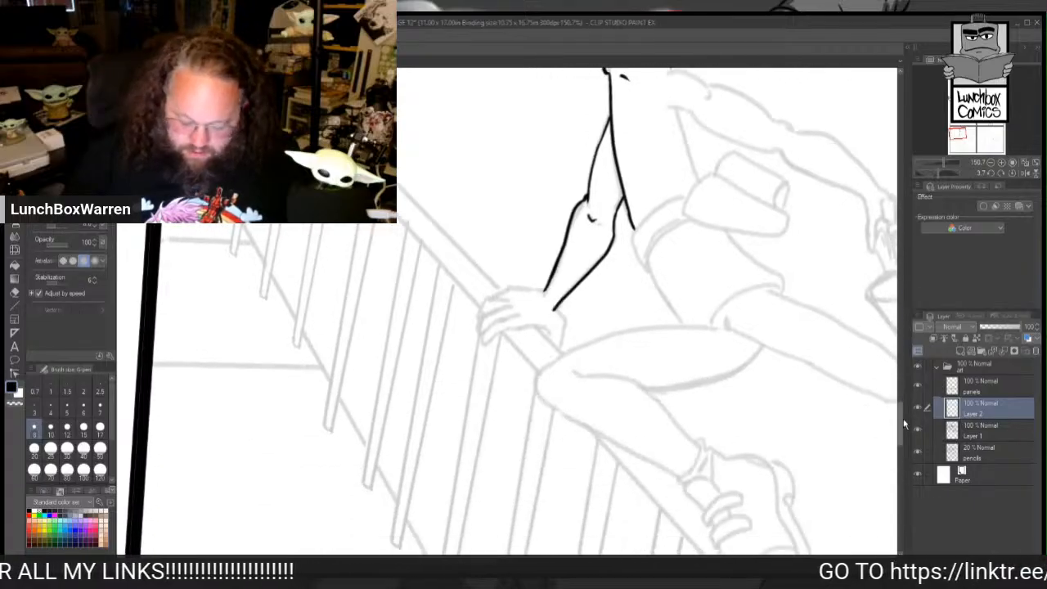
Step: Ink the hand gripping the railing, from the thumb side through the fingers and across the back to the wrist
{"action": "mouse_move", "coordinate": [555, 308]}
{"action": "left_mouse_down"}
{"action": "mouse_move", "coordinate": [558, 347]}
{"action": "mouse_move", "coordinate": [536, 327]}
{"action": "mouse_move", "coordinate": [488, 342]}
{"action": "left_mouse_up"}
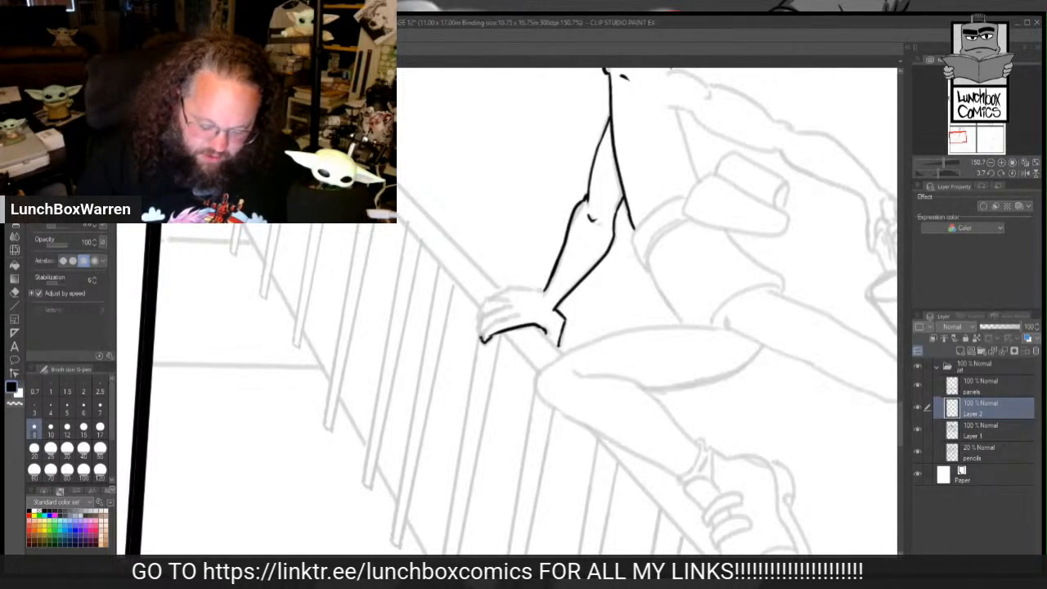
{"action": "mouse_move", "coordinate": [482, 339]}
{"action": "left_mouse_down"}
{"action": "mouse_move", "coordinate": [487, 312]}
{"action": "mouse_move", "coordinate": [512, 294]}
{"action": "left_mouse_up"}
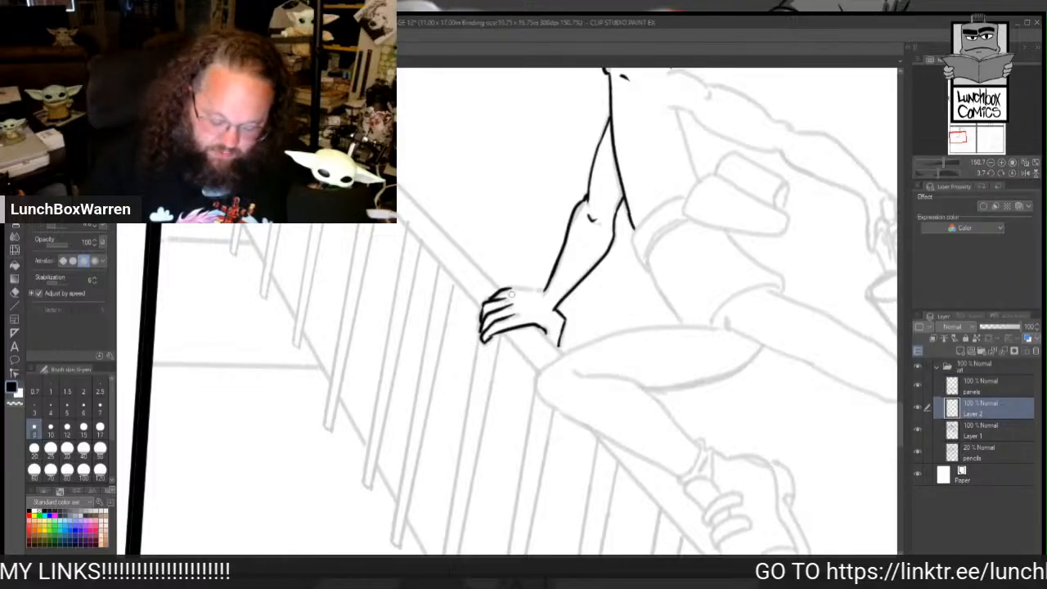
{"action": "left_click_drag", "start_coordinate": [510, 288], "coordinate": [546, 289]}
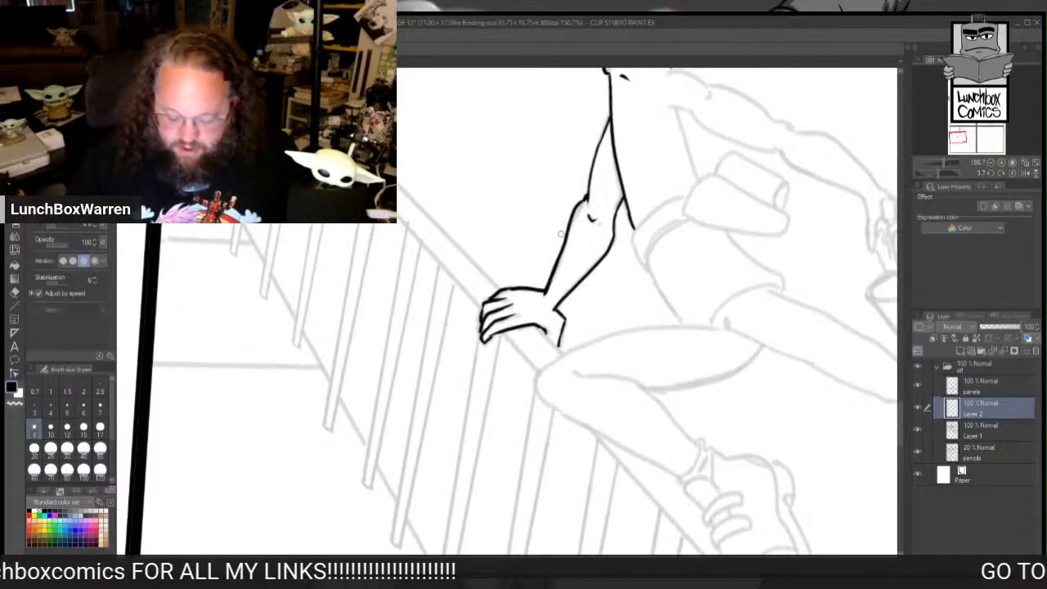
Step: Ink the character's shorts, with the curved leg hem, both side edges and the double-lined waistband, rotating the canvas to suit
{"action": "mouse_move", "coordinate": [709, 324]}
{"action": "left_mouse_down"}
{"action": "mouse_move", "coordinate": [752, 284]}
{"action": "mouse_move", "coordinate": [778, 288]}
{"action": "left_mouse_up"}
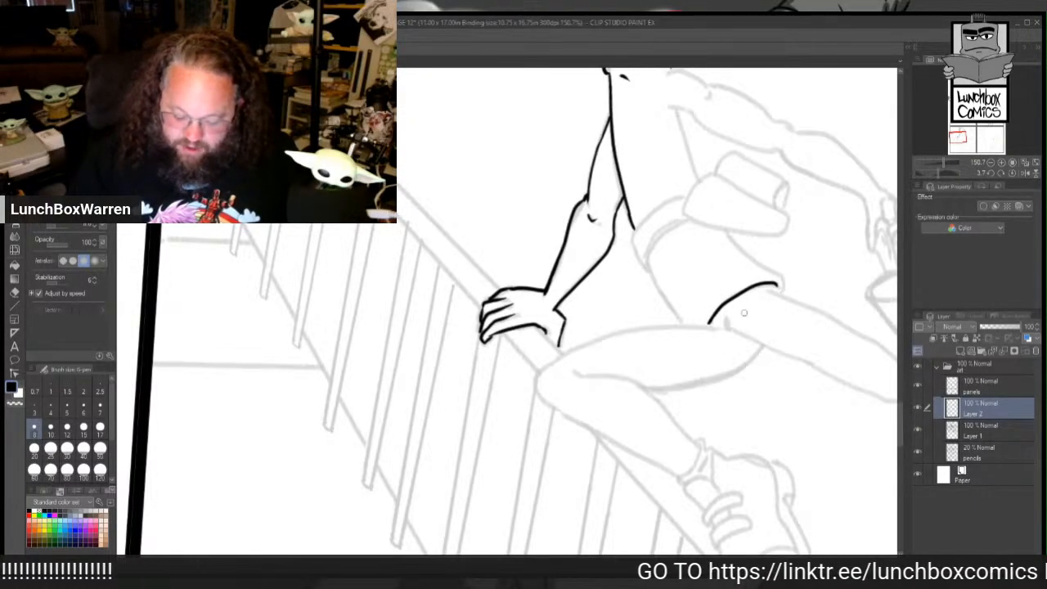
{"action": "key", "text": "asciicircum"}
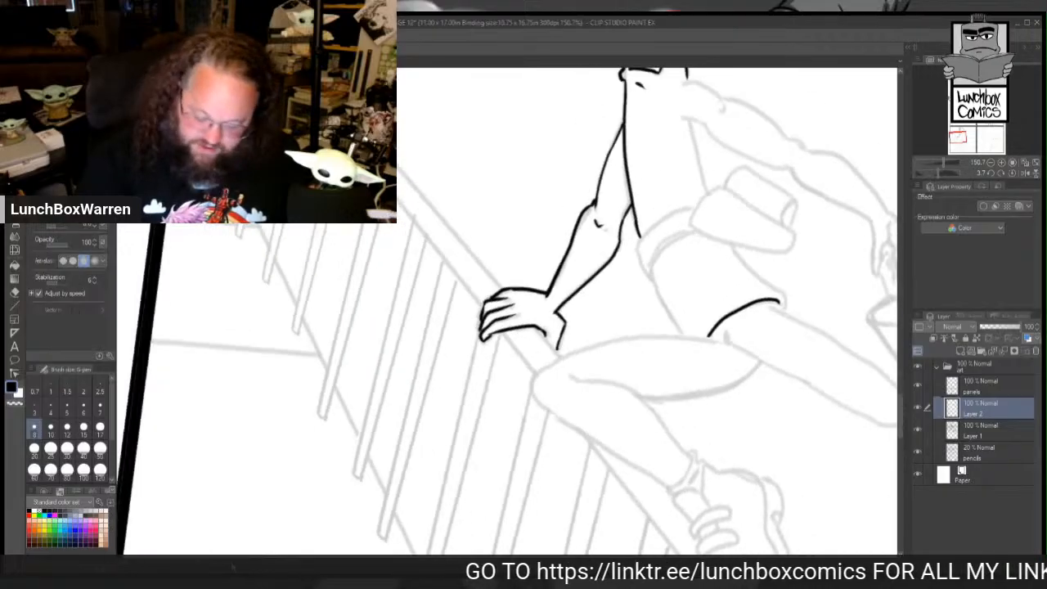
{"action": "left_click_drag", "start_coordinate": [554, 272], "coordinate": [568, 315]}
{"action": "left_click_drag", "start_coordinate": [627, 443], "coordinate": [642, 376]}
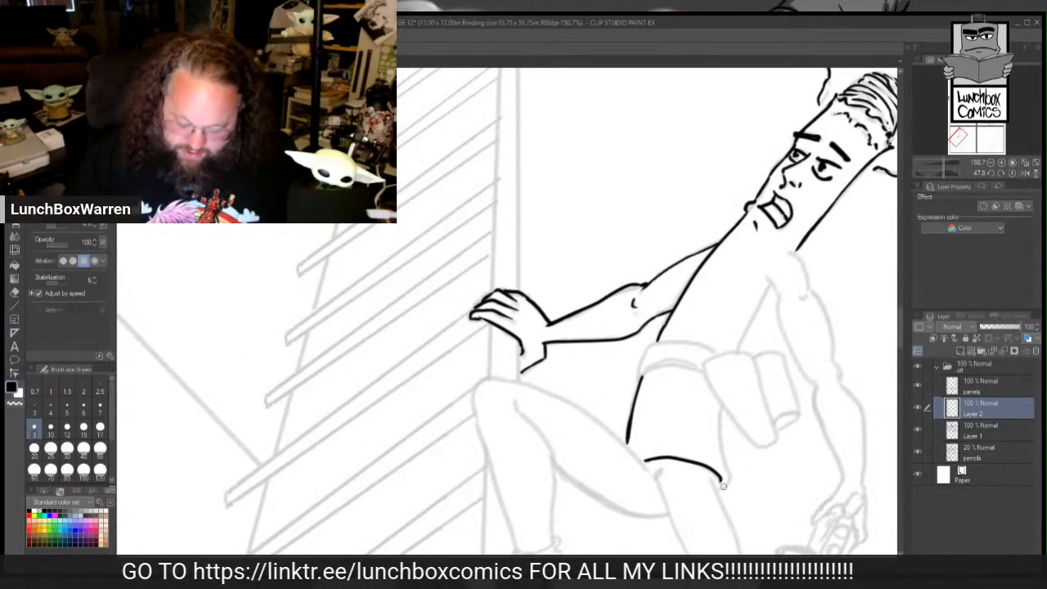
{"action": "left_click_drag", "start_coordinate": [721, 488], "coordinate": [721, 405]}
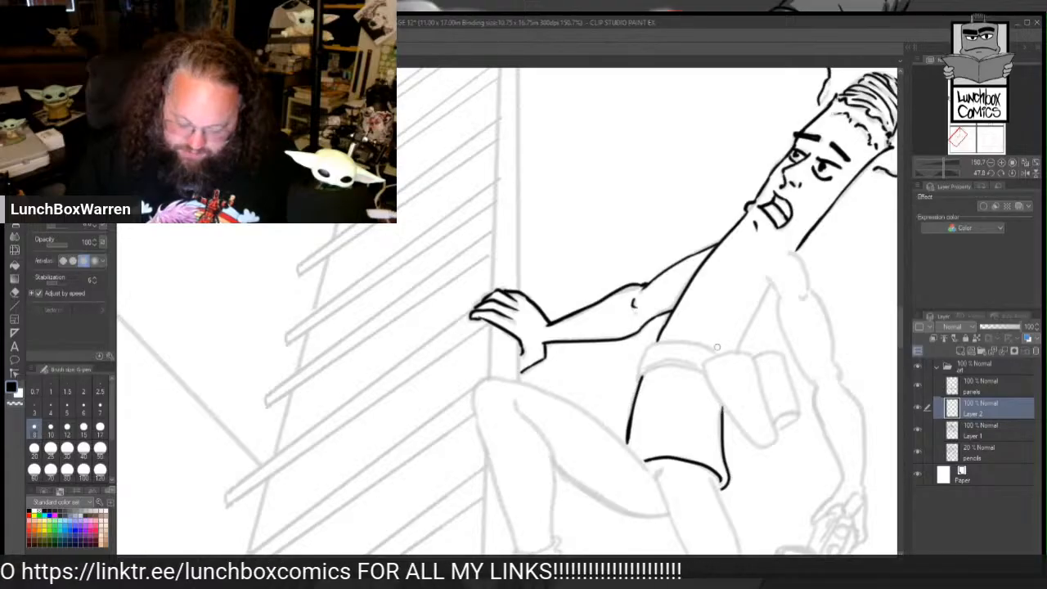
{"action": "mouse_move", "coordinate": [643, 375]}
{"action": "left_mouse_down"}
{"action": "mouse_move", "coordinate": [704, 376]}
{"action": "mouse_move", "coordinate": [648, 367]}
{"action": "mouse_move", "coordinate": [681, 364]}
{"action": "mouse_move", "coordinate": [699, 368]}
{"action": "mouse_move", "coordinate": [638, 374]}
{"action": "mouse_move", "coordinate": [656, 342]}
{"action": "mouse_move", "coordinate": [719, 353]}
{"action": "left_mouse_up"}
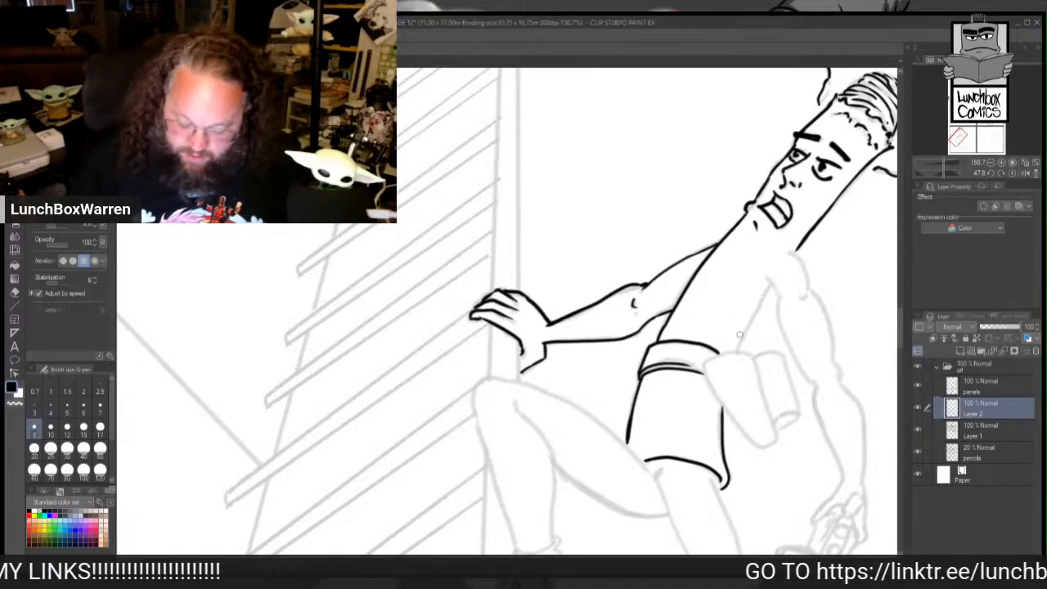
Step: Ink the remaining lower edge of the torso down to the waist and the two overlapping flap shapes hanging from the waistband
{"action": "left_click_drag", "start_coordinate": [739, 353], "coordinate": [758, 304]}
{"action": "mouse_move", "coordinate": [740, 349]}
{"action": "left_mouse_down"}
{"action": "mouse_move", "coordinate": [771, 286]}
{"action": "mouse_move", "coordinate": [755, 315]}
{"action": "mouse_move", "coordinate": [761, 302]}
{"action": "left_mouse_up"}
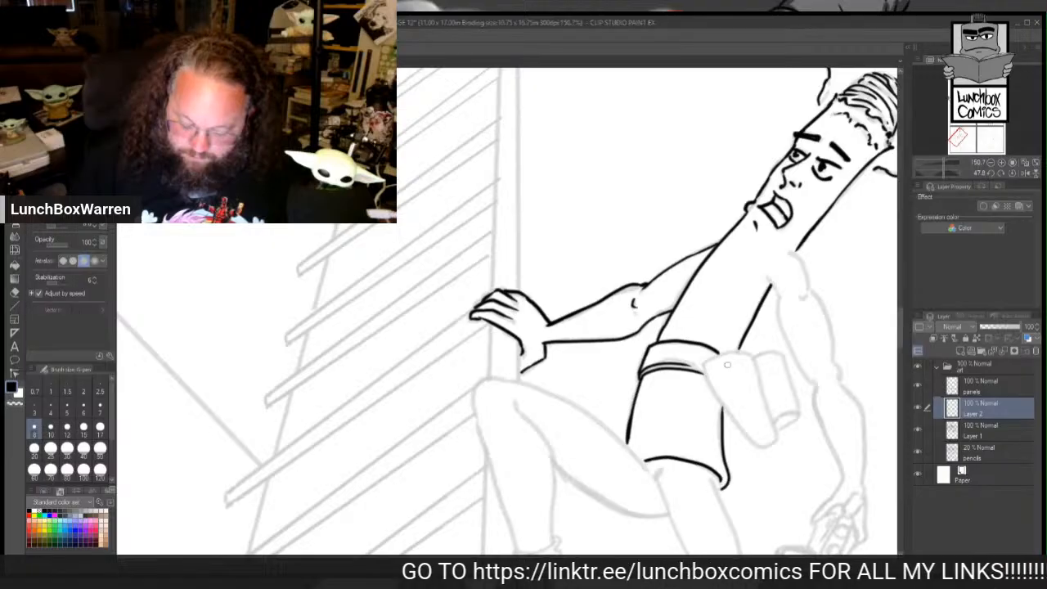
{"action": "scroll", "coordinate": [738, 320], "scroll_direction": "down", "scroll_amount": 4}
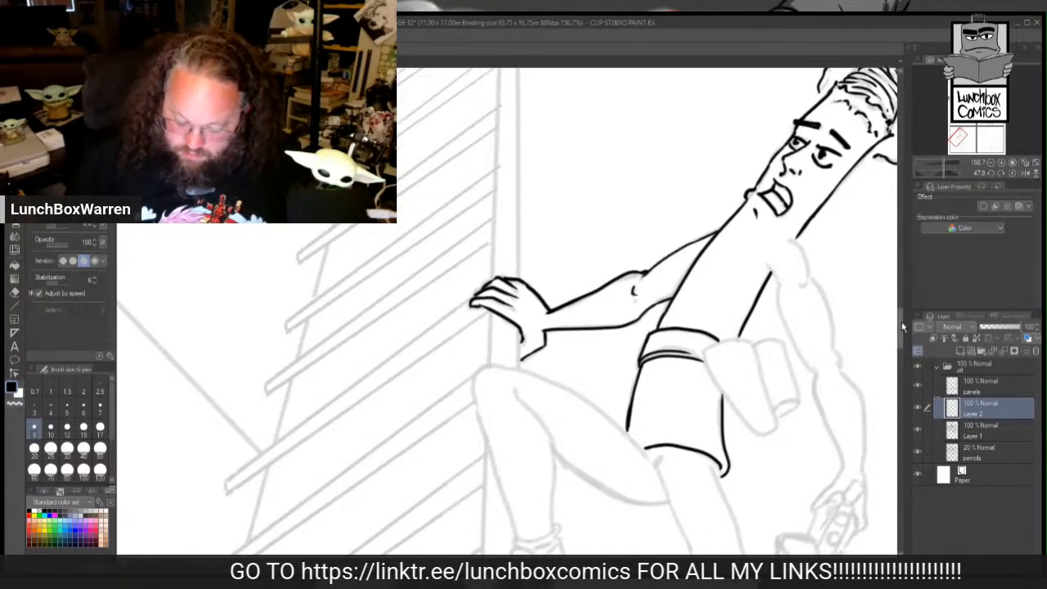
{"action": "mouse_move", "coordinate": [702, 189]}
{"action": "left_mouse_down"}
{"action": "mouse_move", "coordinate": [759, 175]}
{"action": "mouse_move", "coordinate": [754, 201]}
{"action": "mouse_move", "coordinate": [777, 258]}
{"action": "mouse_move", "coordinate": [765, 275]}
{"action": "mouse_move", "coordinate": [741, 264]}
{"action": "mouse_move", "coordinate": [701, 189]}
{"action": "mouse_move", "coordinate": [776, 175]}
{"action": "mouse_move", "coordinate": [789, 183]}
{"action": "mouse_move", "coordinate": [797, 240]}
{"action": "mouse_move", "coordinate": [778, 248]}
{"action": "mouse_move", "coordinate": [796, 236]}
{"action": "left_mouse_up"}
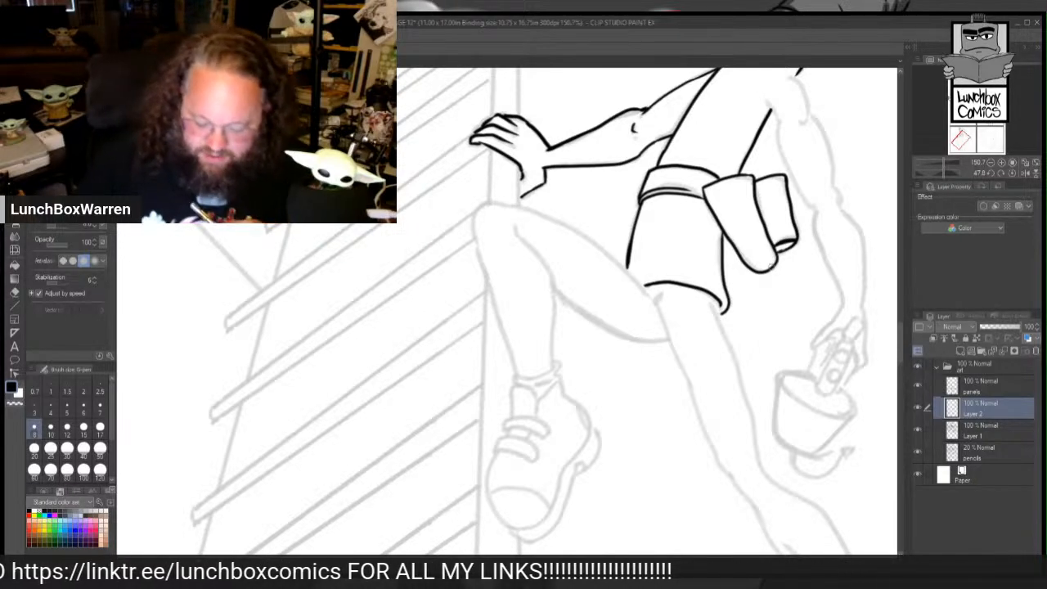
Step: Rotate the canvas and ink the bent leg from shorts to ankle, plus its sock and the start of the shoe
{"action": "scroll", "coordinate": [901, 332], "scroll_direction": "up", "scroll_amount": 5}
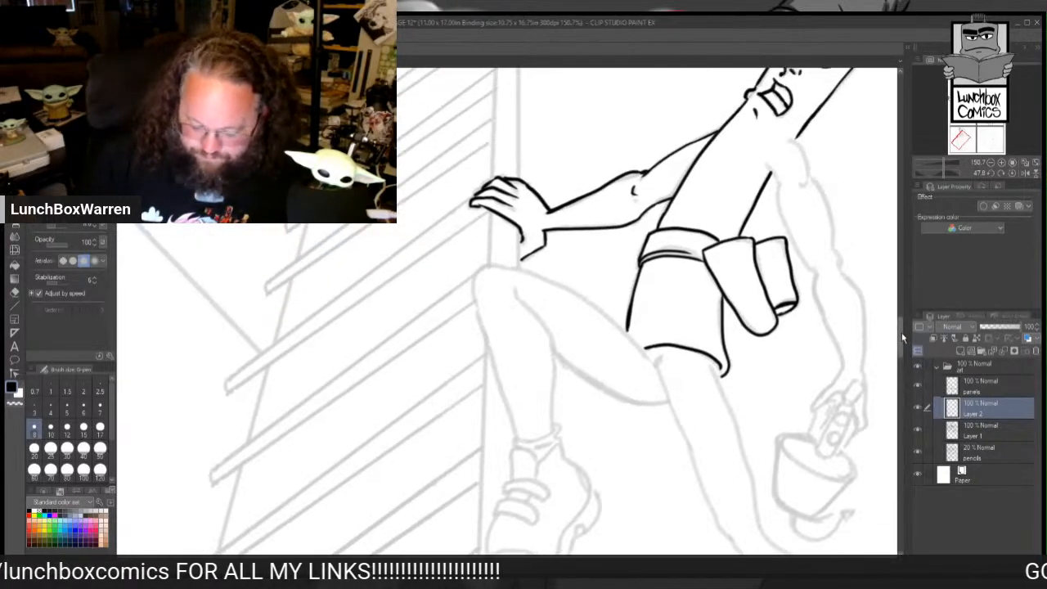
{"action": "left_click_drag", "start_coordinate": [950, 173], "coordinate": [936, 173]}
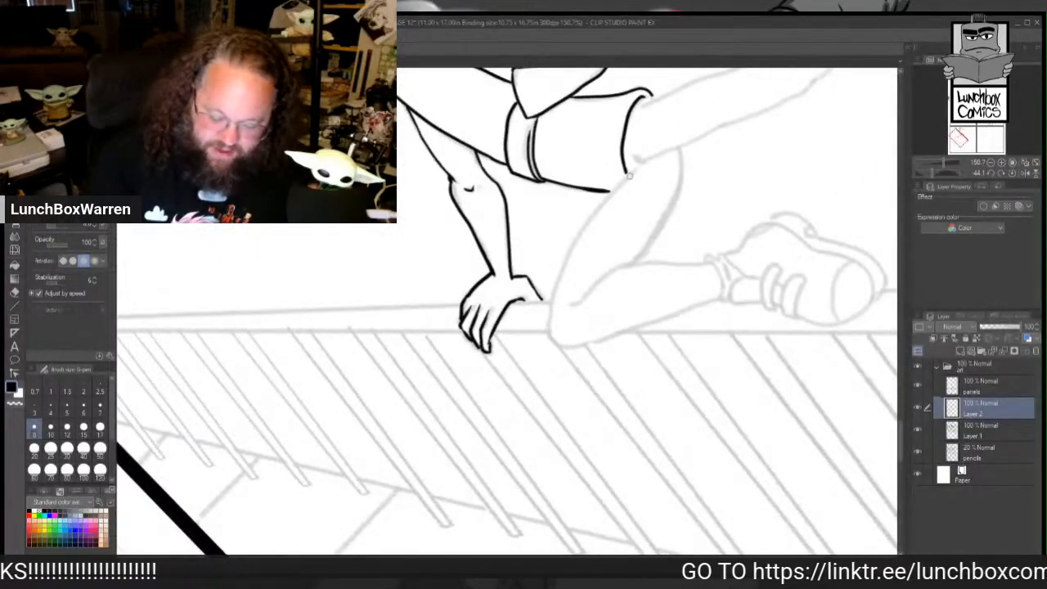
{"action": "mouse_move", "coordinate": [631, 170]}
{"action": "left_mouse_down"}
{"action": "mouse_move", "coordinate": [572, 245]}
{"action": "mouse_move", "coordinate": [551, 333]}
{"action": "mouse_move", "coordinate": [567, 348]}
{"action": "mouse_move", "coordinate": [596, 342]}
{"action": "mouse_move", "coordinate": [721, 299]}
{"action": "left_mouse_up"}
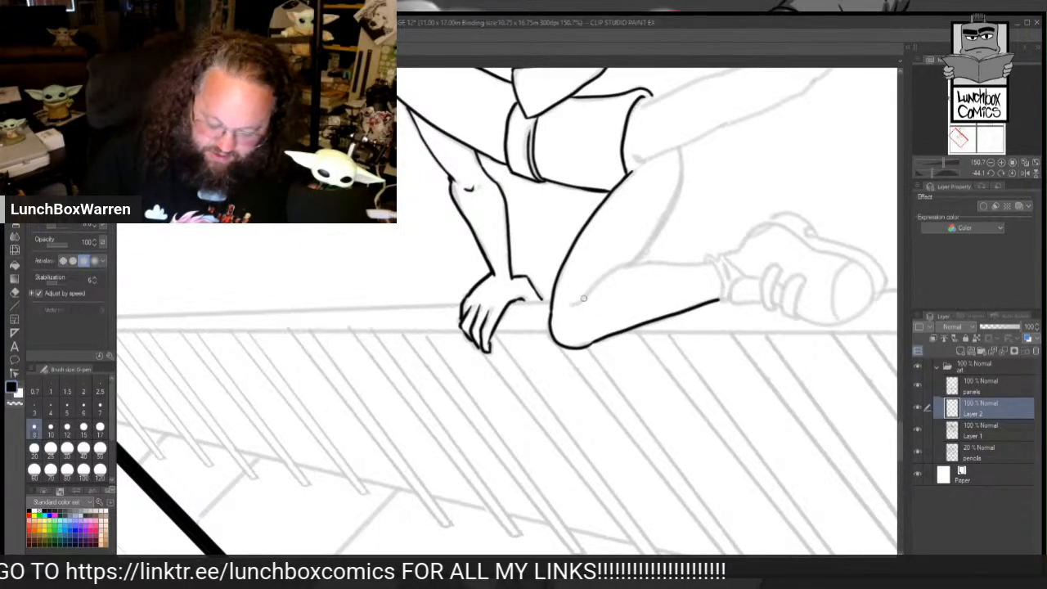
{"action": "mouse_move", "coordinate": [574, 308]}
{"action": "left_mouse_down"}
{"action": "mouse_move", "coordinate": [619, 268]}
{"action": "mouse_move", "coordinate": [712, 256]}
{"action": "mouse_move", "coordinate": [721, 299]}
{"action": "left_mouse_up"}
{"action": "mouse_move", "coordinate": [702, 264]}
{"action": "left_mouse_down"}
{"action": "mouse_move", "coordinate": [725, 296]}
{"action": "mouse_move", "coordinate": [738, 281]}
{"action": "mouse_move", "coordinate": [734, 302]}
{"action": "mouse_move", "coordinate": [758, 303]}
{"action": "mouse_move", "coordinate": [763, 278]}
{"action": "mouse_move", "coordinate": [722, 254]}
{"action": "mouse_move", "coordinate": [773, 221]}
{"action": "left_mouse_up"}
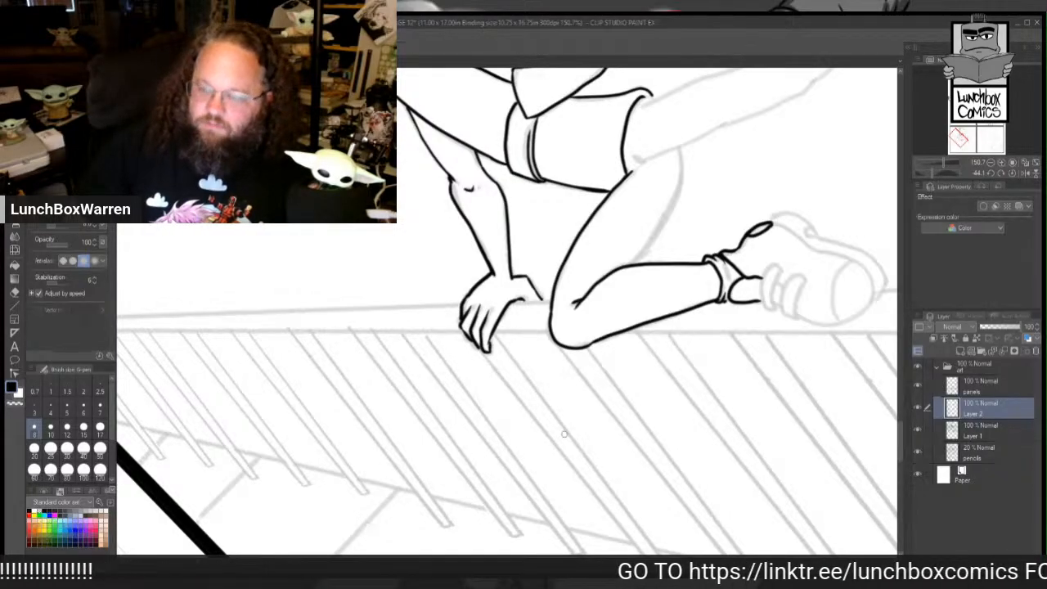
Step: Turn the canvas back to nearly upright and ink the straps across the front of the railing shoe
{"action": "mouse_move", "coordinate": [625, 86]}
{"action": "left_mouse_down"}
{"action": "mouse_move", "coordinate": [771, 222]}
{"action": "mouse_move", "coordinate": [777, 241]}
{"action": "left_mouse_up"}
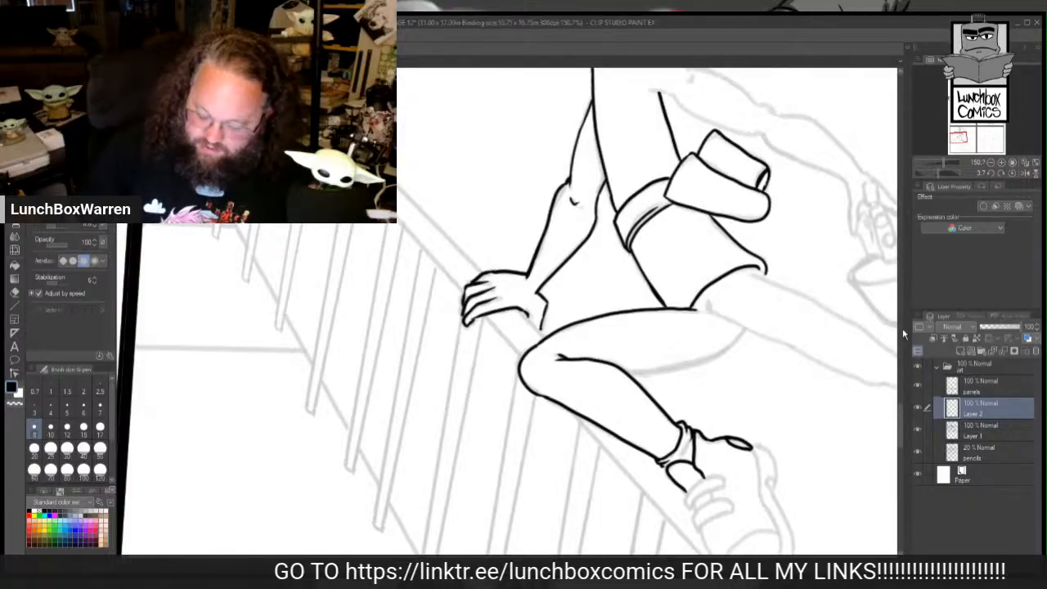
{"action": "scroll", "coordinate": [748, 411], "scroll_direction": "down", "scroll_amount": 4}
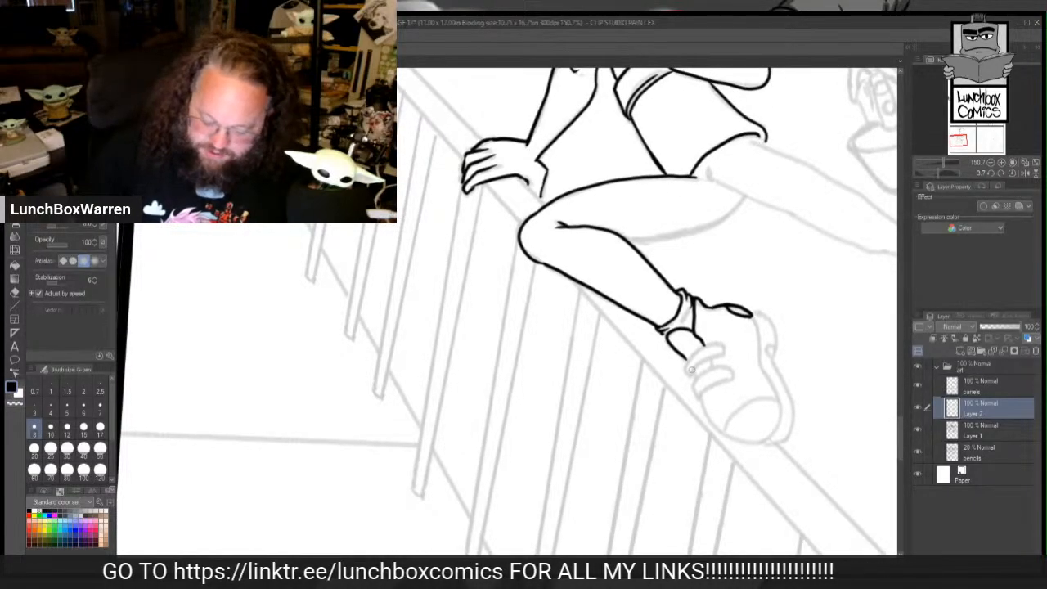
{"action": "mouse_move", "coordinate": [692, 375]}
{"action": "left_mouse_down"}
{"action": "mouse_move", "coordinate": [714, 355]}
{"action": "mouse_move", "coordinate": [708, 343]}
{"action": "mouse_move", "coordinate": [719, 357]}
{"action": "left_mouse_up"}
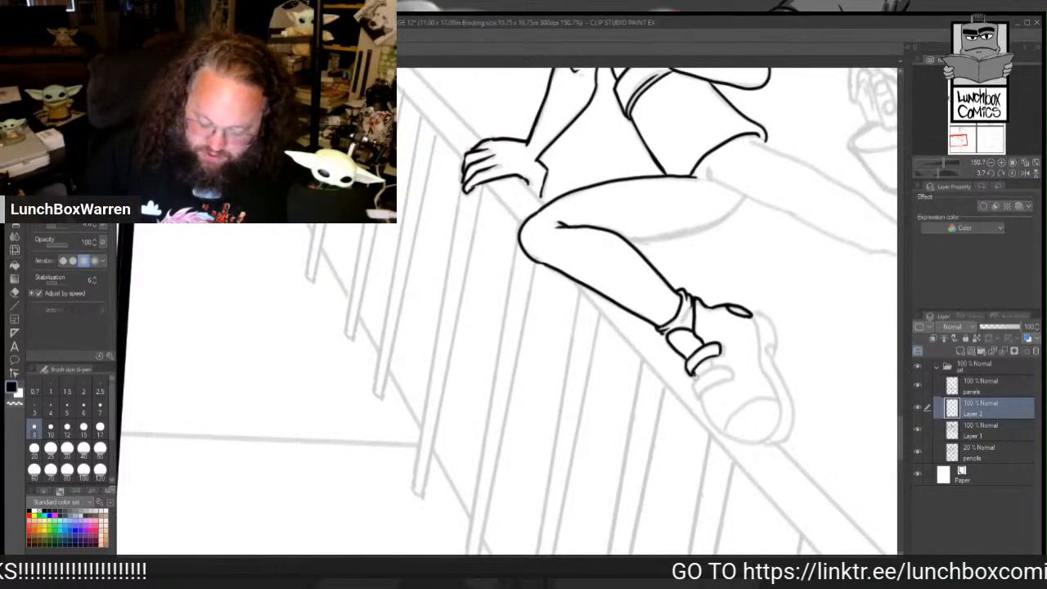
{"action": "mouse_move", "coordinate": [708, 356]}
{"action": "left_mouse_down"}
{"action": "mouse_move", "coordinate": [701, 393]}
{"action": "mouse_move", "coordinate": [730, 376]}
{"action": "mouse_move", "coordinate": [696, 395]}
{"action": "mouse_move", "coordinate": [692, 386]}
{"action": "mouse_move", "coordinate": [724, 366]}
{"action": "mouse_move", "coordinate": [701, 401]}
{"action": "left_mouse_up"}
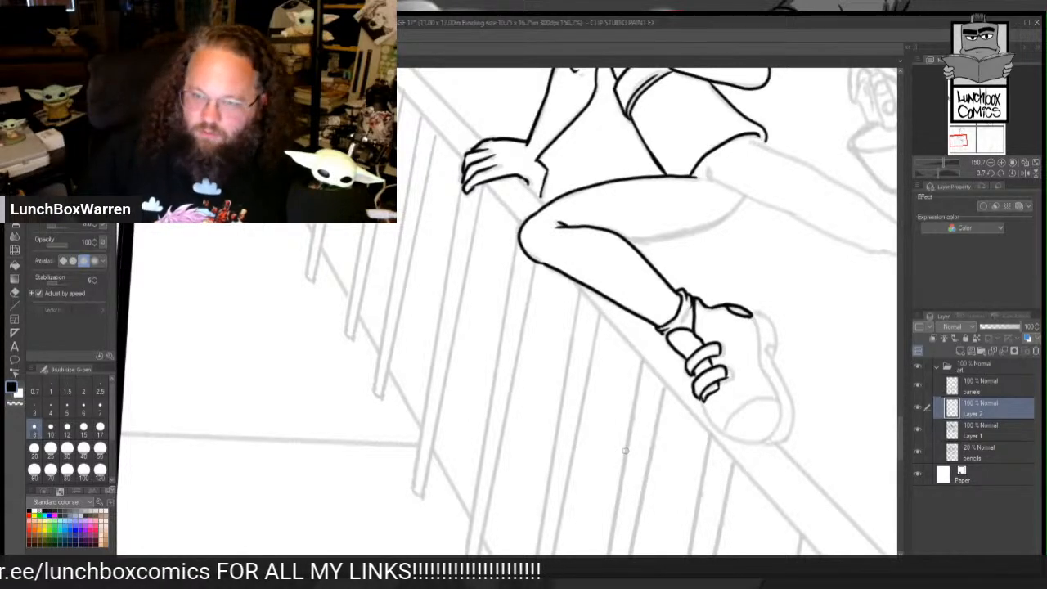
Step: Rotate the canvas and ink the rest of the railing shoe, including its sides, rounded toe cap, sole and heel
{"action": "mouse_move", "coordinate": [564, 458]}
{"action": "left_mouse_down"}
{"action": "mouse_move", "coordinate": [588, 446]}
{"action": "mouse_move", "coordinate": [464, 463]}
{"action": "left_mouse_up"}
{"action": "scroll", "coordinate": [620, 315], "scroll_direction": "down", "scroll_amount": 5}
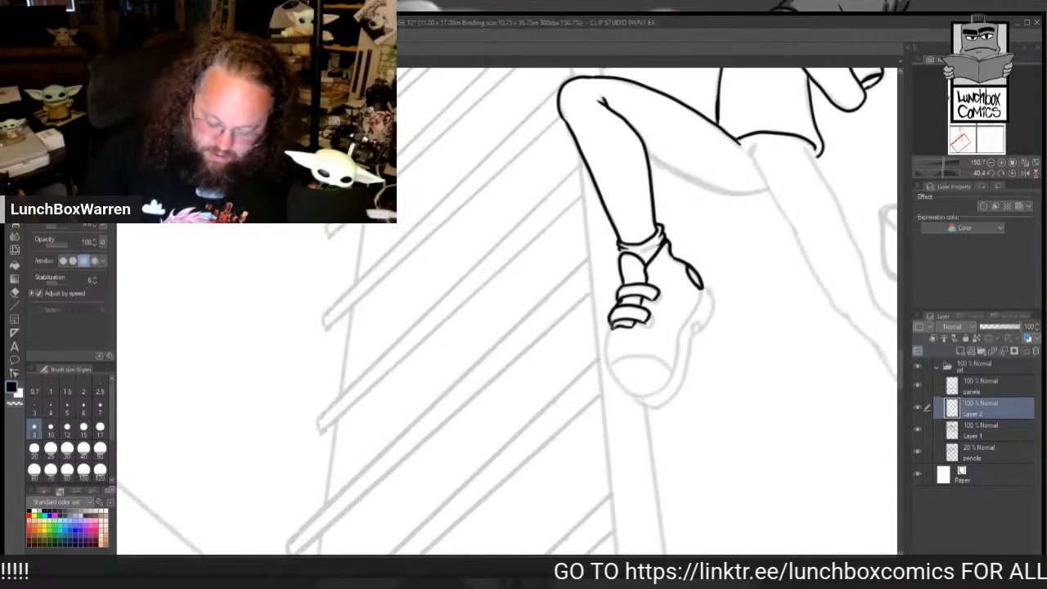
{"action": "mouse_move", "coordinate": [611, 326]}
{"action": "left_mouse_down"}
{"action": "mouse_move", "coordinate": [619, 383]}
{"action": "mouse_move", "coordinate": [650, 395]}
{"action": "mouse_move", "coordinate": [676, 370]}
{"action": "mouse_move", "coordinate": [702, 291]}
{"action": "left_mouse_up"}
{"action": "left_click_drag", "start_coordinate": [672, 370], "coordinate": [608, 353]}
{"action": "mouse_move", "coordinate": [628, 395]}
{"action": "left_mouse_down"}
{"action": "mouse_move", "coordinate": [644, 401]}
{"action": "mouse_move", "coordinate": [675, 377]}
{"action": "mouse_move", "coordinate": [705, 284]}
{"action": "mouse_move", "coordinate": [717, 309]}
{"action": "mouse_move", "coordinate": [697, 326]}
{"action": "mouse_move", "coordinate": [666, 407]}
{"action": "mouse_move", "coordinate": [639, 410]}
{"action": "mouse_move", "coordinate": [626, 390]}
{"action": "left_mouse_up"}
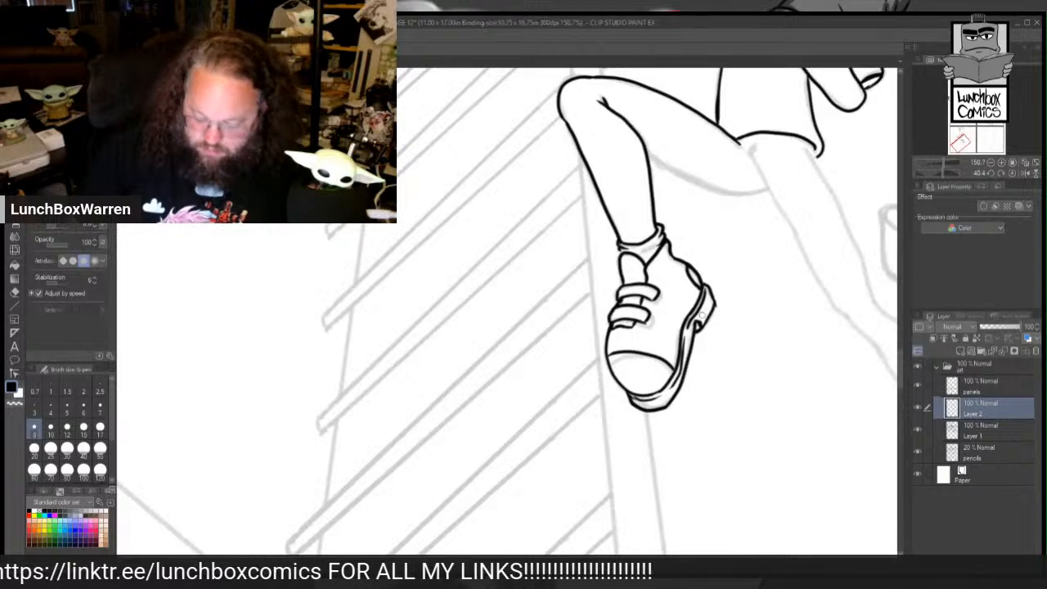
Step: Rotate the canvas and ink the curved underside of the bent leg's thigh down to the back of the knee
{"action": "left_click_drag", "start_coordinate": [547, 521], "coordinate": [905, 305]}
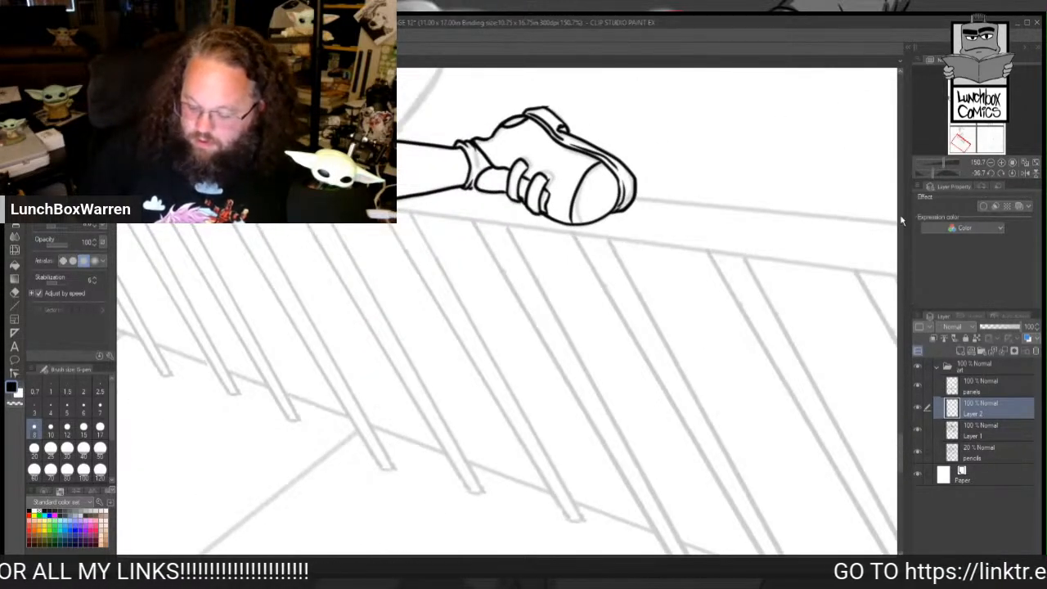
{"action": "left_click_drag", "start_coordinate": [899, 456], "coordinate": [899, 438]}
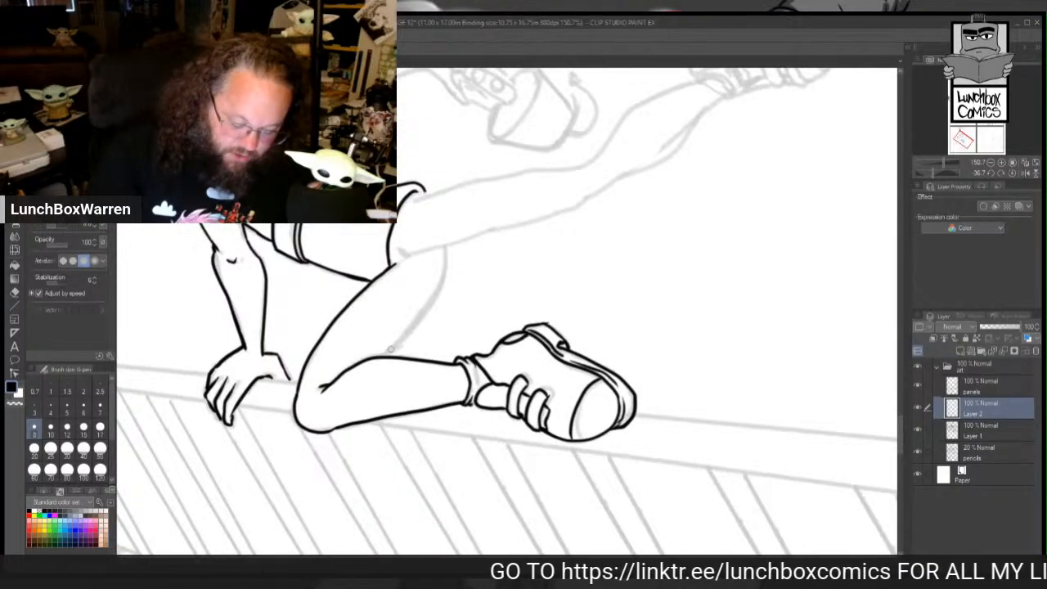
{"action": "mouse_move", "coordinate": [381, 360]}
{"action": "left_mouse_down"}
{"action": "mouse_move", "coordinate": [432, 299]}
{"action": "mouse_move", "coordinate": [446, 244]}
{"action": "left_mouse_up"}
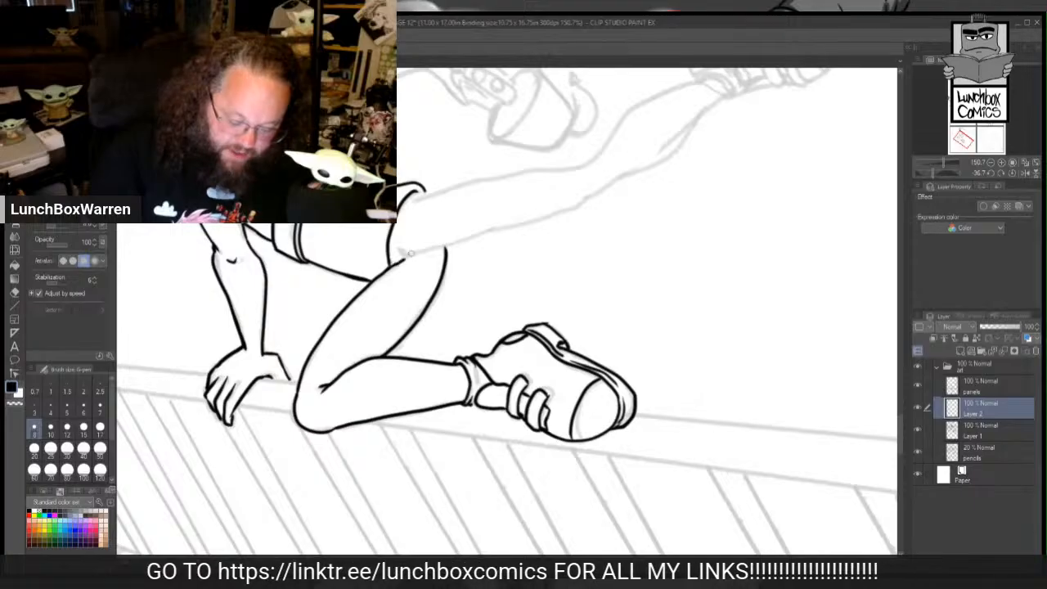
Step: Ink both contours of the outstretched leg from the shorts to the ankle, adding the inner calf line and a small knee mark
{"action": "mouse_move", "coordinate": [398, 249]}
{"action": "left_mouse_down"}
{"action": "mouse_move", "coordinate": [476, 241]}
{"action": "mouse_move", "coordinate": [623, 173]}
{"action": "left_mouse_up"}
{"action": "mouse_move", "coordinate": [415, 199]}
{"action": "left_mouse_down"}
{"action": "mouse_move", "coordinate": [591, 162]}
{"action": "mouse_move", "coordinate": [618, 122]}
{"action": "mouse_move", "coordinate": [667, 90]}
{"action": "mouse_move", "coordinate": [711, 85]}
{"action": "left_mouse_up"}
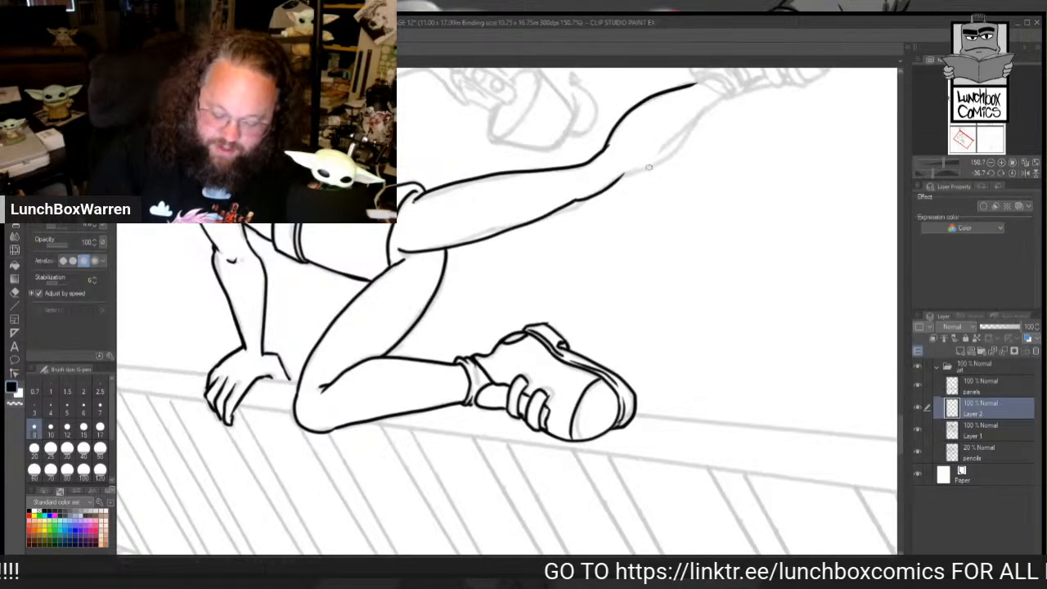
{"action": "mouse_move", "coordinate": [621, 173]}
{"action": "left_mouse_down"}
{"action": "mouse_move", "coordinate": [653, 163]}
{"action": "mouse_move", "coordinate": [701, 115]}
{"action": "left_mouse_up"}
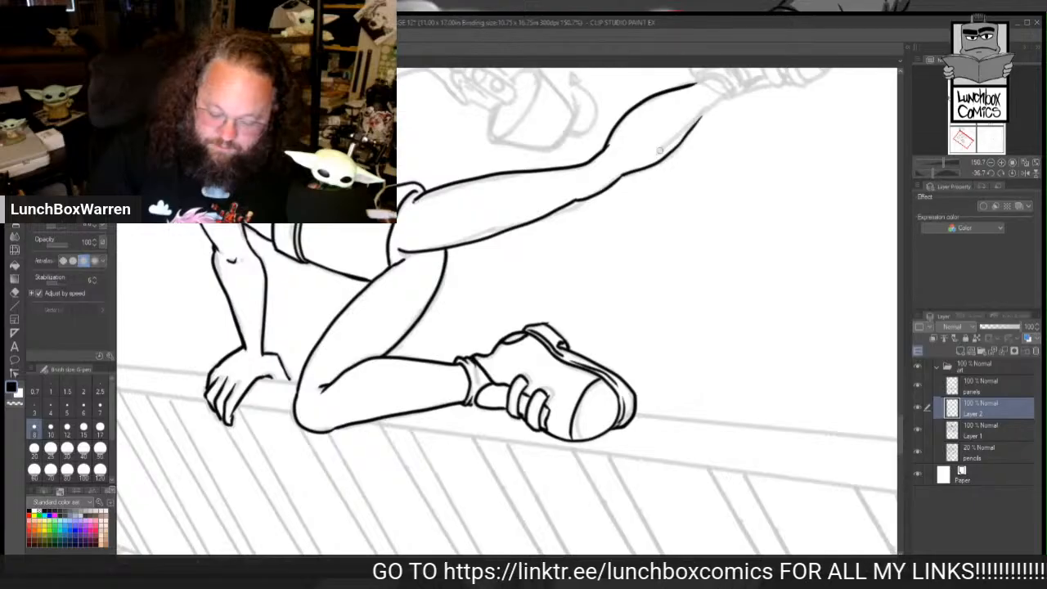
{"action": "left_click_drag", "start_coordinate": [654, 159], "coordinate": [701, 115]}
{"action": "left_click_drag", "start_coordinate": [619, 172], "coordinate": [619, 162]}
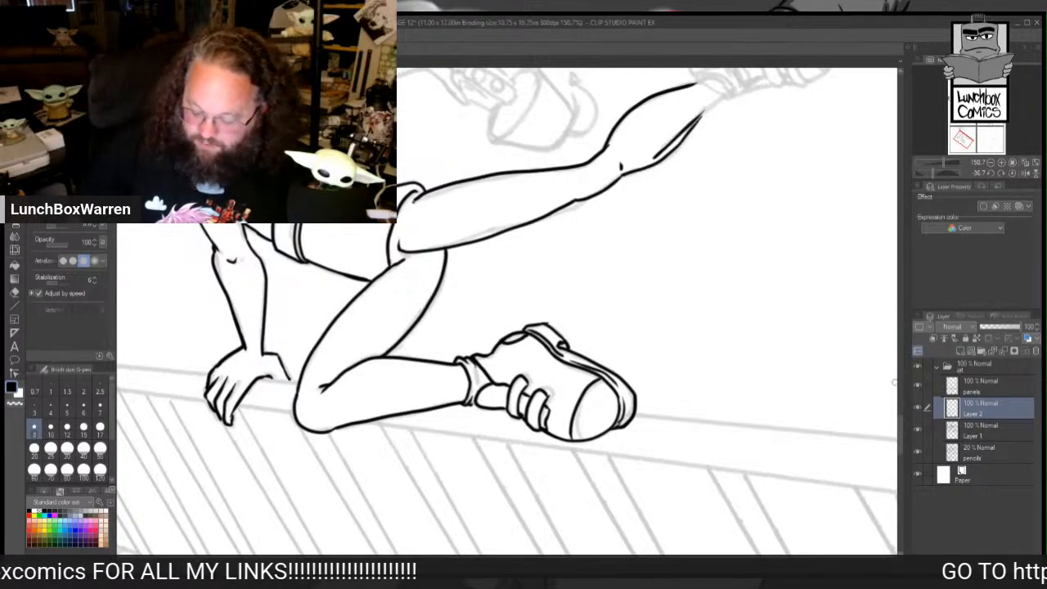
Step: Ink the ankle end of the outstretched leg, the wrinkled sock, and the tongue and straps of its shoe
{"action": "mouse_move", "coordinate": [901, 433]}
{"action": "left_mouse_down"}
{"action": "mouse_move", "coordinate": [902, 406]}
{"action": "mouse_move", "coordinate": [902, 416]}
{"action": "left_mouse_up"}
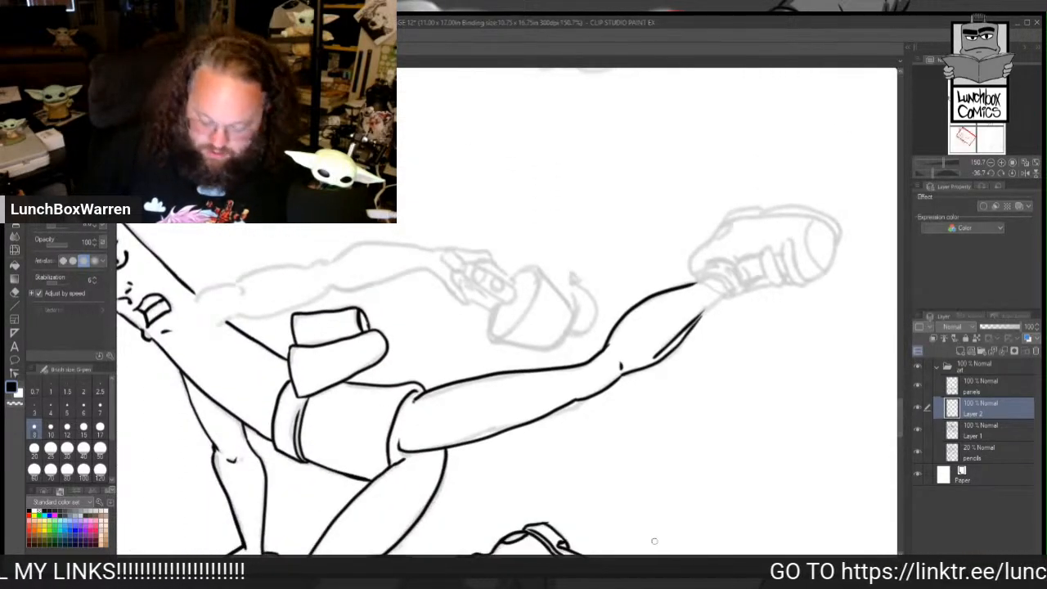
{"action": "left_click_drag", "start_coordinate": [603, 572], "coordinate": [615, 571]}
{"action": "left_click_drag", "start_coordinate": [559, 317], "coordinate": [585, 297]}
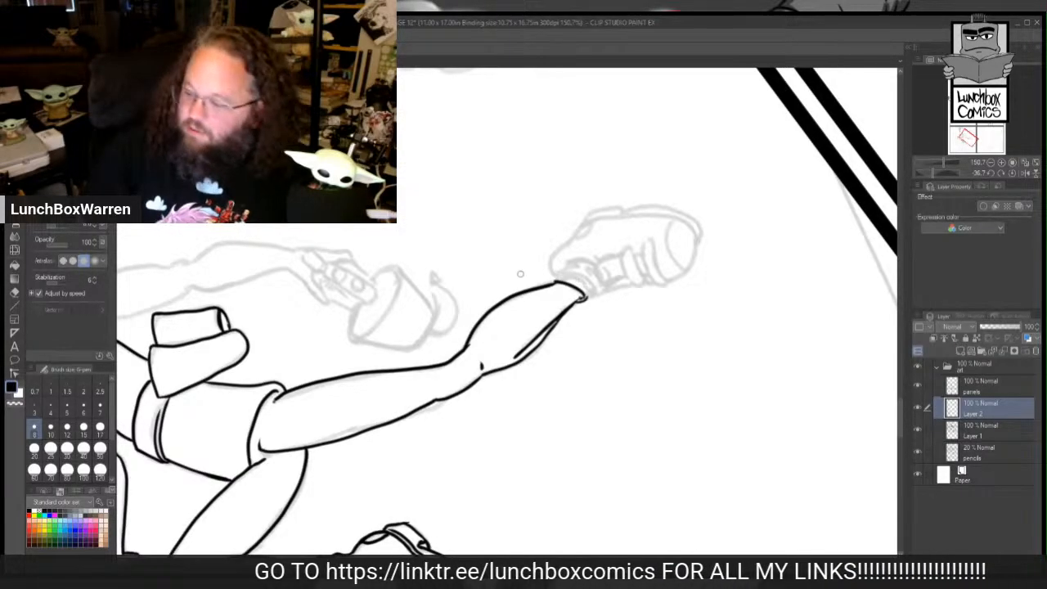
{"action": "mouse_move", "coordinate": [552, 284]}
{"action": "left_mouse_down"}
{"action": "mouse_move", "coordinate": [576, 266]}
{"action": "mouse_move", "coordinate": [592, 287]}
{"action": "mouse_move", "coordinate": [572, 276]}
{"action": "mouse_move", "coordinate": [592, 281]}
{"action": "mouse_move", "coordinate": [590, 298]}
{"action": "mouse_move", "coordinate": [621, 279]}
{"action": "mouse_move", "coordinate": [623, 256]}
{"action": "mouse_move", "coordinate": [624, 282]}
{"action": "mouse_move", "coordinate": [638, 289]}
{"action": "mouse_move", "coordinate": [646, 280]}
{"action": "mouse_move", "coordinate": [630, 248]}
{"action": "mouse_move", "coordinate": [644, 250]}
{"action": "mouse_move", "coordinate": [653, 280]}
{"action": "mouse_move", "coordinate": [659, 243]}
{"action": "mouse_move", "coordinate": [639, 258]}
{"action": "mouse_move", "coordinate": [664, 249]}
{"action": "mouse_move", "coordinate": [667, 276]}
{"action": "left_mouse_up"}
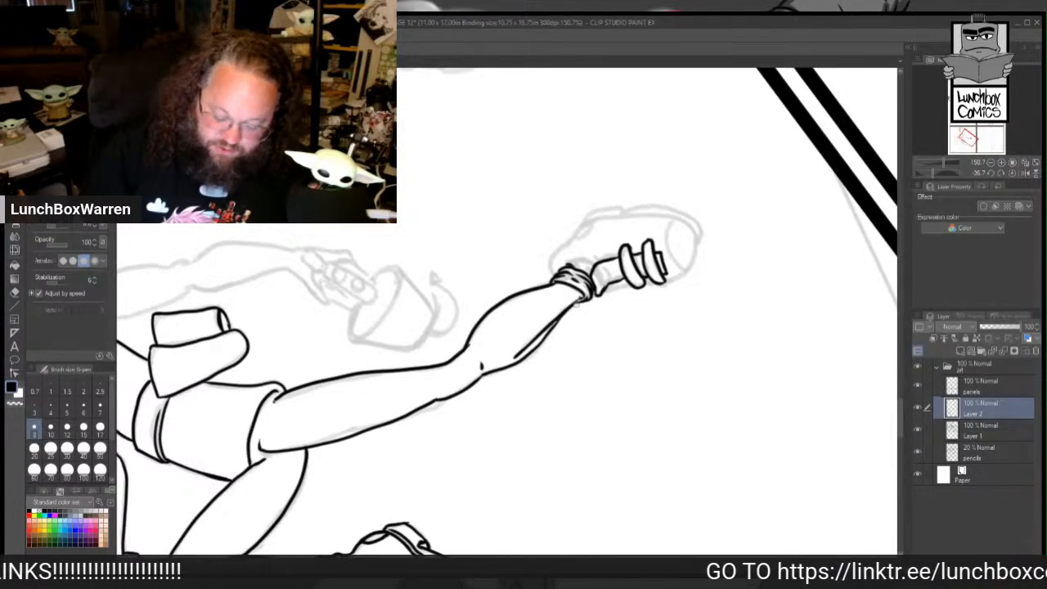
{"action": "left_click_drag", "start_coordinate": [577, 305], "coordinate": [596, 302]}
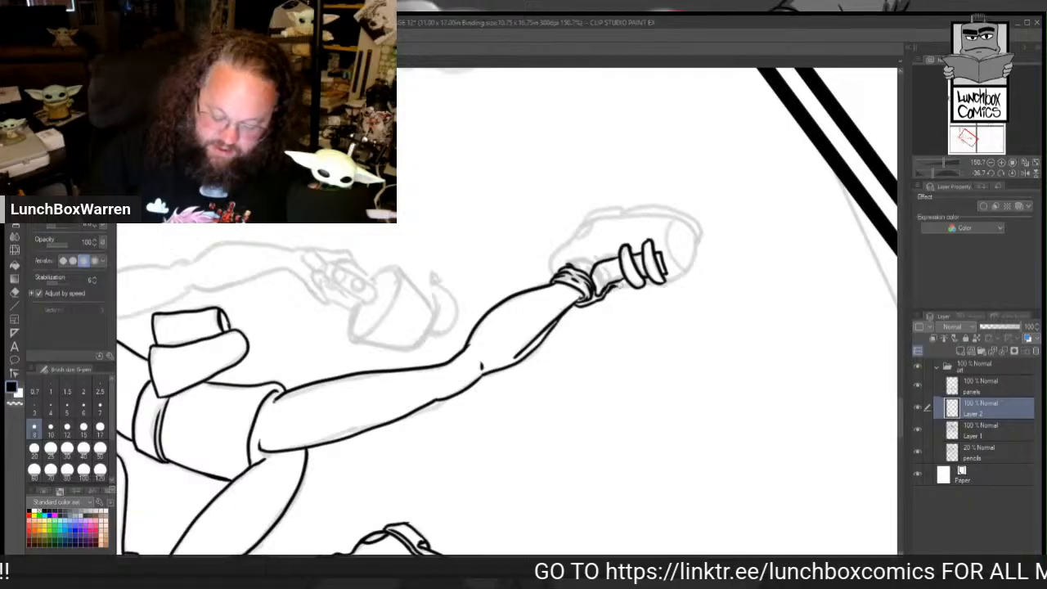
Step: Ink the raised shoe's toe, heel, upper outline and toe cap, undoing the first long upper stroke and redrawing it on a rotated canvas
{"action": "mouse_move", "coordinate": [666, 281]}
{"action": "left_mouse_down"}
{"action": "mouse_move", "coordinate": [684, 273]}
{"action": "mouse_move", "coordinate": [696, 235]}
{"action": "left_mouse_up"}
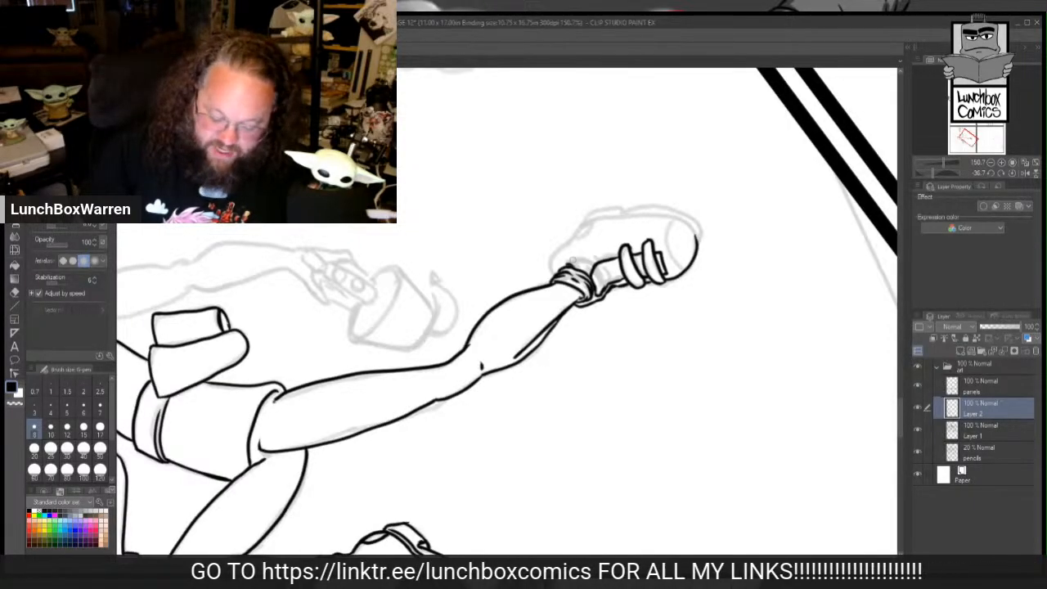
{"action": "mouse_move", "coordinate": [557, 276]}
{"action": "left_mouse_down"}
{"action": "mouse_move", "coordinate": [551, 258]}
{"action": "mouse_move", "coordinate": [586, 220]}
{"action": "mouse_move", "coordinate": [646, 212]}
{"action": "mouse_move", "coordinate": [697, 227]}
{"action": "mouse_move", "coordinate": [698, 249]}
{"action": "left_mouse_up"}
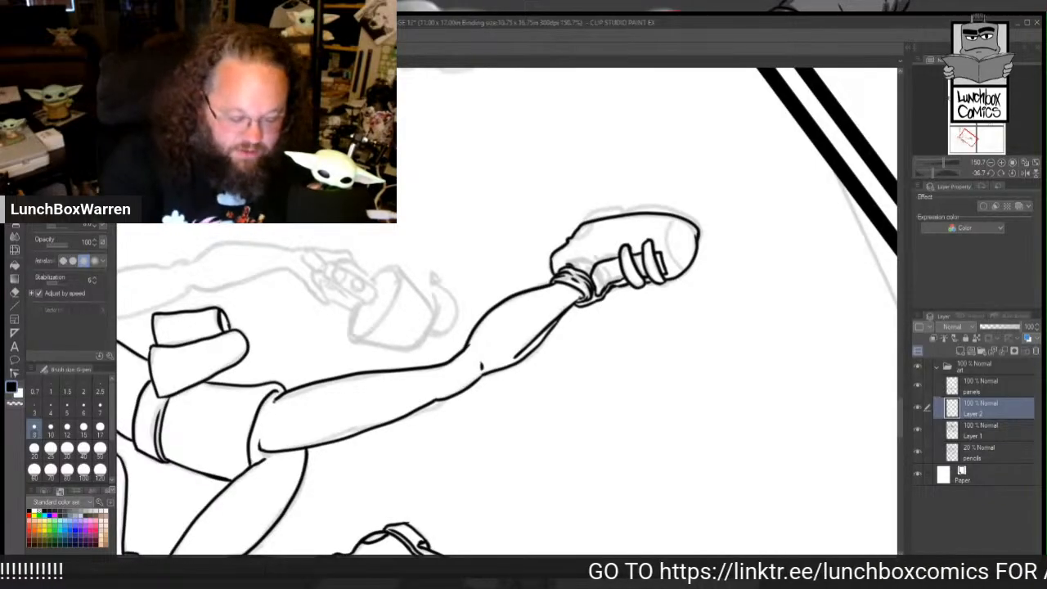
{"action": "key", "text": "ctrl+z"}
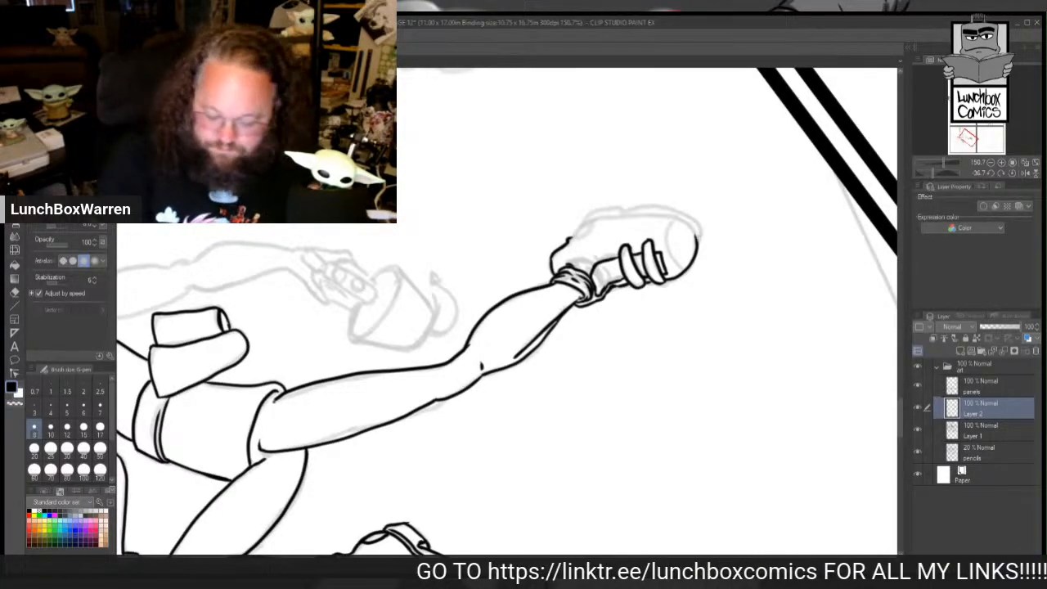
{"action": "left_click_drag", "start_coordinate": [646, 245], "coordinate": [565, 169]}
{"action": "mouse_move", "coordinate": [500, 212]}
{"action": "left_mouse_down"}
{"action": "mouse_move", "coordinate": [527, 153]}
{"action": "mouse_move", "coordinate": [564, 129]}
{"action": "mouse_move", "coordinate": [588, 131]}
{"action": "mouse_move", "coordinate": [566, 139]}
{"action": "mouse_move", "coordinate": [605, 155]}
{"action": "left_mouse_up"}
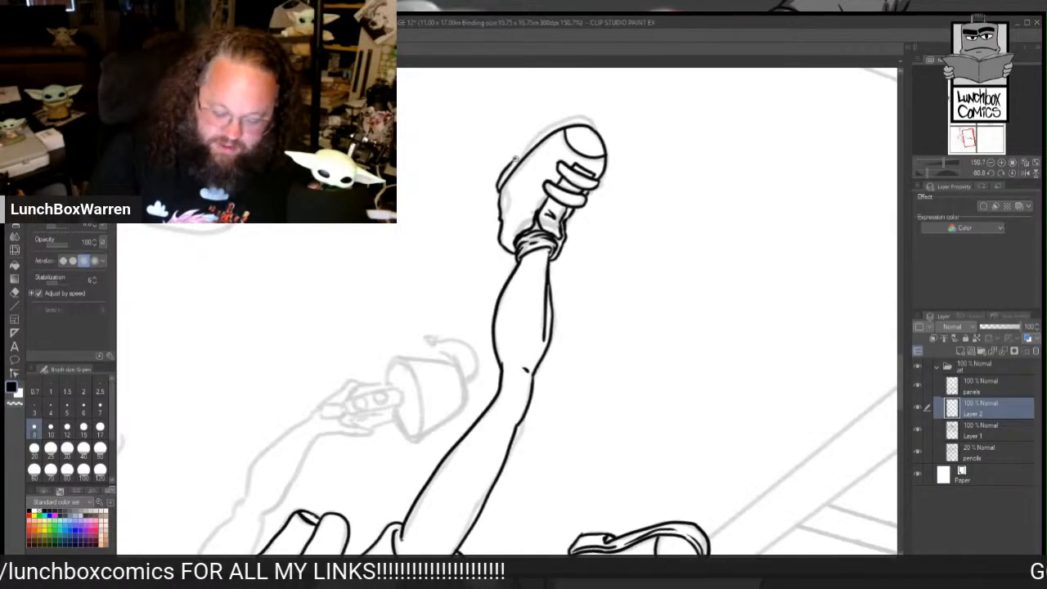
Step: Ink the sole edge along the raised shoe, undoing the stroke at the toe end and redrawing it
{"action": "mouse_move", "coordinate": [520, 157]}
{"action": "left_mouse_down"}
{"action": "mouse_move", "coordinate": [575, 116]}
{"action": "mouse_move", "coordinate": [595, 121]}
{"action": "left_mouse_up"}
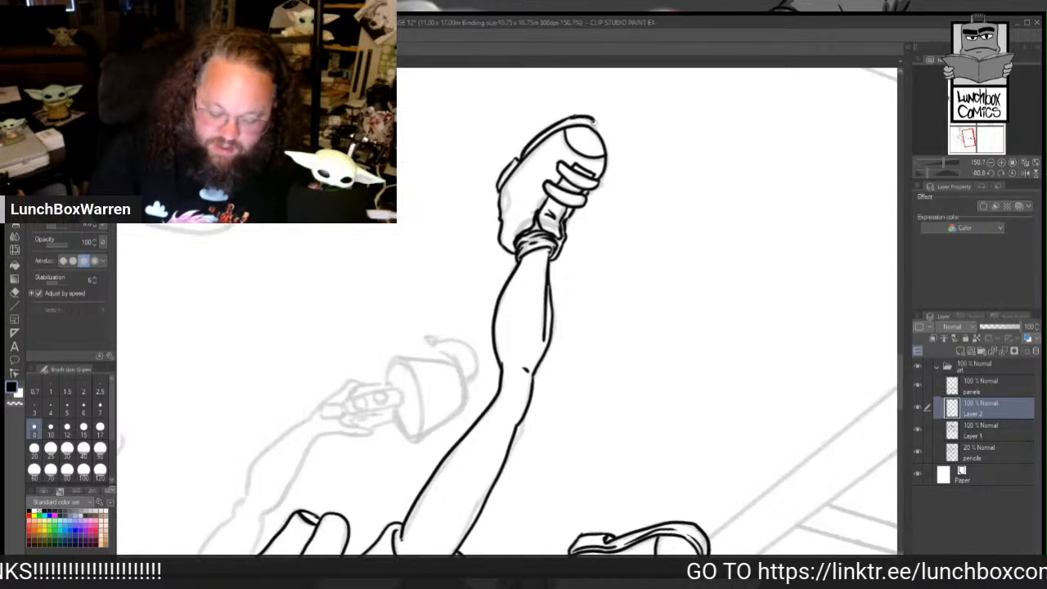
{"action": "key", "text": "ctrl+z"}
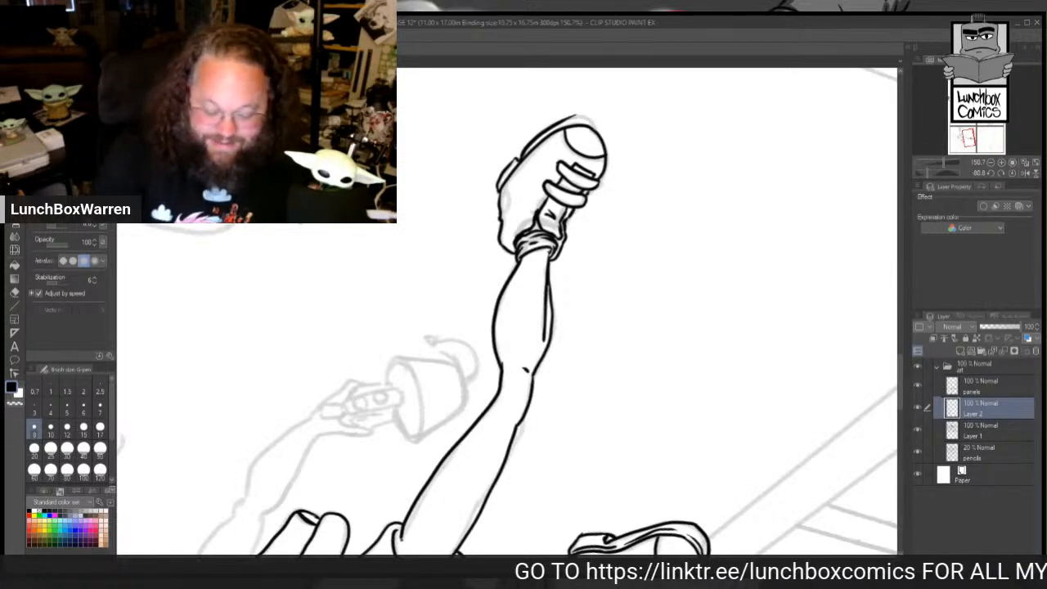
{"action": "mouse_move", "coordinate": [568, 120]}
{"action": "left_mouse_down"}
{"action": "mouse_move", "coordinate": [584, 117]}
{"action": "mouse_move", "coordinate": [595, 131]}
{"action": "left_mouse_up"}
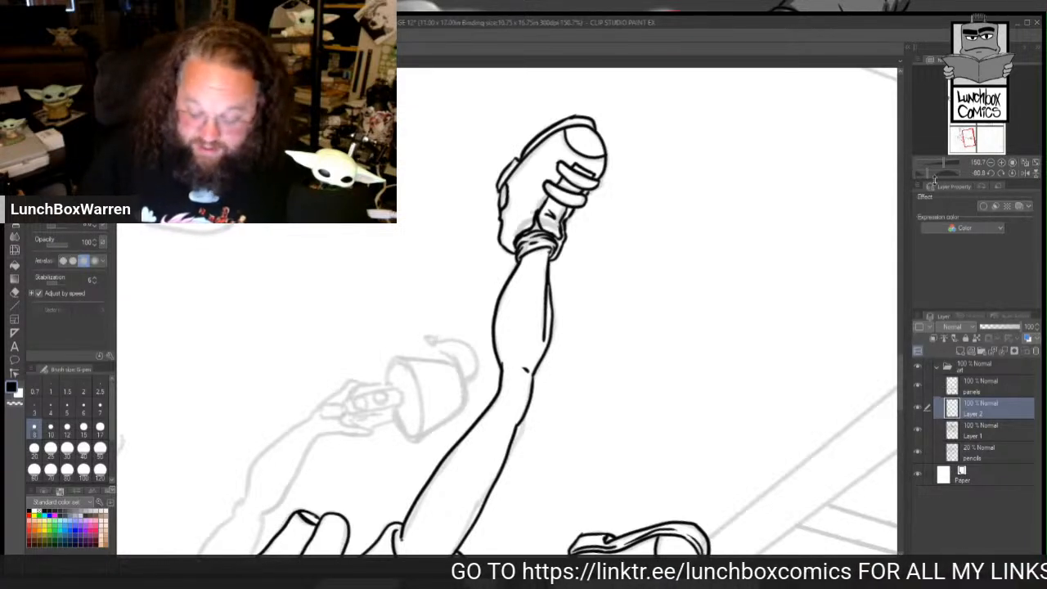
Step: Ink both contours of the character's outstretched arm from the shoulder past the elbow to the wrist
{"action": "scroll", "coordinate": [900, 388], "scroll_direction": "down", "scroll_amount": 3}
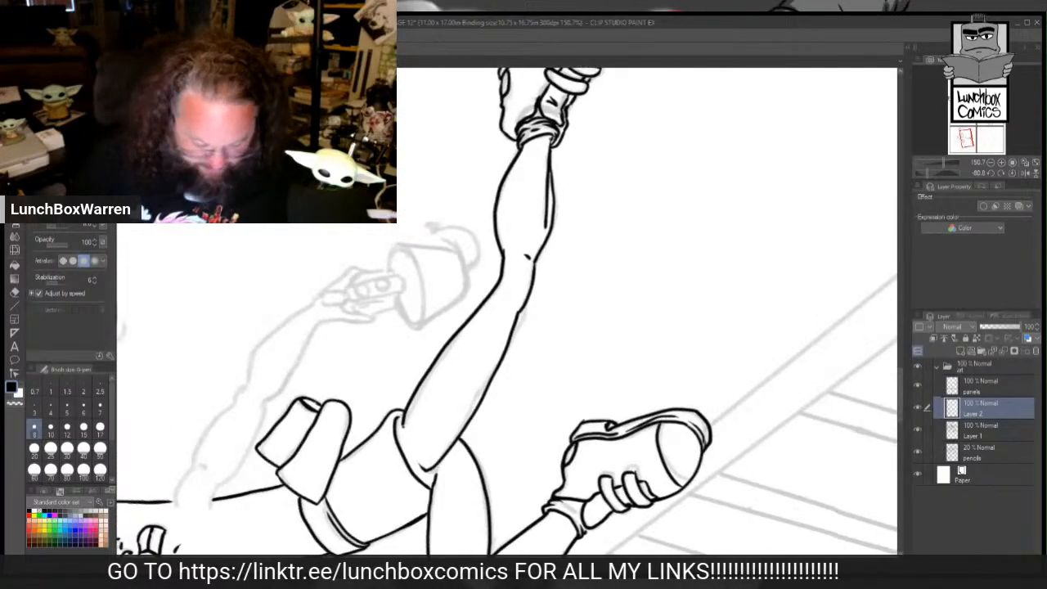
{"action": "scroll", "coordinate": [899, 388], "scroll_direction": "left", "scroll_amount": 8}
{"action": "scroll", "coordinate": [899, 388], "scroll_direction": "down", "scroll_amount": 6}
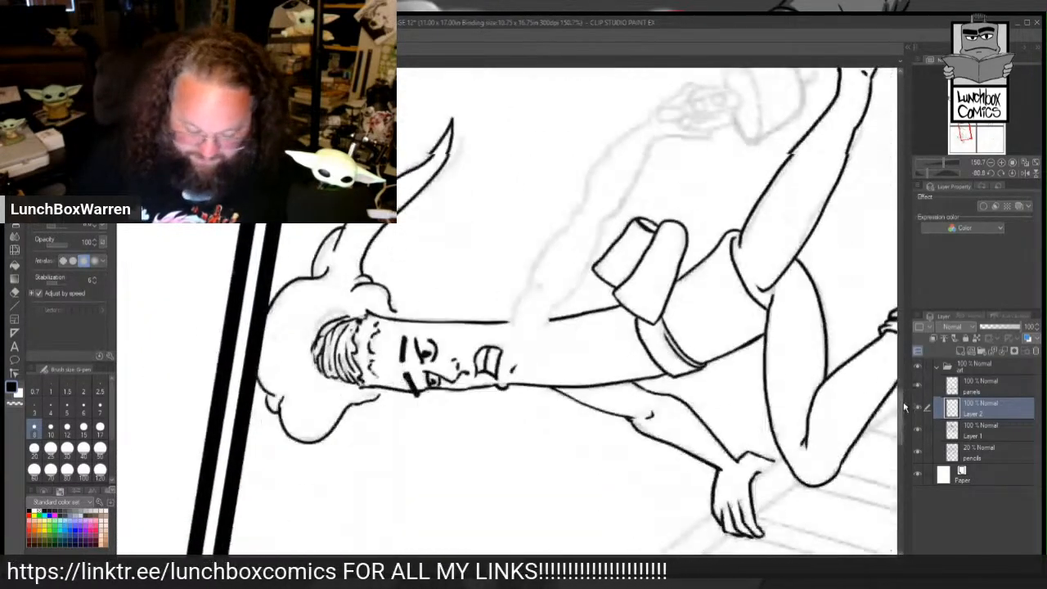
{"action": "mouse_move", "coordinate": [513, 290]}
{"action": "left_mouse_down"}
{"action": "mouse_move", "coordinate": [516, 260]}
{"action": "mouse_move", "coordinate": [535, 246]}
{"action": "mouse_move", "coordinate": [565, 258]}
{"action": "mouse_move", "coordinate": [547, 288]}
{"action": "mouse_move", "coordinate": [557, 246]}
{"action": "mouse_move", "coordinate": [565, 260]}
{"action": "mouse_move", "coordinate": [599, 176]}
{"action": "mouse_move", "coordinate": [625, 165]}
{"action": "mouse_move", "coordinate": [657, 106]}
{"action": "left_mouse_up"}
{"action": "mouse_move", "coordinate": [530, 250]}
{"action": "left_mouse_down"}
{"action": "mouse_move", "coordinate": [536, 220]}
{"action": "mouse_move", "coordinate": [592, 152]}
{"action": "mouse_move", "coordinate": [591, 132]}
{"action": "mouse_move", "coordinate": [654, 86]}
{"action": "left_mouse_up"}
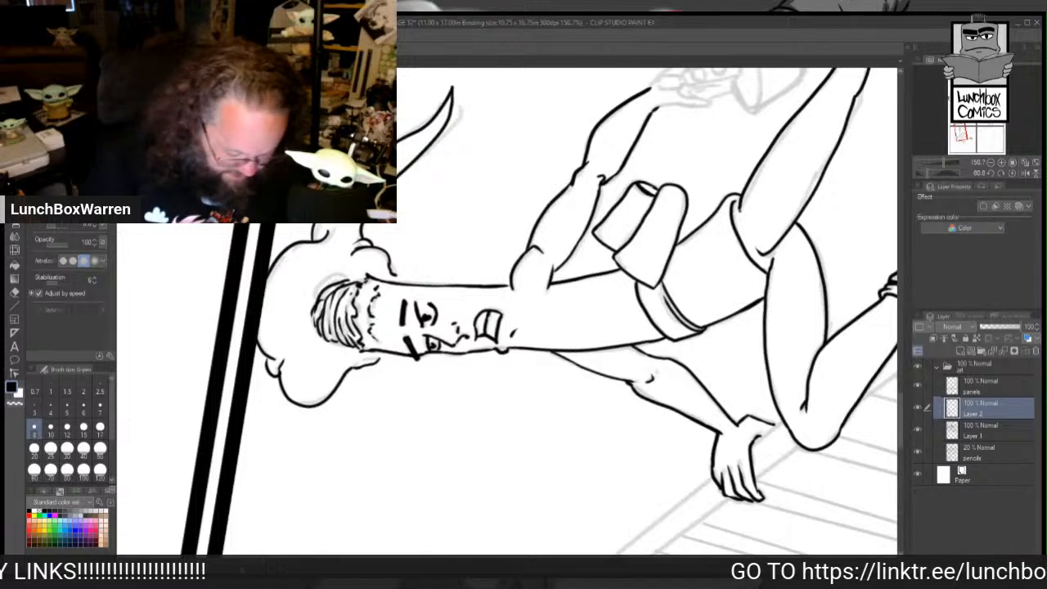
Step: Rotate the canvas and ink the handle in the outstretched hand, with its small rectangular tip, two round details and long side edges
{"action": "mouse_move", "coordinate": [765, 251]}
{"action": "left_mouse_down"}
{"action": "mouse_move", "coordinate": [771, 325]}
{"action": "mouse_move", "coordinate": [703, 489]}
{"action": "left_mouse_up"}
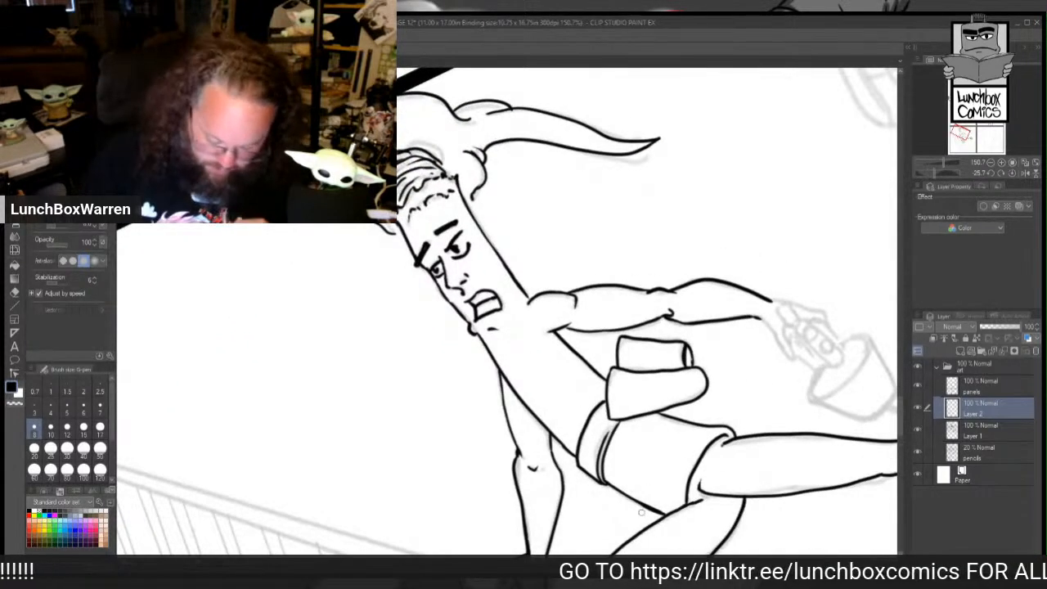
{"action": "left_click_drag", "start_coordinate": [893, 320], "coordinate": [575, 320]}
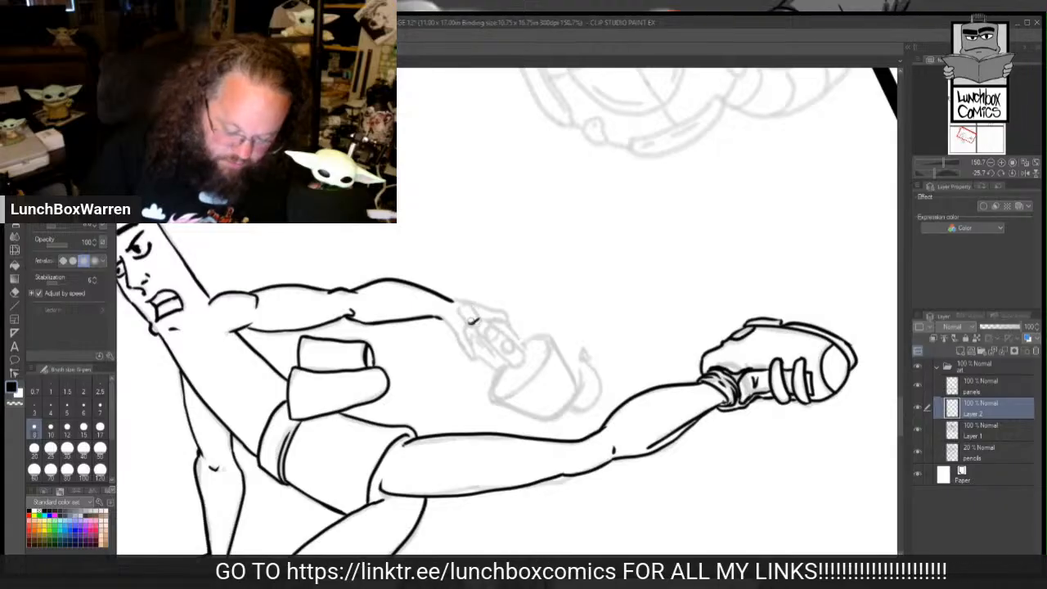
{"action": "mouse_move", "coordinate": [466, 318]}
{"action": "left_mouse_down"}
{"action": "mouse_move", "coordinate": [459, 303]}
{"action": "mouse_move", "coordinate": [476, 316]}
{"action": "mouse_move", "coordinate": [463, 308]}
{"action": "left_mouse_up"}
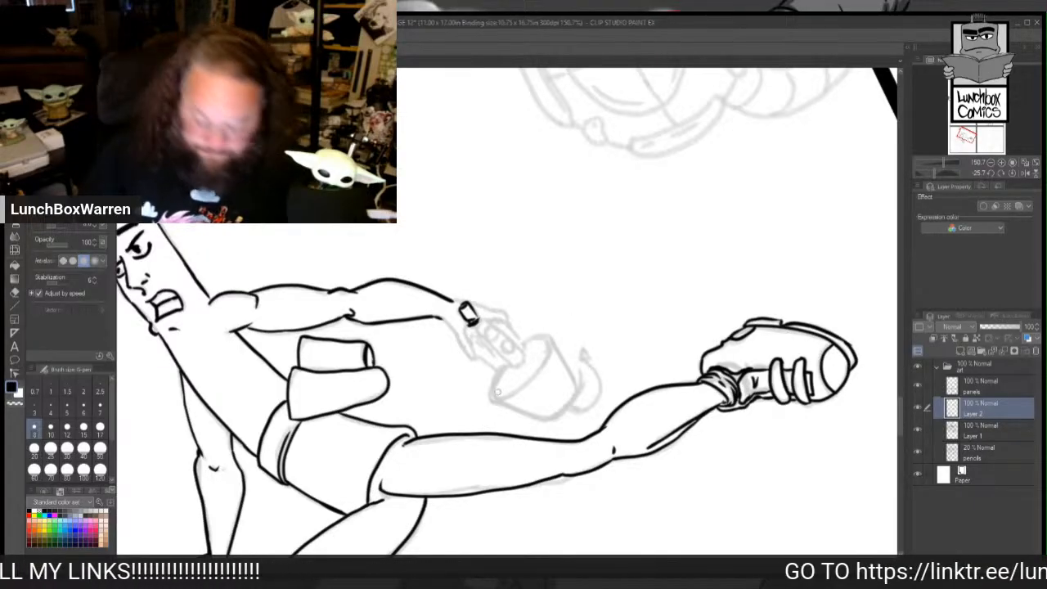
{"action": "mouse_move", "coordinate": [494, 327]}
{"action": "left_mouse_down"}
{"action": "mouse_move", "coordinate": [489, 337]}
{"action": "mouse_move", "coordinate": [498, 326]}
{"action": "mouse_move", "coordinate": [509, 355]}
{"action": "mouse_move", "coordinate": [512, 339]}
{"action": "mouse_move", "coordinate": [484, 330]}
{"action": "mouse_move", "coordinate": [510, 353]}
{"action": "left_mouse_up"}
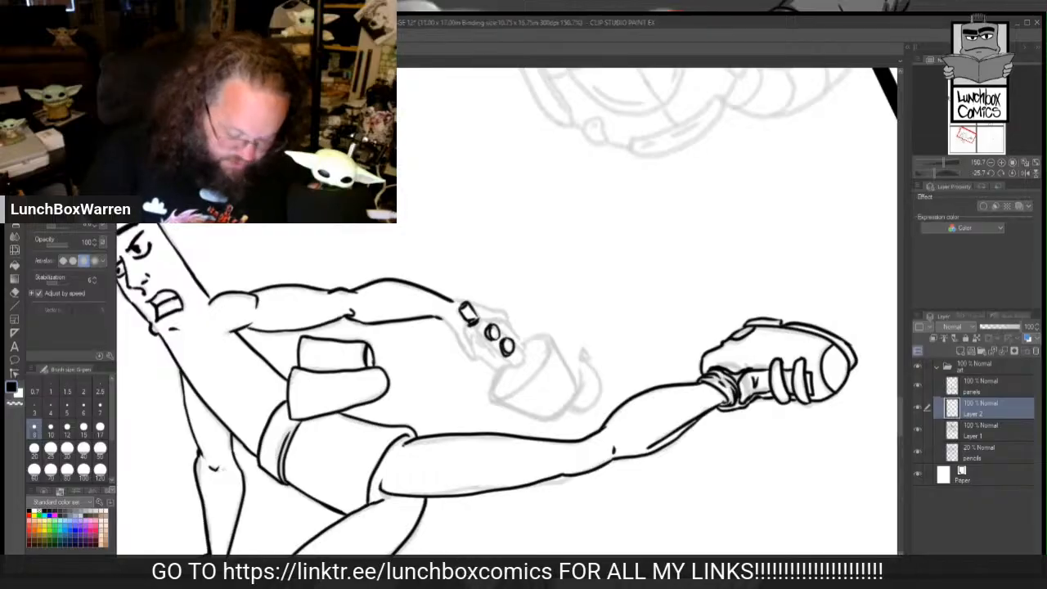
{"action": "left_click_drag", "start_coordinate": [663, 439], "coordinate": [534, 503]}
{"action": "mouse_move", "coordinate": [473, 307]}
{"action": "left_mouse_down"}
{"action": "mouse_move", "coordinate": [475, 361]}
{"action": "mouse_move", "coordinate": [491, 338]}
{"action": "mouse_move", "coordinate": [470, 284]}
{"action": "mouse_move", "coordinate": [482, 303]}
{"action": "left_mouse_up"}
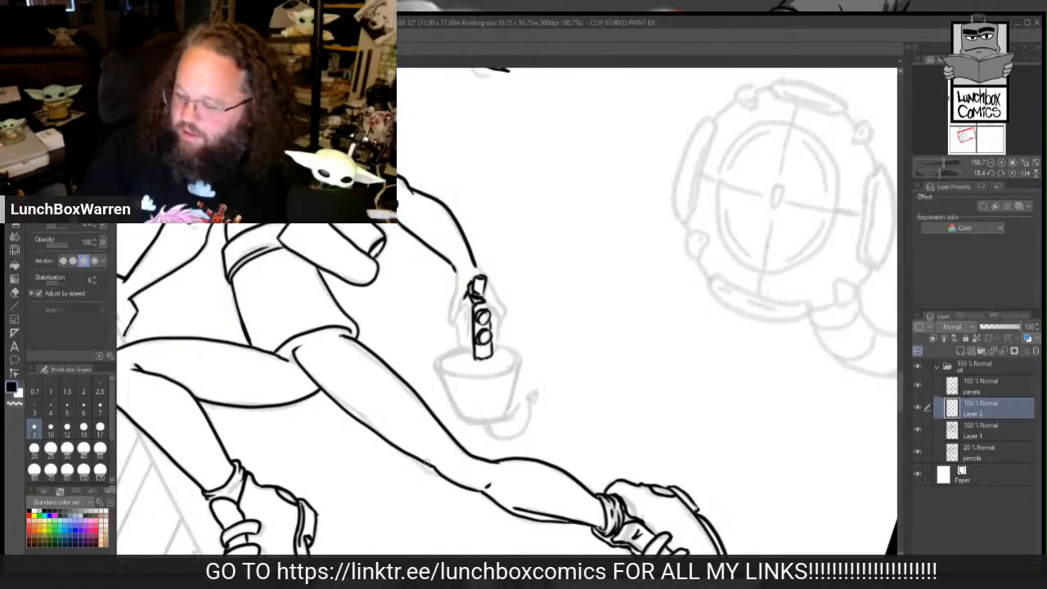
Step: Ink the thumb and fingers gripping the handle, joining them to the wrist lines, and tidy the hand
{"action": "mouse_move", "coordinate": [455, 269]}
{"action": "left_mouse_down"}
{"action": "mouse_move", "coordinate": [447, 324]}
{"action": "mouse_move", "coordinate": [462, 306]}
{"action": "left_mouse_up"}
{"action": "mouse_move", "coordinate": [469, 309]}
{"action": "left_mouse_down"}
{"action": "mouse_move", "coordinate": [455, 330]}
{"action": "mouse_move", "coordinate": [458, 353]}
{"action": "mouse_move", "coordinate": [471, 357]}
{"action": "left_mouse_up"}
{"action": "mouse_move", "coordinate": [469, 312]}
{"action": "left_mouse_down"}
{"action": "mouse_move", "coordinate": [471, 355]}
{"action": "mouse_move", "coordinate": [496, 350]}
{"action": "mouse_move", "coordinate": [495, 309]}
{"action": "left_mouse_up"}
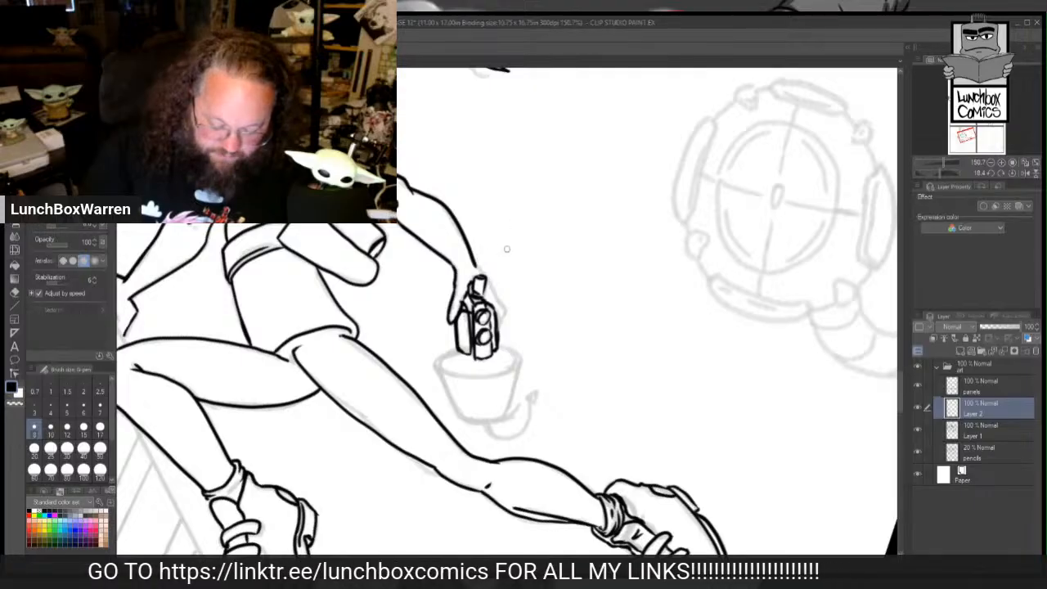
{"action": "left_click_drag", "start_coordinate": [487, 281], "coordinate": [499, 326]}
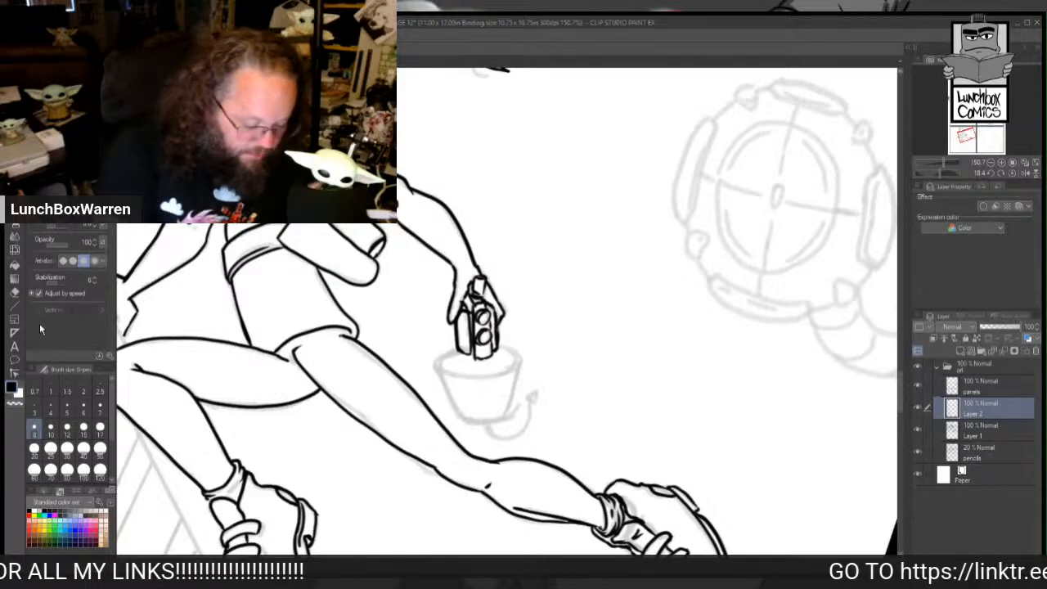
{"action": "key", "text": "e"}
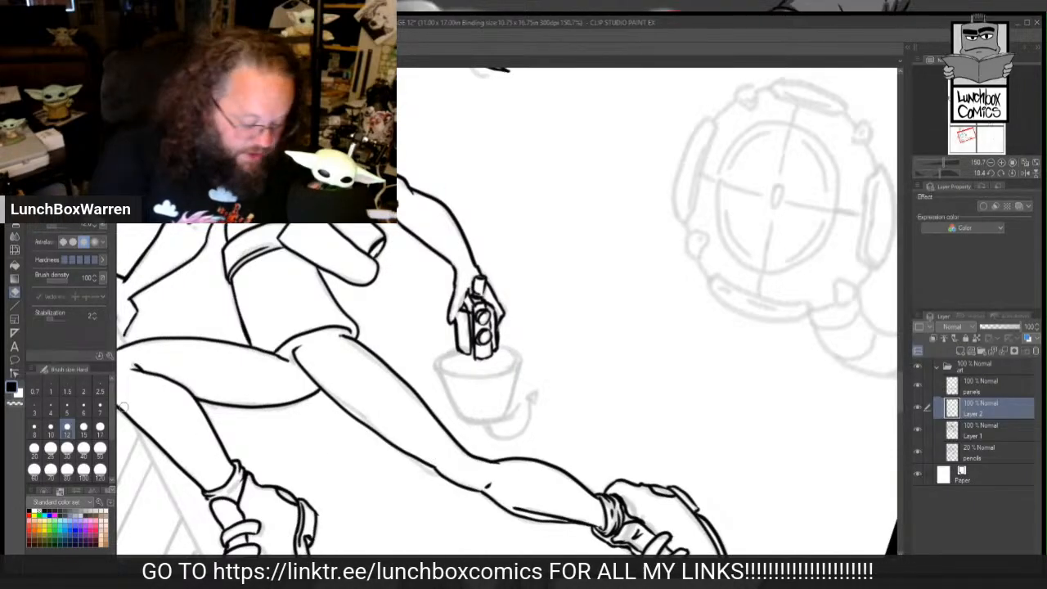
{"action": "left_click", "coordinate": [15, 190]}
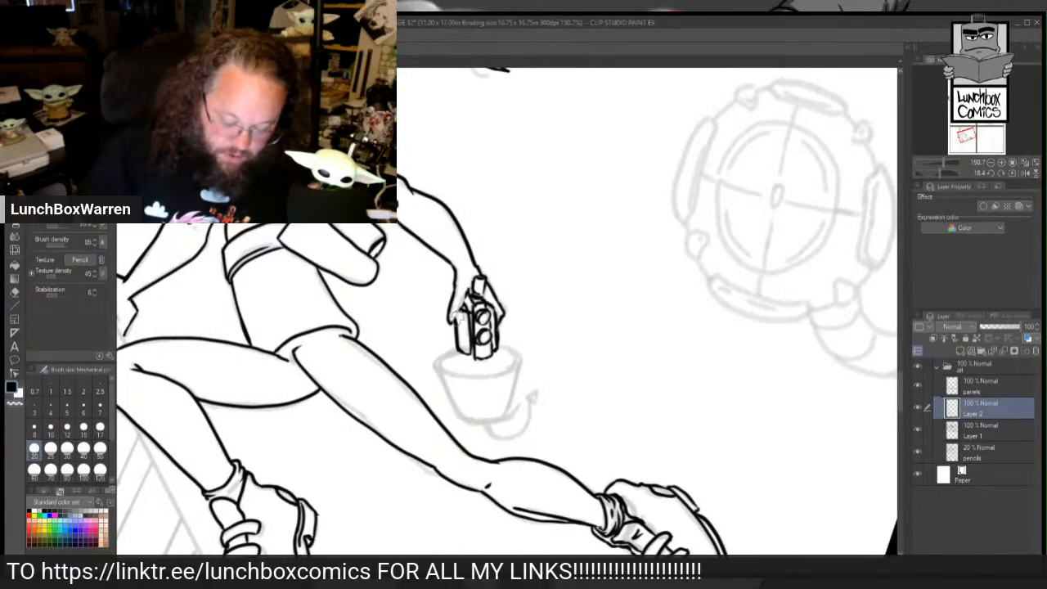
{"action": "key", "text": "p"}
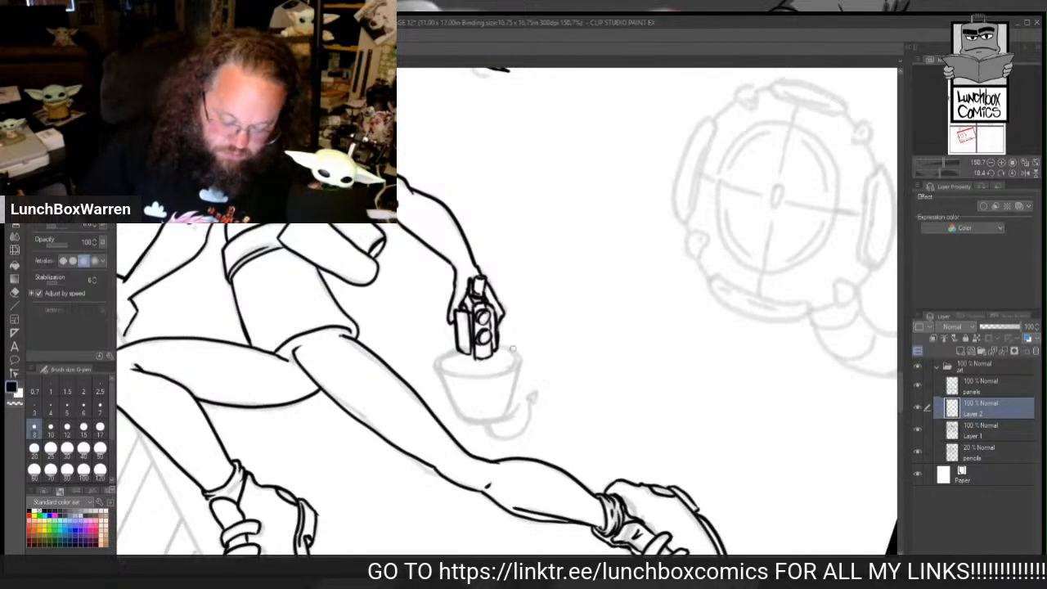
Step: Ink the bucket below the hand with its oval rim, tapered sides and base, plus the curved arrow-tipped line beneath it
{"action": "mouse_move", "coordinate": [460, 344]}
{"action": "left_mouse_down"}
{"action": "mouse_move", "coordinate": [437, 373]}
{"action": "mouse_move", "coordinate": [499, 375]}
{"action": "left_mouse_up"}
{"action": "mouse_move", "coordinate": [496, 338]}
{"action": "left_mouse_down"}
{"action": "mouse_move", "coordinate": [524, 348]}
{"action": "mouse_move", "coordinate": [513, 372]}
{"action": "left_mouse_up"}
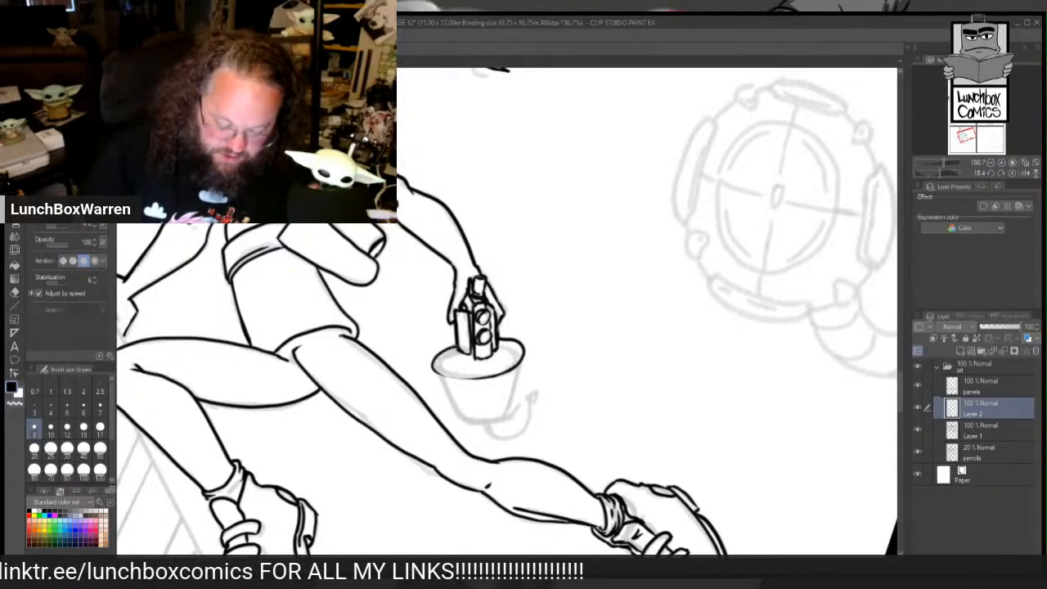
{"action": "left_click_drag", "start_coordinate": [521, 352], "coordinate": [504, 423]}
{"action": "mouse_move", "coordinate": [433, 363]}
{"action": "left_mouse_down"}
{"action": "mouse_move", "coordinate": [463, 433]}
{"action": "mouse_move", "coordinate": [502, 432]}
{"action": "mouse_move", "coordinate": [515, 394]}
{"action": "left_mouse_up"}
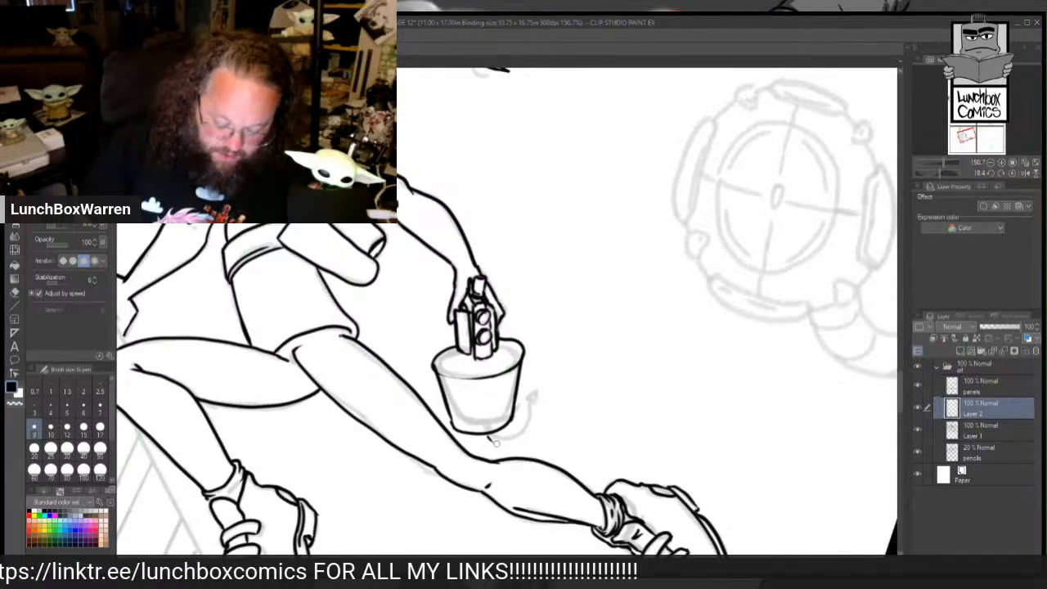
{"action": "mouse_move", "coordinate": [489, 441]}
{"action": "left_mouse_down"}
{"action": "mouse_move", "coordinate": [534, 422]}
{"action": "mouse_move", "coordinate": [524, 435]}
{"action": "mouse_move", "coordinate": [534, 361]}
{"action": "mouse_move", "coordinate": [532, 387]}
{"action": "left_mouse_up"}
{"action": "mouse_move", "coordinate": [516, 428]}
{"action": "left_mouse_down"}
{"action": "mouse_move", "coordinate": [494, 440]}
{"action": "mouse_move", "coordinate": [523, 432]}
{"action": "left_mouse_up"}
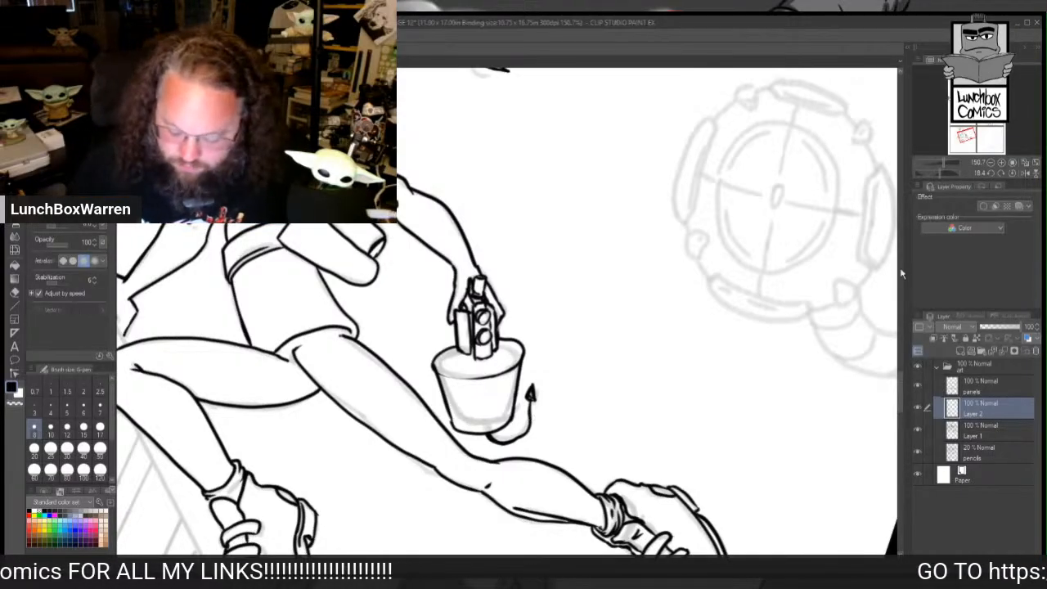
Step: Lower the opacity of Layer 2 to 41% and add a new layer above it
{"action": "left_click_drag", "start_coordinate": [901, 391], "coordinate": [901, 391]}
{"action": "left_click_drag", "start_coordinate": [542, 559], "coordinate": [499, 559]}
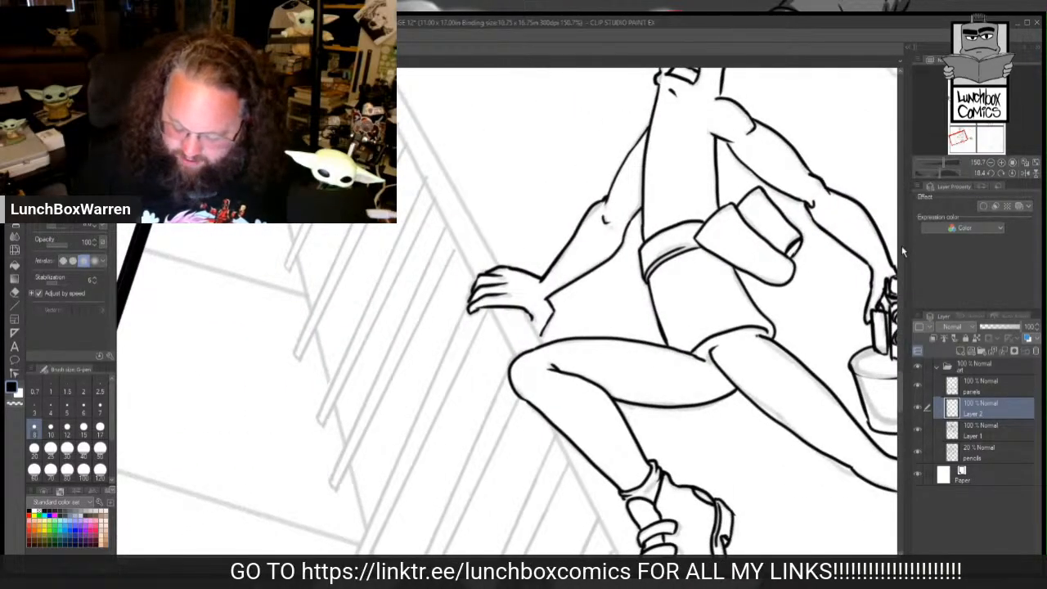
{"action": "left_click_drag", "start_coordinate": [902, 390], "coordinate": [883, 372]}
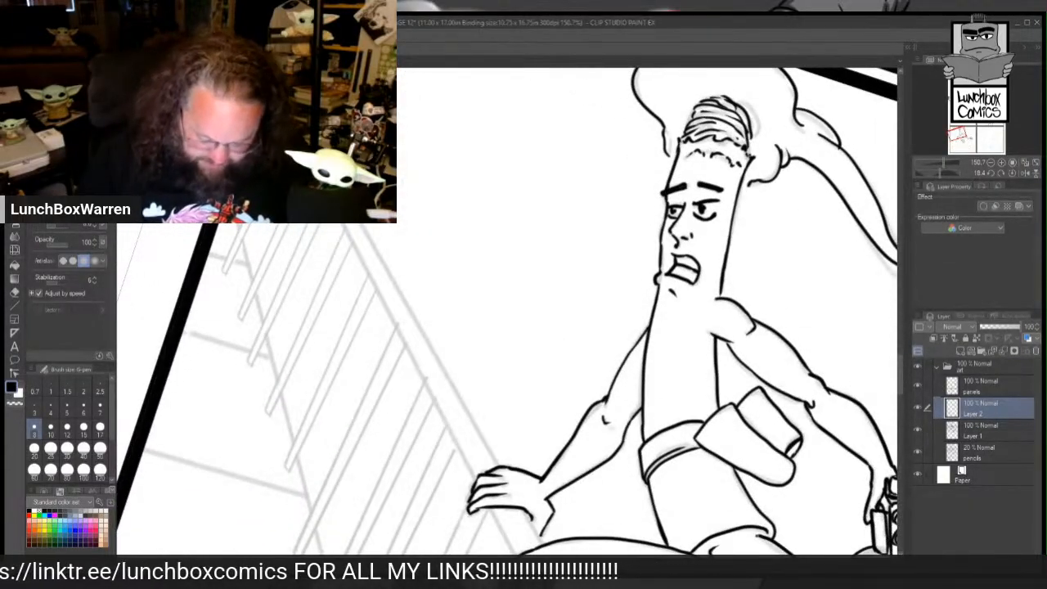
{"action": "left_click_drag", "start_coordinate": [901, 364], "coordinate": [902, 374]}
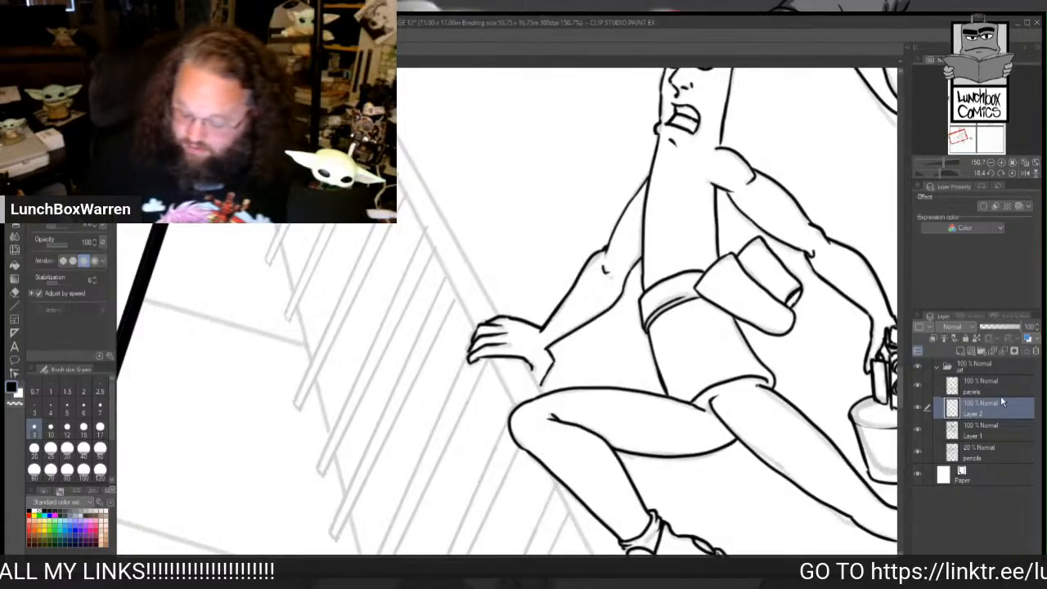
{"action": "left_click", "coordinate": [995, 326]}
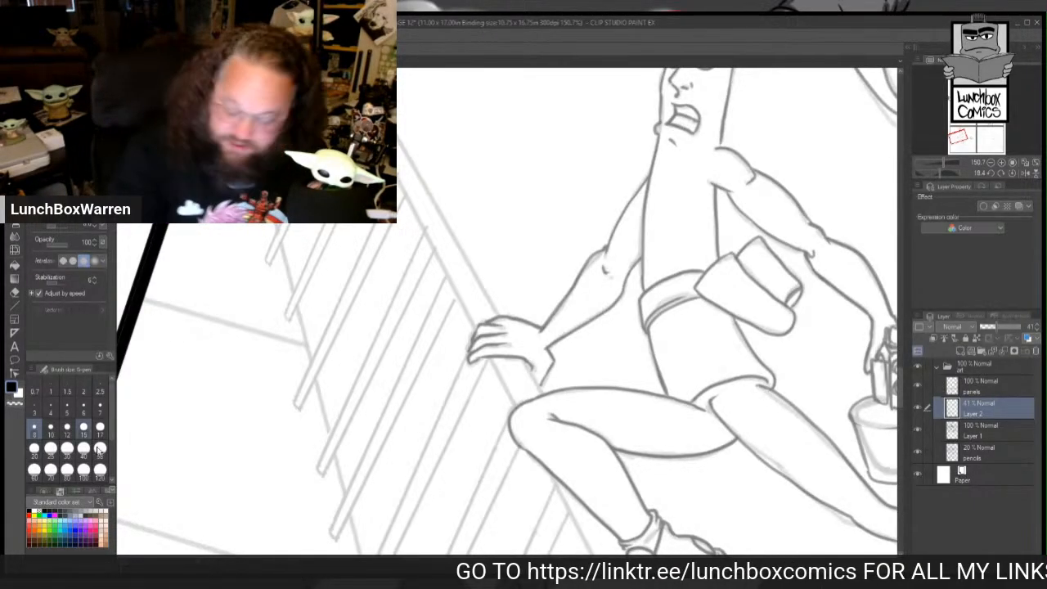
{"action": "left_click", "coordinate": [959, 349]}
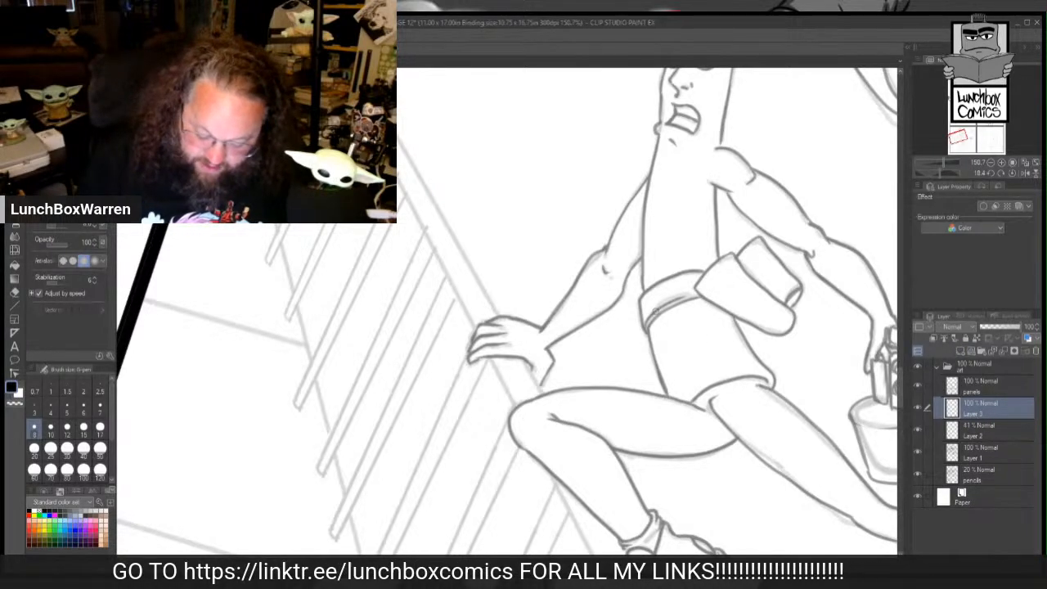
Step: Ink a small buckle over the waistband of the shorts on the new layer and clean its edge with the eraser
{"action": "mouse_move", "coordinate": [657, 309]}
{"action": "left_mouse_down"}
{"action": "mouse_move", "coordinate": [666, 289]}
{"action": "mouse_move", "coordinate": [665, 299]}
{"action": "mouse_move", "coordinate": [652, 283]}
{"action": "mouse_move", "coordinate": [666, 279]}
{"action": "mouse_move", "coordinate": [659, 313]}
{"action": "mouse_move", "coordinate": [691, 308]}
{"action": "mouse_move", "coordinate": [681, 276]}
{"action": "mouse_move", "coordinate": [694, 288]}
{"action": "mouse_move", "coordinate": [688, 306]}
{"action": "left_mouse_up"}
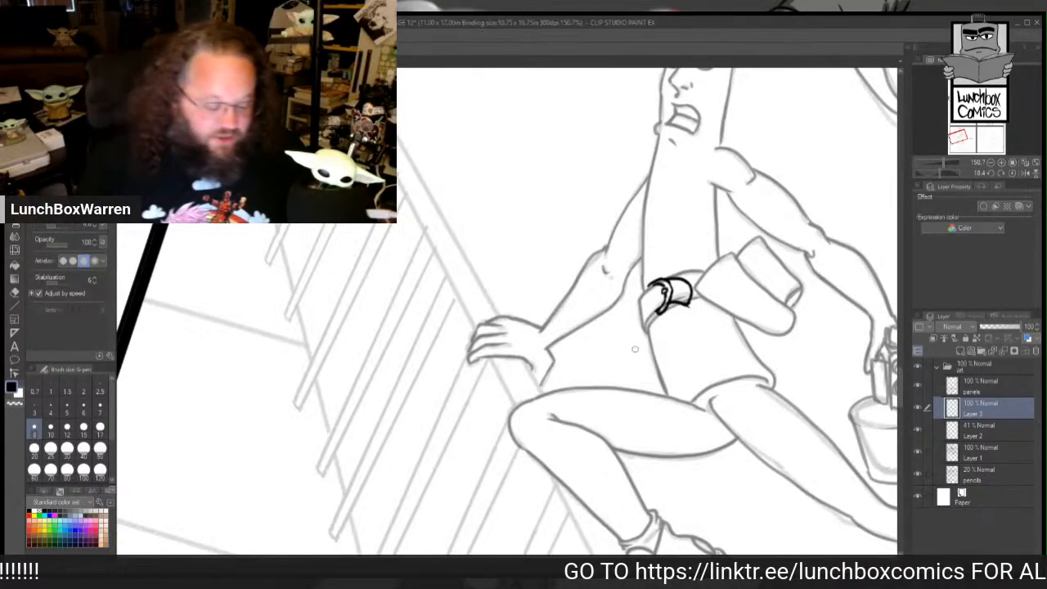
{"action": "left_click", "coordinate": [13, 295]}
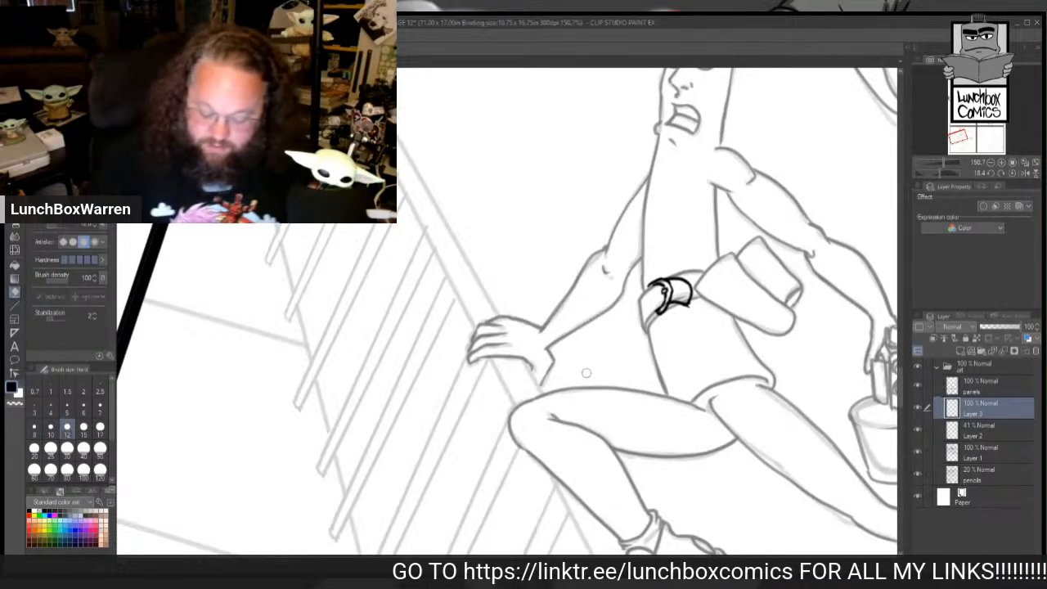
{"action": "left_click_drag", "start_coordinate": [684, 309], "coordinate": [671, 307]}
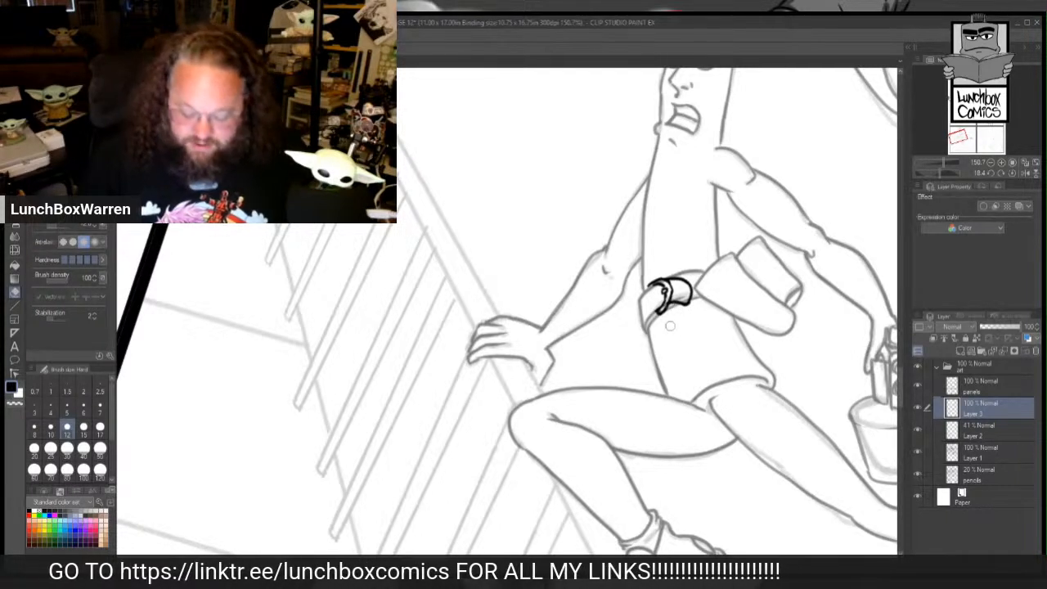
Step: Restore the opacity of Layer 2 to 100% and make Layer 3 active with the pen ready
{"action": "key", "text": "ctrl+bracketleft"}
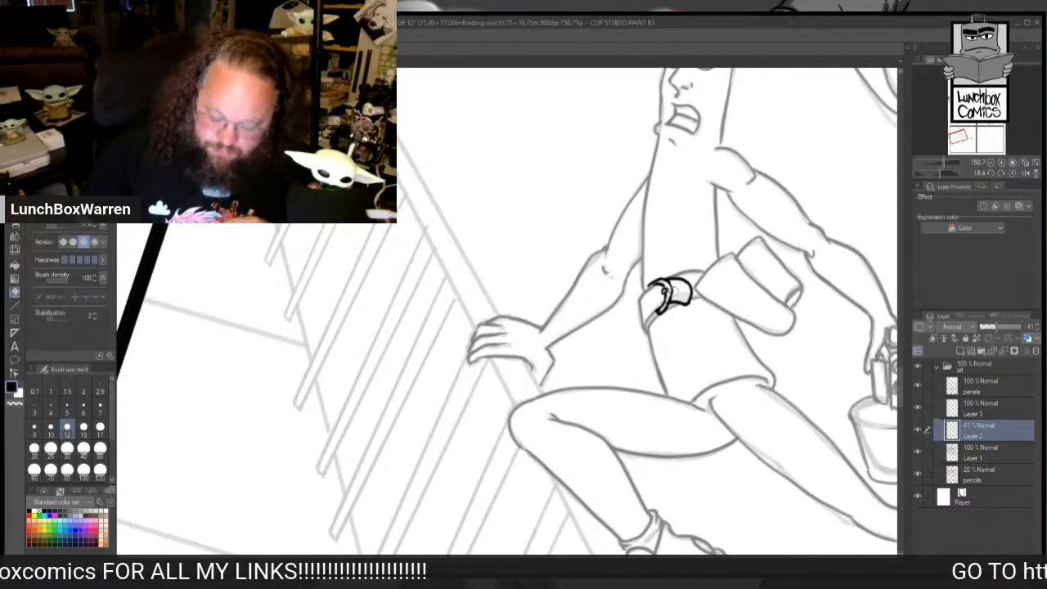
{"action": "key", "text": "p"}
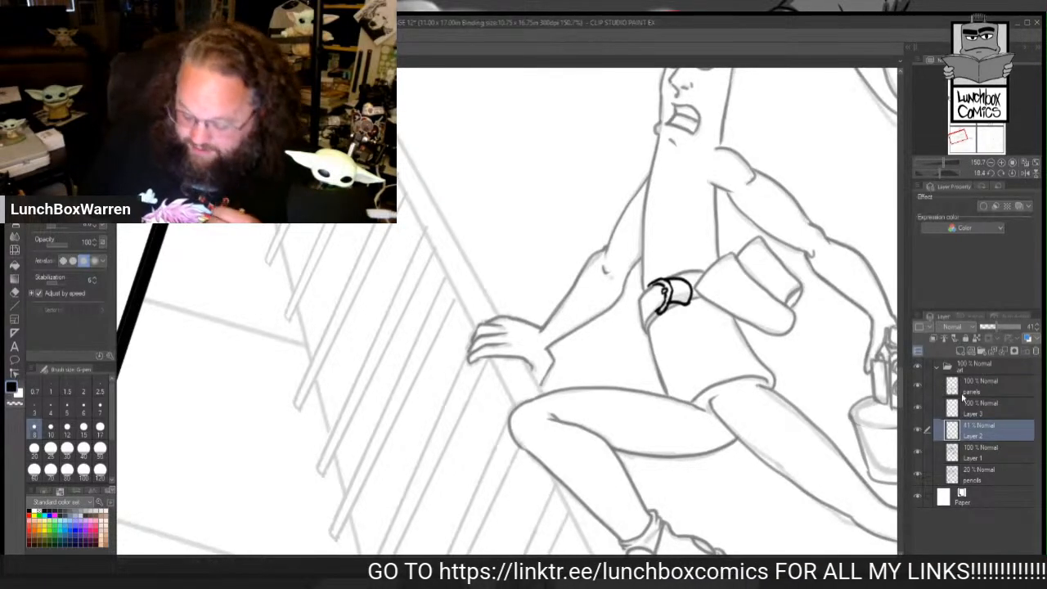
{"action": "left_click_drag", "start_coordinate": [995, 325], "coordinate": [1035, 329]}
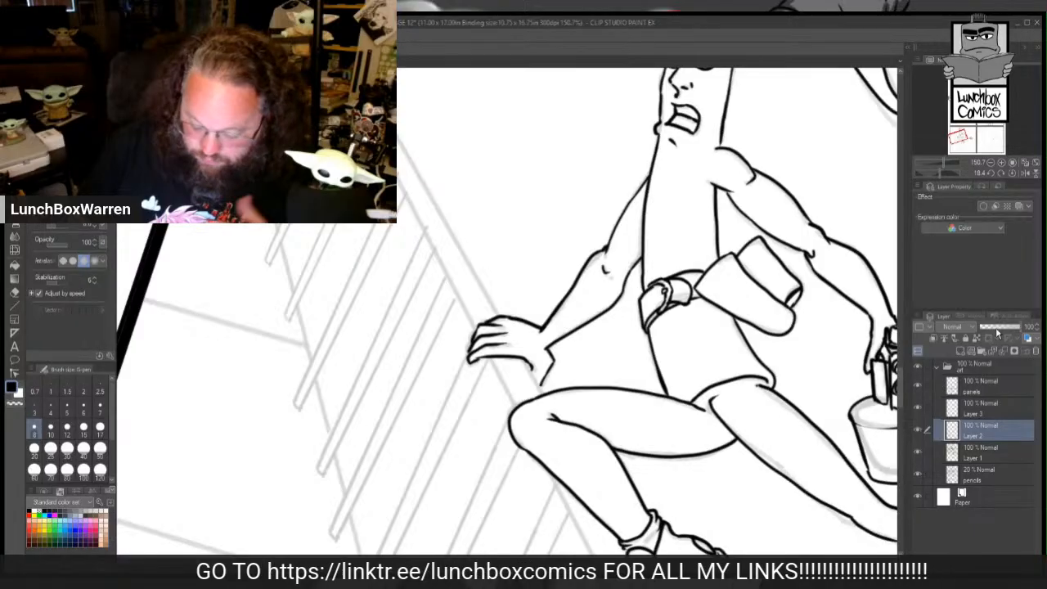
{"action": "left_click", "coordinate": [978, 409]}
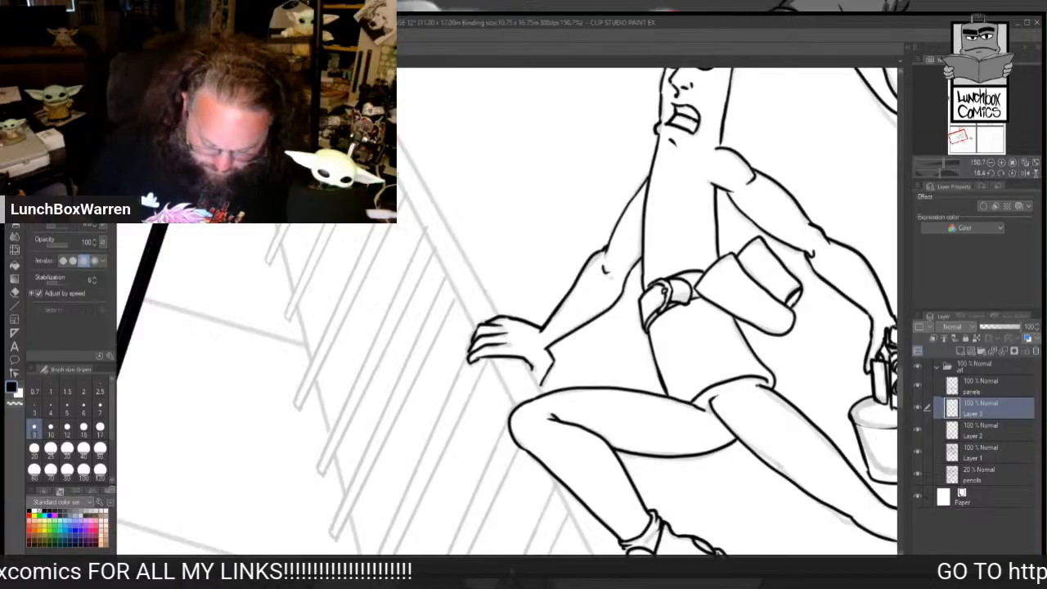
Step: Zoom in on the bucket to 230.4% and ink a curved band line under its rim and another above its base
{"action": "left_click_drag", "start_coordinate": [482, 566], "coordinate": [528, 566]}
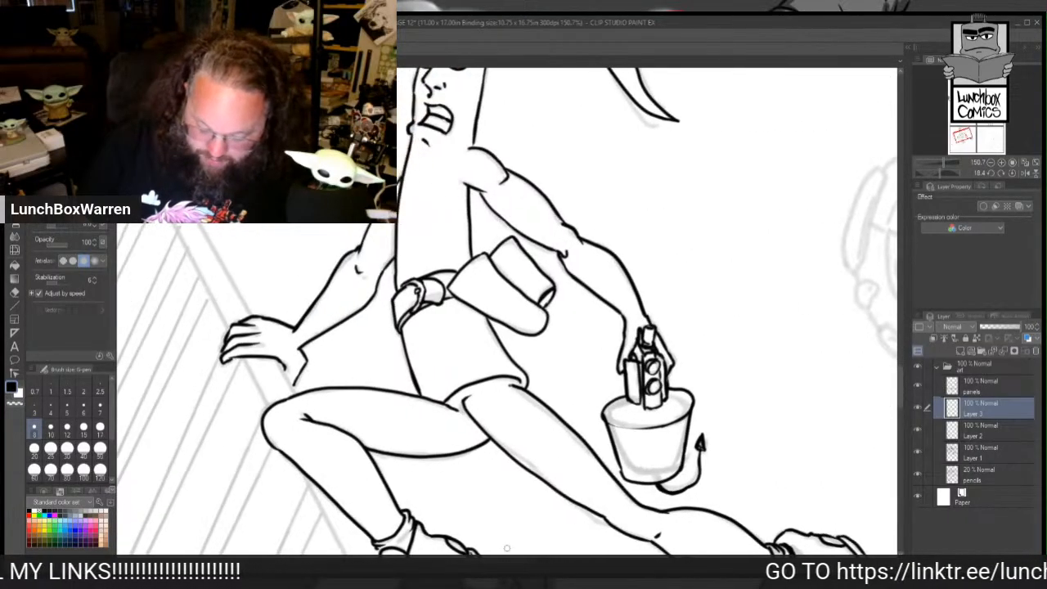
{"action": "mouse_move", "coordinate": [900, 380]}
{"action": "left_mouse_down"}
{"action": "mouse_move", "coordinate": [901, 406]}
{"action": "mouse_move", "coordinate": [900, 396]}
{"action": "left_mouse_up"}
{"action": "left_click_drag", "start_coordinate": [943, 163], "coordinate": [946, 162]}
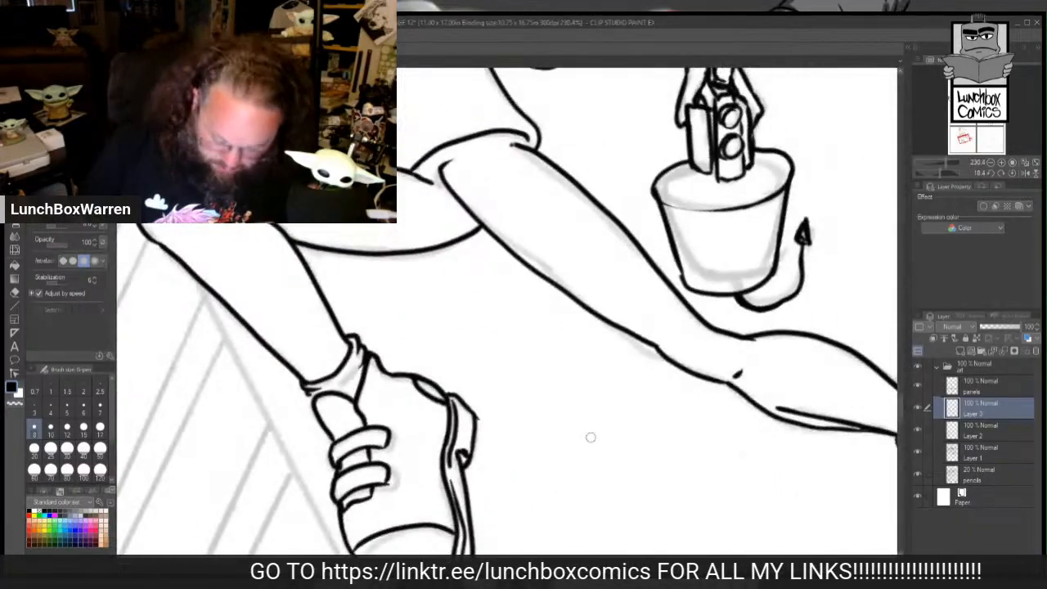
{"action": "left_click_drag", "start_coordinate": [458, 558], "coordinate": [489, 559]}
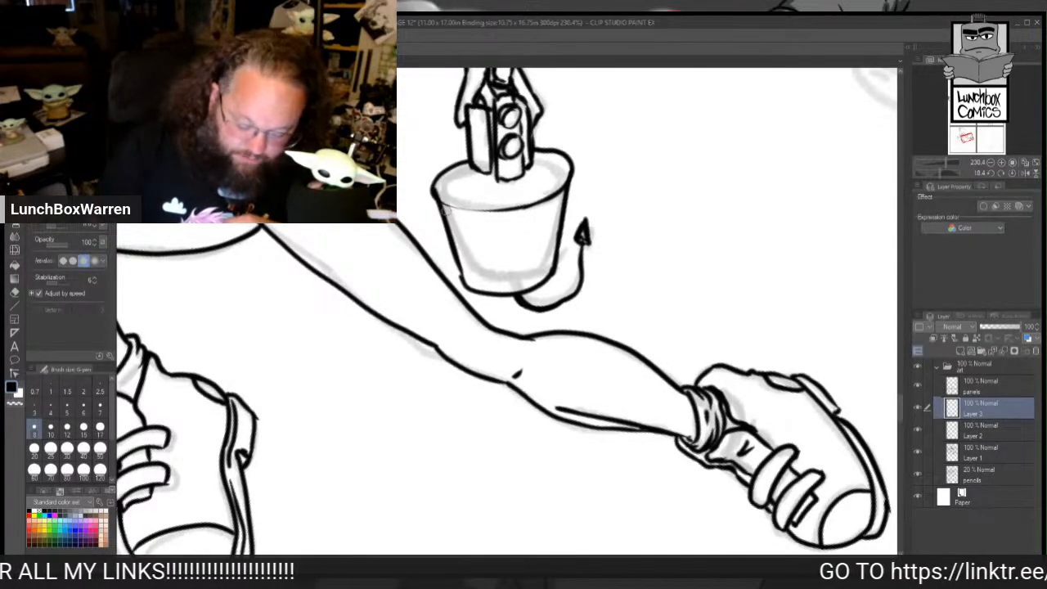
{"action": "left_click_drag", "start_coordinate": [441, 209], "coordinate": [538, 210]}
{"action": "left_click_drag", "start_coordinate": [468, 288], "coordinate": [547, 270]}
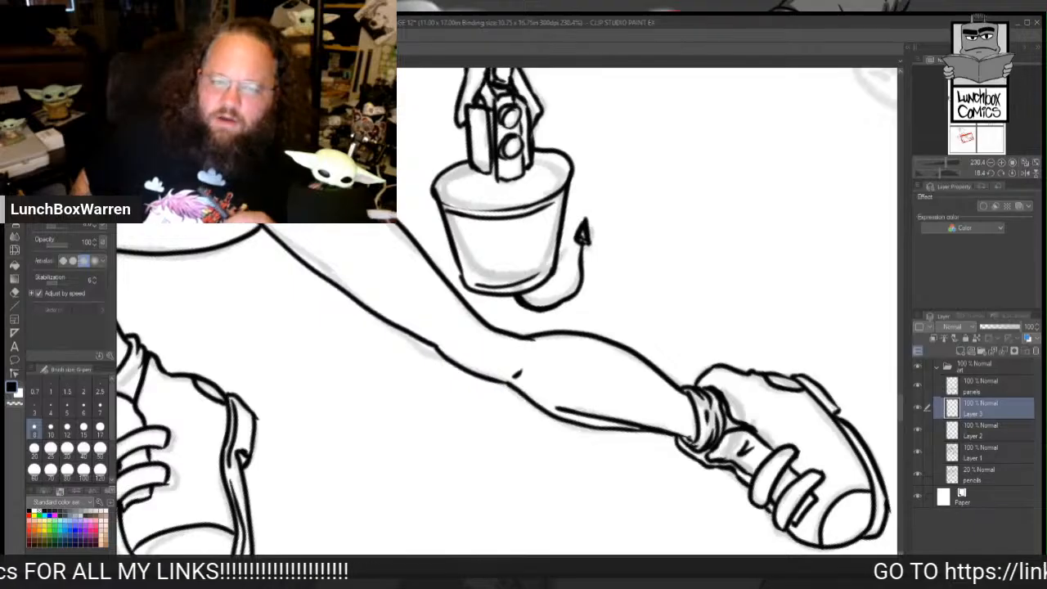
Step: Merge Layer 3 down into Layer 2 and add a new layer above it
{"action": "scroll", "coordinate": [299, 200], "scroll_direction": "down", "scroll_amount": 4}
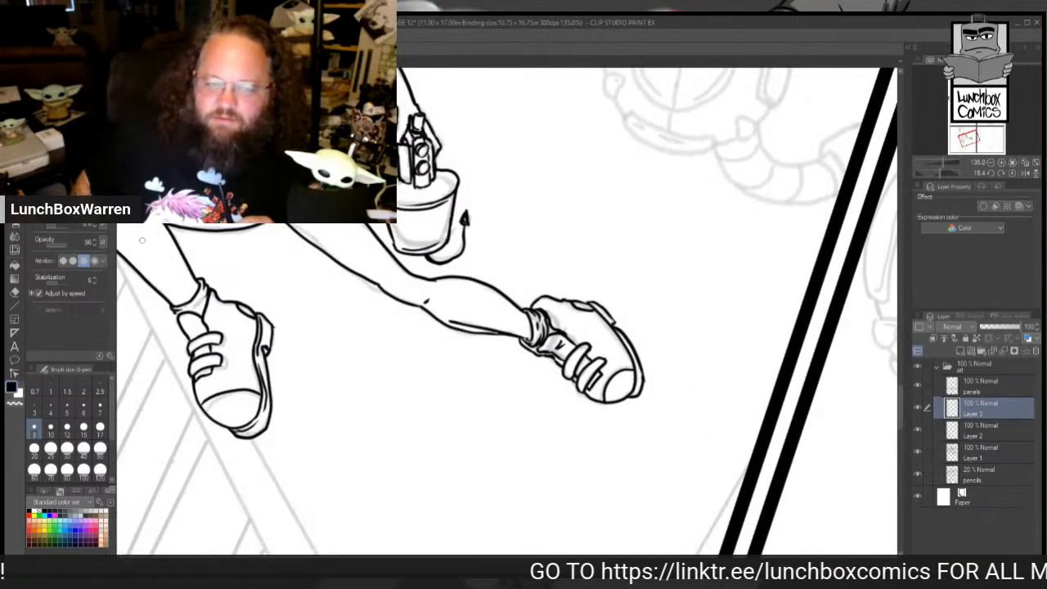
{"action": "scroll", "coordinate": [211, 281], "scroll_direction": "down", "scroll_amount": 2}
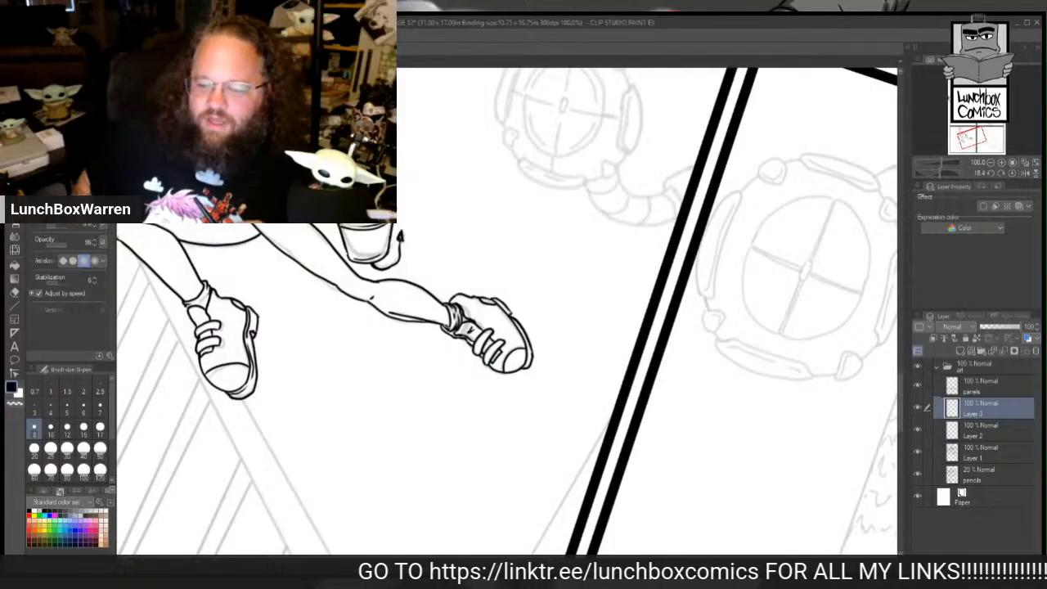
{"action": "left_click_drag", "start_coordinate": [490, 327], "coordinate": [632, 328]}
{"action": "left_click_drag", "start_coordinate": [286, 178], "coordinate": [364, 175]}
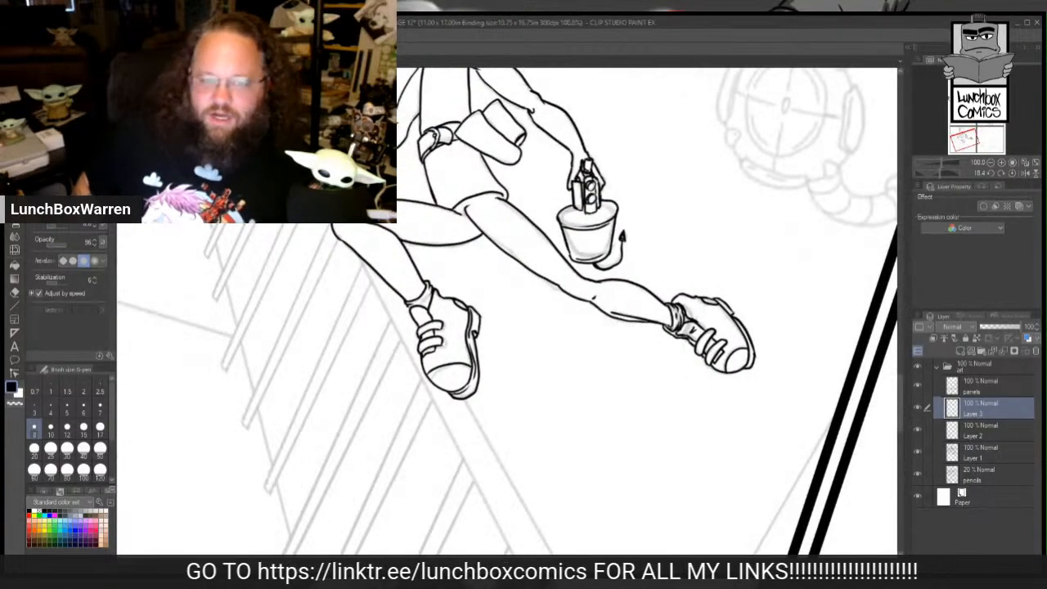
{"action": "scroll", "coordinate": [364, 175], "scroll_direction": "down", "scroll_amount": 4}
{"action": "scroll", "coordinate": [699, 270], "scroll_direction": "down", "scroll_amount": 1}
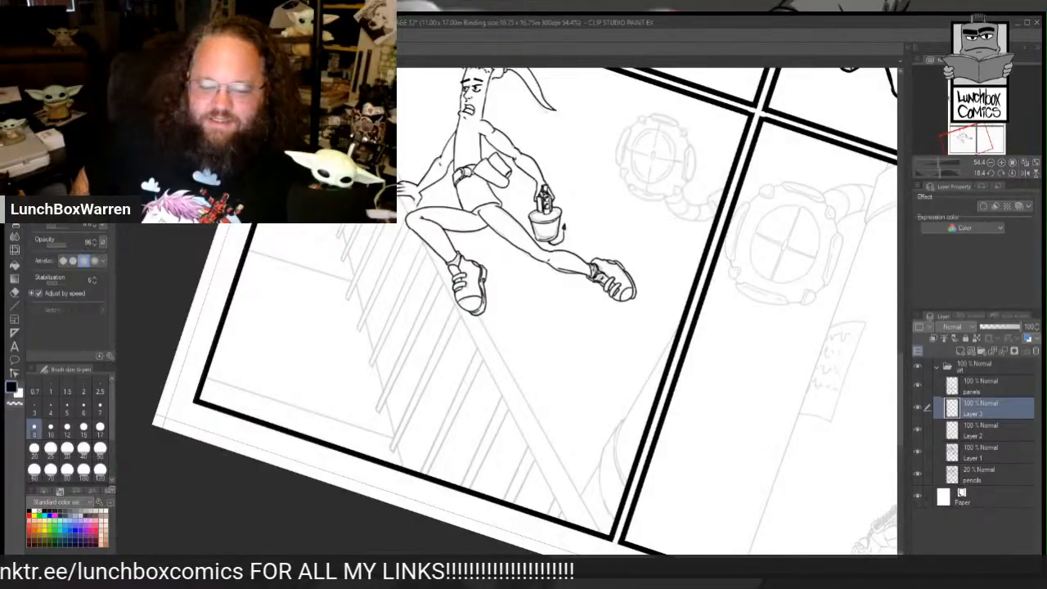
{"action": "key", "text": "minus"}
{"action": "key", "text": "minus"}
{"action": "key", "text": "minus"}
{"action": "key", "text": "minus"}
{"action": "key", "text": "minus"}
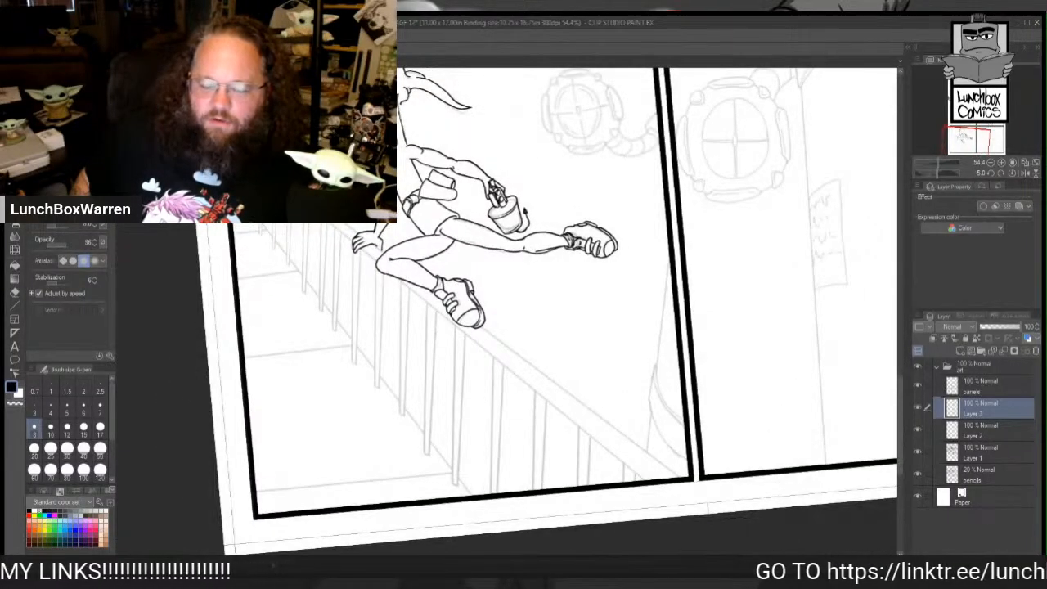
{"action": "key", "text": "asciicircum"}
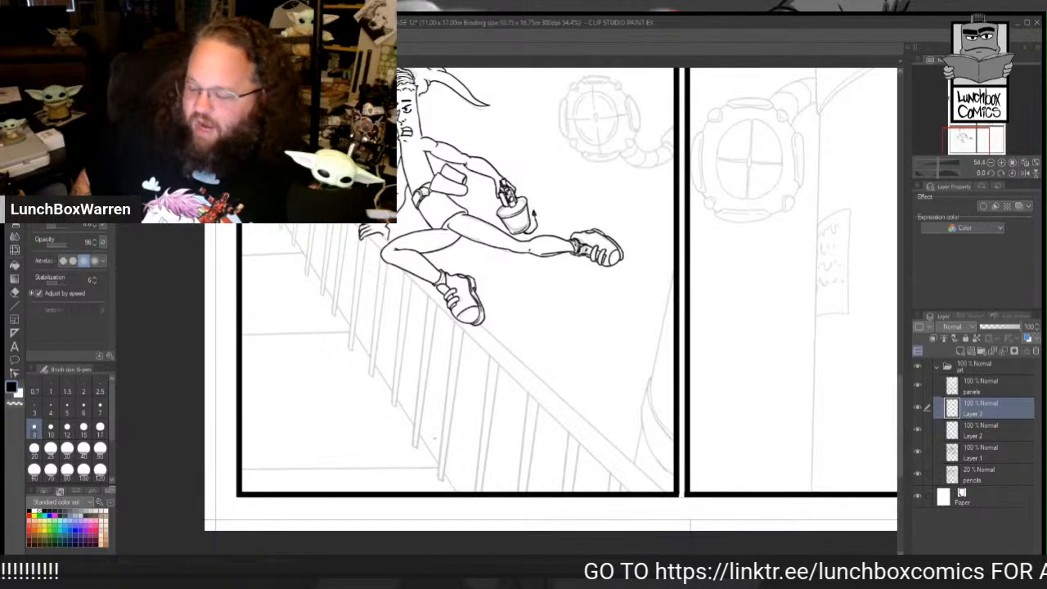
{"action": "left_click", "coordinate": [1004, 351]}
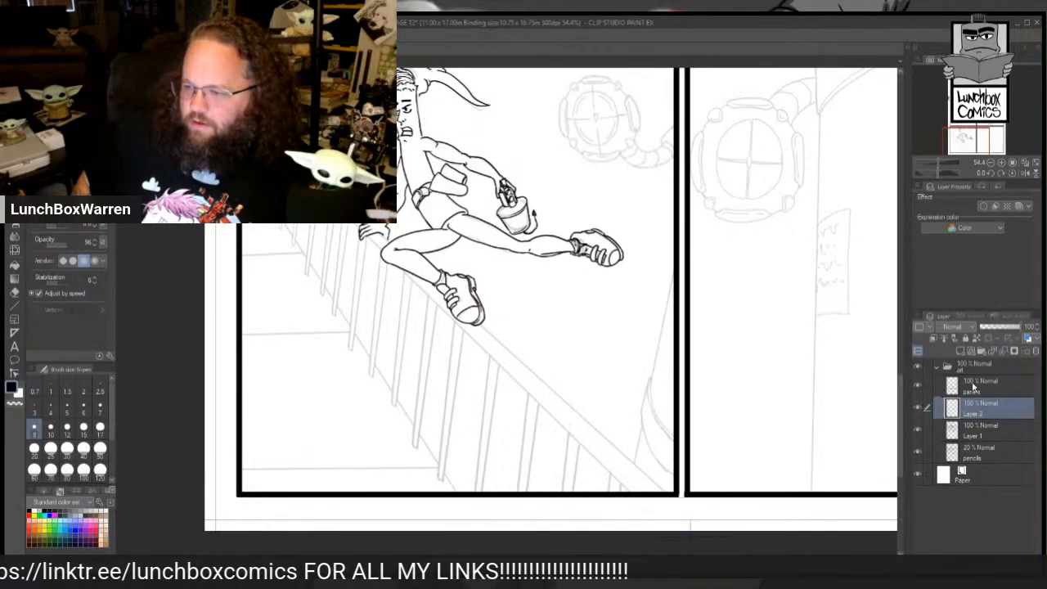
{"action": "left_click", "coordinate": [958, 350]}
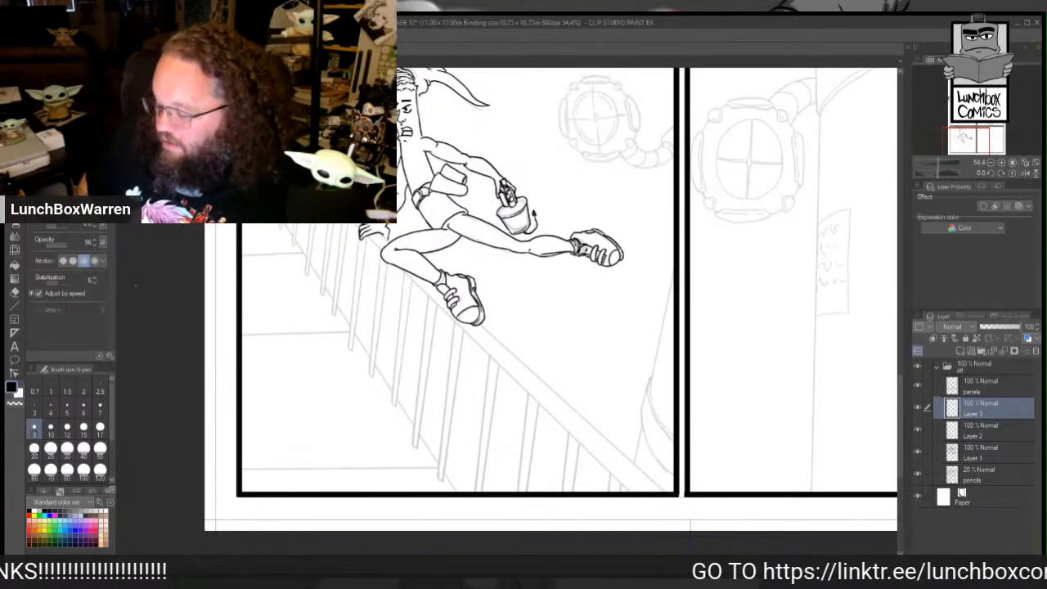
Step: Ink the upper and lower edges of the stair handrail as two long straight lines at brush size 6
{"action": "left_click", "coordinate": [15, 307]}
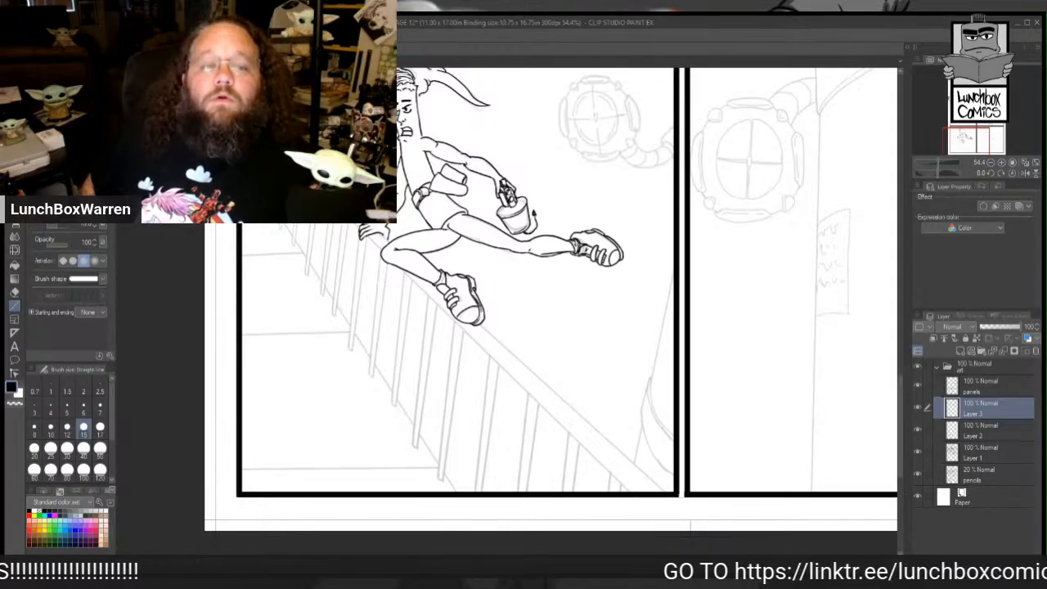
{"action": "left_click", "coordinate": [83, 405]}
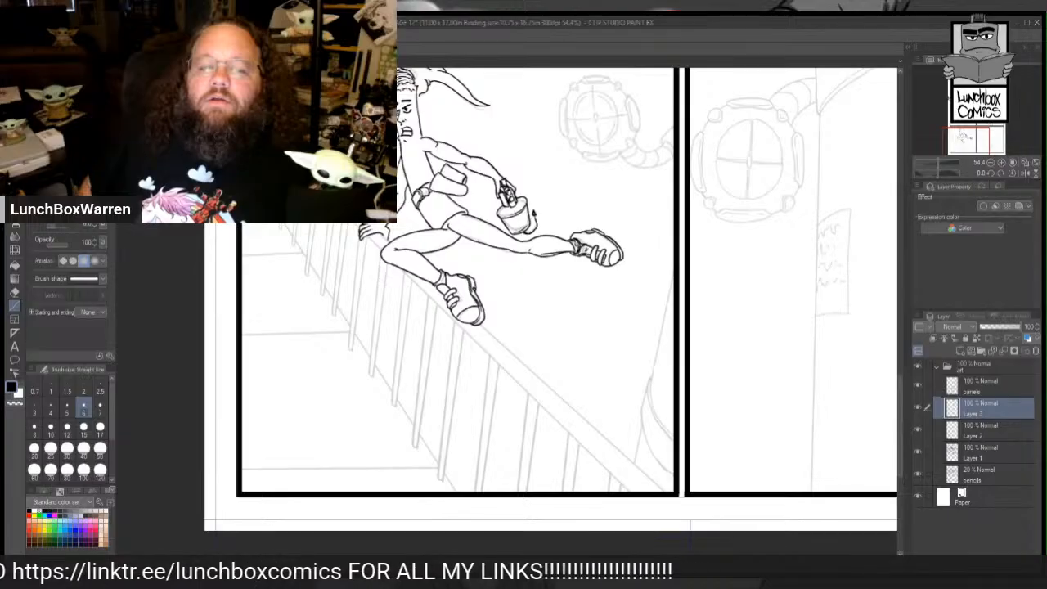
{"action": "left_click_drag", "start_coordinate": [360, 229], "coordinate": [670, 493]}
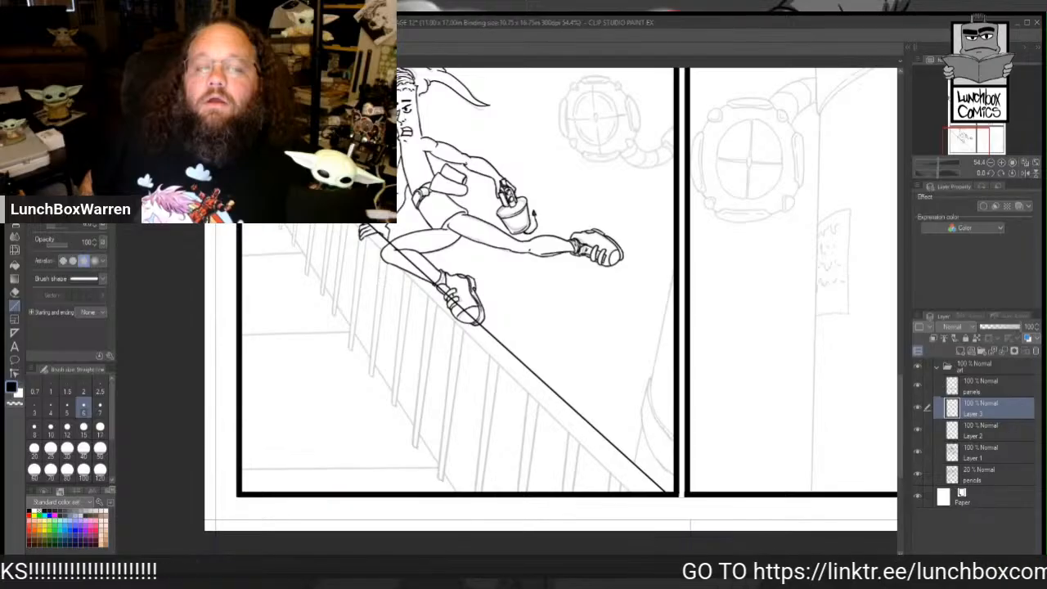
{"action": "mouse_move", "coordinate": [350, 227]}
{"action": "left_mouse_down"}
{"action": "mouse_move", "coordinate": [660, 496]}
{"action": "mouse_move", "coordinate": [633, 494]}
{"action": "left_mouse_up"}
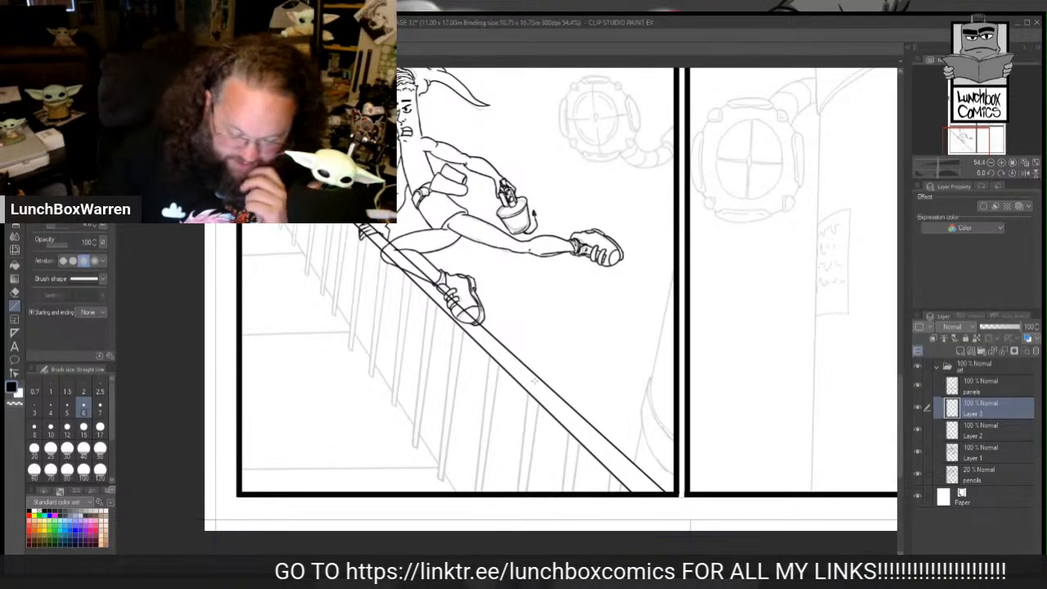
Step: Ink both edges of the first full baluster to the right of the shoe, from the handrail down to the panel border
{"action": "scroll", "coordinate": [899, 388], "scroll_direction": "down", "scroll_amount": 3}
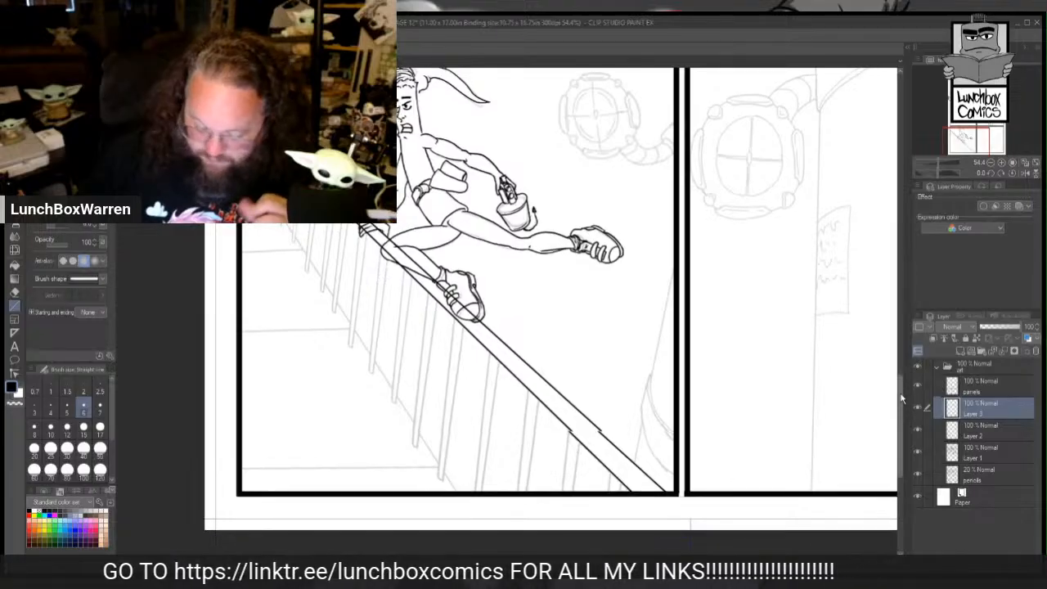
{"action": "scroll", "coordinate": [507, 308], "scroll_direction": "down", "scroll_amount": 3}
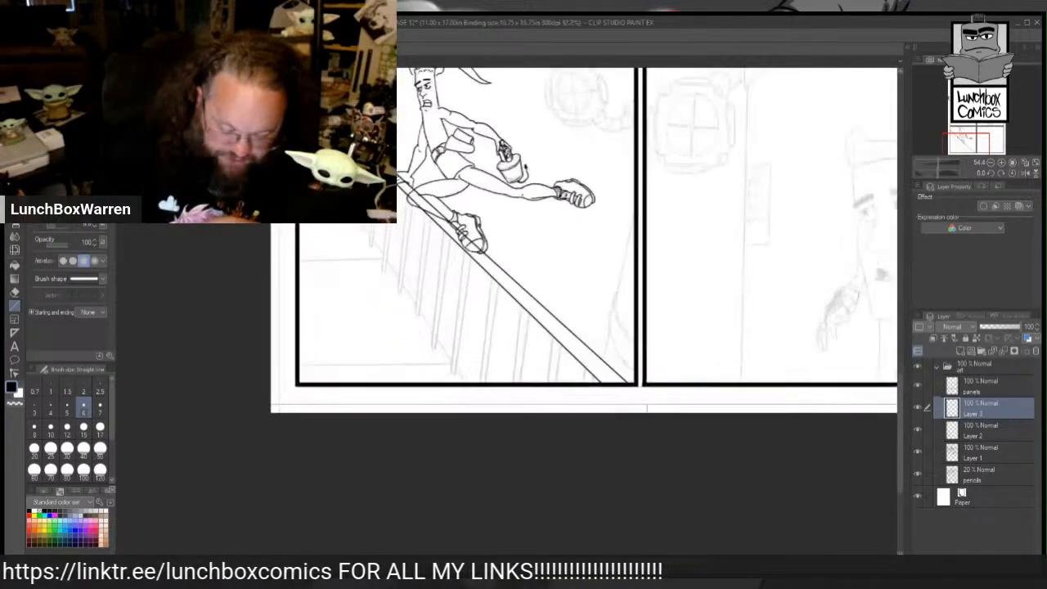
{"action": "scroll", "coordinate": [507, 307], "scroll_direction": "up", "scroll_amount": 7}
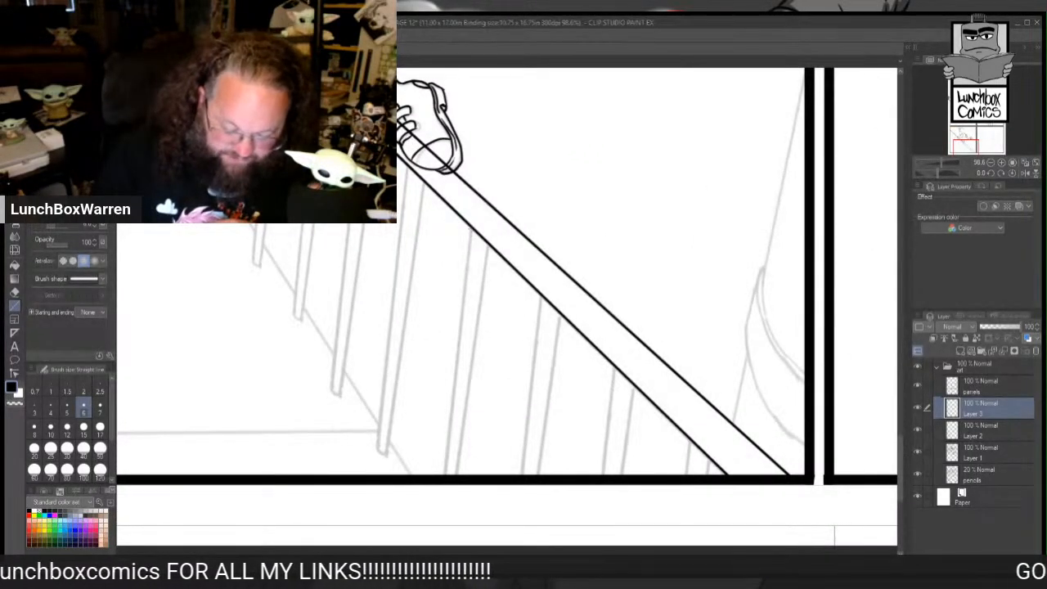
{"action": "left_click_drag", "start_coordinate": [471, 231], "coordinate": [446, 474]}
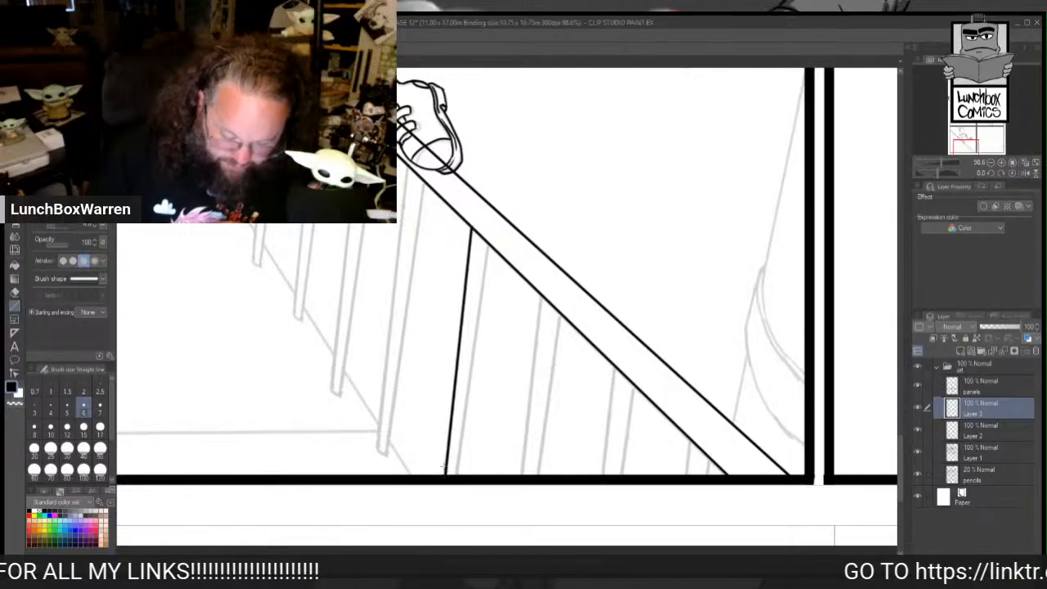
{"action": "left_click_drag", "start_coordinate": [488, 245], "coordinate": [456, 475]}
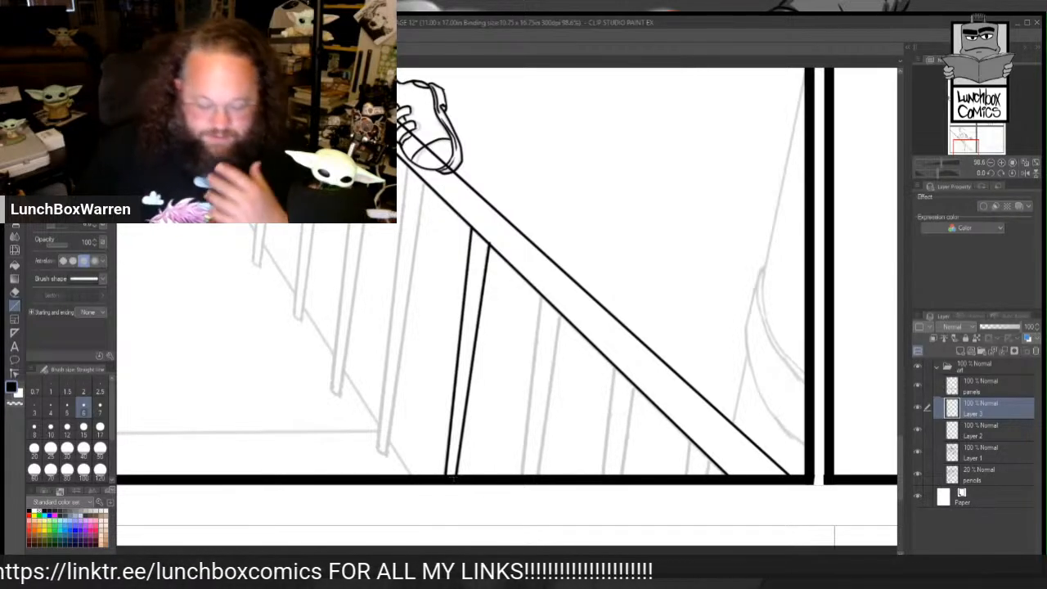
Step: Ink both edges of the next two balusters to the right with straight lines ending at the panel border
{"action": "left_click_drag", "start_coordinate": [900, 459], "coordinate": [898, 428]}
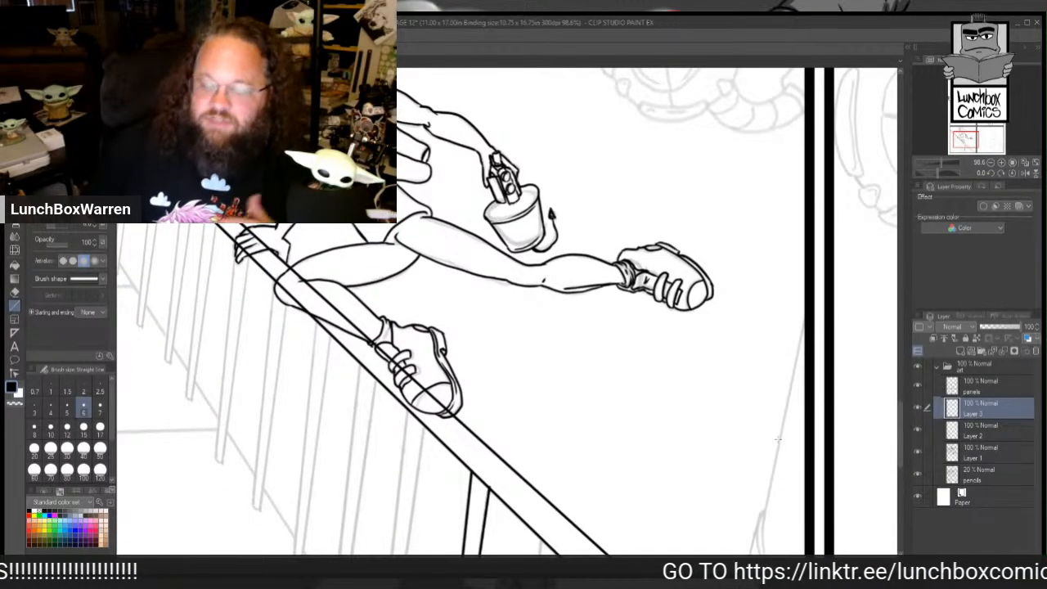
{"action": "left_click_drag", "start_coordinate": [899, 416], "coordinate": [899, 460]}
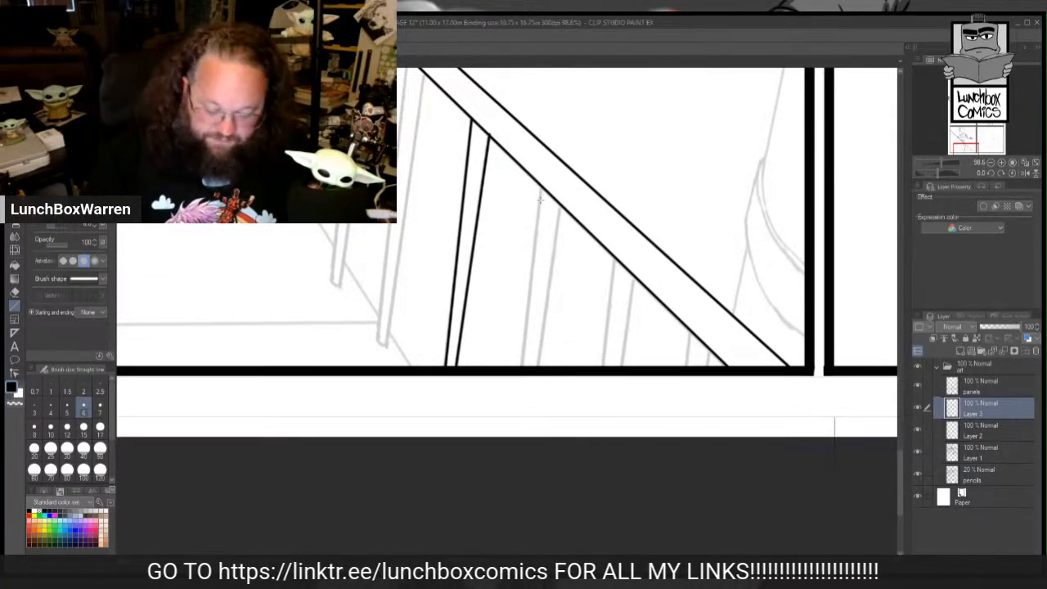
{"action": "left_click_drag", "start_coordinate": [538, 186], "coordinate": [522, 367]}
{"action": "left_click_drag", "start_coordinate": [558, 206], "coordinate": [538, 368]}
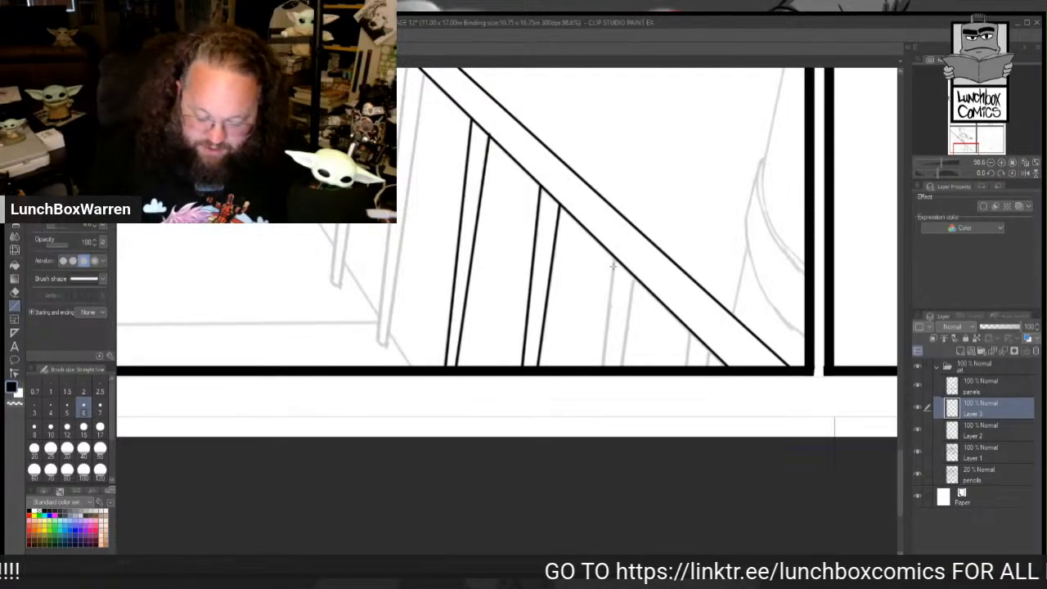
{"action": "left_click_drag", "start_coordinate": [613, 255], "coordinate": [604, 366]}
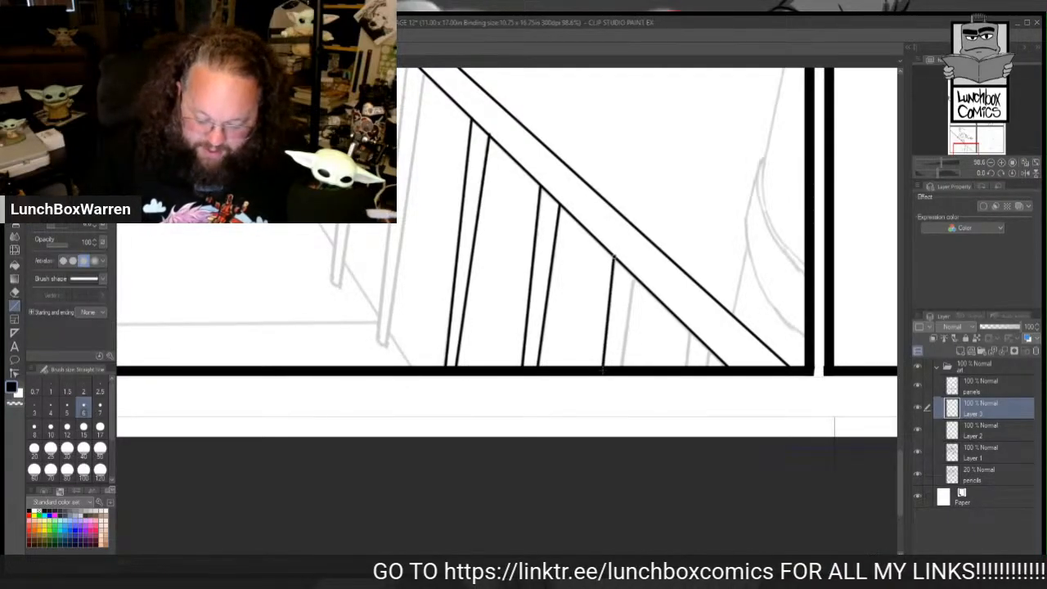
{"action": "left_click_drag", "start_coordinate": [631, 275], "coordinate": [620, 369]}
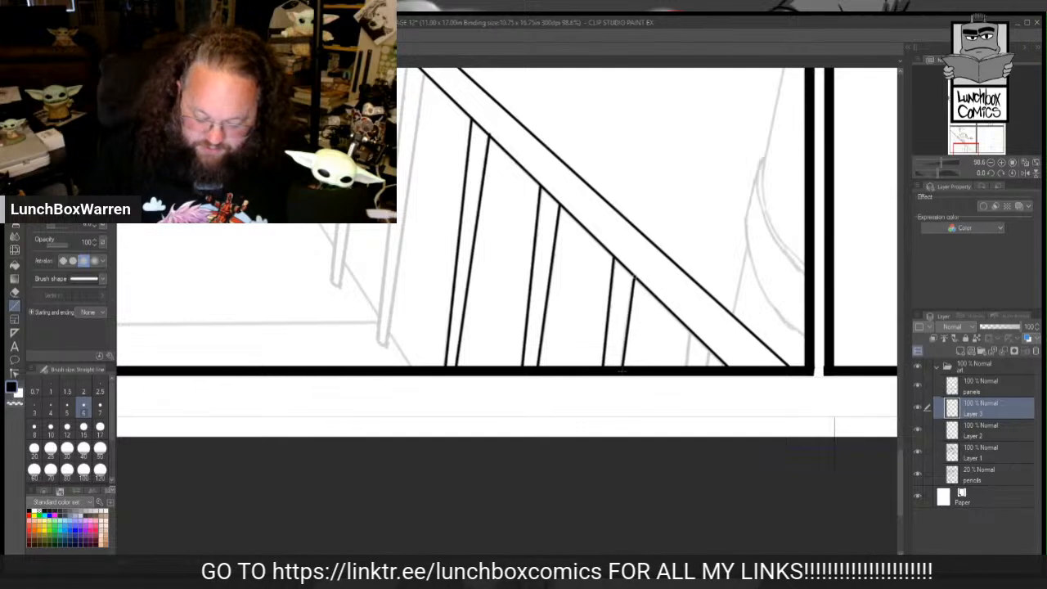
Step: Ink the two edges of the last short baluster near the panel's lower-right corner, redoing its right edge
{"action": "mouse_move", "coordinate": [689, 327]}
{"action": "left_mouse_down"}
{"action": "mouse_move", "coordinate": [687, 366]}
{"action": "mouse_move", "coordinate": [708, 366]}
{"action": "left_mouse_up"}
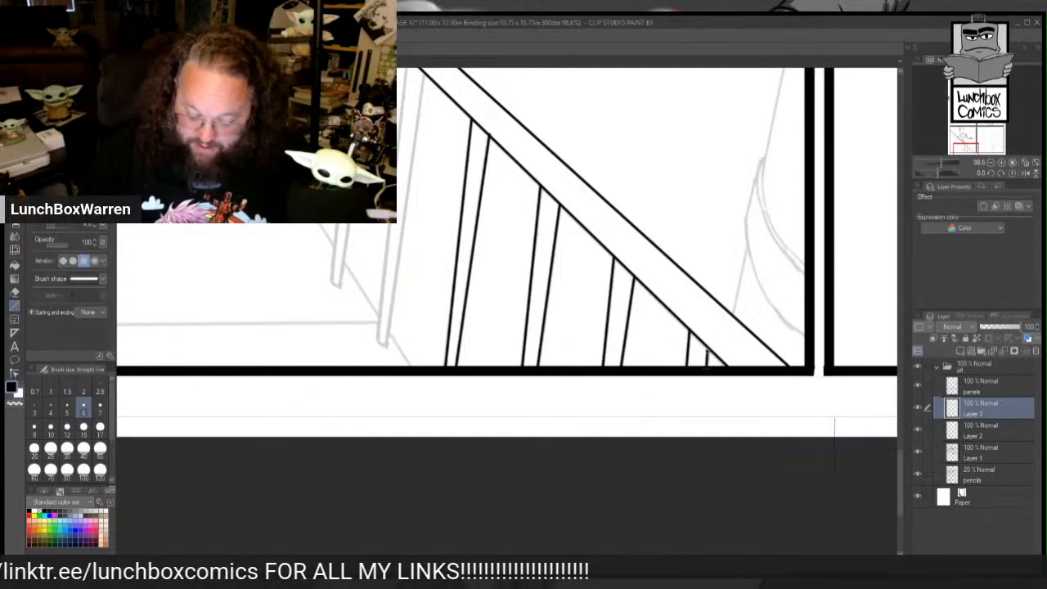
{"action": "key", "text": "ctrl+z"}
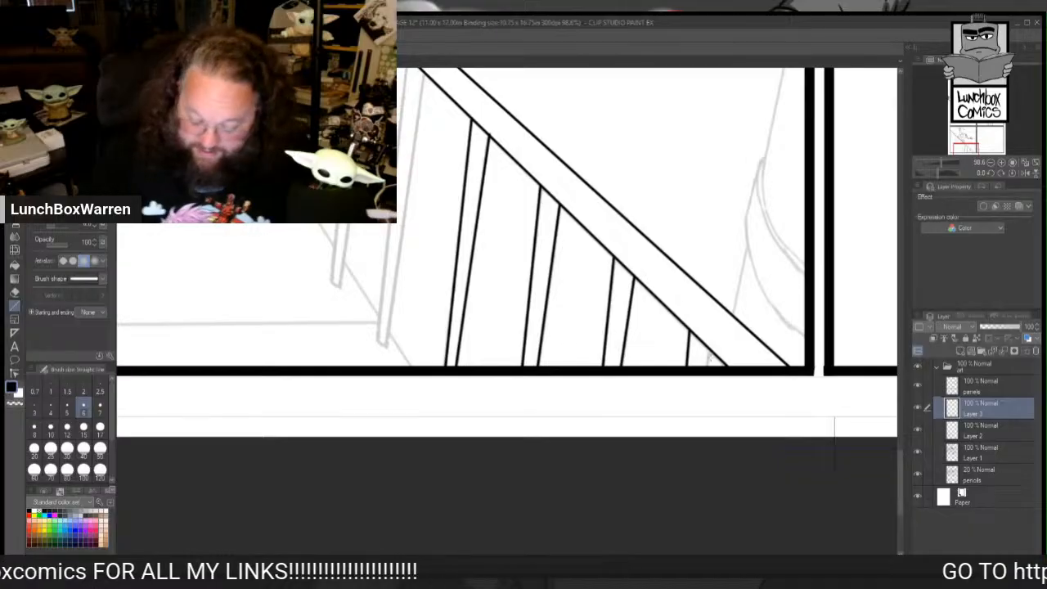
{"action": "left_click_drag", "start_coordinate": [705, 351], "coordinate": [708, 366]}
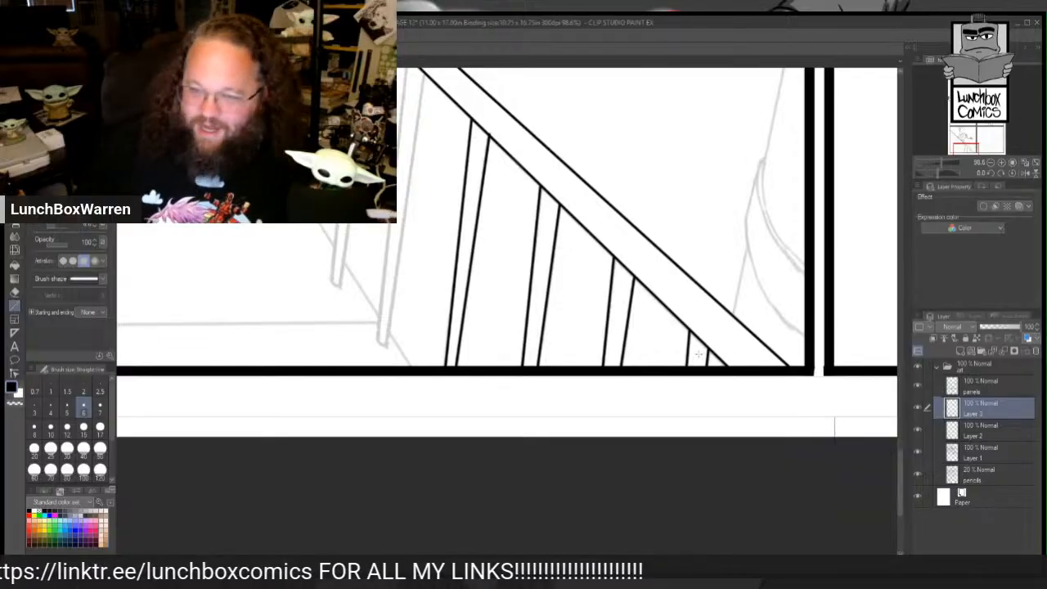
Step: Ink both edges of the two balusters beneath and left of the shoe, following the pencils to their lower ends
{"action": "left_click_drag", "start_coordinate": [899, 461], "coordinate": [898, 449]}
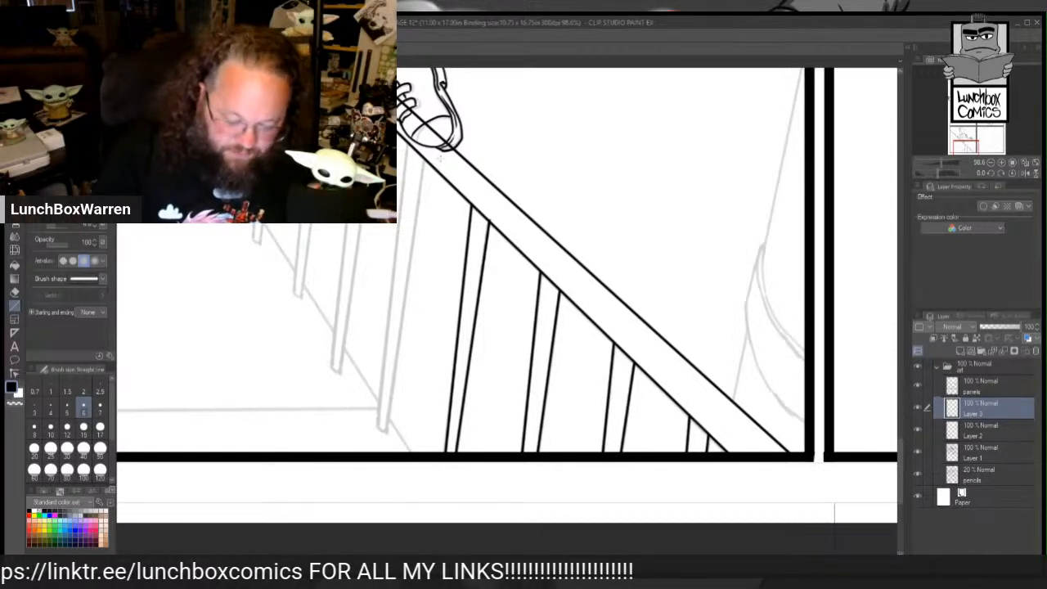
{"action": "mouse_move", "coordinate": [423, 160]}
{"action": "left_mouse_down"}
{"action": "mouse_move", "coordinate": [387, 431]}
{"action": "mouse_move", "coordinate": [382, 358]}
{"action": "mouse_move", "coordinate": [413, 147]}
{"action": "left_mouse_up"}
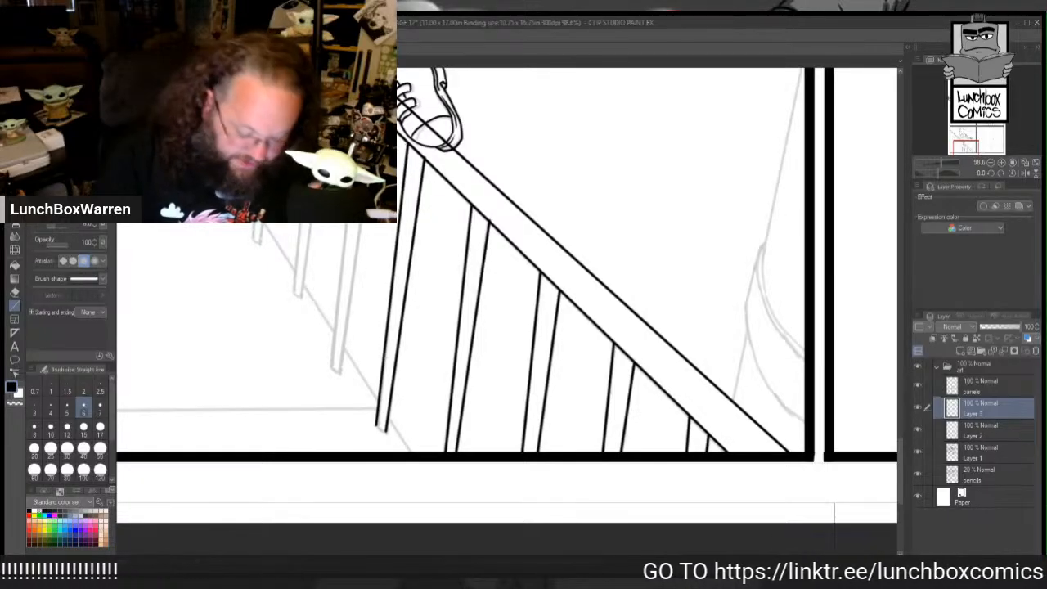
{"action": "left_click_drag", "start_coordinate": [338, 372], "coordinate": [360, 222]}
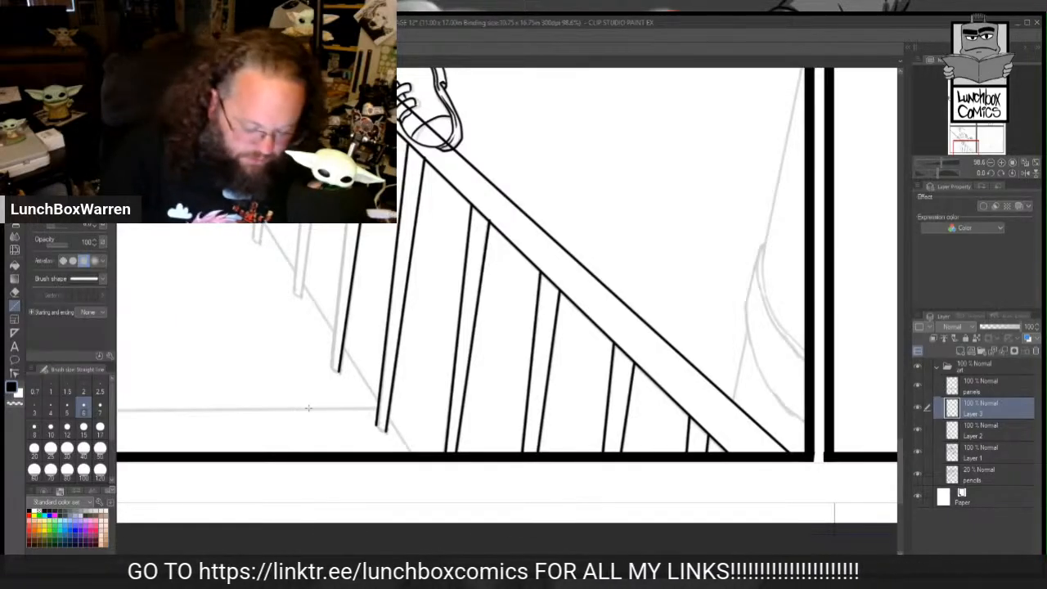
{"action": "left_click_drag", "start_coordinate": [330, 368], "coordinate": [352, 223]}
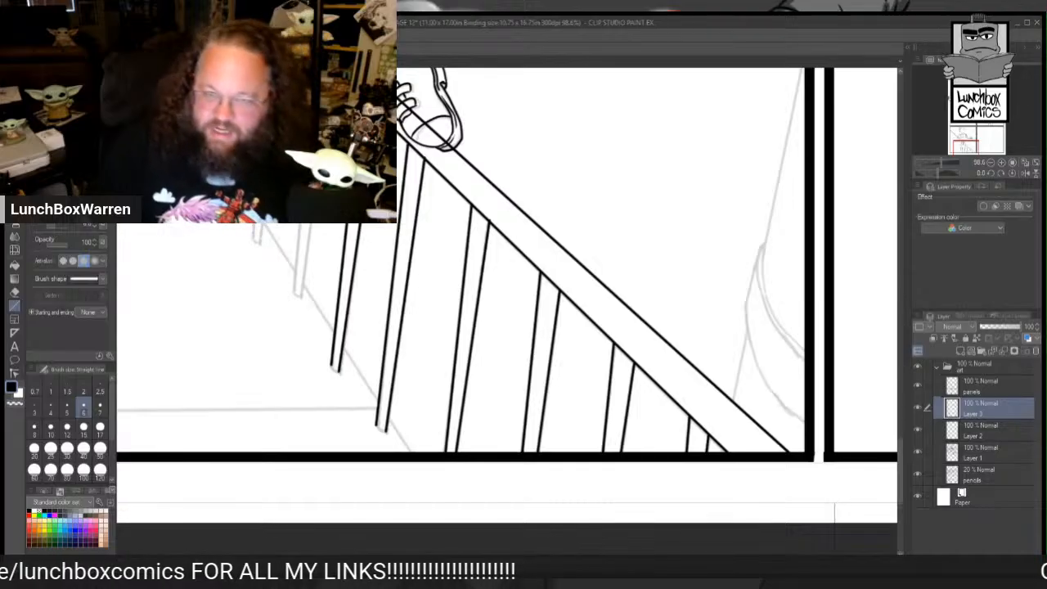
Step: Erase the handrail lines that cross over the character's shoe, lower leg and gripping hand
{"action": "left_click", "coordinate": [16, 293]}
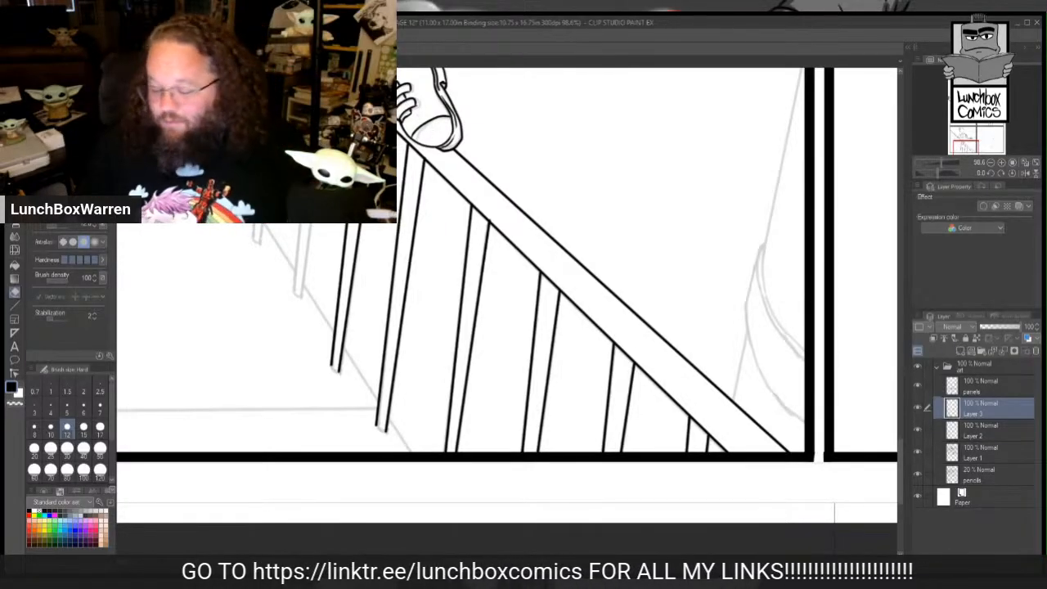
{"action": "left_click_drag", "start_coordinate": [901, 458], "coordinate": [901, 429]}
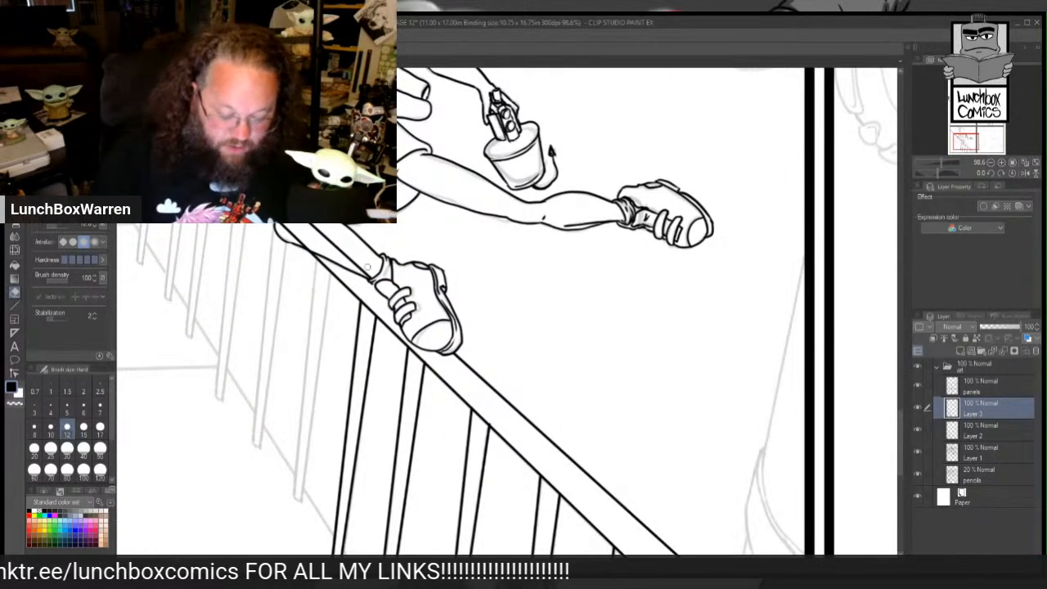
{"action": "left_click_drag", "start_coordinate": [371, 277], "coordinate": [309, 223]}
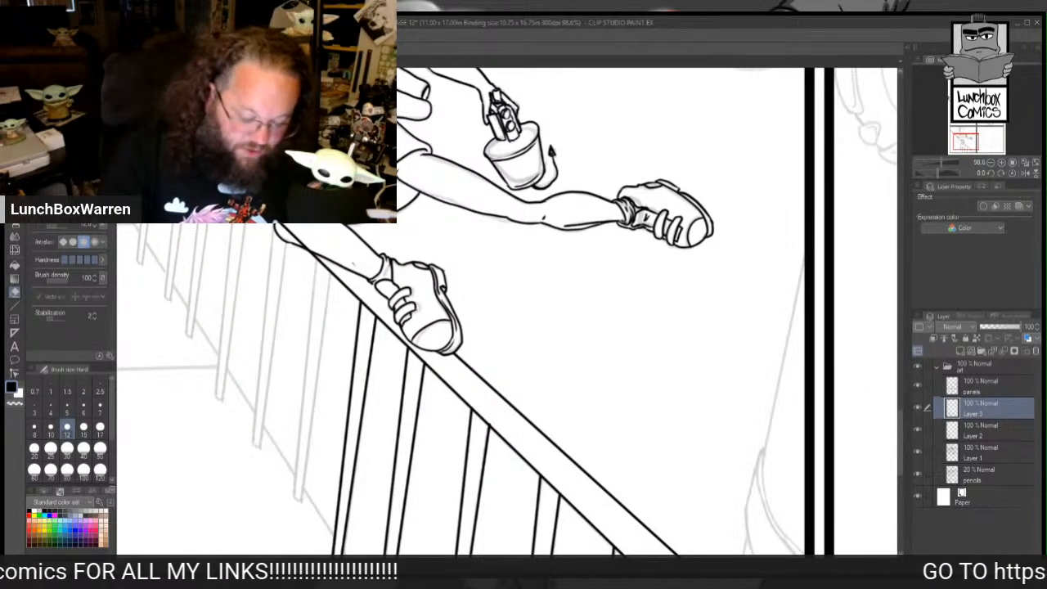
{"action": "left_click_drag", "start_coordinate": [352, 264], "coordinate": [357, 261]}
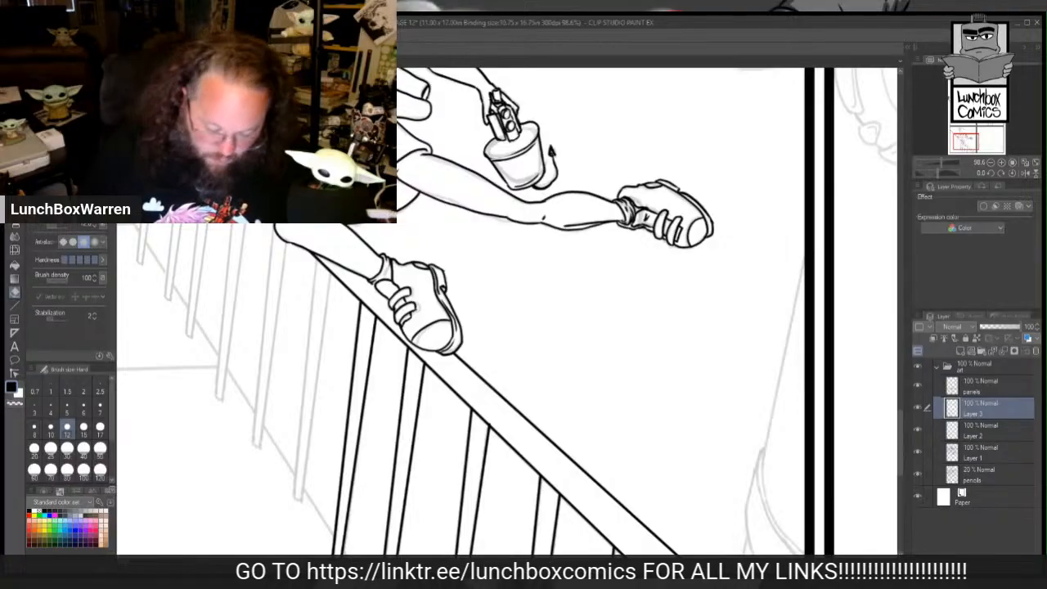
{"action": "scroll", "coordinate": [507, 311], "scroll_direction": "left", "scroll_amount": 5}
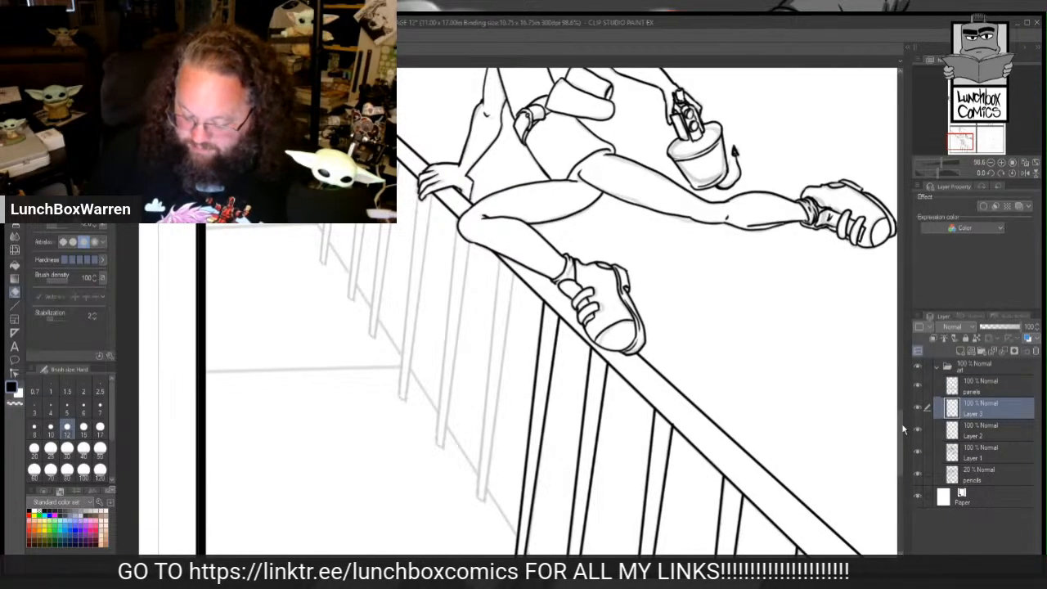
{"action": "scroll", "coordinate": [903, 431], "scroll_direction": "down", "scroll_amount": 1}
{"action": "scroll", "coordinate": [902, 431], "scroll_direction": "down", "scroll_amount": 5}
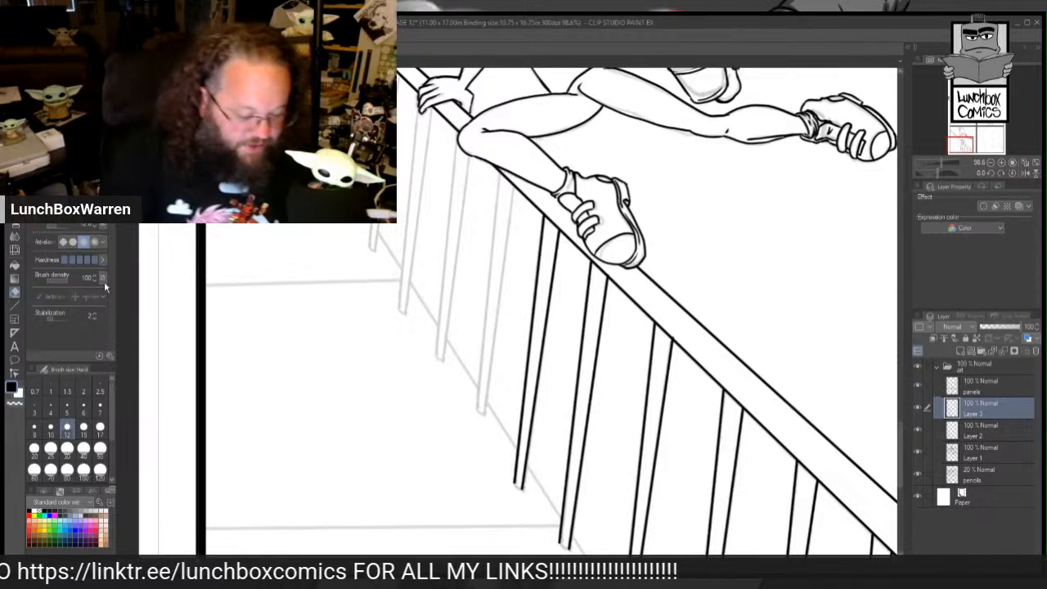
{"action": "key", "text": "p"}
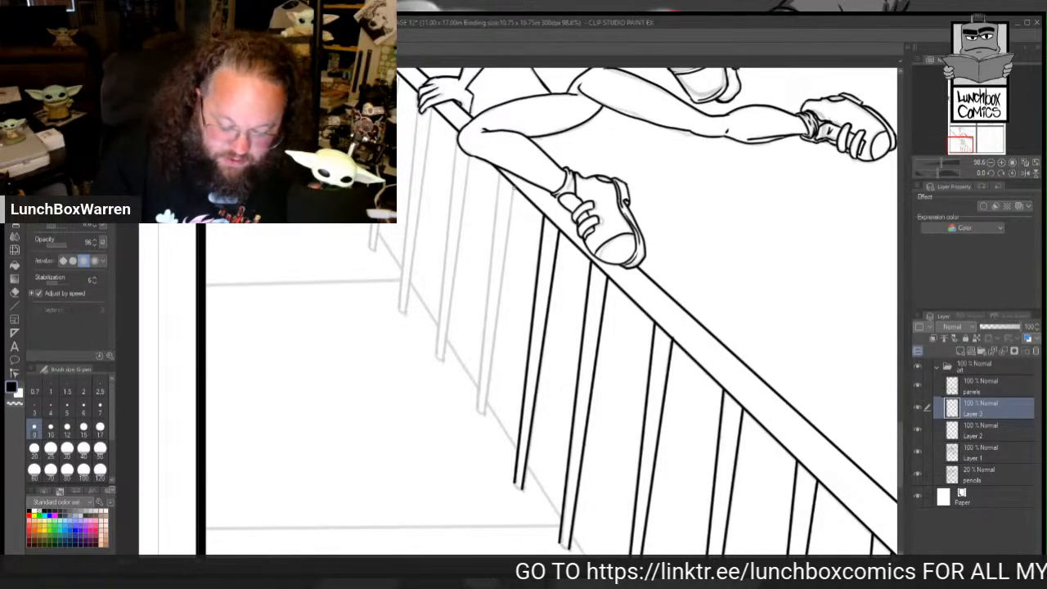
{"action": "left_click_drag", "start_coordinate": [513, 185], "coordinate": [484, 414]}
{"action": "key", "text": "ctrl+z"}
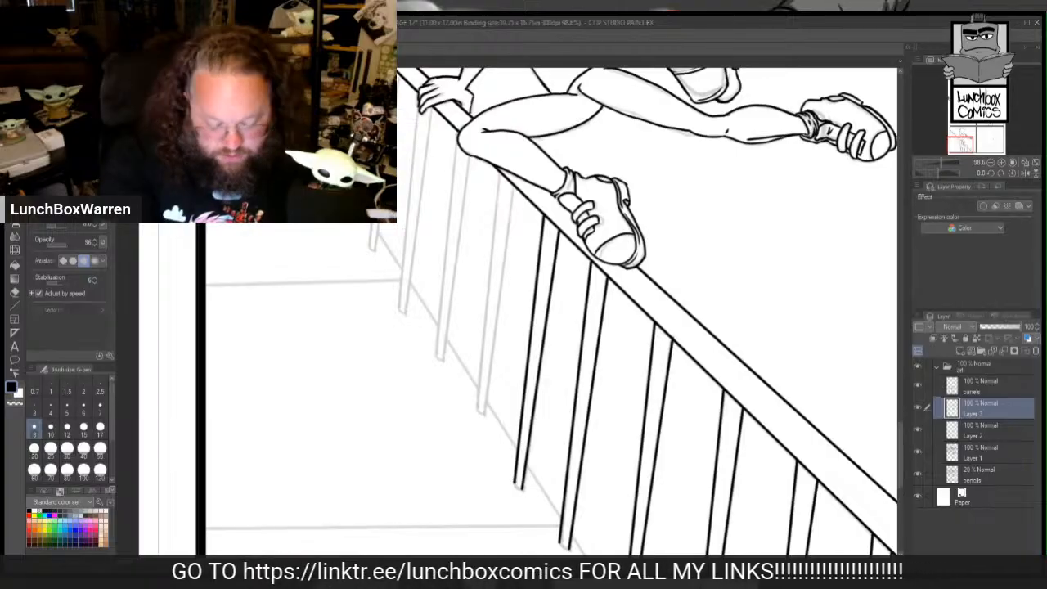
Step: Ink both edges of the three pencilled balusters between the shoe and the gripping hand with straight lines down to their lower ends
{"action": "left_click", "coordinate": [14, 305]}
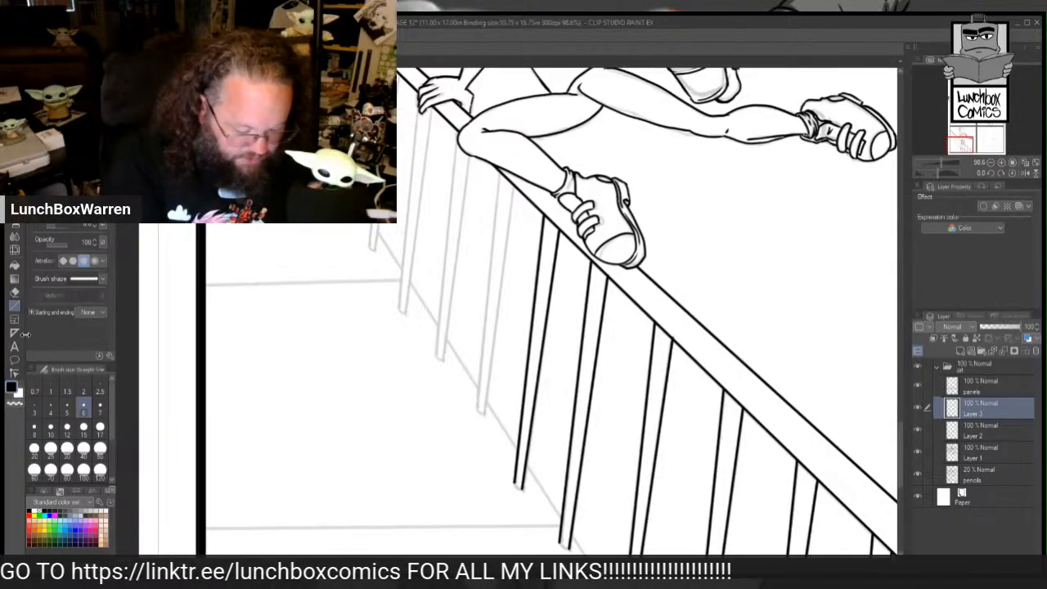
{"action": "left_click_drag", "start_coordinate": [513, 188], "coordinate": [482, 414]}
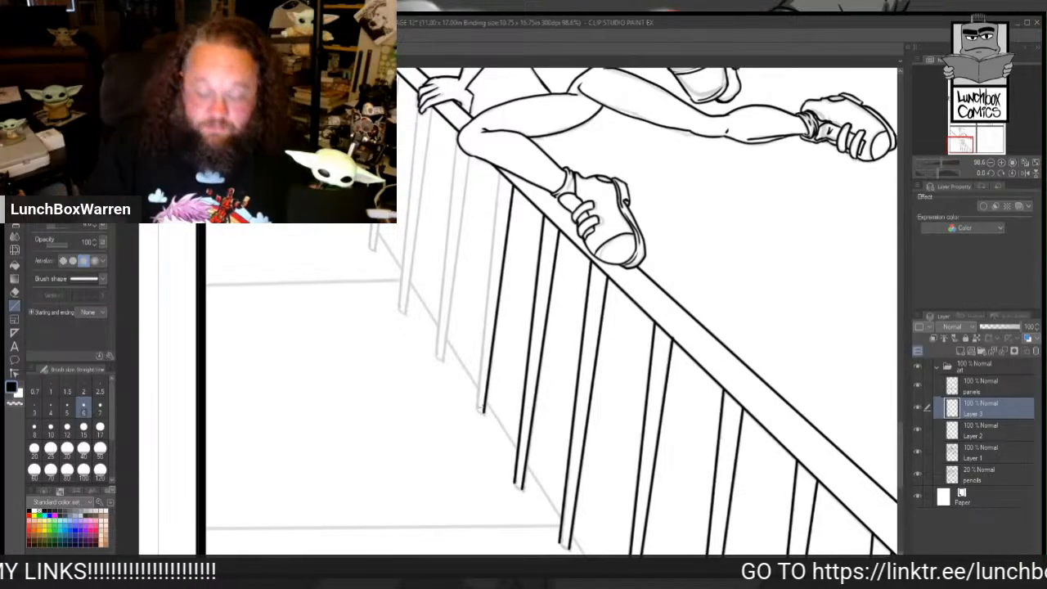
{"action": "left_click_drag", "start_coordinate": [498, 174], "coordinate": [477, 407]}
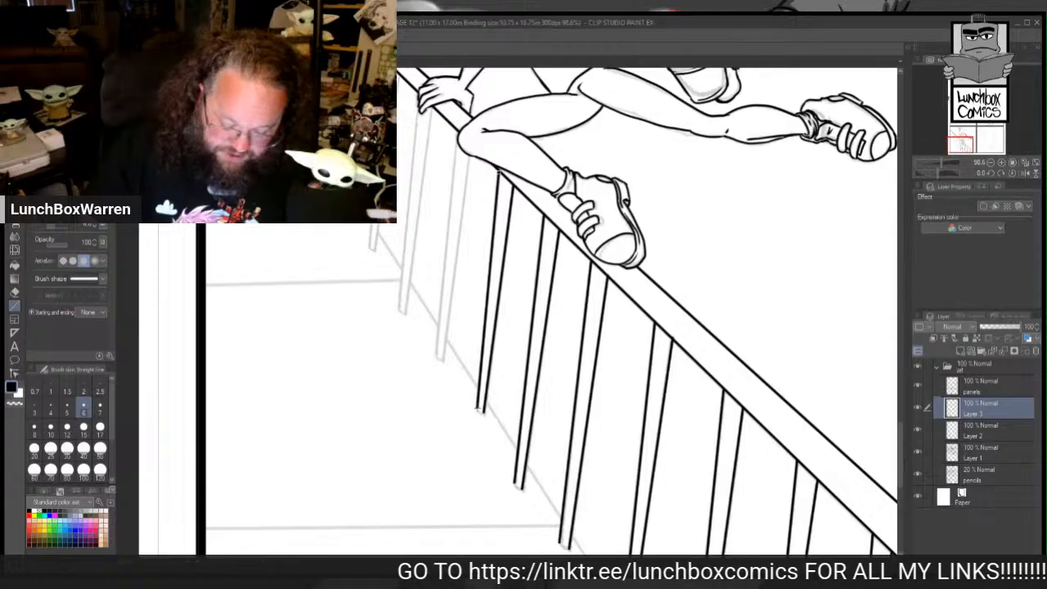
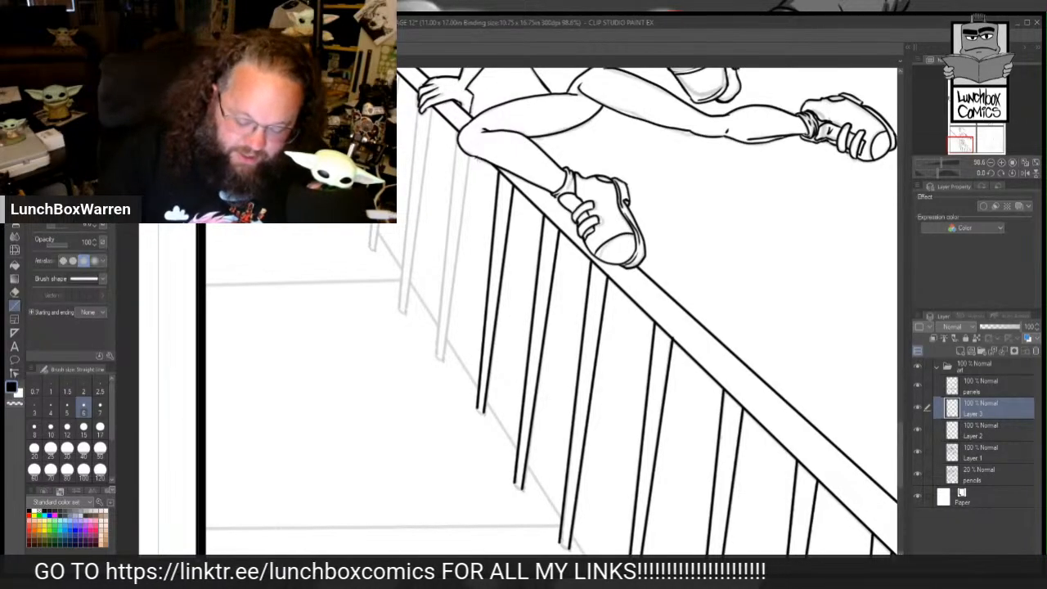
{"action": "mouse_move", "coordinate": [468, 154]}
{"action": "left_mouse_down"}
{"action": "mouse_move", "coordinate": [441, 361]}
{"action": "mouse_move", "coordinate": [460, 139]}
{"action": "left_mouse_up"}
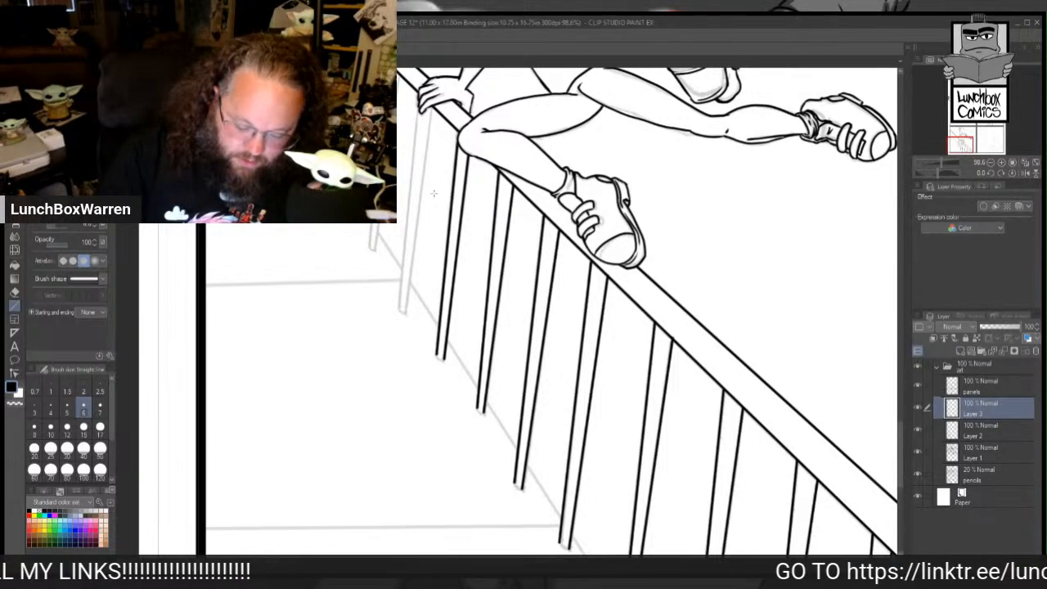
{"action": "left_click_drag", "start_coordinate": [404, 312], "coordinate": [429, 107]}
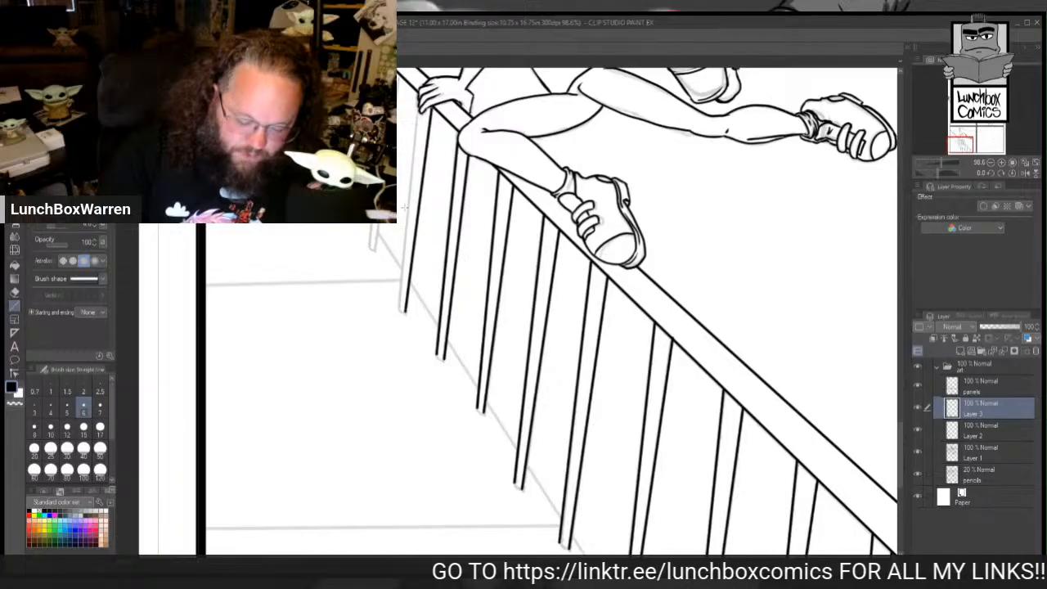
{"action": "left_click_drag", "start_coordinate": [399, 308], "coordinate": [425, 112]}
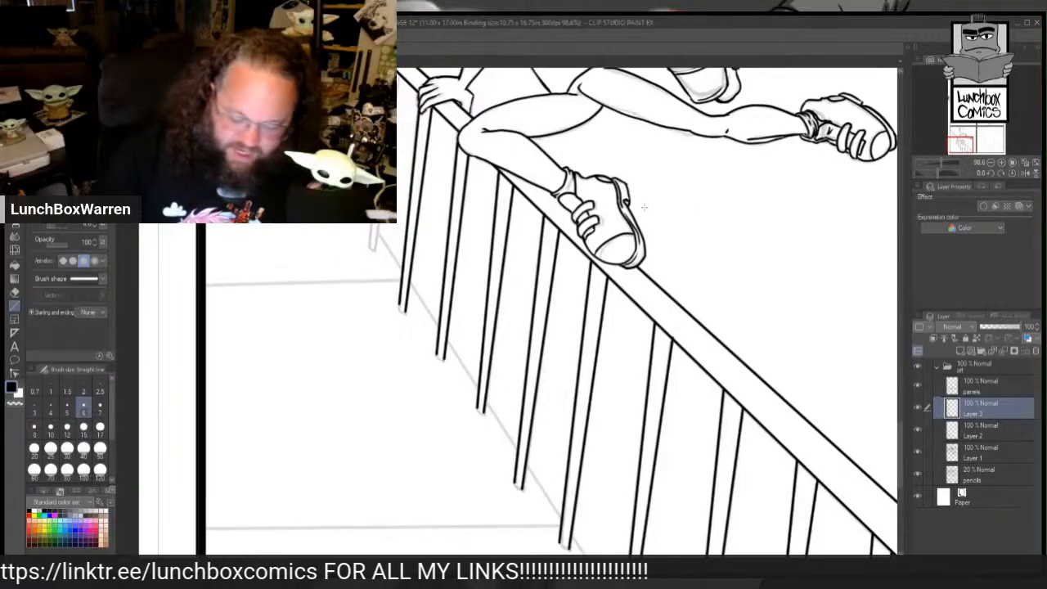
Step: Ink both edges of the next two balusters just left of the gripping hand with straight lines
{"action": "scroll", "coordinate": [902, 440], "scroll_direction": "up", "scroll_amount": 5}
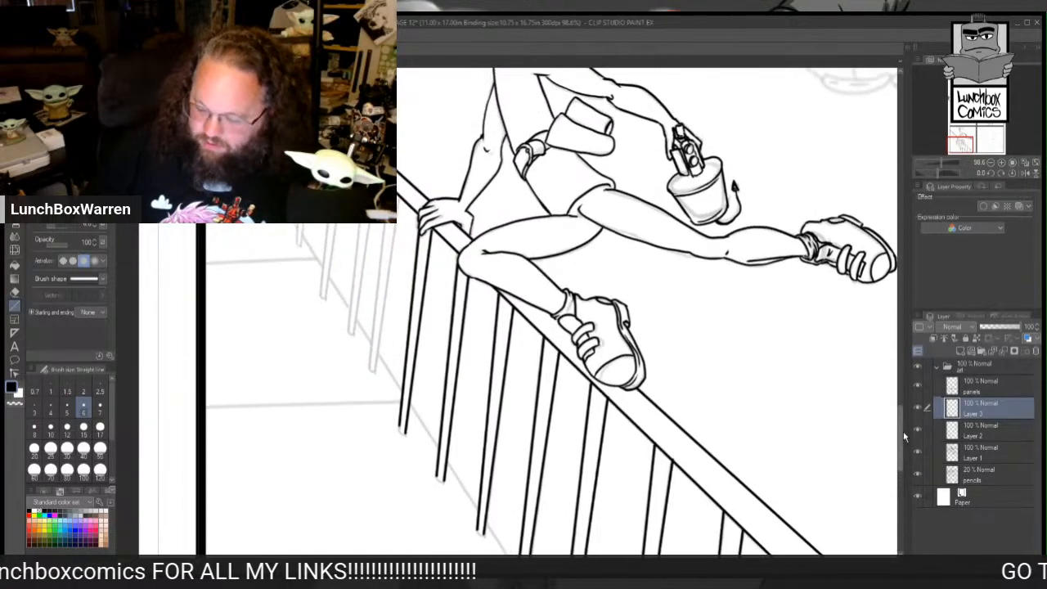
{"action": "left_click_drag", "start_coordinate": [373, 374], "coordinate": [399, 203]}
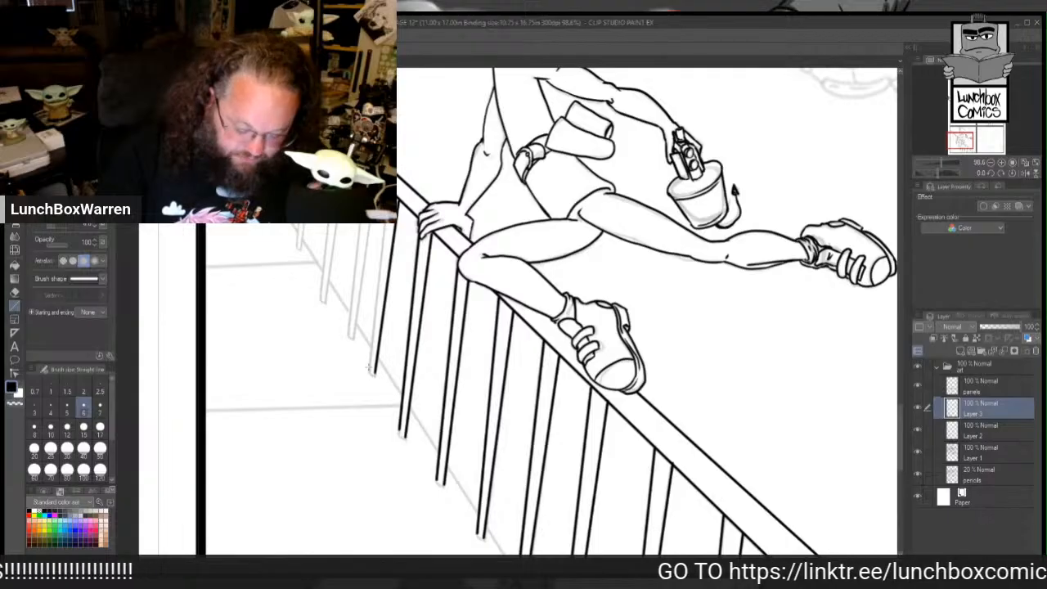
{"action": "left_click_drag", "start_coordinate": [369, 372], "coordinate": [388, 222]}
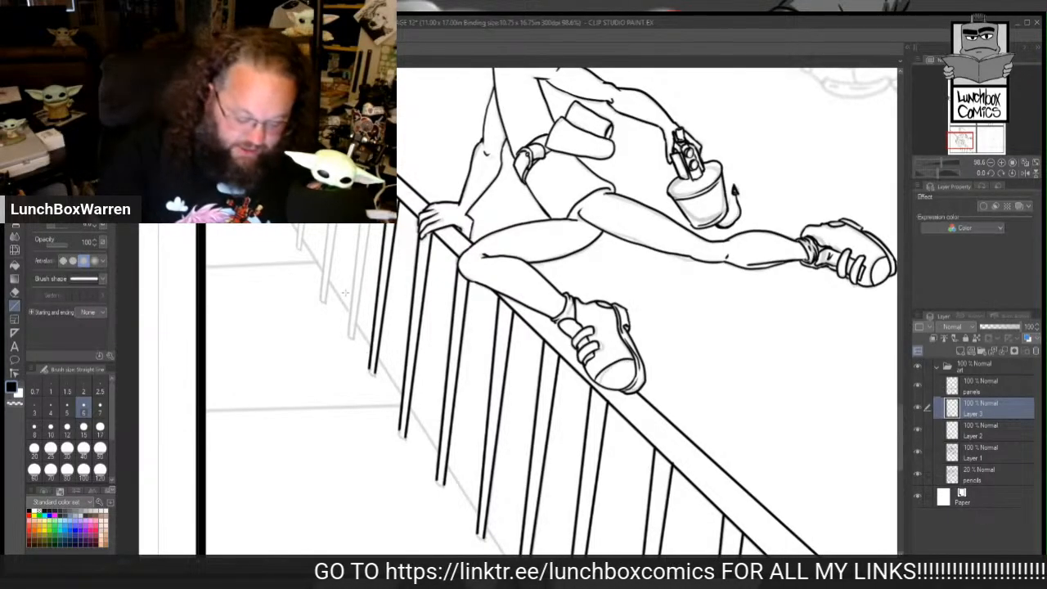
{"action": "left_click_drag", "start_coordinate": [354, 336], "coordinate": [372, 223]}
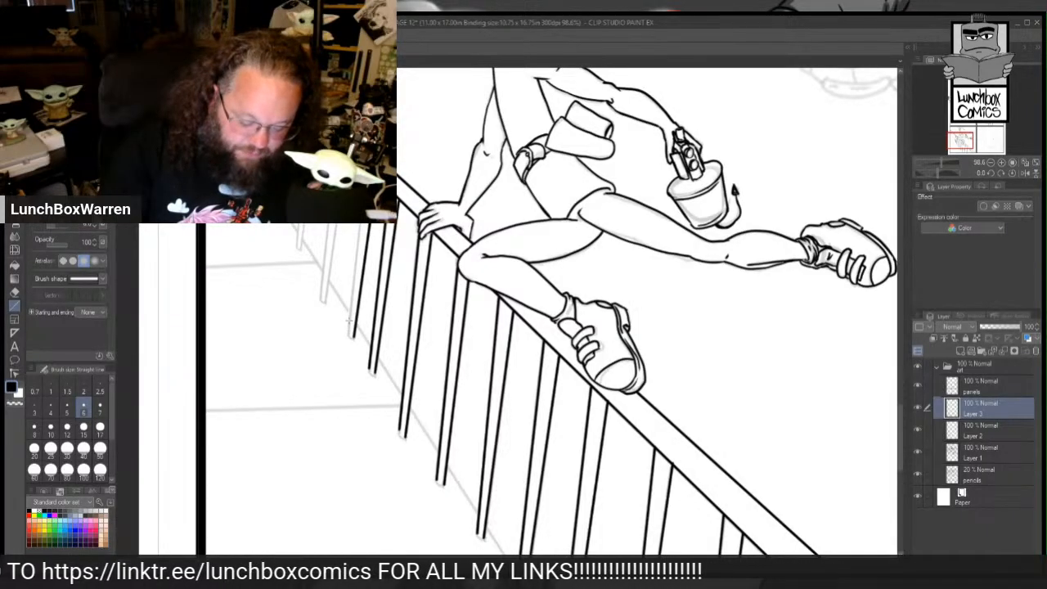
{"action": "left_click_drag", "start_coordinate": [350, 332], "coordinate": [360, 224]}
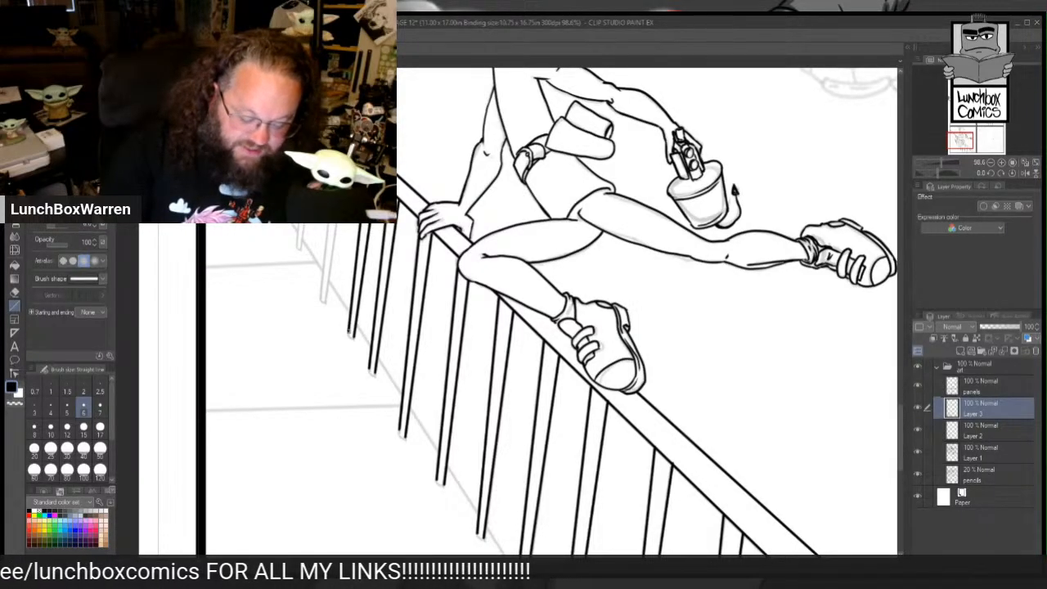
Step: Ink both edges of the following two balusters farther up the stairs, tracing the pencils to their lower ends
{"action": "left_click_drag", "start_coordinate": [327, 299], "coordinate": [335, 224]}
{"action": "left_click_drag", "start_coordinate": [322, 296], "coordinate": [330, 224]}
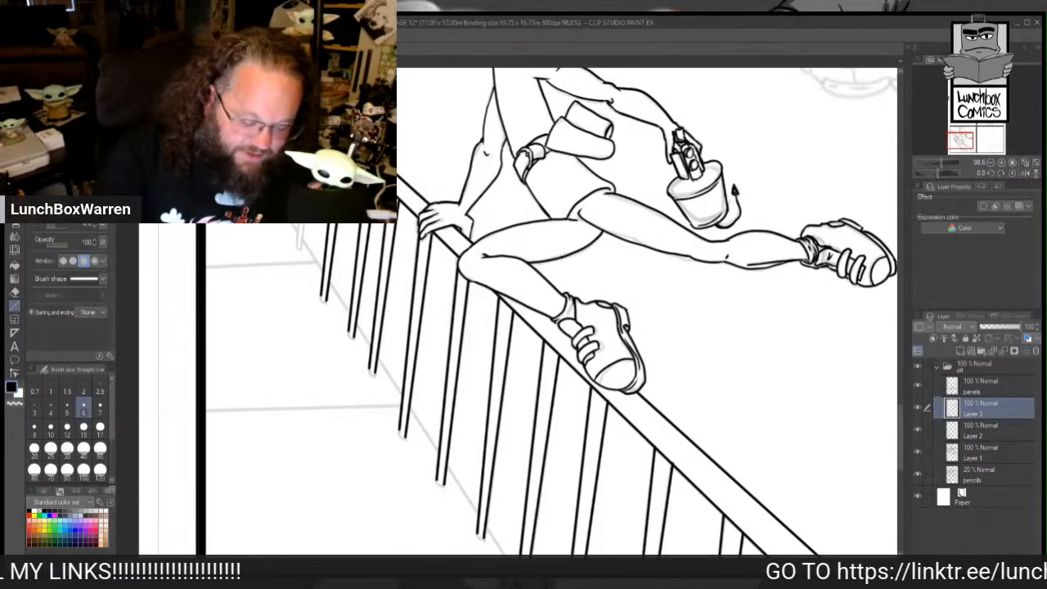
{"action": "left_click_drag", "start_coordinate": [311, 122], "coordinate": [296, 247]}
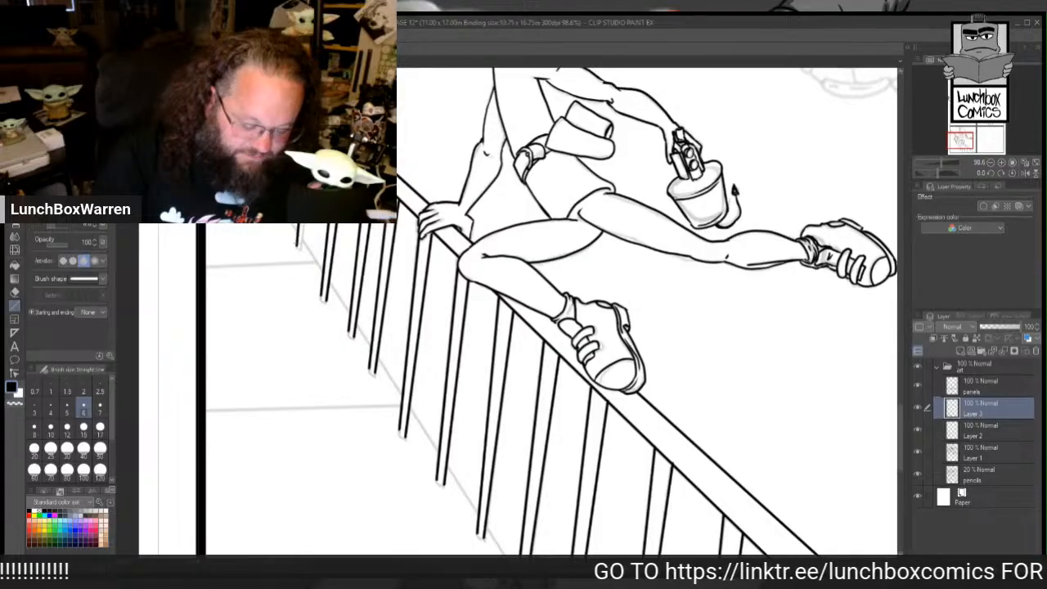
{"action": "left_click_drag", "start_coordinate": [317, 123], "coordinate": [301, 251]}
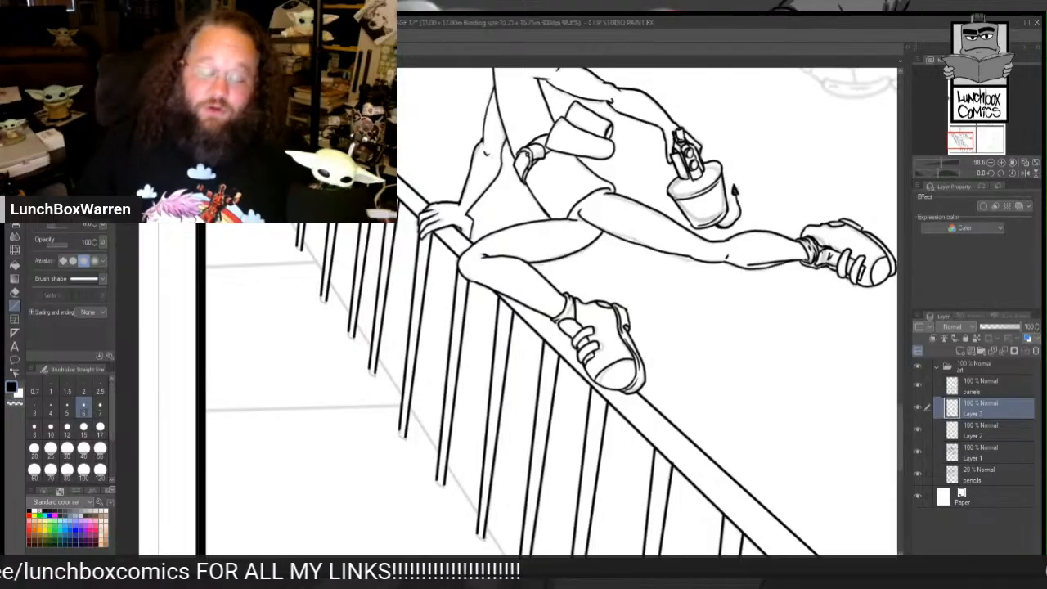
Step: Ink the remaining balusters beside the panel's left border with straight lines beneath the handrail
{"action": "left_click_drag", "start_coordinate": [901, 440], "coordinate": [902, 417]}
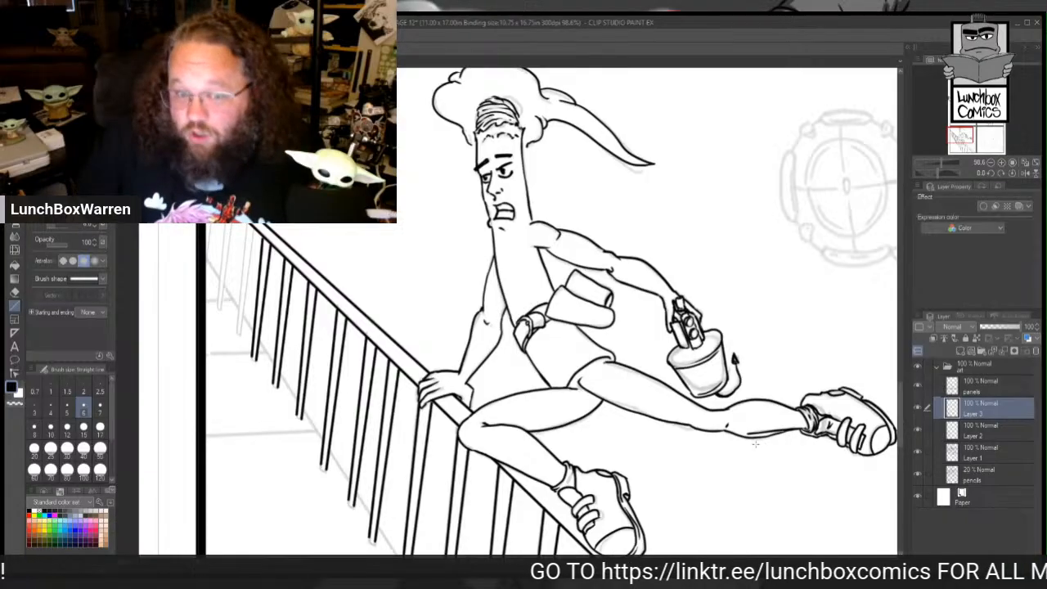
{"action": "mouse_move", "coordinate": [254, 230]}
{"action": "left_mouse_down"}
{"action": "mouse_move", "coordinate": [240, 333]}
{"action": "mouse_move", "coordinate": [251, 227]}
{"action": "left_mouse_up"}
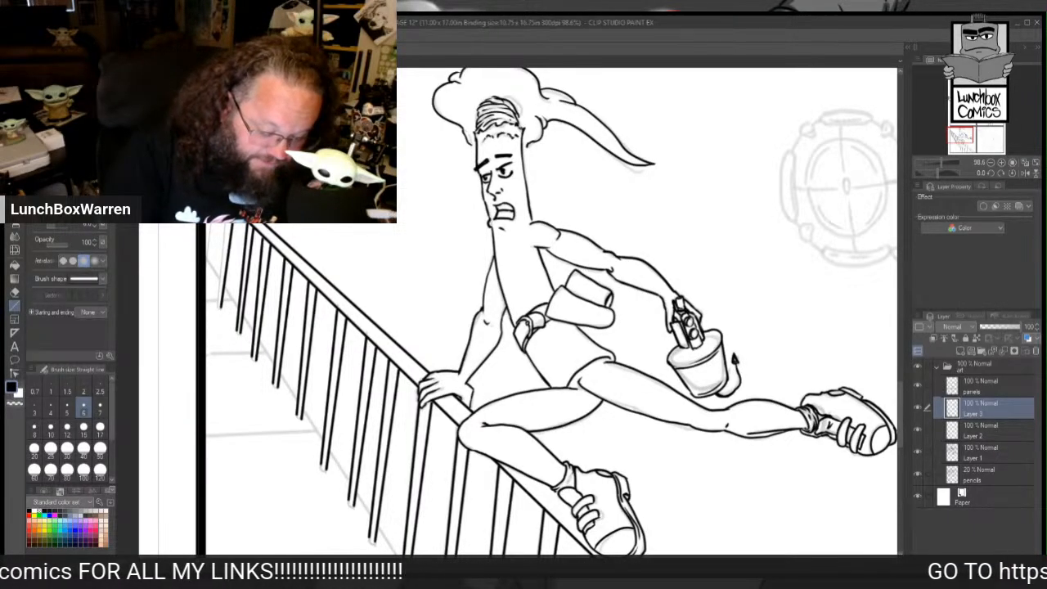
{"action": "left_click_drag", "start_coordinate": [218, 306], "coordinate": [225, 213]}
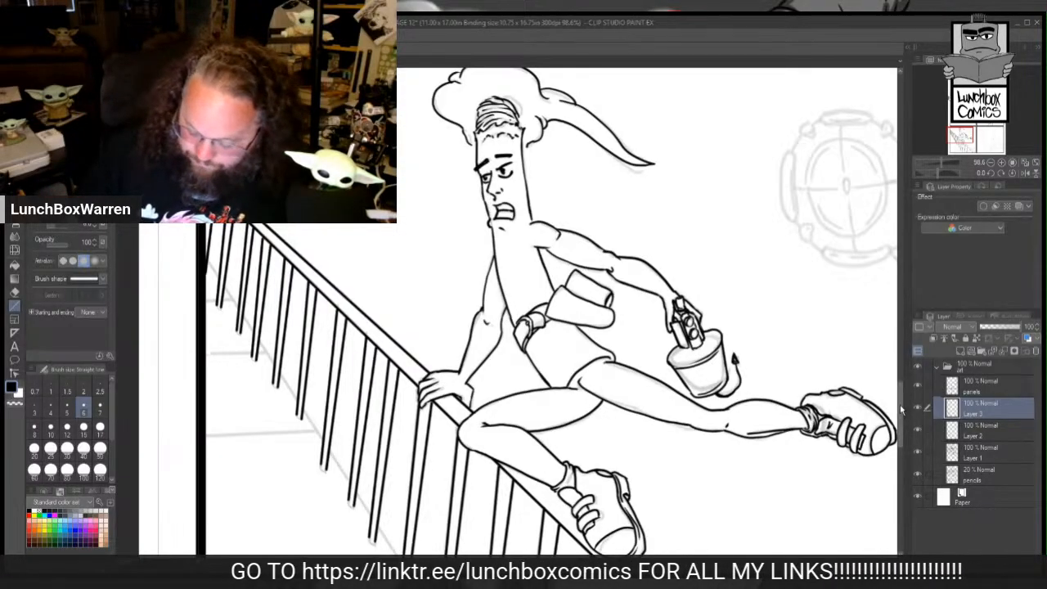
Step: Close the open lower ends of the balusters with short rounded pen strokes along the stair edge
{"action": "scroll", "coordinate": [899, 403], "scroll_direction": "down", "scroll_amount": 8}
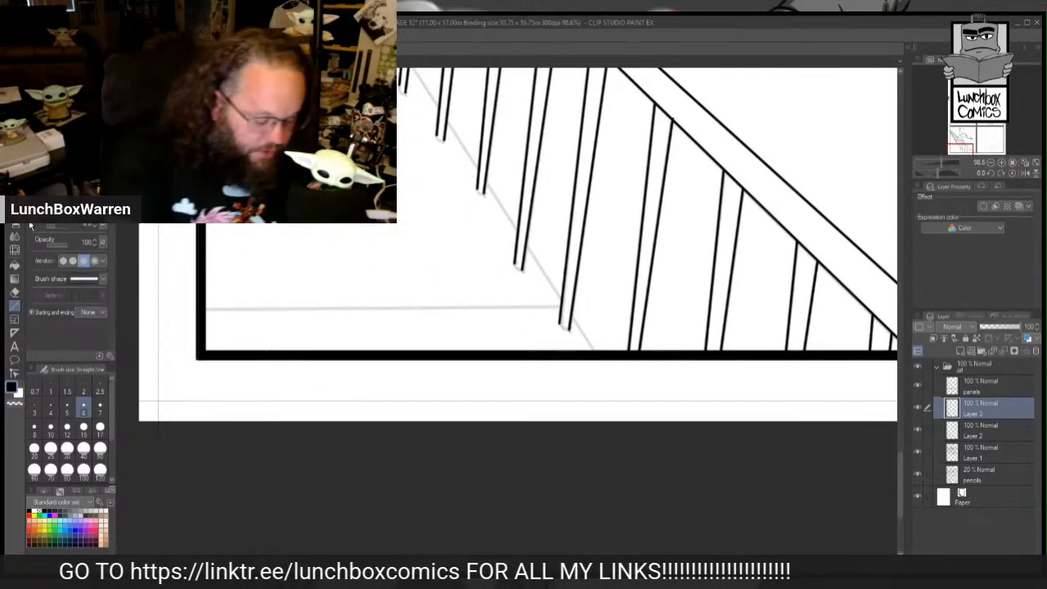
{"action": "key", "text": "p"}
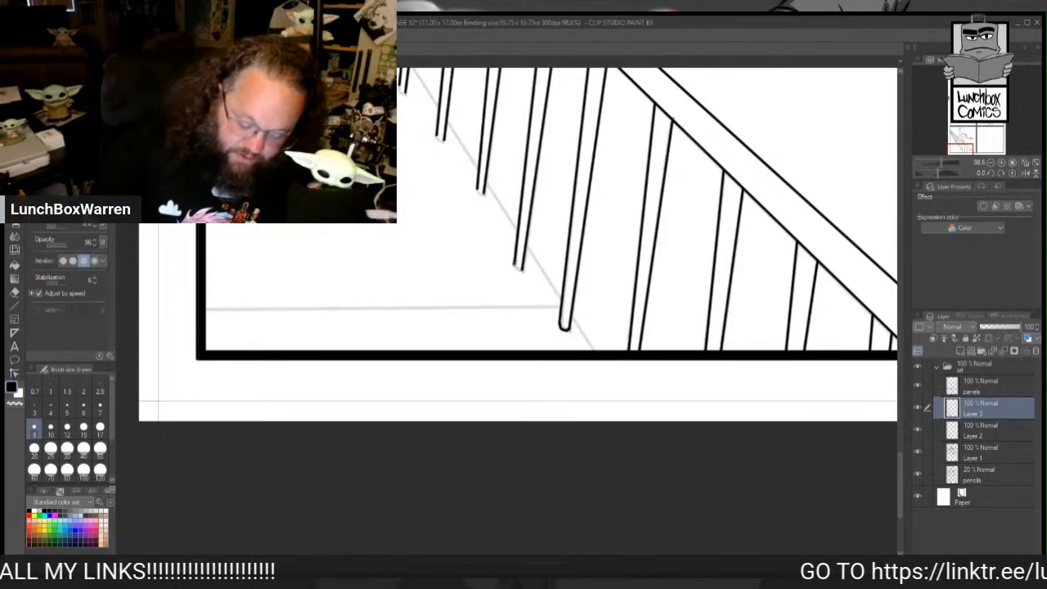
{"action": "left_click_drag", "start_coordinate": [476, 186], "coordinate": [482, 195]}
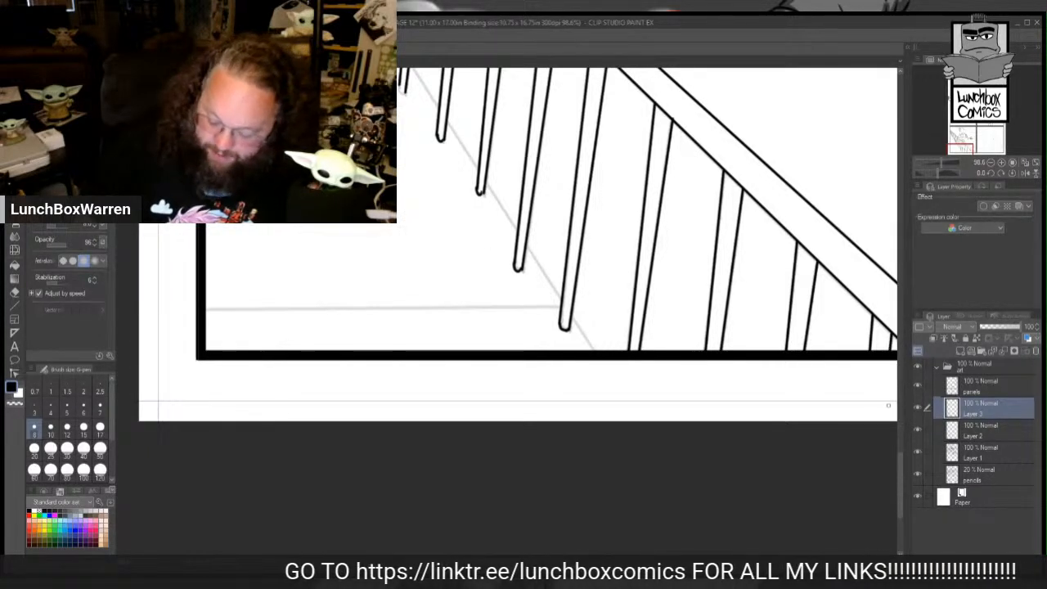
{"action": "scroll", "coordinate": [900, 468], "scroll_direction": "up", "scroll_amount": 3}
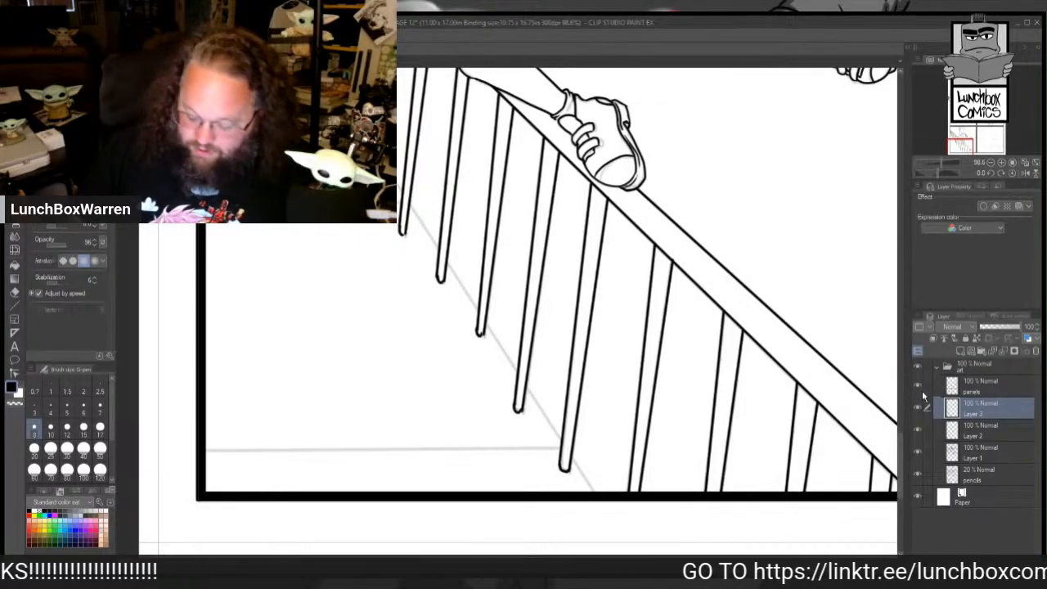
{"action": "left_click_drag", "start_coordinate": [900, 438], "coordinate": [901, 408]}
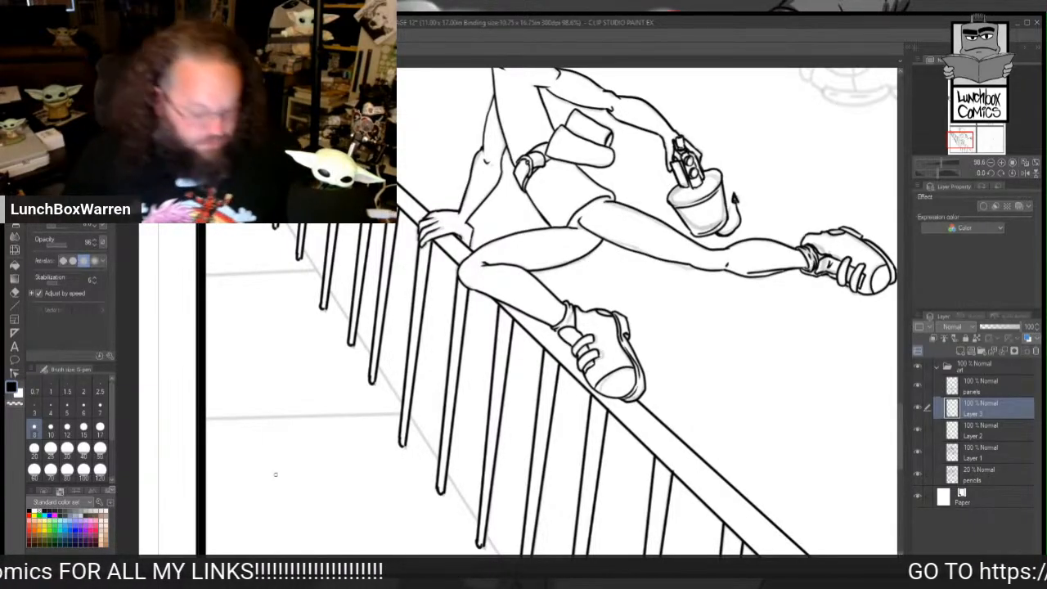
Step: On a new layer above Layer 3, ink the stairs' diagonal edge down to the panel border and erase it where it crosses the balusters
{"action": "key", "text": "ctrl+minus"}
{"action": "key", "text": "ctrl+minus"}
{"action": "key", "text": "ctrl+minus"}
{"action": "key", "text": "ctrl+plus"}
{"action": "key", "text": "ctrl+plus"}
{"action": "key", "text": "ctrl+plus"}
{"action": "key", "text": "ctrl+plus"}
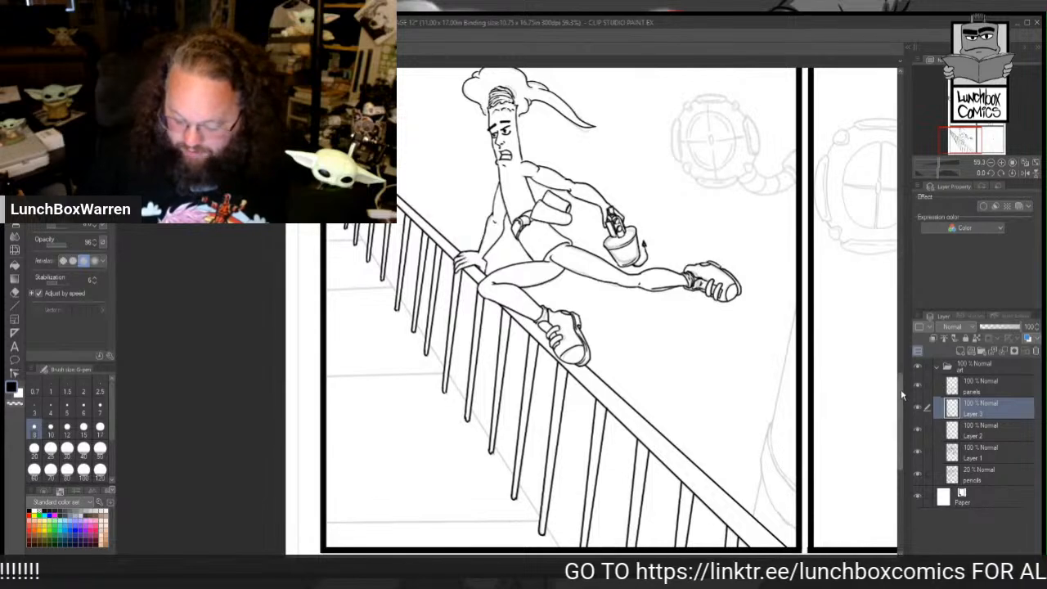
{"action": "scroll", "coordinate": [901, 389], "scroll_direction": "down", "scroll_amount": 2}
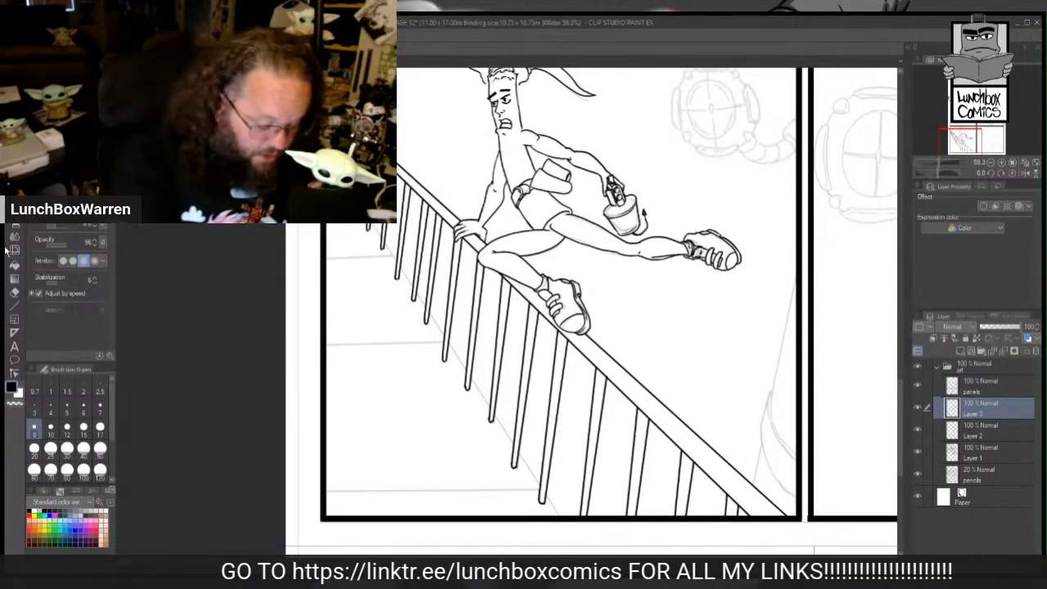
{"action": "left_click", "coordinate": [15, 306]}
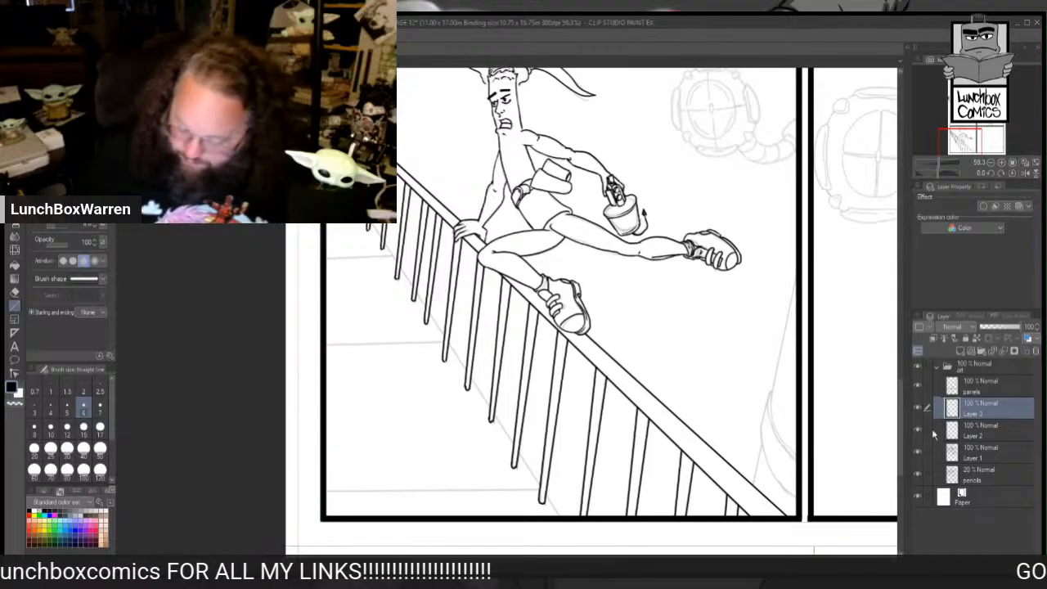
{"action": "left_click", "coordinate": [917, 409]}
{"action": "left_click", "coordinate": [917, 410]}
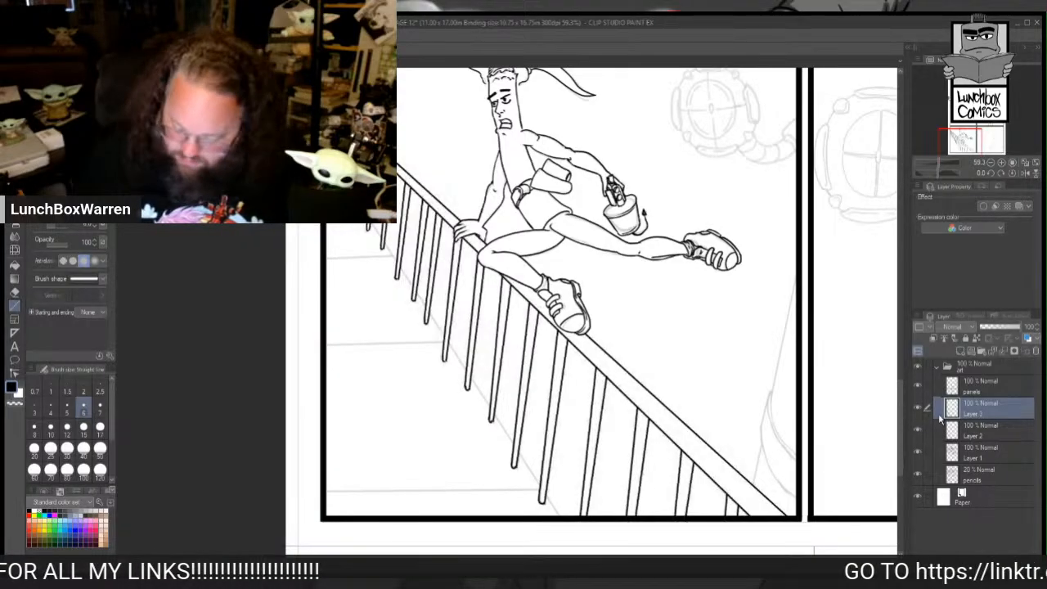
{"action": "left_click", "coordinate": [960, 350]}
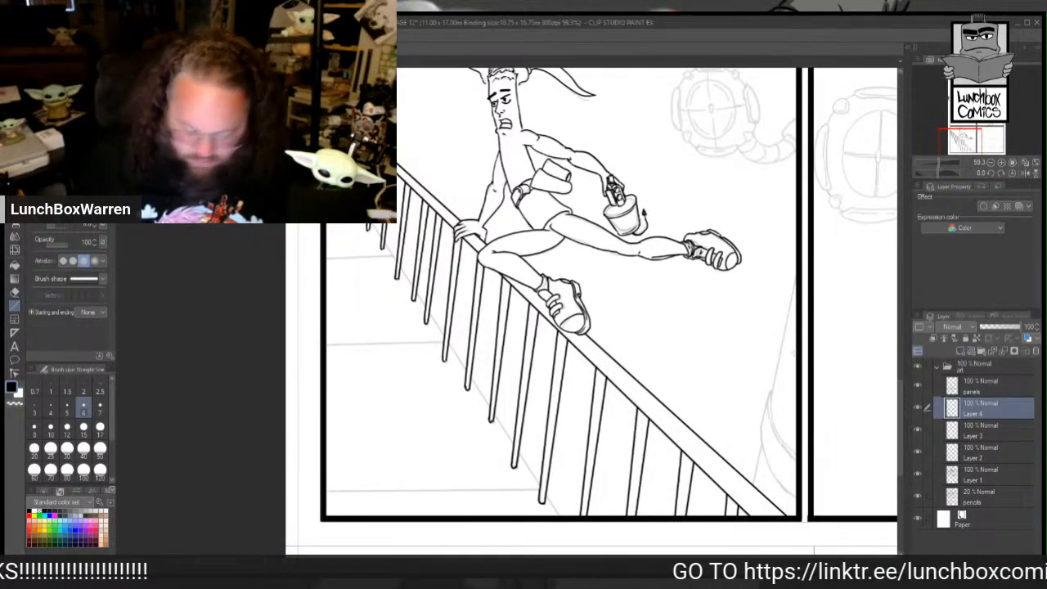
{"action": "left_click_drag", "start_coordinate": [365, 216], "coordinate": [558, 516]}
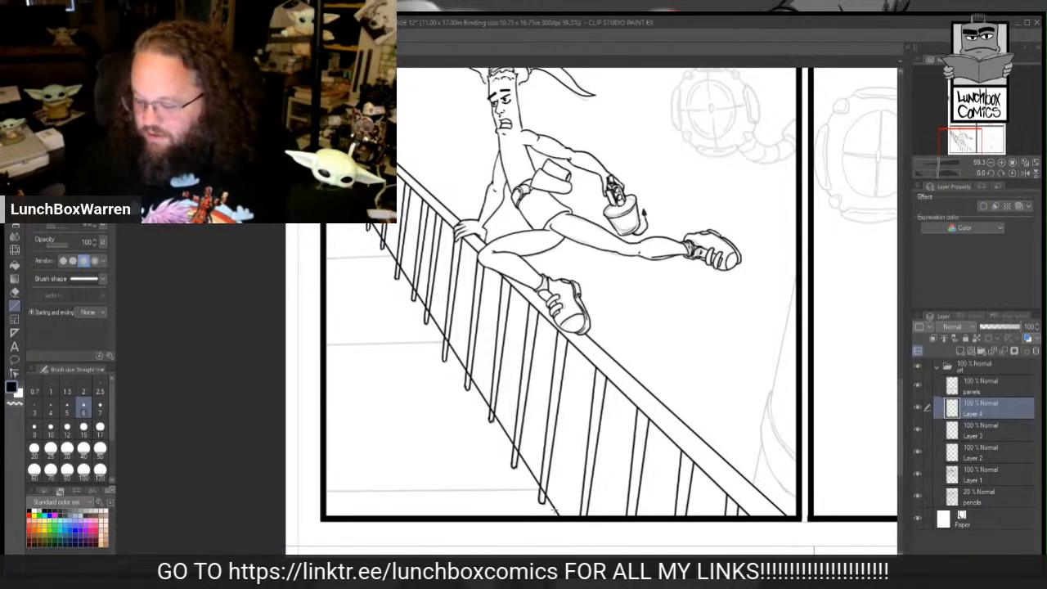
{"action": "left_click", "coordinate": [14, 292]}
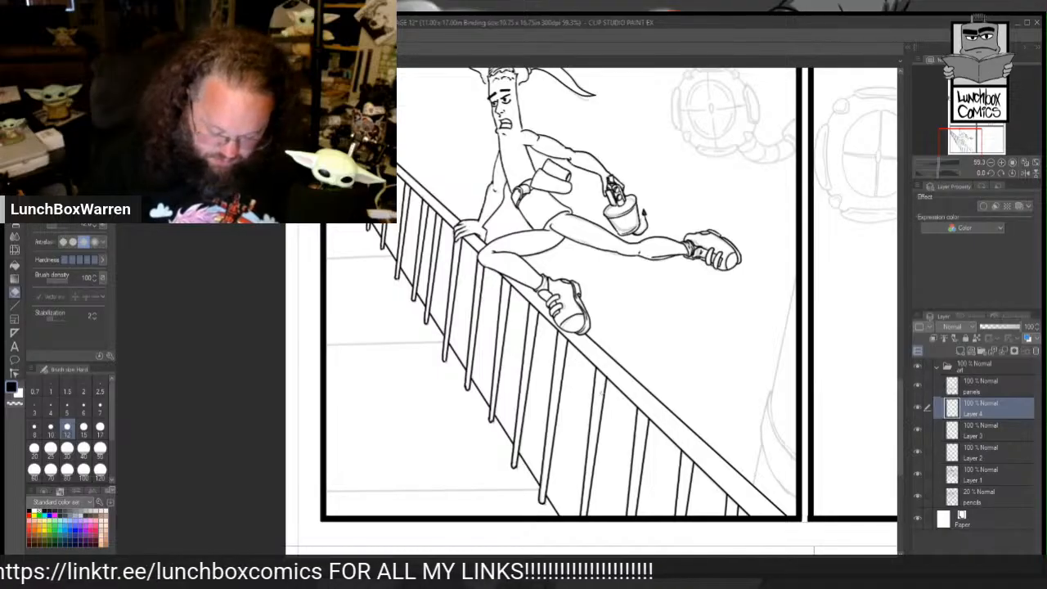
Step: Ink the three near-horizontal stair step lines from the panel's left border to the railing with straight lines
{"action": "key", "text": "u"}
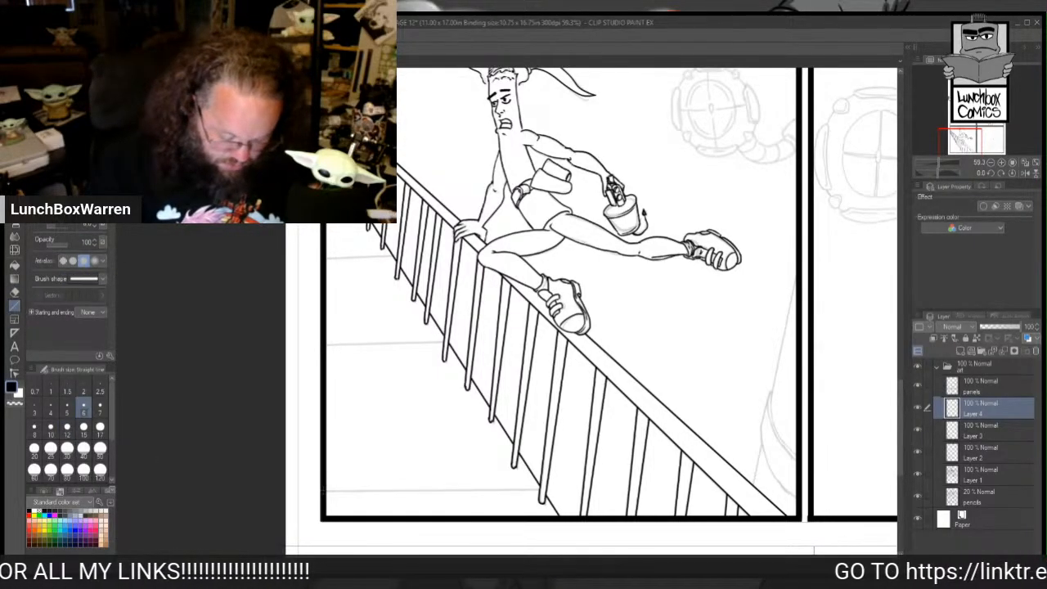
{"action": "left_click_drag", "start_coordinate": [324, 491], "coordinate": [539, 490]}
{"action": "left_click_drag", "start_coordinate": [326, 343], "coordinate": [444, 344]}
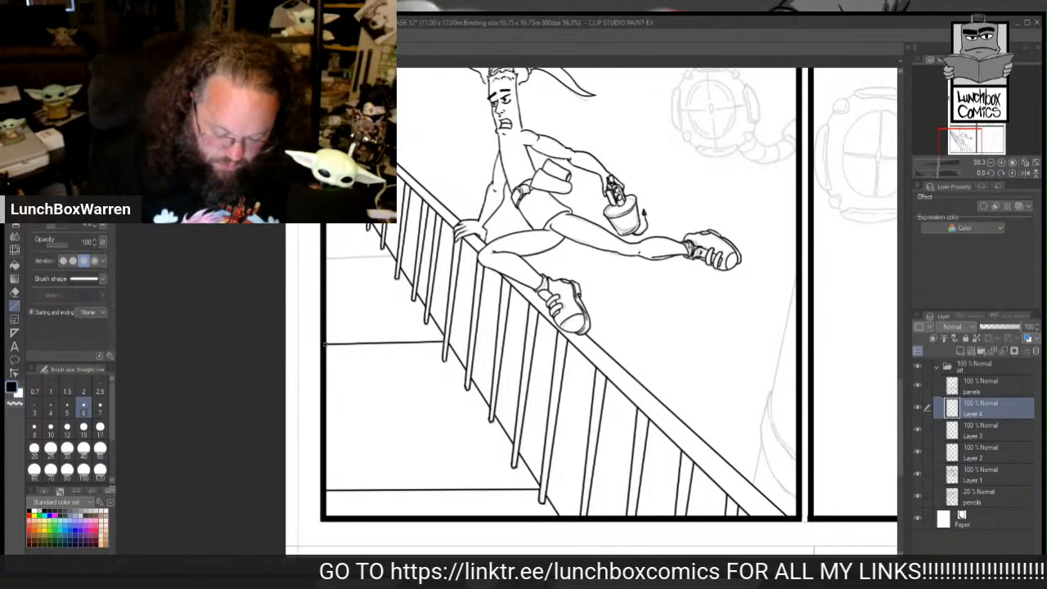
{"action": "left_click_drag", "start_coordinate": [365, 256], "coordinate": [396, 254]}
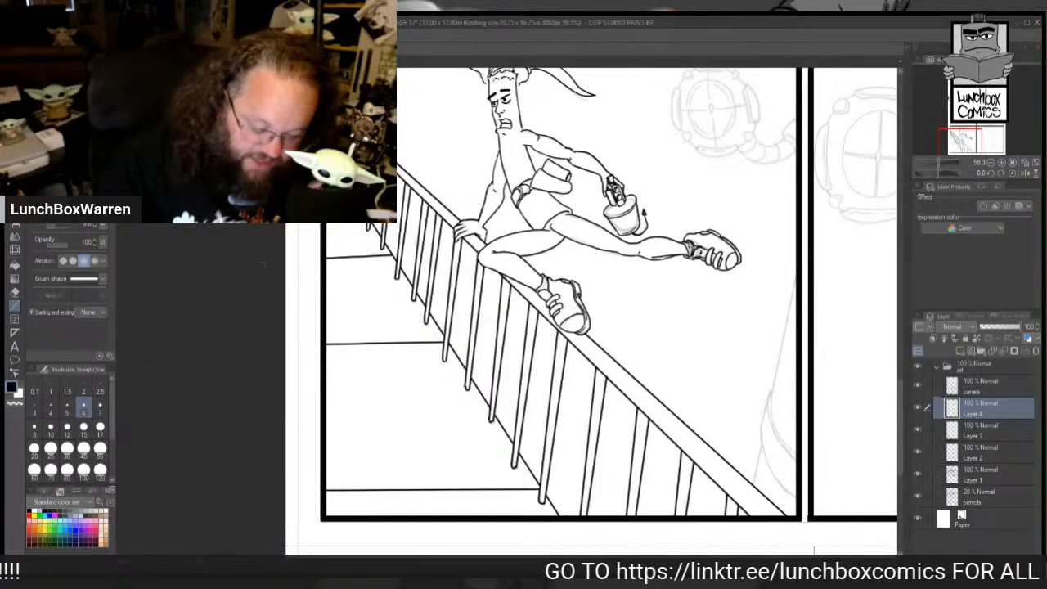
Step: Ink the slanted edge of the background column beside the panel's right border with a straight line and erase it across the handrail and band
{"action": "left_click", "coordinate": [14, 291]}
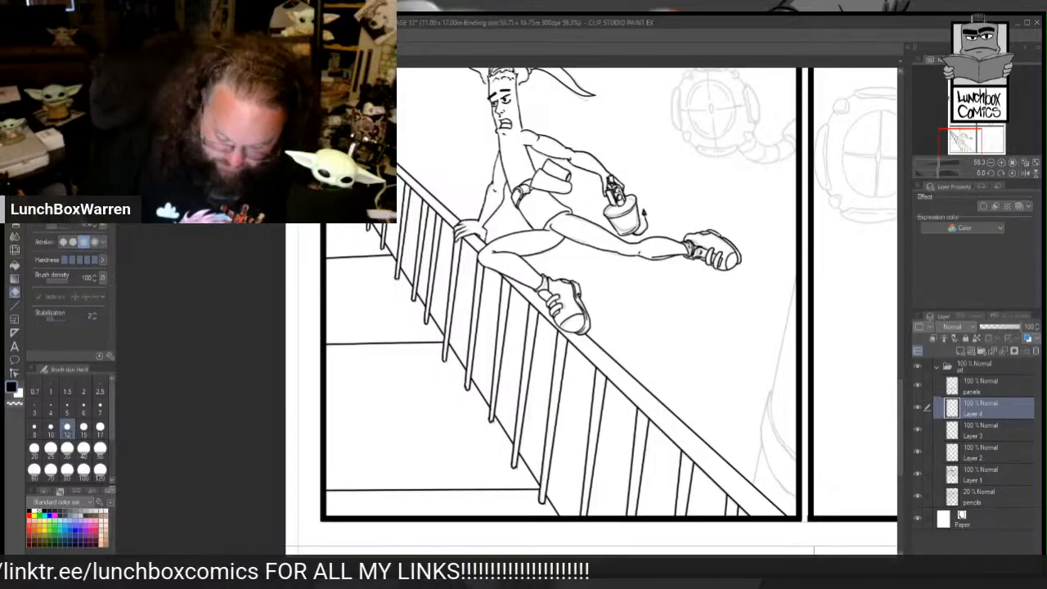
{"action": "scroll", "coordinate": [605, 310], "scroll_direction": "right", "scroll_amount": 5}
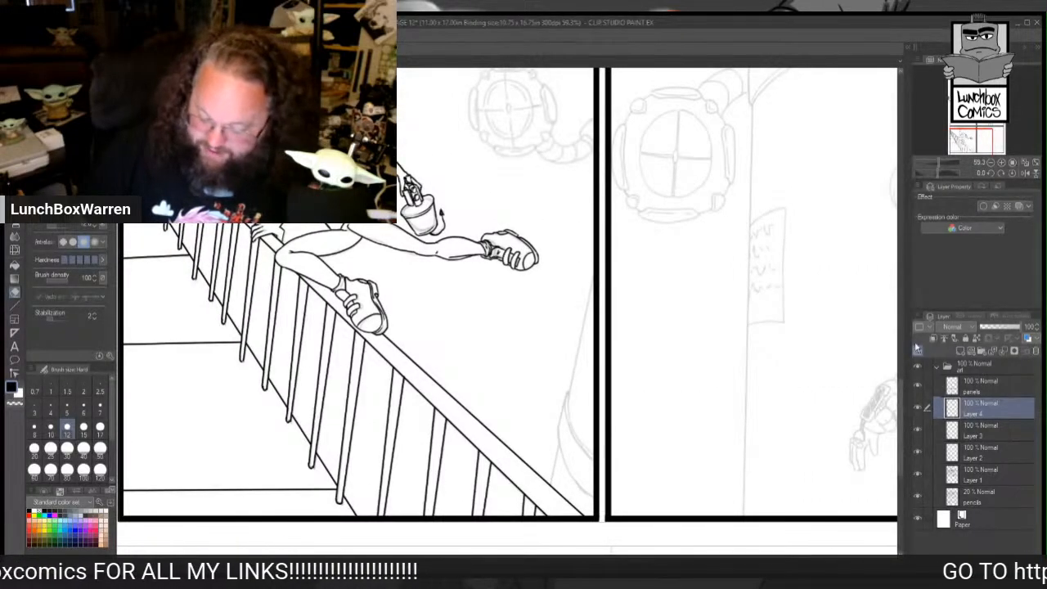
{"action": "scroll", "coordinate": [506, 311], "scroll_direction": "down", "scroll_amount": 3}
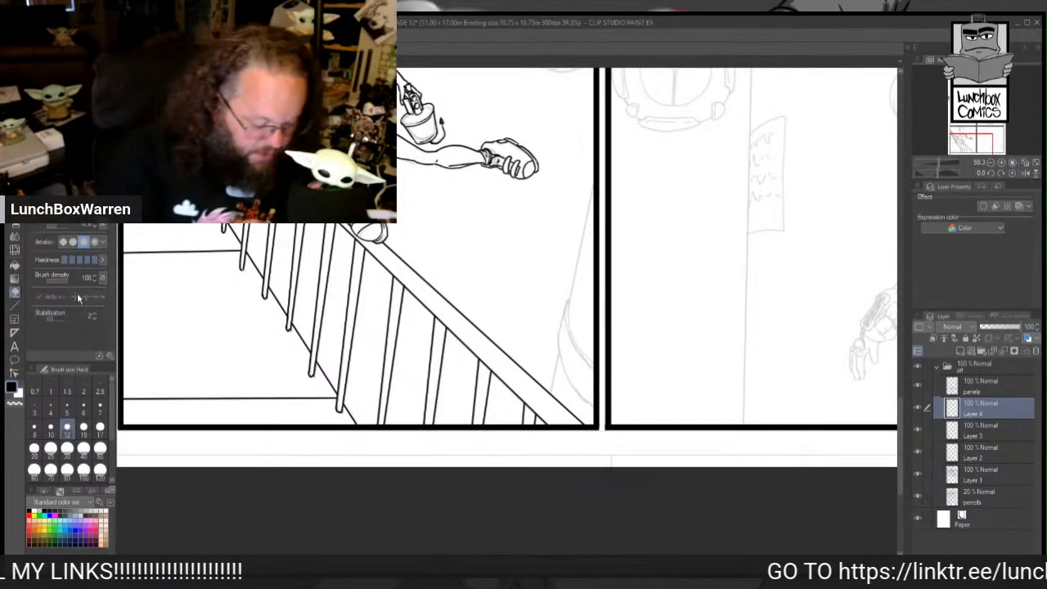
{"action": "left_click", "coordinate": [14, 304]}
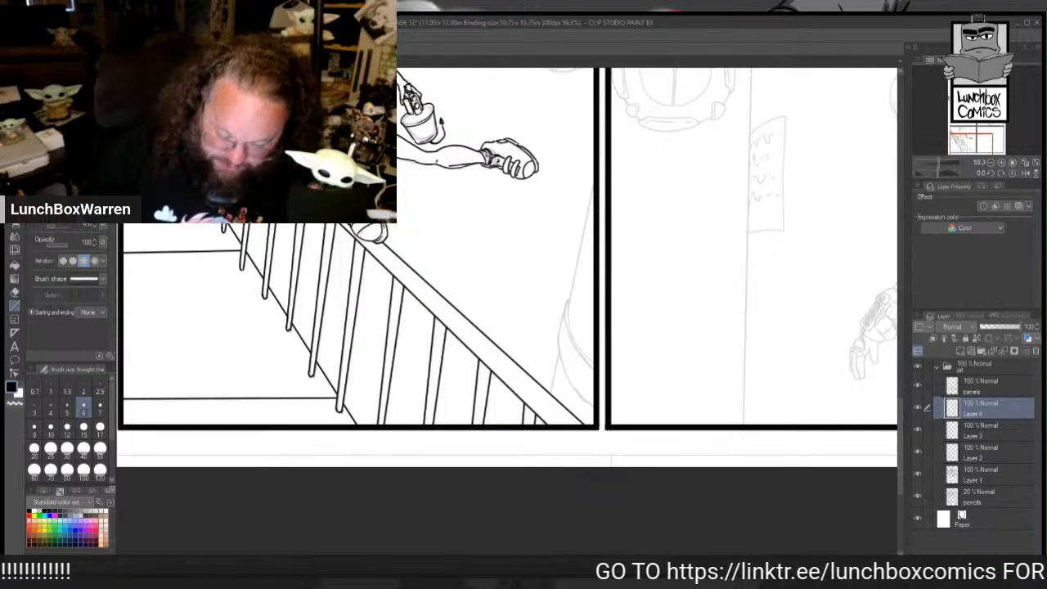
{"action": "left_click_drag", "start_coordinate": [594, 182], "coordinate": [542, 424]}
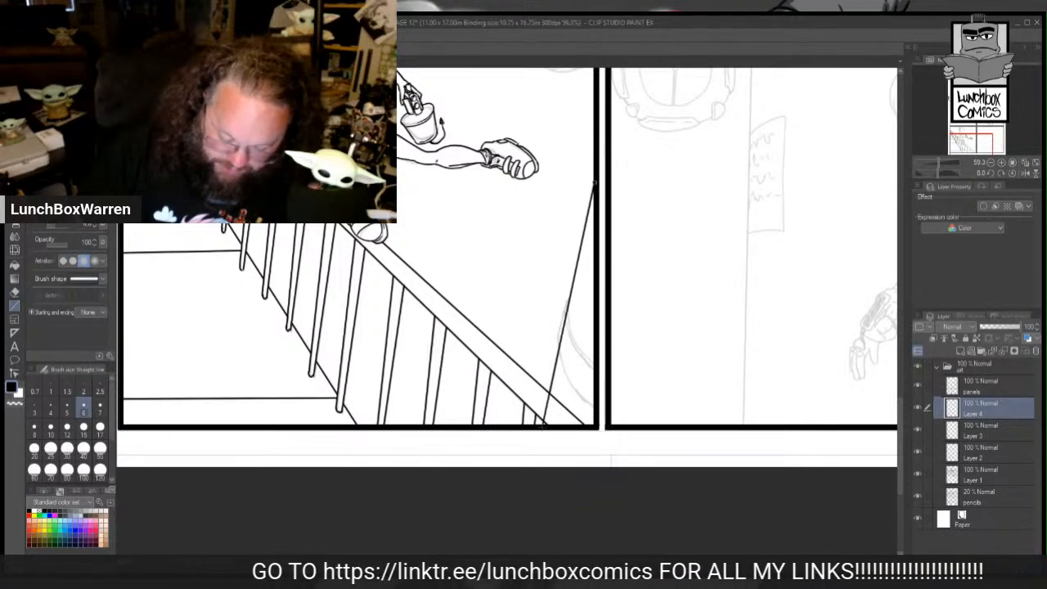
{"action": "left_click", "coordinate": [14, 291]}
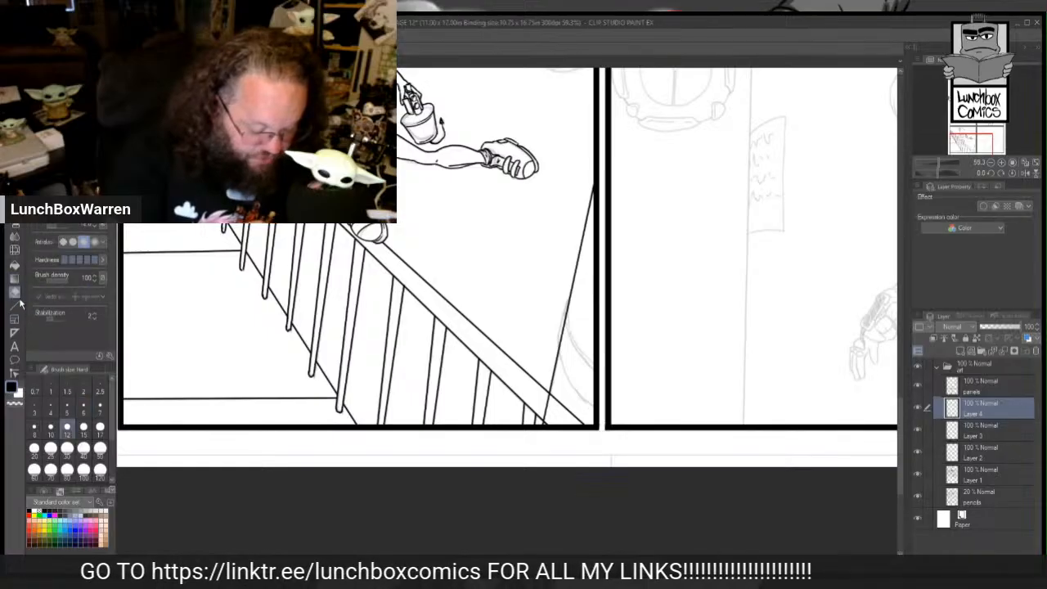
{"action": "left_click_drag", "start_coordinate": [552, 424], "coordinate": [543, 391]}
{"action": "mouse_move", "coordinate": [563, 334]}
{"action": "left_mouse_down"}
{"action": "mouse_move", "coordinate": [560, 343]}
{"action": "mouse_move", "coordinate": [567, 313]}
{"action": "left_mouse_up"}
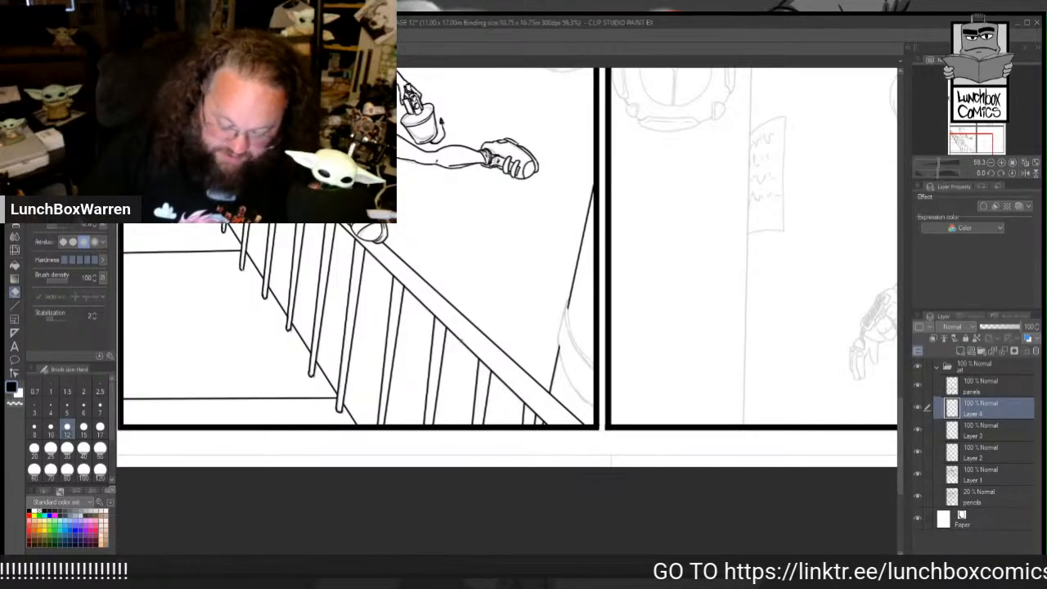
Step: Ink the curved band around the column's base with G-pen strokes and clean up the contour with the eraser
{"action": "key", "text": "p"}
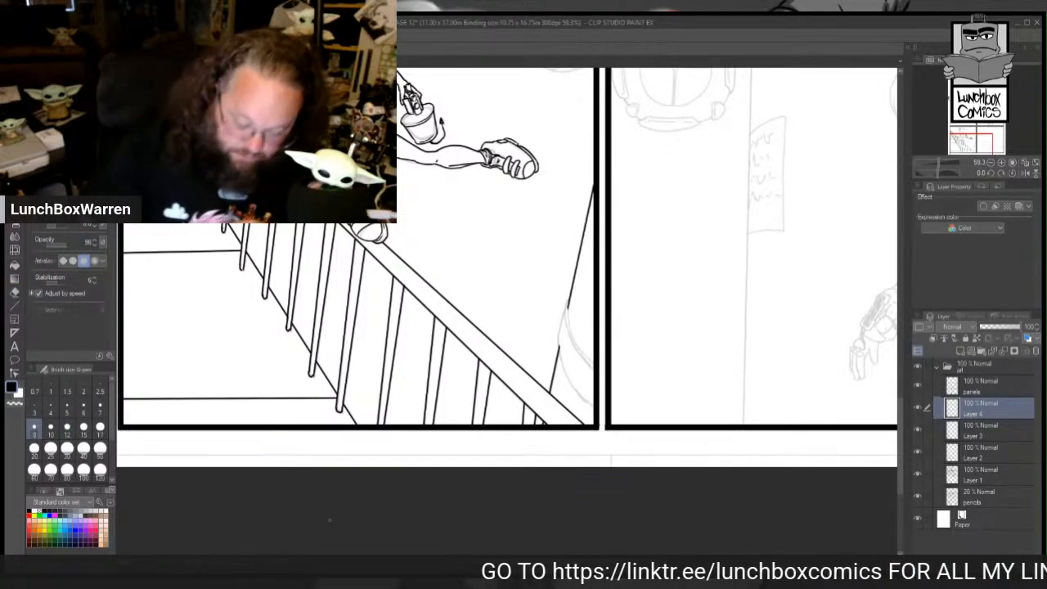
{"action": "left_click_drag", "start_coordinate": [622, 246], "coordinate": [630, 359]}
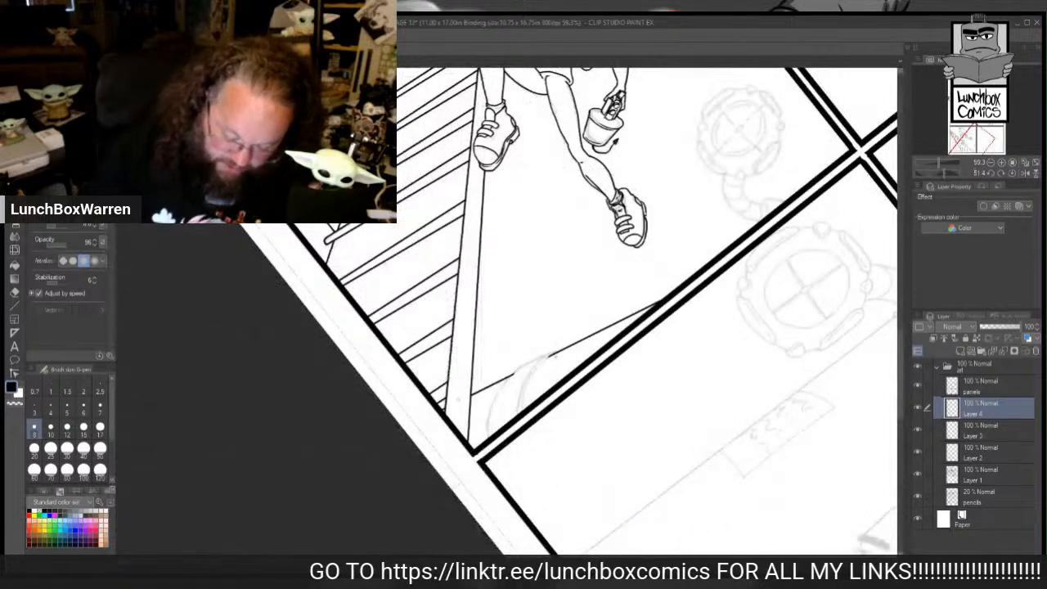
{"action": "mouse_move", "coordinate": [546, 358]}
{"action": "left_mouse_down"}
{"action": "mouse_move", "coordinate": [518, 414]}
{"action": "mouse_move", "coordinate": [546, 351]}
{"action": "left_mouse_up"}
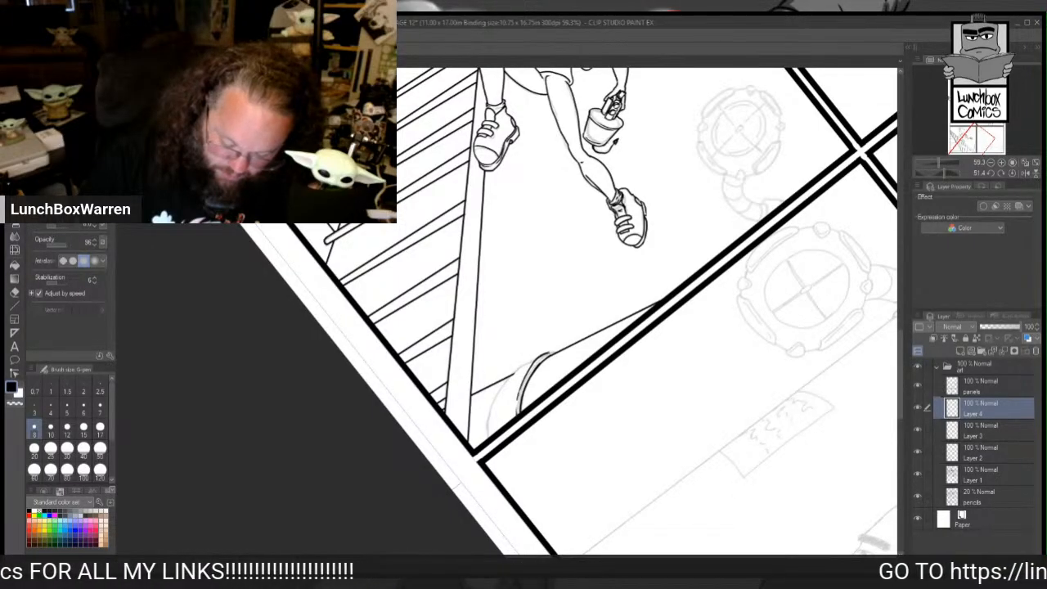
{"action": "mouse_move", "coordinate": [487, 441]}
{"action": "left_mouse_down"}
{"action": "mouse_move", "coordinate": [506, 381]}
{"action": "mouse_move", "coordinate": [541, 352]}
{"action": "left_mouse_up"}
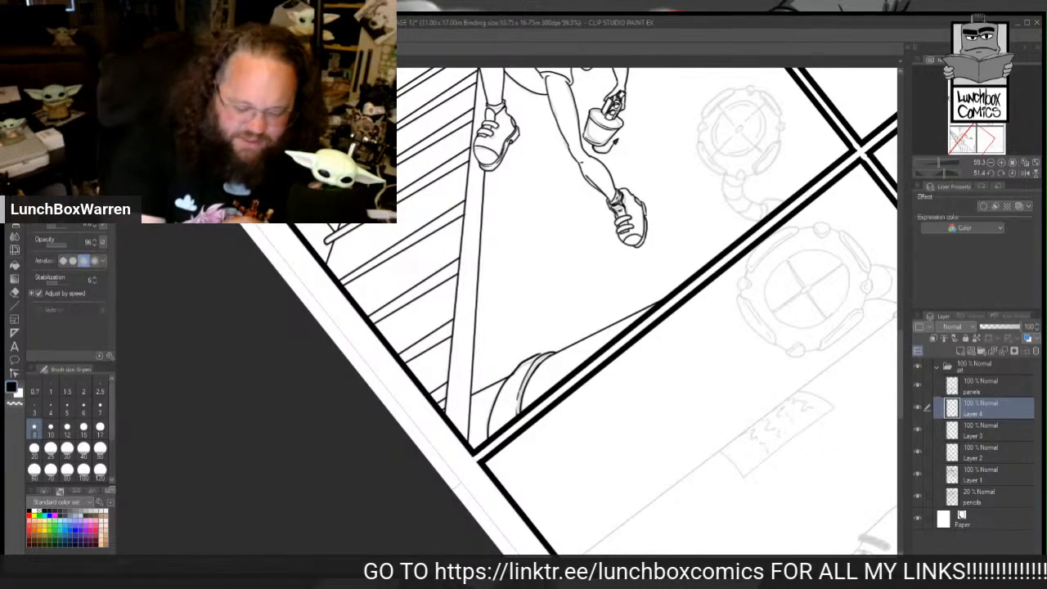
{"action": "key", "text": "ctrl+z"}
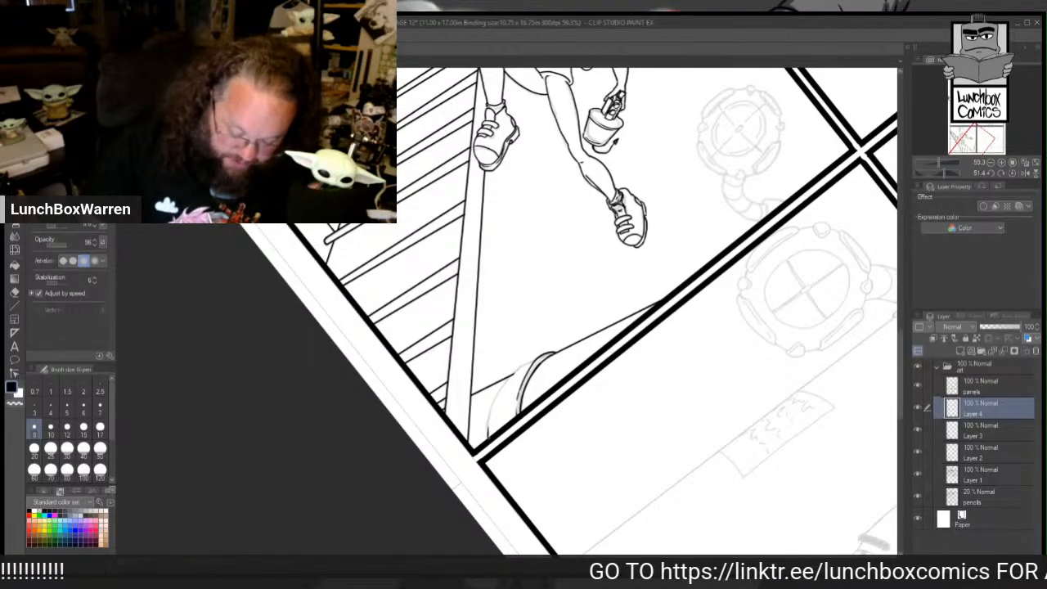
{"action": "left_click_drag", "start_coordinate": [488, 440], "coordinate": [501, 384]}
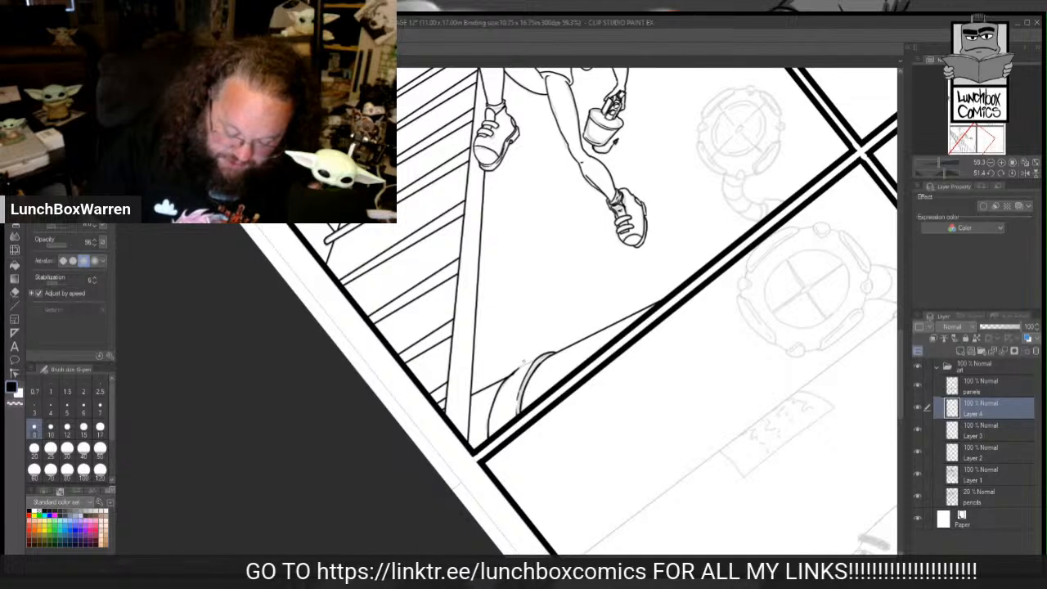
{"action": "left_click_drag", "start_coordinate": [519, 368], "coordinate": [542, 353]}
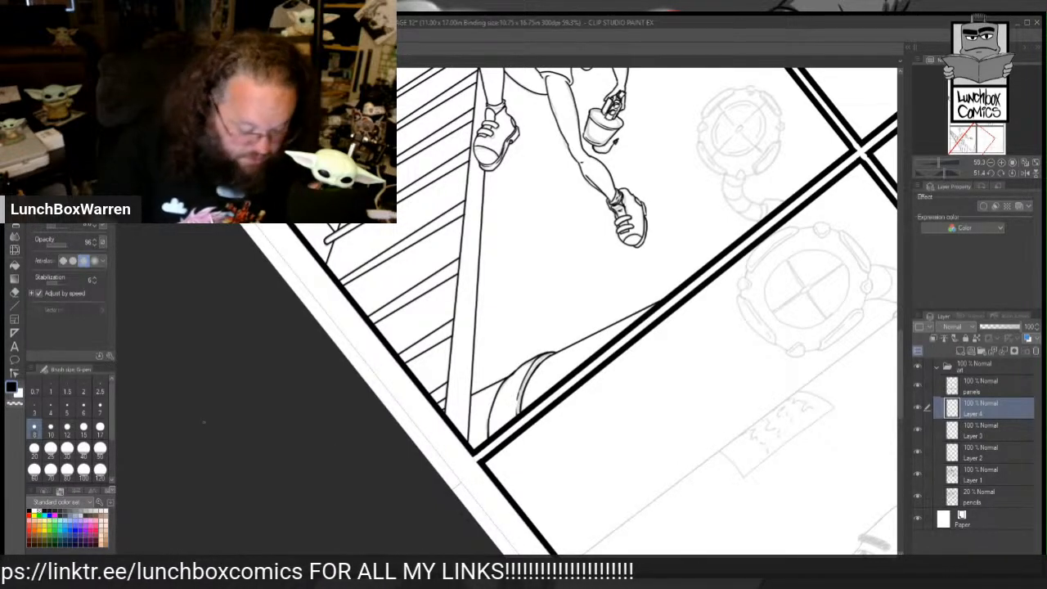
{"action": "key", "text": "e"}
{"action": "left_click_drag", "start_coordinate": [514, 374], "coordinate": [511, 378]}
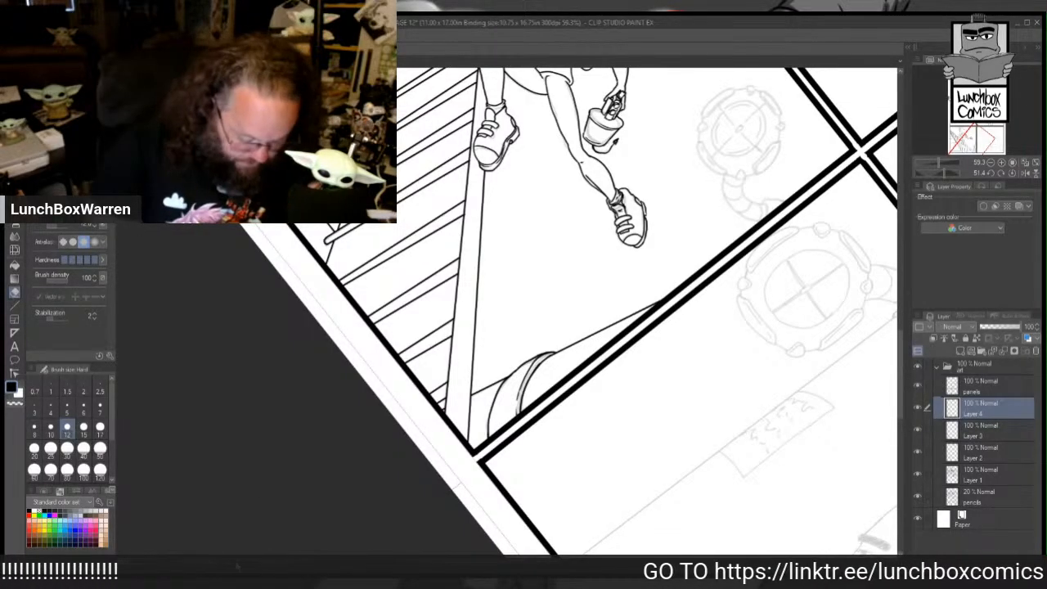
Step: Thicken the upper and lower edges of the handrail by retracing them with long straight lines down to the panel's corner
{"action": "mouse_move", "coordinate": [362, 305]}
{"action": "left_mouse_down"}
{"action": "mouse_move", "coordinate": [399, 408]}
{"action": "mouse_move", "coordinate": [442, 442]}
{"action": "left_mouse_up"}
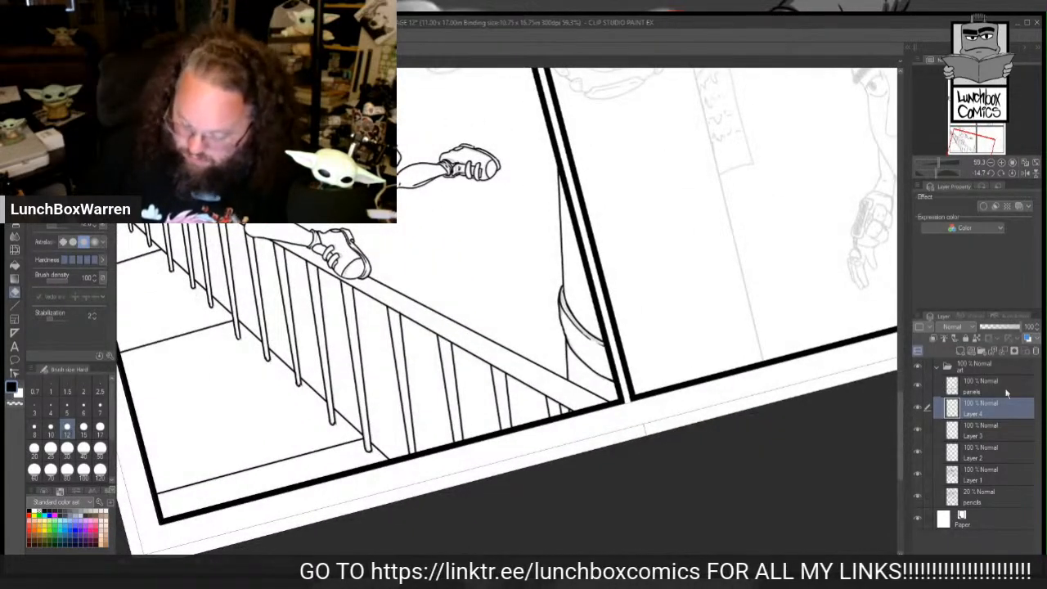
{"action": "left_click", "coordinate": [919, 409]}
{"action": "left_click", "coordinate": [919, 409]}
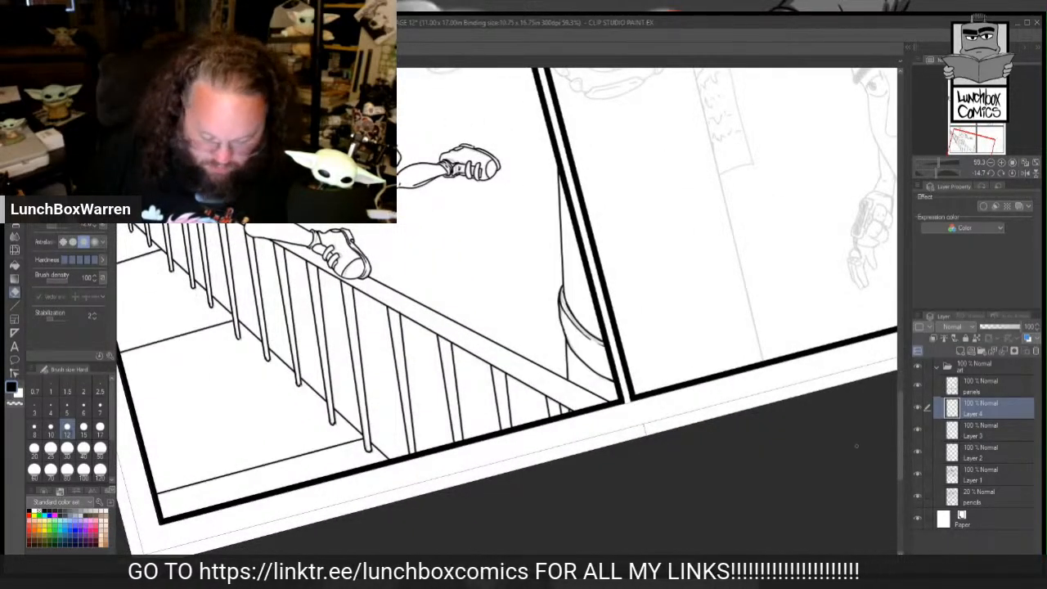
{"action": "left_click_drag", "start_coordinate": [500, 559], "coordinate": [463, 559]}
{"action": "key", "text": "u"}
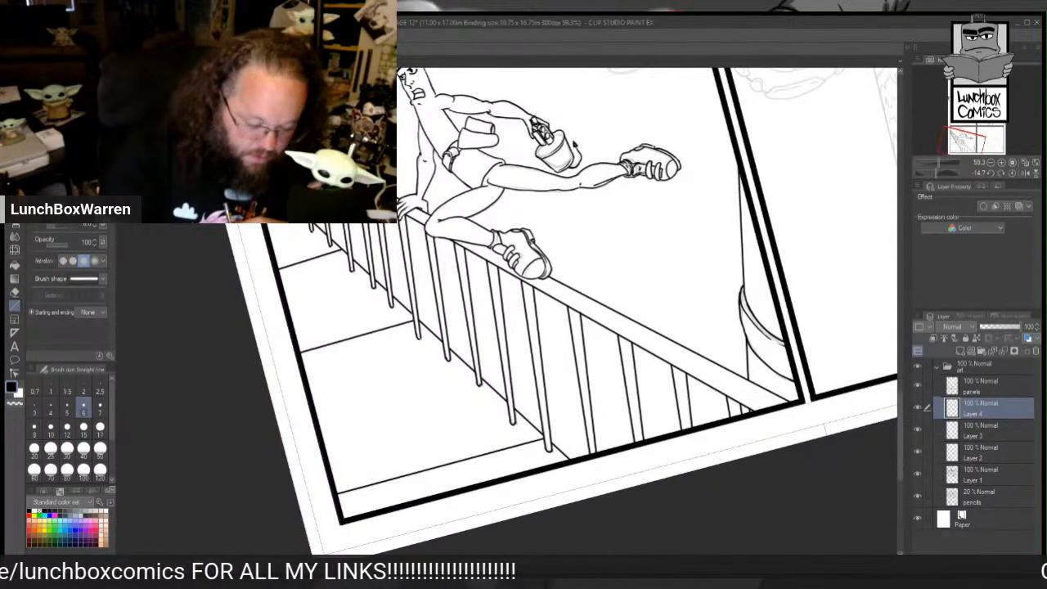
{"action": "mouse_move", "coordinate": [242, 119]}
{"action": "left_mouse_down"}
{"action": "mouse_move", "coordinate": [521, 219]}
{"action": "mouse_move", "coordinate": [794, 403]}
{"action": "left_mouse_up"}
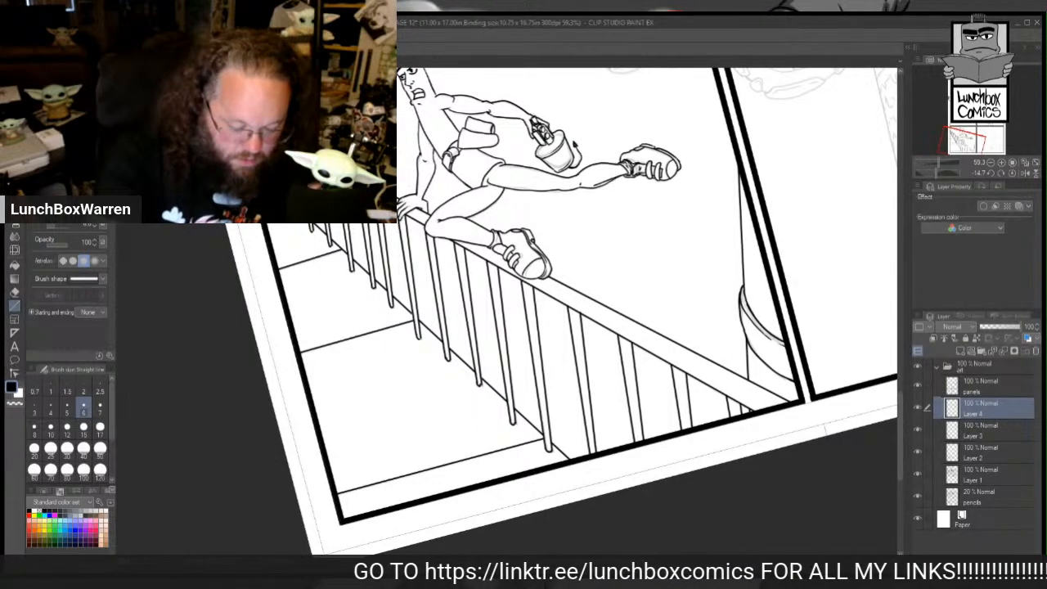
{"action": "left_click_drag", "start_coordinate": [402, 207], "coordinate": [782, 398]}
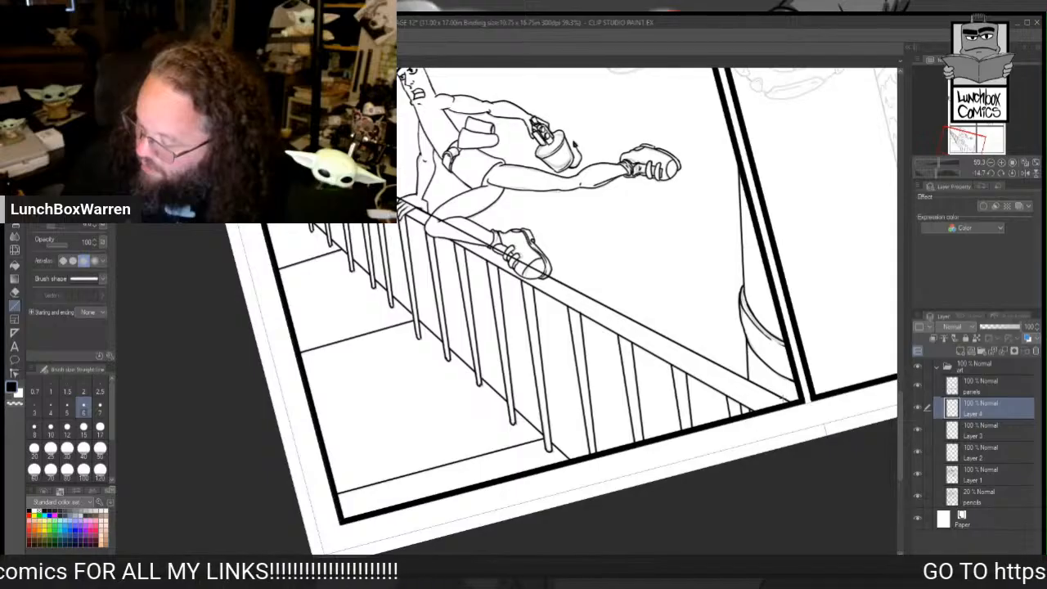
{"action": "left_click_drag", "start_coordinate": [783, 398], "coordinate": [794, 402]}
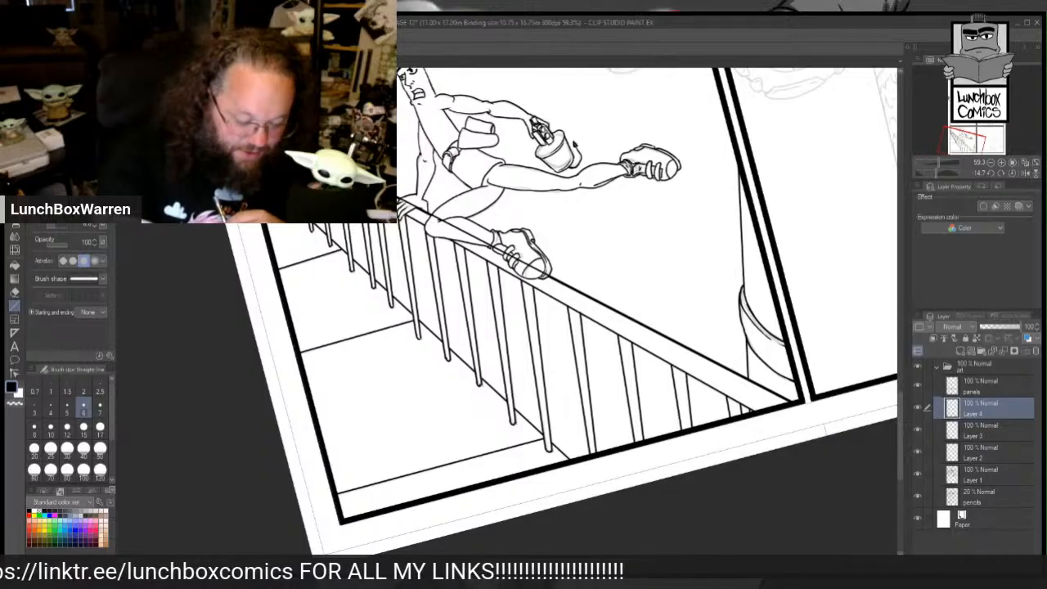
{"action": "left_click_drag", "start_coordinate": [235, 115], "coordinate": [754, 413]}
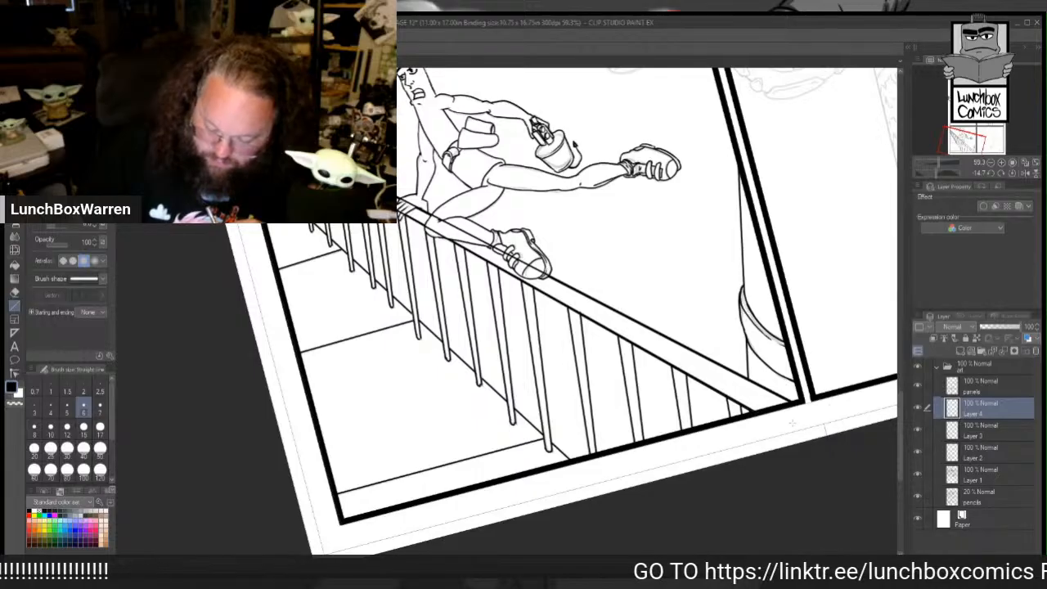
Step: Thicken the last two balusters near the panel's lower-right corner by retracing their sides with straight lines
{"action": "scroll", "coordinate": [756, 490], "scroll_direction": "down", "scroll_amount": 3}
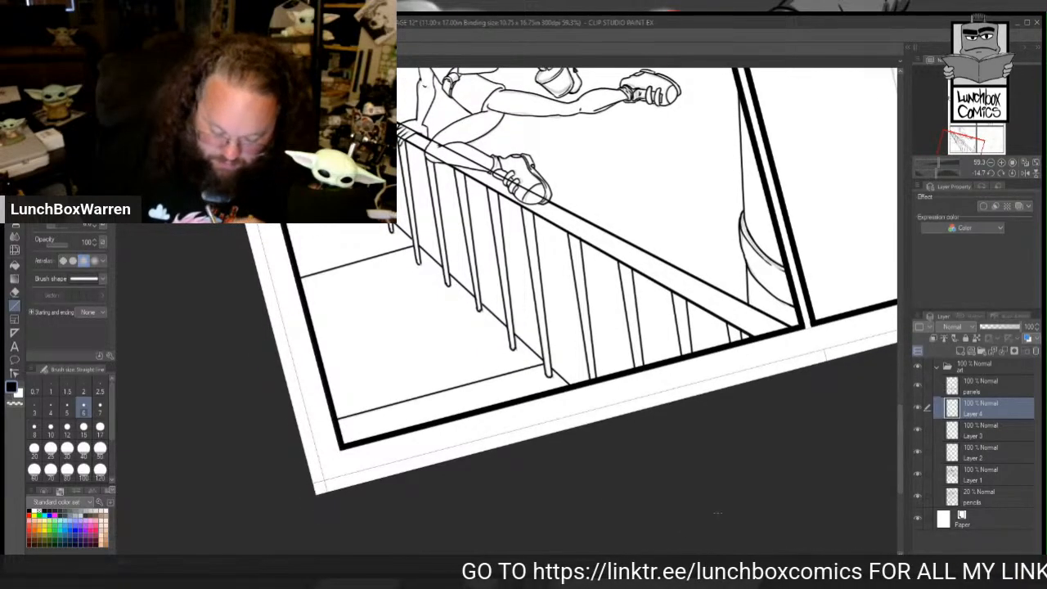
{"action": "scroll", "coordinate": [506, 311], "scroll_direction": "right", "scroll_amount": 5}
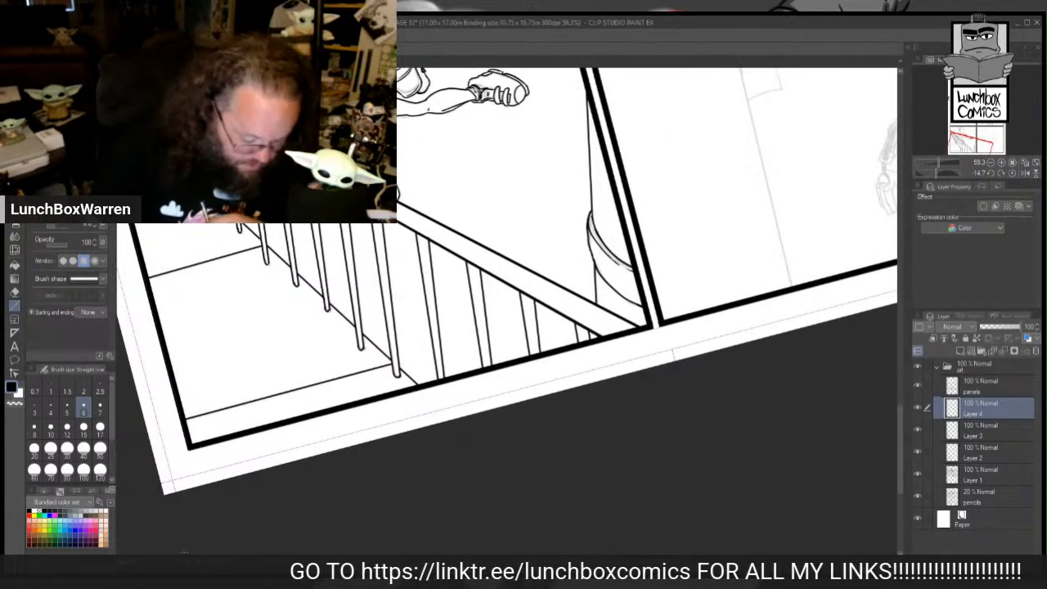
{"action": "key", "text": "ctrl+plus"}
{"action": "key", "text": "ctrl+plus"}
{"action": "key", "text": "ctrl+plus"}
{"action": "key", "text": "ctrl+minus"}
{"action": "key", "text": "ctrl+minus"}
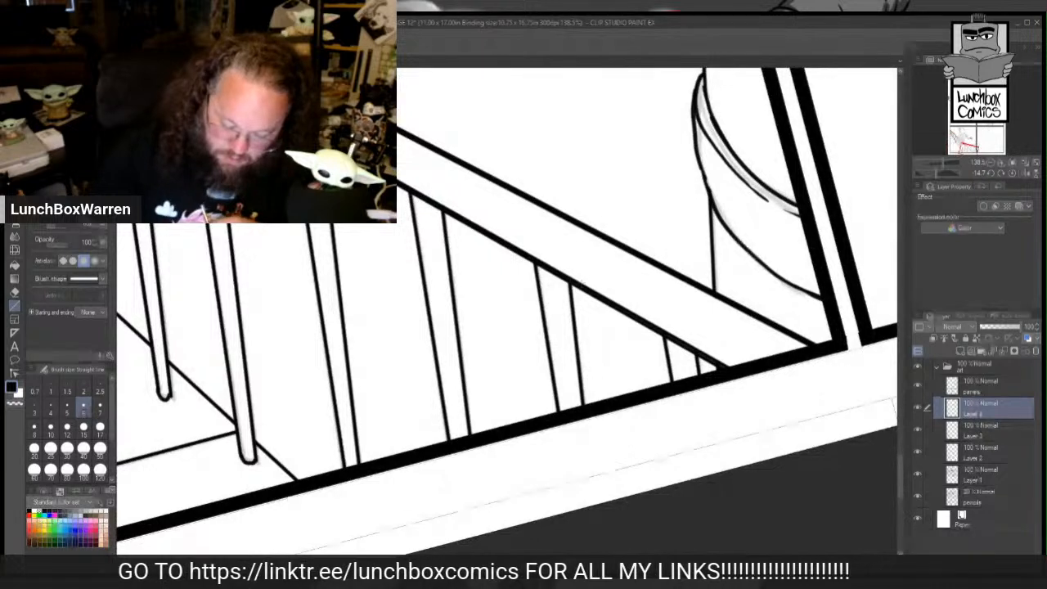
{"action": "left_click_drag", "start_coordinate": [571, 284], "coordinate": [584, 404]}
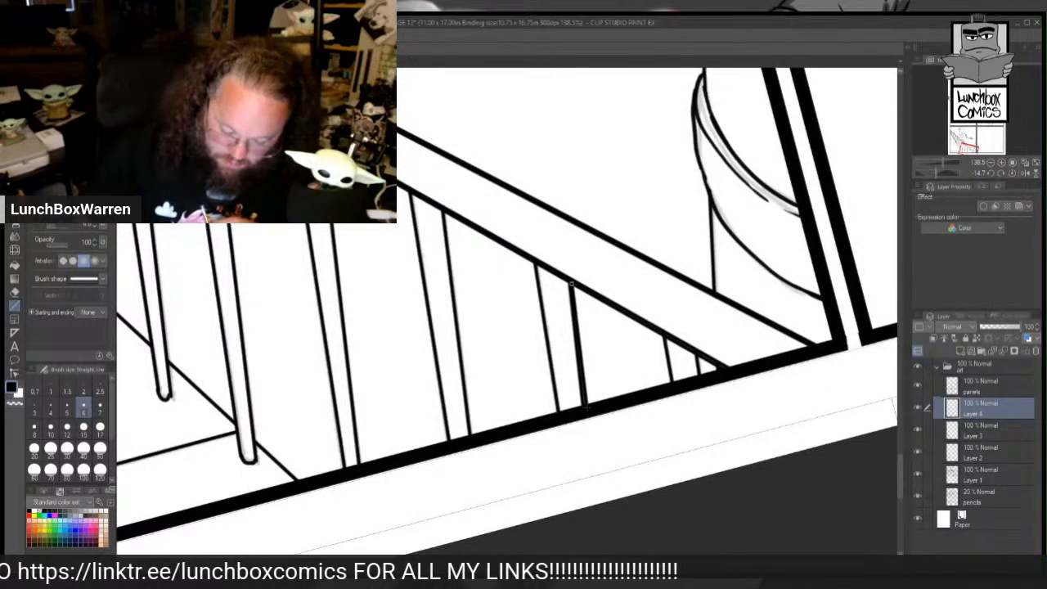
{"action": "left_click_drag", "start_coordinate": [533, 263], "coordinate": [556, 414]}
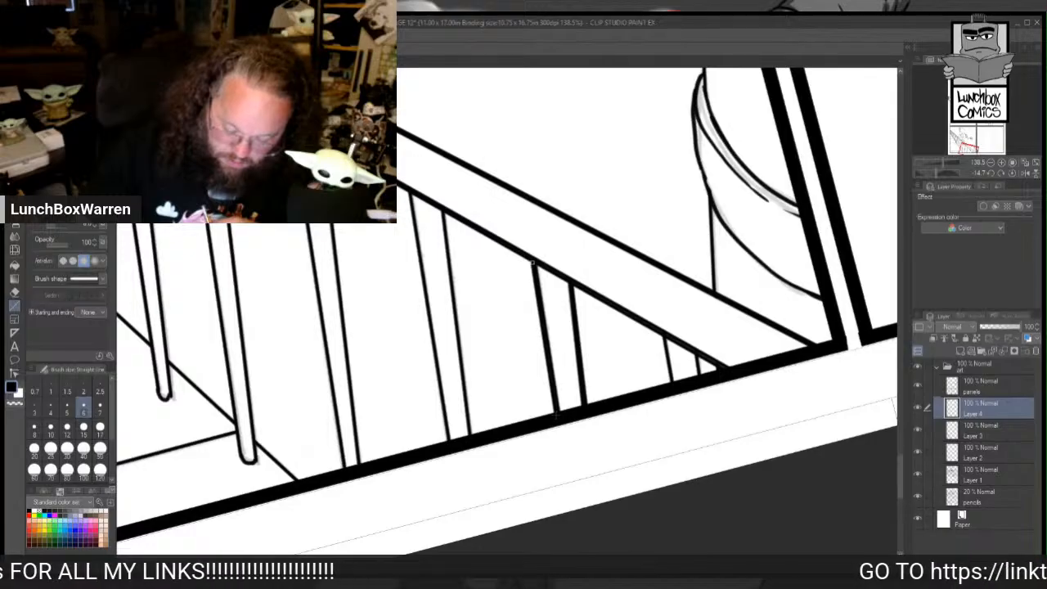
{"action": "mouse_move", "coordinate": [662, 336]}
{"action": "left_mouse_down"}
{"action": "mouse_move", "coordinate": [671, 382]}
{"action": "mouse_move", "coordinate": [703, 379]}
{"action": "left_mouse_up"}
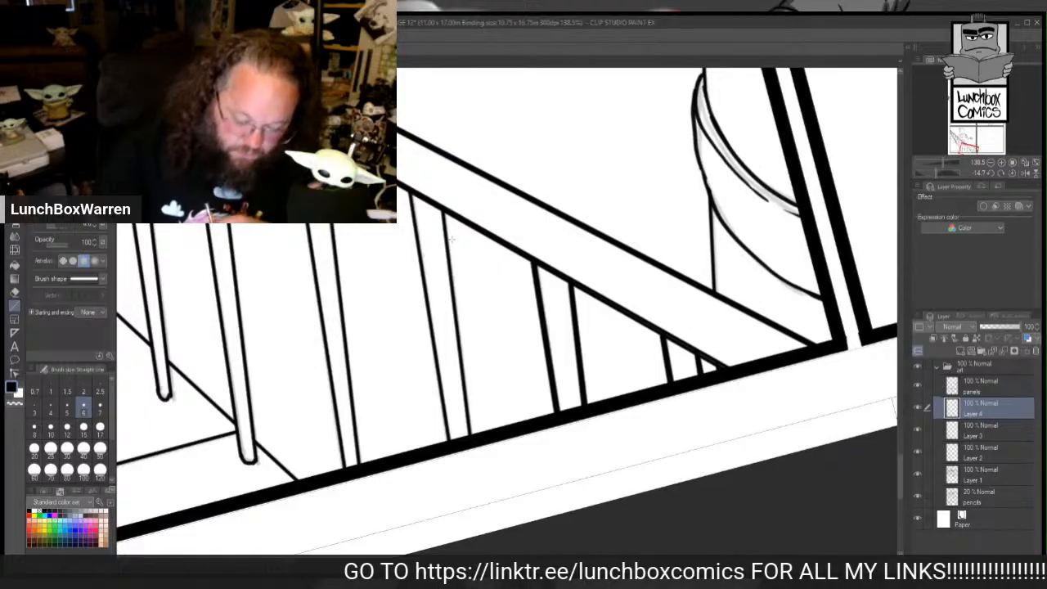
Step: Retrace both sides of the next two balusters that reach the bottom panel border with heavier straight lines
{"action": "mouse_move", "coordinate": [444, 214]}
{"action": "left_mouse_down"}
{"action": "mouse_move", "coordinate": [472, 438]}
{"action": "mouse_move", "coordinate": [443, 211]}
{"action": "left_mouse_up"}
{"action": "left_click_drag", "start_coordinate": [447, 443], "coordinate": [407, 190]}
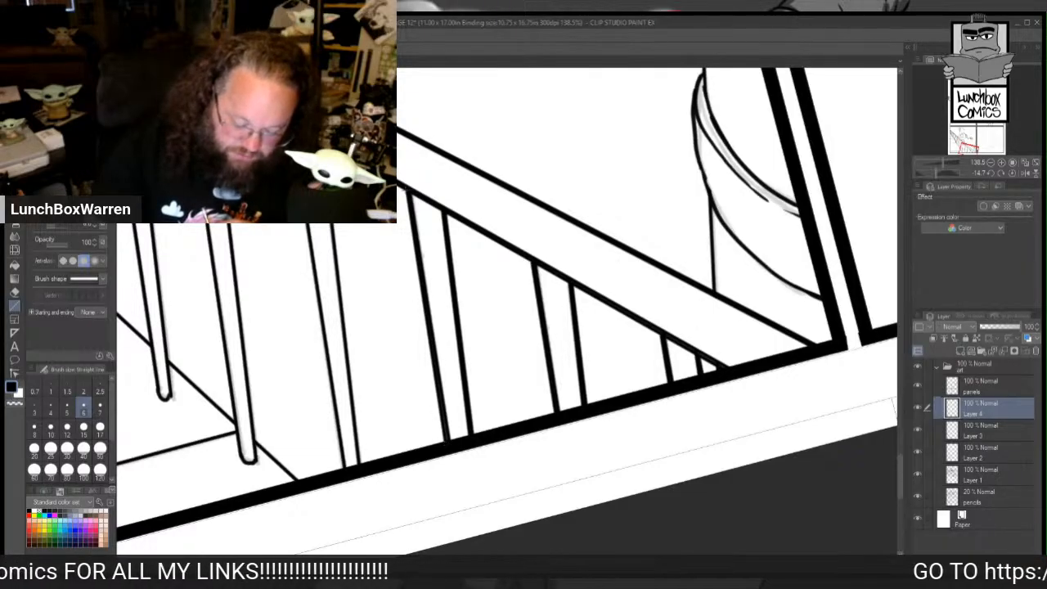
{"action": "left_click_drag", "start_coordinate": [360, 466], "coordinate": [332, 195]}
{"action": "left_click_drag", "start_coordinate": [342, 470], "coordinate": [302, 196]}
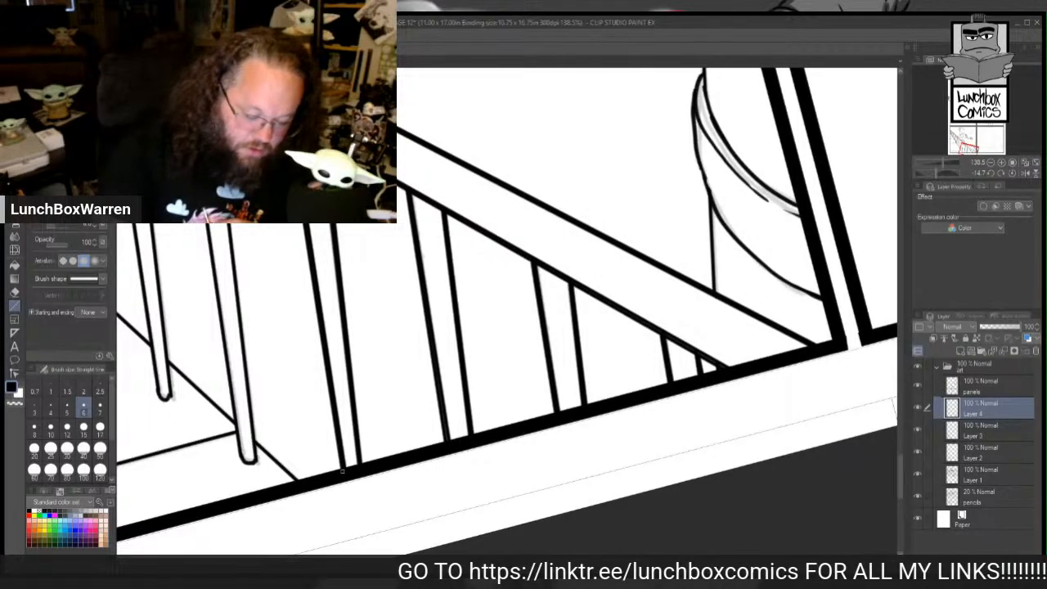
Step: Thicken the stairs' diagonal edge between the lowest balusters and the bottom panel border with straight lines
{"action": "left_click_drag", "start_coordinate": [254, 441], "coordinate": [302, 485]}
{"action": "left_click_drag", "start_coordinate": [254, 438], "coordinate": [306, 483]}
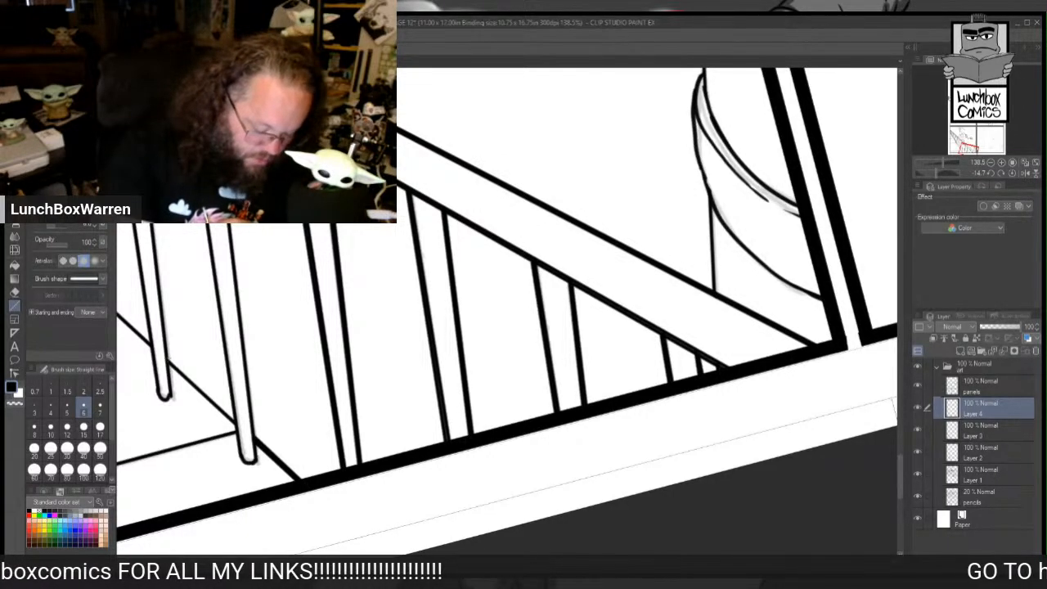
{"action": "left_click_drag", "start_coordinate": [167, 359], "coordinate": [236, 421]}
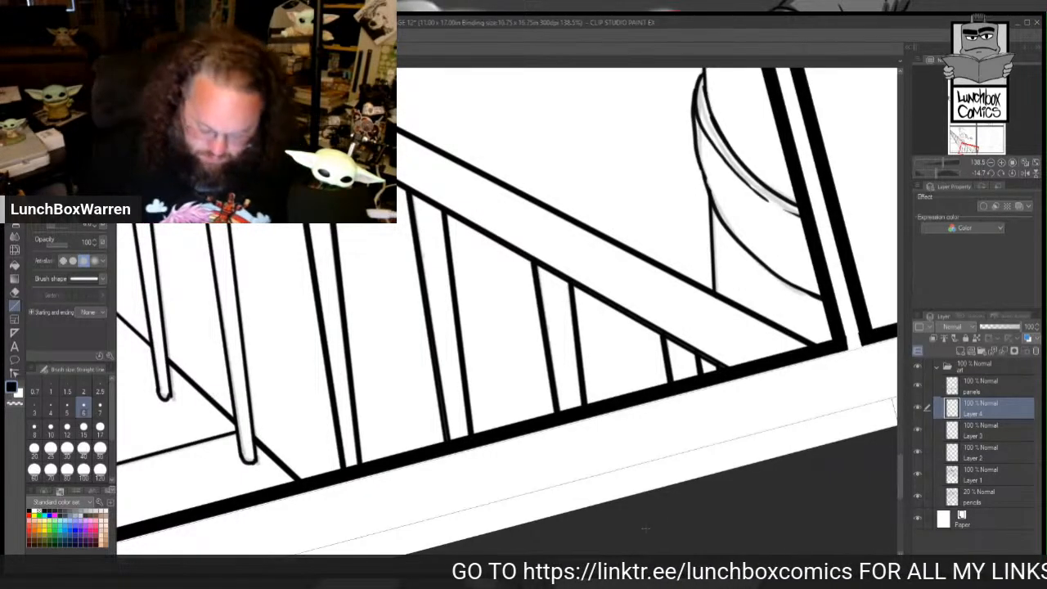
Step: Retrace the sides of the two lowest round-ended balusters up to the handrail with heavier straight lines
{"action": "mouse_move", "coordinate": [466, 560]}
{"action": "left_mouse_down"}
{"action": "mouse_move", "coordinate": [400, 559]}
{"action": "mouse_move", "coordinate": [429, 559]}
{"action": "left_mouse_up"}
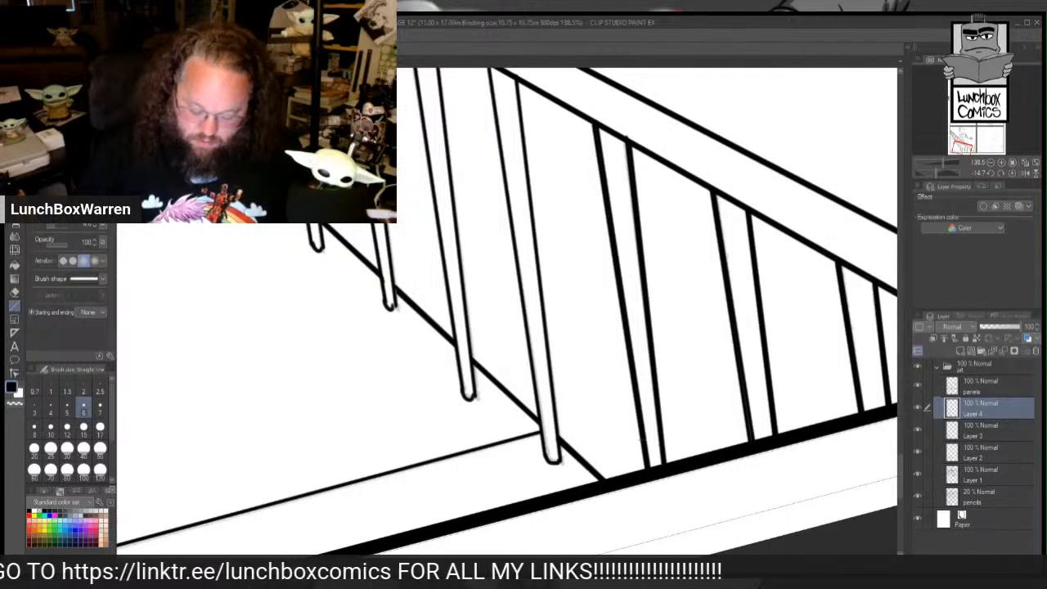
{"action": "mouse_move", "coordinate": [560, 439]}
{"action": "left_mouse_down"}
{"action": "mouse_move", "coordinate": [542, 171]}
{"action": "mouse_move", "coordinate": [518, 82]}
{"action": "left_mouse_up"}
{"action": "mouse_move", "coordinate": [536, 418]}
{"action": "left_mouse_down"}
{"action": "mouse_move", "coordinate": [483, 71]}
{"action": "mouse_move", "coordinate": [486, 103]}
{"action": "mouse_move", "coordinate": [487, 87]}
{"action": "left_mouse_up"}
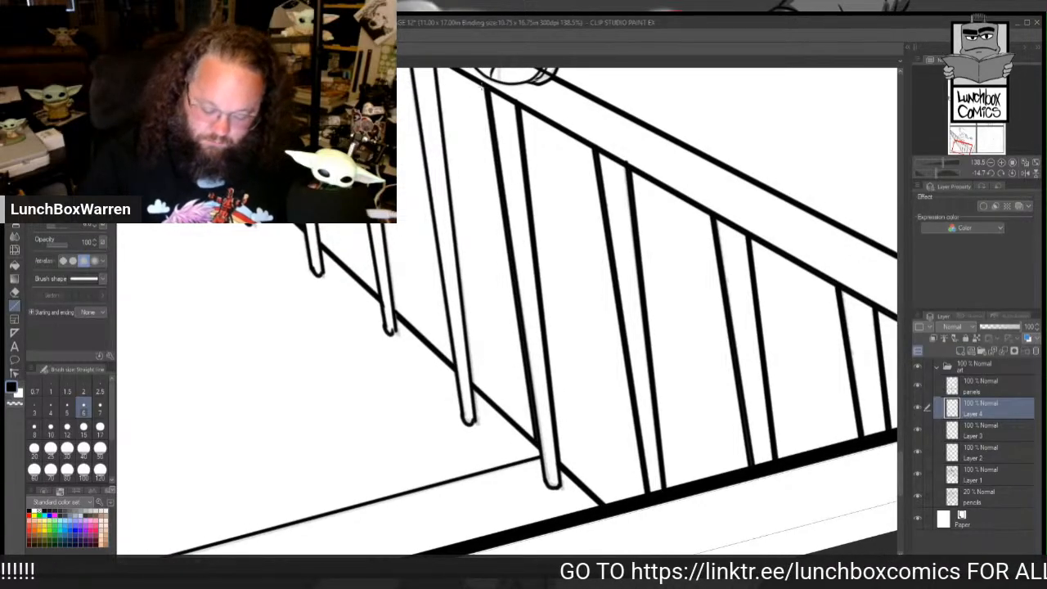
{"action": "mouse_move", "coordinate": [474, 384]}
{"action": "left_mouse_down"}
{"action": "mouse_move", "coordinate": [439, 66]}
{"action": "mouse_move", "coordinate": [436, 92]}
{"action": "left_mouse_up"}
{"action": "left_click_drag", "start_coordinate": [456, 396], "coordinate": [400, 73]}
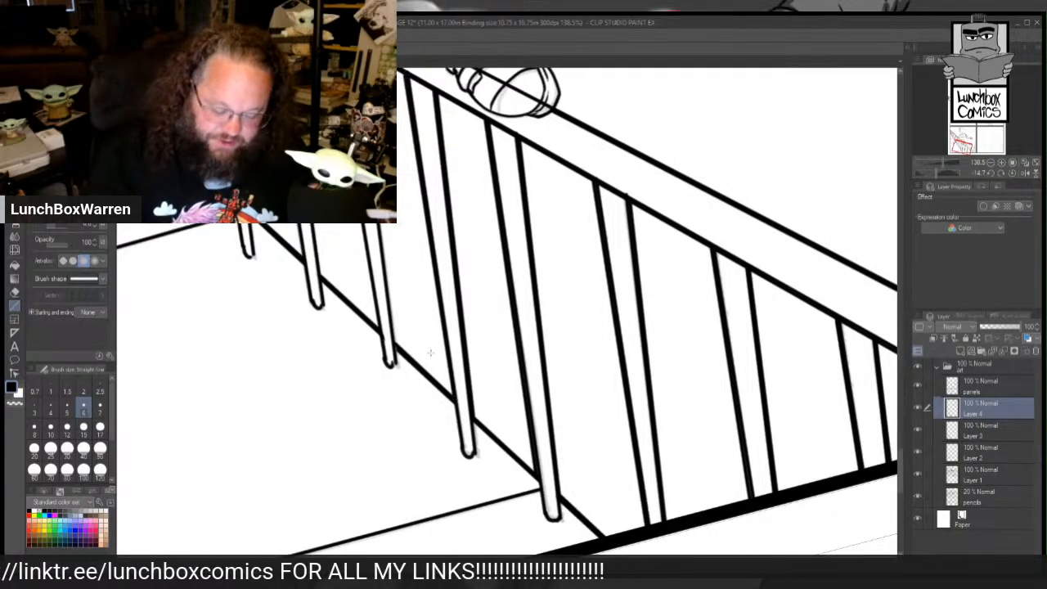
Step: Retrace the sides of the next balusters up the staircase to the handrail with heavier straight lines
{"action": "left_click_drag", "start_coordinate": [900, 460], "coordinate": [900, 451]}
{"action": "left_click_drag", "start_coordinate": [396, 415], "coordinate": [362, 120]}
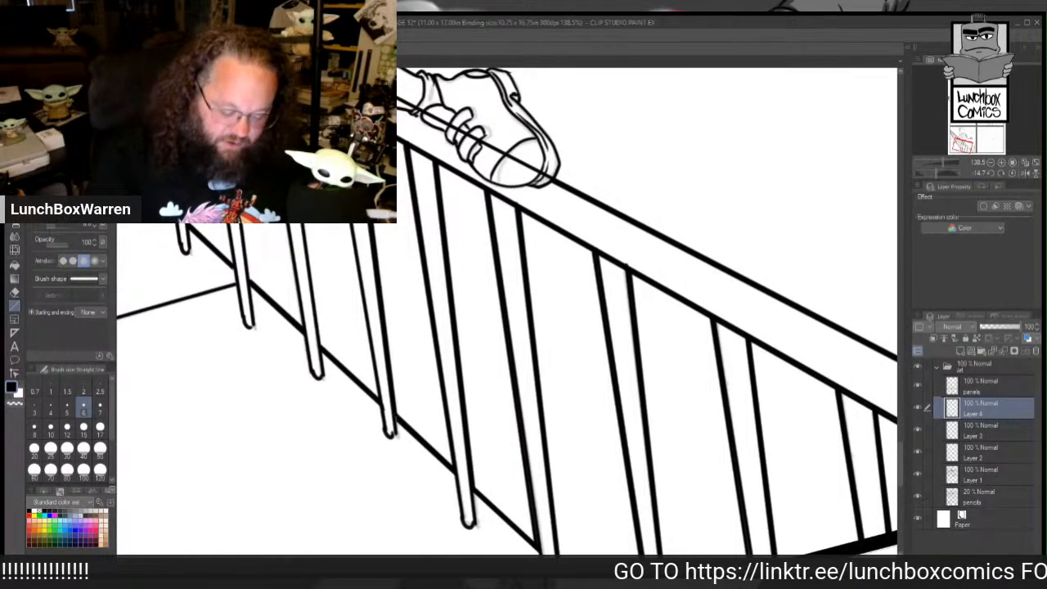
{"action": "left_click_drag", "start_coordinate": [381, 403], "coordinate": [333, 112]}
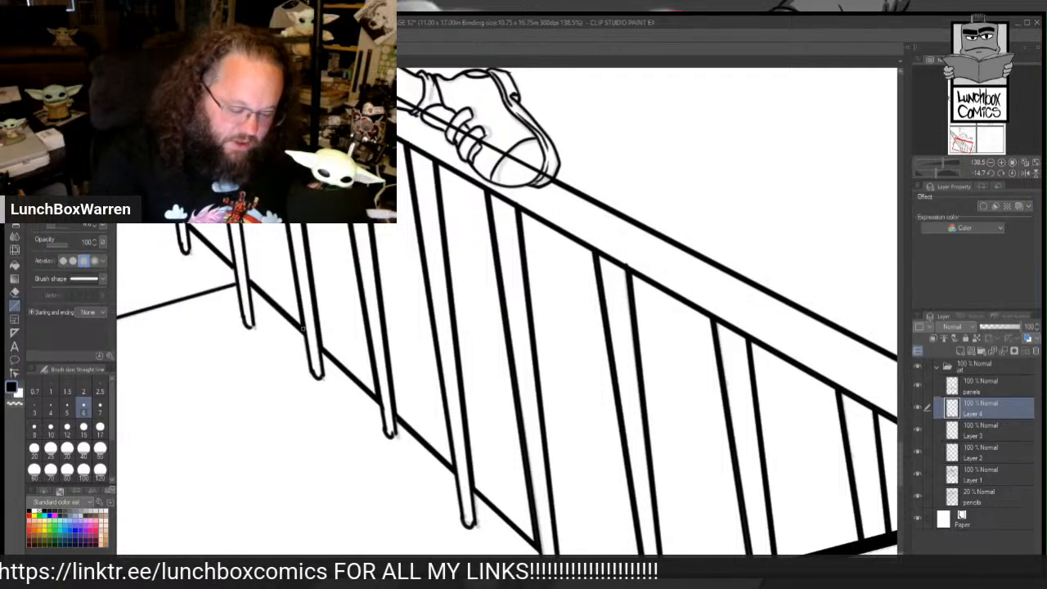
{"action": "left_click_drag", "start_coordinate": [302, 329], "coordinate": [263, 99]}
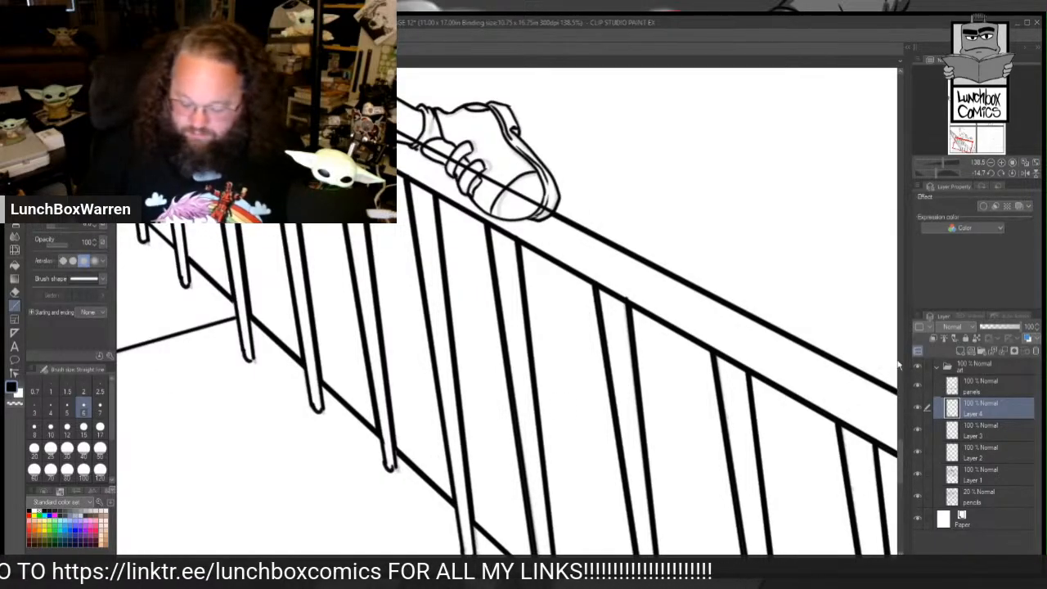
Step: Thicken the sides of the upper balusters, from below the gripping hand toward the panel's left border, with straight lines
{"action": "scroll", "coordinate": [900, 357], "scroll_direction": "up", "scroll_amount": 5}
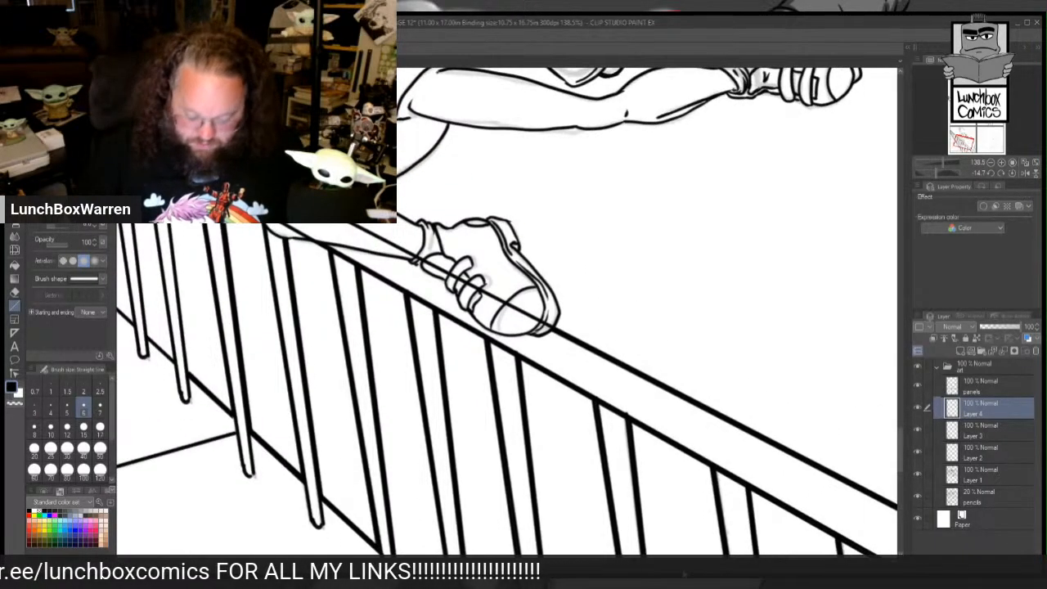
{"action": "left_click_drag", "start_coordinate": [499, 558], "coordinate": [440, 558]}
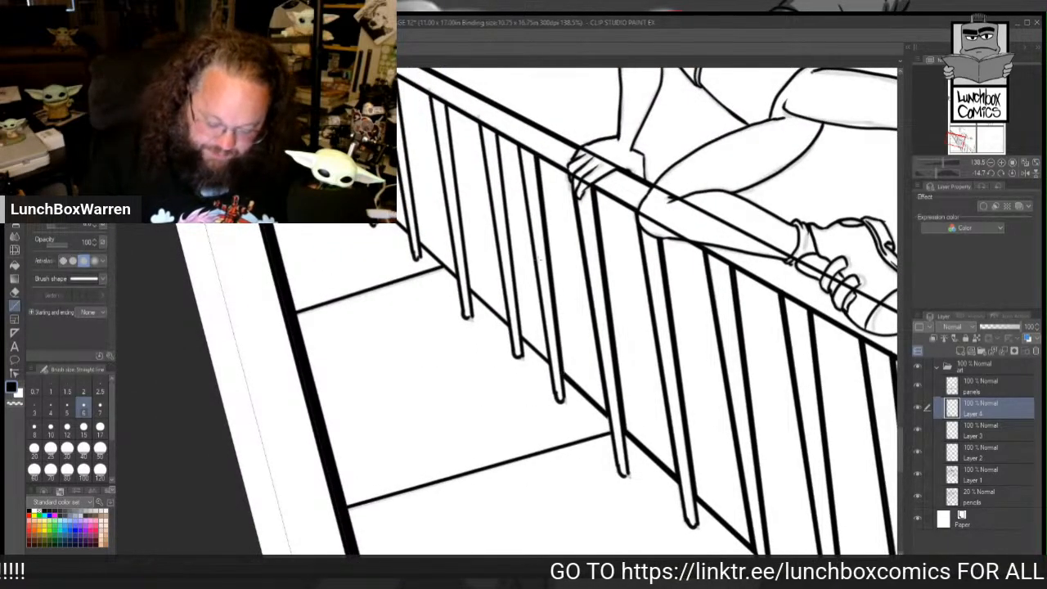
{"action": "left_click_drag", "start_coordinate": [547, 358], "coordinate": [518, 142]}
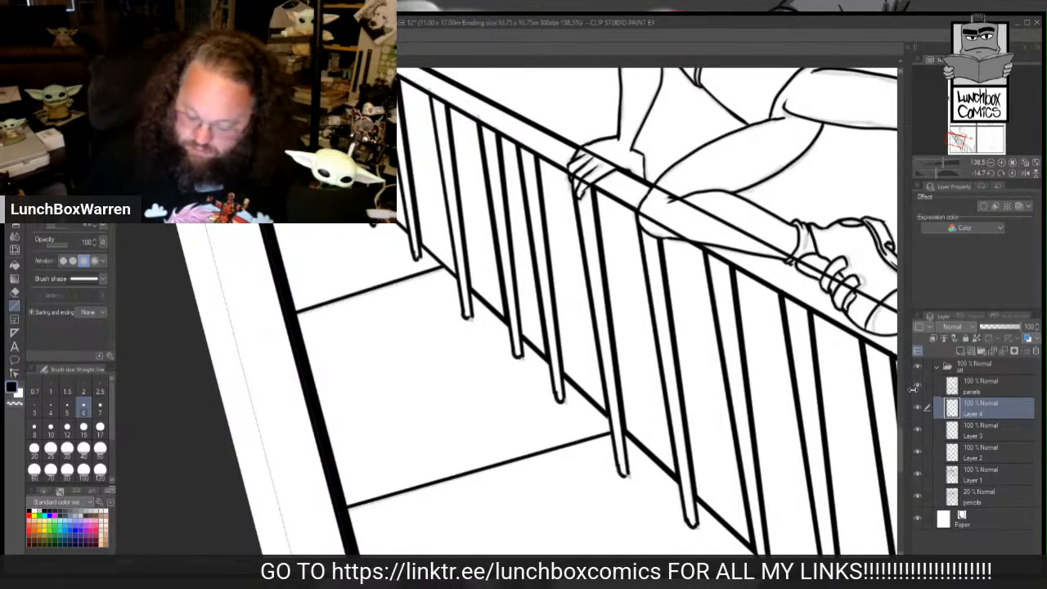
{"action": "left_click_drag", "start_coordinate": [899, 444], "coordinate": [898, 427]}
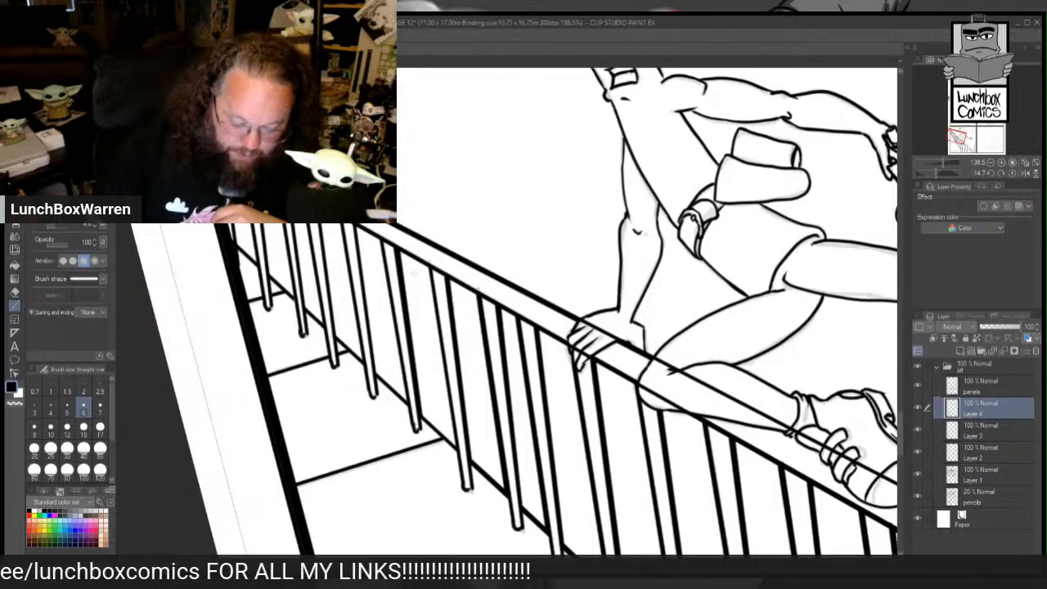
{"action": "left_click_drag", "start_coordinate": [380, 239], "coordinate": [409, 402]}
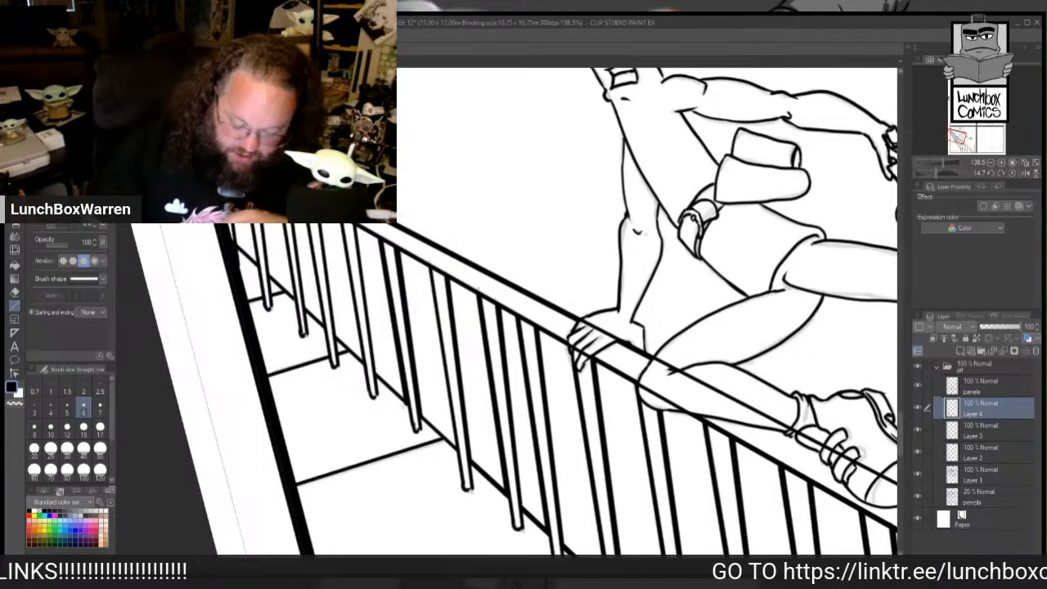
Step: Merge Layer 4 down into Layer 3 and erase the railing lines crossing the character's hand, bent leg and shoe
{"action": "left_click_drag", "start_coordinate": [352, 559], "coordinate": [401, 560]}
{"action": "left_click", "coordinate": [919, 409]}
{"action": "left_click", "coordinate": [919, 409]}
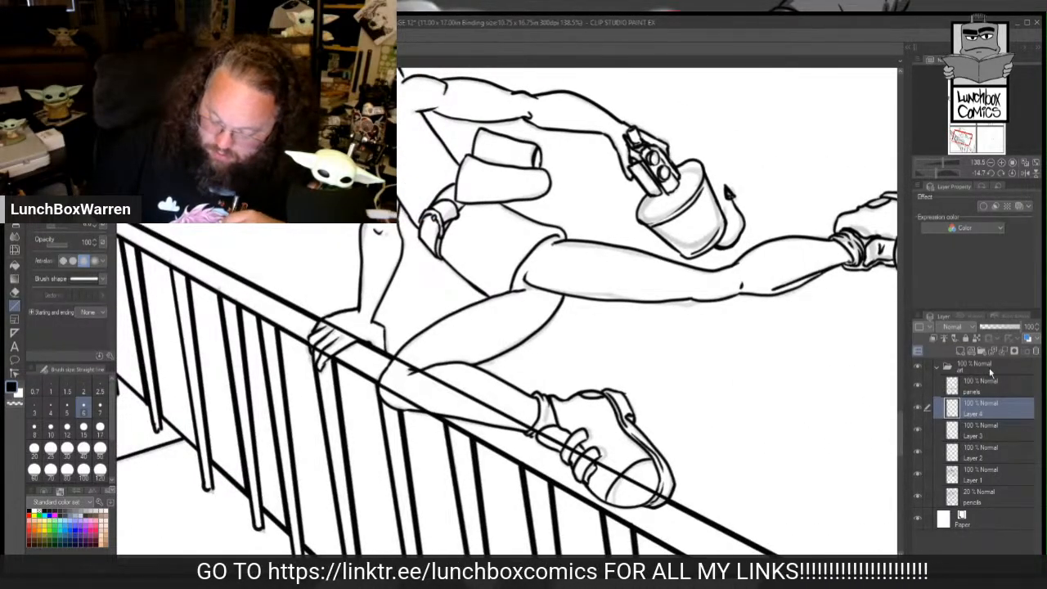
{"action": "left_click", "coordinate": [917, 430]}
{"action": "left_click", "coordinate": [917, 430]}
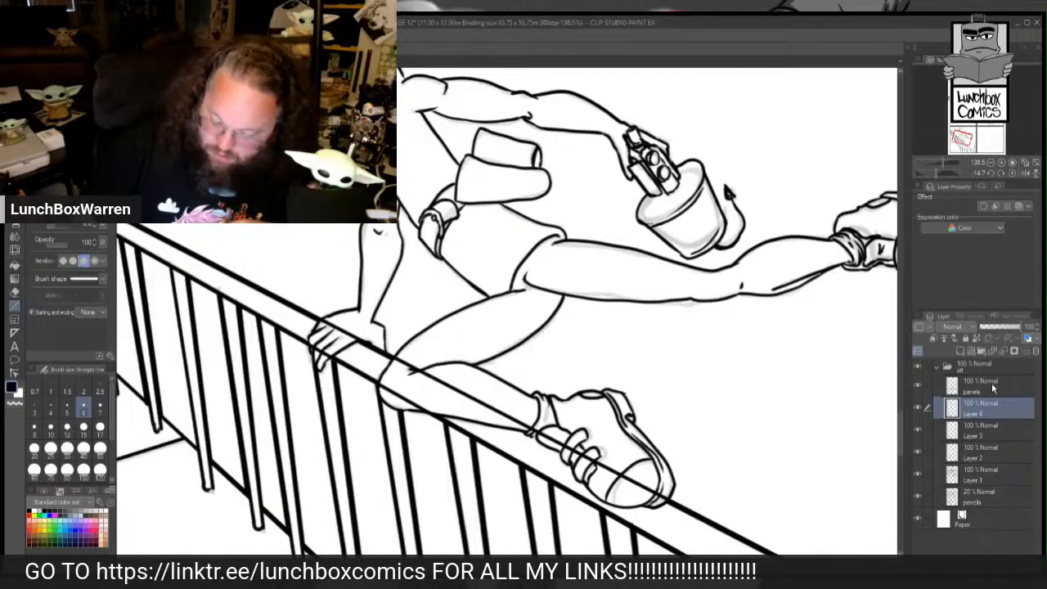
{"action": "left_click", "coordinate": [1002, 347]}
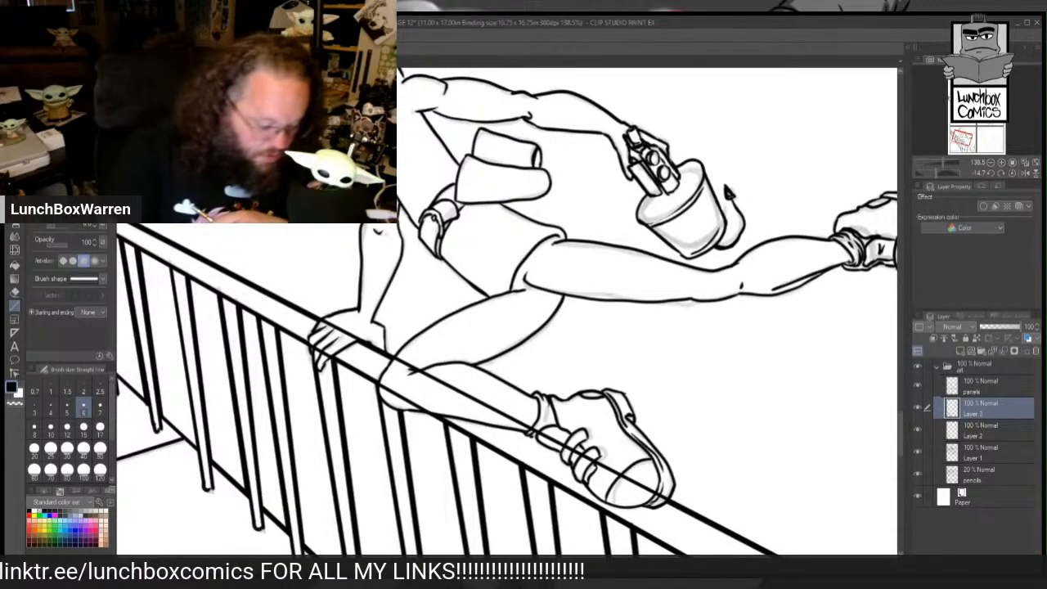
{"action": "left_click", "coordinate": [15, 292]}
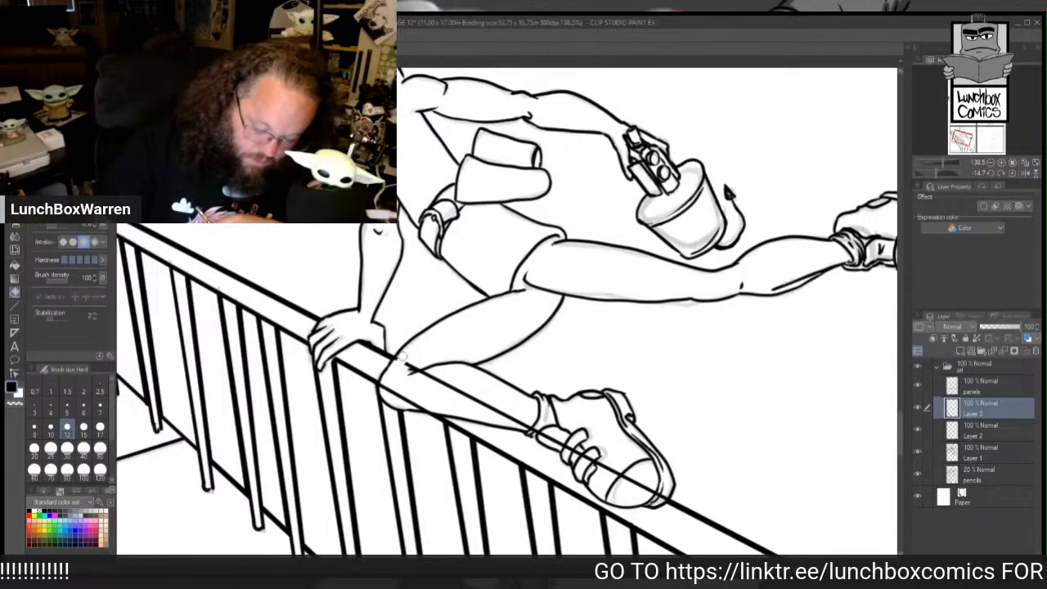
{"action": "mouse_move", "coordinate": [391, 369]}
{"action": "left_mouse_down"}
{"action": "mouse_move", "coordinate": [417, 406]}
{"action": "mouse_move", "coordinate": [419, 368]}
{"action": "mouse_move", "coordinate": [509, 406]}
{"action": "mouse_move", "coordinate": [523, 426]}
{"action": "mouse_move", "coordinate": [511, 417]}
{"action": "mouse_move", "coordinate": [634, 486]}
{"action": "mouse_move", "coordinate": [667, 488]}
{"action": "left_mouse_up"}
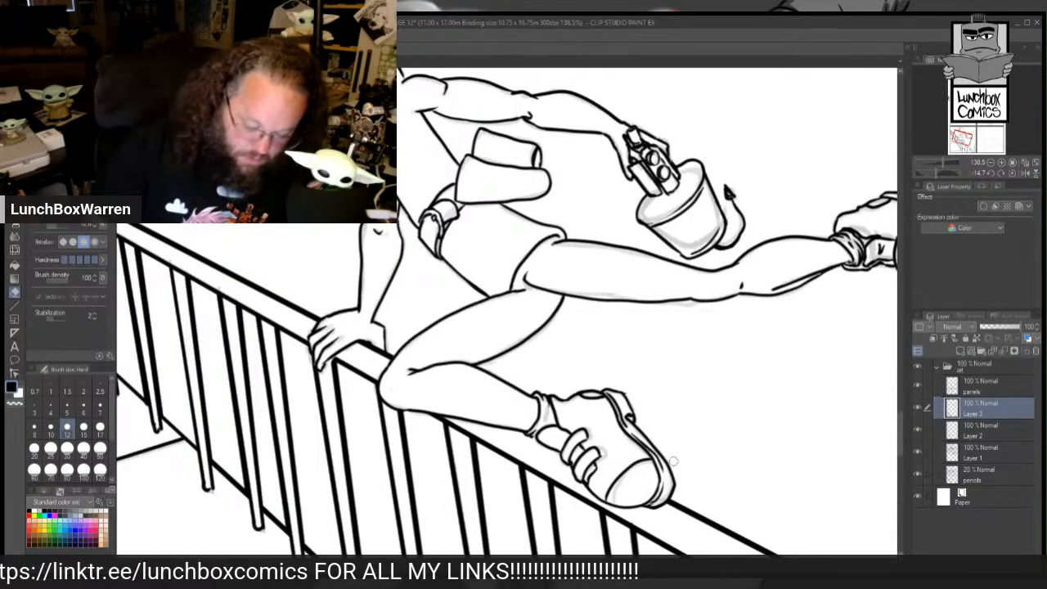
Step: Thicken the outlines of the supporting arm, wrist and gripping hand with the pen at size 6
{"action": "key", "text": "p"}
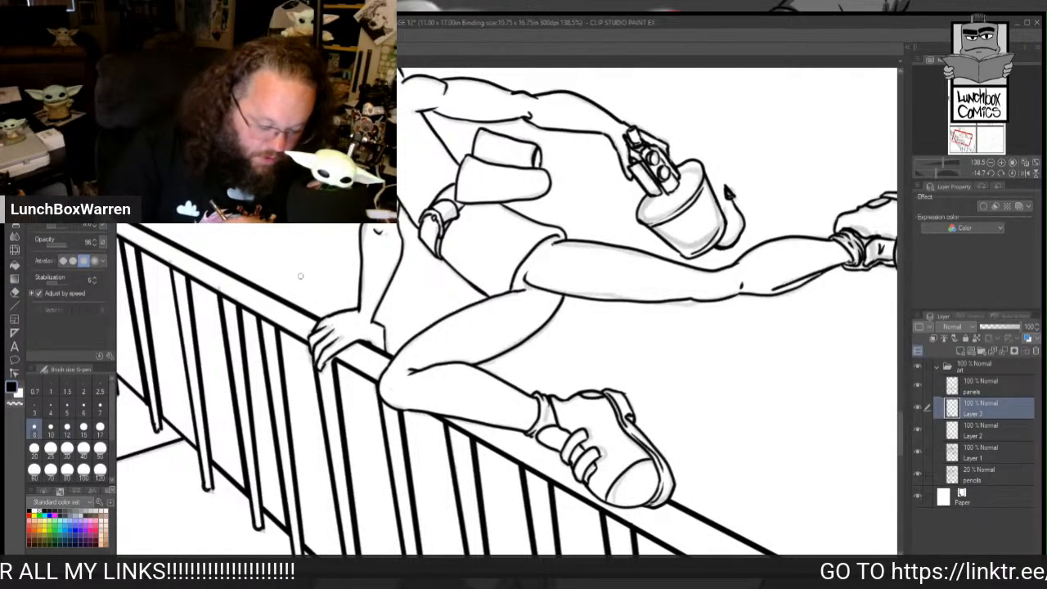
{"action": "left_click", "coordinate": [83, 407]}
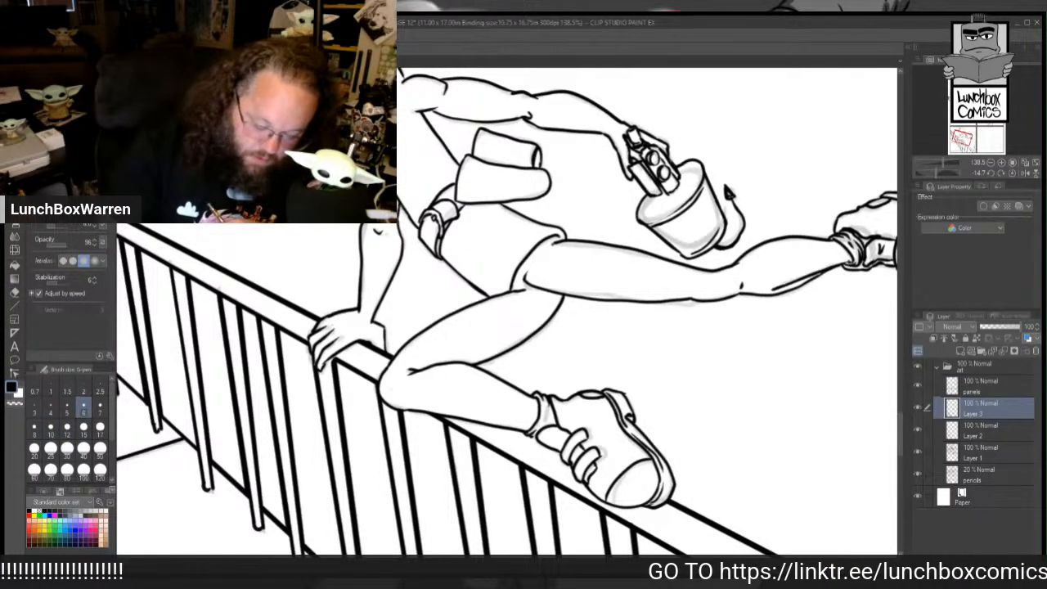
{"action": "mouse_move", "coordinate": [398, 213]}
{"action": "left_mouse_down"}
{"action": "mouse_move", "coordinate": [404, 255]}
{"action": "mouse_move", "coordinate": [372, 321]}
{"action": "left_mouse_up"}
{"action": "mouse_move", "coordinate": [393, 284]}
{"action": "left_mouse_down"}
{"action": "mouse_move", "coordinate": [373, 320]}
{"action": "mouse_move", "coordinate": [359, 308]}
{"action": "left_mouse_up"}
{"action": "left_click_drag", "start_coordinate": [360, 269], "coordinate": [358, 296]}
{"action": "mouse_move", "coordinate": [361, 235]}
{"action": "left_mouse_down"}
{"action": "mouse_move", "coordinate": [359, 270]}
{"action": "mouse_move", "coordinate": [359, 247]}
{"action": "left_mouse_up"}
{"action": "left_click_drag", "start_coordinate": [361, 225], "coordinate": [359, 245]}
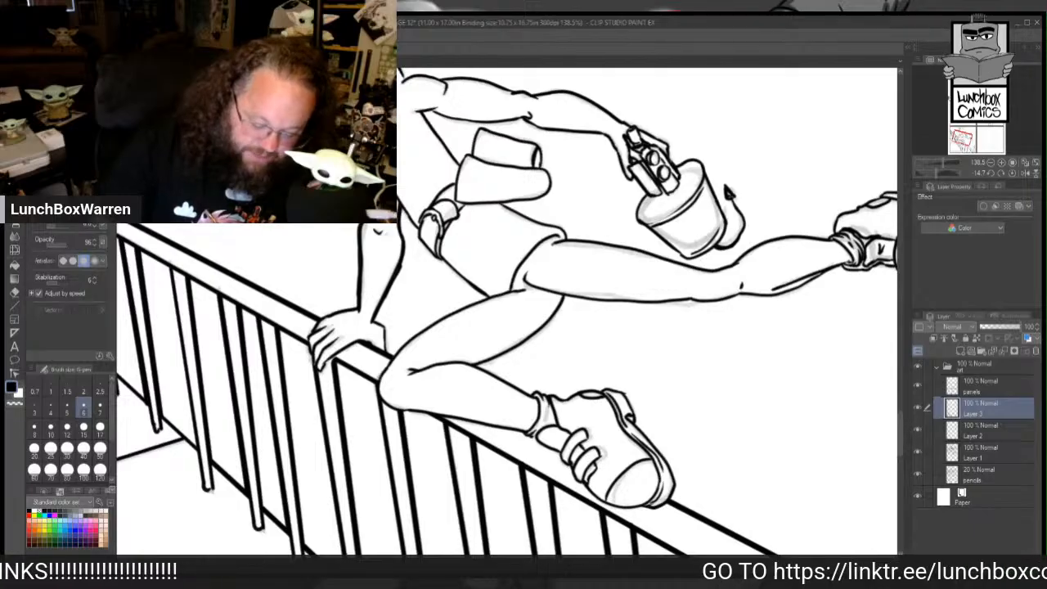
{"action": "mouse_move", "coordinate": [371, 318]}
{"action": "left_mouse_down"}
{"action": "mouse_move", "coordinate": [386, 328]}
{"action": "mouse_move", "coordinate": [384, 343]}
{"action": "left_mouse_up"}
{"action": "left_click_drag", "start_coordinate": [384, 337], "coordinate": [383, 350]}
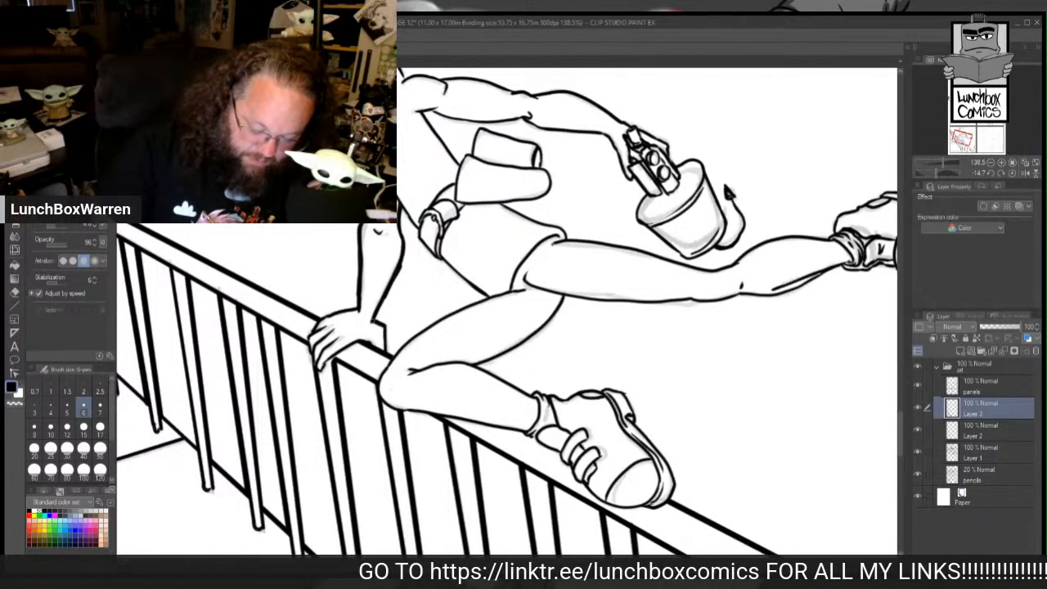
{"action": "mouse_move", "coordinate": [358, 306]}
{"action": "left_mouse_down"}
{"action": "mouse_move", "coordinate": [311, 334]}
{"action": "mouse_move", "coordinate": [318, 370]}
{"action": "mouse_move", "coordinate": [346, 349]}
{"action": "left_mouse_up"}
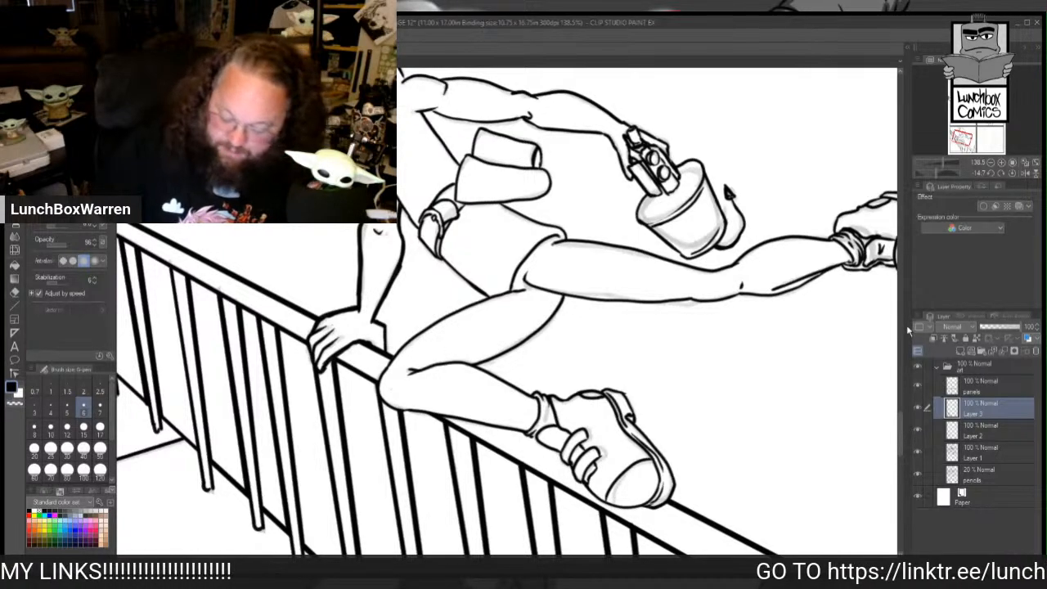
Step: Thicken the side outlines of the character's shorts from the belt to the hem
{"action": "scroll", "coordinate": [898, 306], "scroll_direction": "down", "scroll_amount": 3}
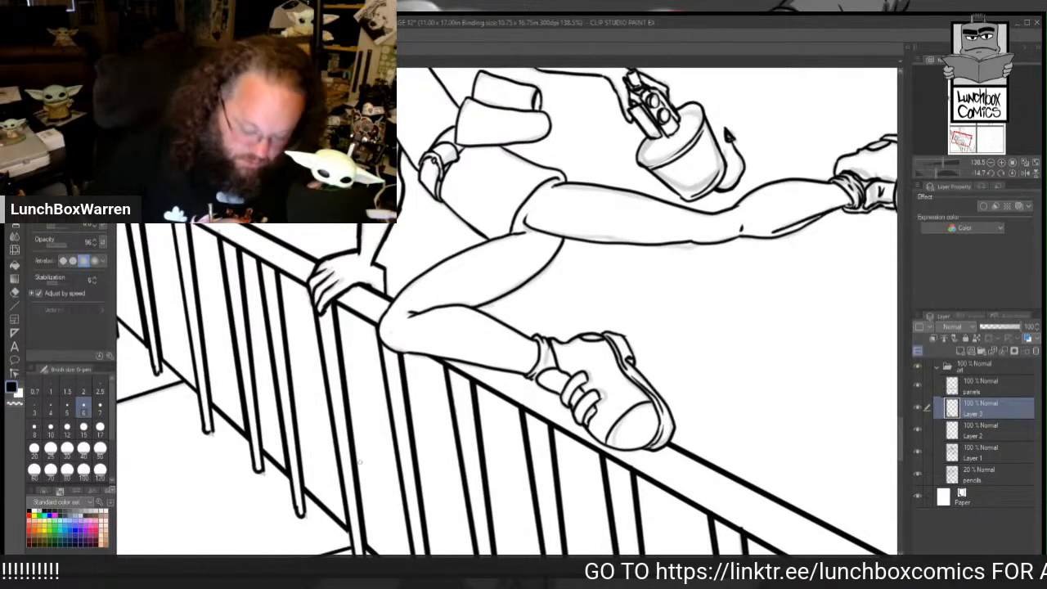
{"action": "mouse_move", "coordinate": [478, 225]}
{"action": "left_mouse_down"}
{"action": "mouse_move", "coordinate": [496, 221]}
{"action": "mouse_move", "coordinate": [559, 248]}
{"action": "mouse_move", "coordinate": [569, 198]}
{"action": "left_mouse_up"}
{"action": "mouse_move", "coordinate": [561, 234]}
{"action": "left_mouse_down"}
{"action": "mouse_move", "coordinate": [572, 170]}
{"action": "mouse_move", "coordinate": [590, 139]}
{"action": "left_mouse_up"}
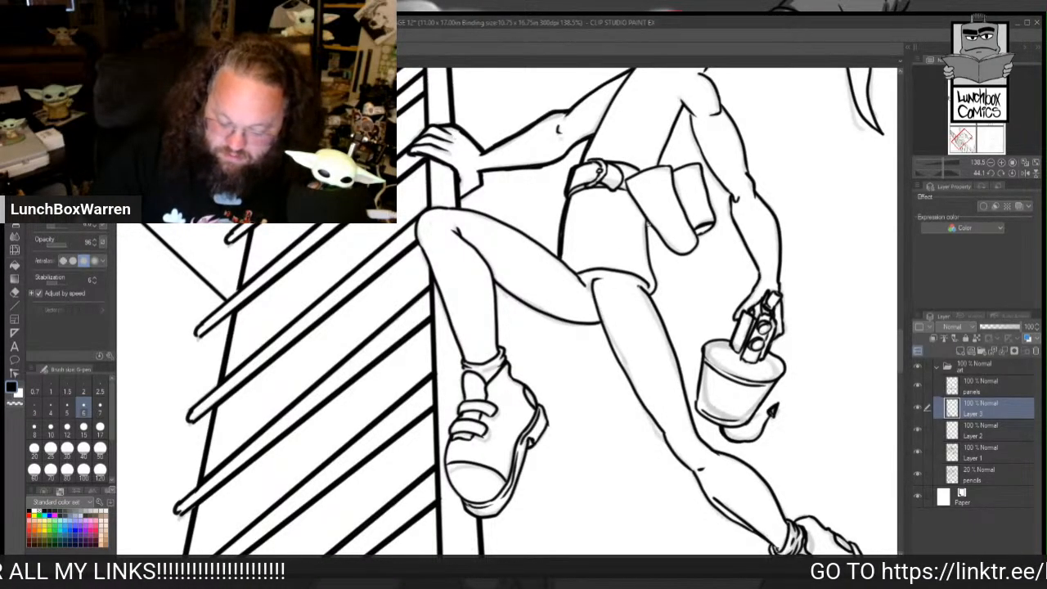
{"action": "left_click_drag", "start_coordinate": [646, 221], "coordinate": [654, 299]}
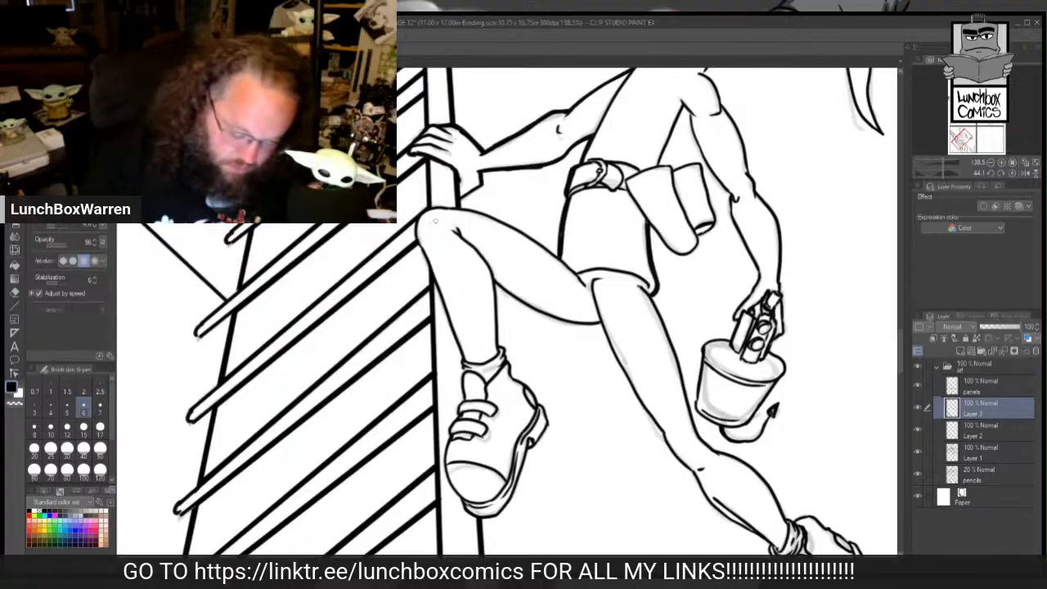
Step: Thicken the bent leg's outline along the thigh, the lower leg and down to the ankle
{"action": "left_click_drag", "start_coordinate": [460, 390], "coordinate": [587, 355]}
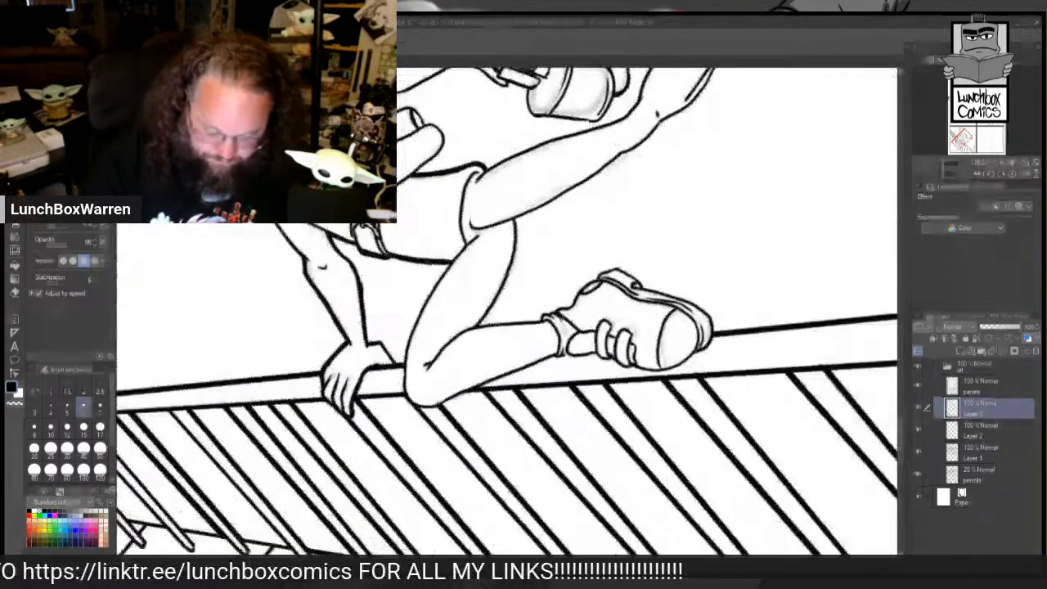
{"action": "mouse_move", "coordinate": [452, 262]}
{"action": "left_mouse_down"}
{"action": "mouse_move", "coordinate": [420, 311]}
{"action": "mouse_move", "coordinate": [401, 388]}
{"action": "mouse_move", "coordinate": [450, 399]}
{"action": "mouse_move", "coordinate": [554, 354]}
{"action": "left_mouse_up"}
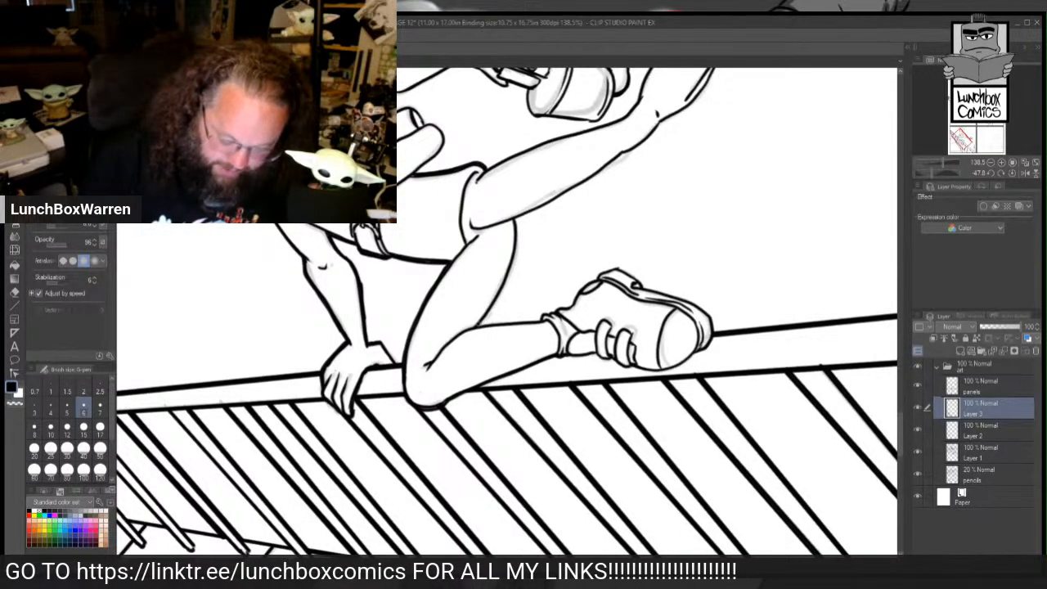
{"action": "mouse_move", "coordinate": [490, 324]}
{"action": "left_mouse_down"}
{"action": "mouse_move", "coordinate": [538, 319]}
{"action": "mouse_move", "coordinate": [597, 278]}
{"action": "left_mouse_up"}
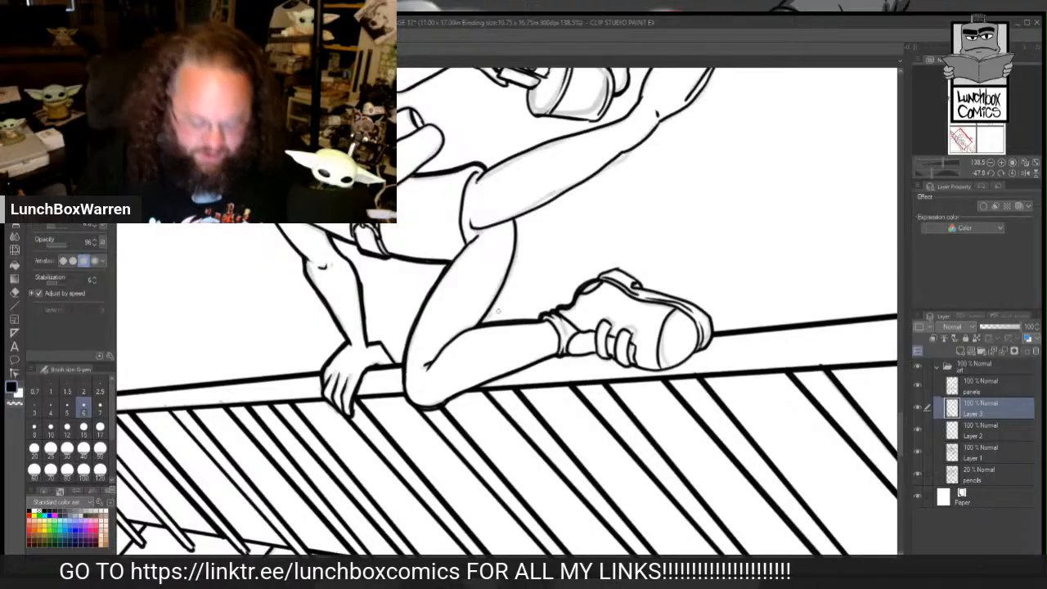
{"action": "left_click_drag", "start_coordinate": [486, 315], "coordinate": [517, 216]}
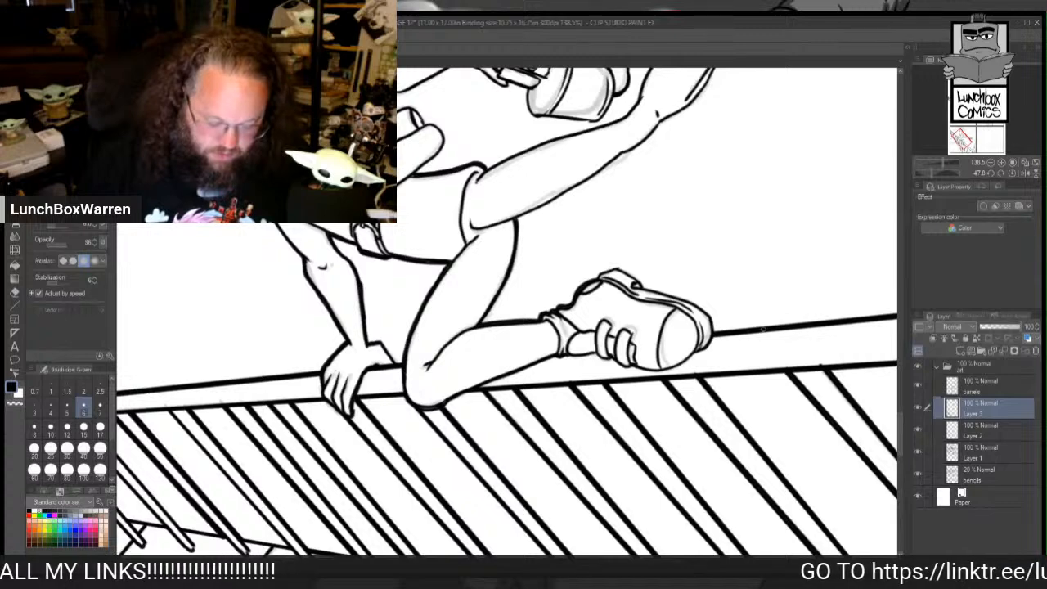
Step: Thicken both thigh outlines of the extended leg between the shorts' hem and the knee
{"action": "scroll", "coordinate": [902, 418], "scroll_direction": "up", "scroll_amount": 5}
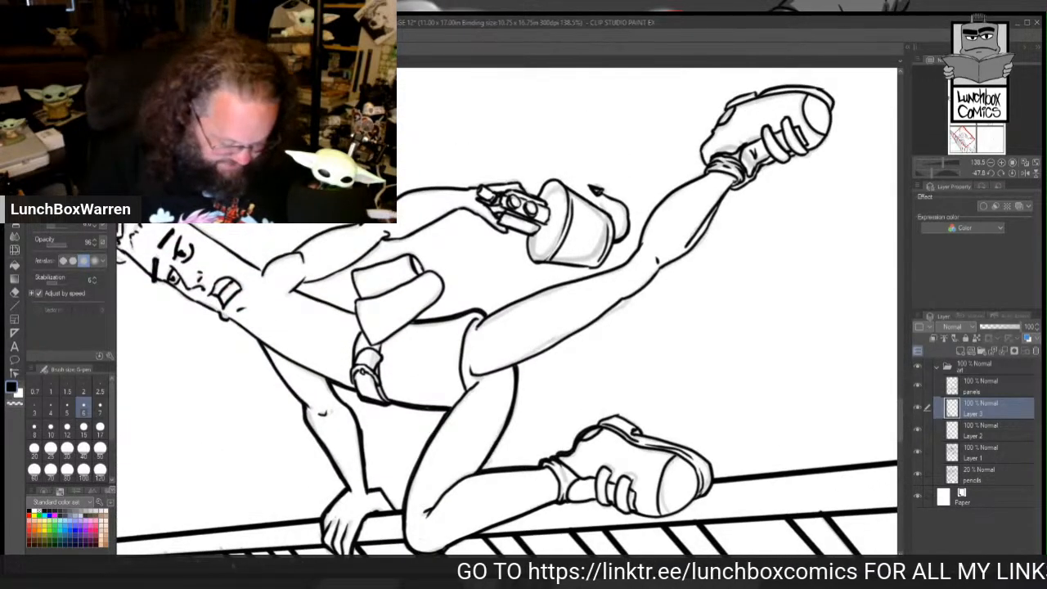
{"action": "left_click_drag", "start_coordinate": [930, 173], "coordinate": [945, 172]}
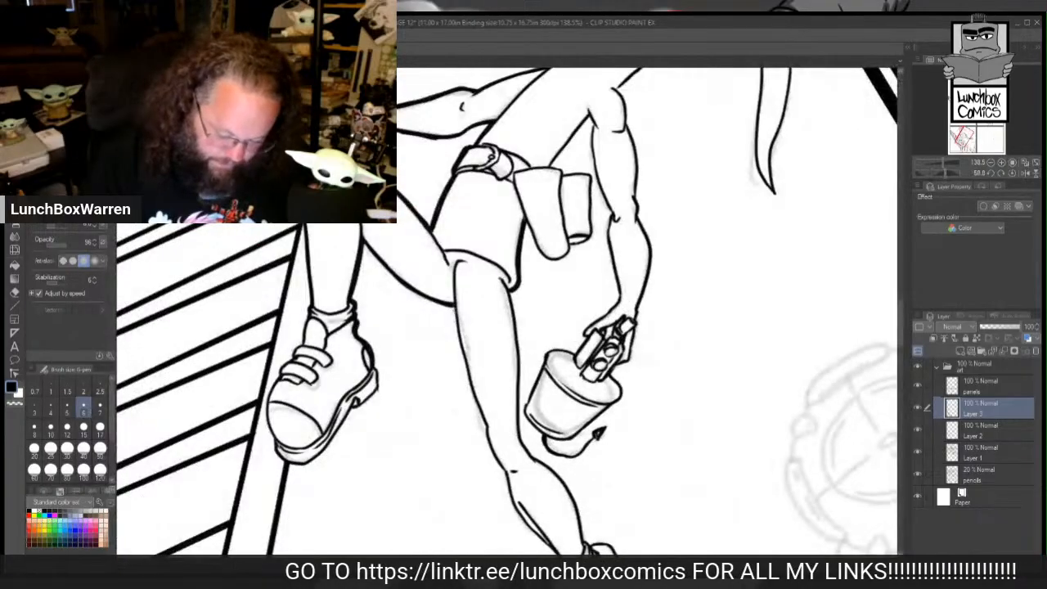
{"action": "mouse_move", "coordinate": [454, 305]}
{"action": "left_mouse_down"}
{"action": "mouse_move", "coordinate": [489, 432]}
{"action": "mouse_move", "coordinate": [461, 366]}
{"action": "mouse_move", "coordinate": [454, 307]}
{"action": "left_mouse_up"}
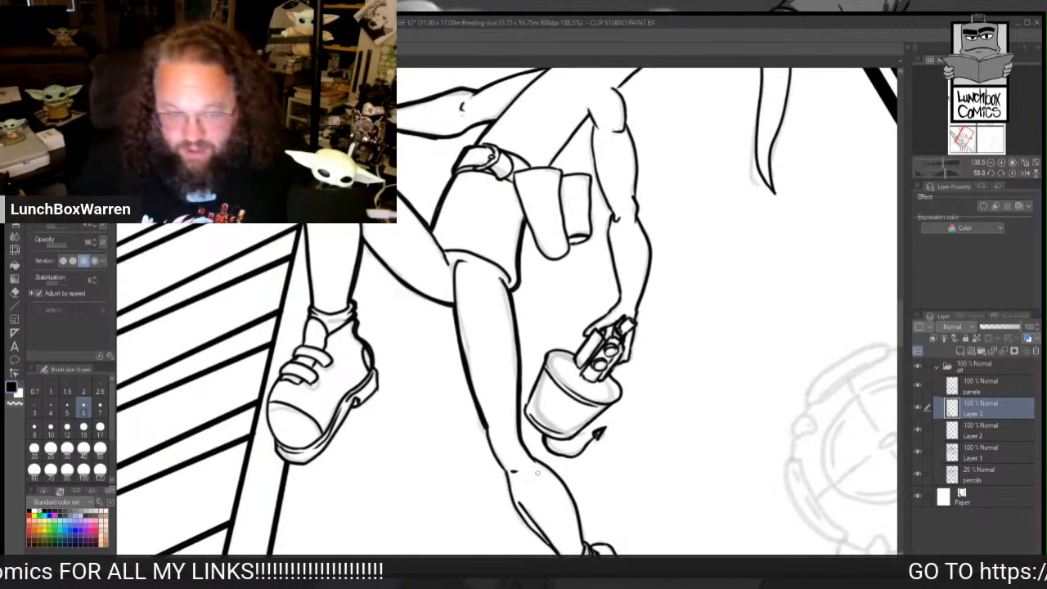
Step: Thicken the outlines of the extended lower leg and of the arm holding the bucket
{"action": "left_click_drag", "start_coordinate": [631, 247], "coordinate": [641, 350]}
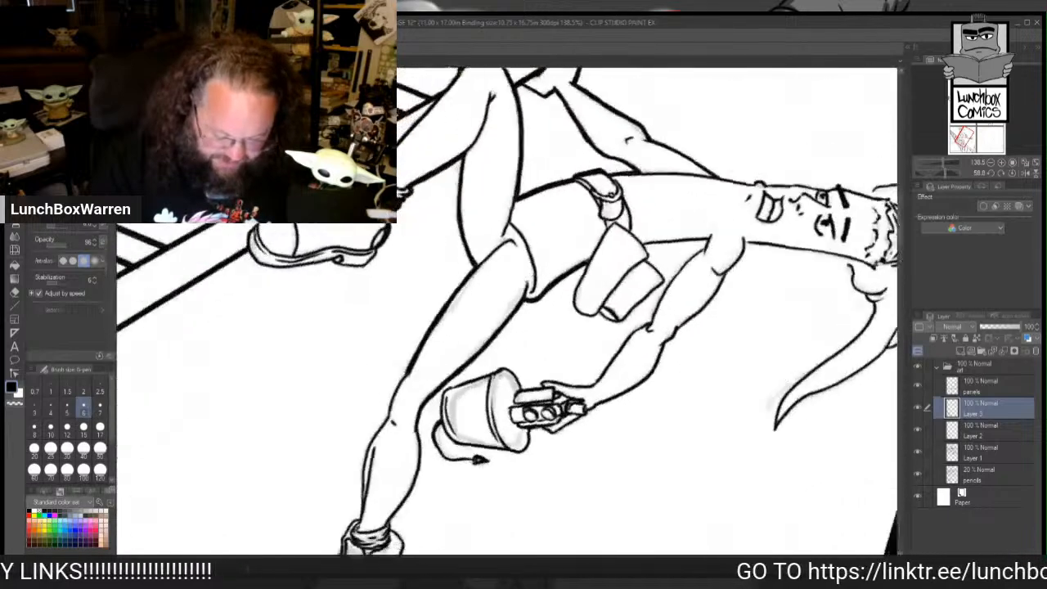
{"action": "left_click_drag", "start_coordinate": [901, 221], "coordinate": [901, 237]}
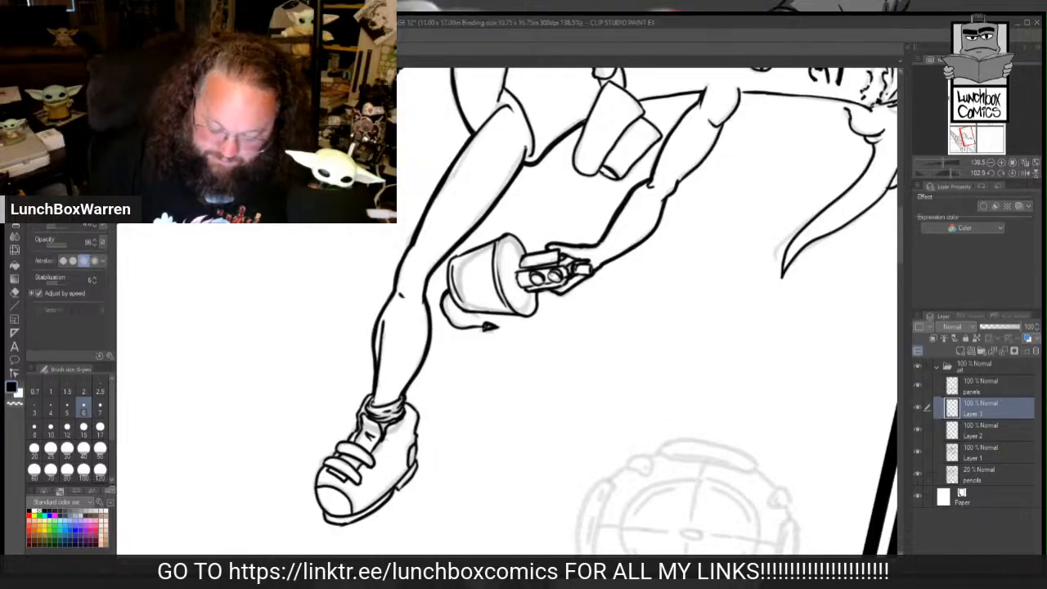
{"action": "left_click_drag", "start_coordinate": [678, 183], "coordinate": [741, 95]}
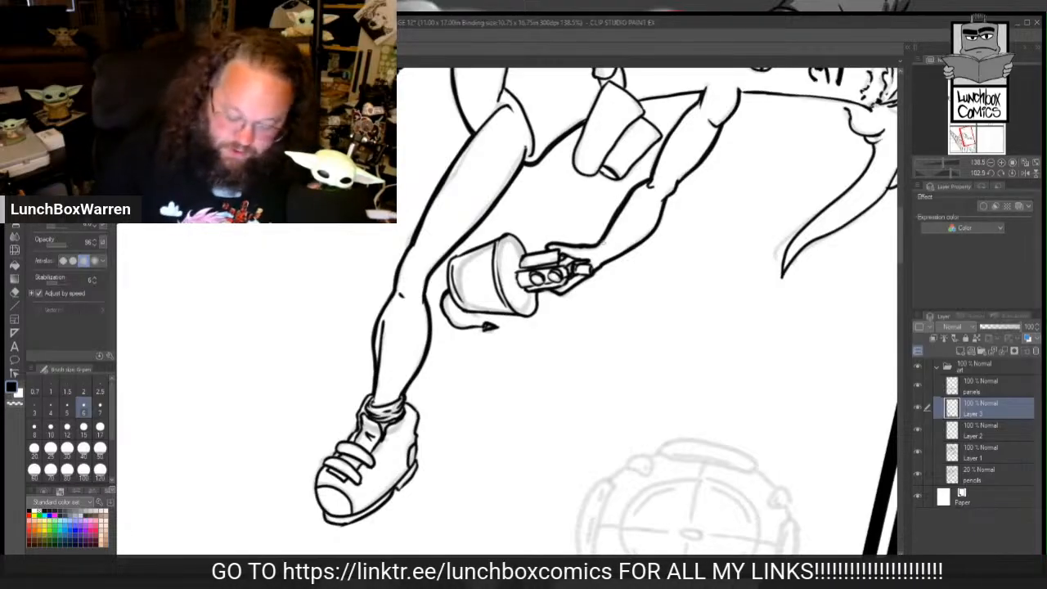
Step: Retrace the side and rim of the bucket under the outstretched hand, undoing one stroke
{"action": "mouse_move", "coordinate": [351, 546]}
{"action": "left_mouse_down"}
{"action": "mouse_move", "coordinate": [421, 540]}
{"action": "mouse_move", "coordinate": [748, 446]}
{"action": "left_mouse_up"}
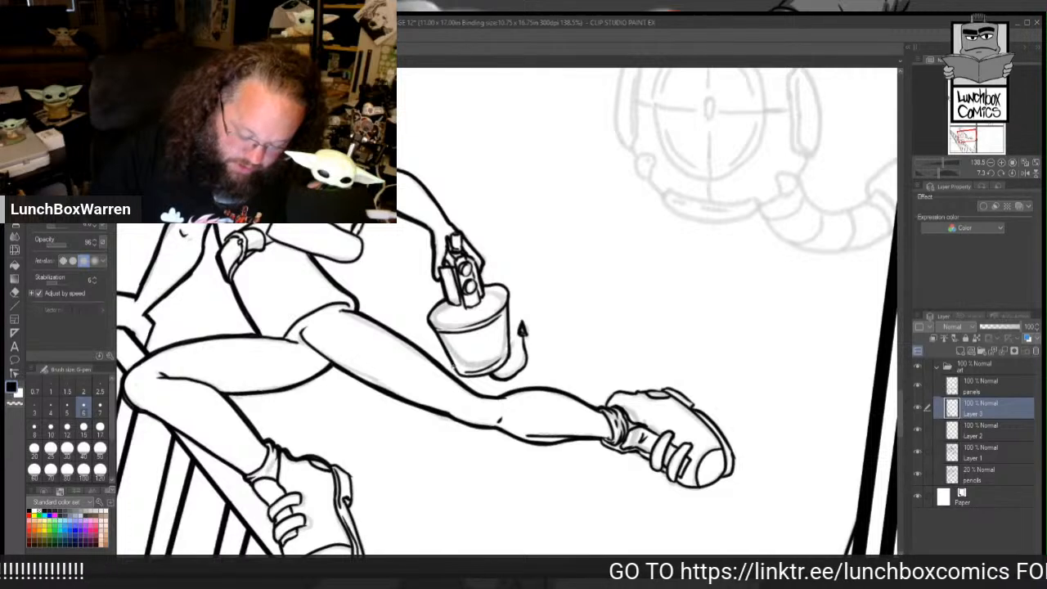
{"action": "mouse_move", "coordinate": [463, 378]}
{"action": "left_mouse_down"}
{"action": "mouse_move", "coordinate": [489, 377]}
{"action": "mouse_move", "coordinate": [514, 352]}
{"action": "mouse_move", "coordinate": [510, 293]}
{"action": "mouse_move", "coordinate": [484, 281]}
{"action": "left_mouse_up"}
{"action": "key", "text": "ctrl+z"}
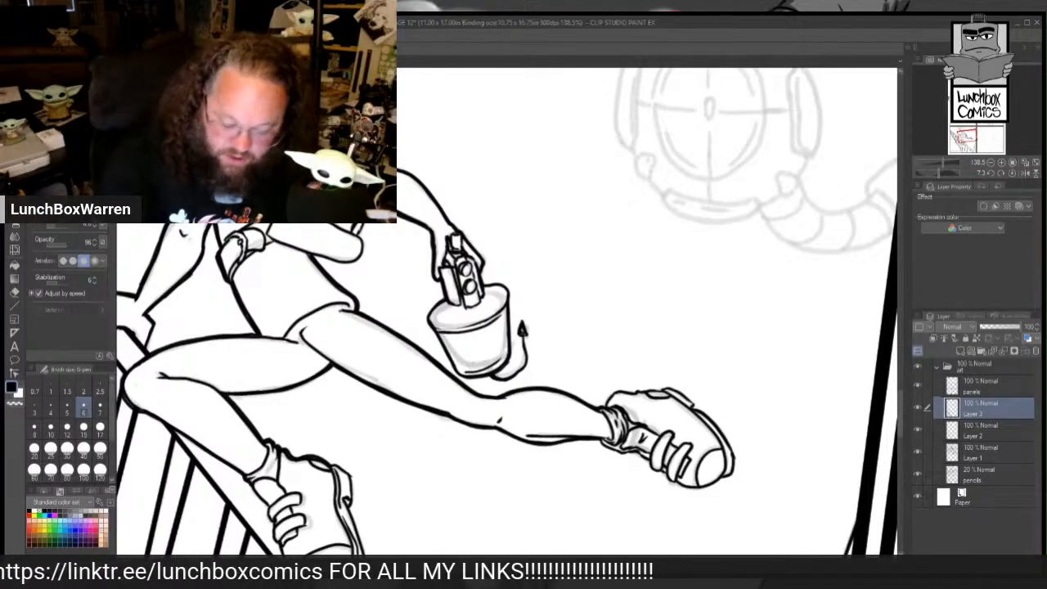
{"action": "mouse_move", "coordinate": [481, 284]}
{"action": "left_mouse_down"}
{"action": "mouse_move", "coordinate": [505, 284]}
{"action": "mouse_move", "coordinate": [509, 302]}
{"action": "left_mouse_up"}
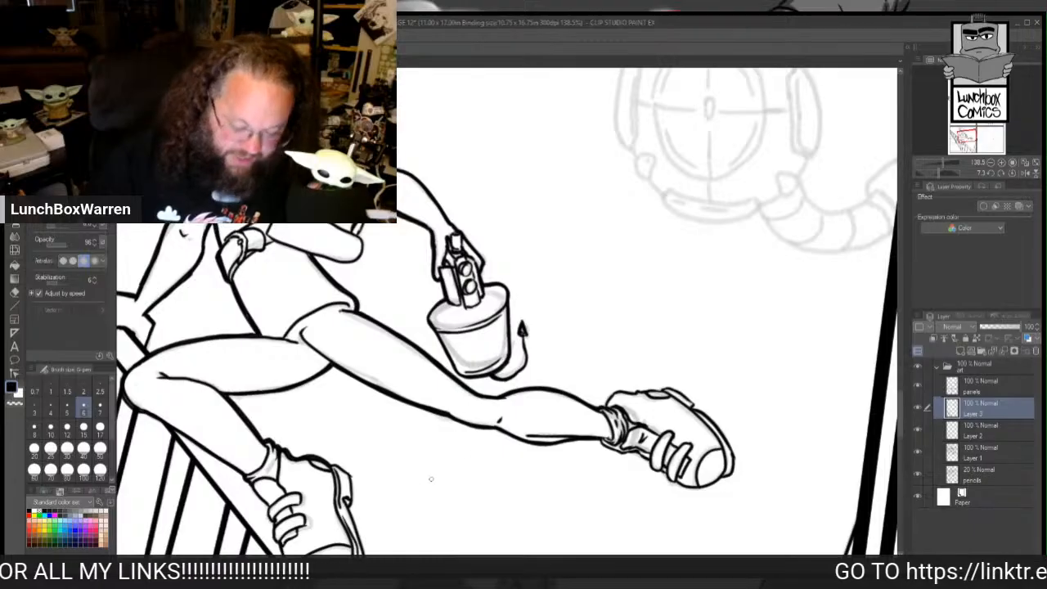
Step: Thicken the upper edge of the pouch hanging from the cigarette character's belt
{"action": "left_click_drag", "start_coordinate": [491, 311], "coordinate": [667, 311]}
{"action": "mouse_move", "coordinate": [447, 142]}
{"action": "left_mouse_down"}
{"action": "mouse_move", "coordinate": [458, 192]}
{"action": "mouse_move", "coordinate": [470, 193]}
{"action": "left_mouse_up"}
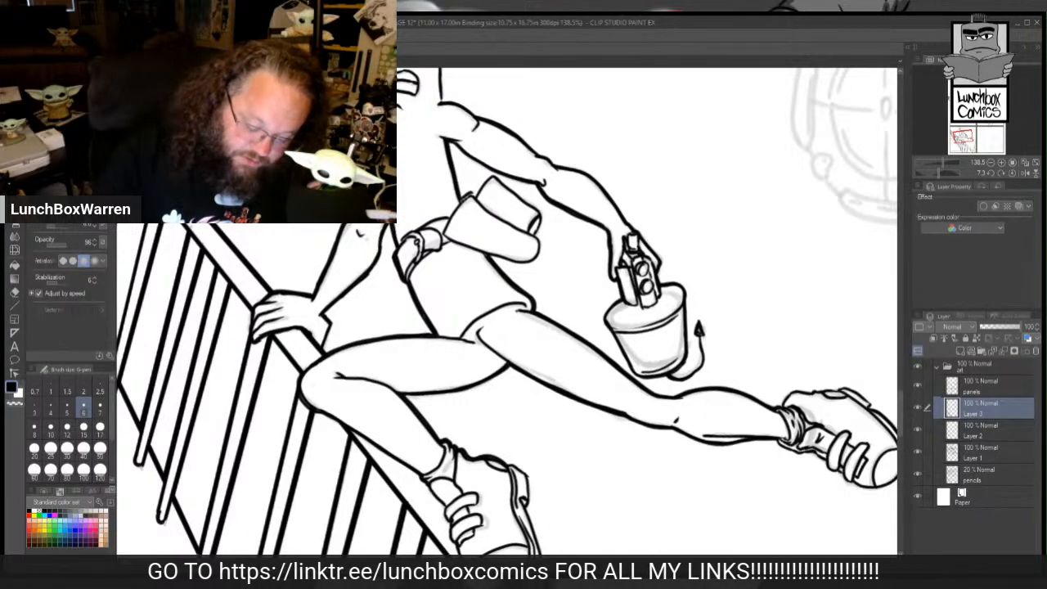
{"action": "left_click_drag", "start_coordinate": [460, 202], "coordinate": [494, 175]}
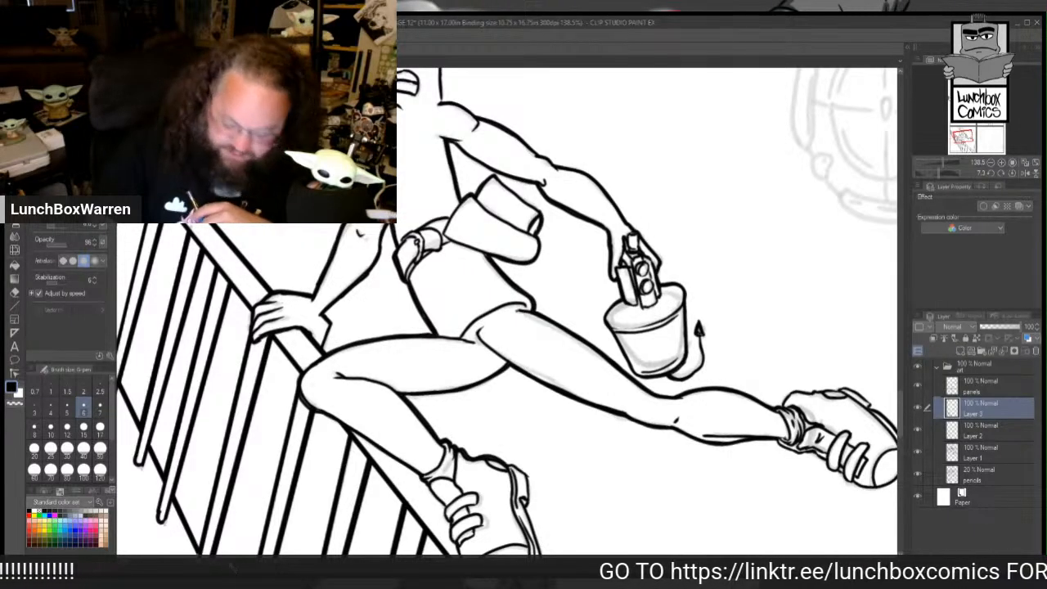
Step: Thicken the cigarette head's outline at the chin bump, along the front of the face and down the back edge
{"action": "key", "text": "r"}
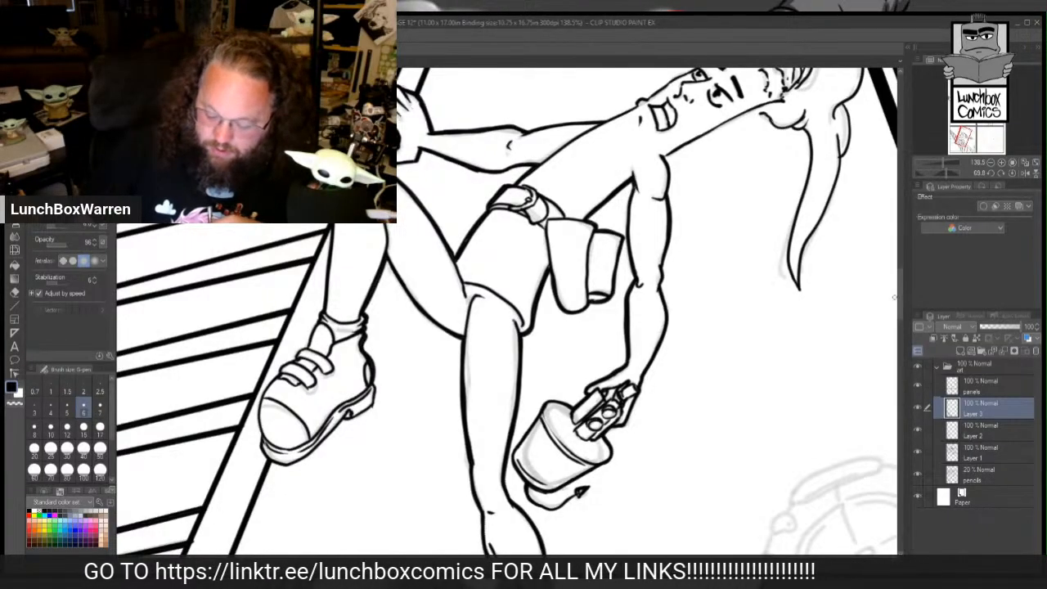
{"action": "scroll", "coordinate": [858, 274], "scroll_direction": "up", "scroll_amount": 3}
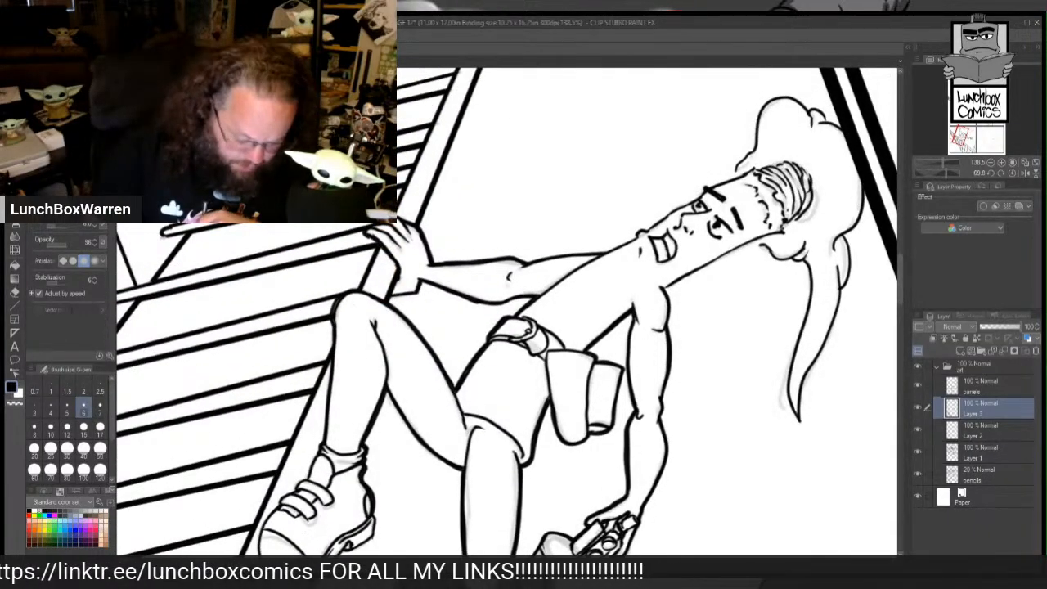
{"action": "left_click_drag", "start_coordinate": [865, 275], "coordinate": [760, 76]}
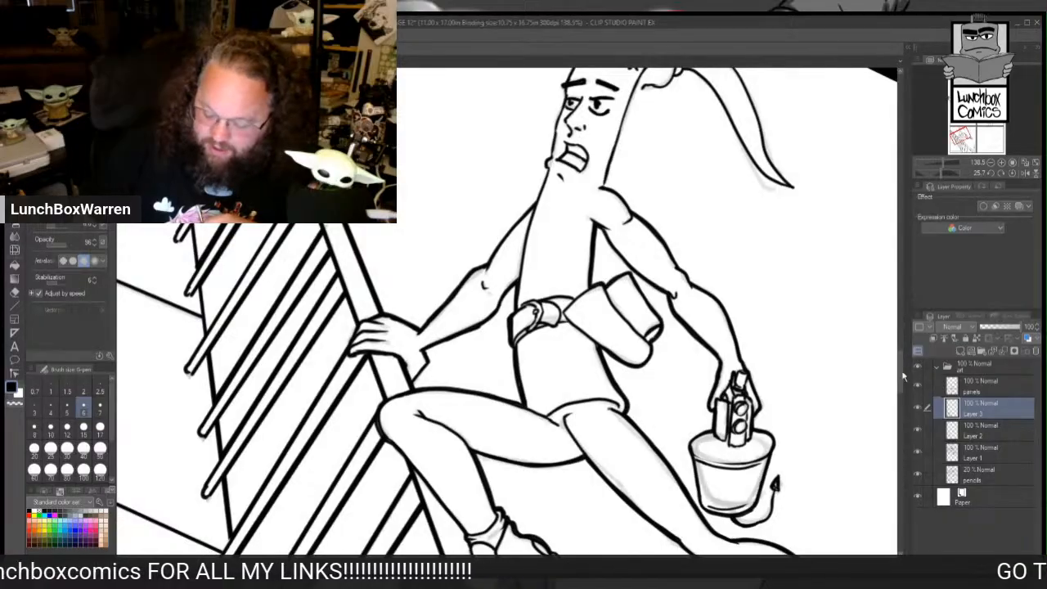
{"action": "scroll", "coordinate": [900, 365], "scroll_direction": "up", "scroll_amount": 5}
{"action": "scroll", "coordinate": [901, 354], "scroll_direction": "down", "scroll_amount": 2}
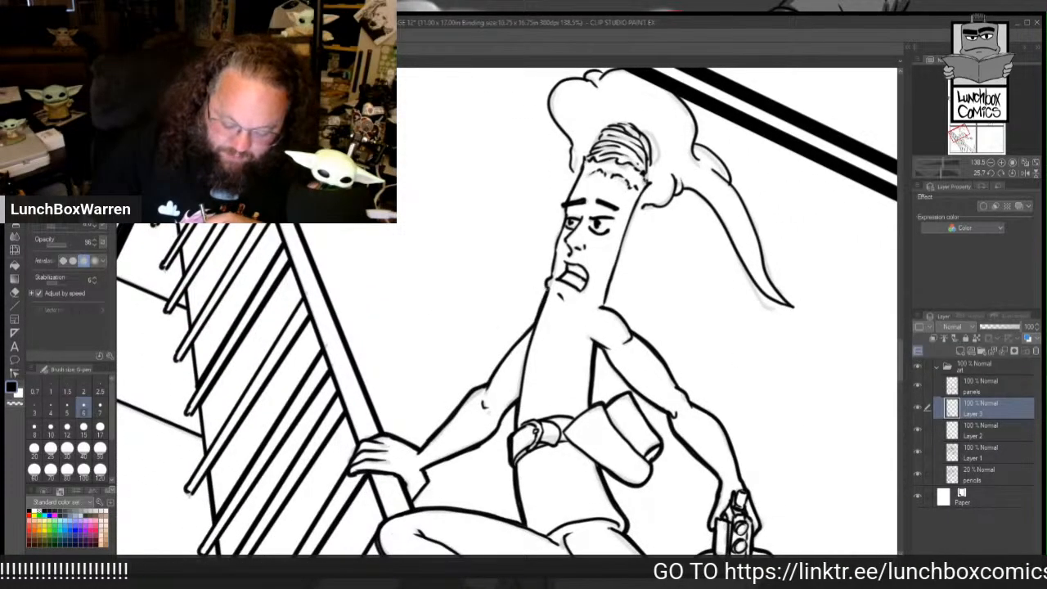
{"action": "left_click_drag", "start_coordinate": [547, 286], "coordinate": [551, 275]}
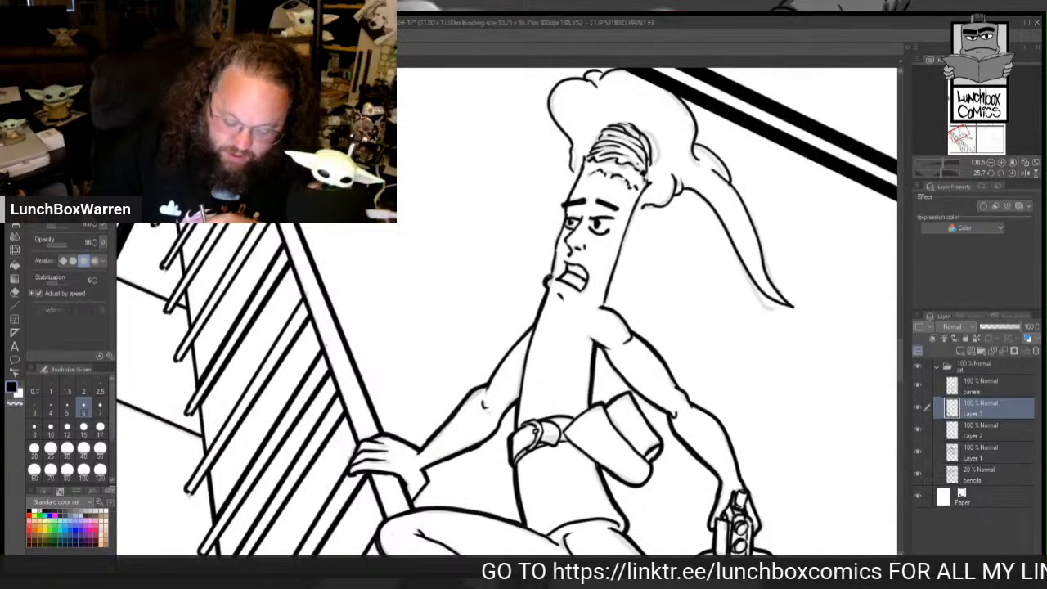
{"action": "left_click_drag", "start_coordinate": [565, 224], "coordinate": [584, 156]}
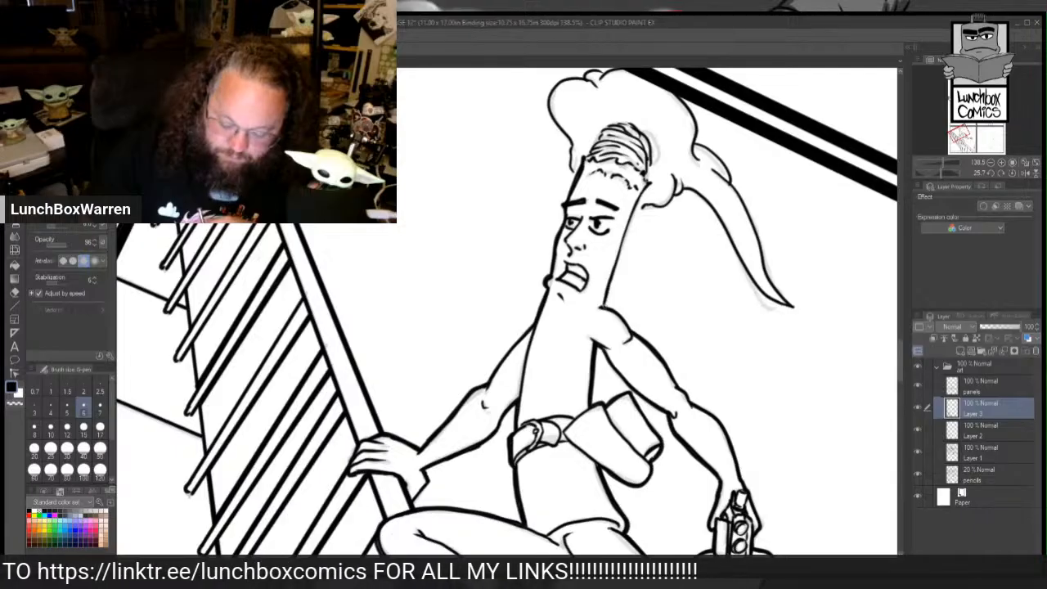
{"action": "left_click_drag", "start_coordinate": [605, 307], "coordinate": [649, 176]}
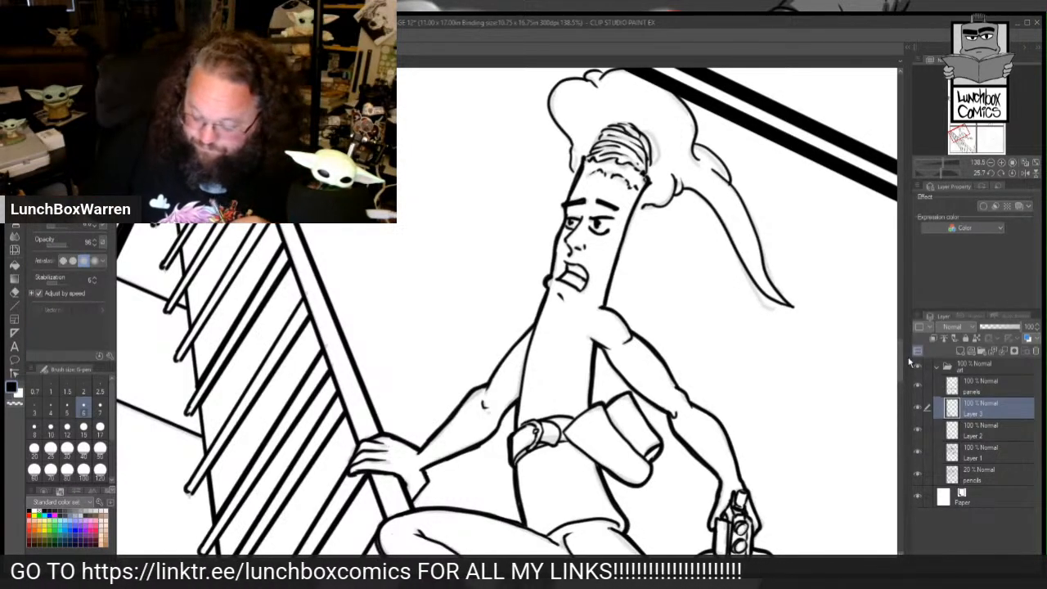
Step: Thicken the shoe outline on the extended leg's foot, around the ankle opening
{"action": "left_click_drag", "start_coordinate": [899, 357], "coordinate": [897, 409]}
{"action": "left_click_drag", "start_coordinate": [457, 558], "coordinate": [533, 557]}
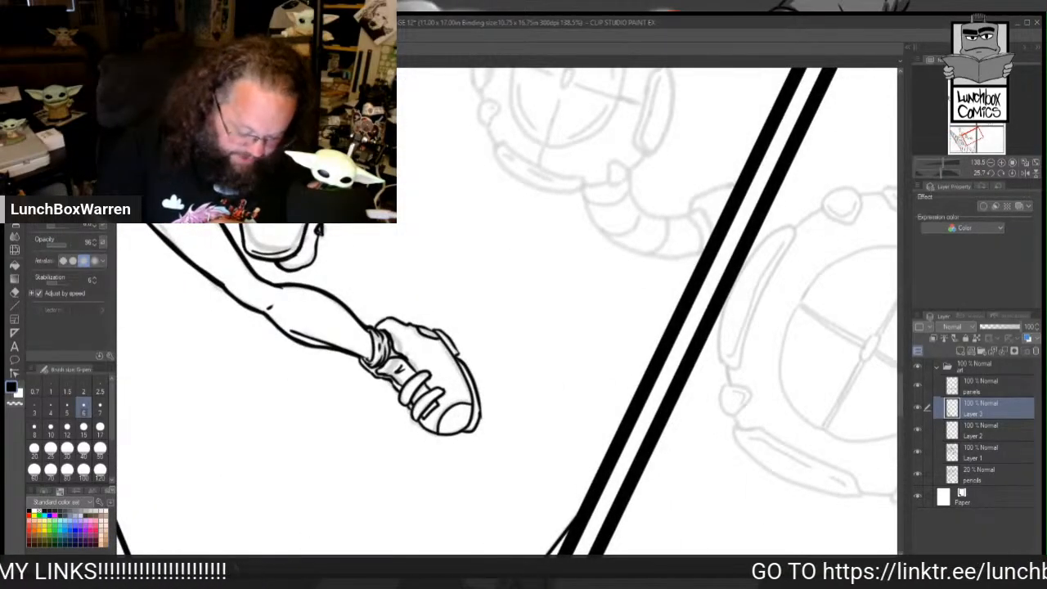
{"action": "left_click_drag", "start_coordinate": [945, 173], "coordinate": [952, 173]}
{"action": "mouse_move", "coordinate": [371, 237]}
{"action": "left_mouse_down"}
{"action": "mouse_move", "coordinate": [372, 356]}
{"action": "mouse_move", "coordinate": [415, 371]}
{"action": "mouse_move", "coordinate": [443, 322]}
{"action": "mouse_move", "coordinate": [450, 281]}
{"action": "mouse_move", "coordinate": [404, 229]}
{"action": "left_mouse_up"}
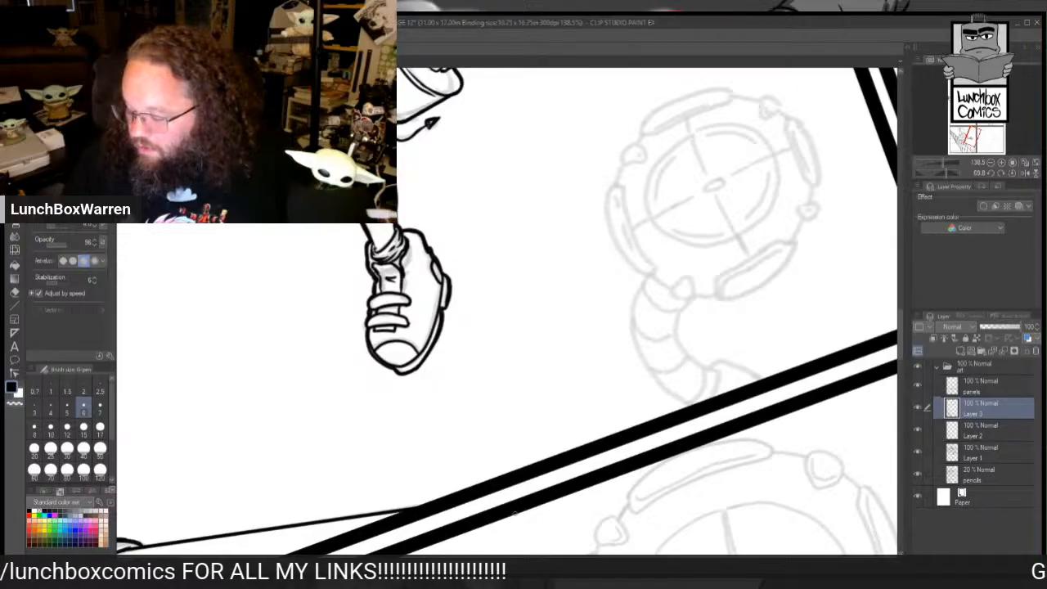
Step: Thicken the sole outline of the bent leg's shoe resting on the railing
{"action": "mouse_move", "coordinate": [514, 513]}
{"action": "left_mouse_down"}
{"action": "mouse_move", "coordinate": [488, 513]}
{"action": "mouse_move", "coordinate": [692, 394]}
{"action": "mouse_move", "coordinate": [701, 371]}
{"action": "left_mouse_up"}
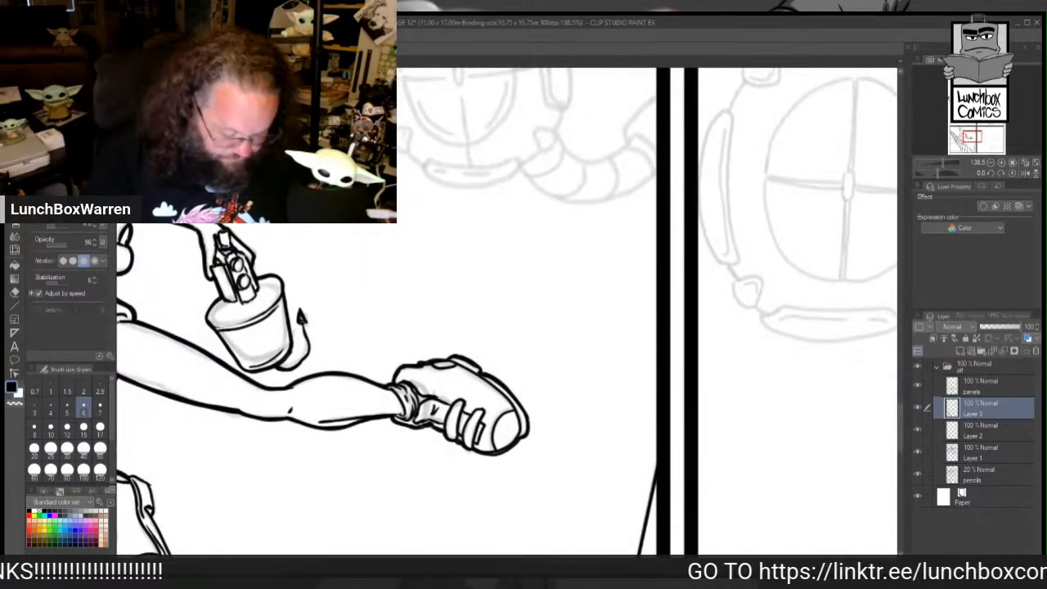
{"action": "key", "text": "ctrl+minus"}
{"action": "key", "text": "ctrl+minus"}
{"action": "key", "text": "ctrl+minus"}
{"action": "key", "text": "ctrl+minus"}
{"action": "key", "text": "ctrl+minus"}
{"action": "key", "text": "ctrl+minus"}
{"action": "key", "text": "ctrl+minus"}
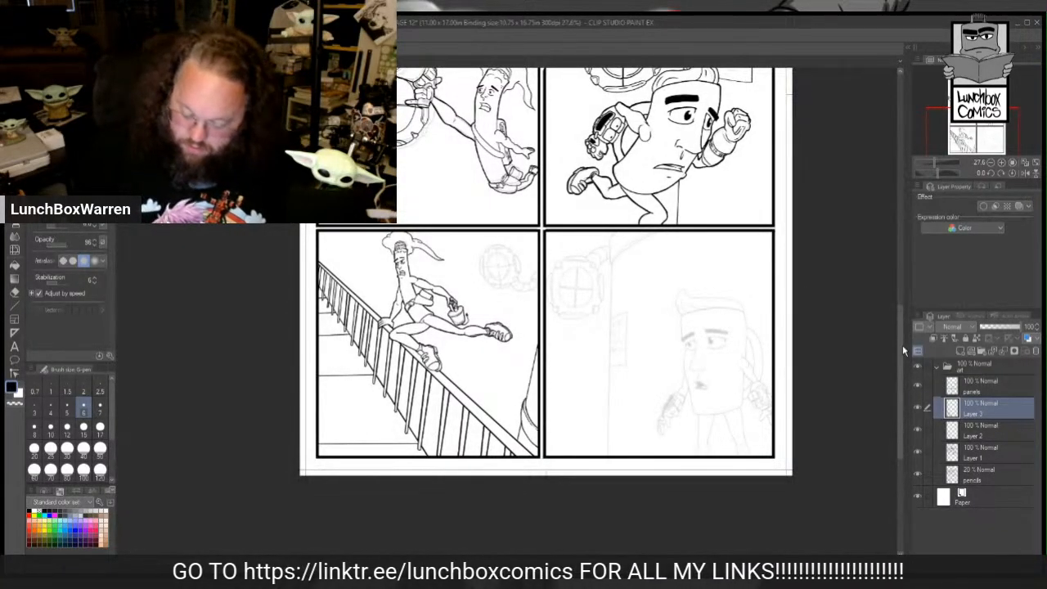
{"action": "scroll", "coordinate": [905, 351], "scroll_direction": "down", "scroll_amount": 2}
{"action": "key", "text": "ctrl+plus"}
{"action": "key", "text": "ctrl+plus"}
{"action": "key", "text": "ctrl+plus"}
{"action": "key", "text": "ctrl+plus"}
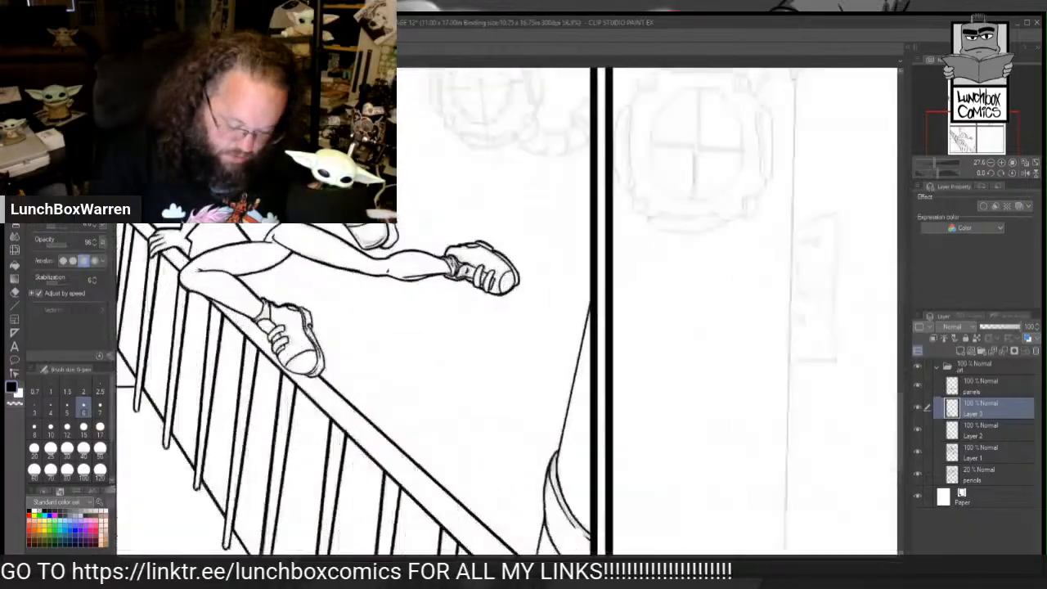
{"action": "mouse_move", "coordinate": [621, 139]}
{"action": "left_mouse_down"}
{"action": "mouse_move", "coordinate": [634, 149]}
{"action": "mouse_move", "coordinate": [704, 371]}
{"action": "left_mouse_up"}
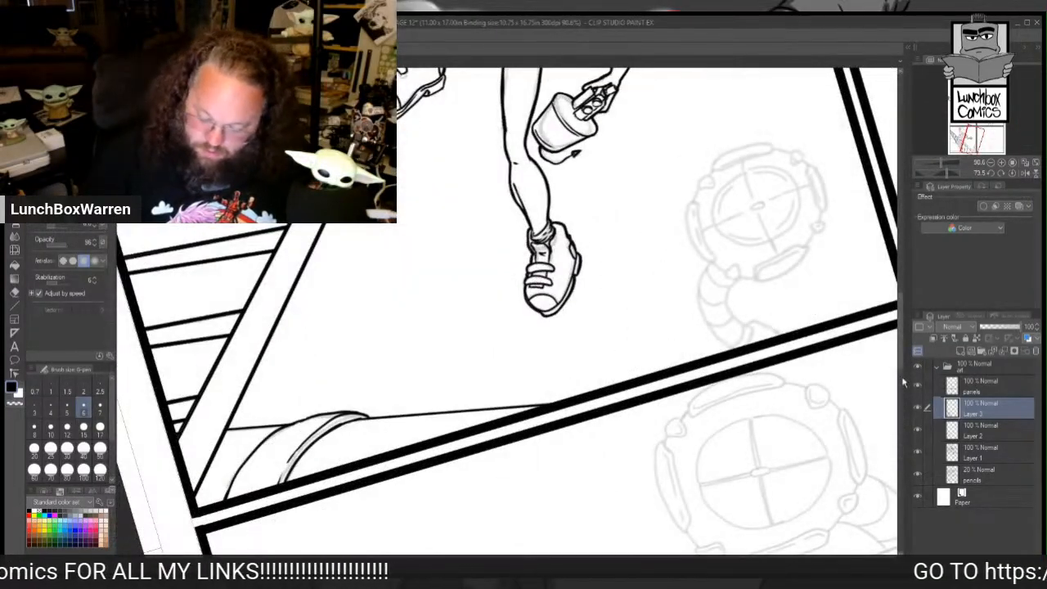
{"action": "scroll", "coordinate": [900, 373], "scroll_direction": "up", "scroll_amount": 5}
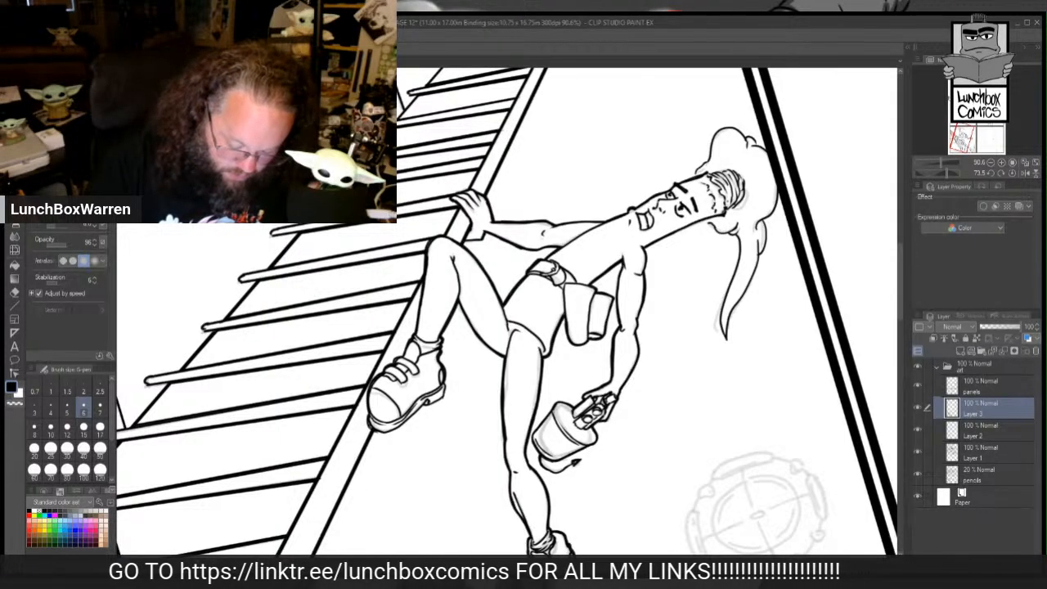
{"action": "left_click_drag", "start_coordinate": [381, 433], "coordinate": [443, 397]}
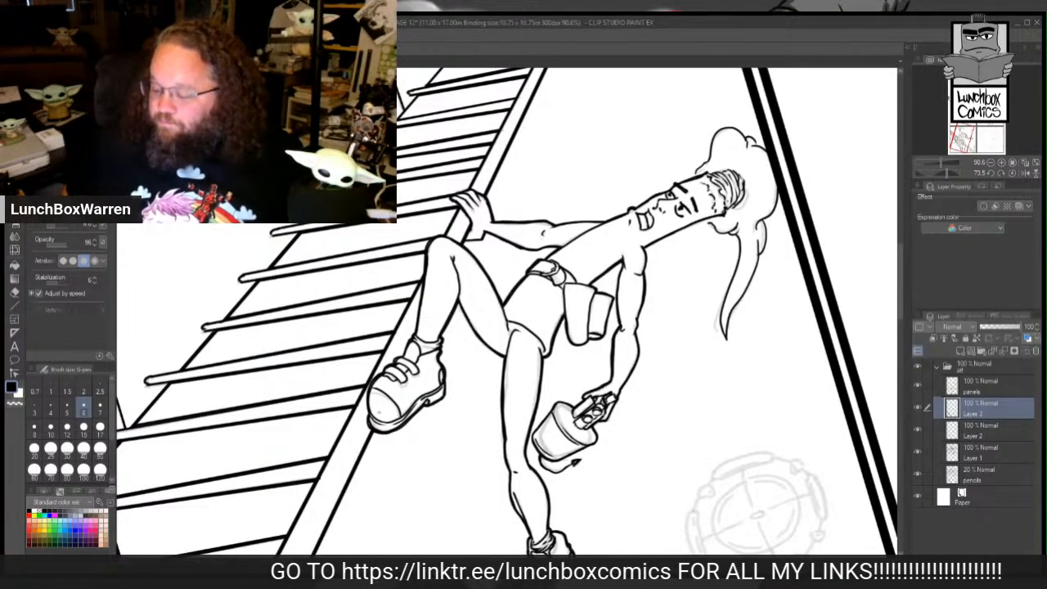
Step: Ink the solid black oval hub and the vertical bar of the pencilled diving helmet's round window
{"action": "scroll", "coordinate": [458, 276], "scroll_direction": "down", "scroll_amount": 3}
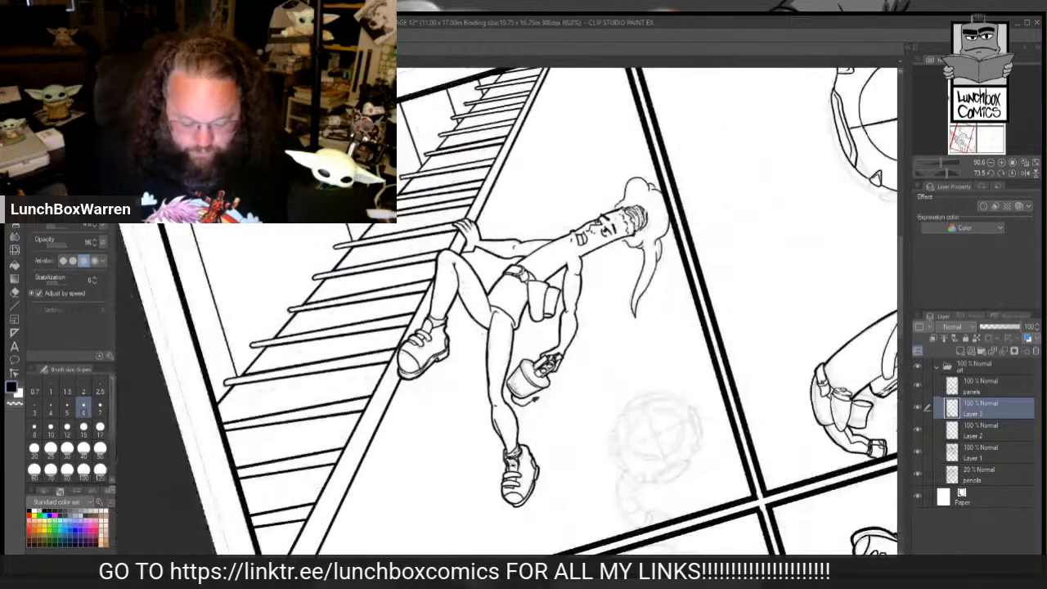
{"action": "left_click_drag", "start_coordinate": [703, 511], "coordinate": [808, 202]}
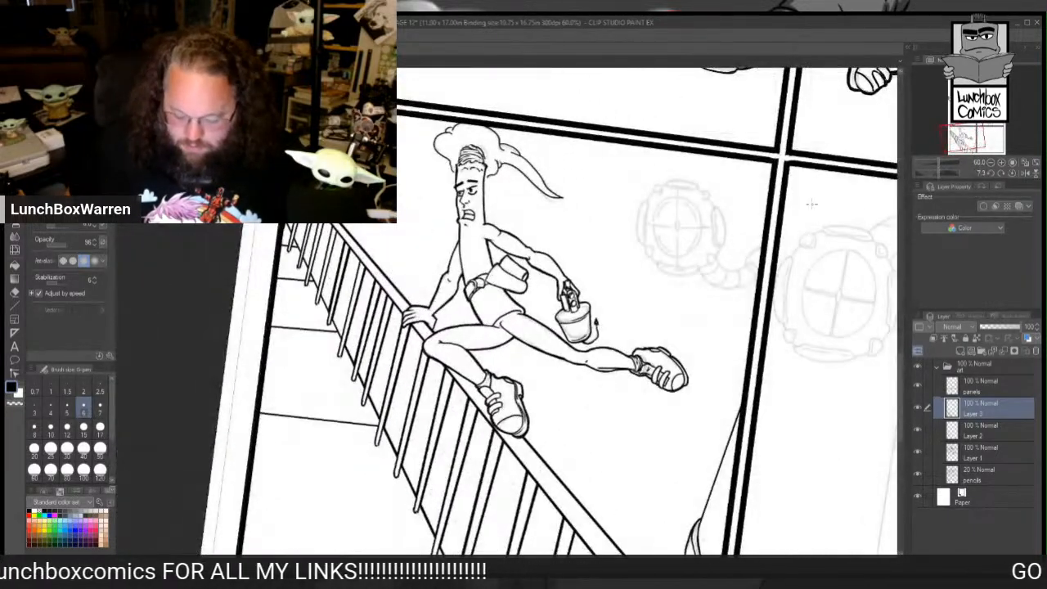
{"action": "scroll", "coordinate": [827, 242], "scroll_direction": "up", "scroll_amount": 5}
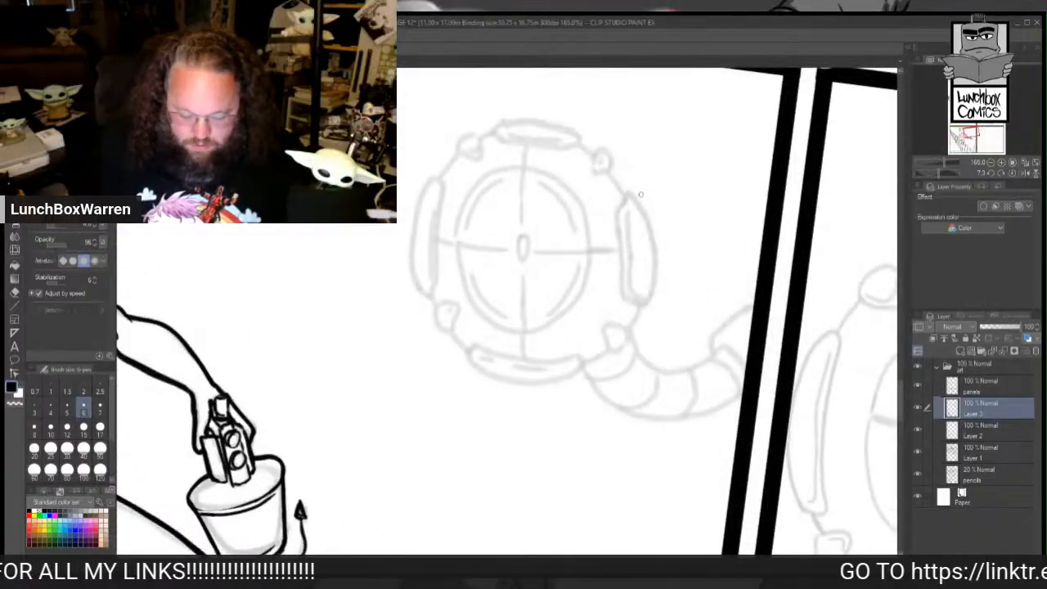
{"action": "scroll", "coordinate": [636, 194], "scroll_direction": "up", "scroll_amount": 2}
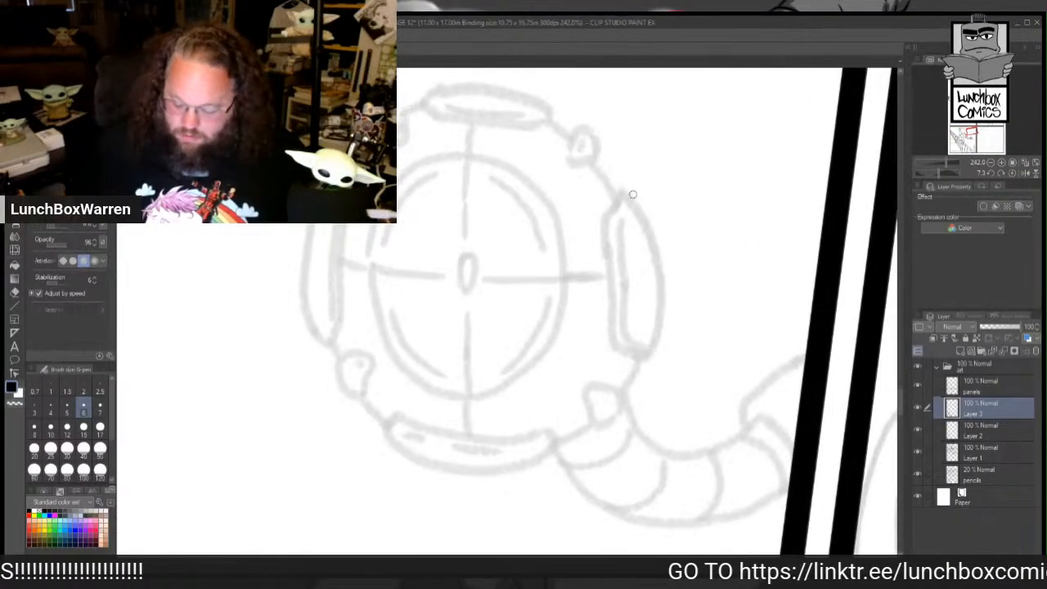
{"action": "scroll", "coordinate": [506, 311], "scroll_direction": "down", "scroll_amount": 3}
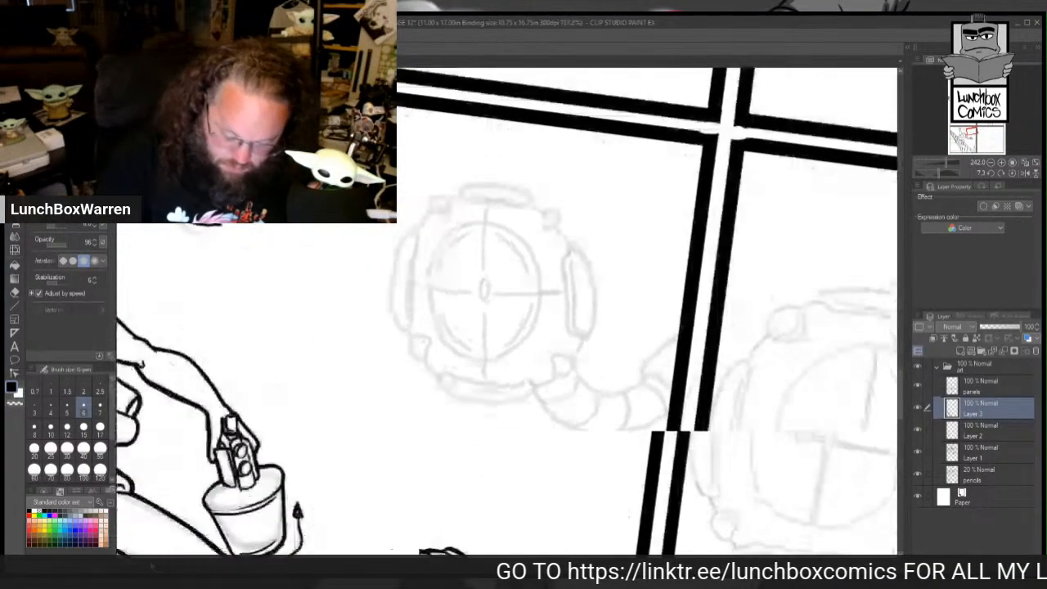
{"action": "scroll", "coordinate": [507, 311], "scroll_direction": "up", "scroll_amount": 2}
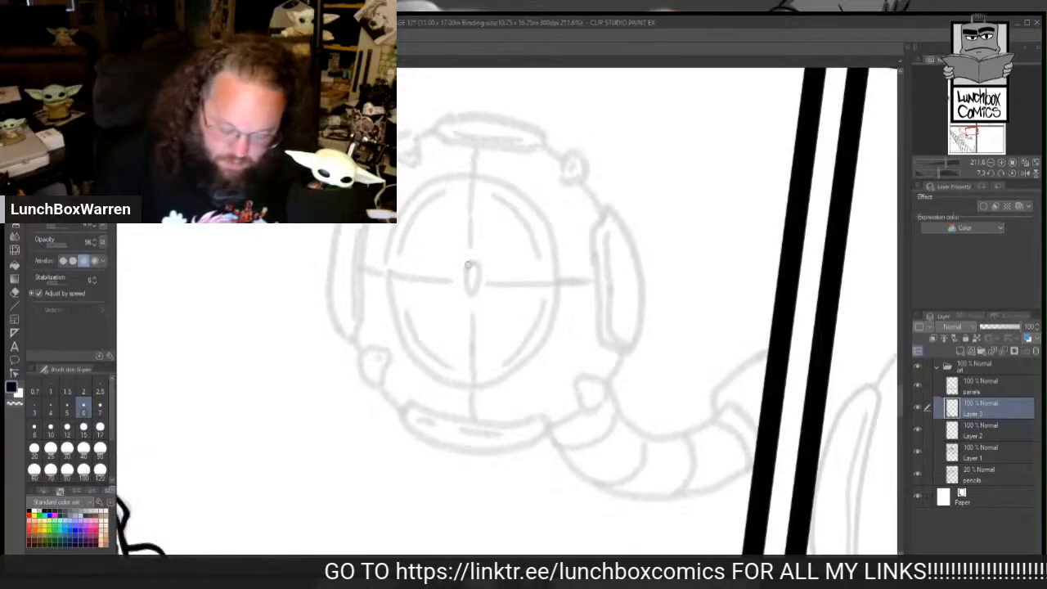
{"action": "mouse_move", "coordinate": [465, 264]}
{"action": "left_mouse_down"}
{"action": "mouse_move", "coordinate": [468, 298]}
{"action": "mouse_move", "coordinate": [472, 259]}
{"action": "mouse_move", "coordinate": [470, 300]}
{"action": "left_mouse_up"}
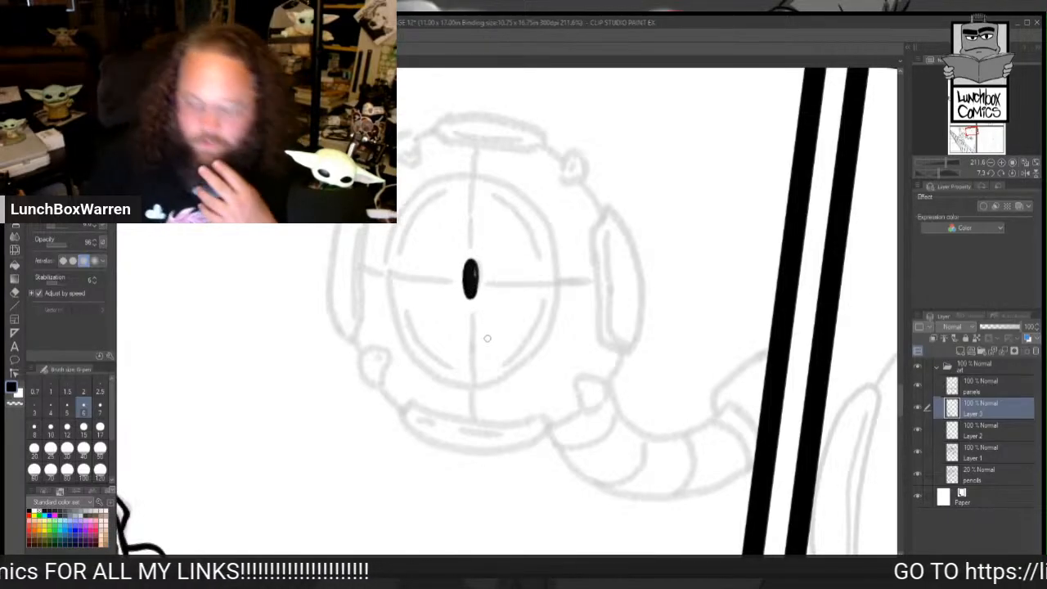
{"action": "mouse_move", "coordinate": [468, 303]}
{"action": "left_mouse_down"}
{"action": "mouse_move", "coordinate": [470, 386]}
{"action": "mouse_move", "coordinate": [470, 303]}
{"action": "mouse_move", "coordinate": [471, 384]}
{"action": "left_mouse_up"}
{"action": "mouse_move", "coordinate": [469, 263]}
{"action": "left_mouse_down"}
{"action": "mouse_move", "coordinate": [471, 173]}
{"action": "mouse_move", "coordinate": [470, 267]}
{"action": "left_mouse_up"}
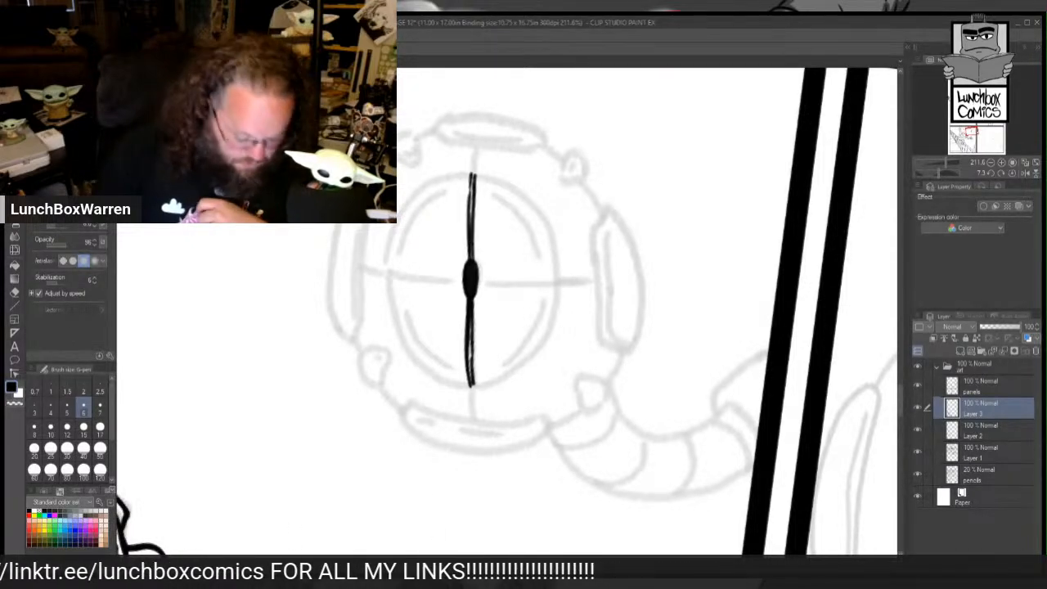
Step: Ink the horizontal crossbar and the oval rim around the diving helmet's window
{"action": "left_click_drag", "start_coordinate": [447, 501], "coordinate": [330, 220]}
{"action": "mouse_move", "coordinate": [541, 284]}
{"action": "left_mouse_down"}
{"action": "mouse_move", "coordinate": [529, 369]}
{"action": "mouse_move", "coordinate": [553, 216]}
{"action": "left_mouse_up"}
{"action": "left_click_drag", "start_coordinate": [546, 260], "coordinate": [556, 200]}
{"action": "mouse_move", "coordinate": [544, 281]}
{"action": "left_mouse_down"}
{"action": "mouse_move", "coordinate": [556, 204]}
{"action": "mouse_move", "coordinate": [400, 260]}
{"action": "mouse_move", "coordinate": [393, 278]}
{"action": "left_mouse_up"}
{"action": "mouse_move", "coordinate": [406, 242]}
{"action": "left_mouse_down"}
{"action": "mouse_move", "coordinate": [406, 319]}
{"action": "mouse_move", "coordinate": [443, 366]}
{"action": "left_mouse_up"}
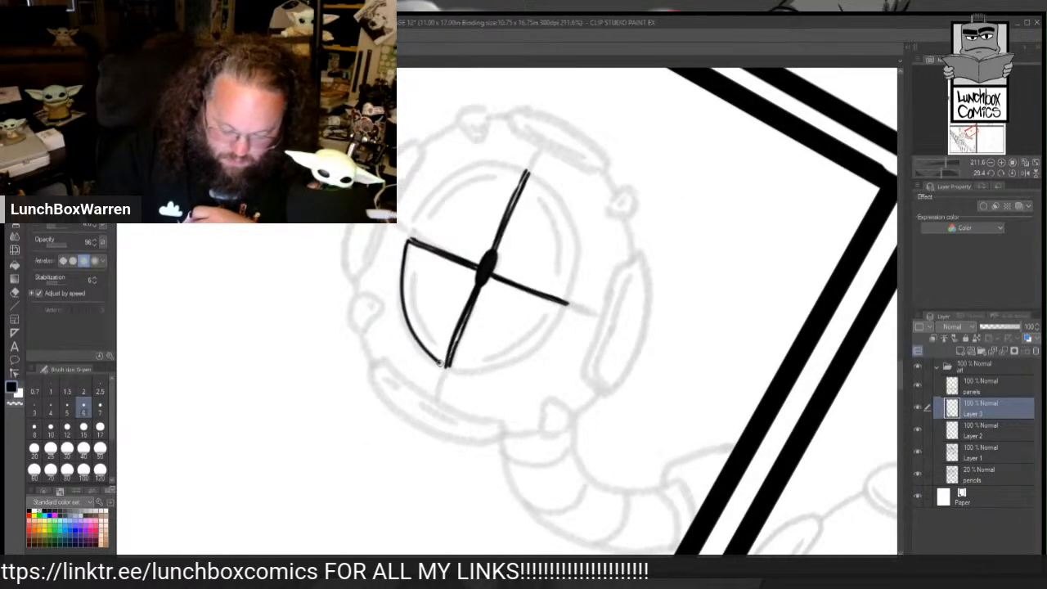
{"action": "mouse_move", "coordinate": [407, 240]}
{"action": "left_mouse_down"}
{"action": "mouse_move", "coordinate": [430, 193]}
{"action": "mouse_move", "coordinate": [464, 168]}
{"action": "mouse_move", "coordinate": [528, 172]}
{"action": "left_mouse_up"}
{"action": "mouse_move", "coordinate": [445, 368]}
{"action": "left_mouse_down"}
{"action": "mouse_move", "coordinate": [518, 363]}
{"action": "mouse_move", "coordinate": [563, 324]}
{"action": "mouse_move", "coordinate": [577, 234]}
{"action": "mouse_move", "coordinate": [527, 172]}
{"action": "left_mouse_up"}
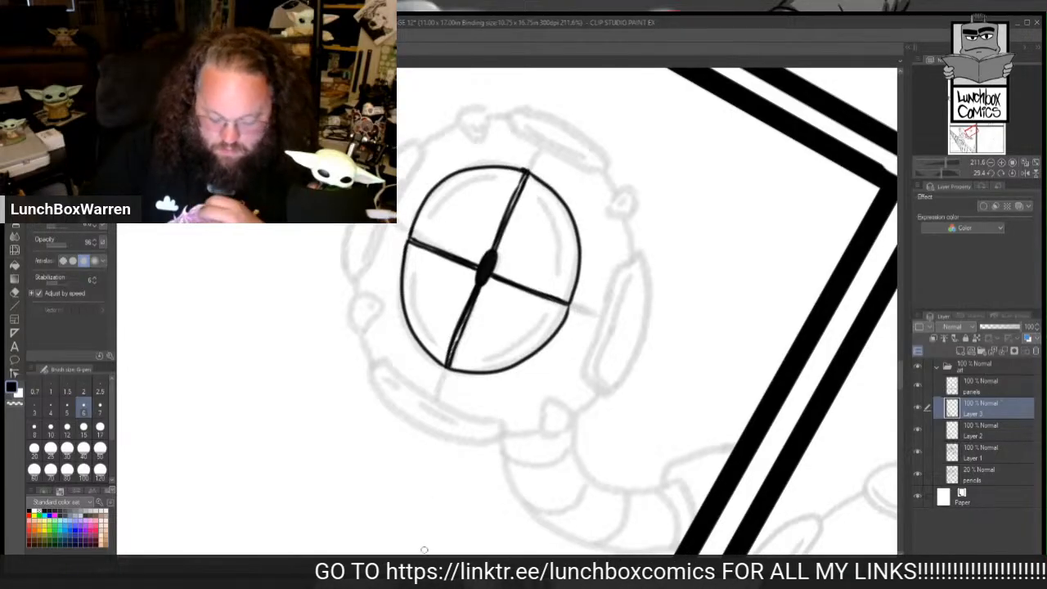
Step: Ink a broken inner contour line just inside the window rim in all four quadrants
{"action": "mouse_move", "coordinate": [148, 359]}
{"action": "left_mouse_down"}
{"action": "mouse_move", "coordinate": [162, 424]}
{"action": "mouse_move", "coordinate": [231, 547]}
{"action": "left_mouse_up"}
{"action": "left_click_drag", "start_coordinate": [491, 377], "coordinate": [507, 372]}
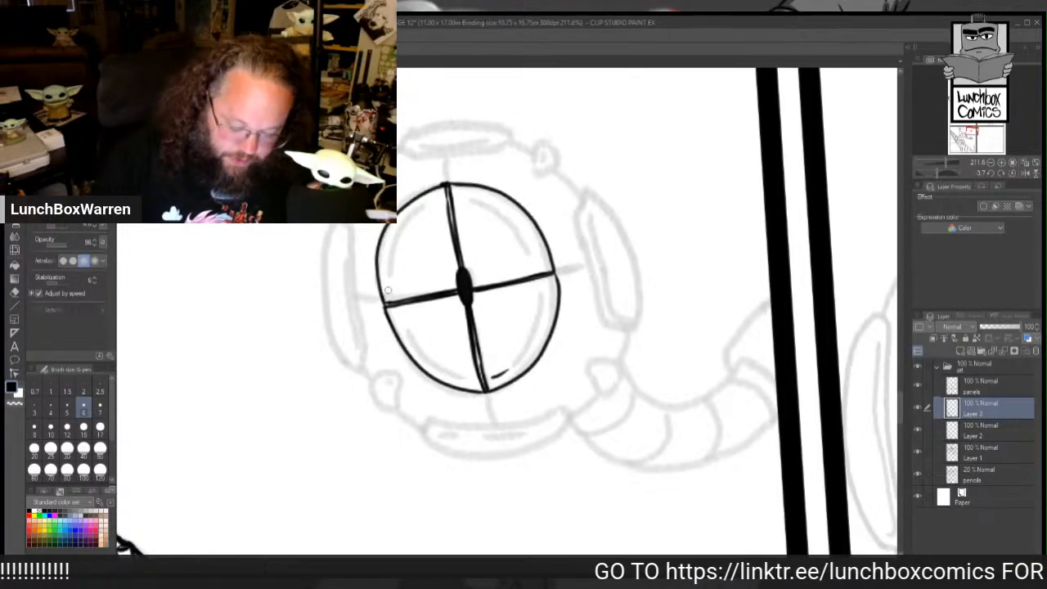
{"action": "mouse_move", "coordinate": [392, 294]}
{"action": "left_mouse_down"}
{"action": "mouse_move", "coordinate": [393, 235]}
{"action": "mouse_move", "coordinate": [437, 200]}
{"action": "left_mouse_up"}
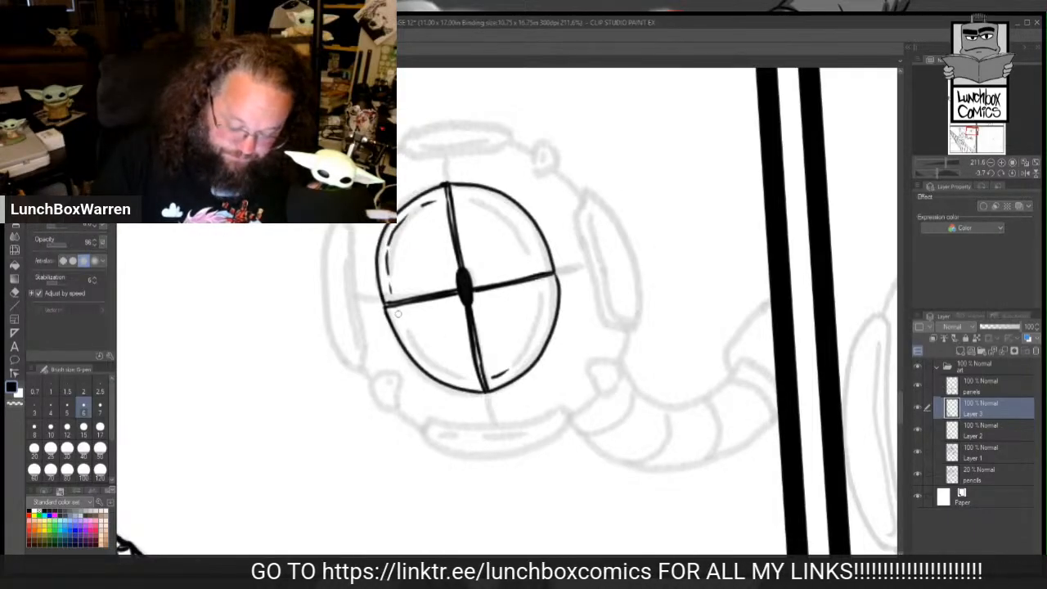
{"action": "mouse_move", "coordinate": [399, 319]}
{"action": "left_mouse_down"}
{"action": "mouse_move", "coordinate": [419, 353]}
{"action": "mouse_move", "coordinate": [468, 378]}
{"action": "mouse_move", "coordinate": [535, 324]}
{"action": "mouse_move", "coordinate": [537, 263]}
{"action": "mouse_move", "coordinate": [520, 231]}
{"action": "mouse_move", "coordinate": [497, 200]}
{"action": "mouse_move", "coordinate": [445, 206]}
{"action": "left_mouse_up"}
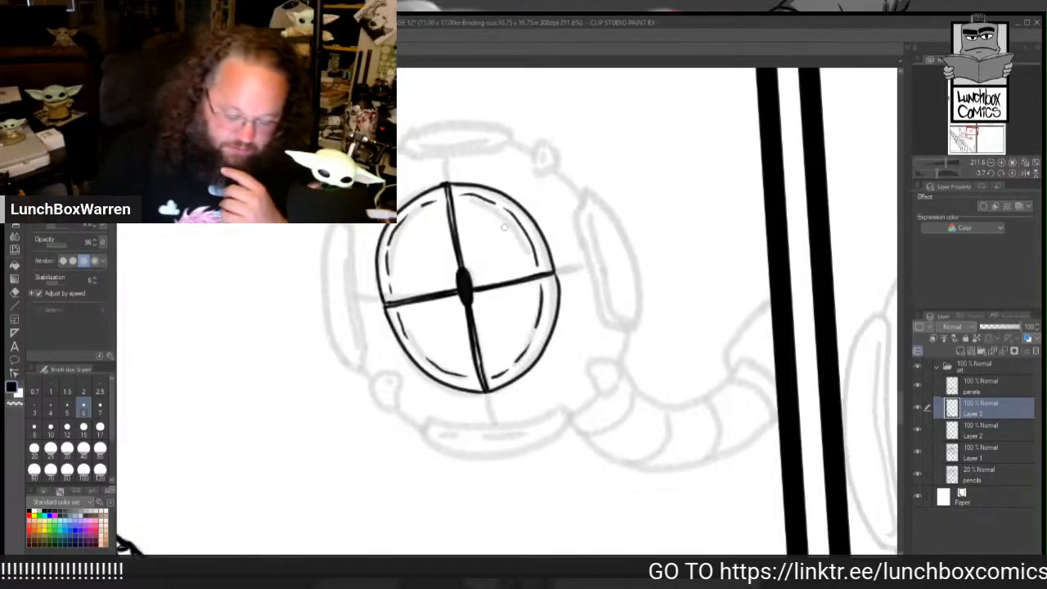
Step: Extend the four crossbar ends outward past the window rim with short thick strokes
{"action": "left_click_drag", "start_coordinate": [446, 183], "coordinate": [441, 154]}
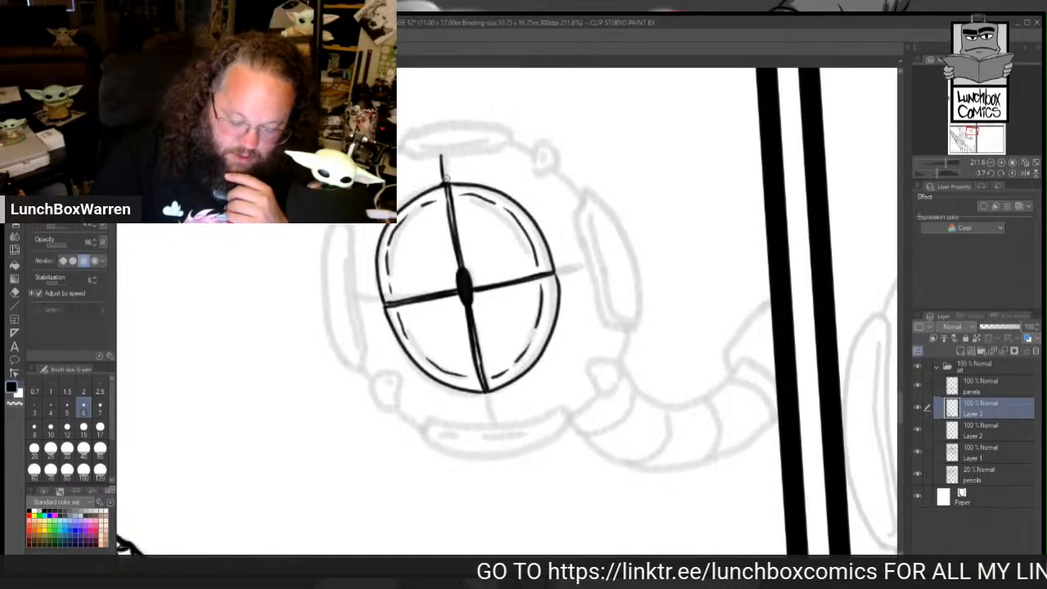
{"action": "left_click_drag", "start_coordinate": [486, 395], "coordinate": [494, 423]}
{"action": "left_click_drag", "start_coordinate": [553, 272], "coordinate": [587, 266]}
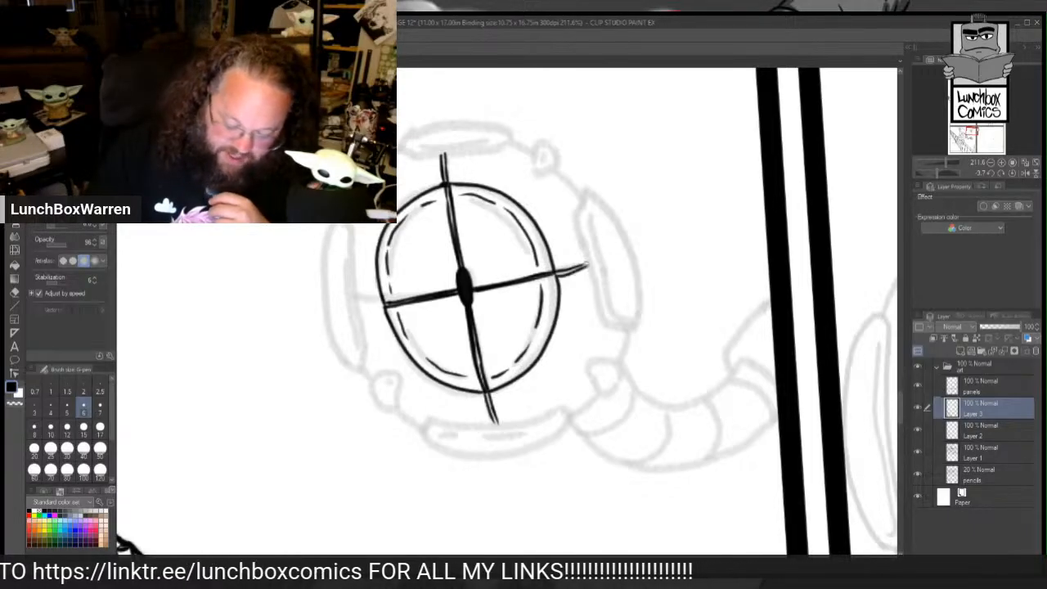
{"action": "left_click_drag", "start_coordinate": [380, 304], "coordinate": [356, 309]}
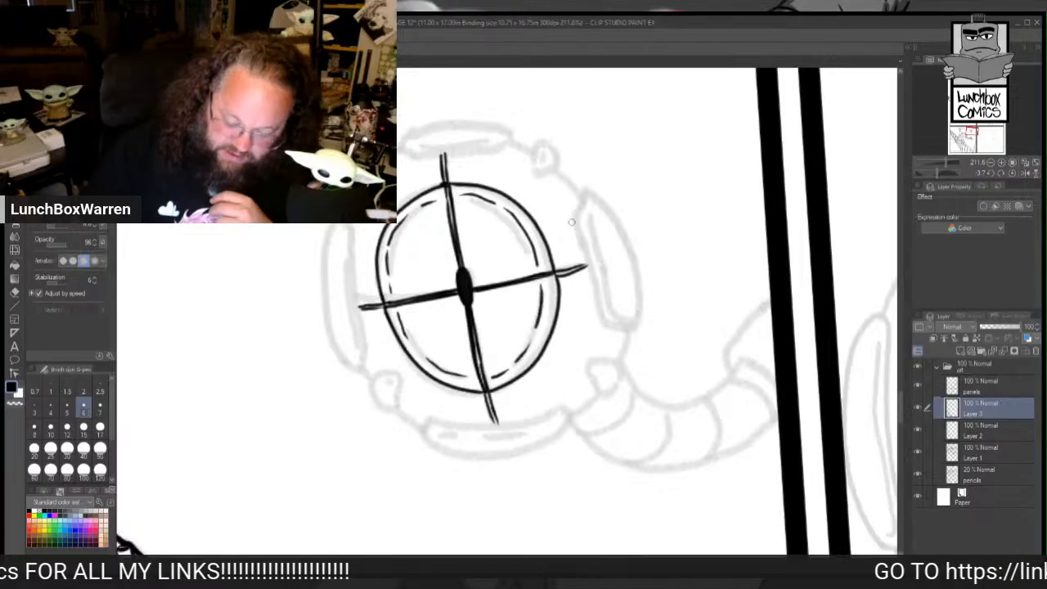
Step: Ink the inner edge, angled ends and curved outer edge of the helmet's side plate nearest the panel border
{"action": "mouse_move", "coordinate": [574, 224]}
{"action": "left_mouse_down"}
{"action": "mouse_move", "coordinate": [594, 287]}
{"action": "mouse_move", "coordinate": [601, 281]}
{"action": "mouse_move", "coordinate": [598, 324]}
{"action": "mouse_move", "coordinate": [596, 306]}
{"action": "mouse_move", "coordinate": [629, 334]}
{"action": "left_mouse_up"}
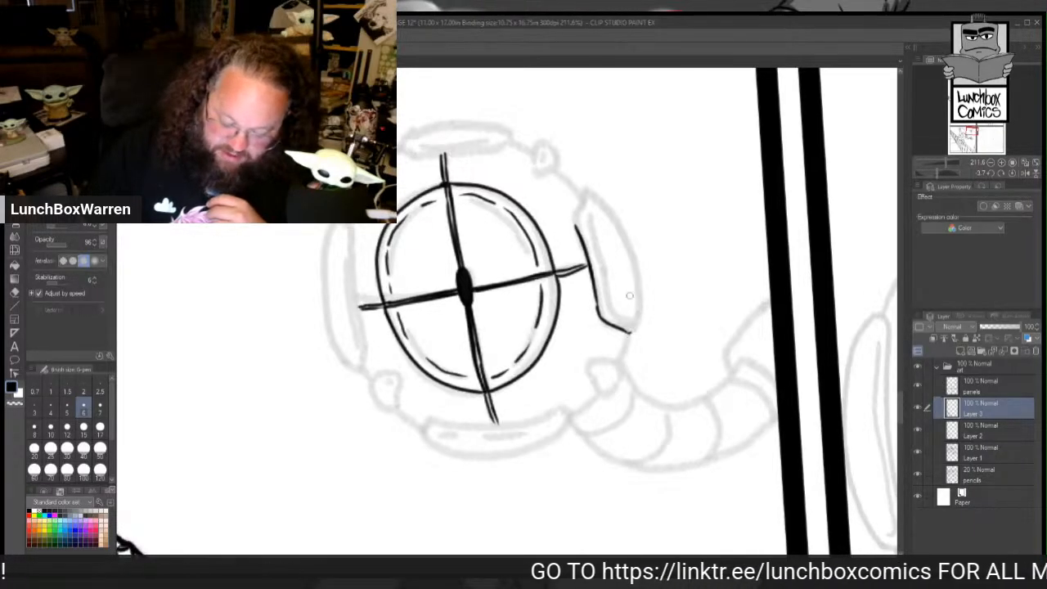
{"action": "mouse_move", "coordinate": [573, 216]}
{"action": "left_mouse_down"}
{"action": "mouse_move", "coordinate": [581, 187]}
{"action": "mouse_move", "coordinate": [602, 192]}
{"action": "mouse_move", "coordinate": [625, 232]}
{"action": "mouse_move", "coordinate": [638, 294]}
{"action": "mouse_move", "coordinate": [631, 331]}
{"action": "mouse_move", "coordinate": [608, 309]}
{"action": "mouse_move", "coordinate": [582, 193]}
{"action": "left_mouse_up"}
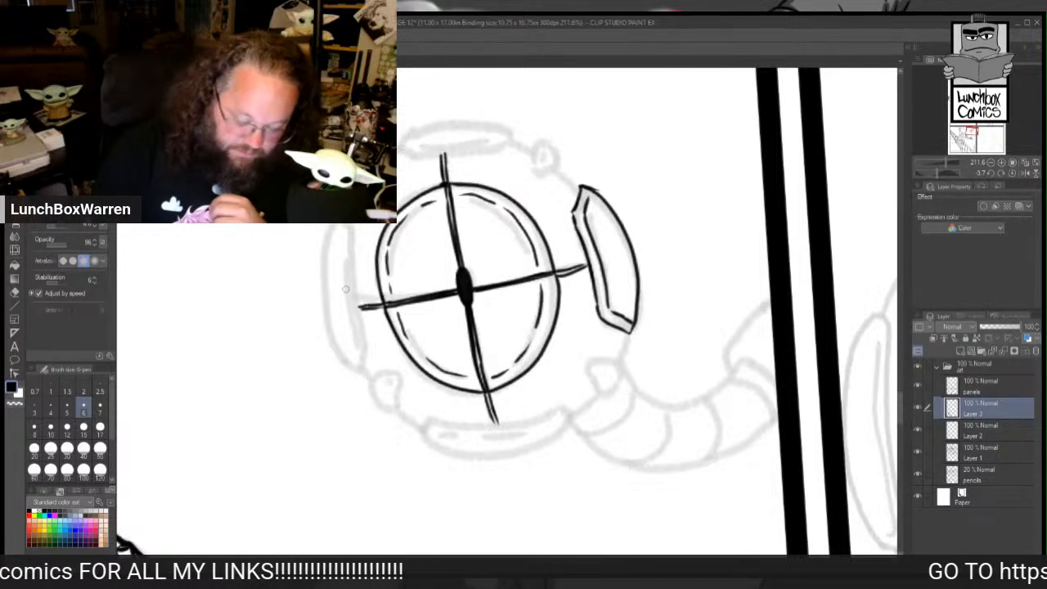
Step: Ink the helmet's side plate farthest from the panel border, the top plate, and the adjoining upper lug with its connecting rim lines
{"action": "mouse_move", "coordinate": [351, 239]}
{"action": "left_mouse_down"}
{"action": "mouse_move", "coordinate": [358, 370]}
{"action": "mouse_move", "coordinate": [329, 342]}
{"action": "mouse_move", "coordinate": [326, 249]}
{"action": "mouse_move", "coordinate": [352, 247]}
{"action": "left_mouse_up"}
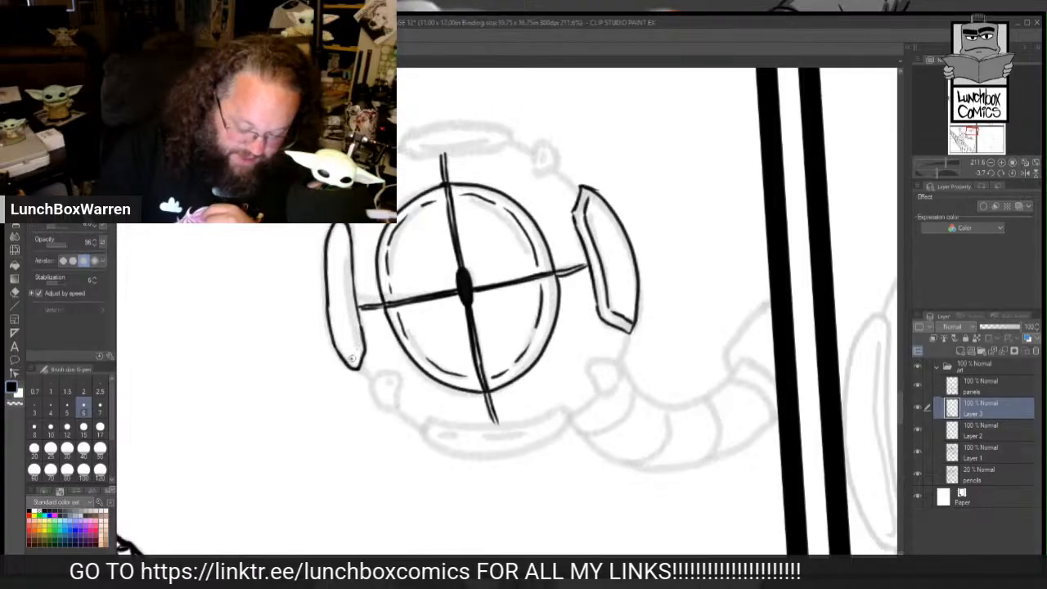
{"action": "left_click_drag", "start_coordinate": [355, 358], "coordinate": [335, 224]}
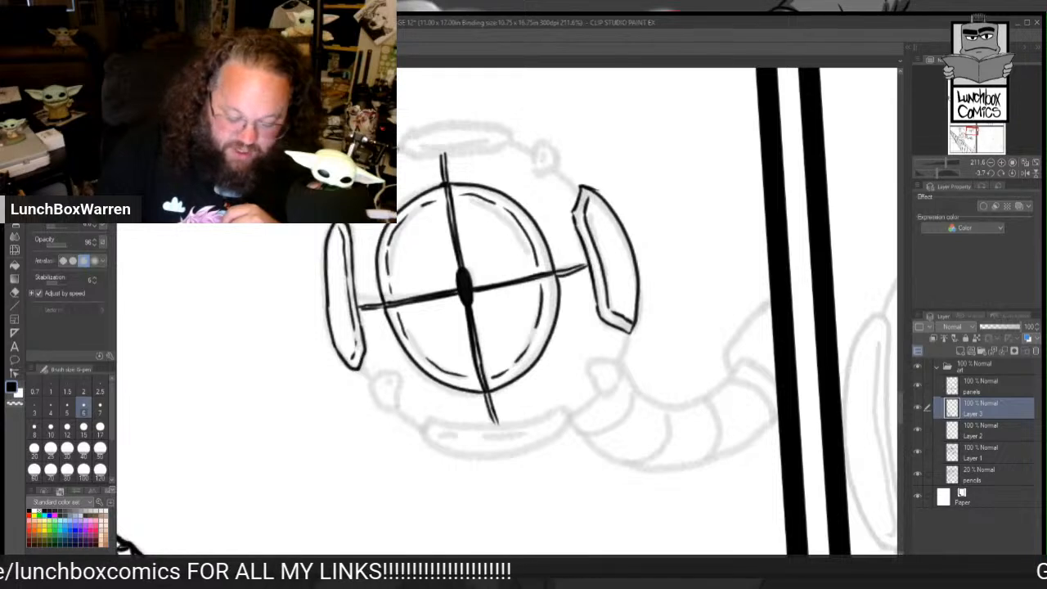
{"action": "mouse_move", "coordinate": [397, 151]}
{"action": "left_mouse_down"}
{"action": "mouse_move", "coordinate": [498, 150]}
{"action": "mouse_move", "coordinate": [512, 141]}
{"action": "mouse_move", "coordinate": [498, 128]}
{"action": "mouse_move", "coordinate": [411, 131]}
{"action": "mouse_move", "coordinate": [409, 144]}
{"action": "mouse_move", "coordinate": [493, 142]}
{"action": "mouse_move", "coordinate": [533, 182]}
{"action": "mouse_move", "coordinate": [559, 175]}
{"action": "mouse_move", "coordinate": [548, 153]}
{"action": "mouse_move", "coordinate": [560, 165]}
{"action": "mouse_move", "coordinate": [538, 155]}
{"action": "mouse_move", "coordinate": [536, 169]}
{"action": "mouse_move", "coordinate": [547, 170]}
{"action": "mouse_move", "coordinate": [526, 150]}
{"action": "mouse_move", "coordinate": [580, 192]}
{"action": "left_mouse_up"}
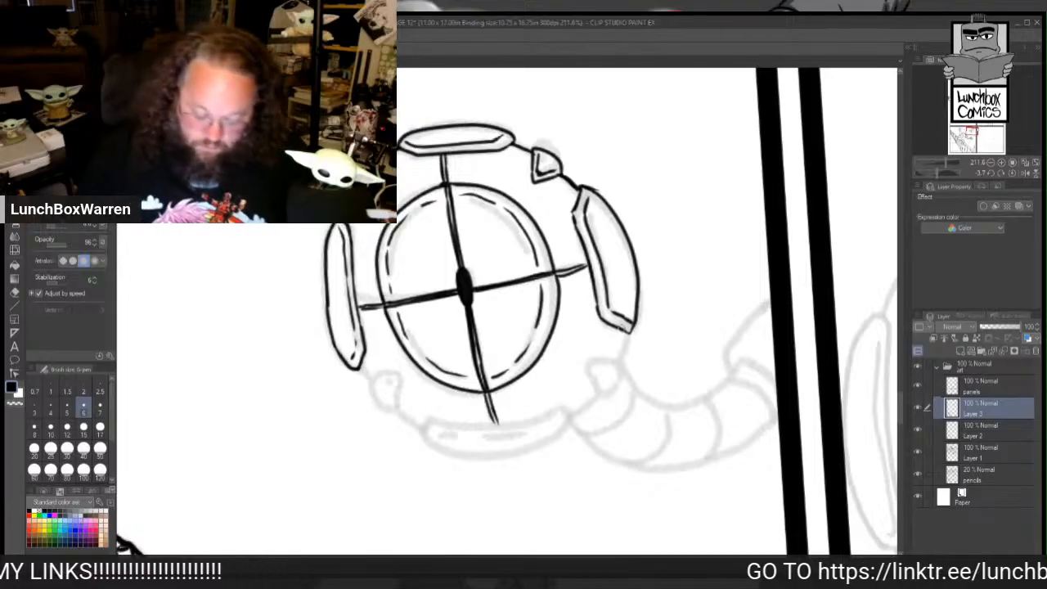
Step: Ink the helmet's two lower lugs and bottom plate, joining them to the side plates with short rim lines
{"action": "mouse_move", "coordinate": [628, 328]}
{"action": "left_mouse_down"}
{"action": "mouse_move", "coordinate": [620, 358]}
{"action": "mouse_move", "coordinate": [582, 362]}
{"action": "mouse_move", "coordinate": [593, 400]}
{"action": "mouse_move", "coordinate": [620, 366]}
{"action": "mouse_move", "coordinate": [583, 369]}
{"action": "mouse_move", "coordinate": [621, 358]}
{"action": "left_mouse_up"}
{"action": "left_click_drag", "start_coordinate": [574, 413], "coordinate": [594, 397]}
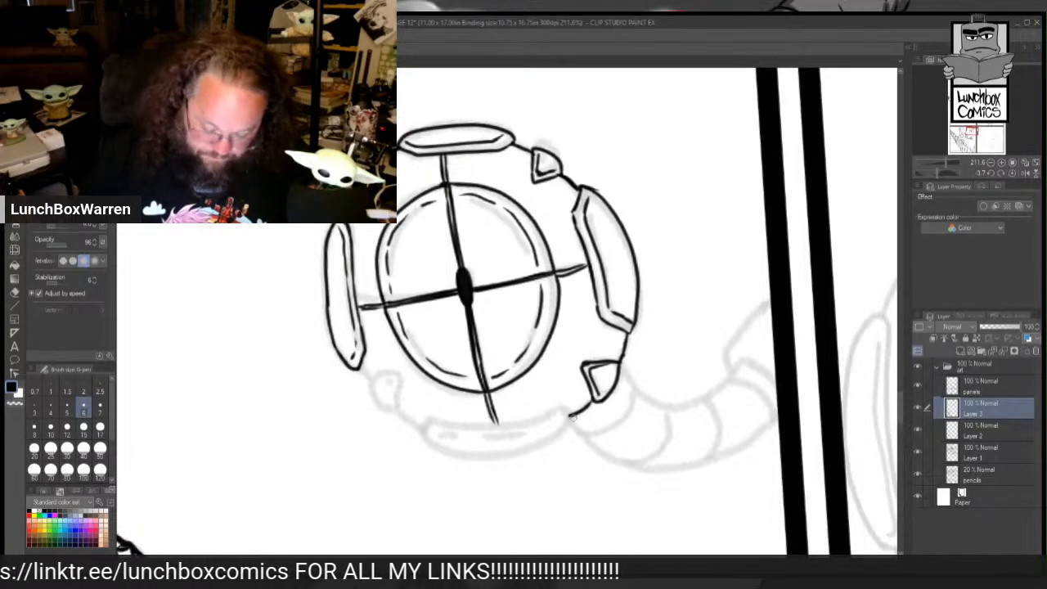
{"action": "mouse_move", "coordinate": [571, 414]}
{"action": "left_mouse_down"}
{"action": "mouse_move", "coordinate": [484, 427]}
{"action": "mouse_move", "coordinate": [435, 420]}
{"action": "mouse_move", "coordinate": [420, 431]}
{"action": "mouse_move", "coordinate": [461, 455]}
{"action": "mouse_move", "coordinate": [518, 451]}
{"action": "mouse_move", "coordinate": [570, 415]}
{"action": "left_mouse_up"}
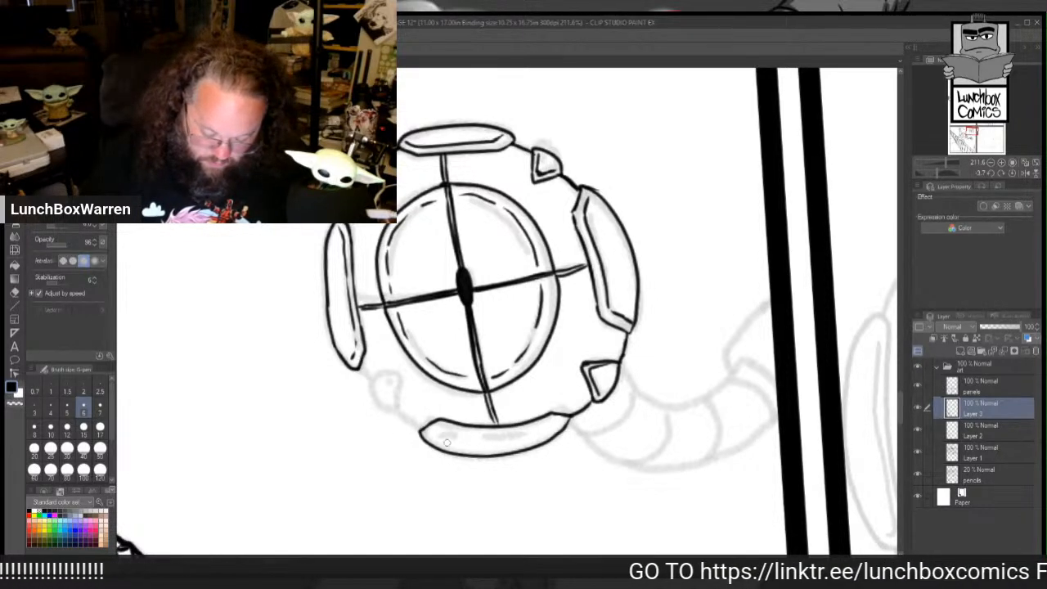
{"action": "left_click_drag", "start_coordinate": [459, 434], "coordinate": [572, 423]}
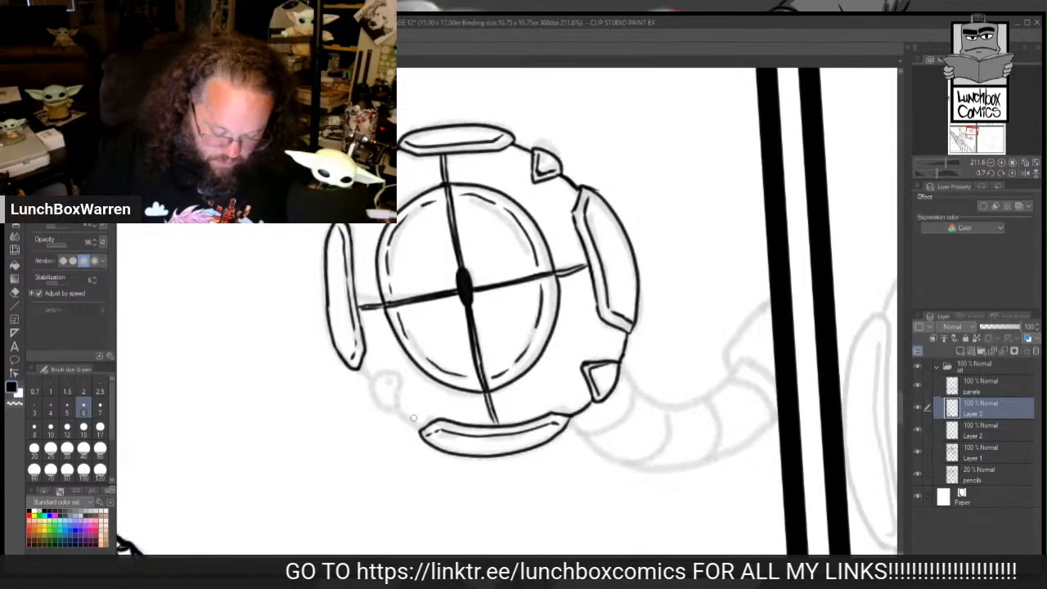
{"action": "mouse_move", "coordinate": [393, 410]}
{"action": "left_mouse_down"}
{"action": "mouse_move", "coordinate": [397, 377]}
{"action": "mouse_move", "coordinate": [367, 381]}
{"action": "mouse_move", "coordinate": [373, 400]}
{"action": "mouse_move", "coordinate": [392, 410]}
{"action": "mouse_move", "coordinate": [393, 382]}
{"action": "mouse_move", "coordinate": [367, 385]}
{"action": "mouse_move", "coordinate": [360, 366]}
{"action": "left_mouse_up"}
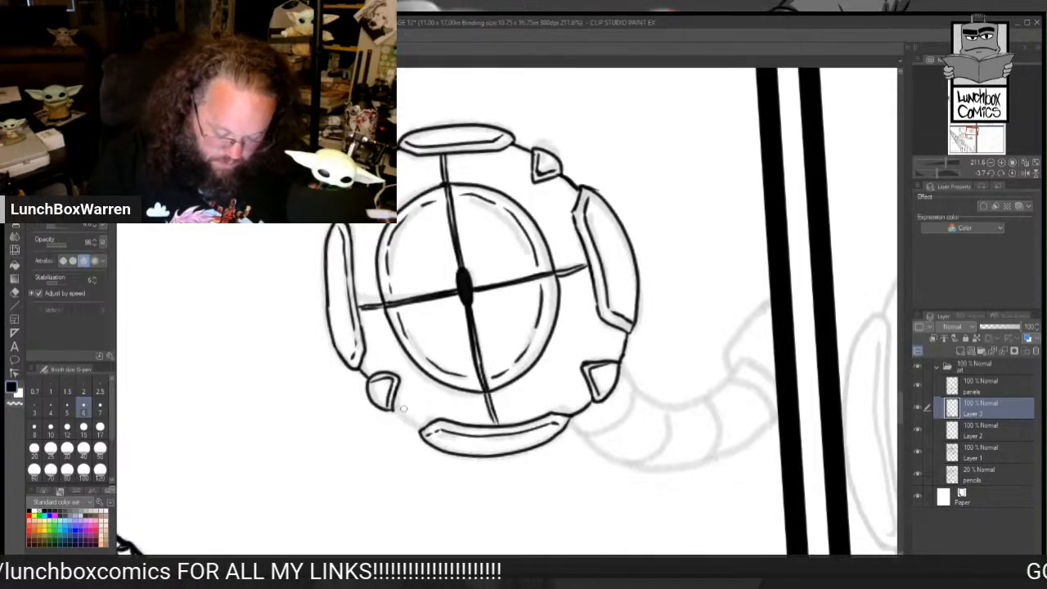
{"action": "left_click_drag", "start_coordinate": [391, 404], "coordinate": [425, 431]}
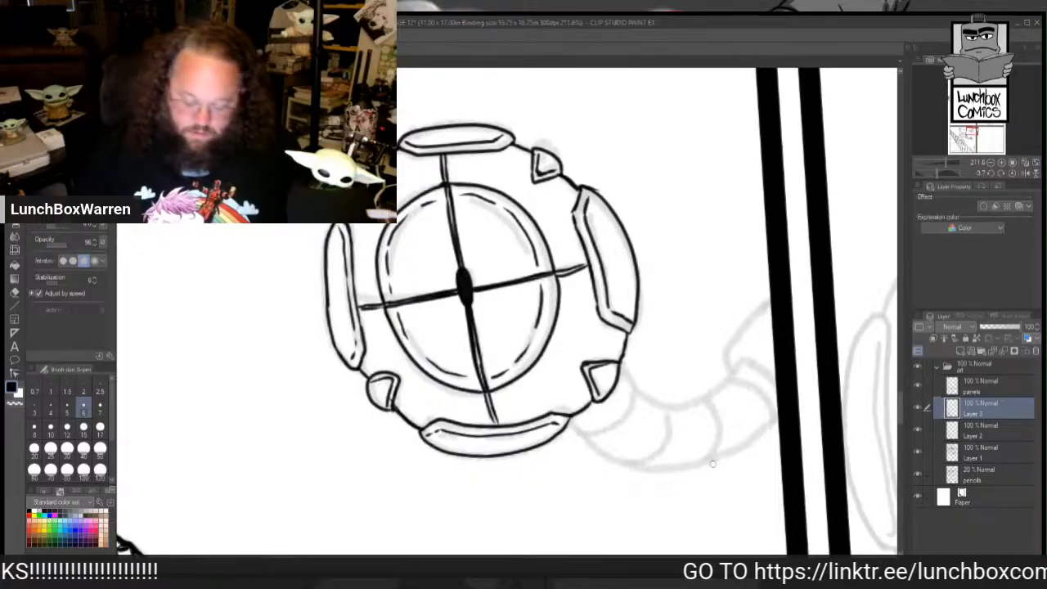
Step: Ink both curved edges of the helmet's air hose and the coupling where it meets the panel border
{"action": "mouse_move", "coordinate": [622, 359]}
{"action": "left_mouse_down"}
{"action": "mouse_move", "coordinate": [645, 394]}
{"action": "mouse_move", "coordinate": [686, 400]}
{"action": "mouse_move", "coordinate": [740, 357]}
{"action": "left_mouse_up"}
{"action": "mouse_move", "coordinate": [570, 423]}
{"action": "left_mouse_down"}
{"action": "mouse_move", "coordinate": [609, 454]}
{"action": "mouse_move", "coordinate": [689, 464]}
{"action": "mouse_move", "coordinate": [748, 443]}
{"action": "mouse_move", "coordinate": [777, 416]}
{"action": "left_mouse_up"}
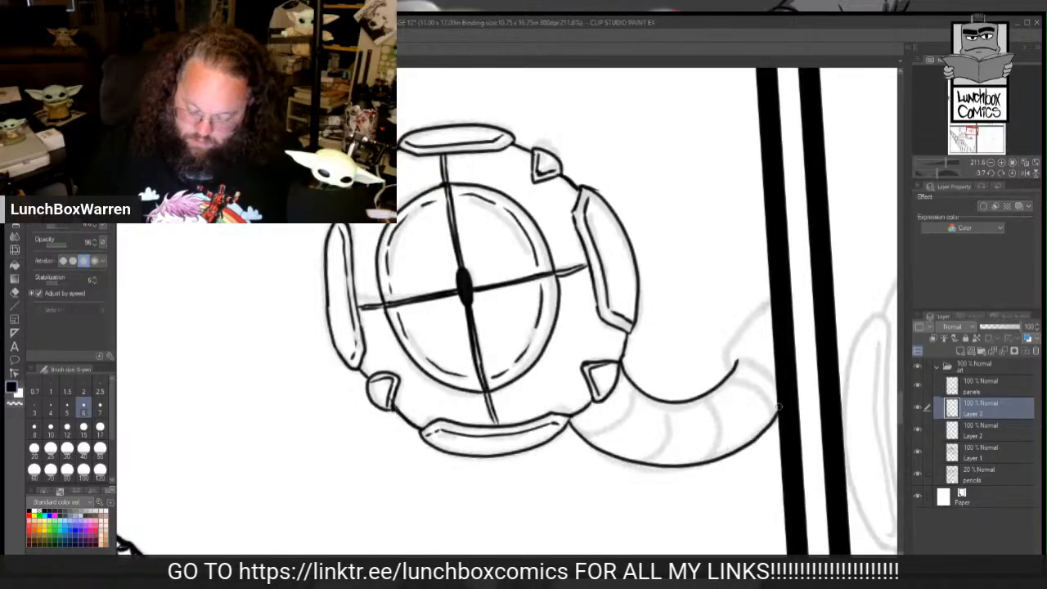
{"action": "mouse_move", "coordinate": [738, 358]}
{"action": "left_mouse_down"}
{"action": "mouse_move", "coordinate": [774, 365]}
{"action": "mouse_move", "coordinate": [726, 369]}
{"action": "mouse_move", "coordinate": [722, 354]}
{"action": "mouse_move", "coordinate": [749, 311]}
{"action": "mouse_move", "coordinate": [739, 324]}
{"action": "mouse_move", "coordinate": [772, 294]}
{"action": "left_mouse_up"}
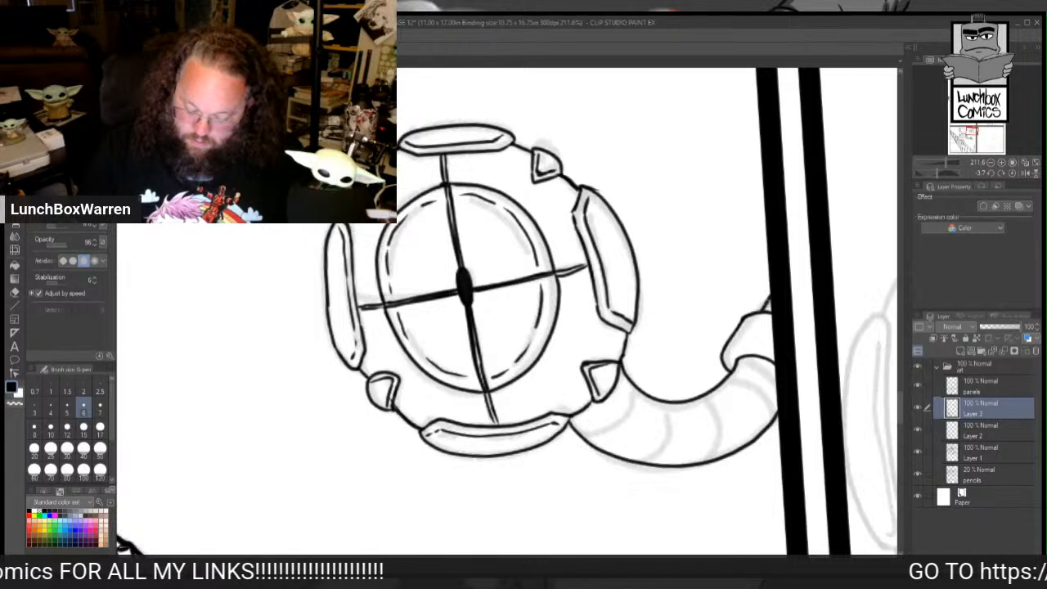
{"action": "left_click_drag", "start_coordinate": [723, 353], "coordinate": [774, 355]}
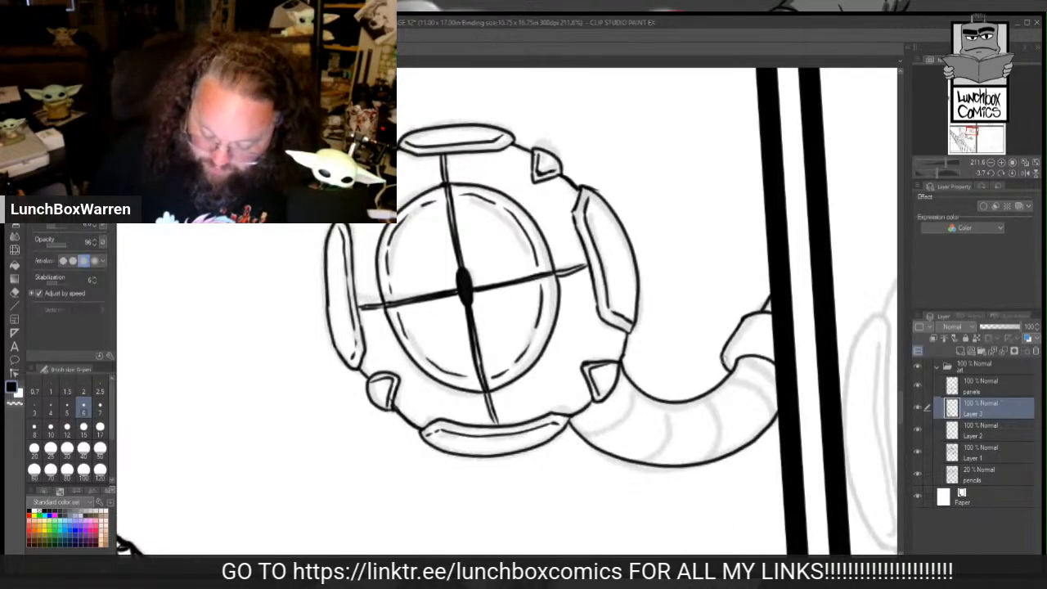
{"action": "mouse_move", "coordinate": [758, 343]}
{"action": "left_mouse_down"}
{"action": "mouse_move", "coordinate": [775, 352]}
{"action": "mouse_move", "coordinate": [763, 355]}
{"action": "mouse_move", "coordinate": [771, 329]}
{"action": "left_mouse_up"}
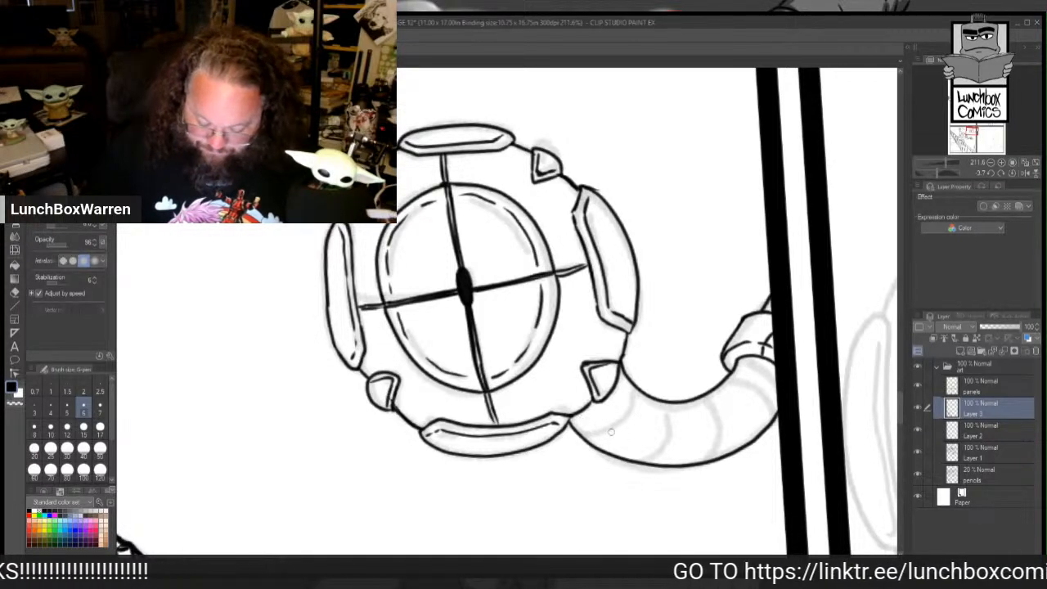
Step: Ink the curved ring lines across the air hose from the helmet to the coupling
{"action": "mouse_move", "coordinate": [585, 434]}
{"action": "left_mouse_down"}
{"action": "mouse_move", "coordinate": [631, 415]}
{"action": "mouse_move", "coordinate": [610, 426]}
{"action": "mouse_move", "coordinate": [638, 409]}
{"action": "left_mouse_up"}
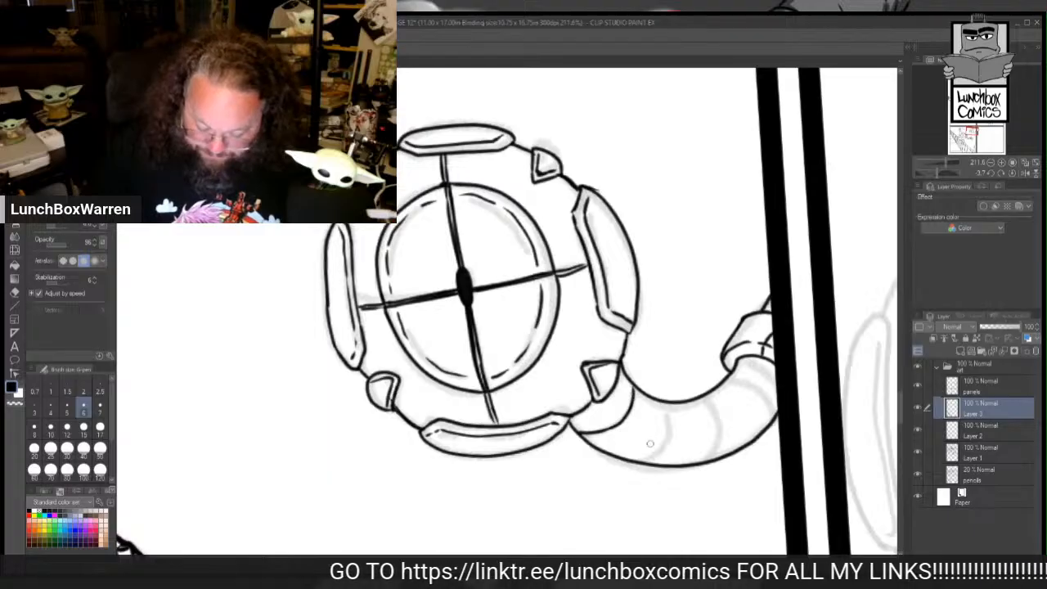
{"action": "left_click_drag", "start_coordinate": [650, 463], "coordinate": [669, 401]}
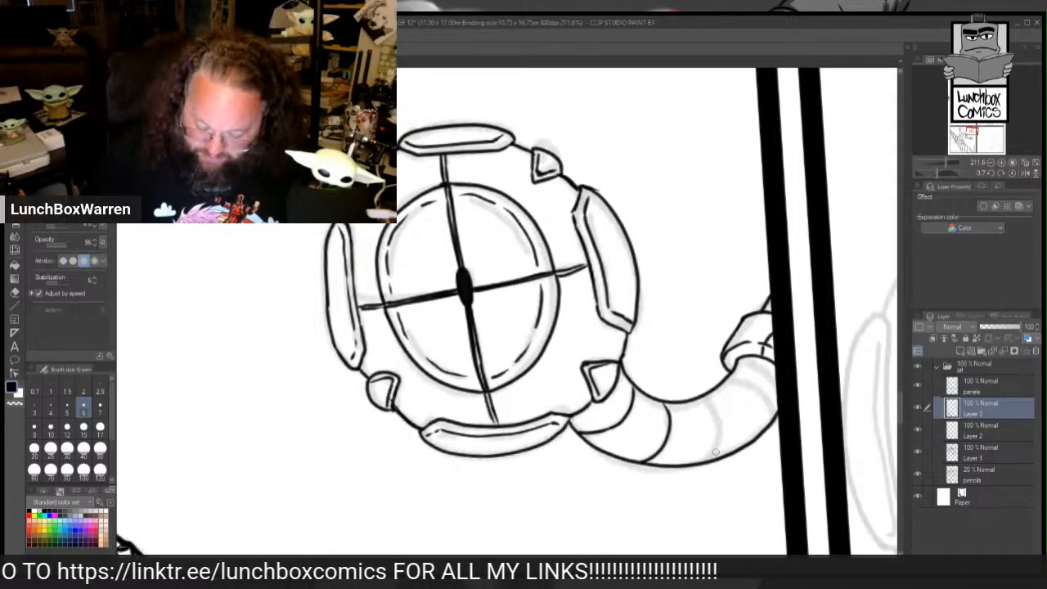
{"action": "mouse_move", "coordinate": [708, 460]}
{"action": "left_mouse_down"}
{"action": "mouse_move", "coordinate": [719, 403]}
{"action": "mouse_move", "coordinate": [769, 394]}
{"action": "mouse_move", "coordinate": [776, 420]}
{"action": "left_mouse_up"}
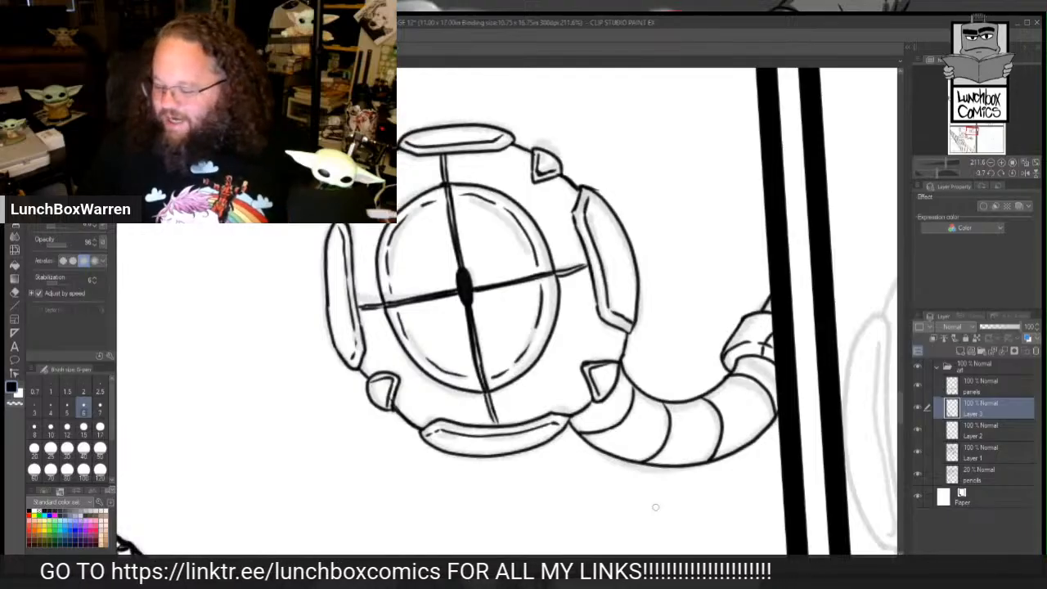
Step: Ink the last rim section and its triangular lug on the helmet, then erase the rim line crossing the lug
{"action": "key", "text": "e"}
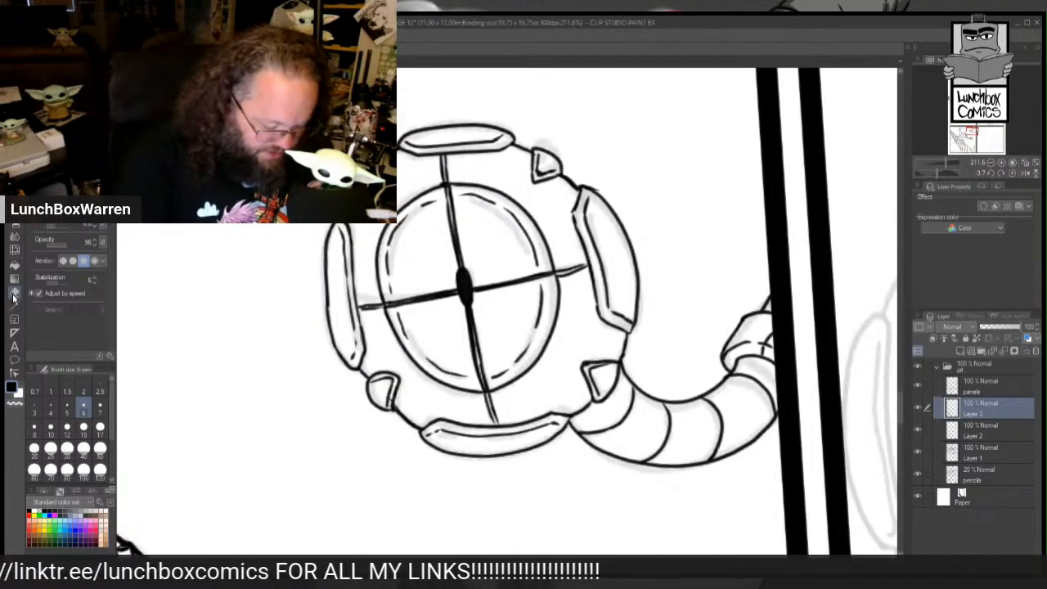
{"action": "mouse_move", "coordinate": [402, 410]}
{"action": "left_mouse_down"}
{"action": "mouse_move", "coordinate": [417, 421]}
{"action": "mouse_move", "coordinate": [374, 364]}
{"action": "mouse_move", "coordinate": [370, 379]}
{"action": "mouse_move", "coordinate": [362, 305]}
{"action": "left_mouse_up"}
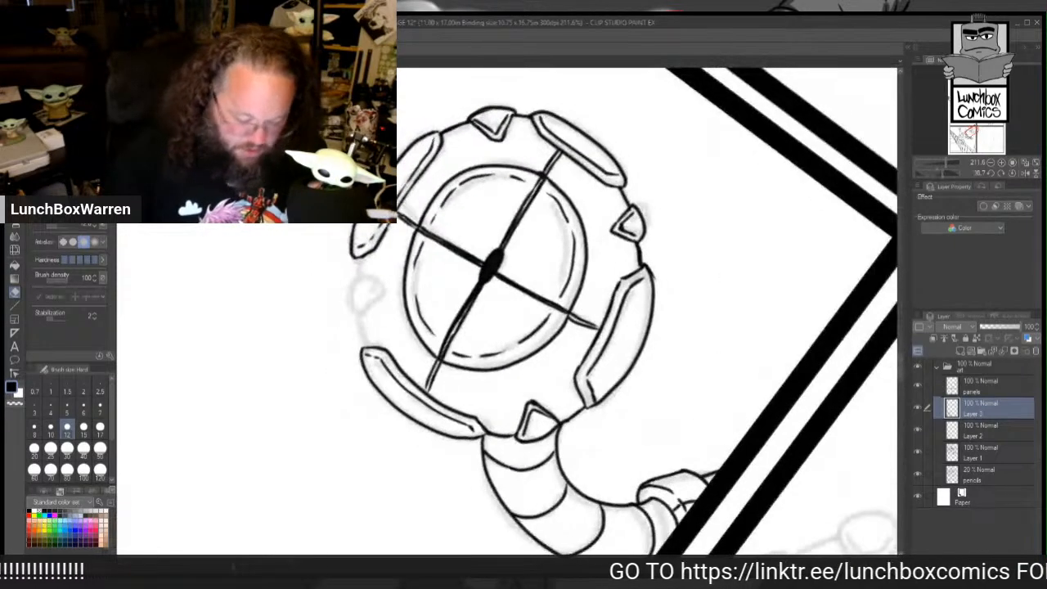
{"action": "key", "text": "p"}
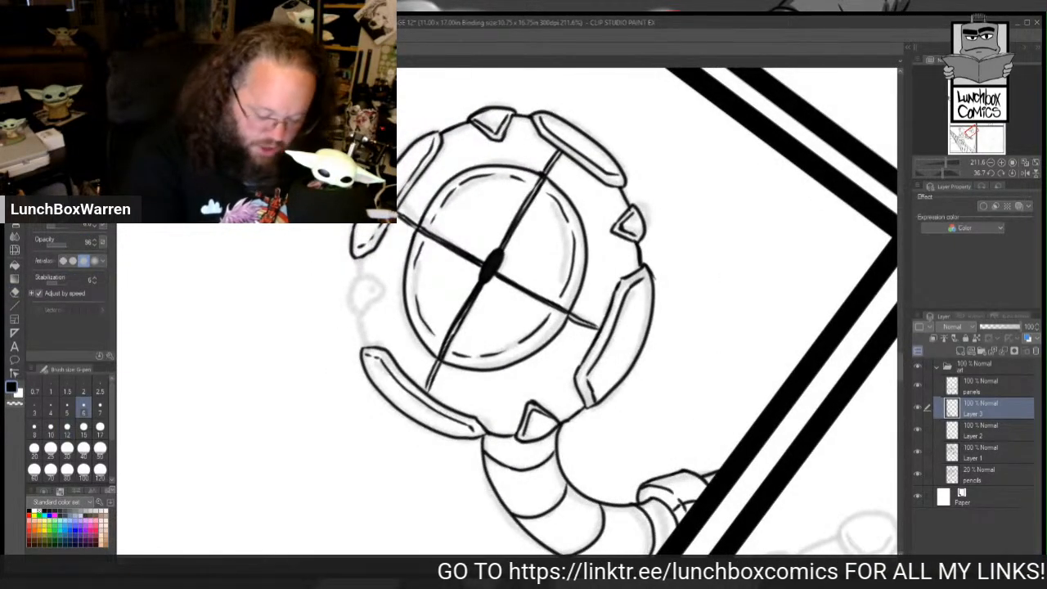
{"action": "mouse_move", "coordinate": [362, 349]}
{"action": "left_mouse_down"}
{"action": "mouse_move", "coordinate": [348, 314]}
{"action": "mouse_move", "coordinate": [351, 258]}
{"action": "mouse_move", "coordinate": [350, 324]}
{"action": "left_mouse_up"}
{"action": "left_click_drag", "start_coordinate": [639, 233], "coordinate": [480, 160]}
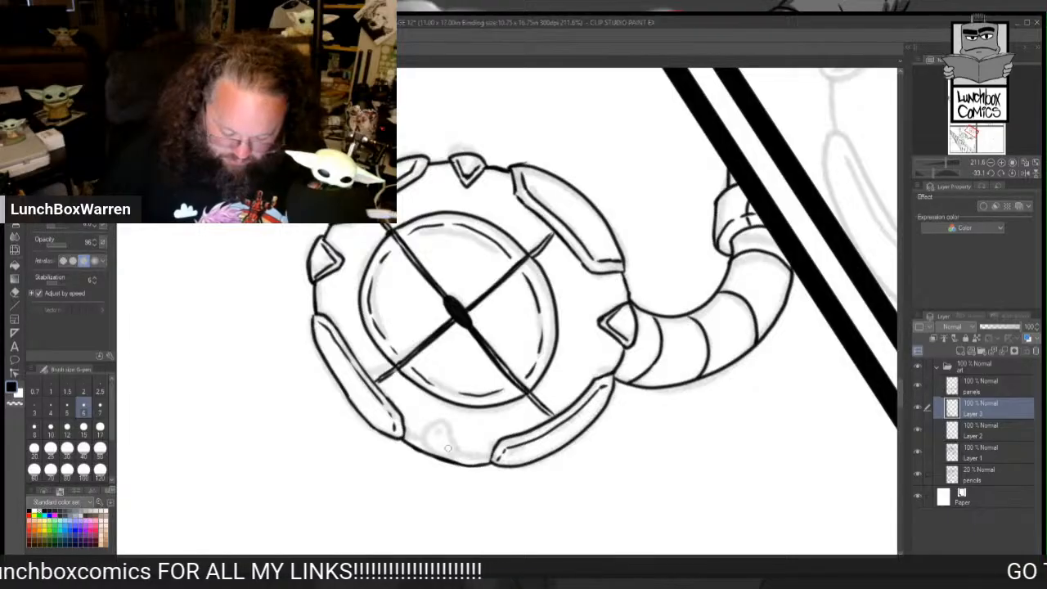
{"action": "mouse_move", "coordinate": [421, 453]}
{"action": "left_mouse_down"}
{"action": "mouse_move", "coordinate": [444, 431]}
{"action": "mouse_move", "coordinate": [452, 443]}
{"action": "mouse_move", "coordinate": [451, 455]}
{"action": "mouse_move", "coordinate": [422, 454]}
{"action": "mouse_move", "coordinate": [456, 467]}
{"action": "left_mouse_up"}
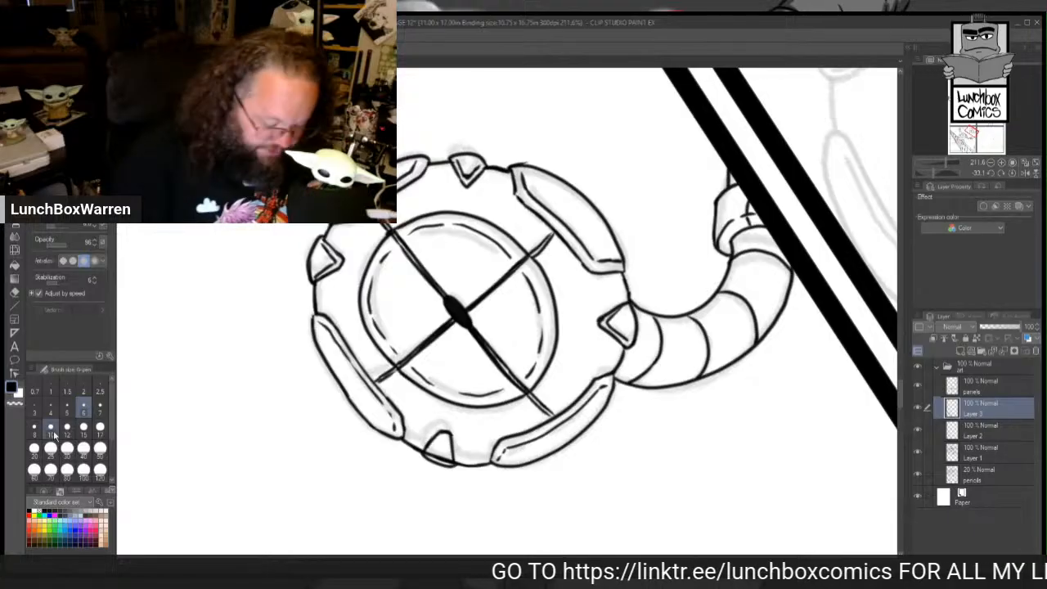
{"action": "left_click", "coordinate": [14, 292]}
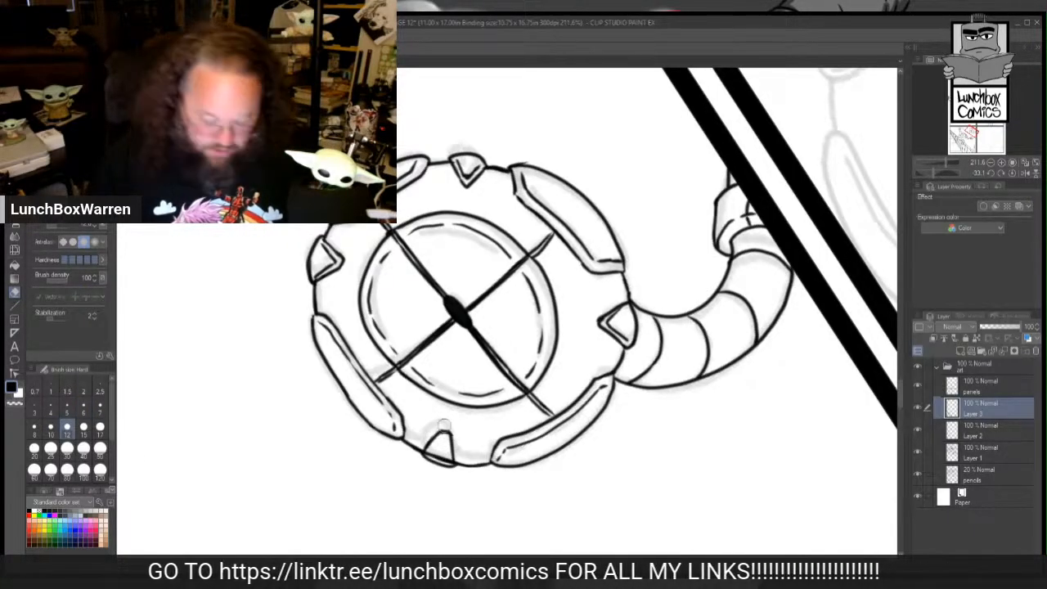
{"action": "left_click_drag", "start_coordinate": [442, 460], "coordinate": [446, 461]}
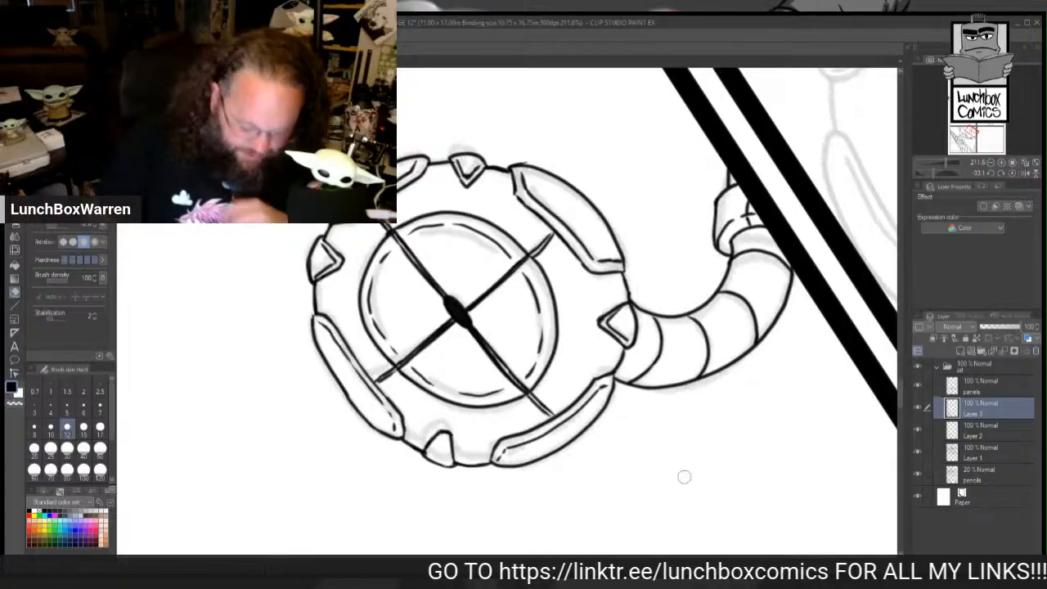
Step: Ink the square-headed character's larger eye and outline the eyebrow above it in the lower-right panel, using brush size 8
{"action": "left_click_drag", "start_coordinate": [945, 163], "coordinate": [936, 174]}
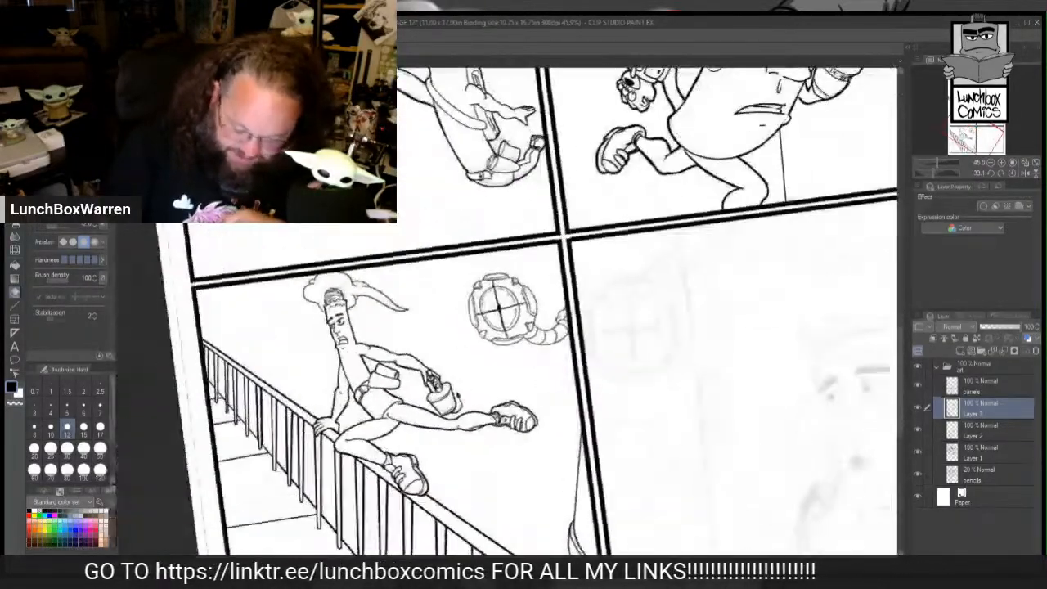
{"action": "left_click_drag", "start_coordinate": [901, 353], "coordinate": [901, 394]}
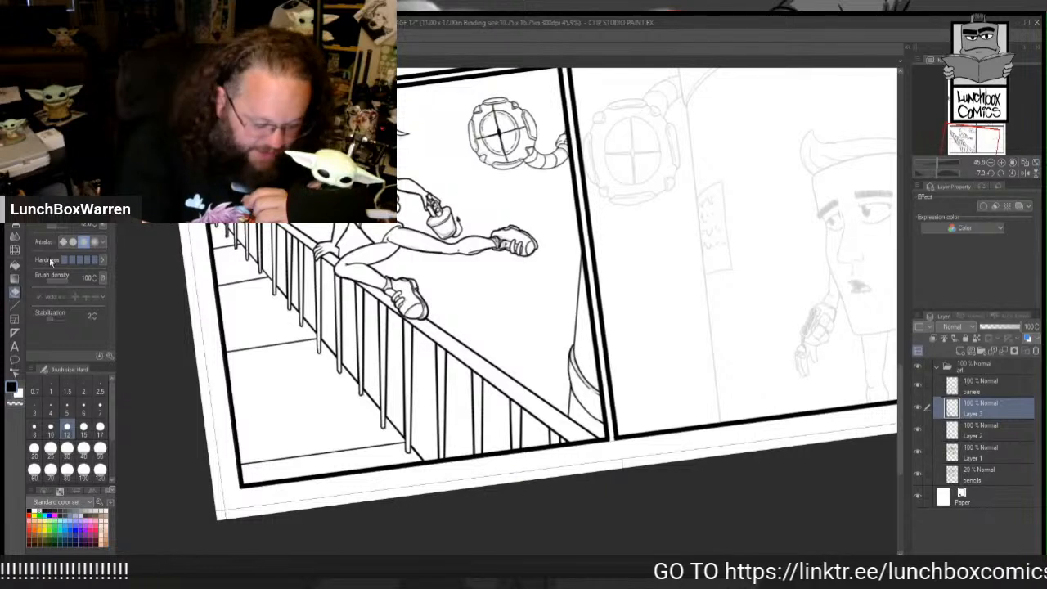
{"action": "key", "text": "p"}
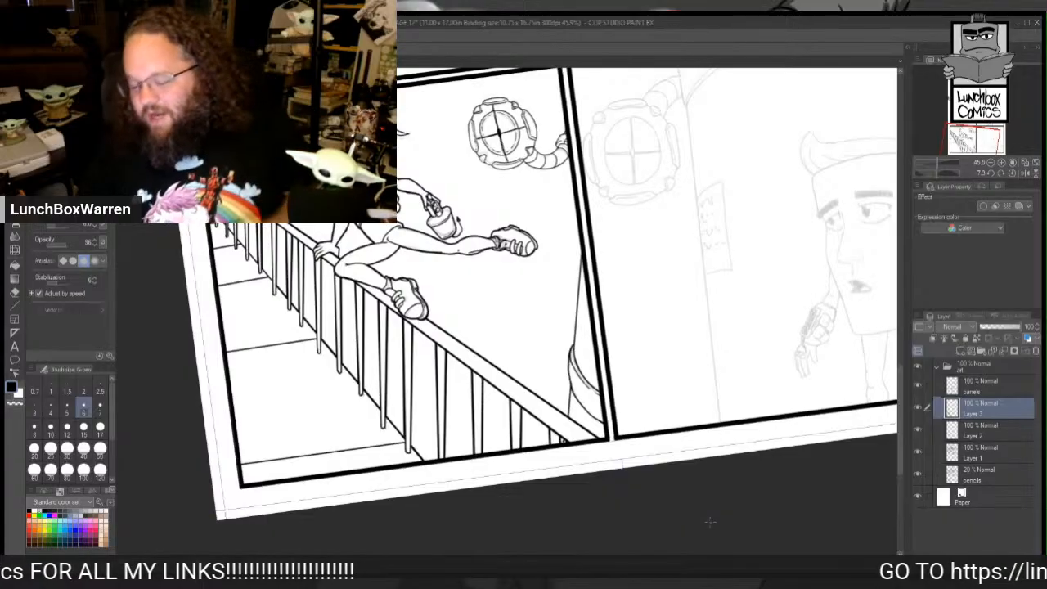
{"action": "left_click_drag", "start_coordinate": [501, 558], "coordinate": [569, 558]}
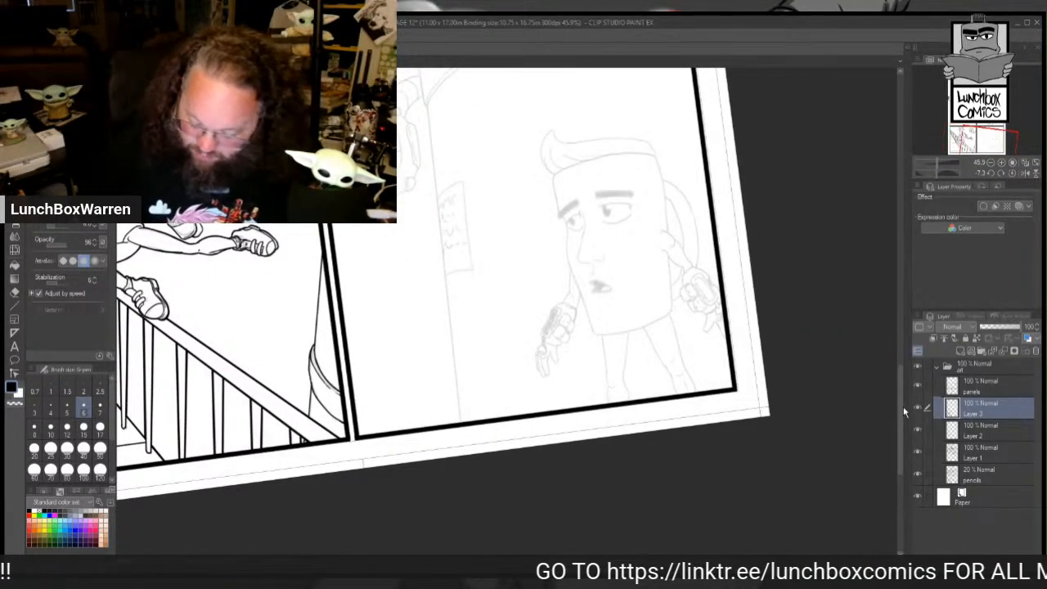
{"action": "left_click_drag", "start_coordinate": [900, 418], "coordinate": [900, 398]}
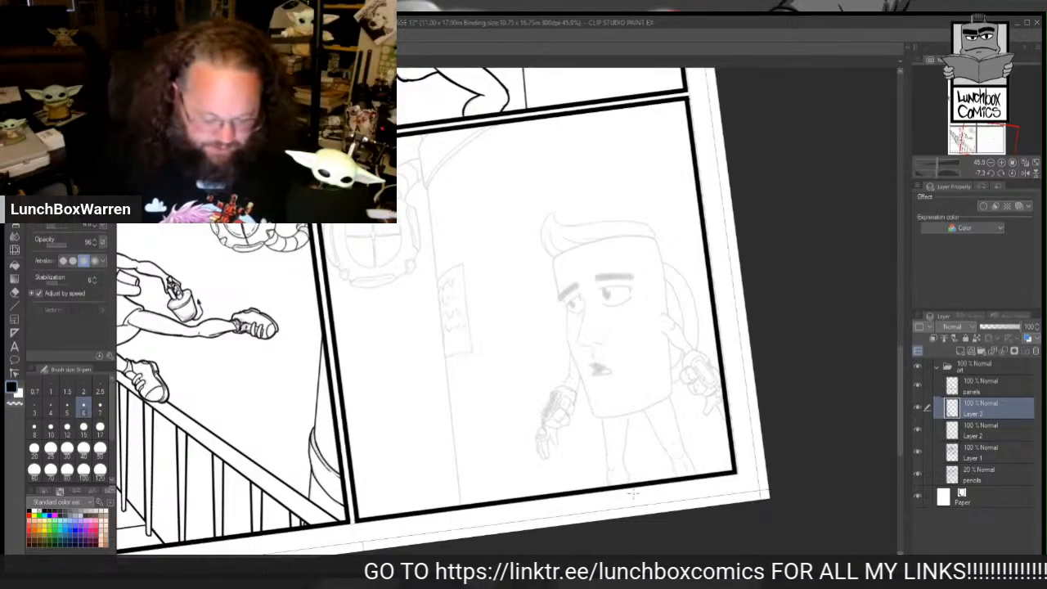
{"action": "left_click_drag", "start_coordinate": [183, 558], "coordinate": [197, 559]}
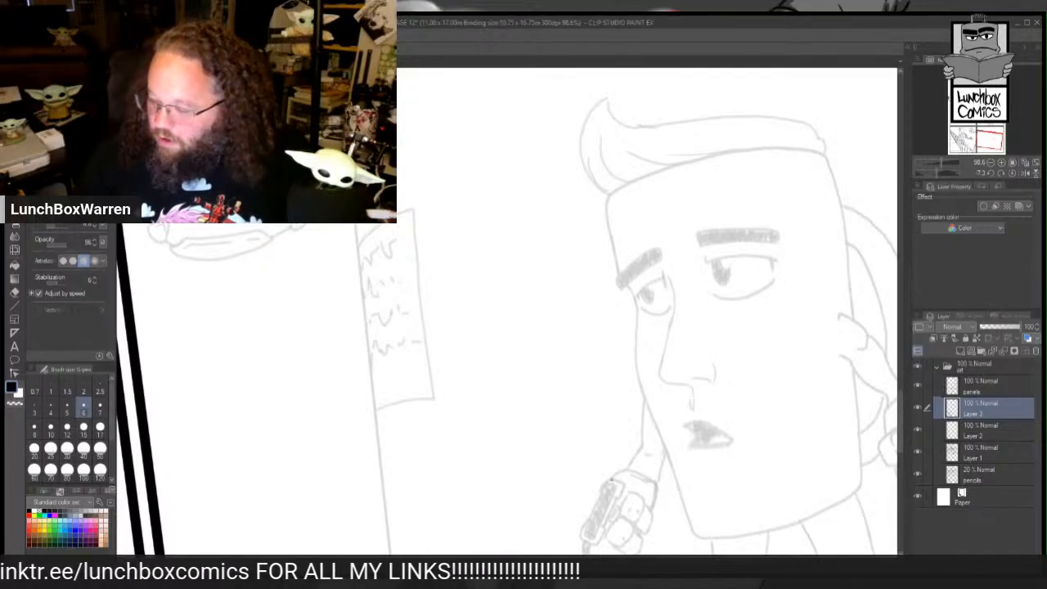
{"action": "scroll", "coordinate": [569, 272], "scroll_direction": "right", "scroll_amount": 3}
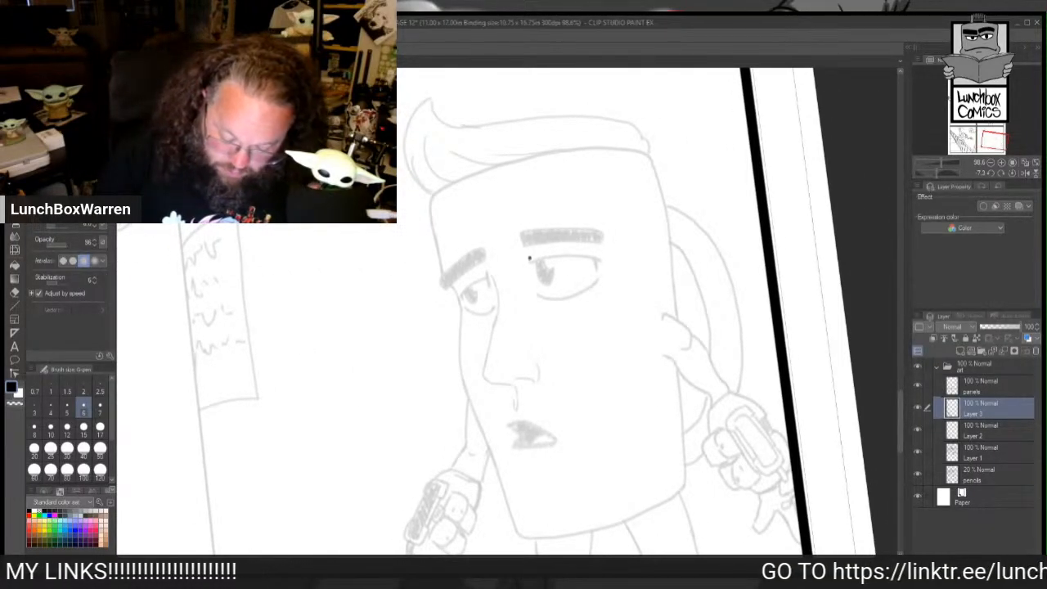
{"action": "left_click", "coordinate": [35, 430]}
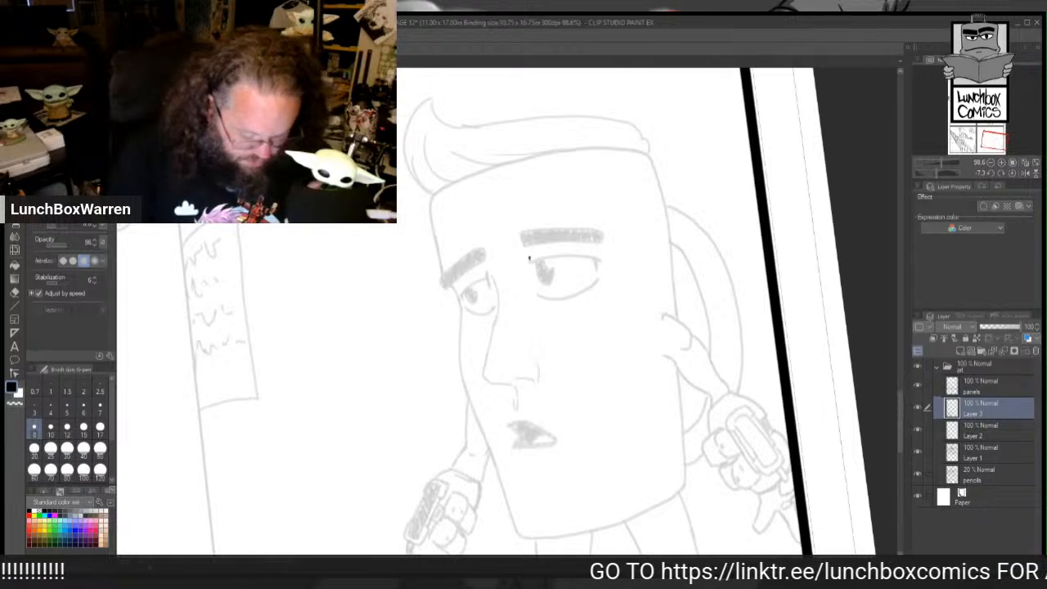
{"action": "scroll", "coordinate": [507, 312], "scroll_direction": "up", "scroll_amount": 5}
{"action": "scroll", "coordinate": [507, 313], "scroll_direction": "down", "scroll_amount": 4}
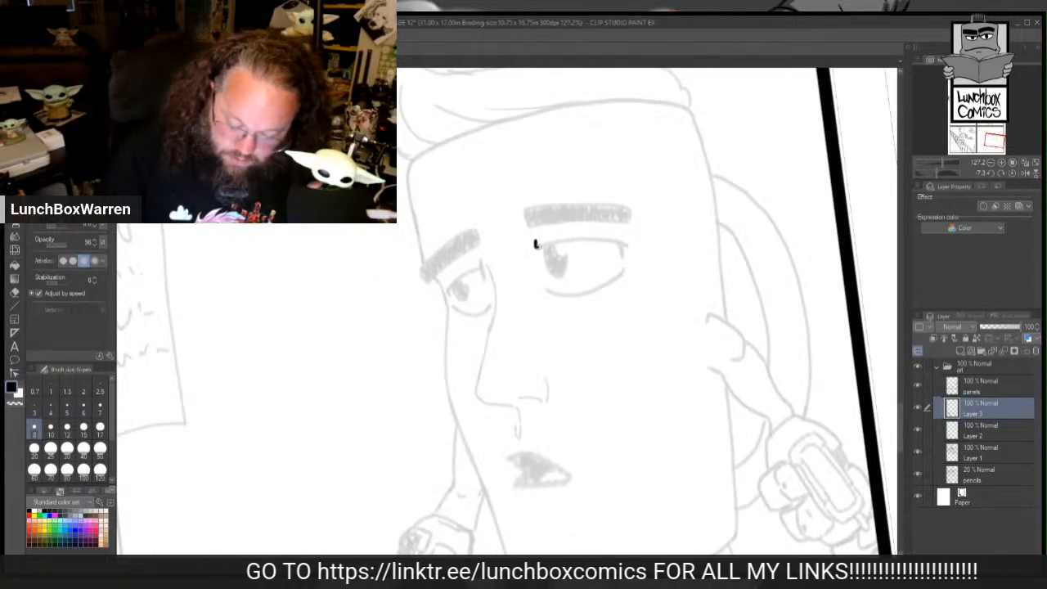
{"action": "left_click_drag", "start_coordinate": [535, 244], "coordinate": [629, 242]}
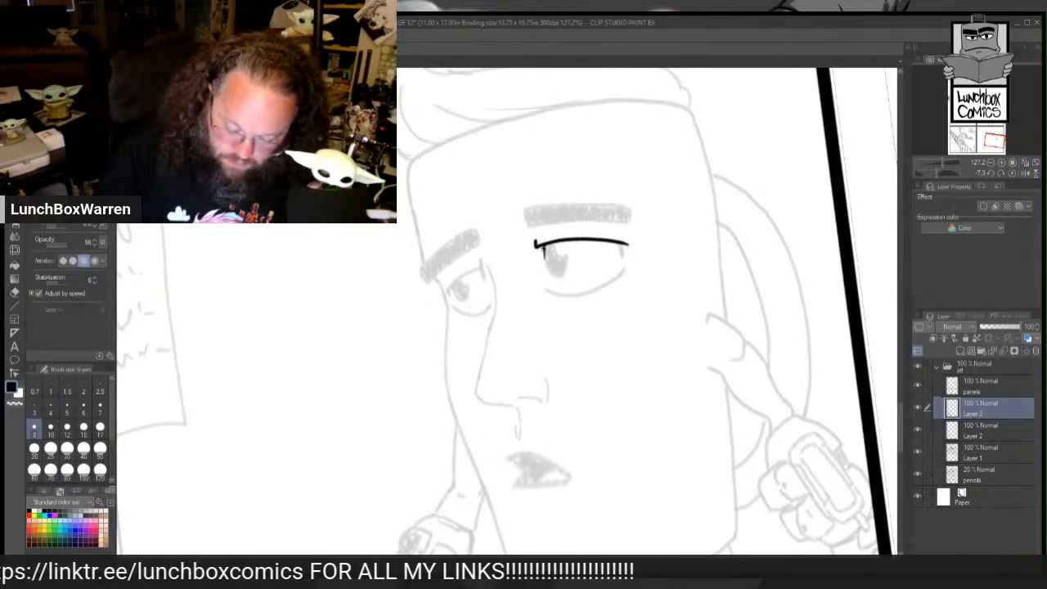
{"action": "mouse_move", "coordinate": [545, 261]}
{"action": "left_mouse_down"}
{"action": "mouse_move", "coordinate": [563, 278]}
{"action": "mouse_move", "coordinate": [567, 257]}
{"action": "mouse_move", "coordinate": [555, 245]}
{"action": "mouse_move", "coordinate": [567, 255]}
{"action": "left_mouse_up"}
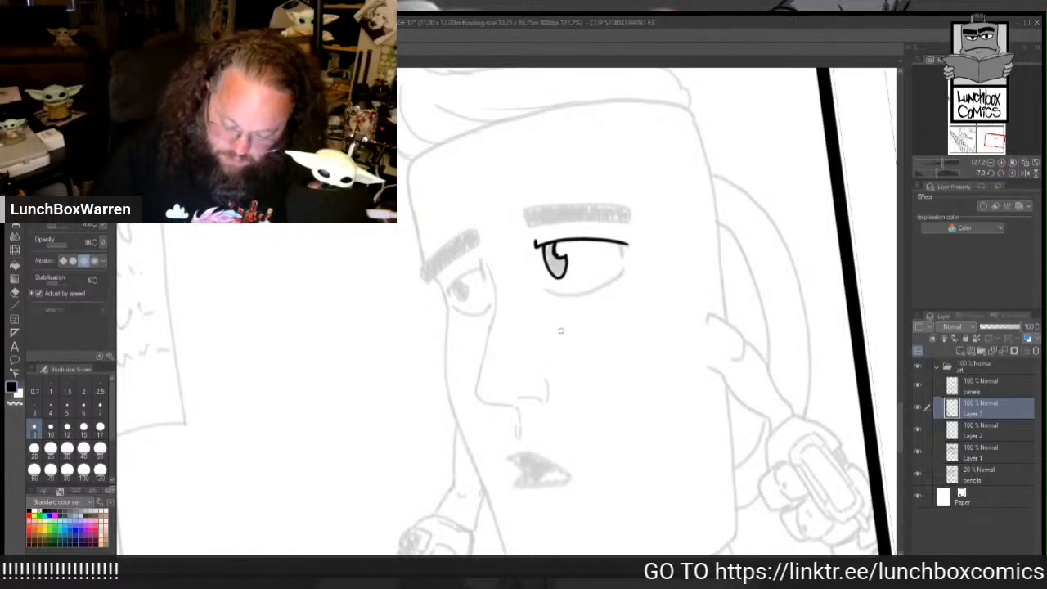
{"action": "mouse_move", "coordinate": [541, 288]}
{"action": "left_mouse_down"}
{"action": "mouse_move", "coordinate": [582, 296]}
{"action": "mouse_move", "coordinate": [614, 286]}
{"action": "mouse_move", "coordinate": [623, 257]}
{"action": "left_mouse_up"}
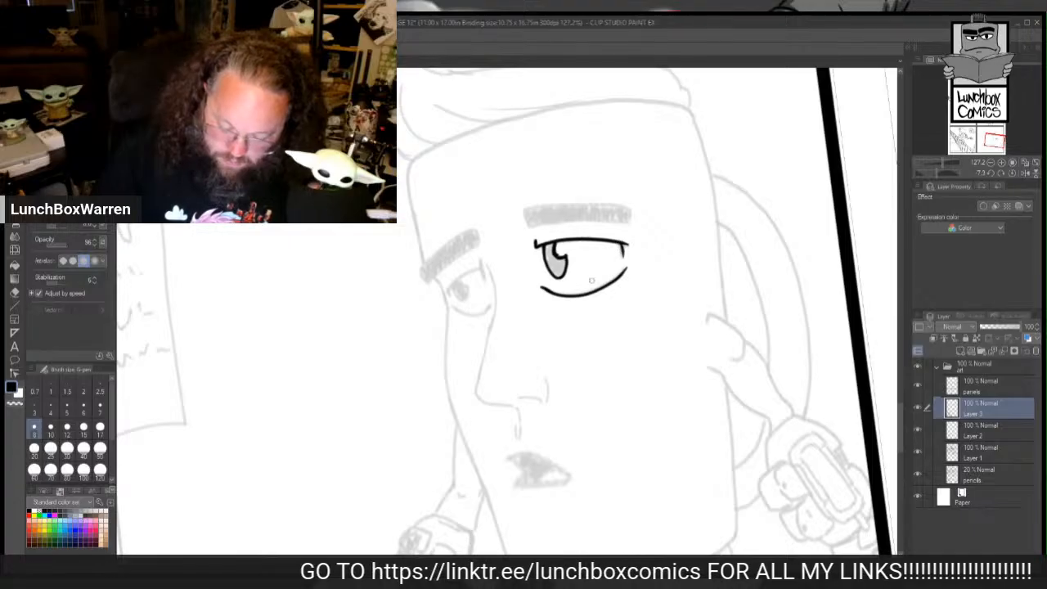
{"action": "mouse_move", "coordinate": [524, 210]}
{"action": "left_mouse_down"}
{"action": "mouse_move", "coordinate": [531, 229]}
{"action": "mouse_move", "coordinate": [628, 221]}
{"action": "mouse_move", "coordinate": [605, 207]}
{"action": "mouse_move", "coordinate": [525, 211]}
{"action": "left_mouse_up"}
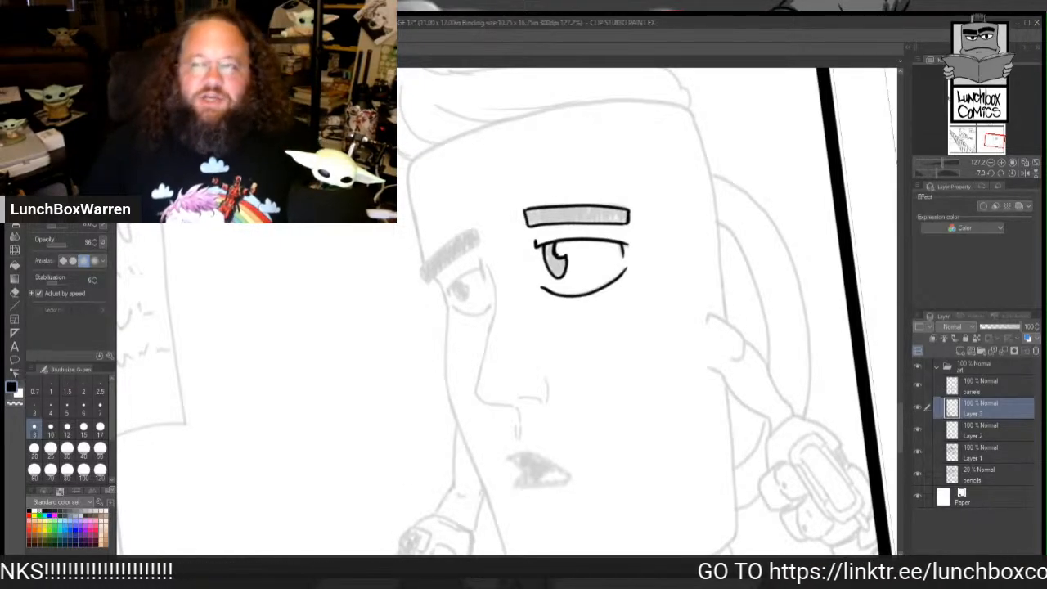
Step: Outline the slanted eyebrow on the far side of the face and ink the smaller eye beneath it, including its pupil and the nose-bridge curve
{"action": "left_click_drag", "start_coordinate": [427, 280], "coordinate": [479, 242]}
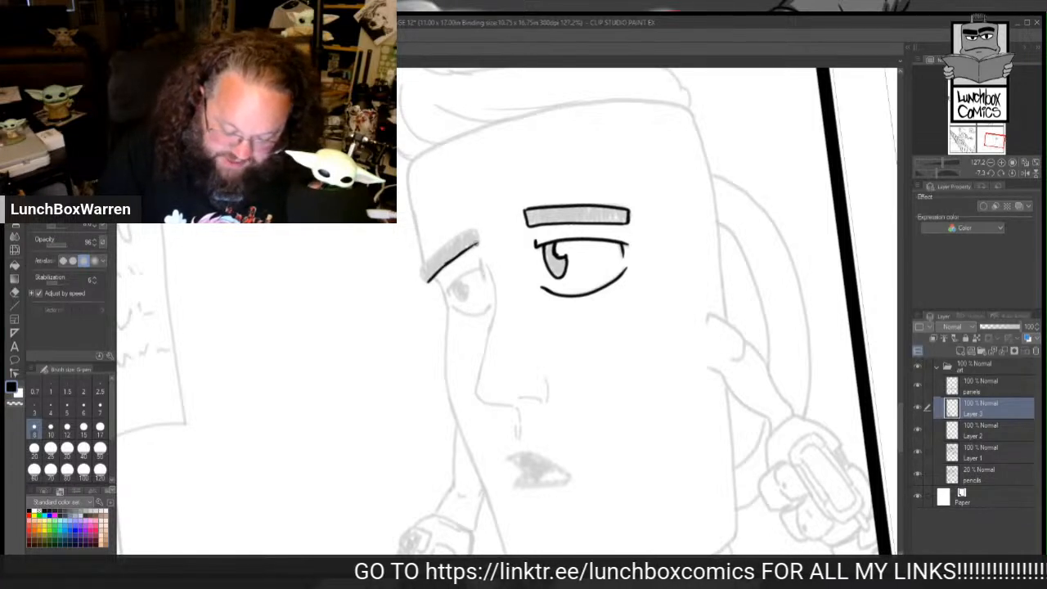
{"action": "mouse_move", "coordinate": [430, 280]}
{"action": "left_mouse_down"}
{"action": "mouse_move", "coordinate": [437, 253]}
{"action": "mouse_move", "coordinate": [471, 229]}
{"action": "mouse_move", "coordinate": [476, 242]}
{"action": "left_mouse_up"}
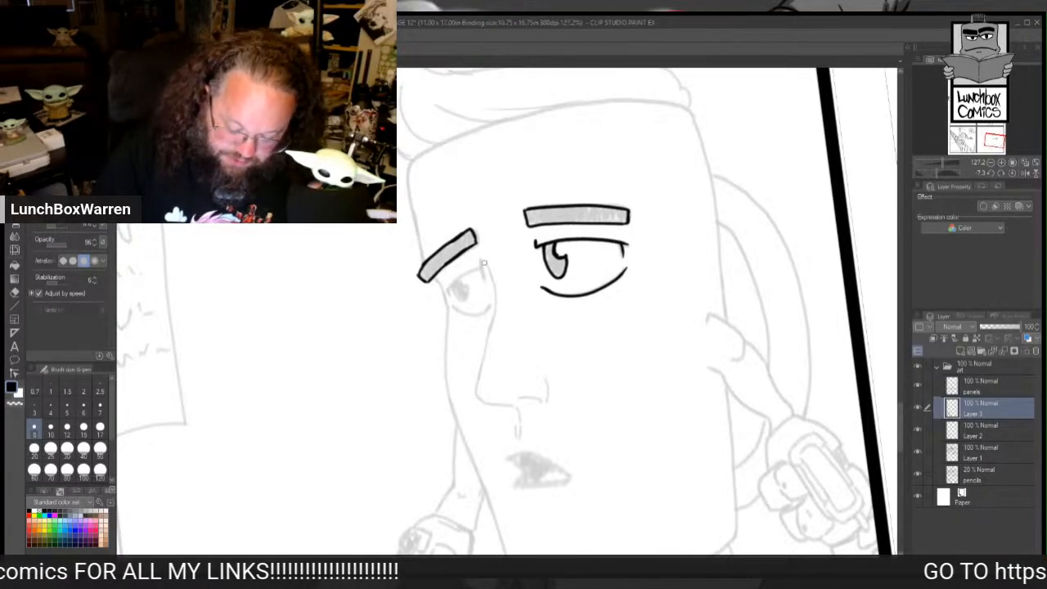
{"action": "left_click_drag", "start_coordinate": [481, 254], "coordinate": [494, 312]}
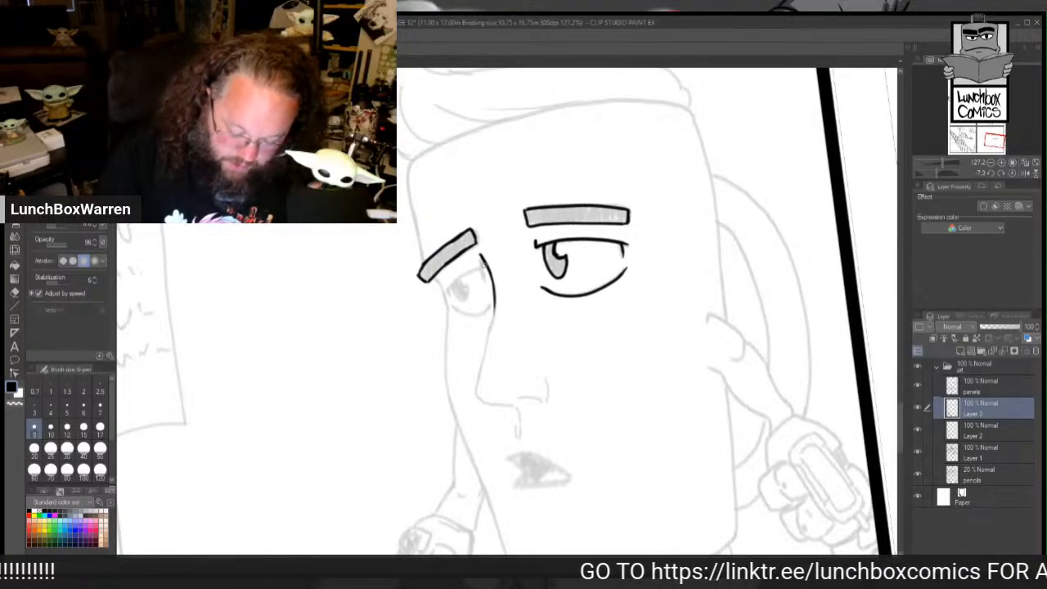
{"action": "left_click_drag", "start_coordinate": [486, 268], "coordinate": [450, 286]}
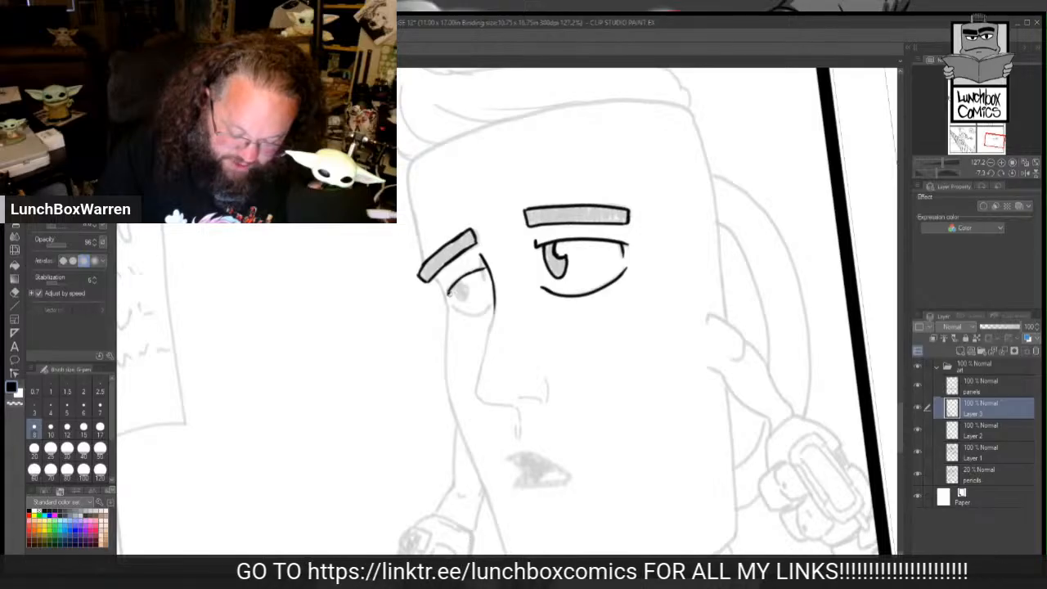
{"action": "mouse_move", "coordinate": [456, 298]}
{"action": "left_mouse_down"}
{"action": "mouse_move", "coordinate": [471, 288]}
{"action": "mouse_move", "coordinate": [457, 294]}
{"action": "left_mouse_up"}
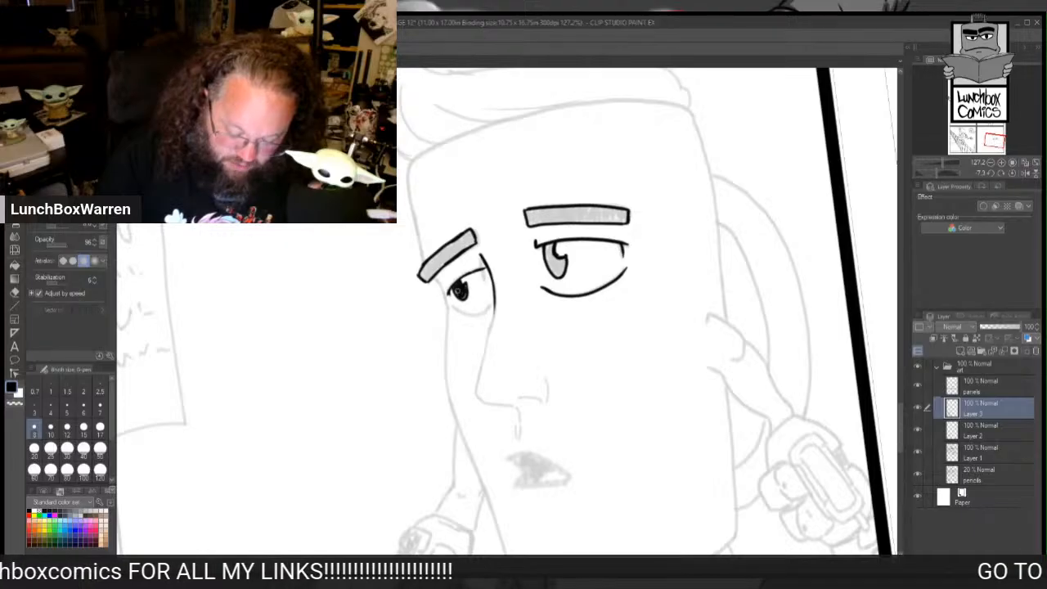
{"action": "mouse_move", "coordinate": [466, 292]}
{"action": "left_mouse_down"}
{"action": "mouse_move", "coordinate": [483, 313]}
{"action": "mouse_move", "coordinate": [493, 304]}
{"action": "left_mouse_up"}
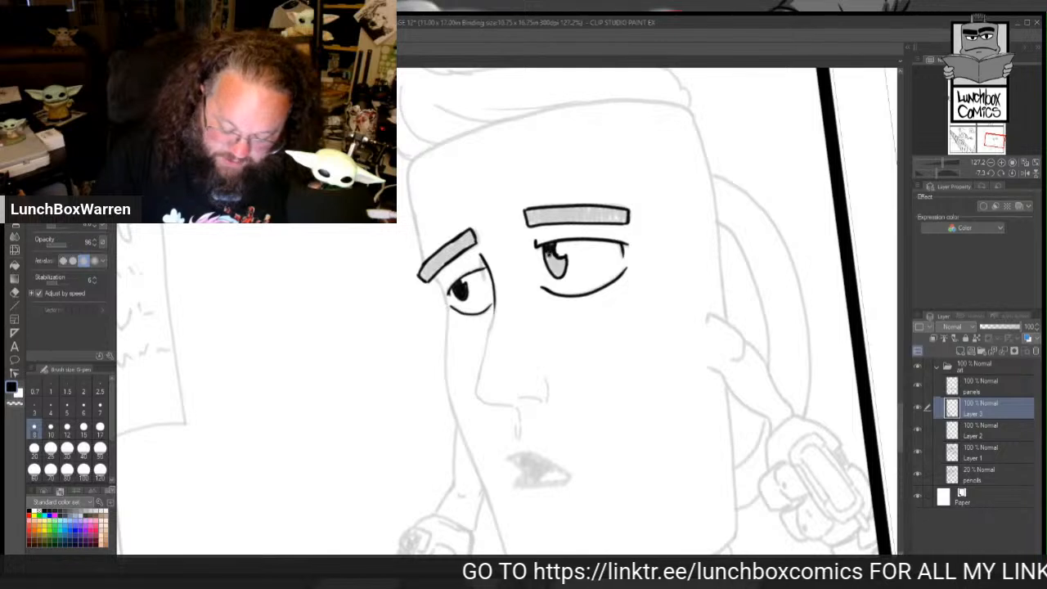
Step: Fill the larger eye's iris solid black around its highlight and touch up the smaller eye's iris
{"action": "left_click_drag", "start_coordinate": [548, 258], "coordinate": [553, 262]}
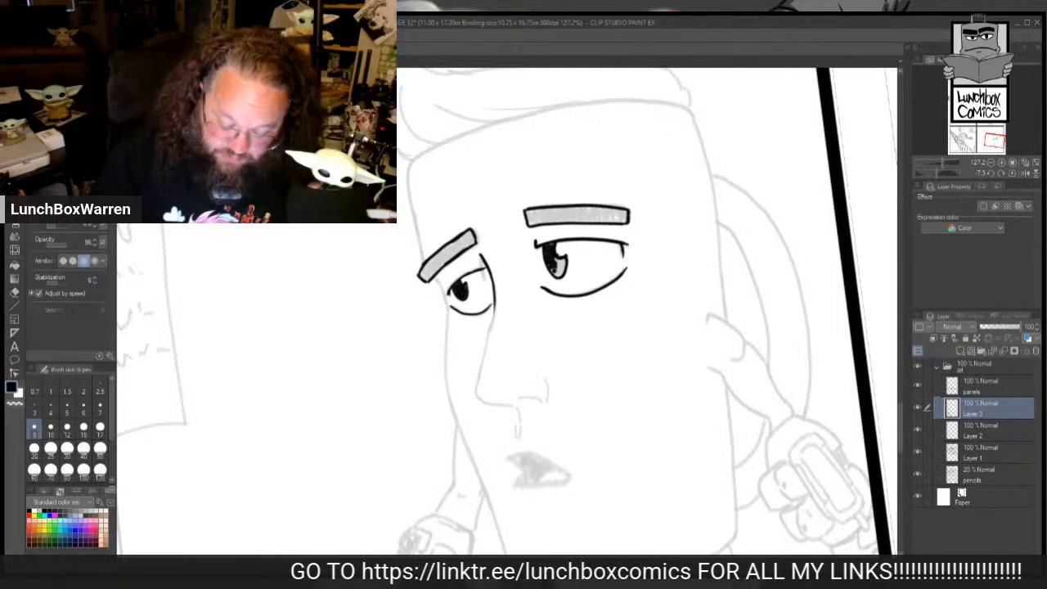
{"action": "left_click_drag", "start_coordinate": [559, 265], "coordinate": [554, 268]}
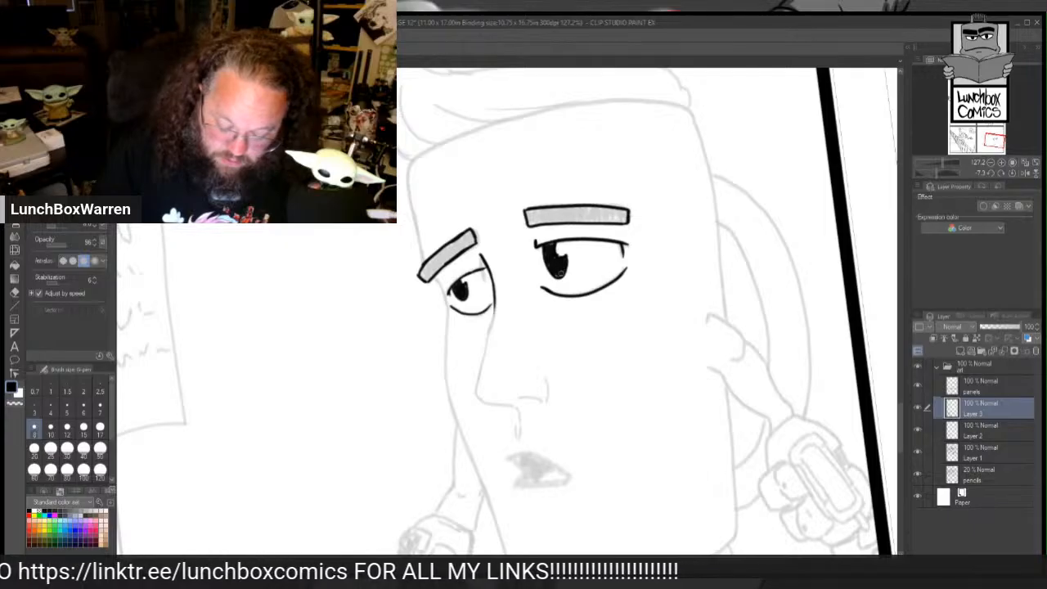
{"action": "left_click_drag", "start_coordinate": [454, 292], "coordinate": [460, 301]}
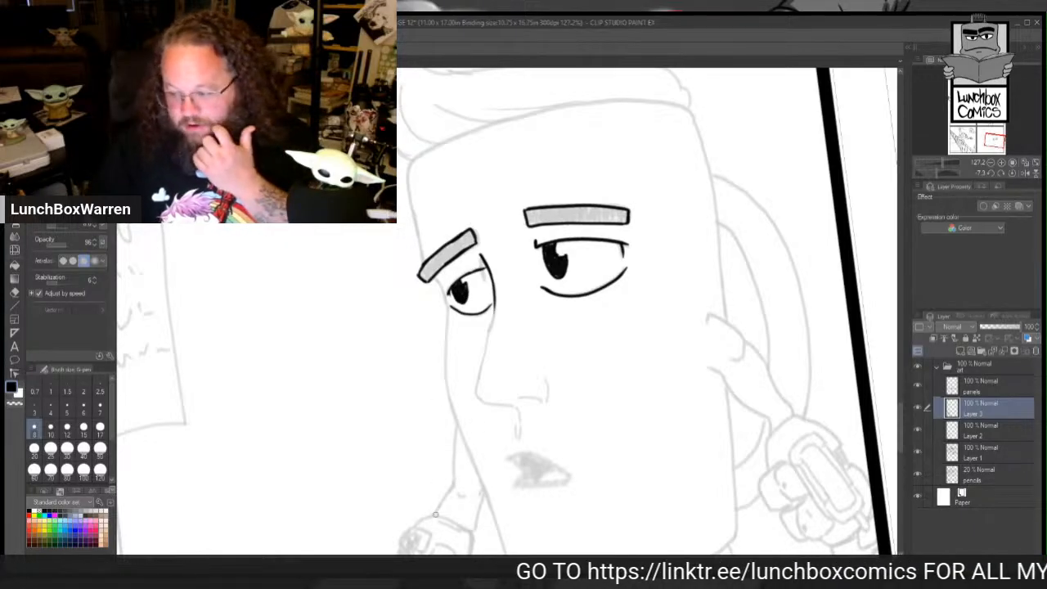
Step: Fill both of the square-headed character's outlined eyebrows with solid black
{"action": "left_click_drag", "start_coordinate": [422, 276], "coordinate": [433, 265]}
{"action": "mouse_move", "coordinate": [427, 279]}
{"action": "left_mouse_down"}
{"action": "mouse_move", "coordinate": [467, 241]}
{"action": "mouse_move", "coordinate": [422, 266]}
{"action": "mouse_move", "coordinate": [474, 242]}
{"action": "left_mouse_up"}
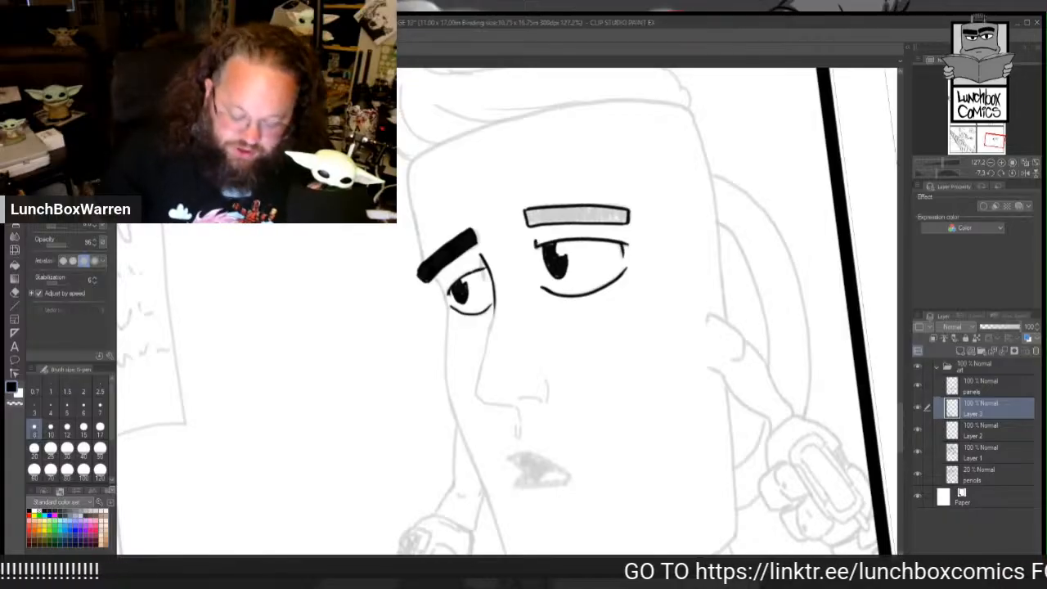
{"action": "left_click_drag", "start_coordinate": [687, 344], "coordinate": [628, 174]}
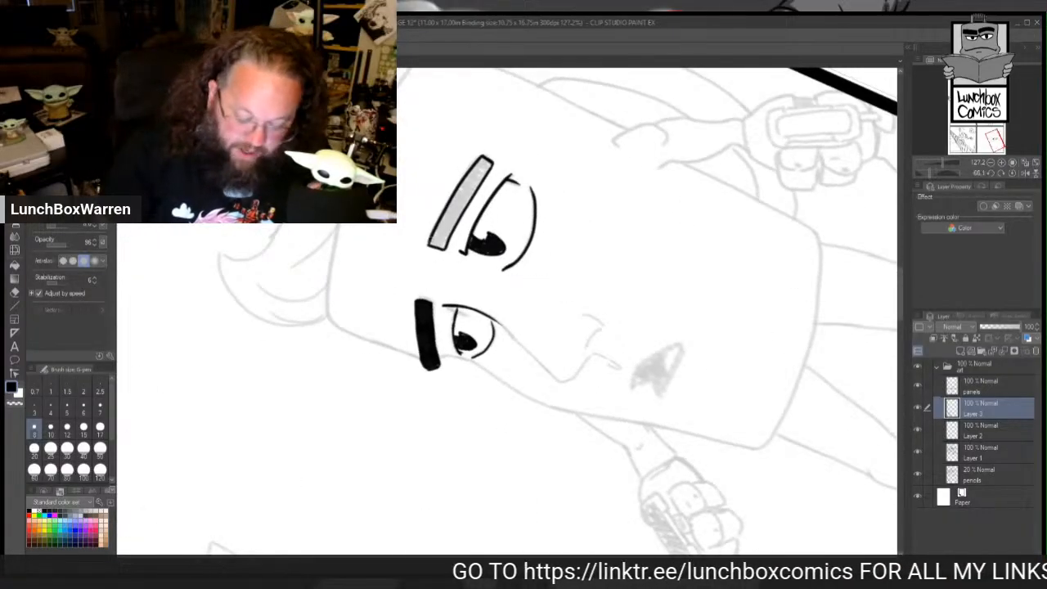
{"action": "mouse_move", "coordinate": [437, 231]}
{"action": "left_mouse_down"}
{"action": "mouse_move", "coordinate": [432, 242]}
{"action": "mouse_move", "coordinate": [442, 229]}
{"action": "mouse_move", "coordinate": [446, 244]}
{"action": "mouse_move", "coordinate": [455, 209]}
{"action": "mouse_move", "coordinate": [448, 231]}
{"action": "left_mouse_up"}
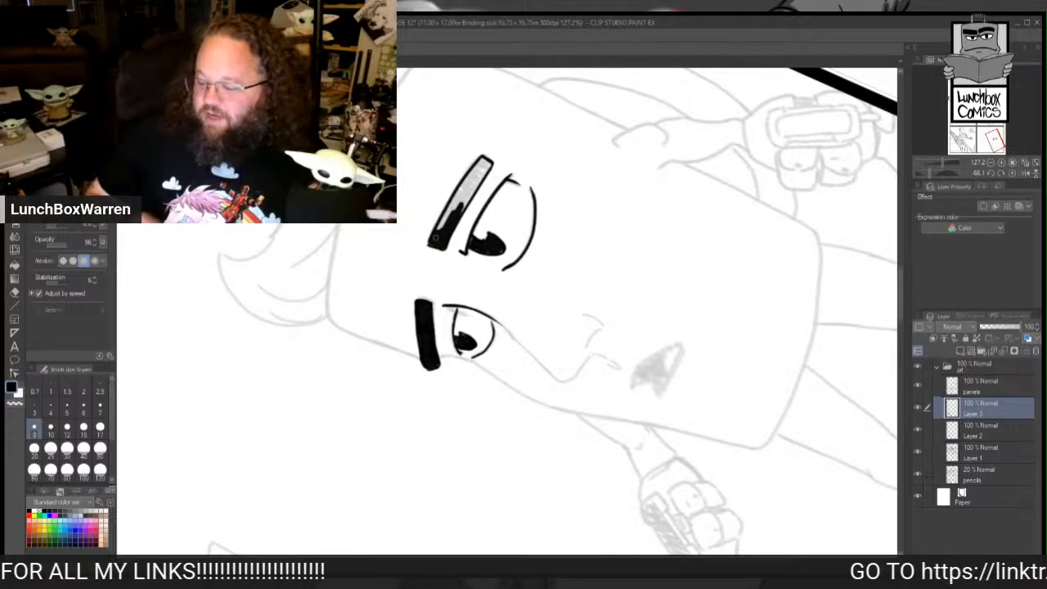
{"action": "mouse_move", "coordinate": [454, 205]}
{"action": "left_mouse_down"}
{"action": "mouse_move", "coordinate": [443, 227]}
{"action": "mouse_move", "coordinate": [476, 171]}
{"action": "mouse_move", "coordinate": [463, 210]}
{"action": "mouse_move", "coordinate": [478, 169]}
{"action": "left_mouse_up"}
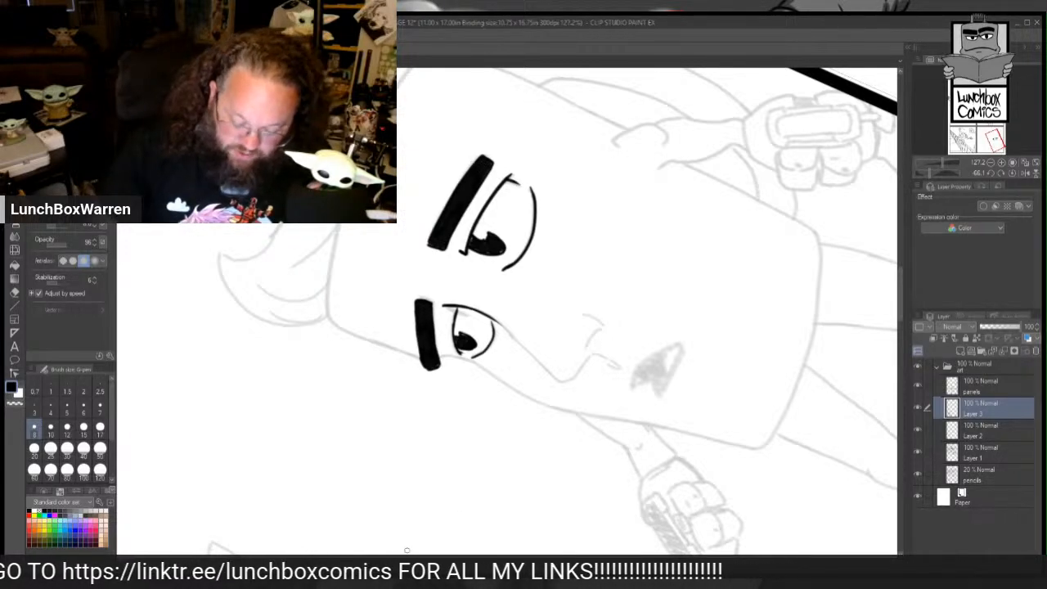
Step: Ink the character's nose from the bridge down to the tip, nostril and wing, with the crease above the lip
{"action": "mouse_move", "coordinate": [605, 220]}
{"action": "left_mouse_down"}
{"action": "mouse_move", "coordinate": [626, 371]}
{"action": "mouse_move", "coordinate": [617, 386]}
{"action": "left_mouse_up"}
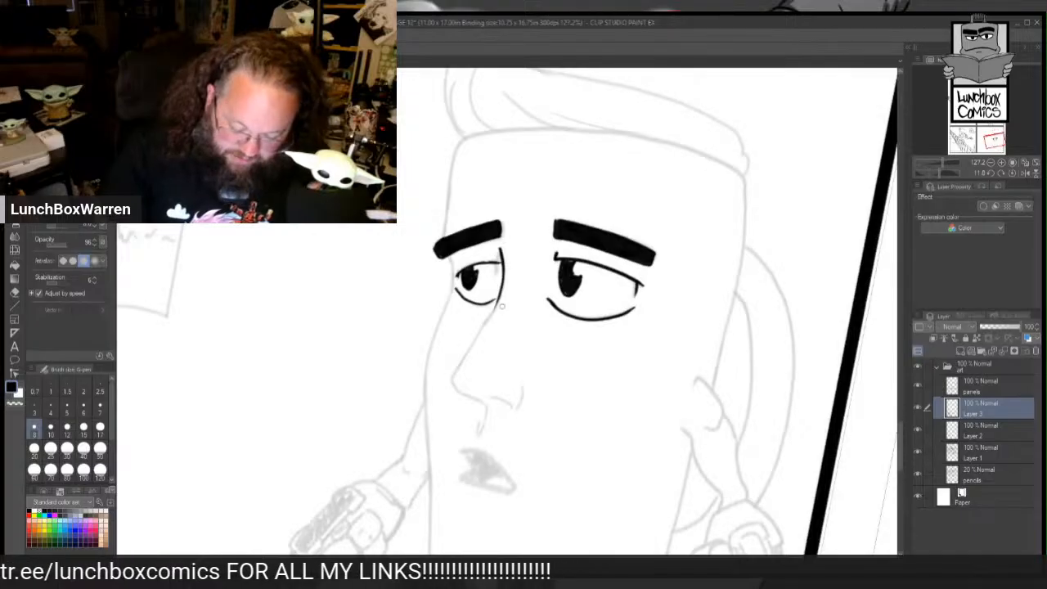
{"action": "mouse_move", "coordinate": [496, 300]}
{"action": "left_mouse_down"}
{"action": "mouse_move", "coordinate": [453, 385]}
{"action": "mouse_move", "coordinate": [487, 407]}
{"action": "mouse_move", "coordinate": [479, 435]}
{"action": "left_mouse_up"}
{"action": "left_click_drag", "start_coordinate": [493, 397], "coordinate": [517, 409]}
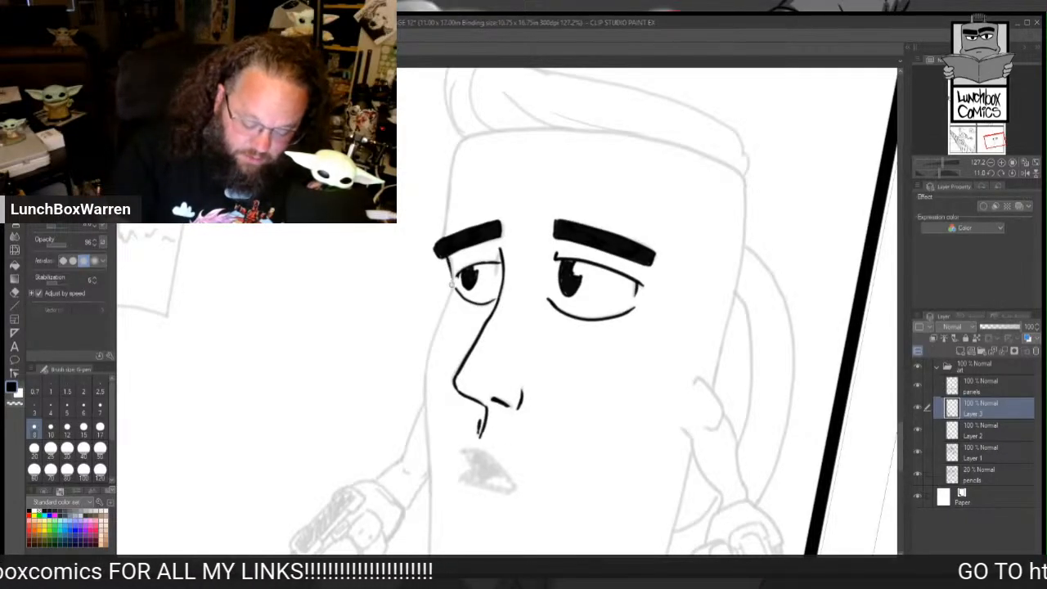
Step: Ink the far side edge of the square head from the forehead corner past the eyebrow down to the bottom corner
{"action": "mouse_move", "coordinate": [448, 261]}
{"action": "left_mouse_down"}
{"action": "mouse_move", "coordinate": [424, 391]}
{"action": "mouse_move", "coordinate": [426, 448]}
{"action": "left_mouse_up"}
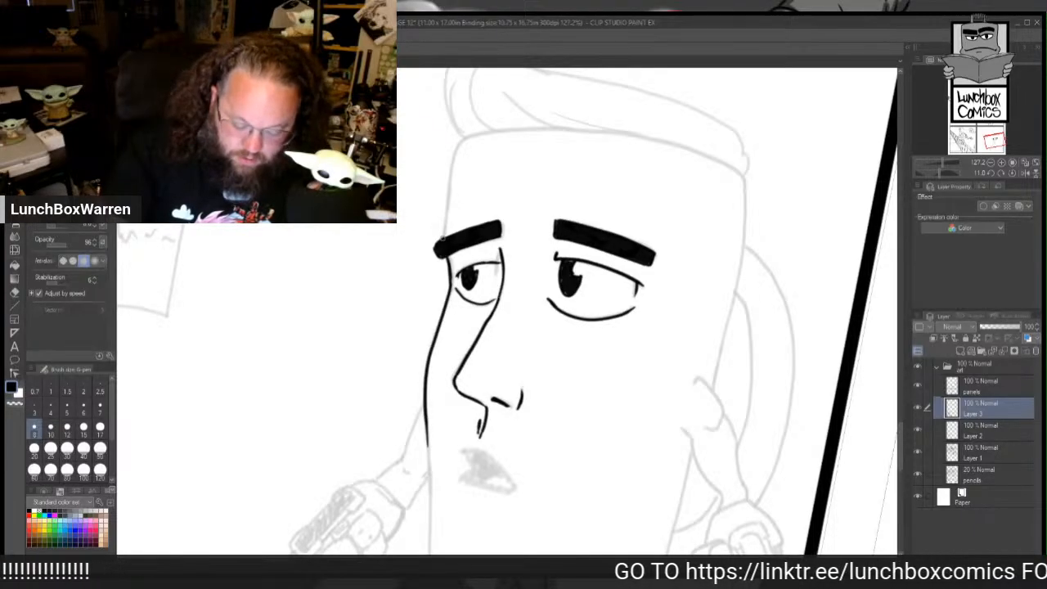
{"action": "left_click_drag", "start_coordinate": [441, 243], "coordinate": [464, 137]}
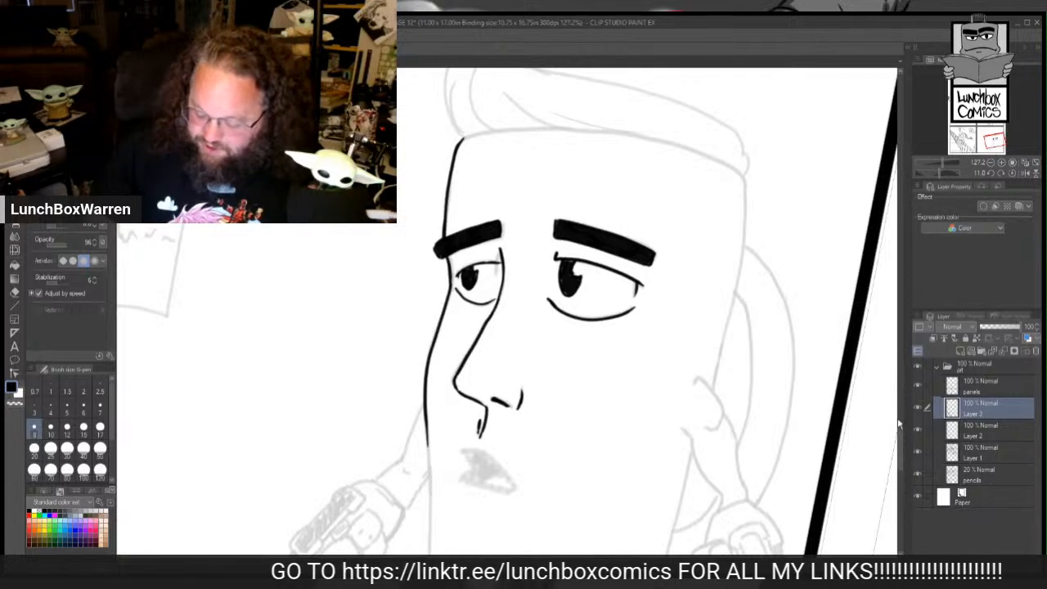
{"action": "left_click_drag", "start_coordinate": [900, 438], "coordinate": [902, 460]}
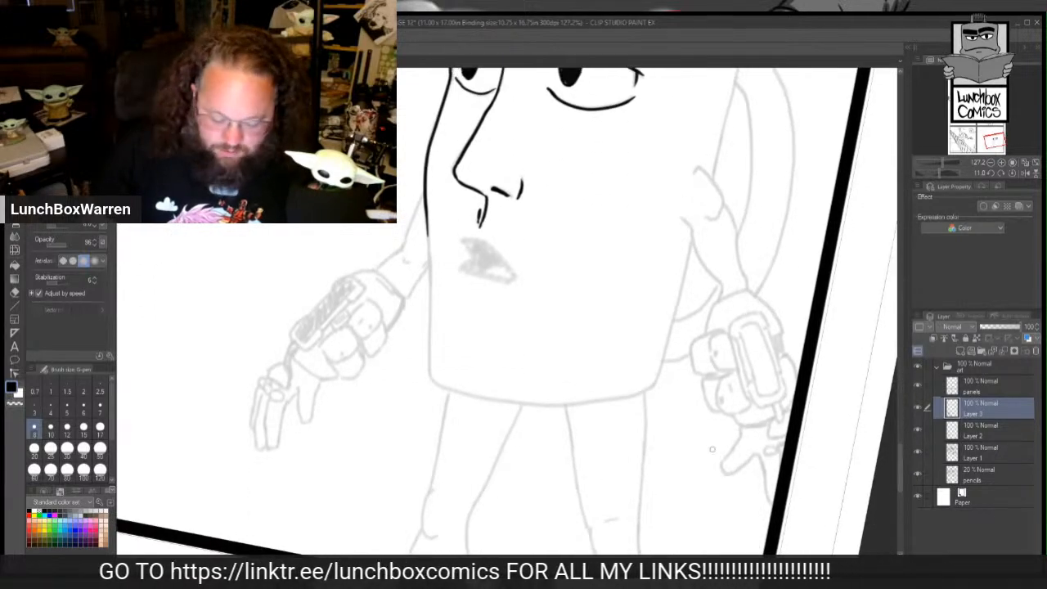
{"action": "left_click_drag", "start_coordinate": [426, 219], "coordinate": [438, 389]}
Step: Outline the open mouth, clean up its upper corner with the eraser, and ink the teeth line and black interior
{"action": "mouse_move", "coordinate": [473, 239]}
{"action": "left_mouse_down"}
{"action": "mouse_move", "coordinate": [500, 252]}
{"action": "mouse_move", "coordinate": [514, 276]}
{"action": "mouse_move", "coordinate": [456, 272]}
{"action": "mouse_move", "coordinate": [470, 239]}
{"action": "left_mouse_up"}
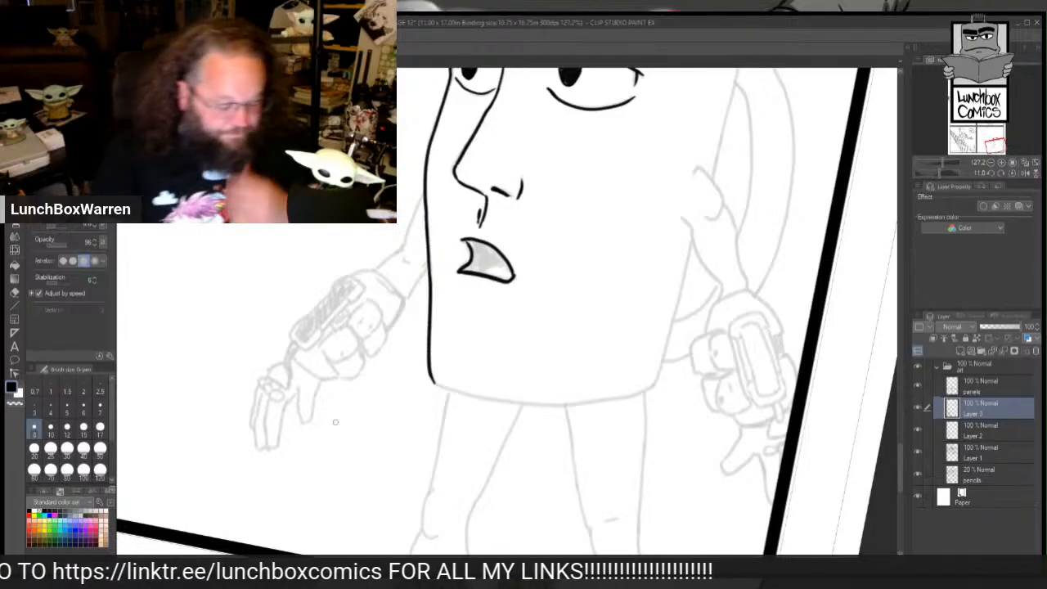
{"action": "left_click", "coordinate": [15, 293]}
{"action": "left_click_drag", "start_coordinate": [458, 246], "coordinate": [471, 247]}
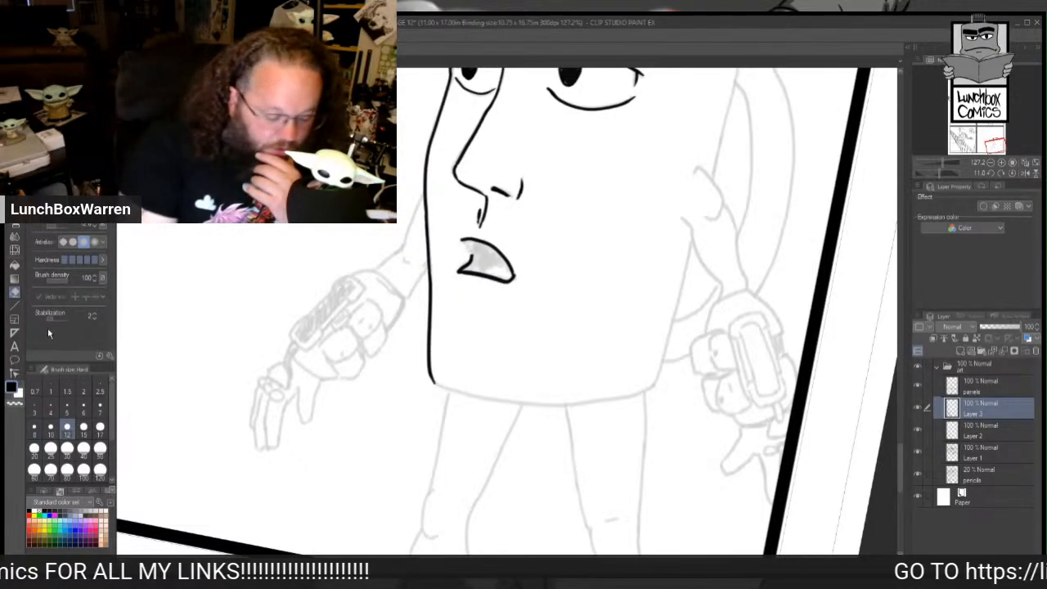
{"action": "left_click", "coordinate": [15, 184]}
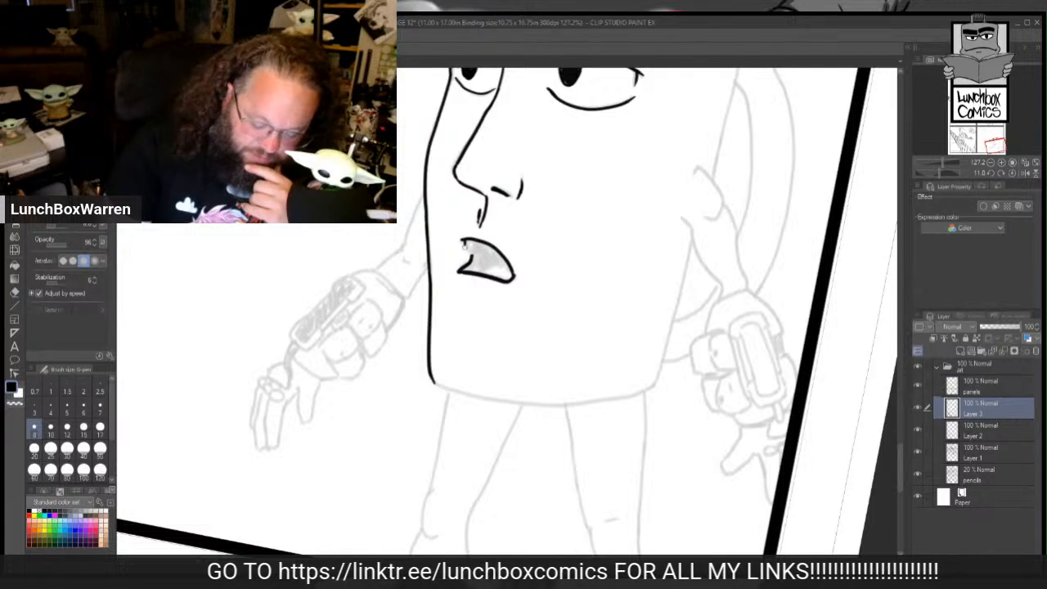
{"action": "left_click_drag", "start_coordinate": [465, 247], "coordinate": [494, 255]}
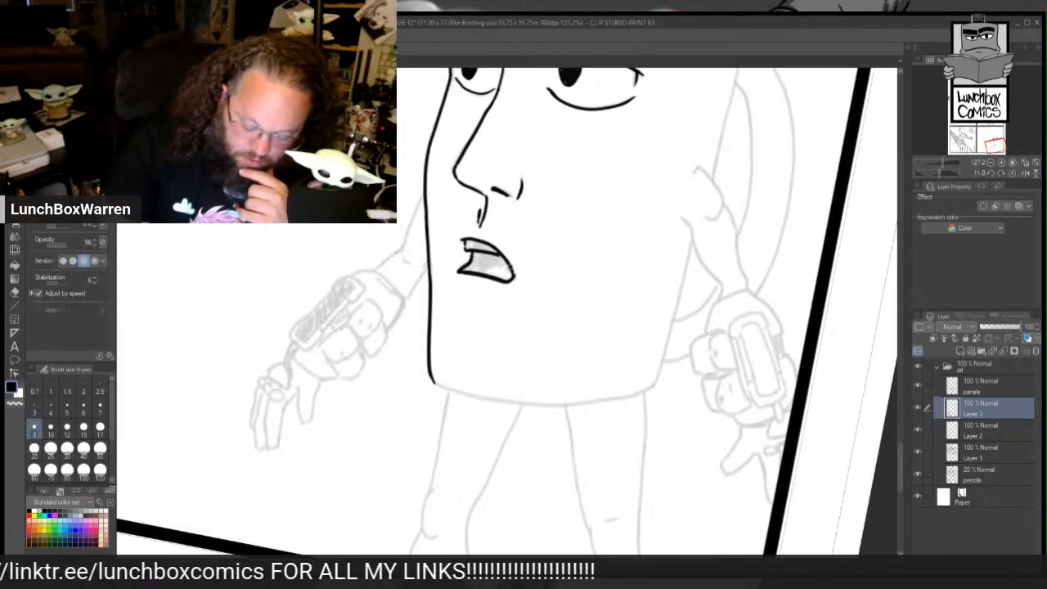
{"action": "mouse_move", "coordinate": [505, 264]}
{"action": "left_mouse_down"}
{"action": "mouse_move", "coordinate": [464, 270]}
{"action": "mouse_move", "coordinate": [504, 264]}
{"action": "mouse_move", "coordinate": [496, 257]}
{"action": "left_mouse_up"}
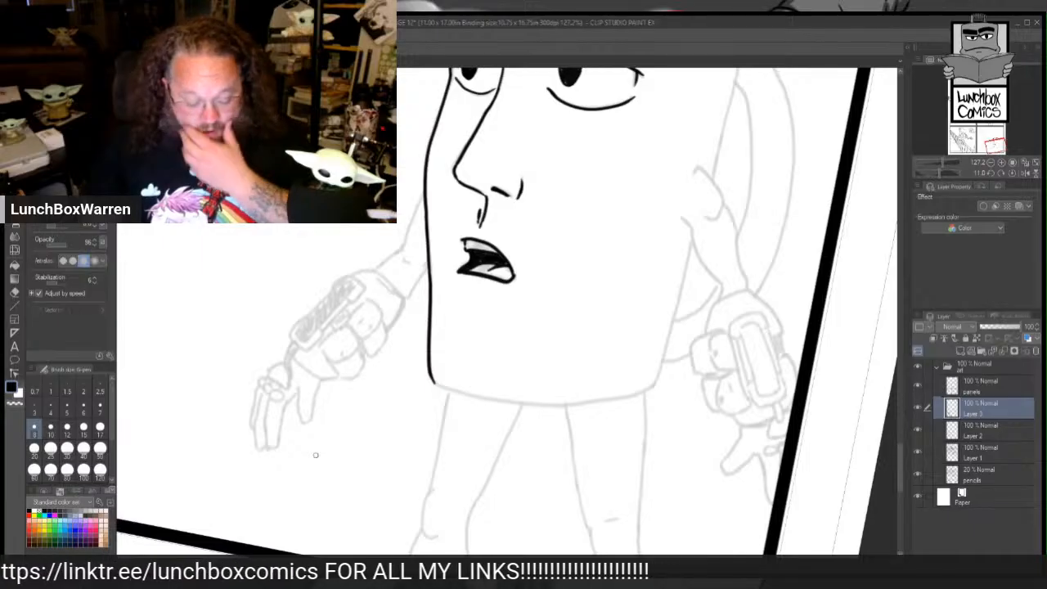
Step: Ink the far arm from the head's edge to the glove cuff, with the elbow mark, undoing the misplaced strokes
{"action": "left_click_drag", "start_coordinate": [423, 197], "coordinate": [401, 251]}
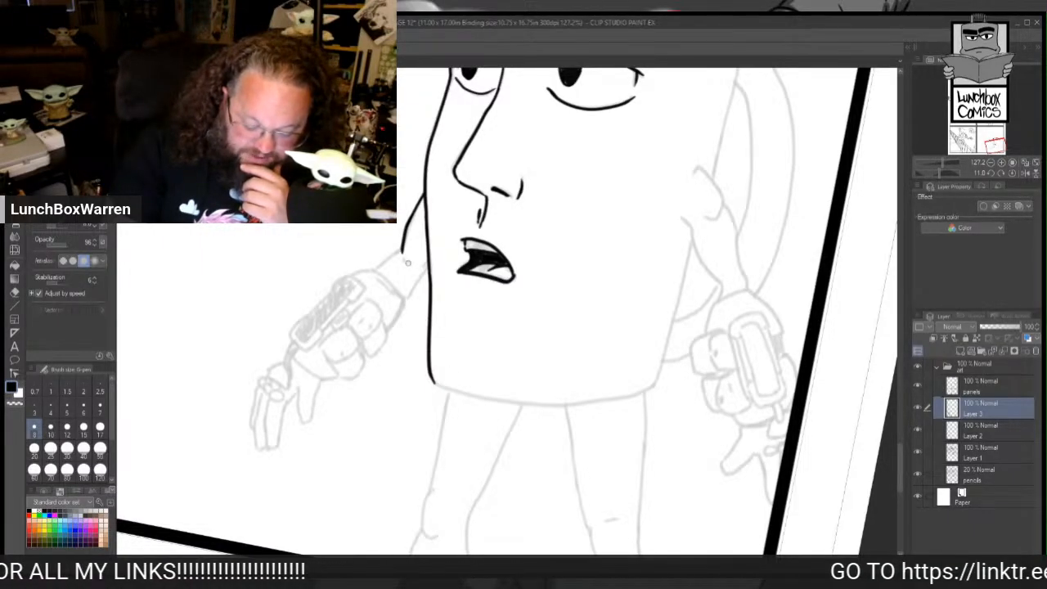
{"action": "mouse_move", "coordinate": [426, 268]}
{"action": "left_mouse_down"}
{"action": "mouse_move", "coordinate": [404, 298]}
{"action": "mouse_move", "coordinate": [373, 273]}
{"action": "left_mouse_up"}
{"action": "key", "text": "ctrl+z"}
{"action": "key", "text": "ctrl+z"}
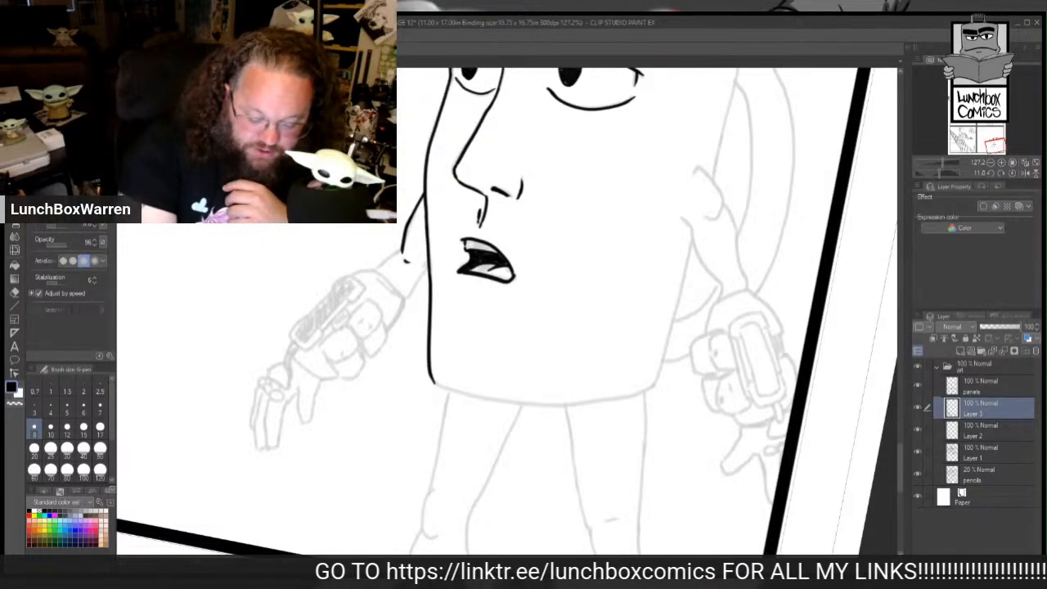
{"action": "mouse_move", "coordinate": [372, 269]}
{"action": "left_mouse_down"}
{"action": "mouse_move", "coordinate": [405, 302]}
{"action": "mouse_move", "coordinate": [423, 267]}
{"action": "mouse_move", "coordinate": [389, 257]}
{"action": "left_mouse_up"}
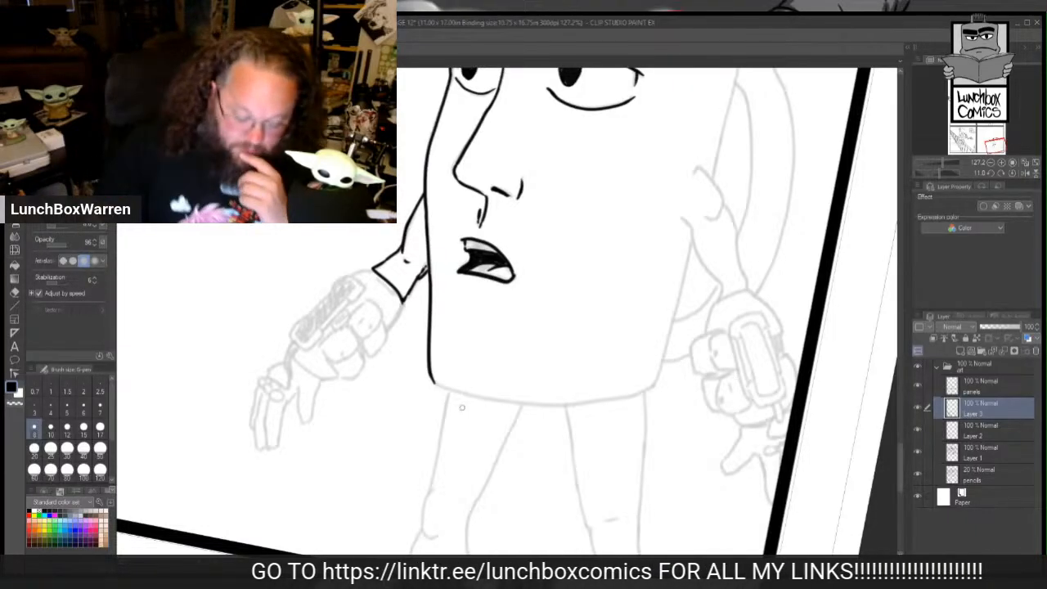
Step: Ink the rounded end brackets and inner connecting rail of the device on the far arm's gauntlet
{"action": "left_click_drag", "start_coordinate": [400, 518], "coordinate": [548, 518]}
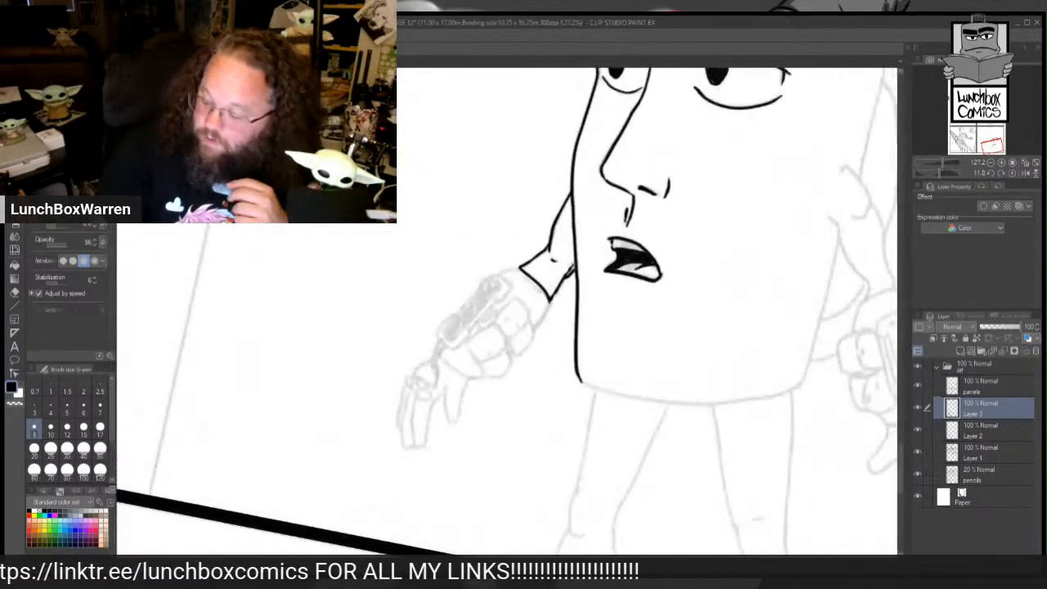
{"action": "key", "text": "ctrl+plus"}
{"action": "key", "text": "ctrl+plus"}
{"action": "key", "text": "ctrl+plus"}
{"action": "key", "text": "ctrl+plus"}
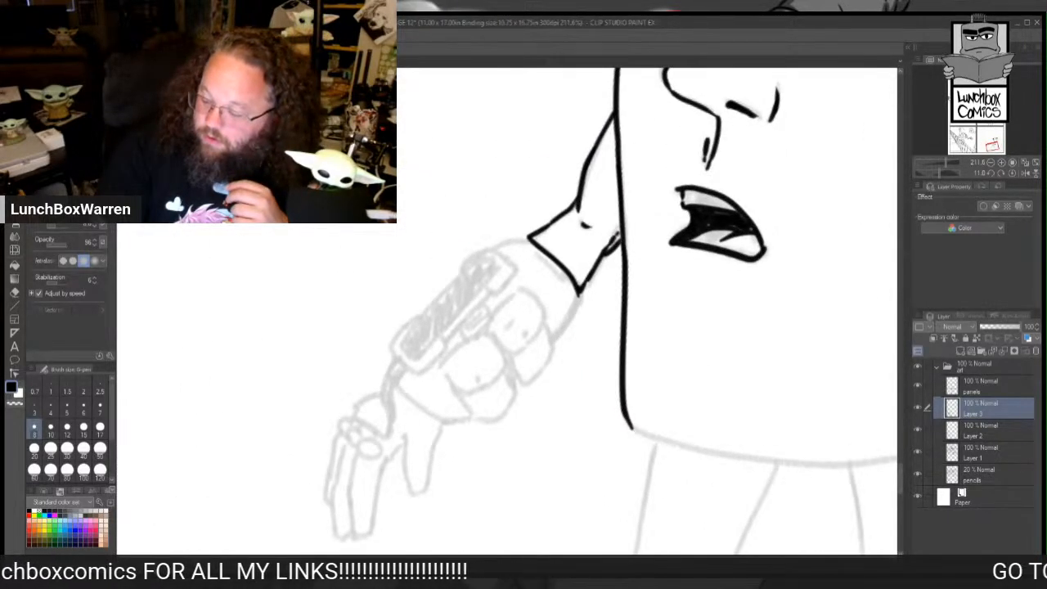
{"action": "key", "text": "ctrl+plus"}
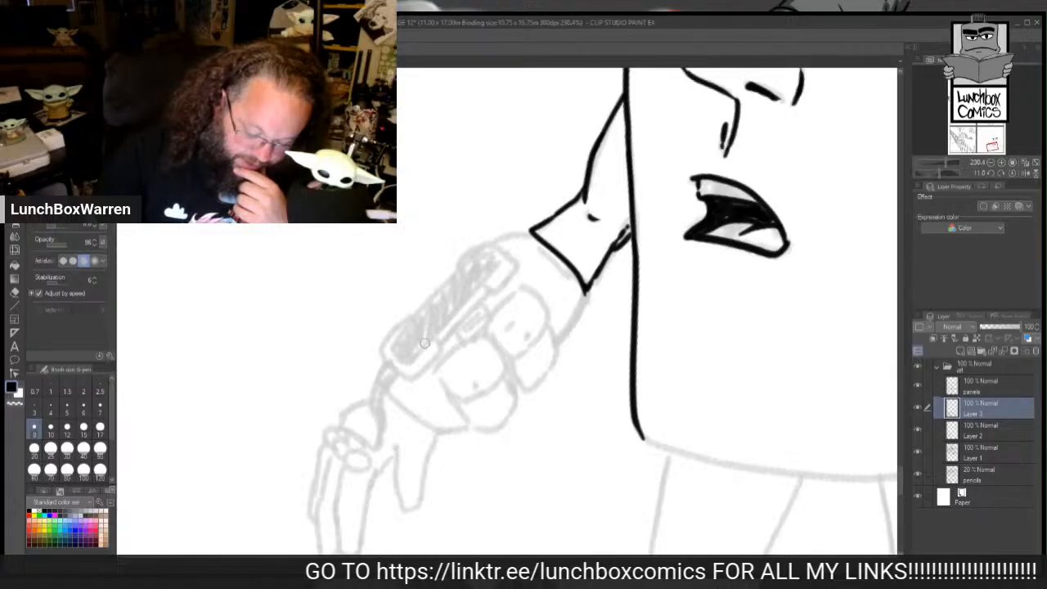
{"action": "mouse_move", "coordinate": [429, 338]}
{"action": "left_mouse_down"}
{"action": "mouse_move", "coordinate": [391, 349]}
{"action": "mouse_move", "coordinate": [417, 312]}
{"action": "mouse_move", "coordinate": [440, 351]}
{"action": "mouse_move", "coordinate": [423, 372]}
{"action": "mouse_move", "coordinate": [404, 377]}
{"action": "mouse_move", "coordinate": [377, 354]}
{"action": "mouse_move", "coordinate": [405, 316]}
{"action": "mouse_move", "coordinate": [442, 333]}
{"action": "mouse_move", "coordinate": [480, 290]}
{"action": "left_mouse_up"}
{"action": "left_click_drag", "start_coordinate": [438, 348], "coordinate": [488, 288]}
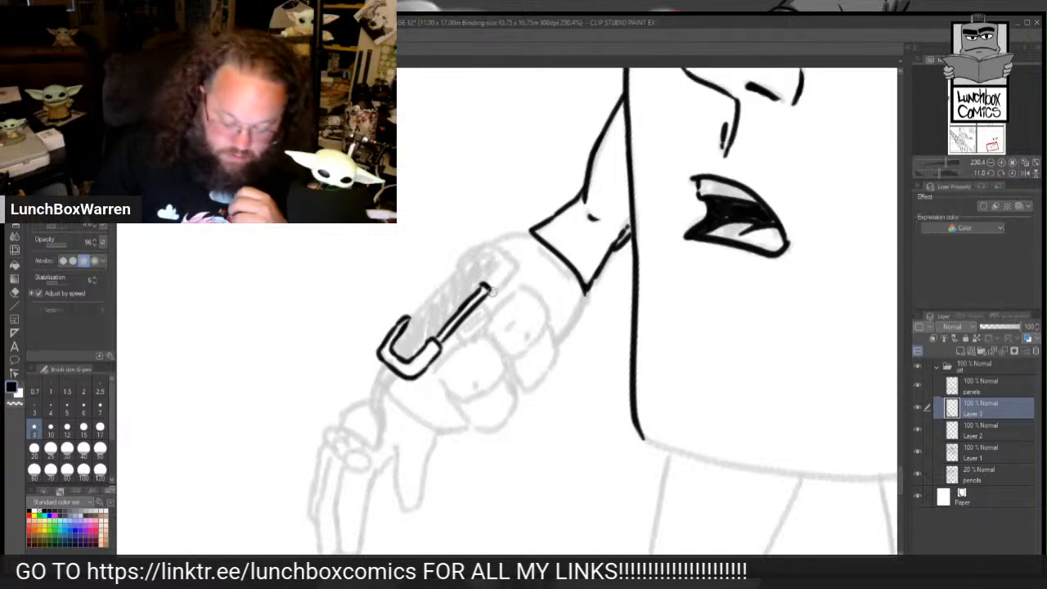
{"action": "mouse_move", "coordinate": [489, 295]}
{"action": "left_mouse_down"}
{"action": "mouse_move", "coordinate": [508, 267]}
{"action": "mouse_move", "coordinate": [466, 247]}
{"action": "mouse_move", "coordinate": [491, 239]}
{"action": "mouse_move", "coordinate": [514, 261]}
{"action": "mouse_move", "coordinate": [495, 267]}
{"action": "left_mouse_up"}
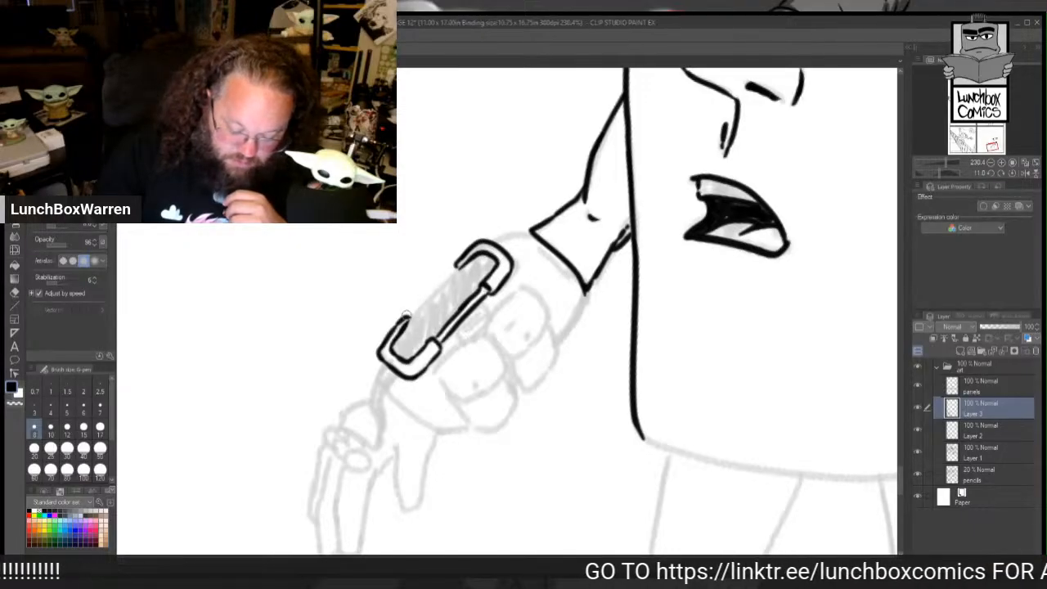
Step: Ink the outer long side of the gauntlet's device with a double line and add the raised gauntlet contour beside it
{"action": "left_click_drag", "start_coordinate": [411, 314], "coordinate": [458, 260]}
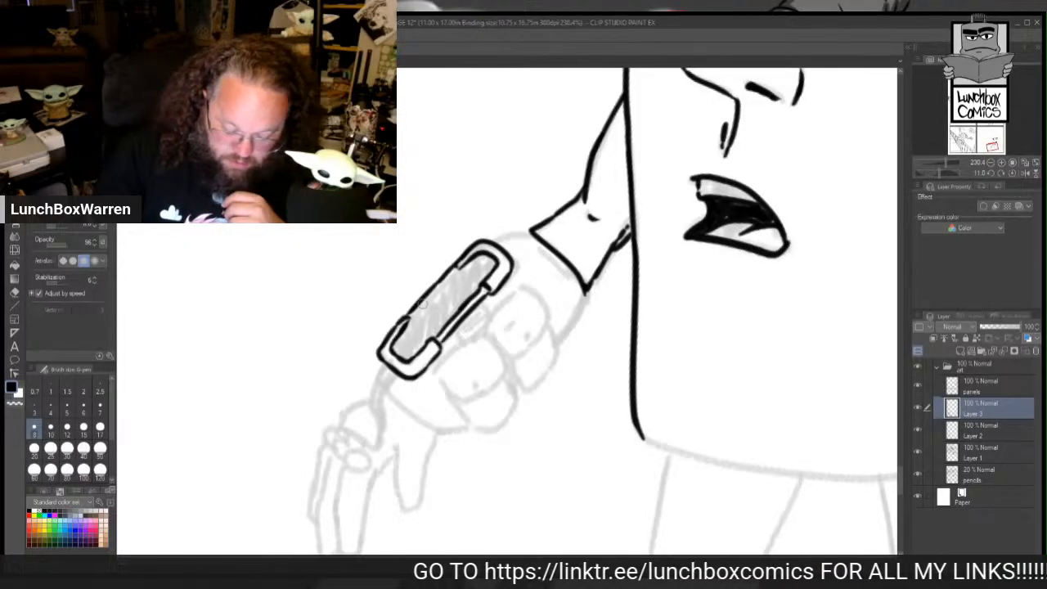
{"action": "left_click_drag", "start_coordinate": [407, 319], "coordinate": [455, 270]}
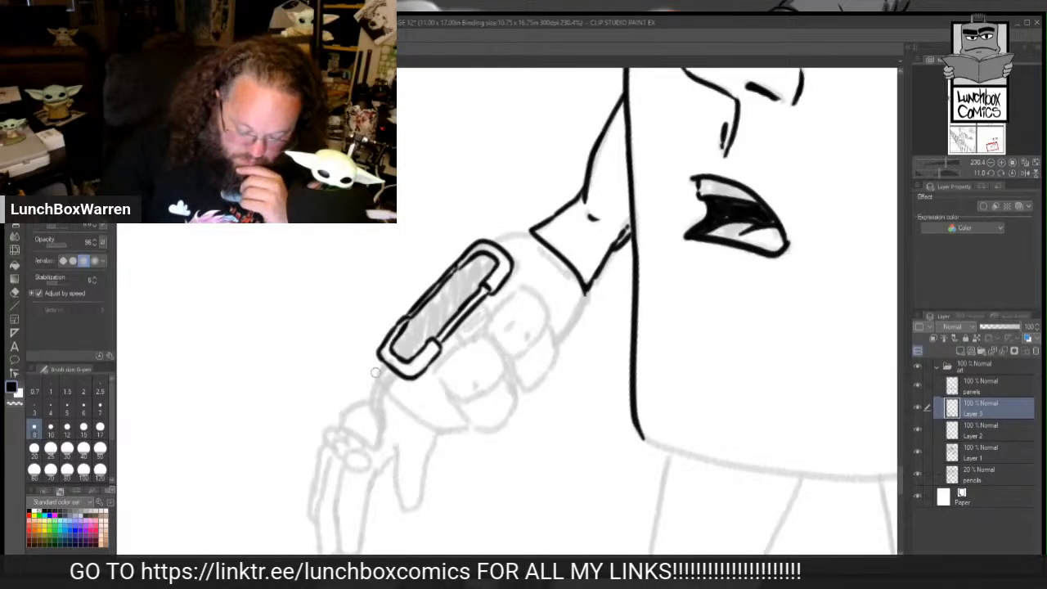
{"action": "mouse_move", "coordinate": [374, 375]}
{"action": "left_mouse_down"}
{"action": "mouse_move", "coordinate": [383, 330]}
{"action": "mouse_move", "coordinate": [422, 285]}
{"action": "left_mouse_up"}
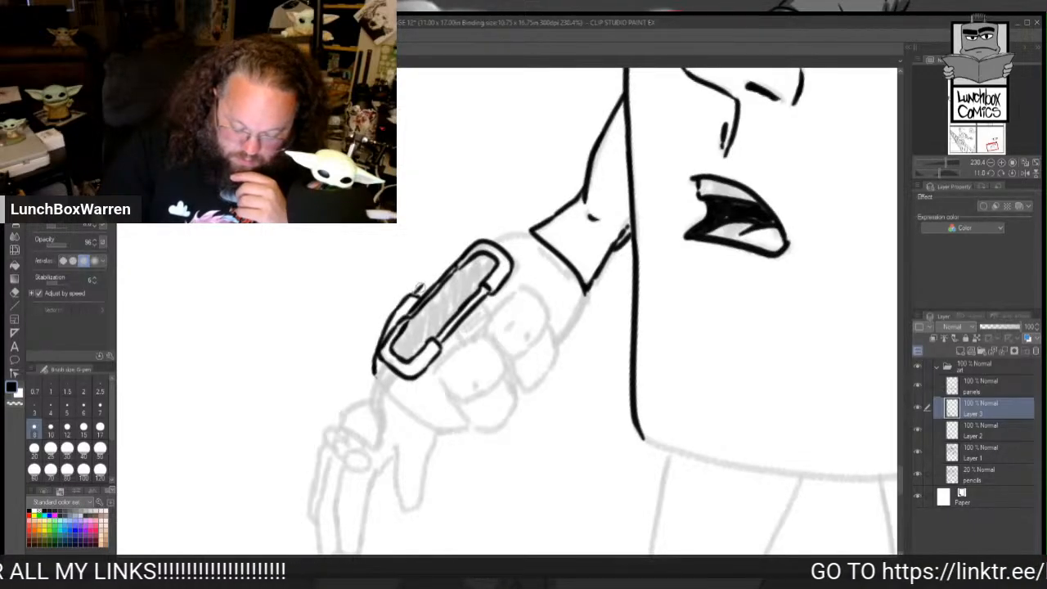
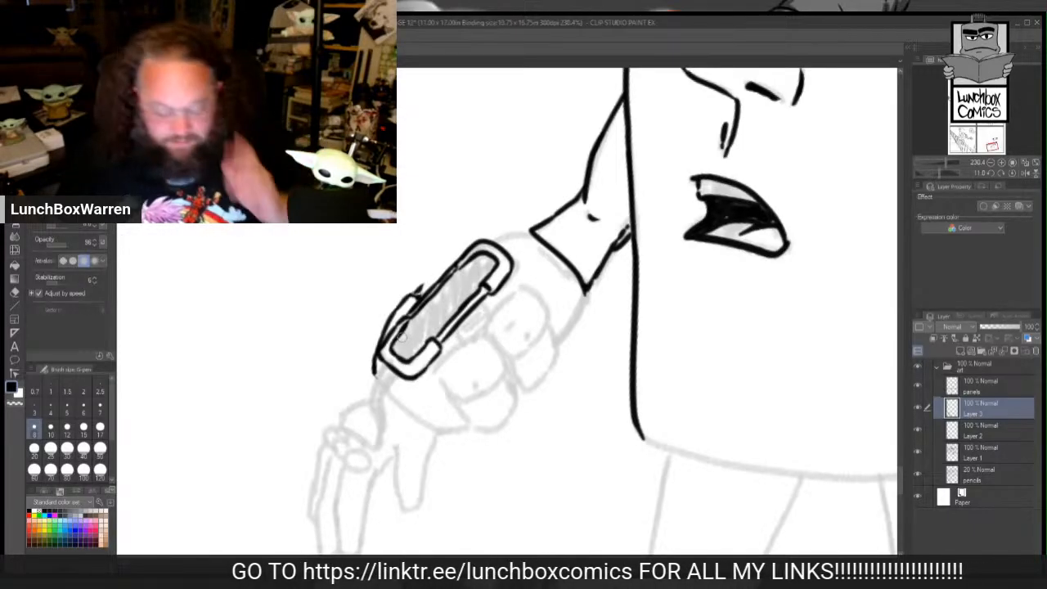
Step: Ink the far gauntlet's upper contour to the cuff, the short rod toward the hand, and the gauntlet's wrist edge
{"action": "mouse_move", "coordinate": [415, 295]}
{"action": "left_mouse_down"}
{"action": "mouse_move", "coordinate": [459, 243]}
{"action": "mouse_move", "coordinate": [445, 255]}
{"action": "mouse_move", "coordinate": [533, 228]}
{"action": "left_mouse_up"}
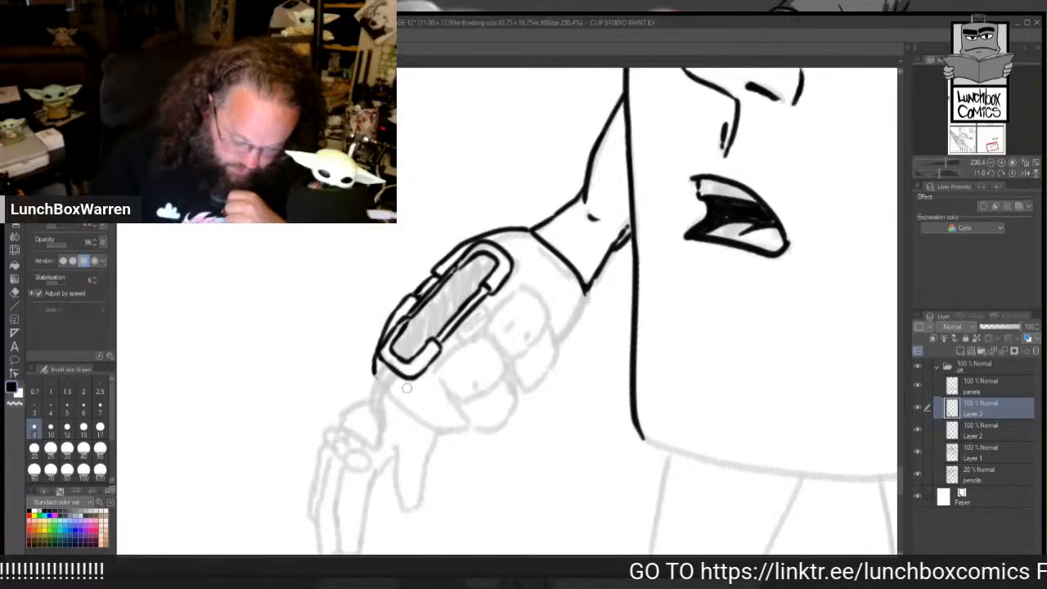
{"action": "mouse_move", "coordinate": [368, 402]}
{"action": "left_mouse_down"}
{"action": "mouse_move", "coordinate": [376, 412]}
{"action": "mouse_move", "coordinate": [387, 361]}
{"action": "left_mouse_up"}
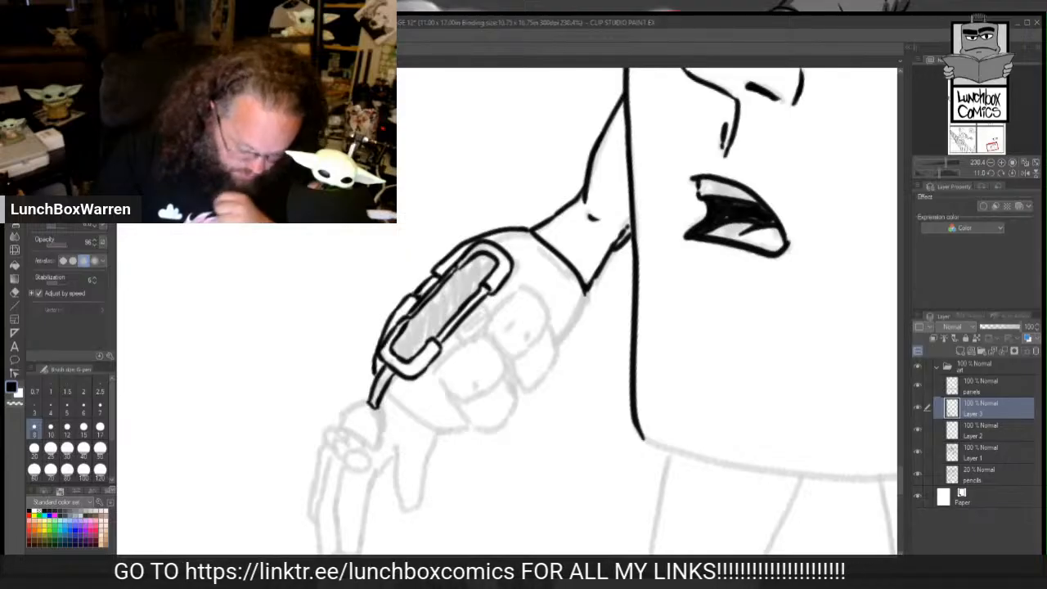
{"action": "left_click_drag", "start_coordinate": [468, 539], "coordinate": [266, 490]}
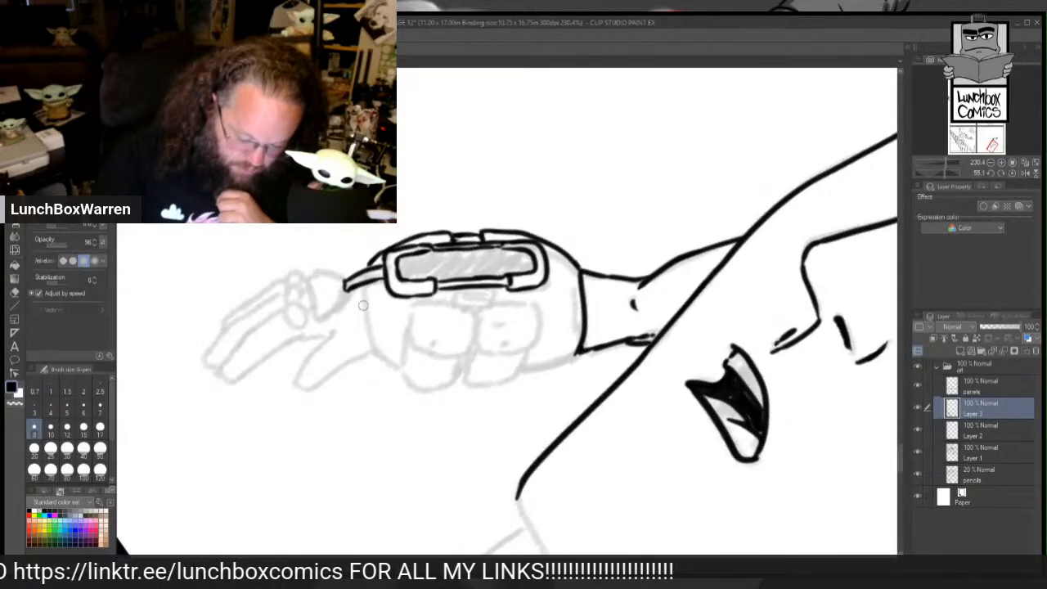
{"action": "mouse_move", "coordinate": [367, 287]}
{"action": "left_mouse_down"}
{"action": "mouse_move", "coordinate": [373, 350]}
{"action": "mouse_move", "coordinate": [404, 370]}
{"action": "left_mouse_up"}
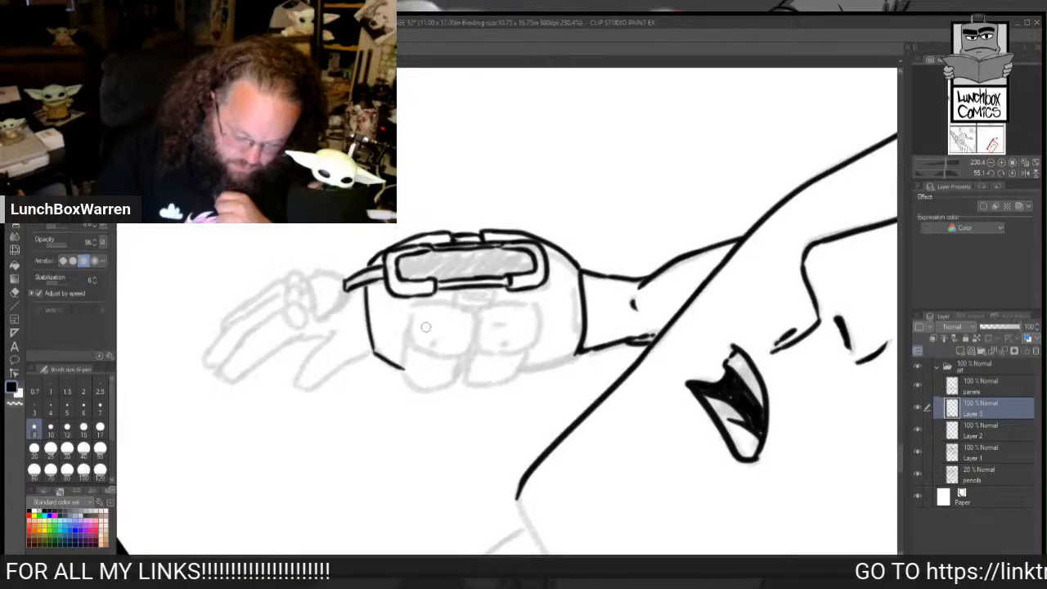
Step: Ink the two flapped pouches on the side of the far gauntlet, with a button dot on each flap
{"action": "mouse_move", "coordinate": [411, 311]}
{"action": "left_mouse_down"}
{"action": "mouse_move", "coordinate": [409, 345]}
{"action": "mouse_move", "coordinate": [432, 361]}
{"action": "mouse_move", "coordinate": [466, 353]}
{"action": "mouse_move", "coordinate": [475, 320]}
{"action": "mouse_move", "coordinate": [456, 304]}
{"action": "mouse_move", "coordinate": [410, 304]}
{"action": "mouse_move", "coordinate": [400, 370]}
{"action": "mouse_move", "coordinate": [425, 394]}
{"action": "mouse_move", "coordinate": [458, 391]}
{"action": "mouse_move", "coordinate": [460, 357]}
{"action": "left_mouse_up"}
{"action": "left_click", "coordinate": [434, 349]}
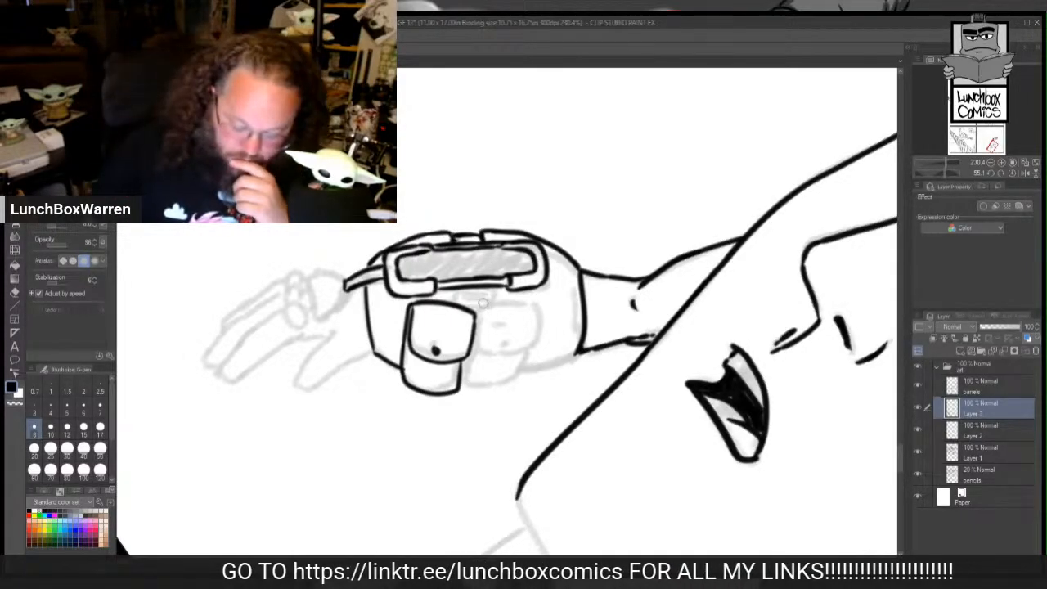
{"action": "mouse_move", "coordinate": [479, 320]}
{"action": "left_mouse_down"}
{"action": "mouse_move", "coordinate": [478, 350]}
{"action": "mouse_move", "coordinate": [528, 347]}
{"action": "mouse_move", "coordinate": [536, 308]}
{"action": "mouse_move", "coordinate": [532, 323]}
{"action": "mouse_move", "coordinate": [527, 303]}
{"action": "mouse_move", "coordinate": [477, 309]}
{"action": "left_mouse_up"}
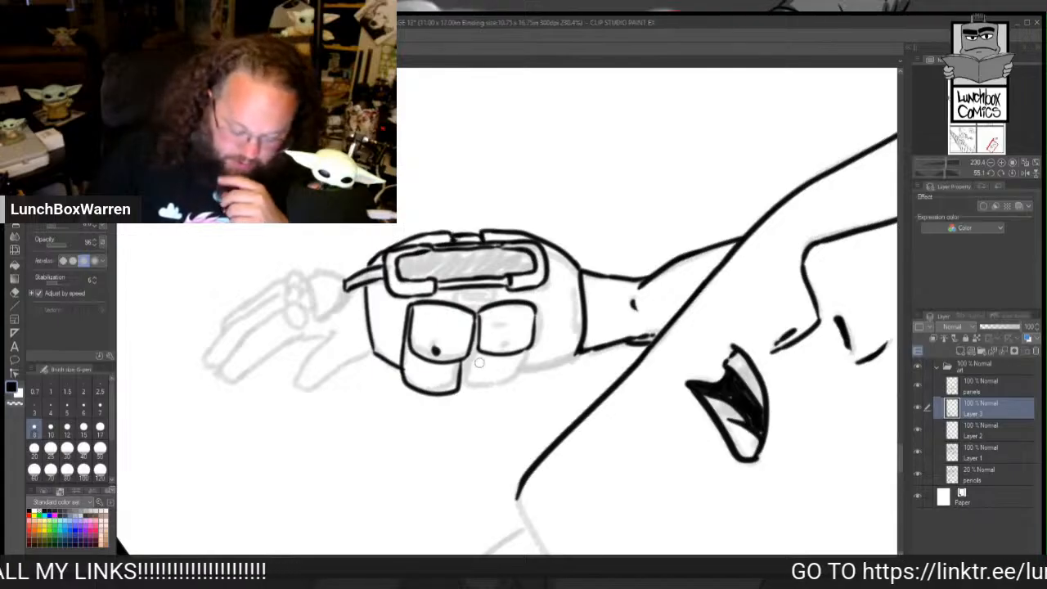
{"action": "mouse_move", "coordinate": [478, 354]}
{"action": "left_mouse_down"}
{"action": "mouse_move", "coordinate": [469, 394]}
{"action": "mouse_move", "coordinate": [462, 386]}
{"action": "mouse_move", "coordinate": [515, 380]}
{"action": "mouse_move", "coordinate": [527, 342]}
{"action": "left_mouse_up"}
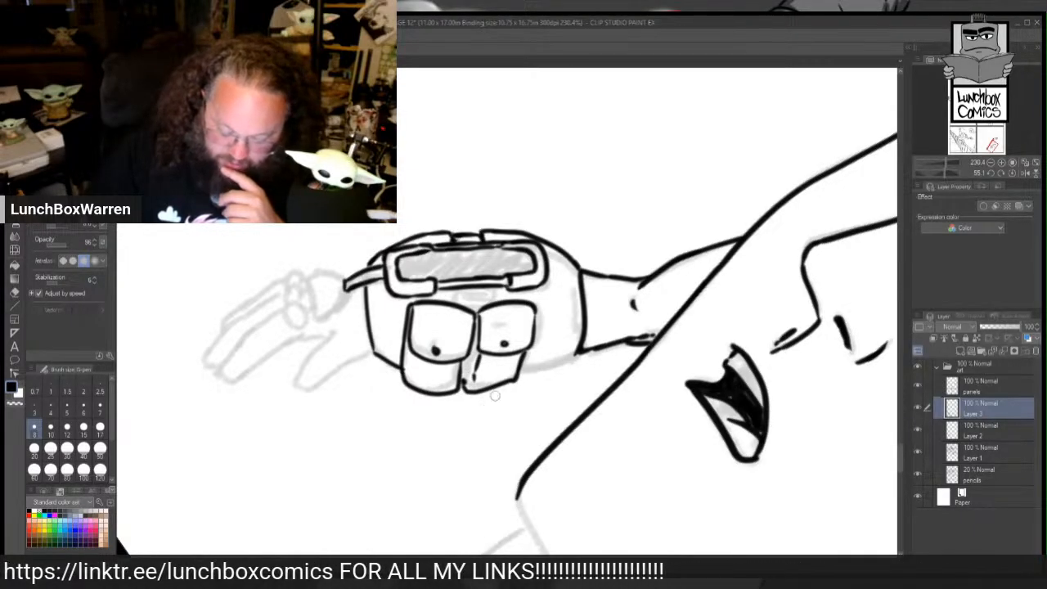
Step: Ink the gauntlet's lower edge, inner cuff line and small connector under the device, and black in the gap between the pouches
{"action": "left_click_drag", "start_coordinate": [523, 374], "coordinate": [581, 350]}
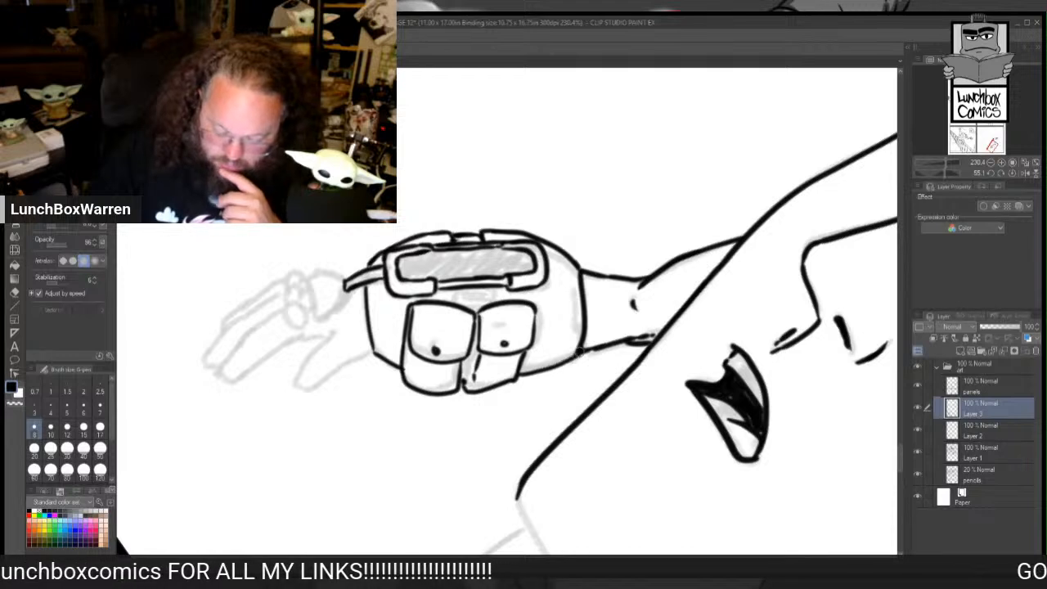
{"action": "left_click_drag", "start_coordinate": [572, 264], "coordinate": [578, 348]}
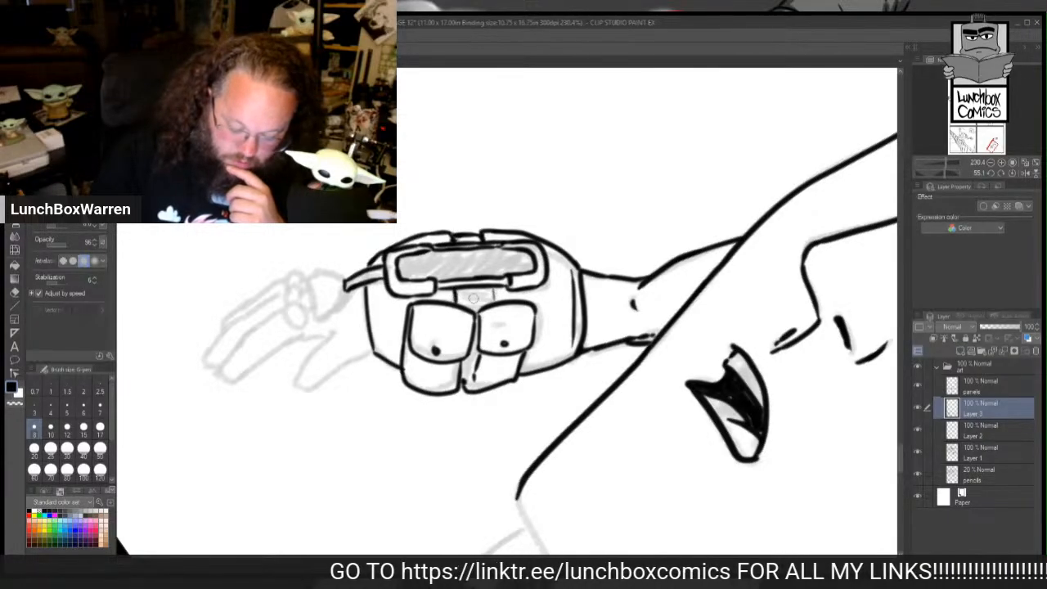
{"action": "left_click_drag", "start_coordinate": [493, 289], "coordinate": [493, 302]}
{"action": "mouse_move", "coordinate": [473, 374]}
{"action": "left_mouse_down"}
{"action": "mouse_move", "coordinate": [464, 366]}
{"action": "mouse_move", "coordinate": [467, 381]}
{"action": "mouse_move", "coordinate": [477, 323]}
{"action": "mouse_move", "coordinate": [470, 386]}
{"action": "left_mouse_up"}
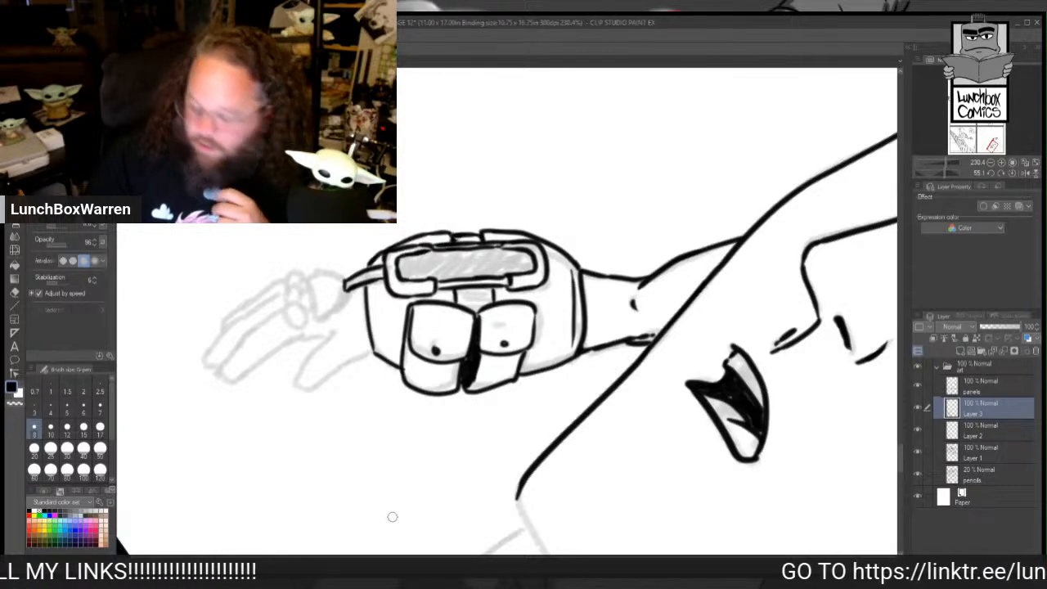
Step: Shade the small connector black and, with the pencils layer temporarily hidden, fill the gauntlet device's long window with black
{"action": "key", "text": "minus"}
{"action": "key", "text": "minus"}
{"action": "key", "text": "minus"}
{"action": "key", "text": "minus"}
{"action": "key", "text": "minus"}
{"action": "key", "text": "minus"}
{"action": "key", "text": "minus"}
{"action": "key", "text": "minus"}
{"action": "key", "text": "minus"}
{"action": "key", "text": "minus"}
{"action": "key", "text": "minus"}
{"action": "key", "text": "minus"}
{"action": "key", "text": "minus"}
{"action": "key", "text": "minus"}
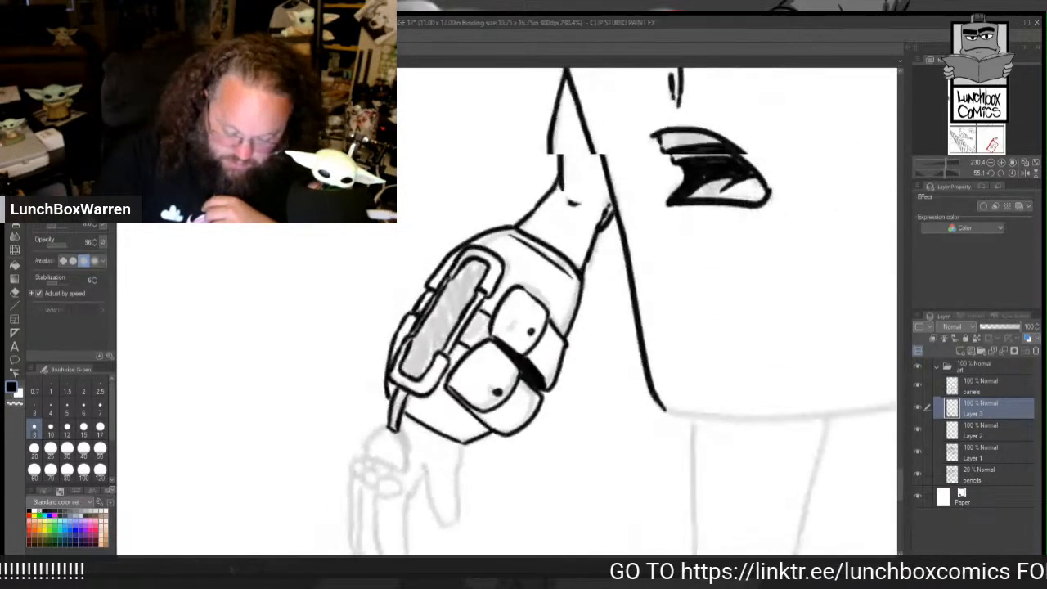
{"action": "mouse_move", "coordinate": [492, 325]}
{"action": "left_mouse_down"}
{"action": "mouse_move", "coordinate": [481, 357]}
{"action": "mouse_move", "coordinate": [472, 337]}
{"action": "left_mouse_up"}
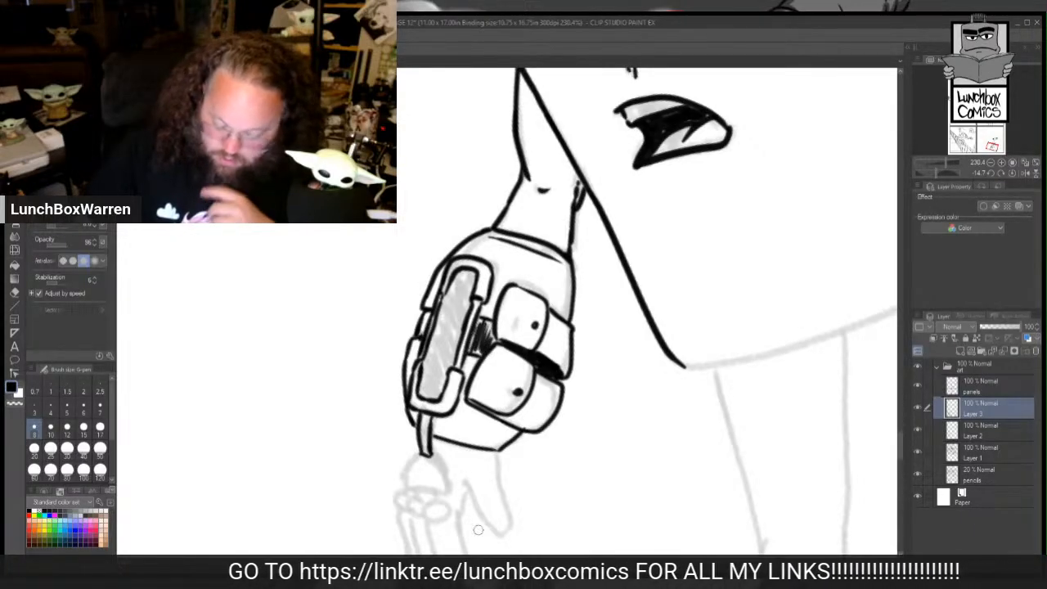
{"action": "left_click", "coordinate": [917, 475]}
{"action": "key", "text": "g"}
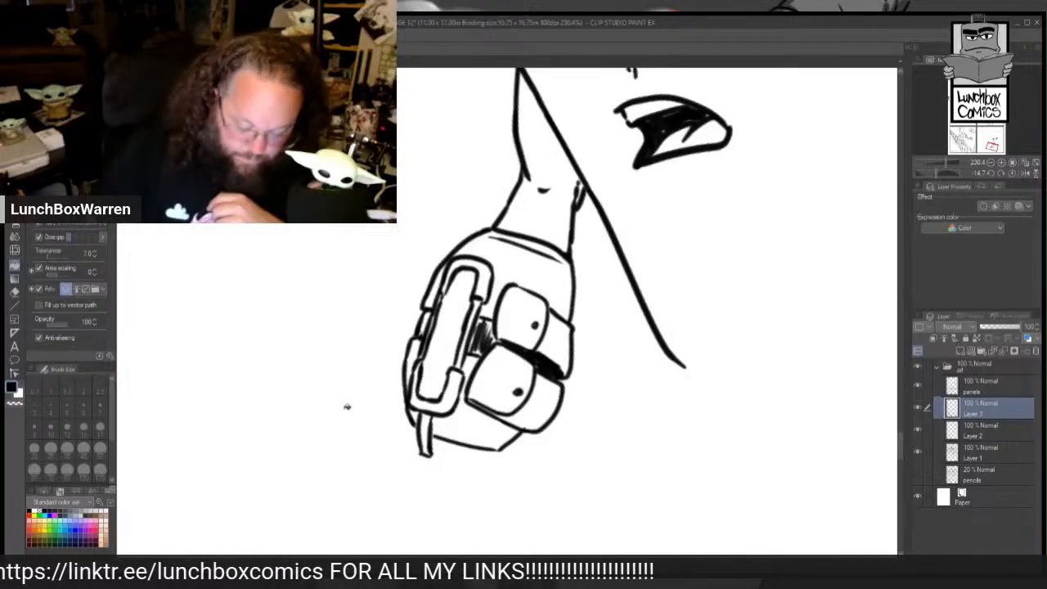
{"action": "left_click", "coordinate": [448, 336]}
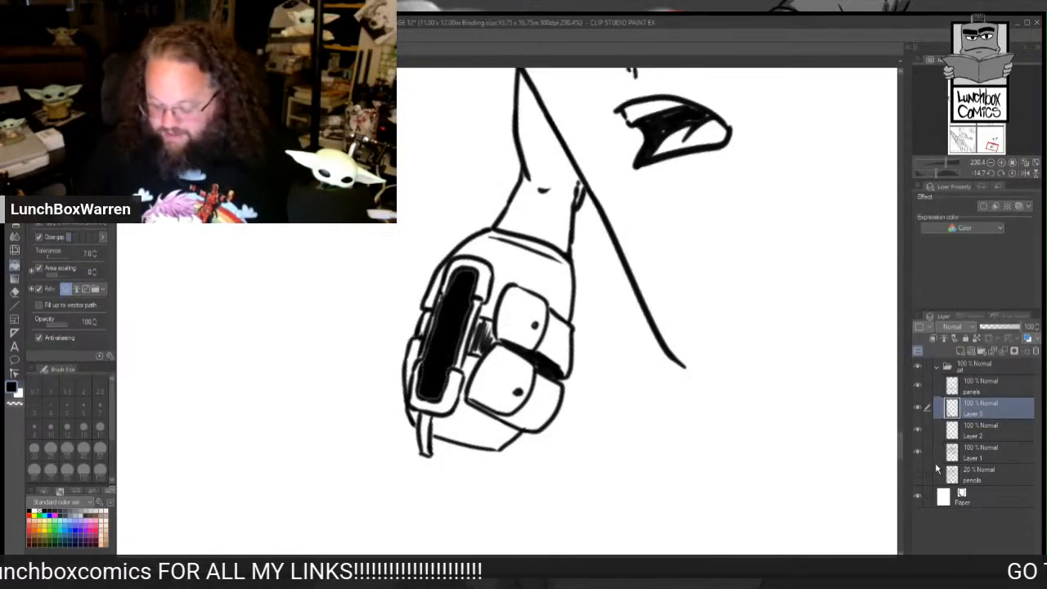
{"action": "left_click", "coordinate": [917, 473]}
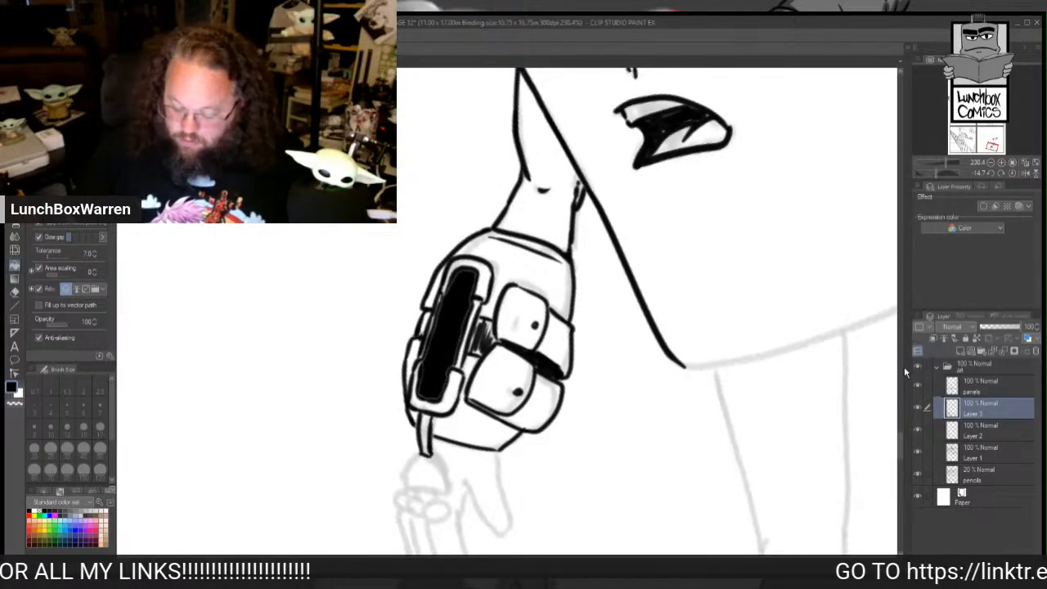
Step: Ink the domed hand plate with its black oval, the row of round knuckles below it, and the short wrist line
{"action": "scroll", "coordinate": [801, 491], "scroll_direction": "down", "scroll_amount": 5}
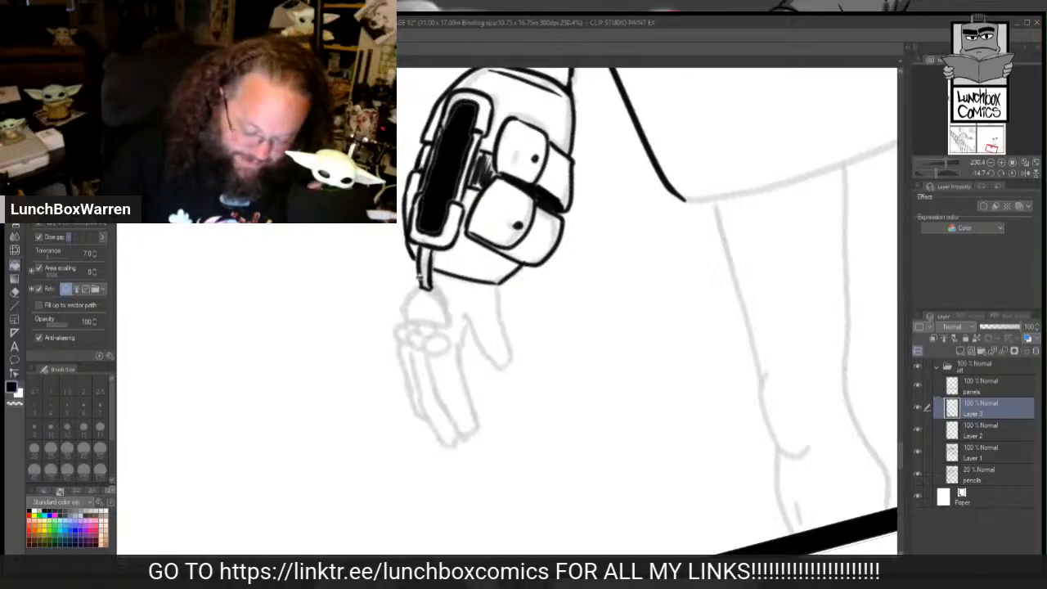
{"action": "key", "text": "p"}
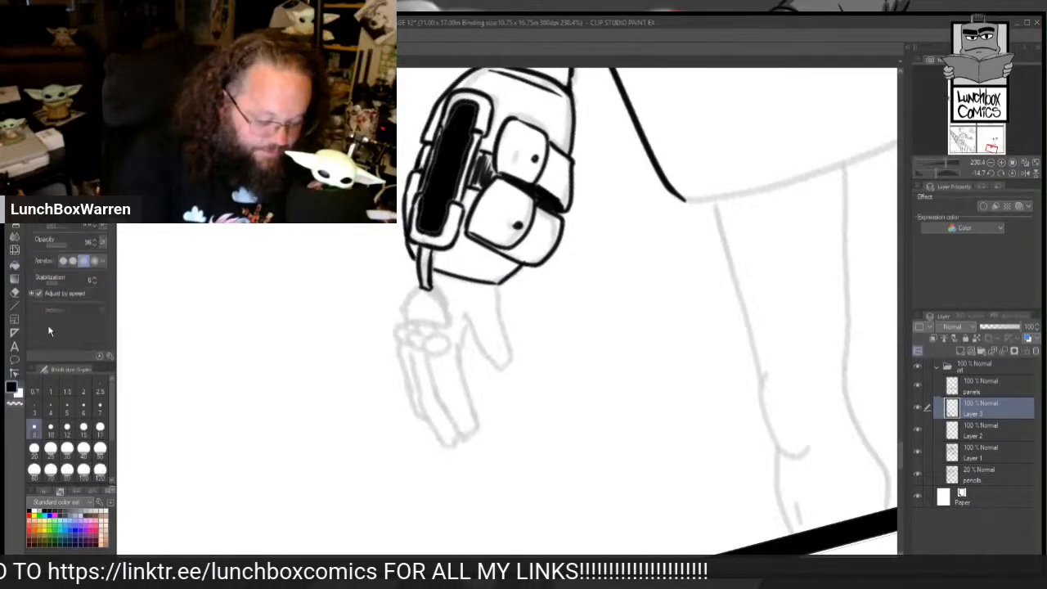
{"action": "mouse_move", "coordinate": [419, 283]}
{"action": "left_mouse_down"}
{"action": "mouse_move", "coordinate": [399, 321]}
{"action": "mouse_move", "coordinate": [448, 324]}
{"action": "mouse_move", "coordinate": [430, 287]}
{"action": "mouse_move", "coordinate": [403, 314]}
{"action": "mouse_move", "coordinate": [426, 309]}
{"action": "mouse_move", "coordinate": [407, 300]}
{"action": "mouse_move", "coordinate": [417, 309]}
{"action": "left_mouse_up"}
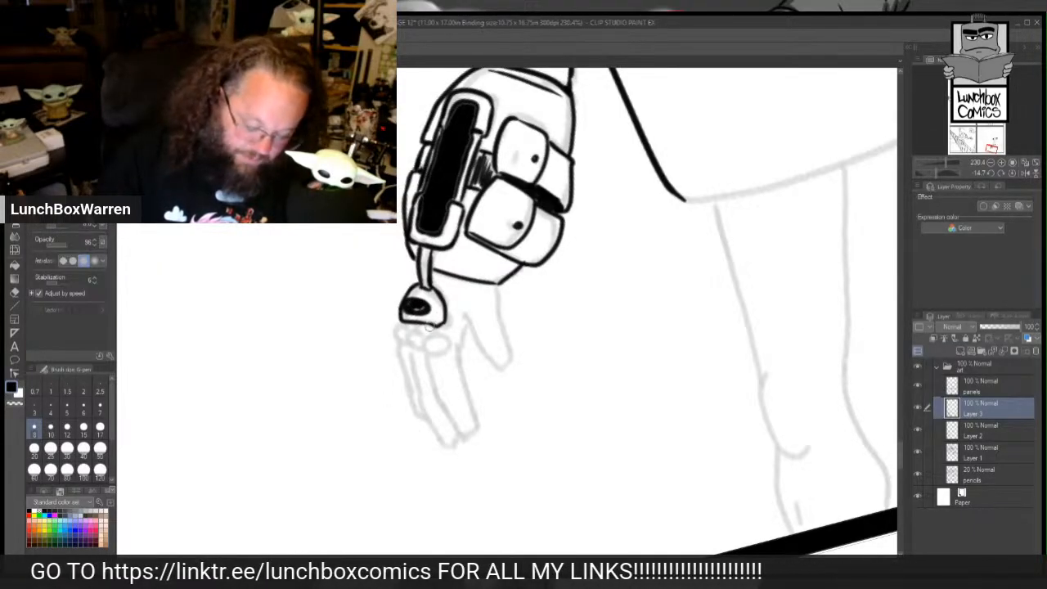
{"action": "mouse_move", "coordinate": [429, 325]}
{"action": "left_mouse_down"}
{"action": "mouse_move", "coordinate": [422, 343]}
{"action": "mouse_move", "coordinate": [433, 357]}
{"action": "mouse_move", "coordinate": [446, 337]}
{"action": "mouse_move", "coordinate": [417, 329]}
{"action": "mouse_move", "coordinate": [406, 343]}
{"action": "mouse_move", "coordinate": [414, 348]}
{"action": "mouse_move", "coordinate": [424, 345]}
{"action": "mouse_move", "coordinate": [396, 336]}
{"action": "mouse_move", "coordinate": [408, 350]}
{"action": "mouse_move", "coordinate": [407, 330]}
{"action": "left_mouse_up"}
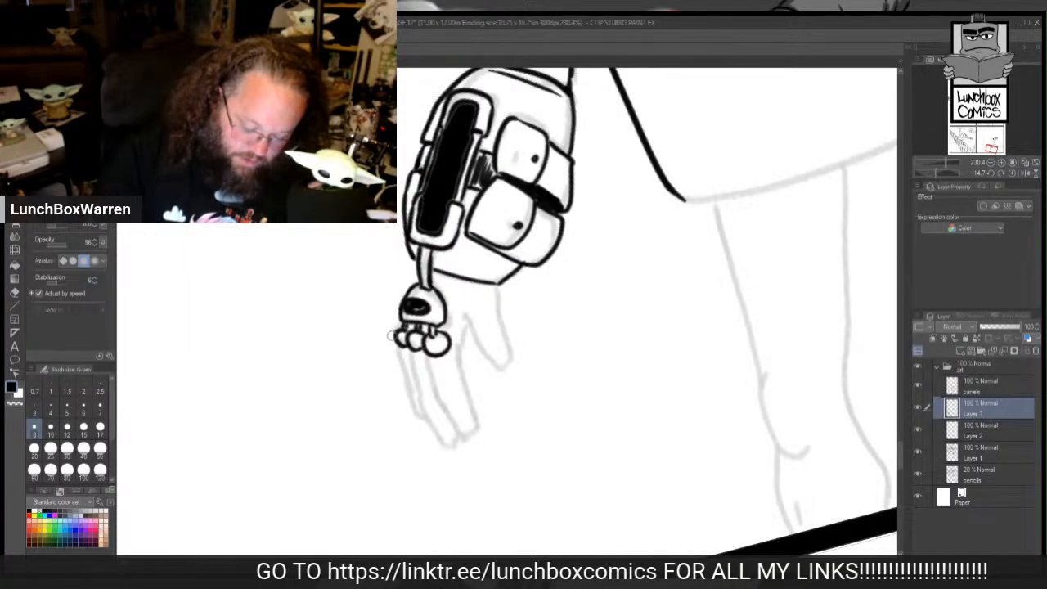
{"action": "left_click_drag", "start_coordinate": [395, 341], "coordinate": [397, 327]}
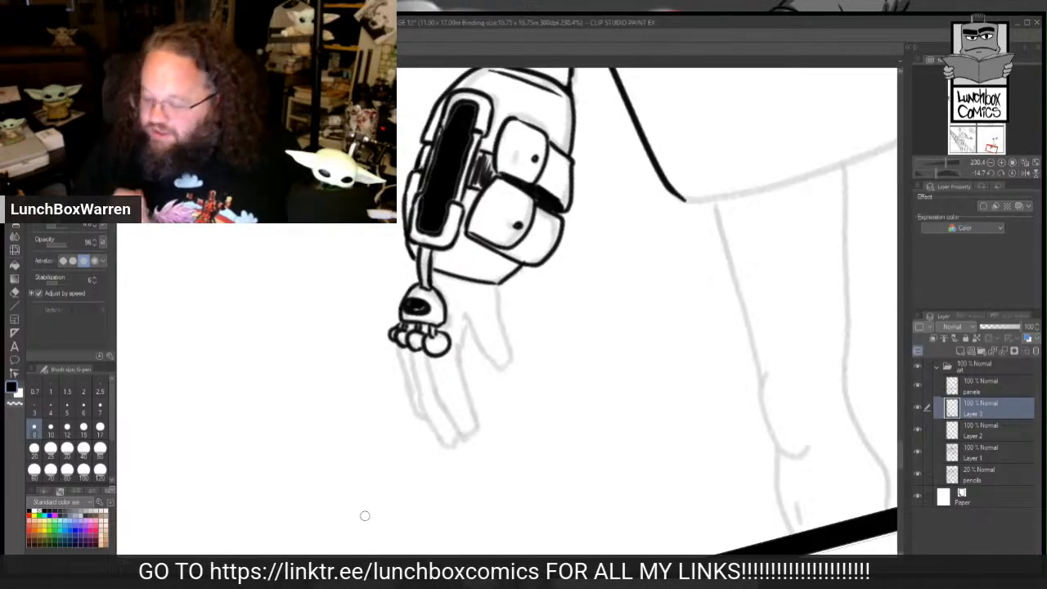
{"action": "left_click_drag", "start_coordinate": [416, 260], "coordinate": [409, 285]}
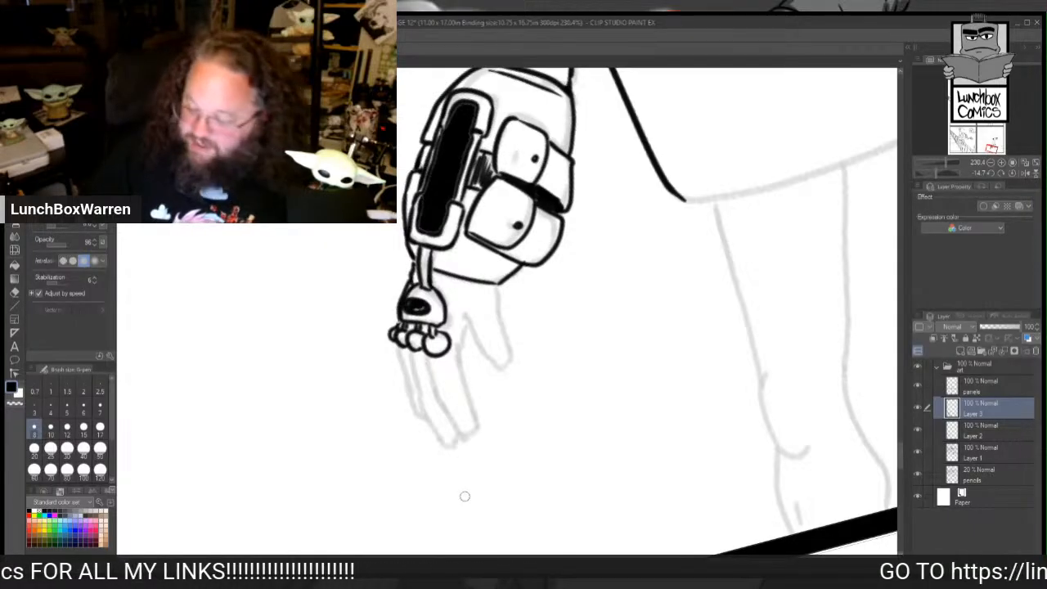
Step: Ink the far hand's thumb and its overlapping fingers hanging below the knuckles
{"action": "mouse_move", "coordinate": [424, 358]}
{"action": "left_mouse_down"}
{"action": "mouse_move", "coordinate": [434, 395]}
{"action": "mouse_move", "coordinate": [428, 369]}
{"action": "mouse_move", "coordinate": [460, 433]}
{"action": "mouse_move", "coordinate": [474, 426]}
{"action": "mouse_move", "coordinate": [463, 331]}
{"action": "mouse_move", "coordinate": [483, 362]}
{"action": "mouse_move", "coordinate": [510, 365]}
{"action": "mouse_move", "coordinate": [494, 291]}
{"action": "mouse_move", "coordinate": [502, 334]}
{"action": "mouse_move", "coordinate": [474, 318]}
{"action": "mouse_move", "coordinate": [500, 365]}
{"action": "left_mouse_up"}
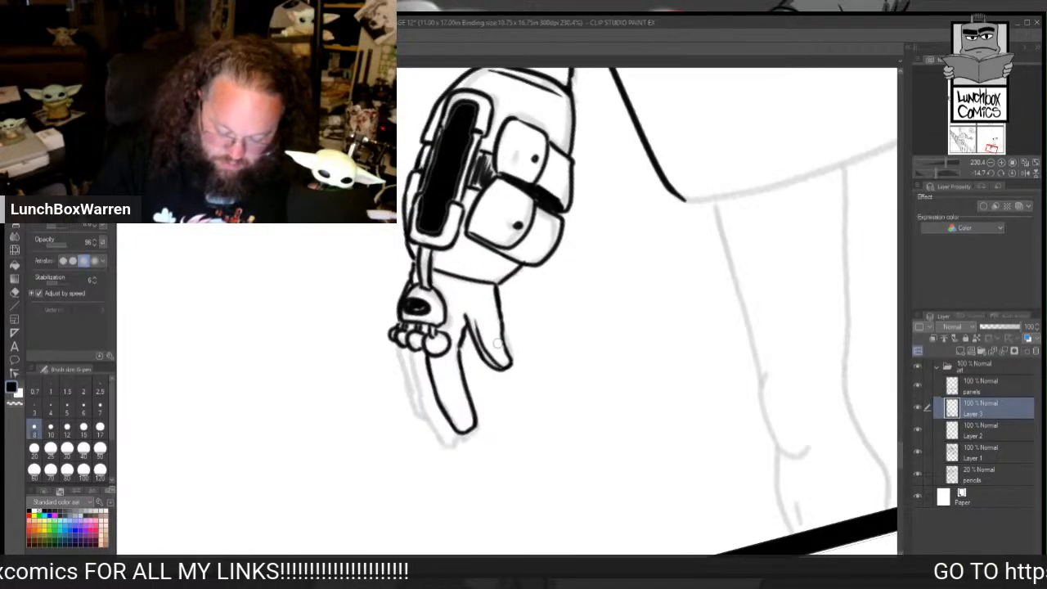
{"action": "mouse_move", "coordinate": [473, 319]}
{"action": "left_mouse_down"}
{"action": "mouse_move", "coordinate": [459, 319]}
{"action": "mouse_move", "coordinate": [452, 353]}
{"action": "mouse_move", "coordinate": [470, 429]}
{"action": "mouse_move", "coordinate": [465, 407]}
{"action": "mouse_move", "coordinate": [462, 423]}
{"action": "left_mouse_up"}
{"action": "mouse_move", "coordinate": [412, 353]}
{"action": "left_mouse_down"}
{"action": "mouse_move", "coordinate": [426, 418]}
{"action": "mouse_move", "coordinate": [451, 448]}
{"action": "mouse_move", "coordinate": [456, 439]}
{"action": "left_mouse_up"}
{"action": "mouse_move", "coordinate": [400, 345]}
{"action": "left_mouse_down"}
{"action": "mouse_move", "coordinate": [409, 409]}
{"action": "mouse_move", "coordinate": [425, 429]}
{"action": "left_mouse_up"}
{"action": "left_click_drag", "start_coordinate": [390, 342], "coordinate": [413, 417]}
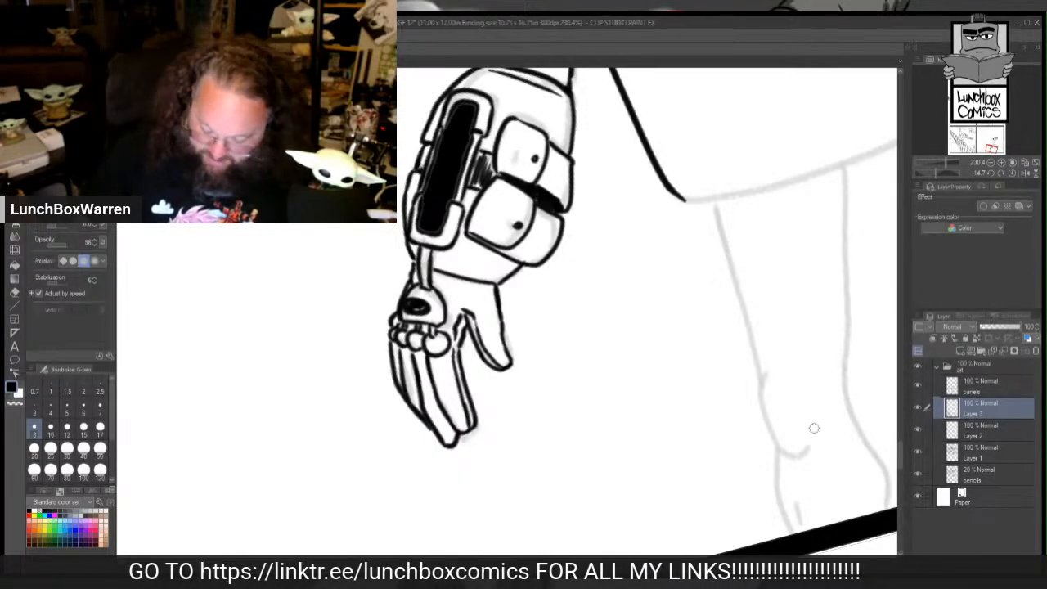
Step: Ink the curved bottom edge of the square head from its inked corner across to the opposite corner
{"action": "left_click_drag", "start_coordinate": [642, 557], "coordinate": [694, 557]}
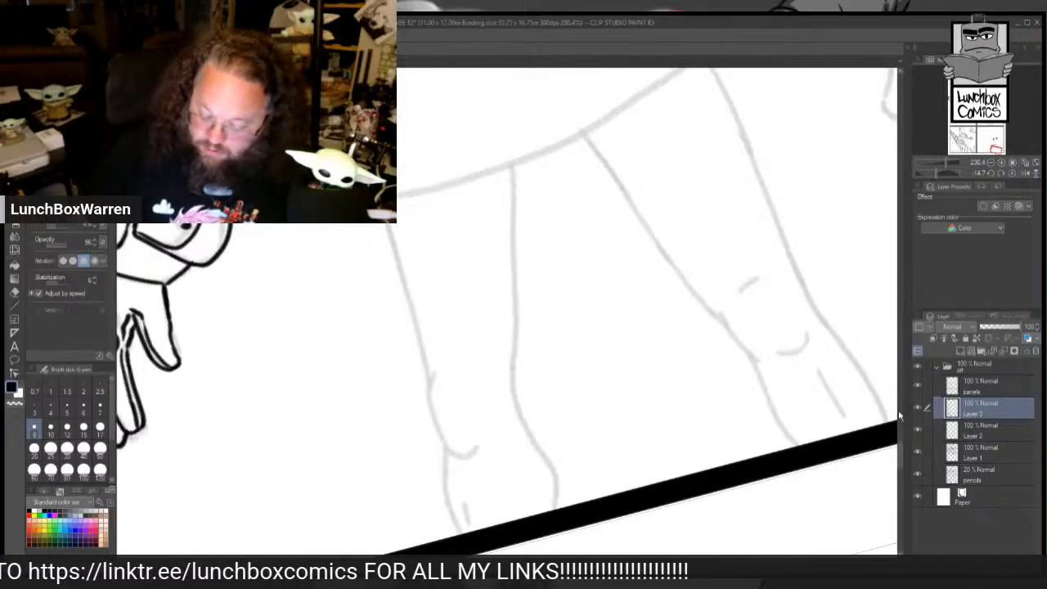
{"action": "left_click_drag", "start_coordinate": [902, 449], "coordinate": [900, 440]}
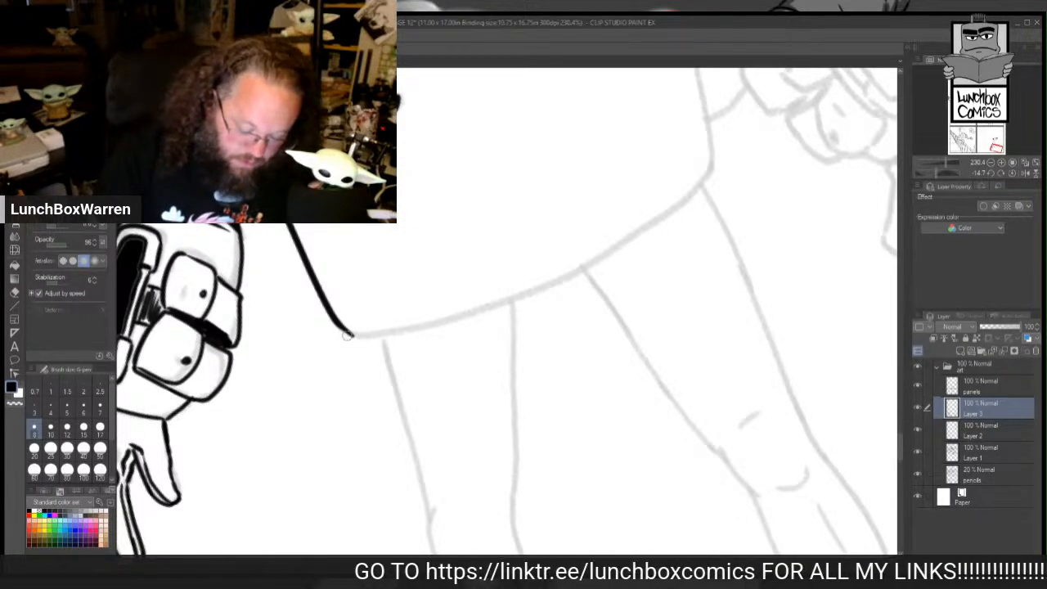
{"action": "mouse_move", "coordinate": [344, 332]}
{"action": "left_mouse_down"}
{"action": "mouse_move", "coordinate": [433, 319]}
{"action": "mouse_move", "coordinate": [544, 282]}
{"action": "mouse_move", "coordinate": [630, 235]}
{"action": "mouse_move", "coordinate": [710, 164]}
{"action": "left_mouse_up"}
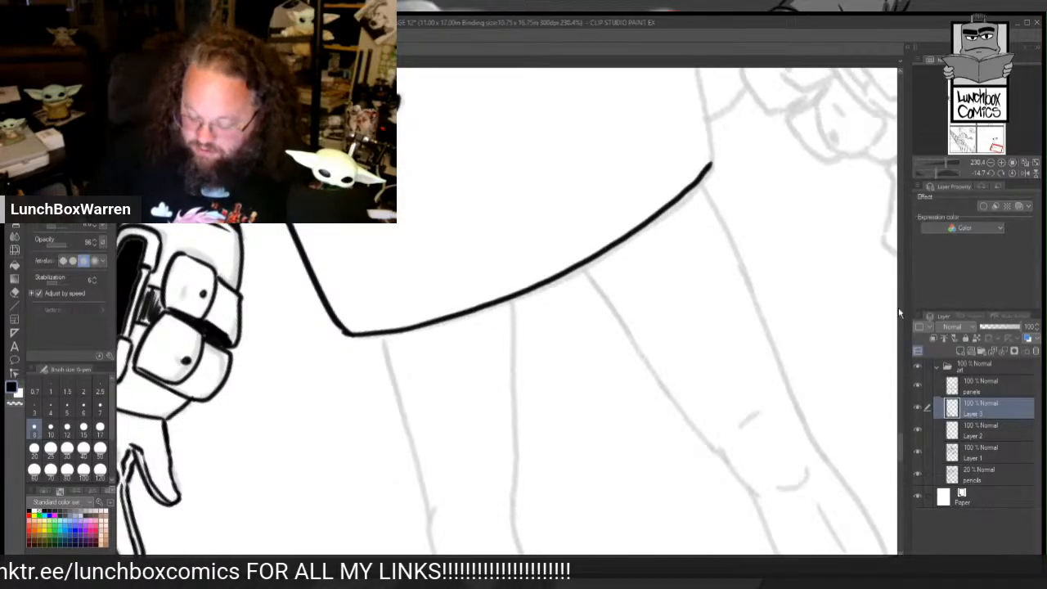
Step: Ink the head's near side edge up to the armpit, plus the near arm's shoulder folds and both contours down to the gauntlet
{"action": "mouse_move", "coordinate": [900, 449]}
{"action": "left_mouse_down"}
{"action": "mouse_move", "coordinate": [905, 427]}
{"action": "mouse_move", "coordinate": [902, 440]}
{"action": "left_mouse_up"}
{"action": "left_click_drag", "start_coordinate": [466, 511], "coordinate": [327, 490]}
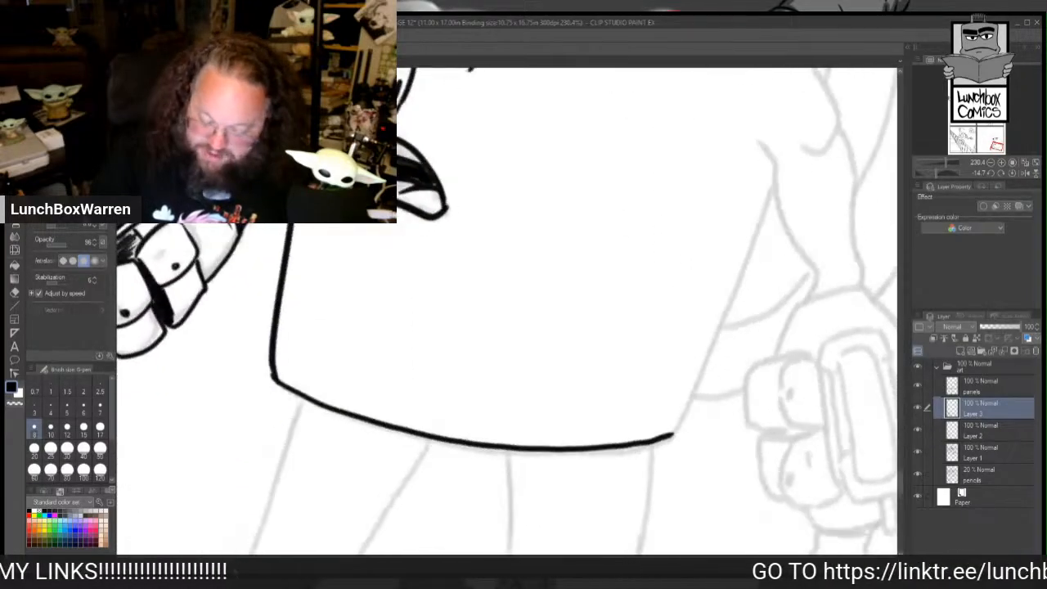
{"action": "left_click_drag", "start_coordinate": [669, 435], "coordinate": [773, 191]}
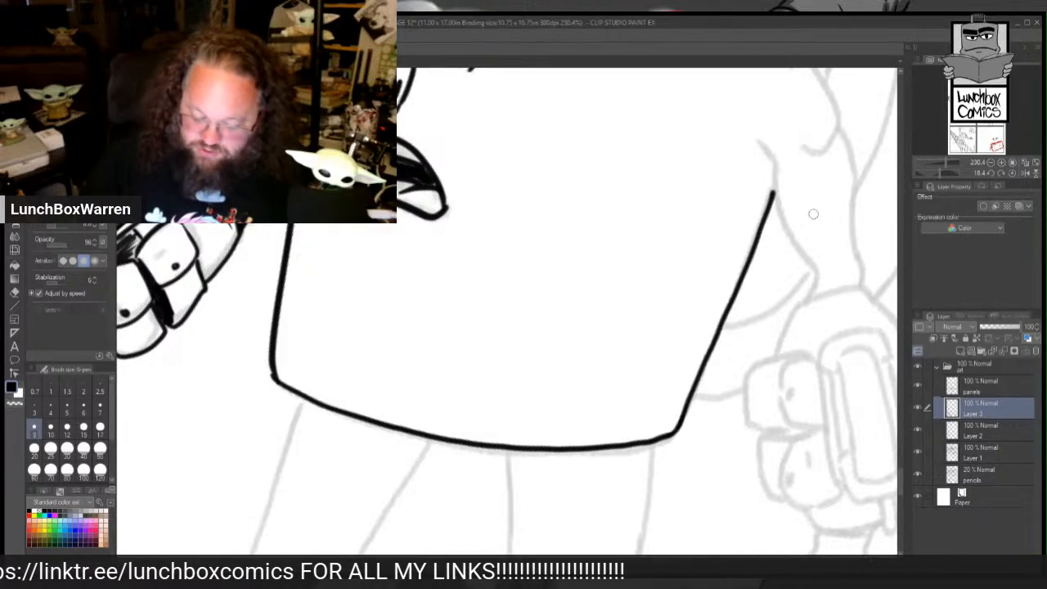
{"action": "mouse_move", "coordinate": [756, 141]}
{"action": "left_mouse_down"}
{"action": "mouse_move", "coordinate": [792, 172]}
{"action": "mouse_move", "coordinate": [829, 164]}
{"action": "mouse_move", "coordinate": [834, 103]}
{"action": "left_mouse_up"}
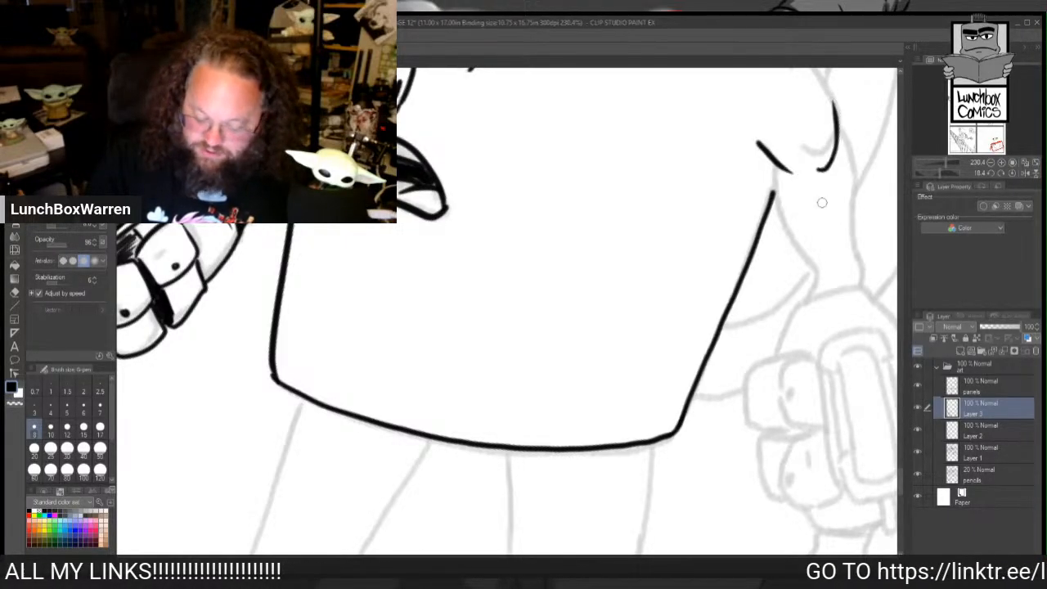
{"action": "mouse_move", "coordinate": [773, 168]}
{"action": "left_mouse_down"}
{"action": "mouse_move", "coordinate": [774, 195]}
{"action": "mouse_move", "coordinate": [814, 279]}
{"action": "mouse_move", "coordinate": [810, 296]}
{"action": "mouse_move", "coordinate": [857, 281]}
{"action": "mouse_move", "coordinate": [860, 186]}
{"action": "mouse_move", "coordinate": [837, 127]}
{"action": "left_mouse_up"}
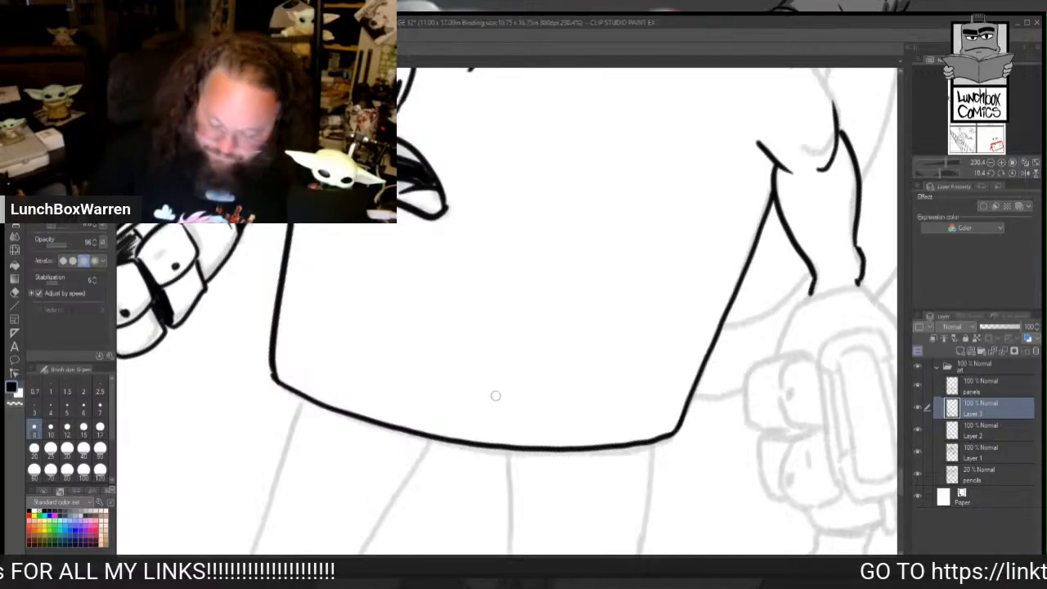
Step: Ink both legs from the head's bottom edge down to the panel border, including the knee marks
{"action": "key", "text": "ctrl+minus"}
{"action": "key", "text": "ctrl+minus"}
{"action": "key", "text": "ctrl+minus"}
{"action": "key", "text": "ctrl+minus"}
{"action": "key", "text": "ctrl+minus"}
{"action": "key", "text": "ctrl+minus"}
{"action": "key", "text": "ctrl+minus"}
{"action": "key", "text": "ctrl+plus"}
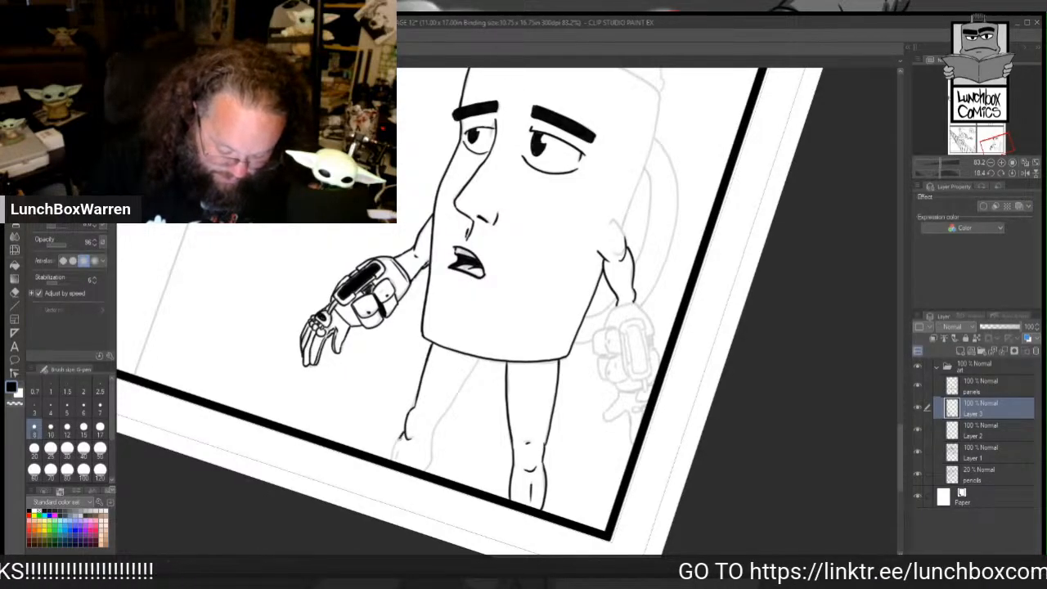
{"action": "mouse_move", "coordinate": [401, 450]}
{"action": "left_mouse_down"}
{"action": "mouse_move", "coordinate": [436, 411]}
{"action": "mouse_move", "coordinate": [433, 440]}
{"action": "mouse_move", "coordinate": [476, 364]}
{"action": "left_mouse_up"}
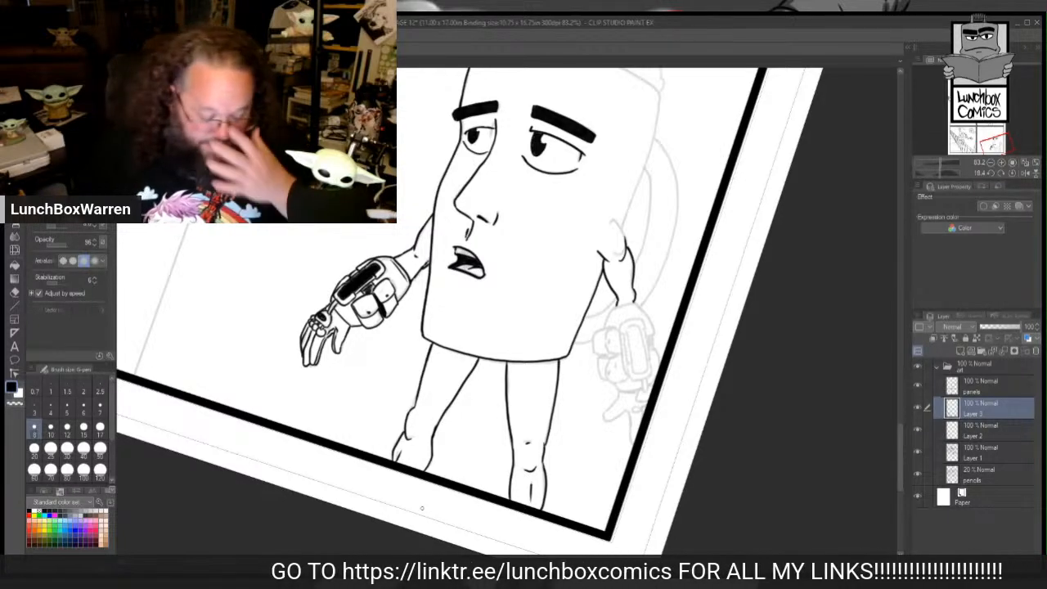
Step: Ink the near gauntlet's long central slot along its bottom end and one inner side, plus the rounded cap around its upper end
{"action": "left_click_drag", "start_coordinate": [901, 442], "coordinate": [901, 445]}
{"action": "left_click_drag", "start_coordinate": [581, 558], "coordinate": [603, 558]}
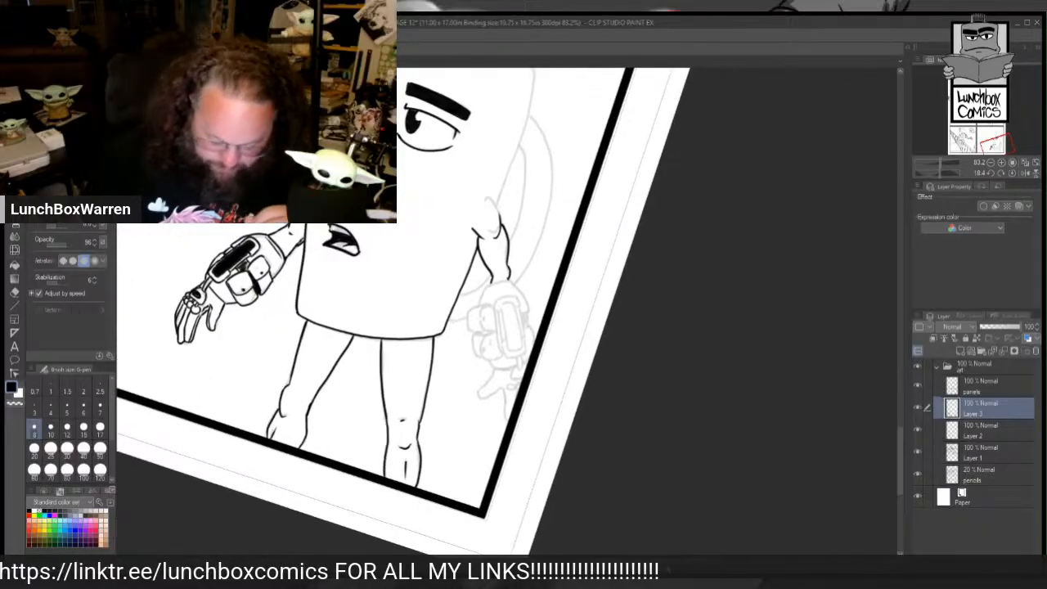
{"action": "left_click_drag", "start_coordinate": [939, 163], "coordinate": [943, 163]}
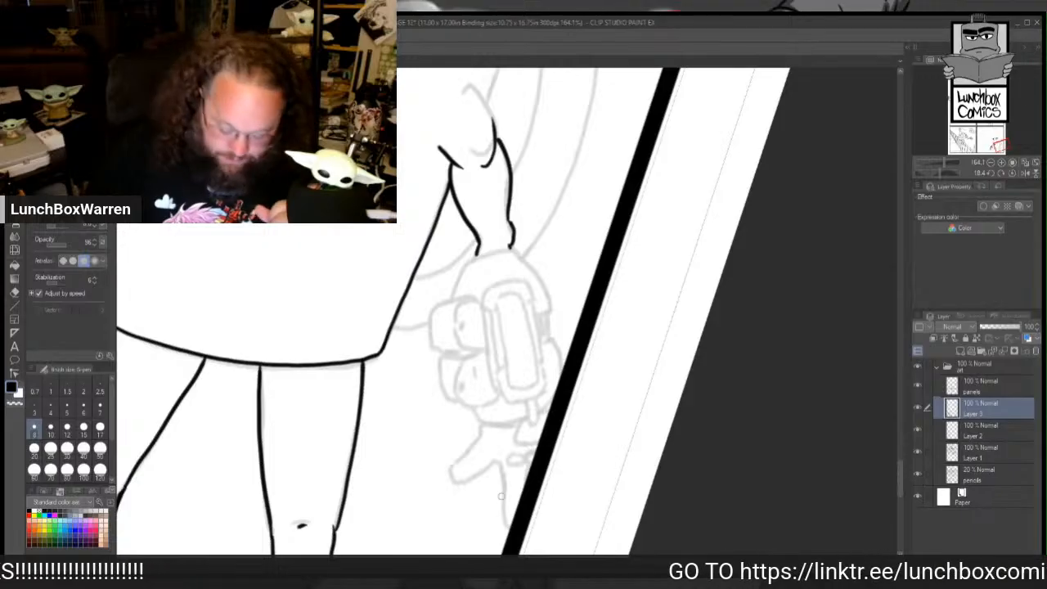
{"action": "mouse_move", "coordinate": [504, 370]}
{"action": "left_mouse_down"}
{"action": "mouse_move", "coordinate": [510, 388]}
{"action": "mouse_move", "coordinate": [534, 386]}
{"action": "left_mouse_up"}
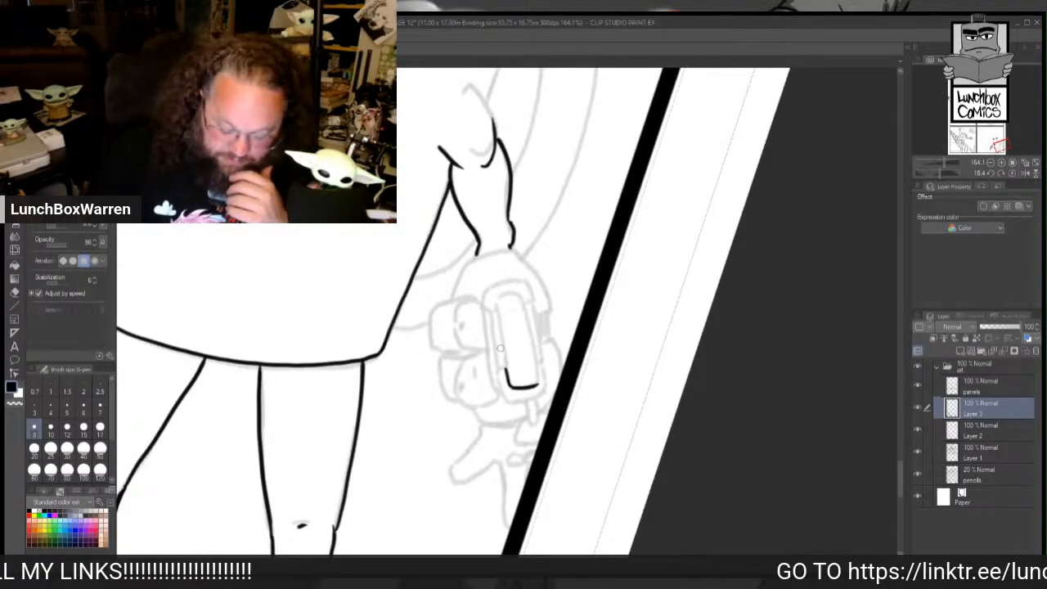
{"action": "left_click_drag", "start_coordinate": [507, 372], "coordinate": [497, 310]}
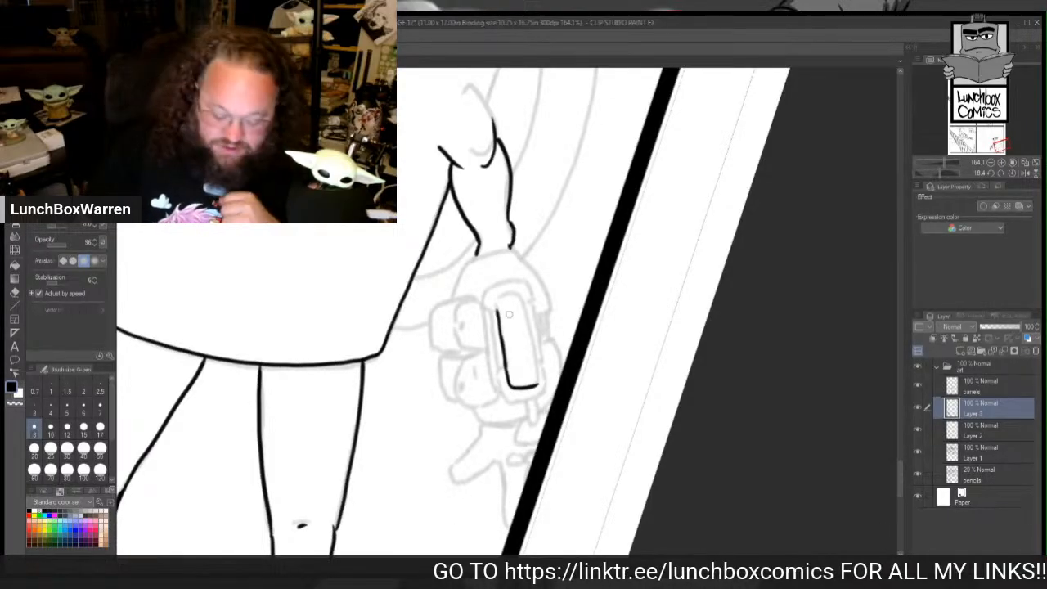
{"action": "mouse_move", "coordinate": [494, 312]}
{"action": "left_mouse_down"}
{"action": "mouse_move", "coordinate": [483, 302]}
{"action": "mouse_move", "coordinate": [490, 284]}
{"action": "mouse_move", "coordinate": [509, 279]}
{"action": "mouse_move", "coordinate": [532, 288]}
{"action": "mouse_move", "coordinate": [533, 300]}
{"action": "left_mouse_up"}
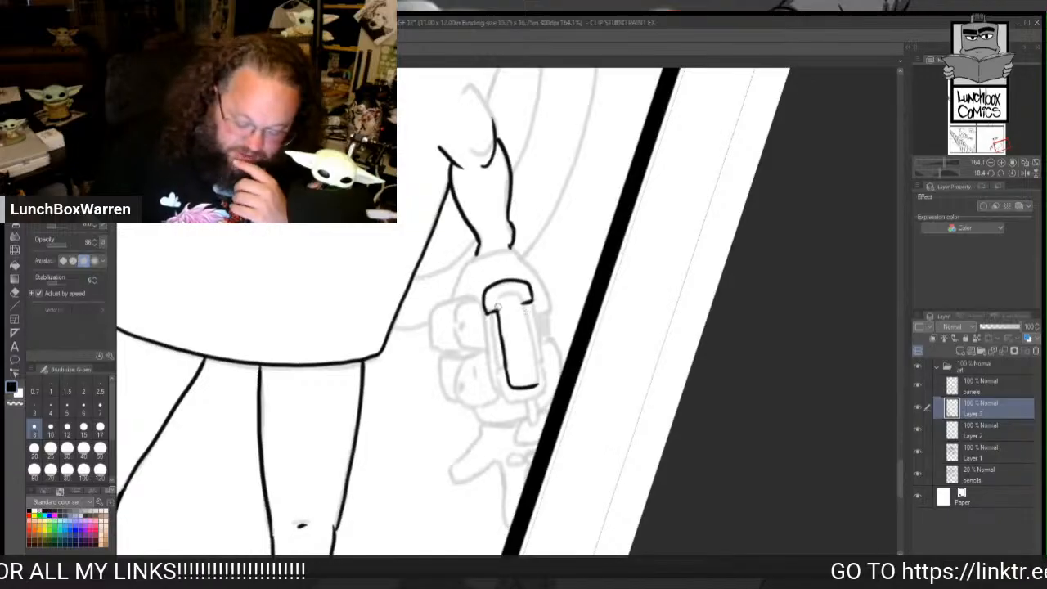
{"action": "mouse_move", "coordinate": [497, 314]}
{"action": "left_mouse_down"}
{"action": "mouse_move", "coordinate": [499, 291]}
{"action": "mouse_move", "coordinate": [515, 286]}
{"action": "mouse_move", "coordinate": [523, 313]}
{"action": "left_mouse_up"}
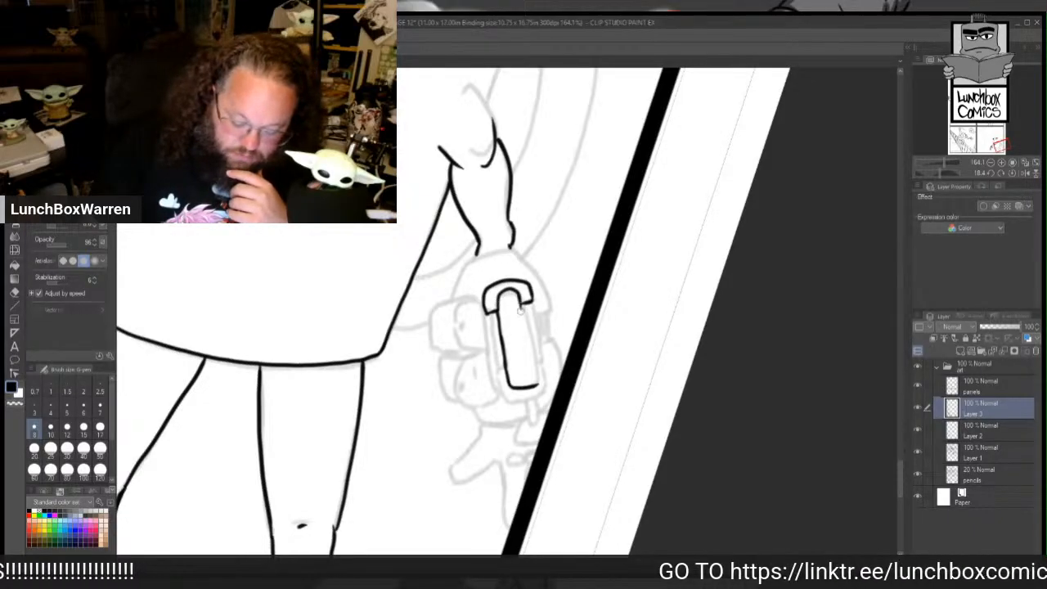
{"action": "key", "text": "ctrl+z"}
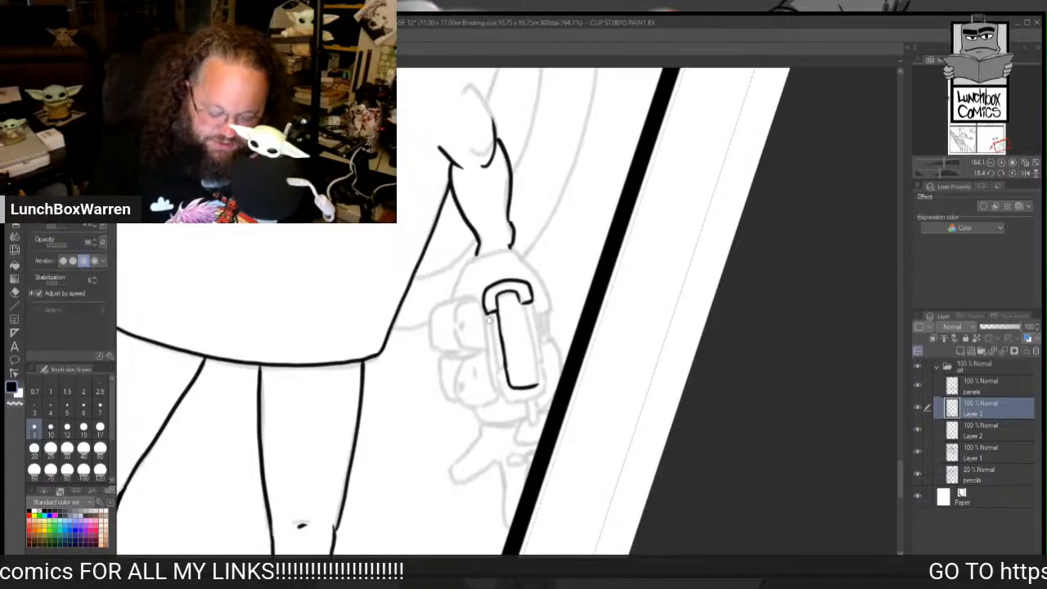
Step: Ink the outer rail line beside the slot and the paired lines down its opposite side, starting from the cap
{"action": "left_click_drag", "start_coordinate": [490, 316], "coordinate": [496, 372]}
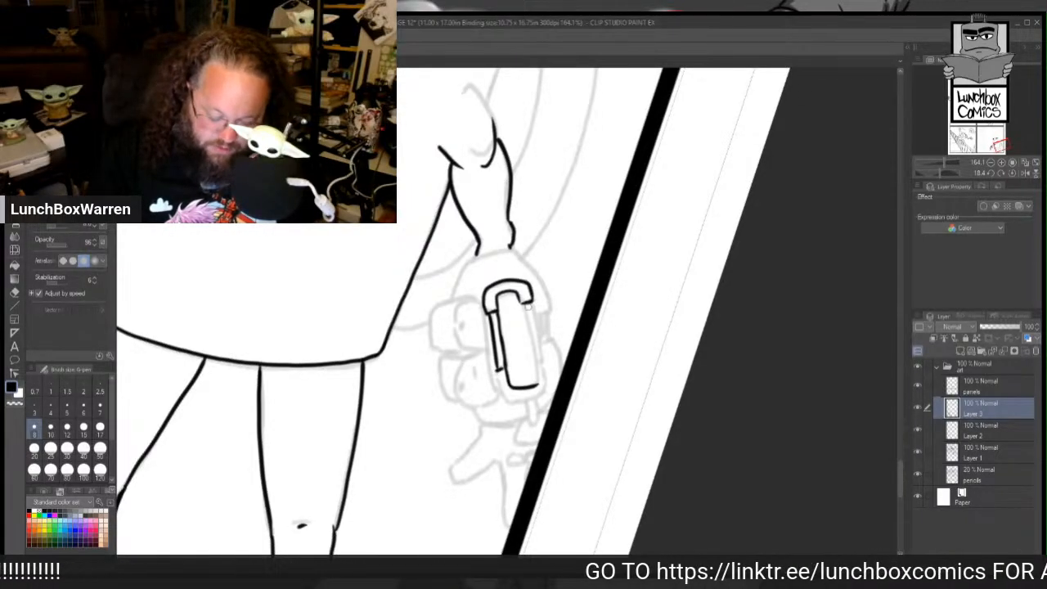
{"action": "left_click_drag", "start_coordinate": [524, 308], "coordinate": [534, 353]}
{"action": "left_click_drag", "start_coordinate": [524, 317], "coordinate": [536, 367]}
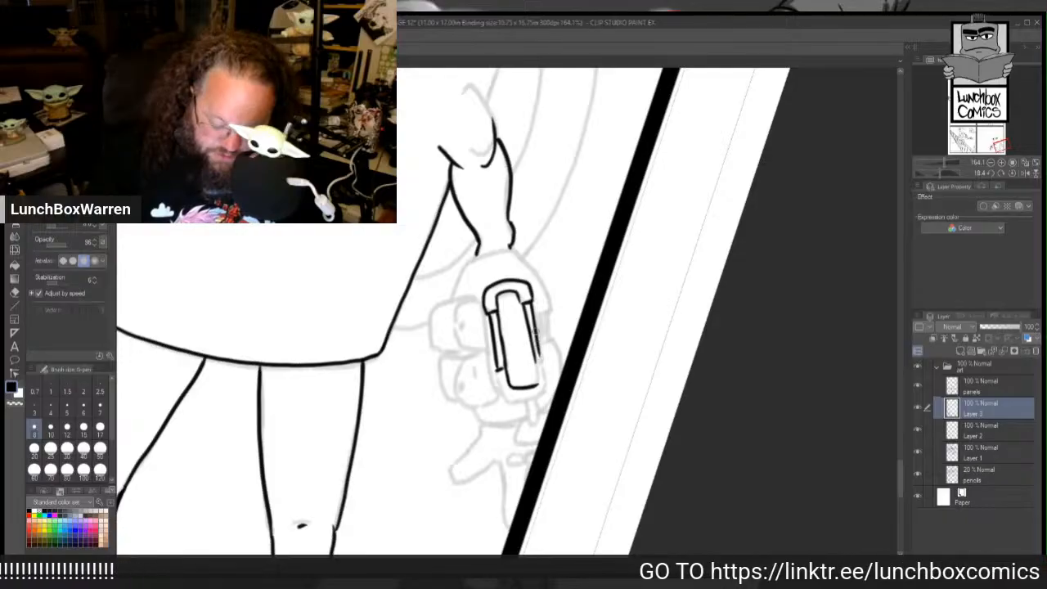
Step: Ink the rounded lower bracket of the forearm device and the two buttoned pouches beside it, following the pencils
{"action": "mouse_move", "coordinate": [536, 362]}
{"action": "left_mouse_down"}
{"action": "mouse_move", "coordinate": [544, 389]}
{"action": "mouse_move", "coordinate": [532, 401]}
{"action": "mouse_move", "coordinate": [512, 403]}
{"action": "mouse_move", "coordinate": [495, 367]}
{"action": "left_mouse_up"}
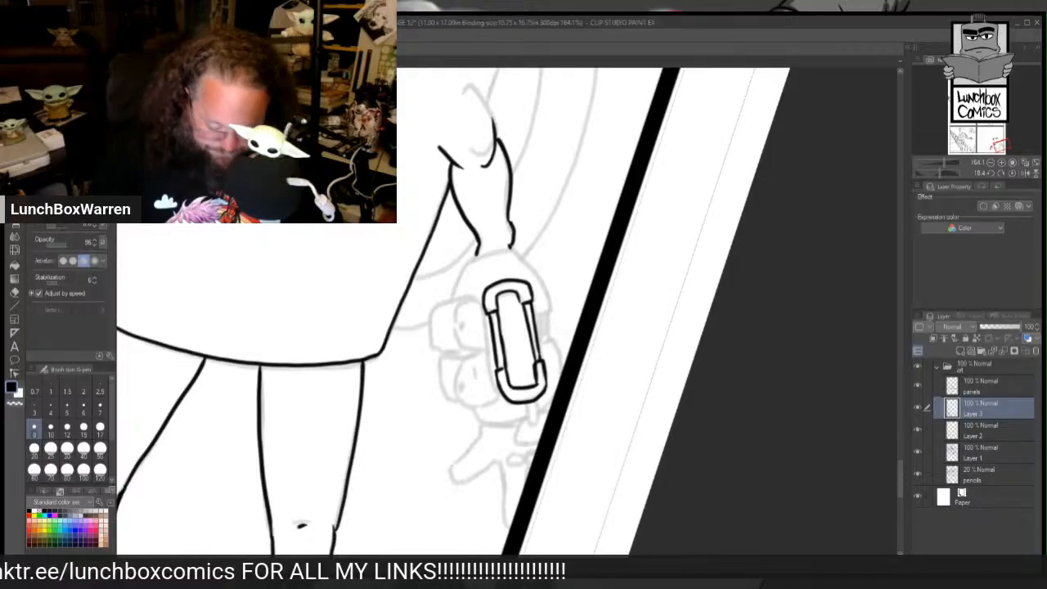
{"action": "left_click_drag", "start_coordinate": [940, 173], "coordinate": [930, 174]}
{"action": "left_click_drag", "start_coordinate": [901, 304], "coordinate": [901, 318]}
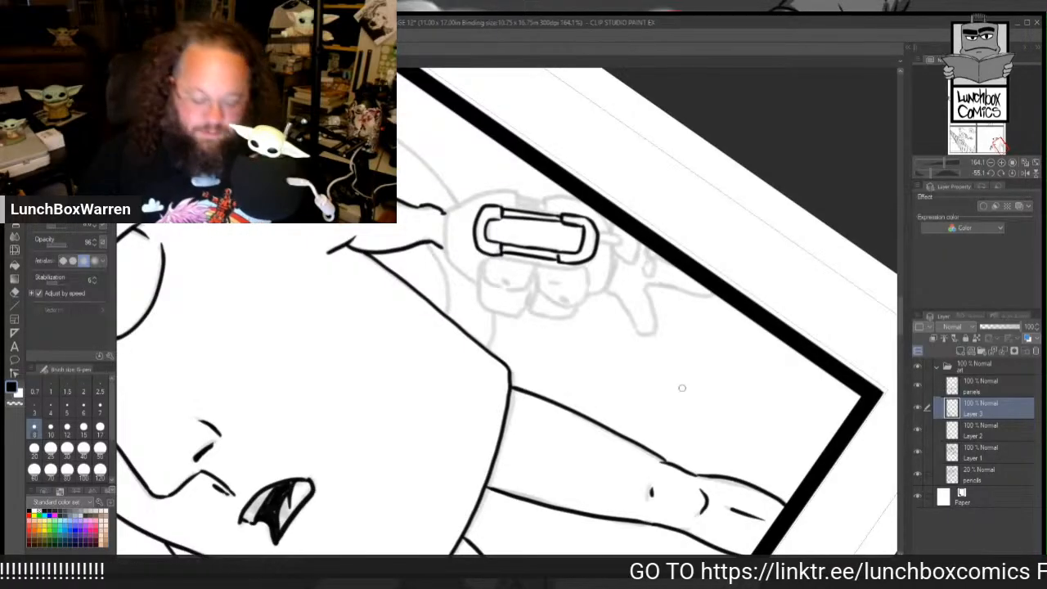
{"action": "mouse_move", "coordinate": [481, 263]}
{"action": "left_mouse_down"}
{"action": "mouse_move", "coordinate": [481, 284]}
{"action": "mouse_move", "coordinate": [513, 290]}
{"action": "mouse_move", "coordinate": [534, 266]}
{"action": "mouse_move", "coordinate": [481, 258]}
{"action": "mouse_move", "coordinate": [529, 301]}
{"action": "mouse_move", "coordinate": [522, 314]}
{"action": "mouse_move", "coordinate": [491, 315]}
{"action": "mouse_move", "coordinate": [480, 268]}
{"action": "mouse_move", "coordinate": [483, 309]}
{"action": "mouse_move", "coordinate": [503, 302]}
{"action": "left_mouse_up"}
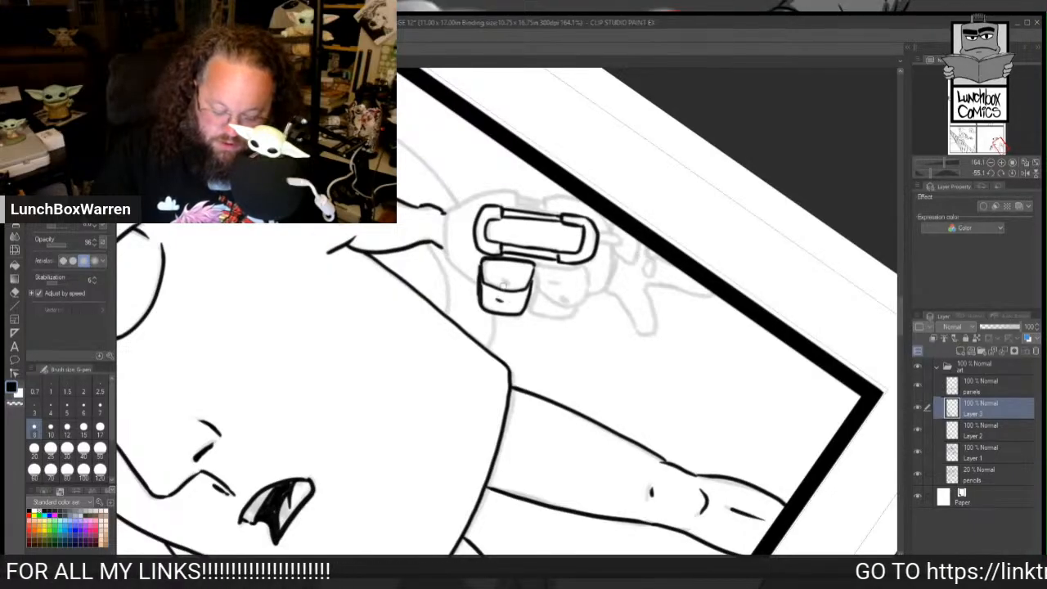
{"action": "left_click", "coordinate": [503, 282]}
{"action": "mouse_move", "coordinate": [535, 264]}
{"action": "left_mouse_down"}
{"action": "mouse_move", "coordinate": [539, 292]}
{"action": "mouse_move", "coordinate": [578, 303]}
{"action": "mouse_move", "coordinate": [585, 271]}
{"action": "mouse_move", "coordinate": [539, 265]}
{"action": "mouse_move", "coordinate": [535, 318]}
{"action": "mouse_move", "coordinate": [576, 299]}
{"action": "mouse_move", "coordinate": [561, 293]}
{"action": "left_mouse_up"}
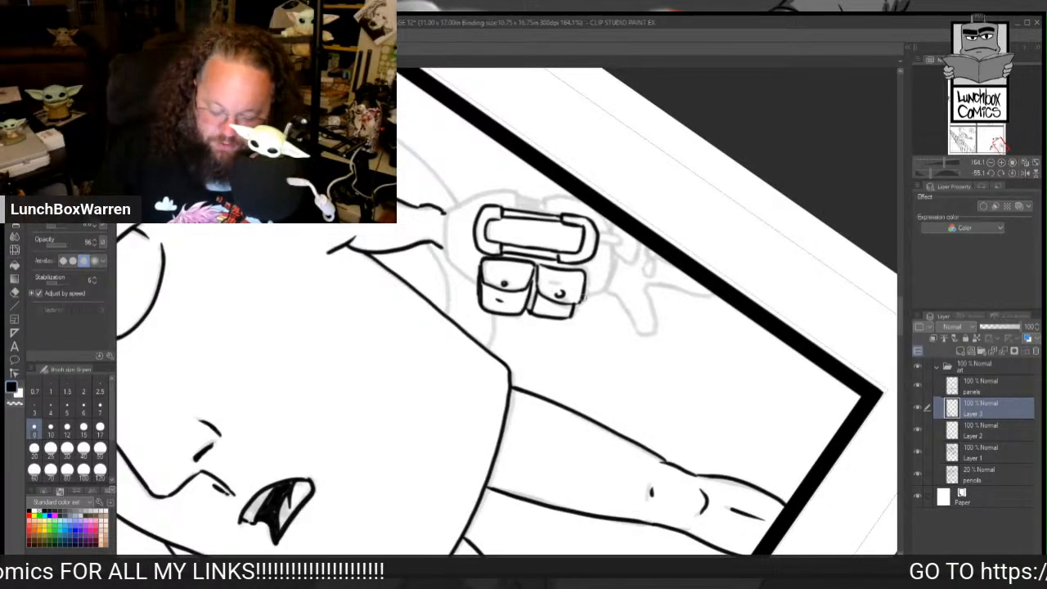
Step: Ink the gauntlet's outer contour with its dark strap, and the short rod at the device's lower end
{"action": "mouse_move", "coordinate": [586, 297]}
{"action": "left_mouse_down"}
{"action": "mouse_move", "coordinate": [602, 289]}
{"action": "mouse_move", "coordinate": [612, 262]}
{"action": "mouse_move", "coordinate": [610, 273]}
{"action": "left_mouse_up"}
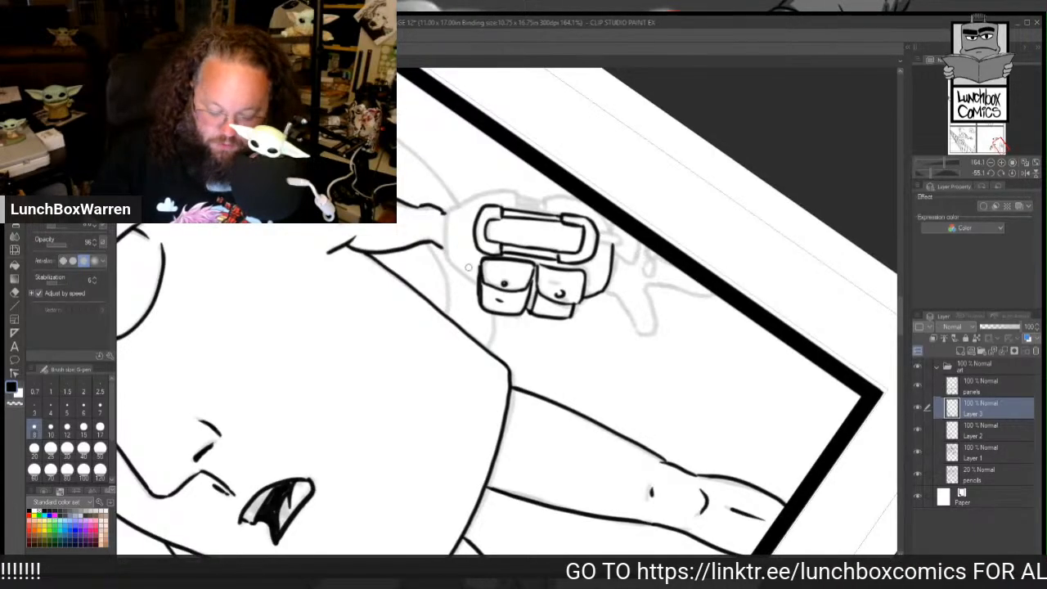
{"action": "mouse_move", "coordinate": [477, 283]}
{"action": "left_mouse_down"}
{"action": "mouse_move", "coordinate": [442, 230]}
{"action": "mouse_move", "coordinate": [444, 254]}
{"action": "mouse_move", "coordinate": [443, 209]}
{"action": "mouse_move", "coordinate": [514, 188]}
{"action": "mouse_move", "coordinate": [534, 196]}
{"action": "mouse_move", "coordinate": [515, 198]}
{"action": "mouse_move", "coordinate": [566, 199]}
{"action": "mouse_move", "coordinate": [538, 208]}
{"action": "left_mouse_up"}
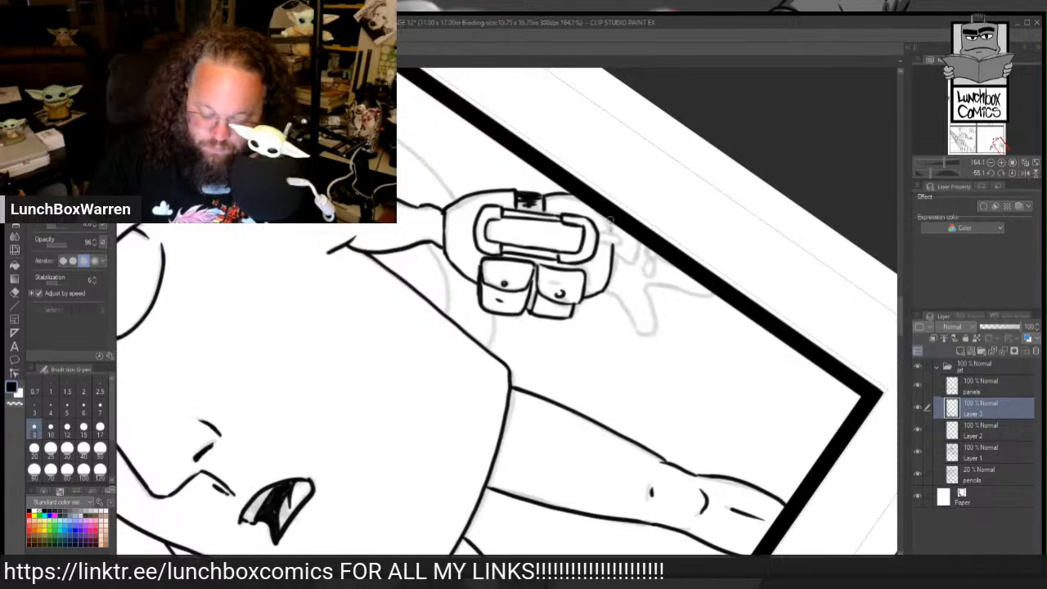
{"action": "mouse_move", "coordinate": [486, 456]}
{"action": "left_mouse_down"}
{"action": "mouse_move", "coordinate": [586, 434]}
{"action": "mouse_move", "coordinate": [362, 334]}
{"action": "left_mouse_up"}
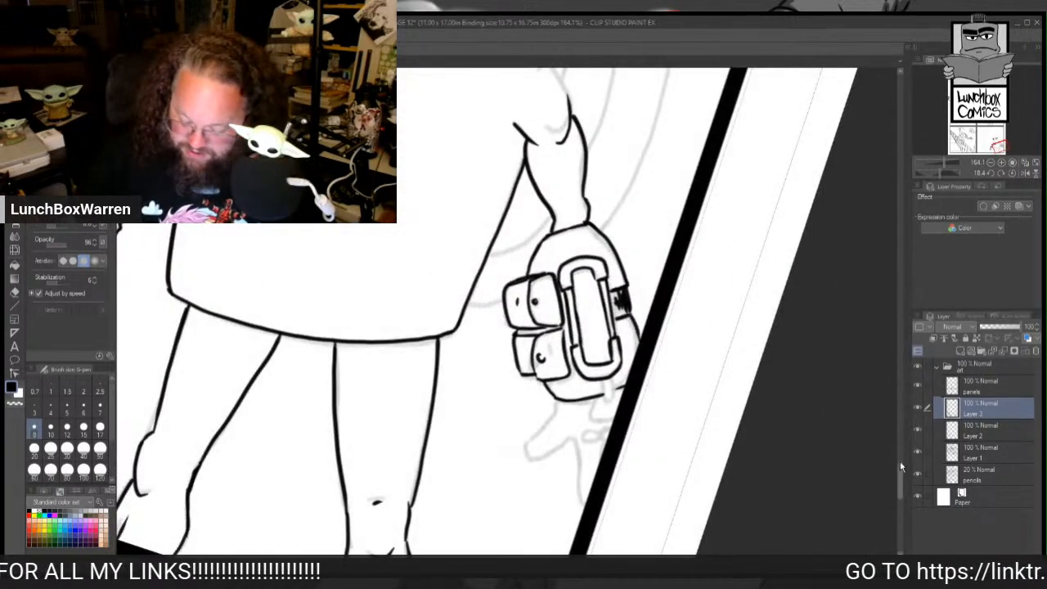
{"action": "scroll", "coordinate": [900, 465], "scroll_direction": "down", "scroll_amount": 3}
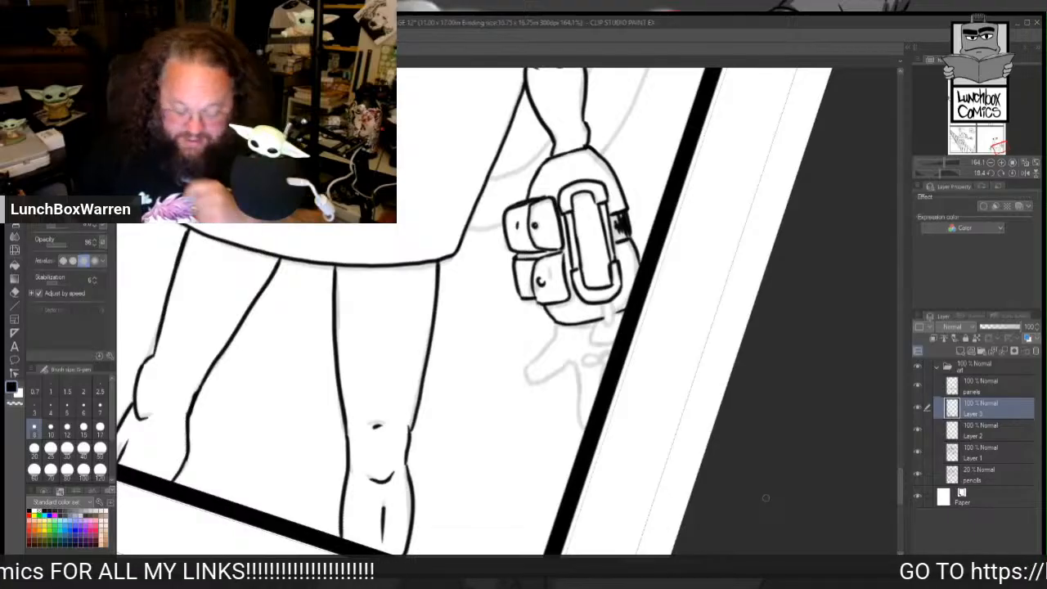
{"action": "left_click_drag", "start_coordinate": [604, 306], "coordinate": [611, 324]}
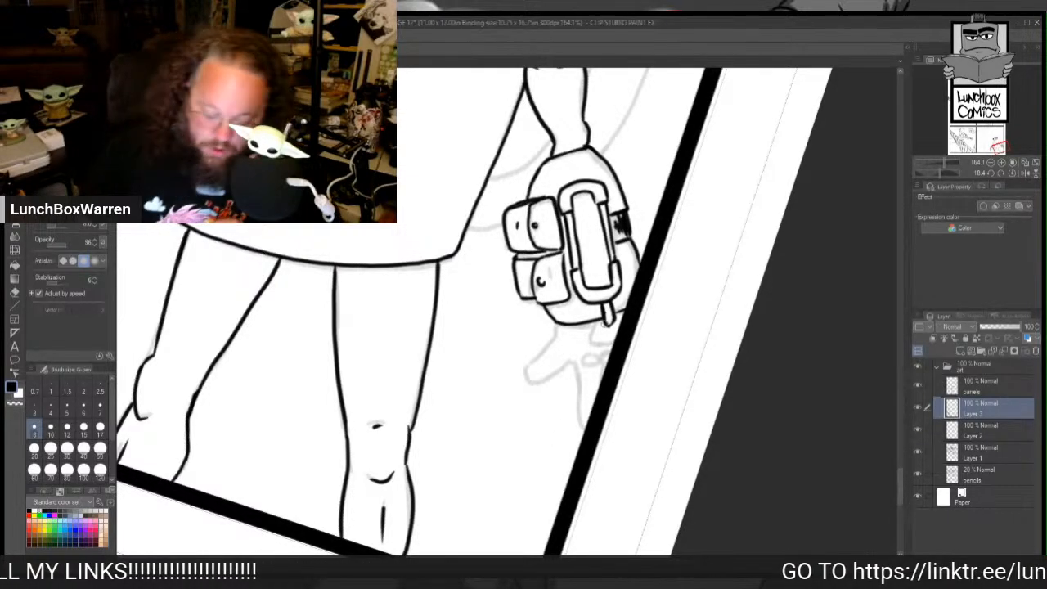
Step: Ink the hand below the gauntlet, including the extended thumb, round knuckle joints and the fingers cut by the panel border
{"action": "mouse_move", "coordinate": [606, 319]}
{"action": "left_mouse_down"}
{"action": "mouse_move", "coordinate": [592, 340]}
{"action": "mouse_move", "coordinate": [617, 348]}
{"action": "mouse_move", "coordinate": [625, 314]}
{"action": "mouse_move", "coordinate": [603, 339]}
{"action": "mouse_move", "coordinate": [618, 338]}
{"action": "mouse_move", "coordinate": [621, 328]}
{"action": "mouse_move", "coordinate": [581, 367]}
{"action": "mouse_move", "coordinate": [612, 358]}
{"action": "mouse_move", "coordinate": [577, 392]}
{"action": "mouse_move", "coordinate": [586, 444]}
{"action": "left_mouse_up"}
{"action": "key", "text": "ctrl+z"}
{"action": "mouse_move", "coordinate": [600, 370]}
{"action": "left_mouse_down"}
{"action": "mouse_move", "coordinate": [601, 385]}
{"action": "mouse_move", "coordinate": [529, 376]}
{"action": "mouse_move", "coordinate": [563, 324]}
{"action": "left_mouse_up"}
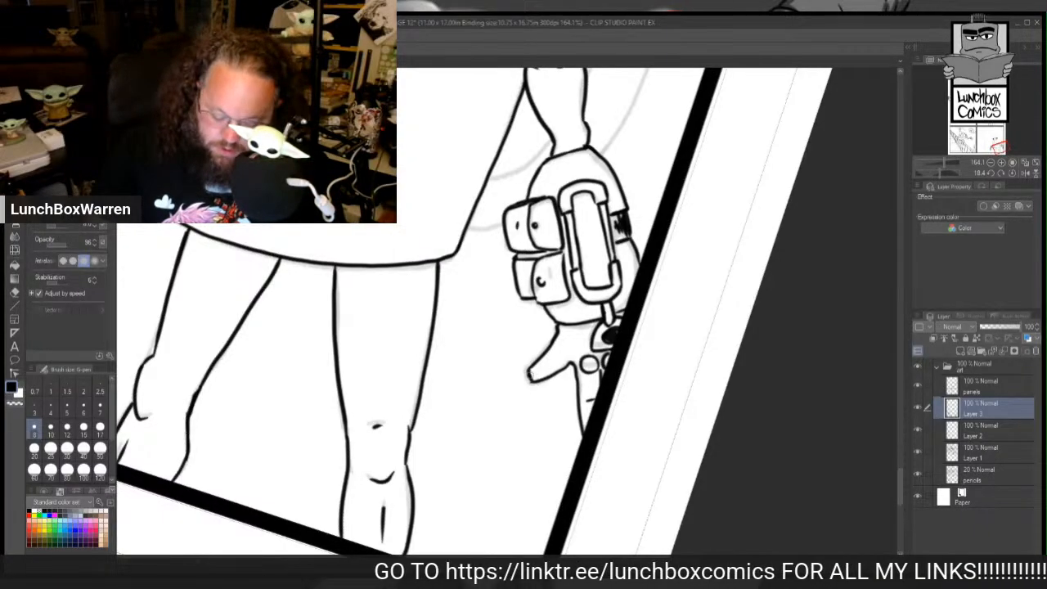
{"action": "mouse_move", "coordinate": [535, 375]}
{"action": "left_mouse_down"}
{"action": "mouse_move", "coordinate": [570, 356]}
{"action": "mouse_move", "coordinate": [577, 366]}
{"action": "left_mouse_up"}
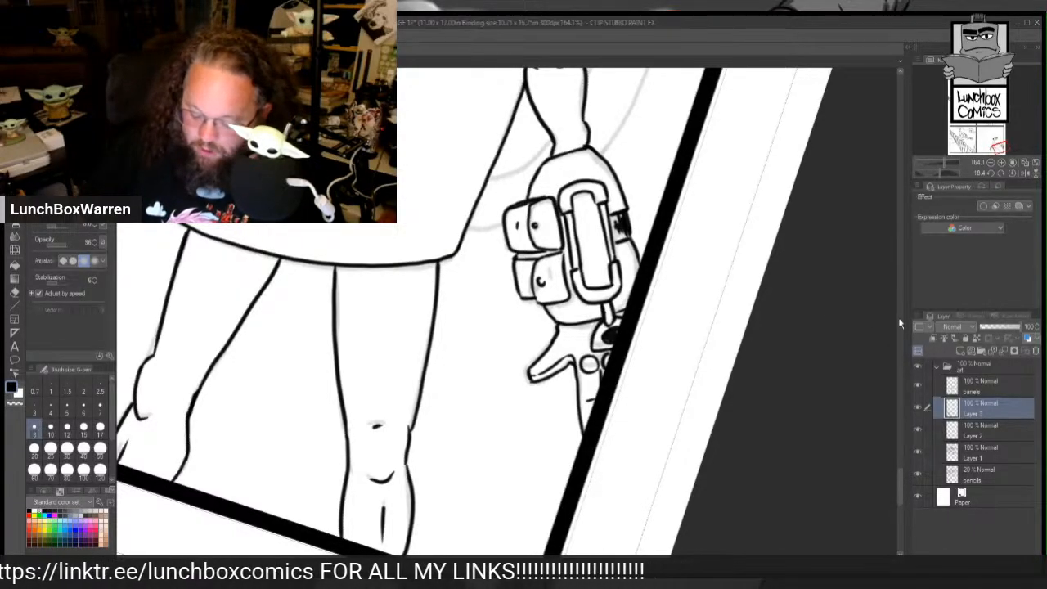
Step: Ink the rounded shoulder curve at the top of the arm with the gauntlet by the panel border
{"action": "left_click_drag", "start_coordinate": [899, 482], "coordinate": [899, 467]}
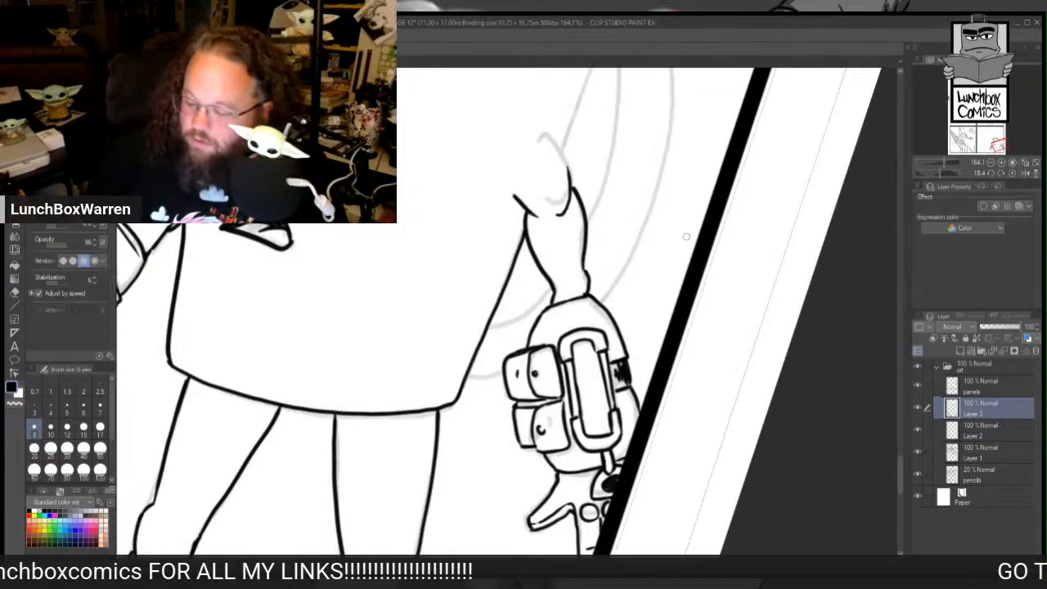
{"action": "scroll", "coordinate": [901, 467], "scroll_direction": "up", "scroll_amount": 3}
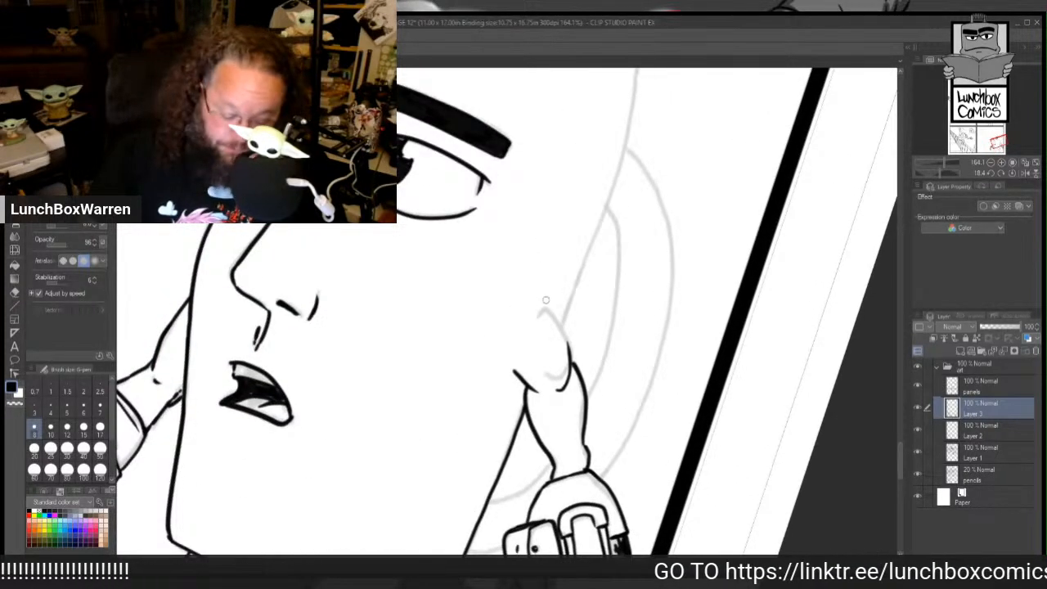
{"action": "mouse_move", "coordinate": [568, 349]}
{"action": "left_mouse_down"}
{"action": "mouse_move", "coordinate": [545, 309]}
{"action": "mouse_move", "coordinate": [528, 309]}
{"action": "left_mouse_up"}
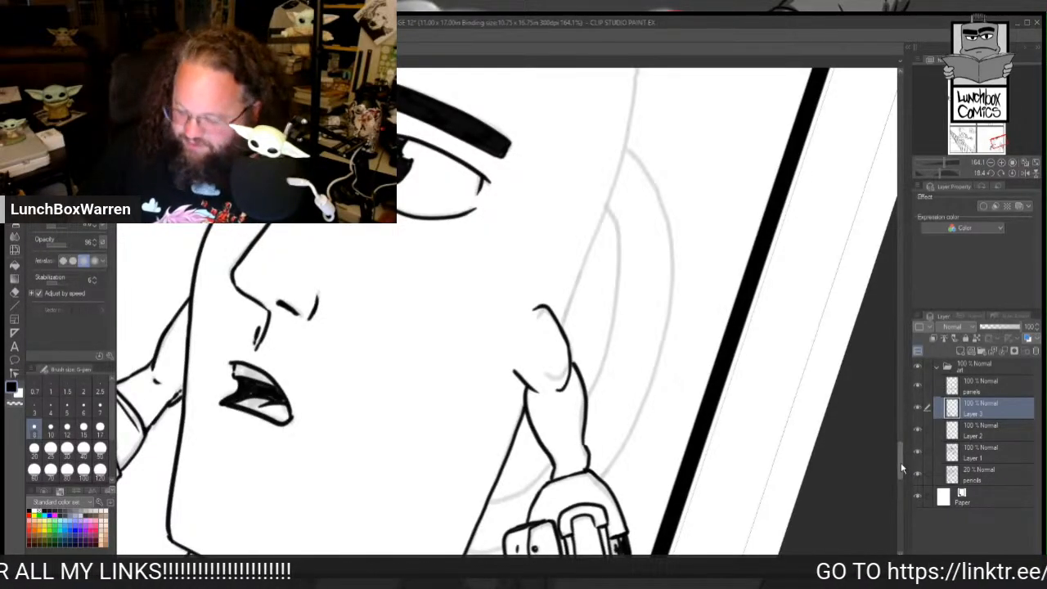
Step: Ink the long side edge of the head from its upper corner down to the shoulder, redoing the first stroke
{"action": "left_click_drag", "start_coordinate": [900, 462], "coordinate": [899, 453]}
{"action": "mouse_move", "coordinate": [560, 440]}
{"action": "left_mouse_down"}
{"action": "mouse_move", "coordinate": [624, 267]}
{"action": "mouse_move", "coordinate": [640, 172]}
{"action": "left_mouse_up"}
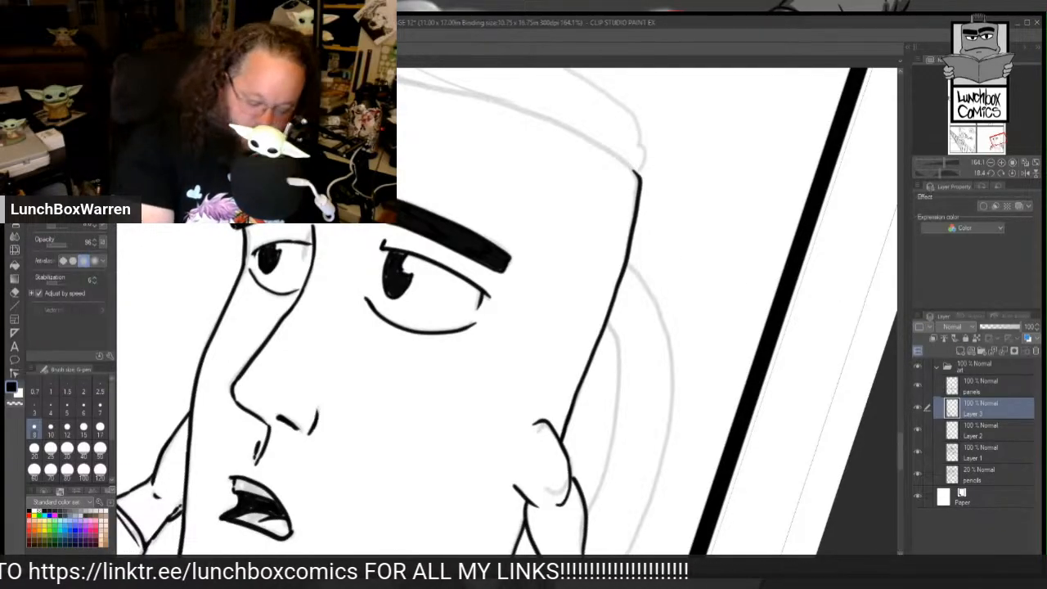
{"action": "key", "text": "ctrl+z"}
{"action": "key", "text": "ctrl+z"}
{"action": "key", "text": "ctrl+z"}
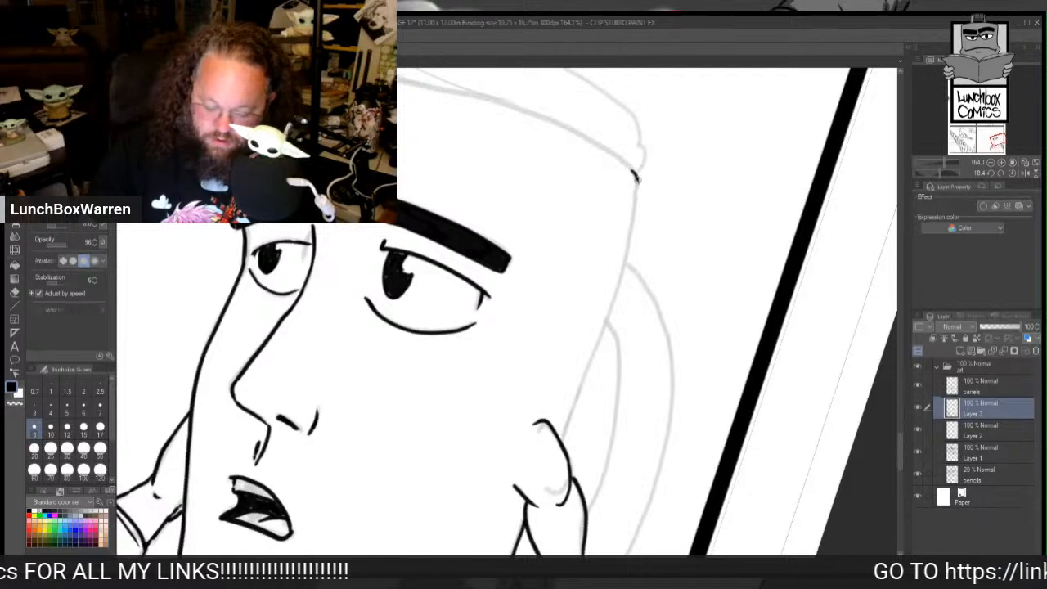
{"action": "mouse_move", "coordinate": [636, 173]}
{"action": "left_mouse_down"}
{"action": "mouse_move", "coordinate": [607, 323]}
{"action": "mouse_move", "coordinate": [558, 450]}
{"action": "left_mouse_up"}
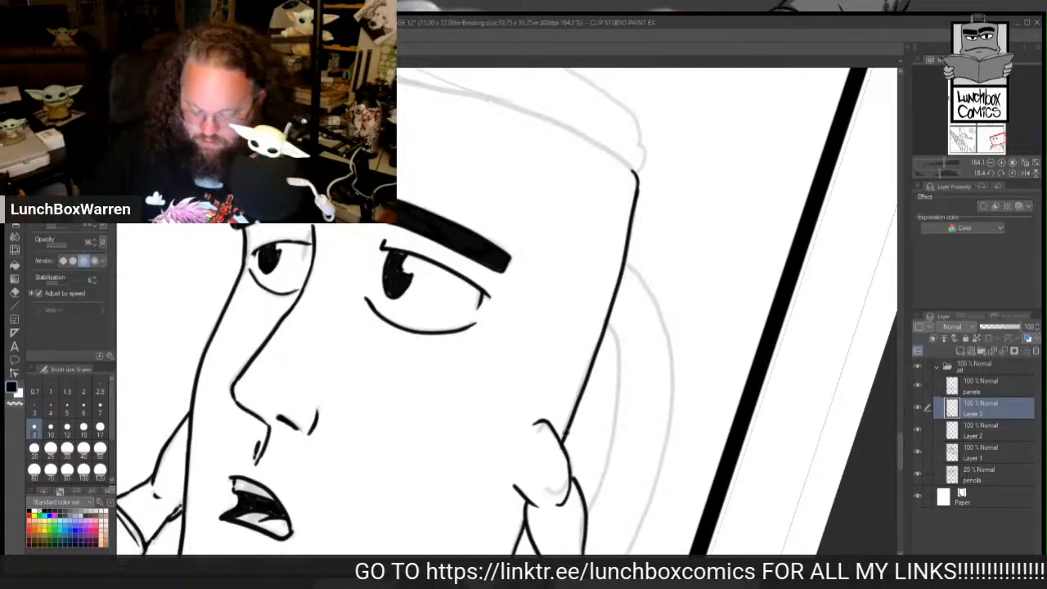
Step: Ink the inner and outer curves of the tube looping behind the body and arm, including its ends beside the gauntlet
{"action": "mouse_move", "coordinate": [900, 445]}
{"action": "left_mouse_down"}
{"action": "mouse_move", "coordinate": [906, 464]}
{"action": "mouse_move", "coordinate": [909, 455]}
{"action": "left_mouse_up"}
{"action": "left_click_drag", "start_coordinate": [484, 434], "coordinate": [553, 399]}
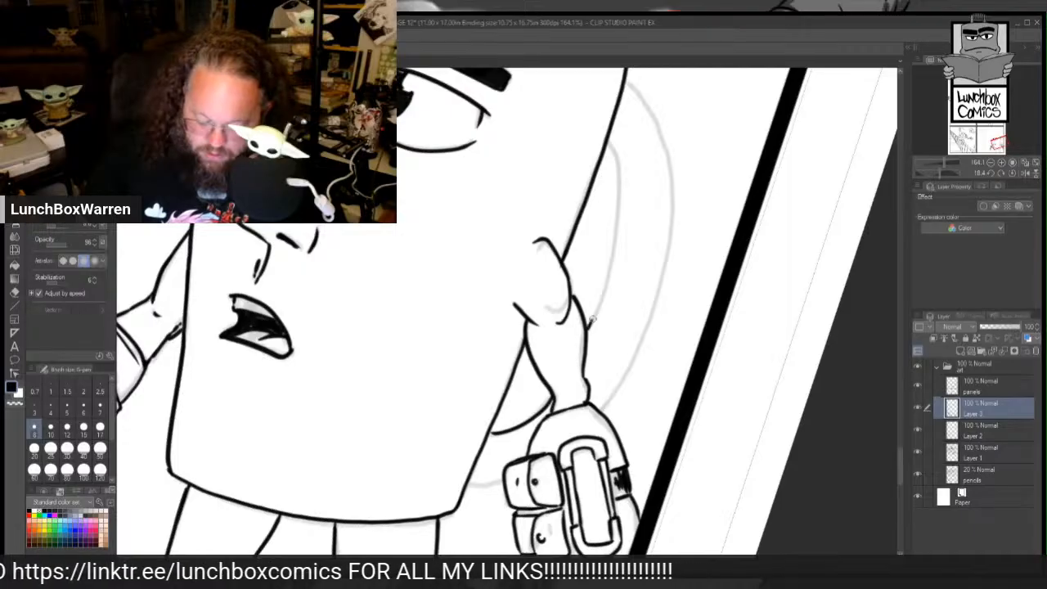
{"action": "mouse_move", "coordinate": [588, 321]}
{"action": "left_mouse_down"}
{"action": "mouse_move", "coordinate": [611, 257]}
{"action": "mouse_move", "coordinate": [614, 179]}
{"action": "left_mouse_up"}
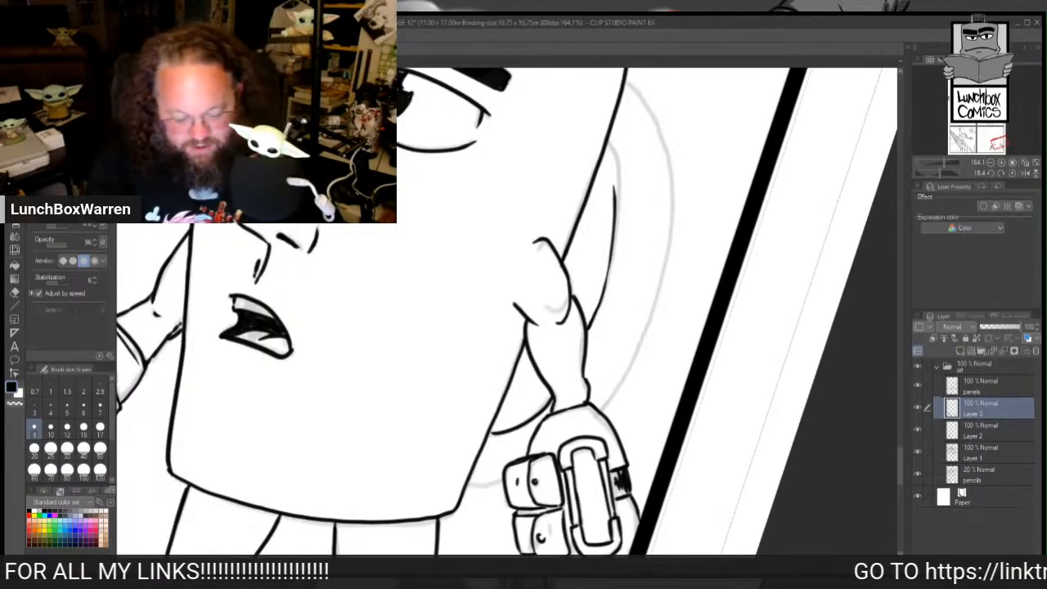
{"action": "key", "text": "ctrl+z"}
{"action": "mouse_move", "coordinate": [607, 145]}
{"action": "left_mouse_down"}
{"action": "mouse_move", "coordinate": [624, 179]}
{"action": "mouse_move", "coordinate": [618, 167]}
{"action": "mouse_move", "coordinate": [617, 219]}
{"action": "left_mouse_up"}
{"action": "left_click_drag", "start_coordinate": [618, 167], "coordinate": [594, 316]}
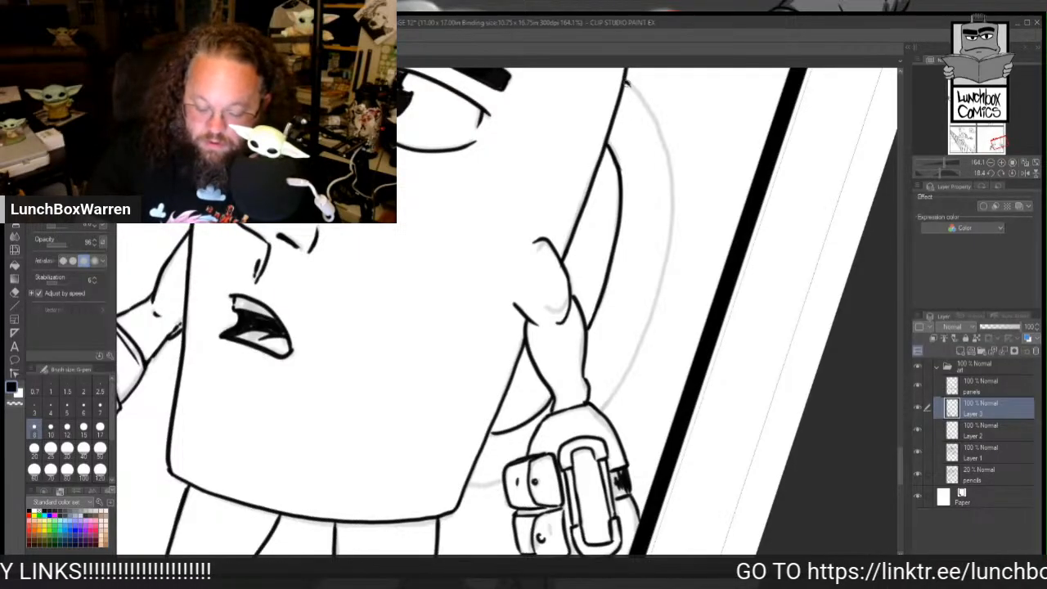
{"action": "mouse_move", "coordinate": [629, 85]}
{"action": "left_mouse_down"}
{"action": "mouse_move", "coordinate": [664, 152]}
{"action": "mouse_move", "coordinate": [670, 229]}
{"action": "mouse_move", "coordinate": [641, 339]}
{"action": "mouse_move", "coordinate": [586, 419]}
{"action": "left_mouse_up"}
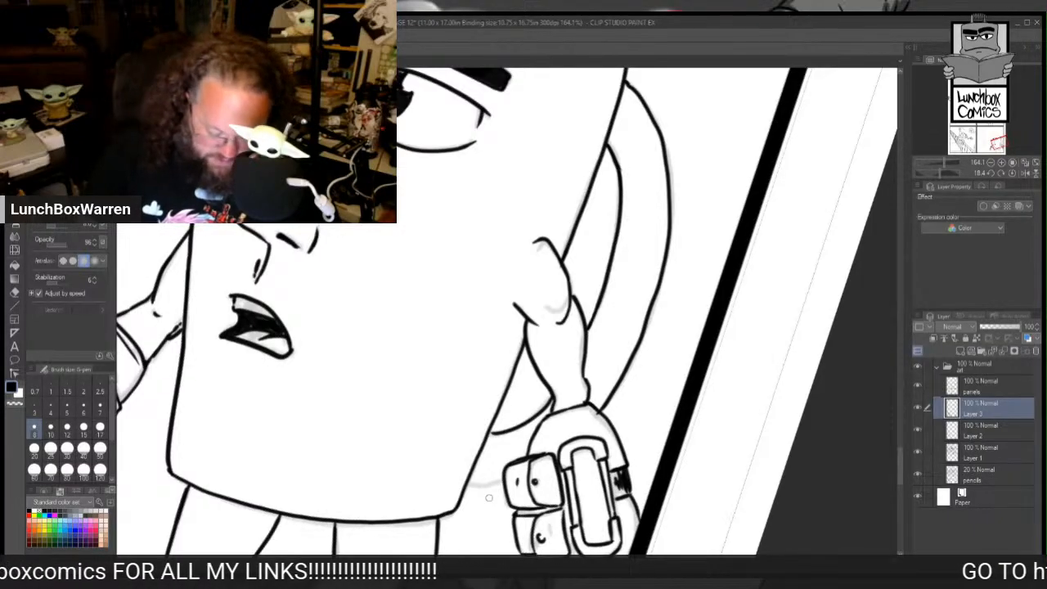
{"action": "left_click_drag", "start_coordinate": [467, 484], "coordinate": [512, 473]}
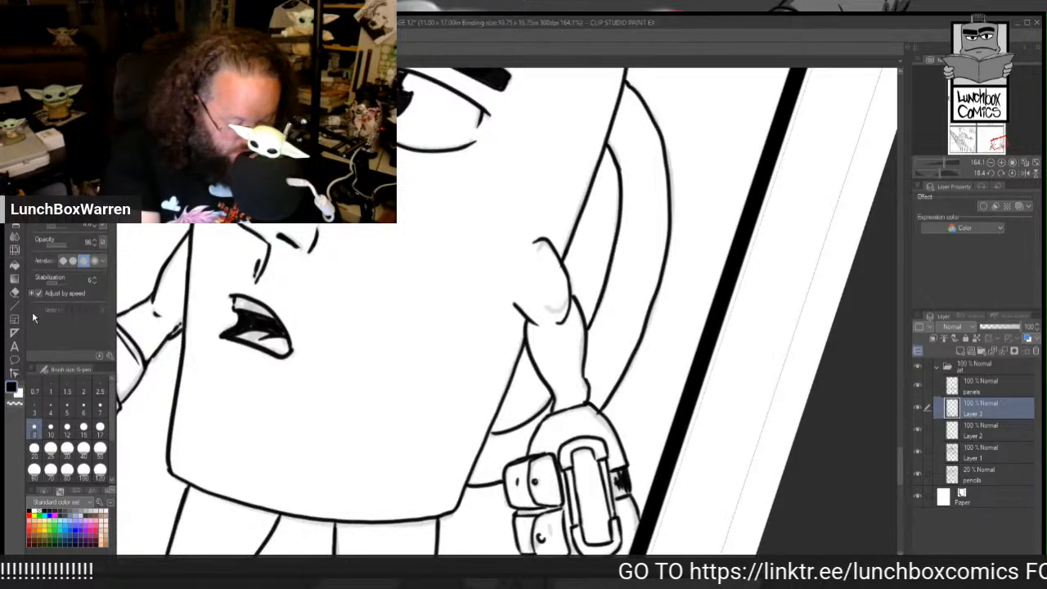
Step: Add short ink detail marks along the gauntlet's upper edge near the wrist opening
{"action": "key", "text": "e"}
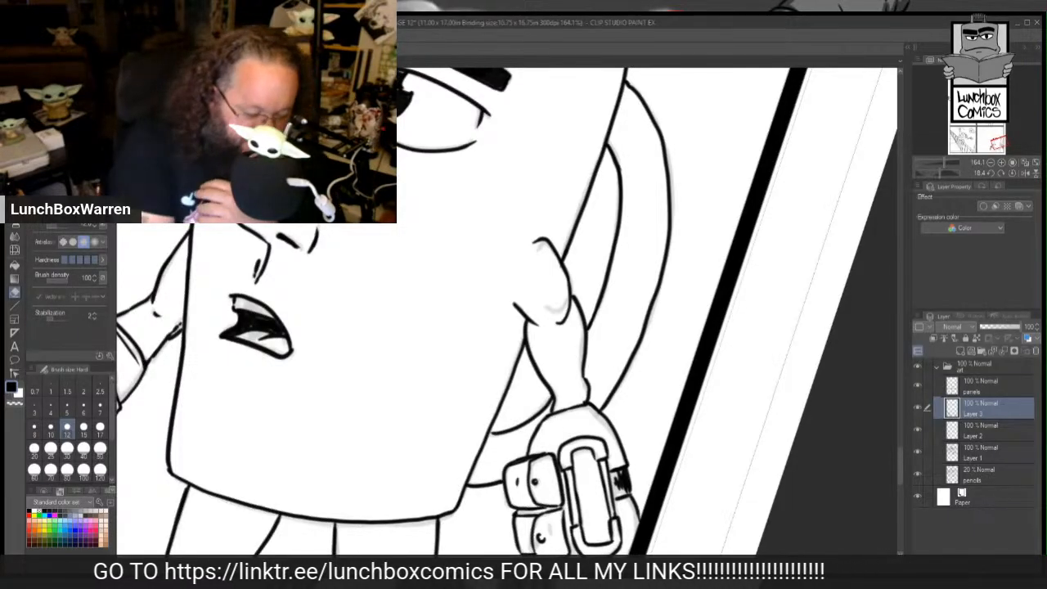
{"action": "key", "text": "p"}
{"action": "left_click_drag", "start_coordinate": [546, 424], "coordinate": [587, 414]}
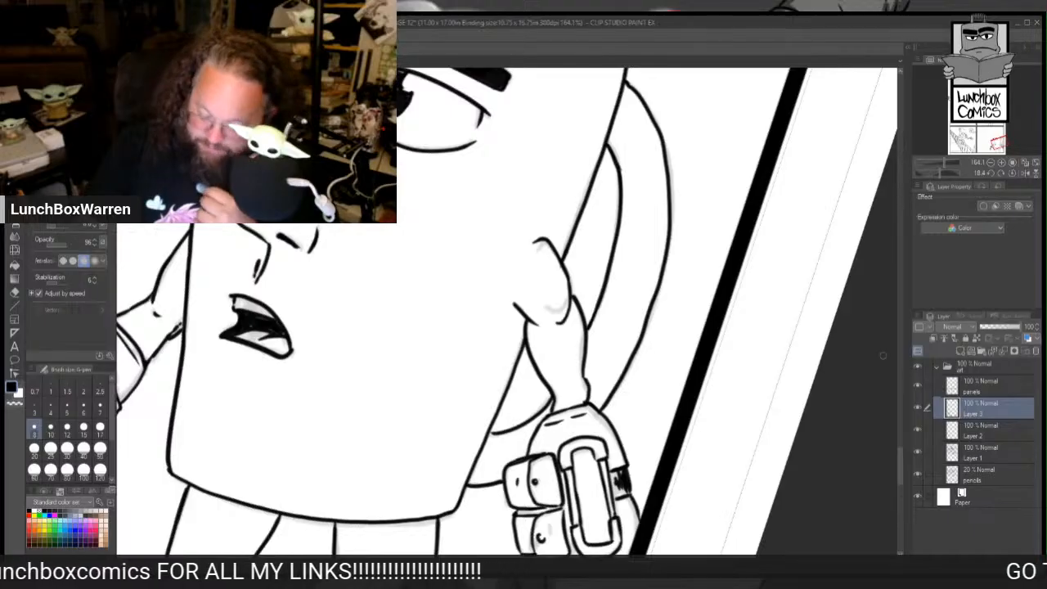
Step: Ink the top edge of the head and the swept-up hair, adding curved strand lines inside it
{"action": "left_click_drag", "start_coordinate": [897, 448], "coordinate": [899, 467]}
{"action": "scroll", "coordinate": [902, 483], "scroll_direction": "up", "scroll_amount": 3}
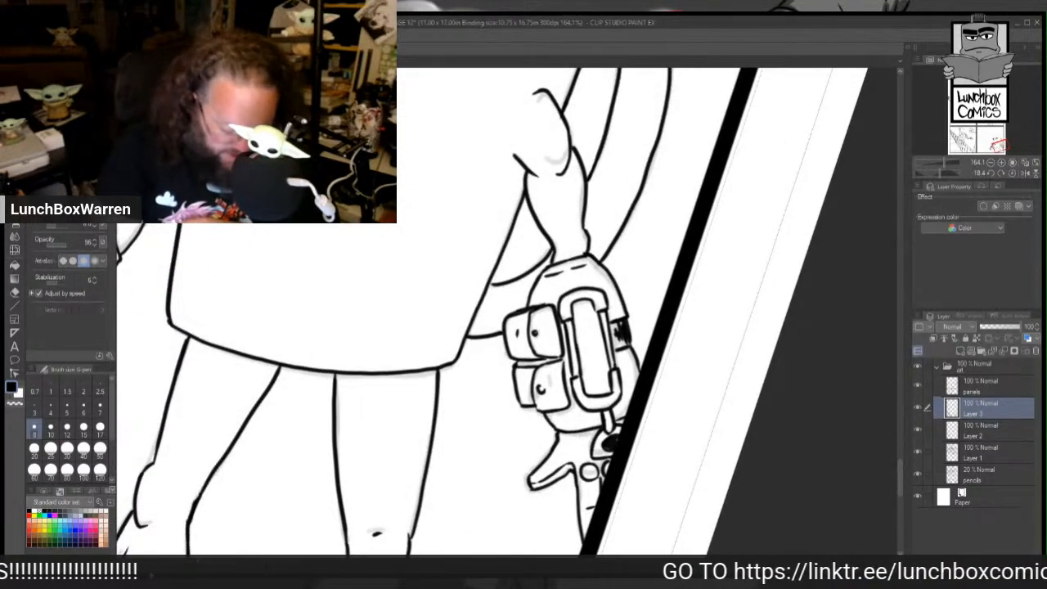
{"action": "scroll", "coordinate": [506, 312], "scroll_direction": "down", "scroll_amount": 10}
{"action": "scroll", "coordinate": [506, 312], "scroll_direction": "up", "scroll_amount": 4}
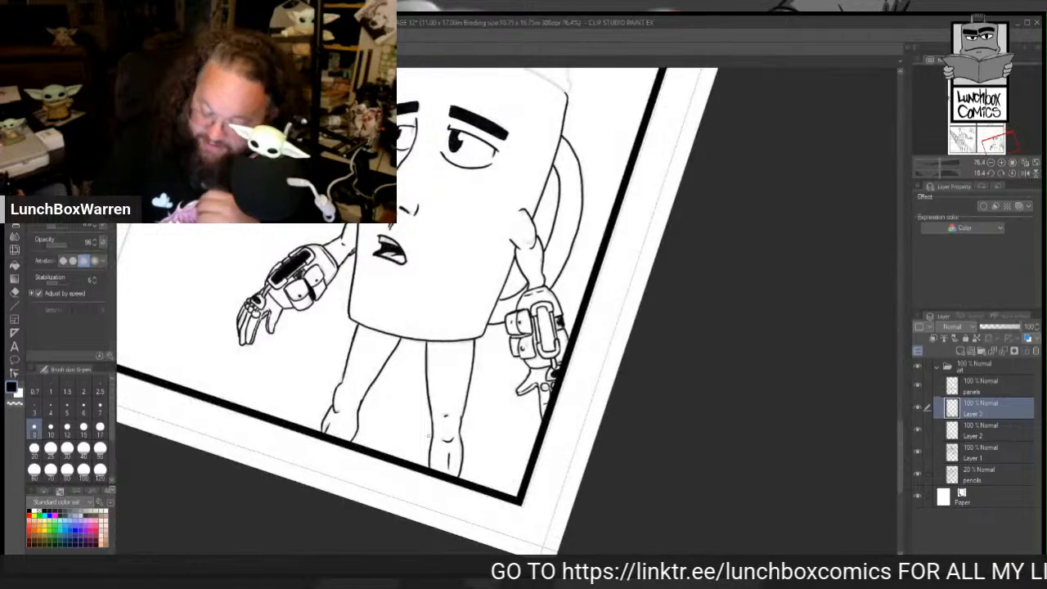
{"action": "scroll", "coordinate": [898, 429], "scroll_direction": "up", "scroll_amount": 10}
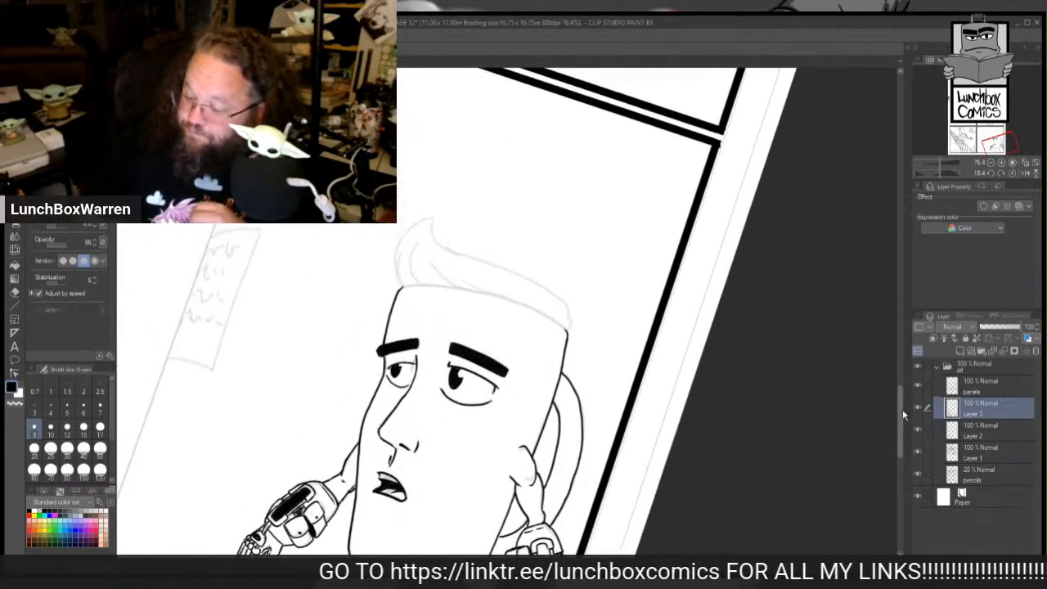
{"action": "left_click_drag", "start_coordinate": [455, 532], "coordinate": [668, 472]}
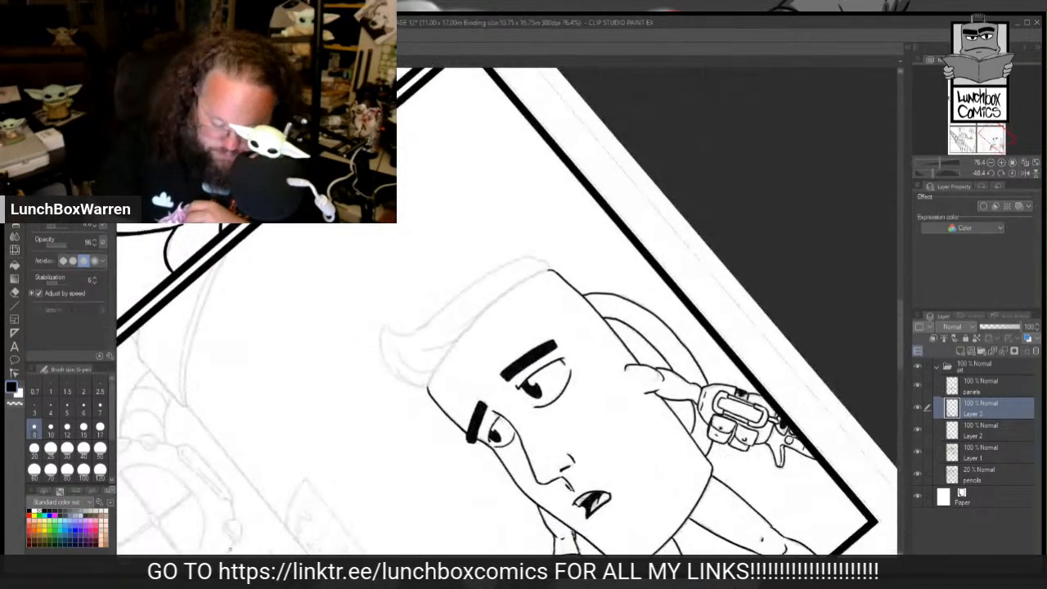
{"action": "mouse_move", "coordinate": [430, 384]}
{"action": "left_mouse_down"}
{"action": "mouse_move", "coordinate": [465, 331]}
{"action": "mouse_move", "coordinate": [548, 269]}
{"action": "left_mouse_up"}
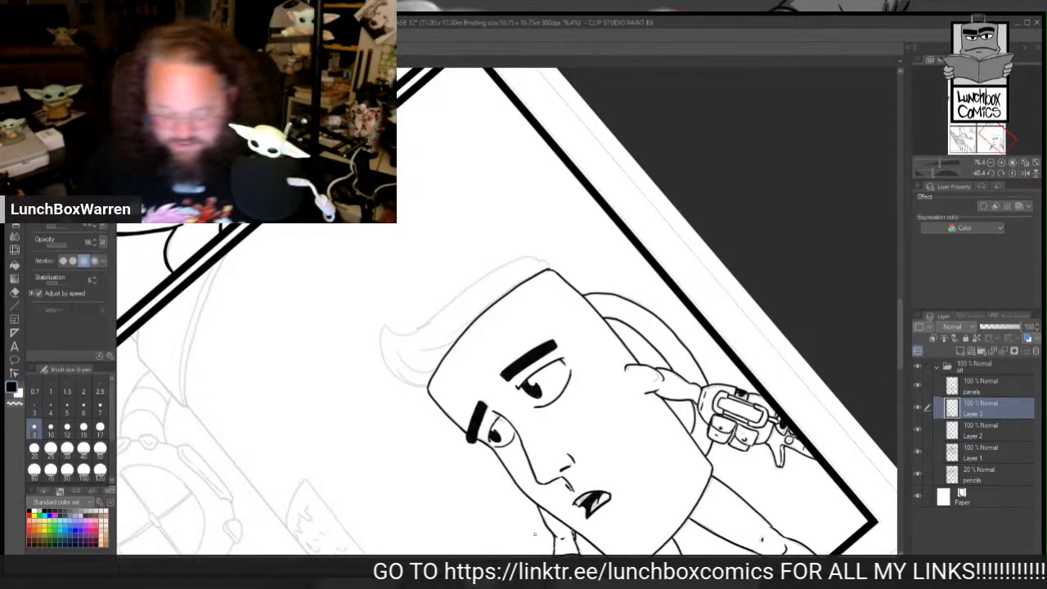
{"action": "mouse_move", "coordinate": [427, 388]}
{"action": "left_mouse_down"}
{"action": "mouse_move", "coordinate": [409, 385]}
{"action": "mouse_move", "coordinate": [384, 319]}
{"action": "mouse_move", "coordinate": [430, 320]}
{"action": "mouse_move", "coordinate": [511, 260]}
{"action": "mouse_move", "coordinate": [549, 266]}
{"action": "left_mouse_up"}
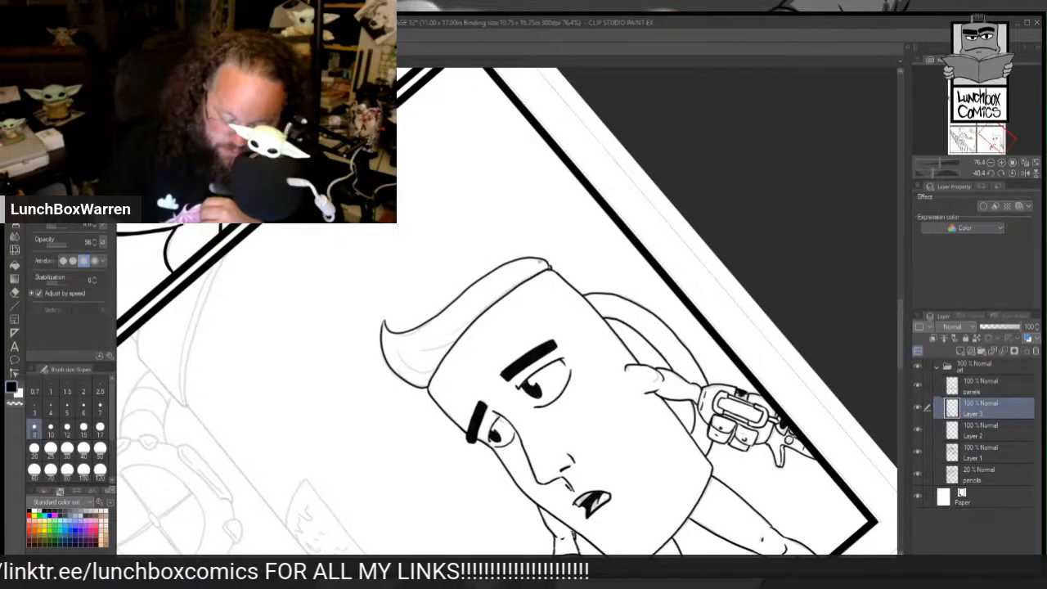
{"action": "mouse_move", "coordinate": [435, 371]}
{"action": "left_mouse_down"}
{"action": "mouse_move", "coordinate": [423, 381]}
{"action": "mouse_move", "coordinate": [393, 356]}
{"action": "mouse_move", "coordinate": [414, 351]}
{"action": "left_mouse_up"}
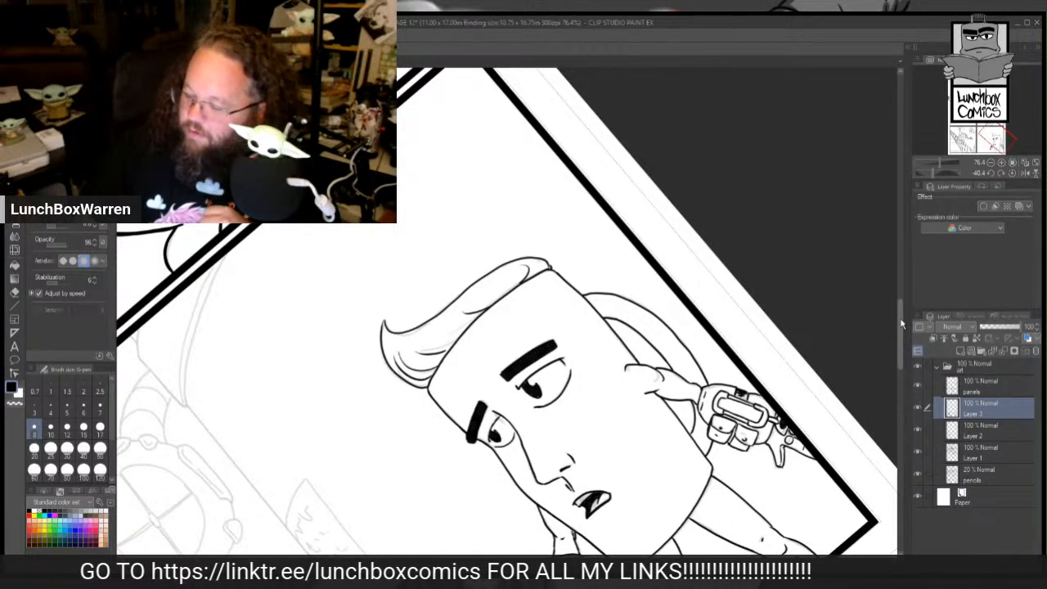
Step: Ink the long vertical background edge behind the character as a straight line, following the pencil guide up from the panel's bottom border
{"action": "left_click_drag", "start_coordinate": [900, 317], "coordinate": [908, 345]}
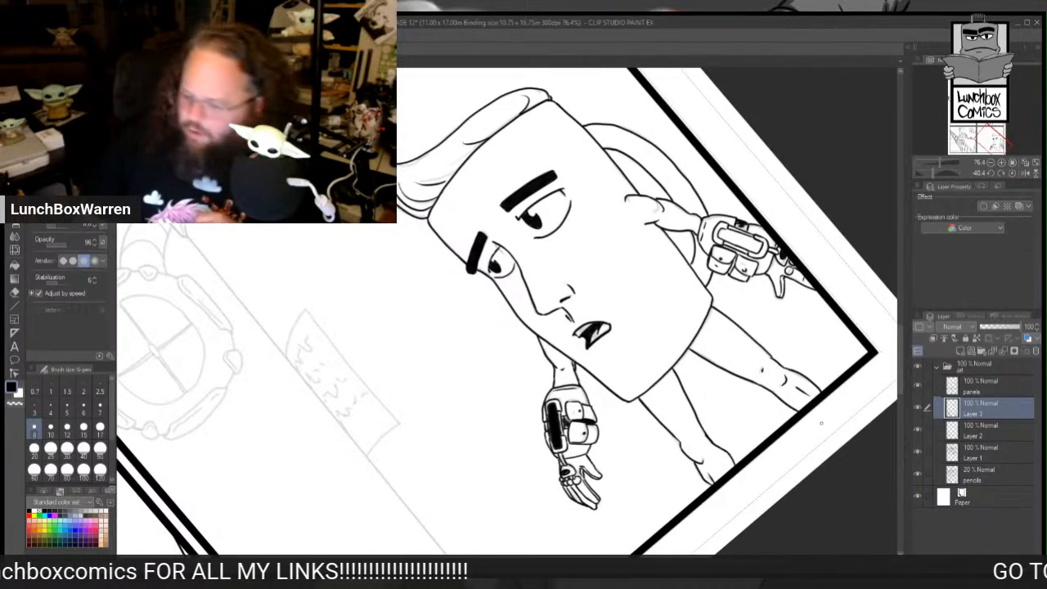
{"action": "left_click_drag", "start_coordinate": [392, 458], "coordinate": [322, 336]}
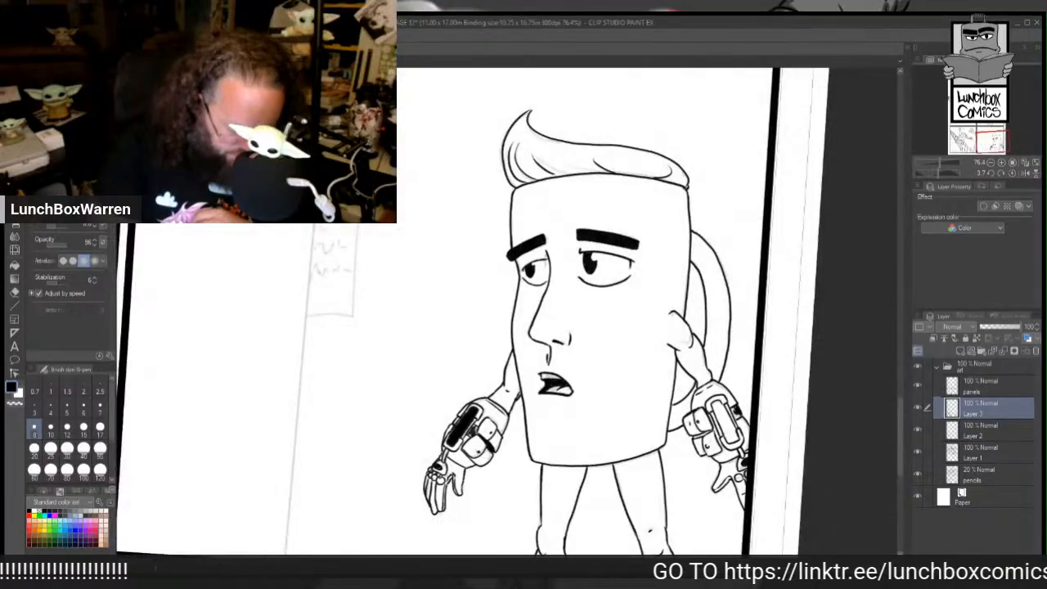
{"action": "key", "text": "ctrl+minus"}
{"action": "key", "text": "ctrl+minus"}
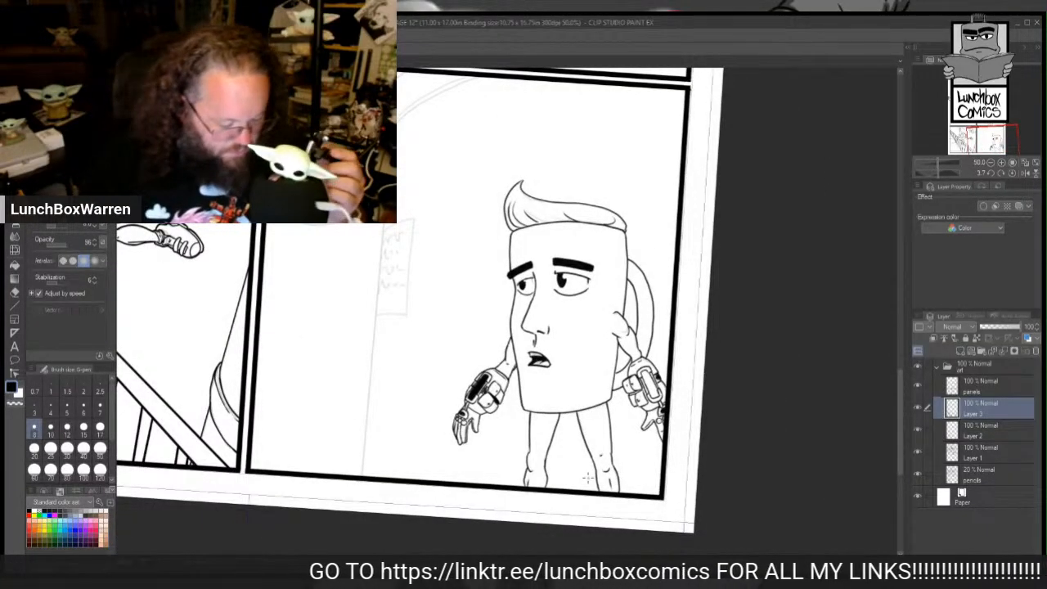
{"action": "key", "text": "u"}
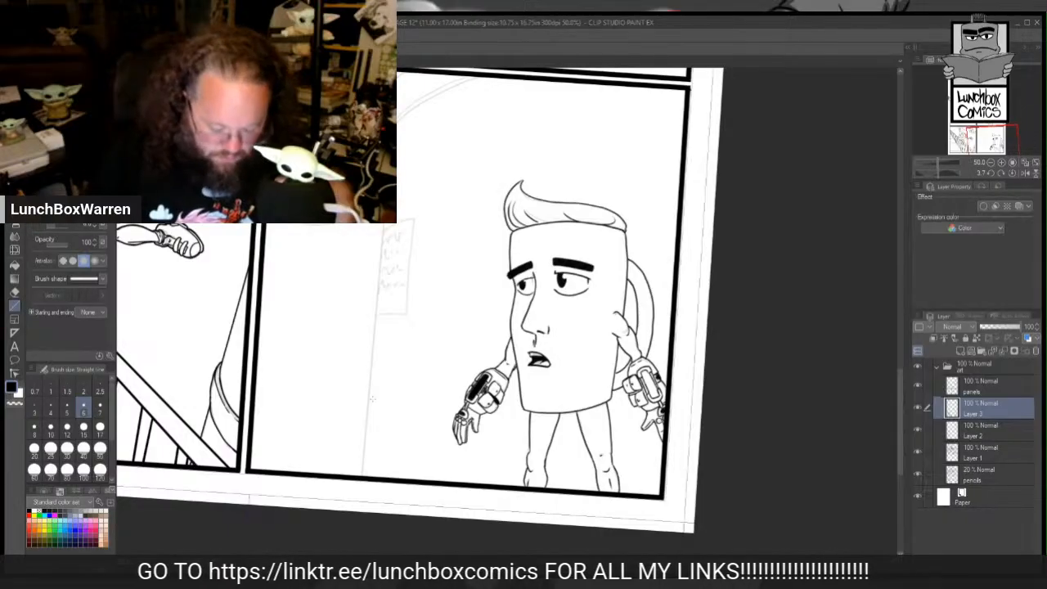
{"action": "left_click_drag", "start_coordinate": [362, 477], "coordinate": [365, 223]}
{"action": "left_click_drag", "start_coordinate": [382, 147], "coordinate": [388, 147]}
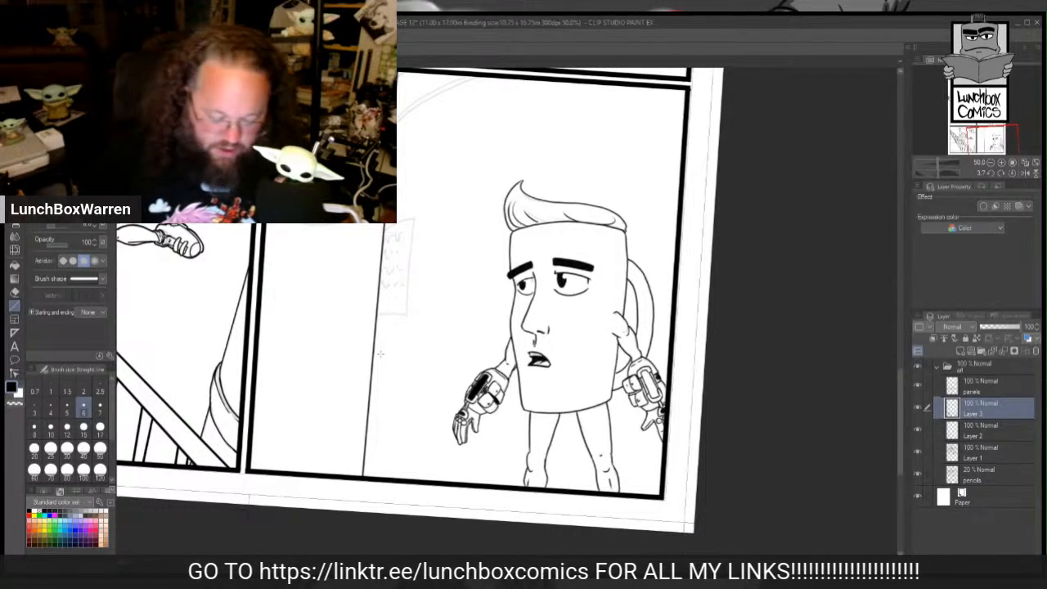
{"action": "key", "text": "e"}
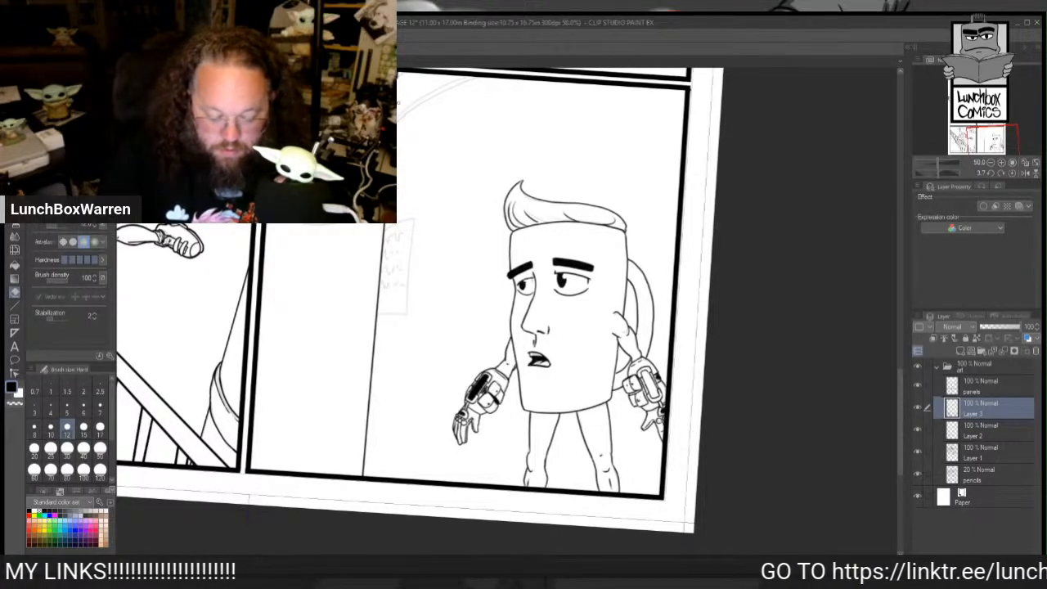
Step: Ink the double curved band rising to the panel's top border and the angular edge joining it to the vertical background line
{"action": "left_click_drag", "start_coordinate": [899, 403], "coordinate": [900, 368]}
{"action": "left_click_drag", "start_coordinate": [613, 560], "coordinate": [580, 559]}
{"action": "left_click_drag", "start_coordinate": [938, 163], "coordinate": [942, 162]}
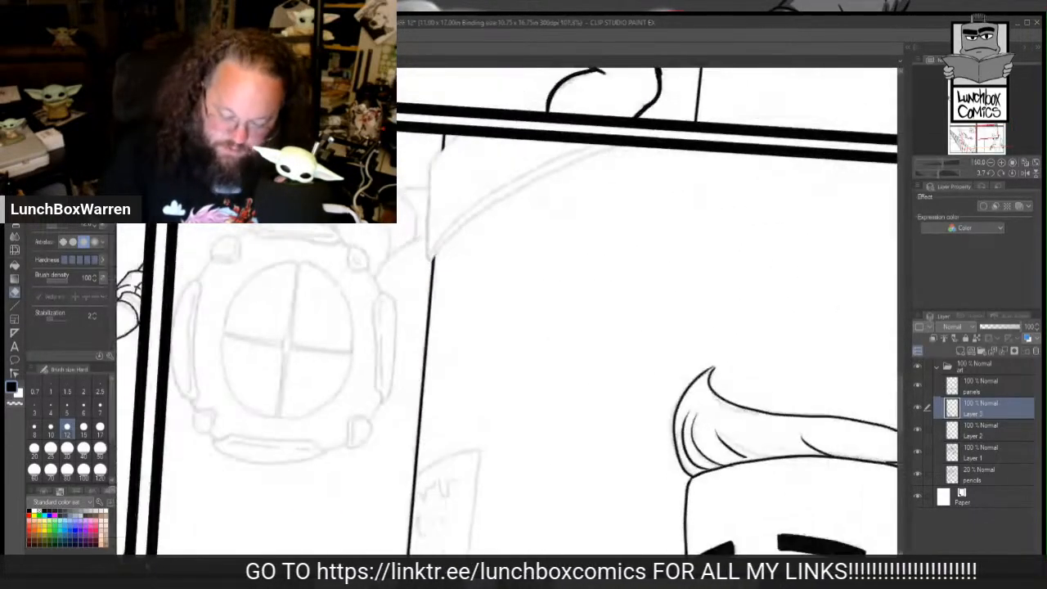
{"action": "key", "text": "p"}
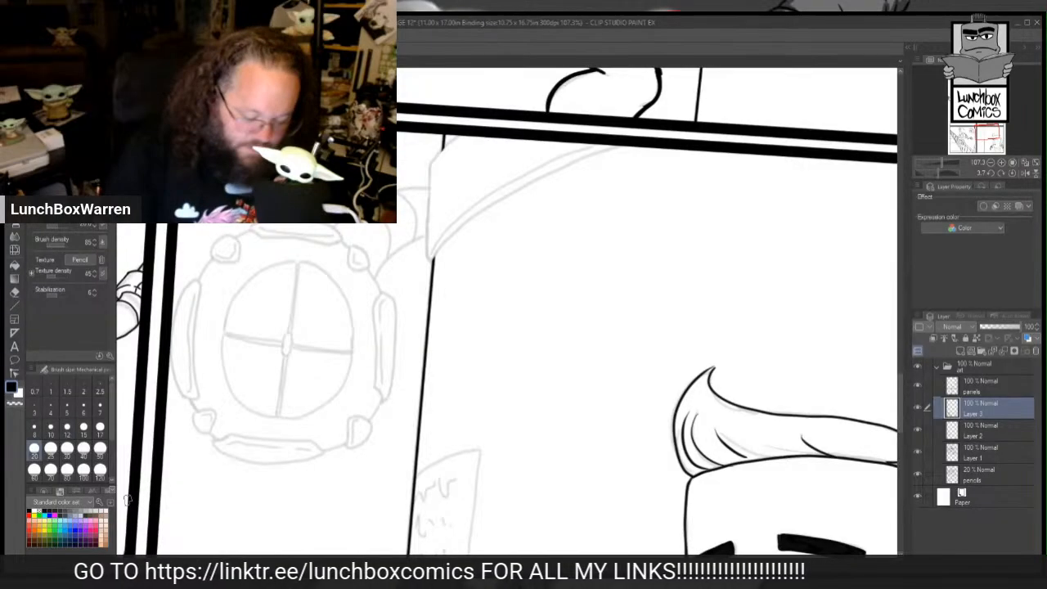
{"action": "key", "text": "p"}
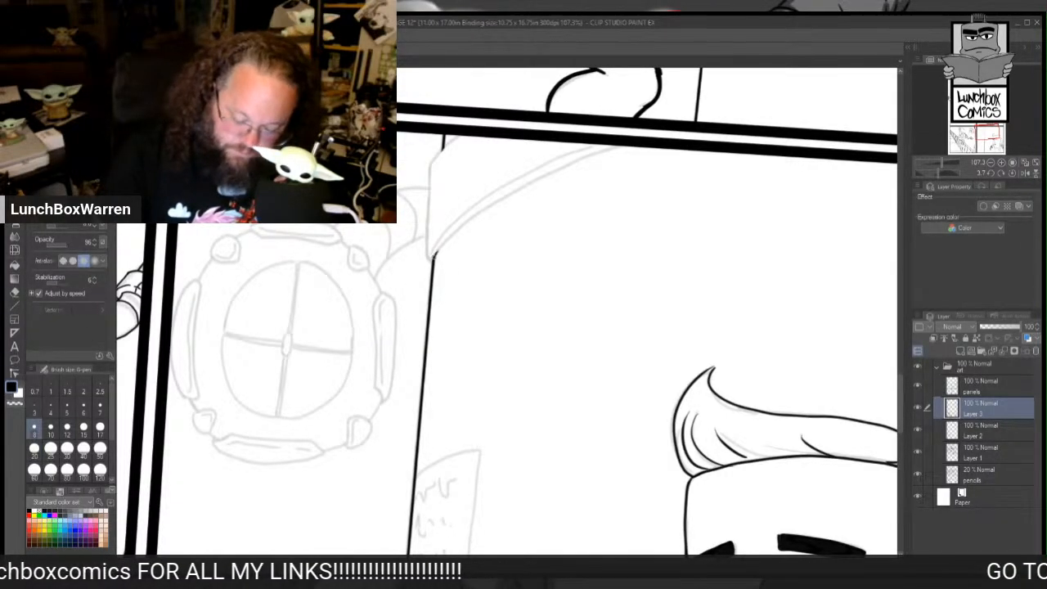
{"action": "mouse_move", "coordinate": [433, 259]}
{"action": "left_mouse_down"}
{"action": "mouse_move", "coordinate": [498, 198]}
{"action": "mouse_move", "coordinate": [619, 146]}
{"action": "left_mouse_up"}
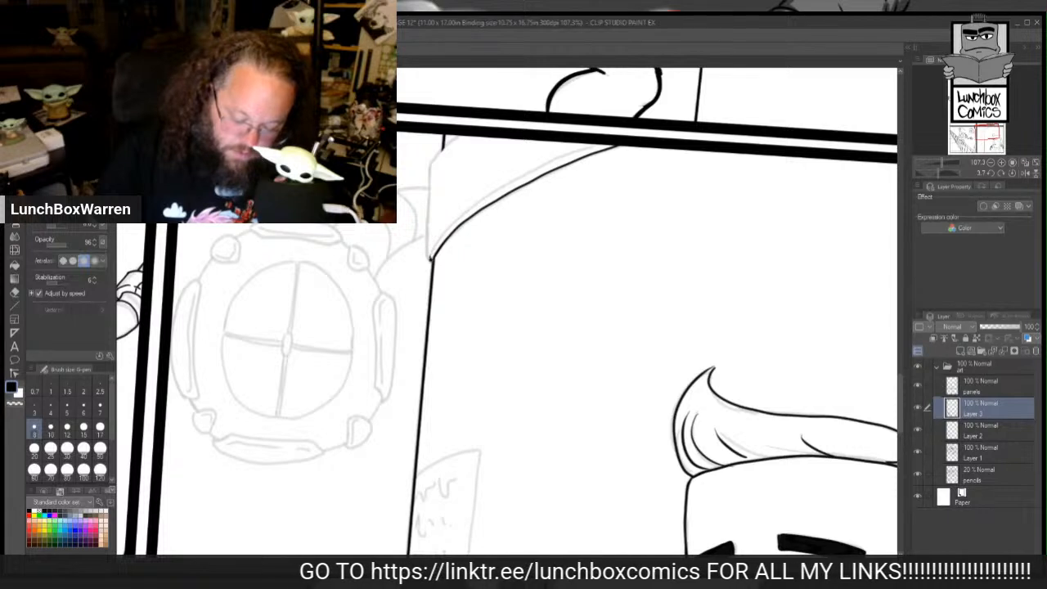
{"action": "mouse_move", "coordinate": [431, 258]}
{"action": "left_mouse_down"}
{"action": "mouse_move", "coordinate": [469, 207]}
{"action": "mouse_move", "coordinate": [463, 214]}
{"action": "mouse_move", "coordinate": [605, 145]}
{"action": "left_mouse_up"}
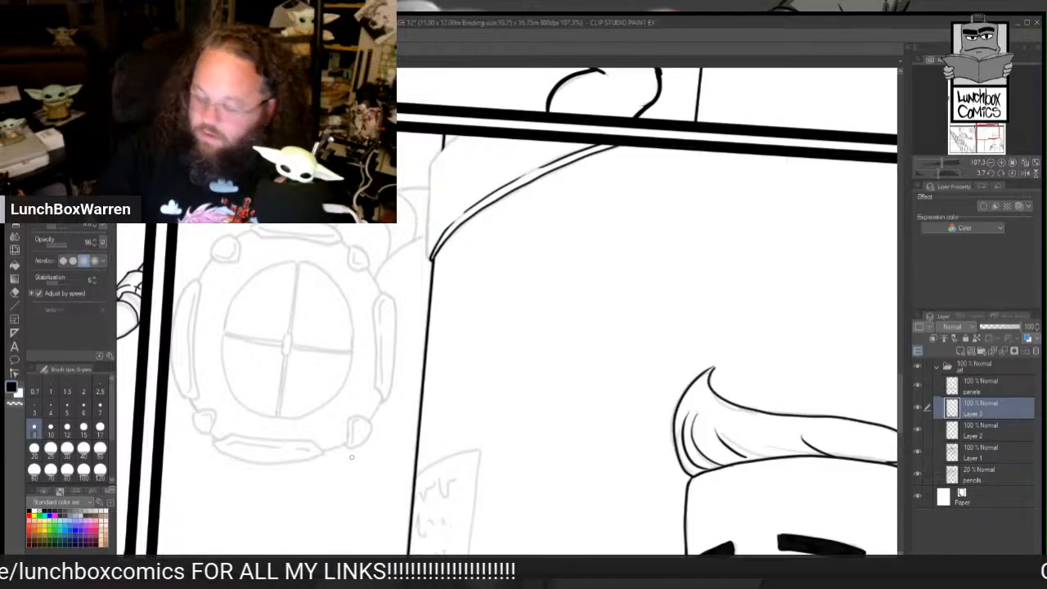
{"action": "mouse_move", "coordinate": [431, 260]}
{"action": "left_mouse_down"}
{"action": "mouse_move", "coordinate": [431, 168]}
{"action": "mouse_move", "coordinate": [459, 136]}
{"action": "left_mouse_up"}
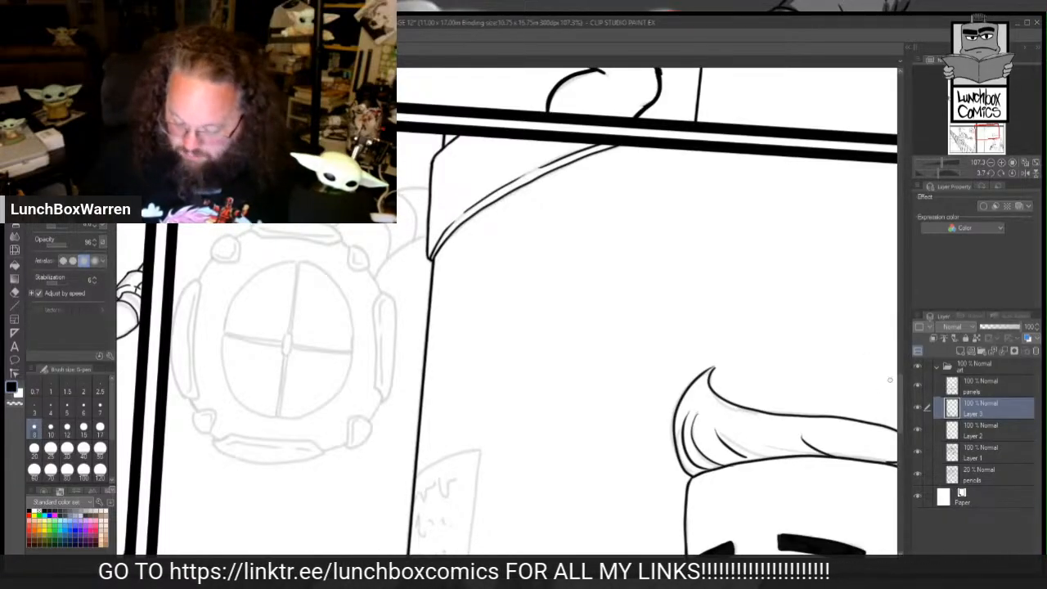
Step: Ink the round window's solid oval hub and its vertical crossbar above and below, thickening both halves with repeated strokes
{"action": "mouse_move", "coordinate": [900, 391]}
{"action": "left_mouse_down"}
{"action": "mouse_move", "coordinate": [909, 412]}
{"action": "mouse_move", "coordinate": [912, 389]}
{"action": "left_mouse_up"}
{"action": "left_click_drag", "start_coordinate": [612, 564], "coordinate": [575, 564]}
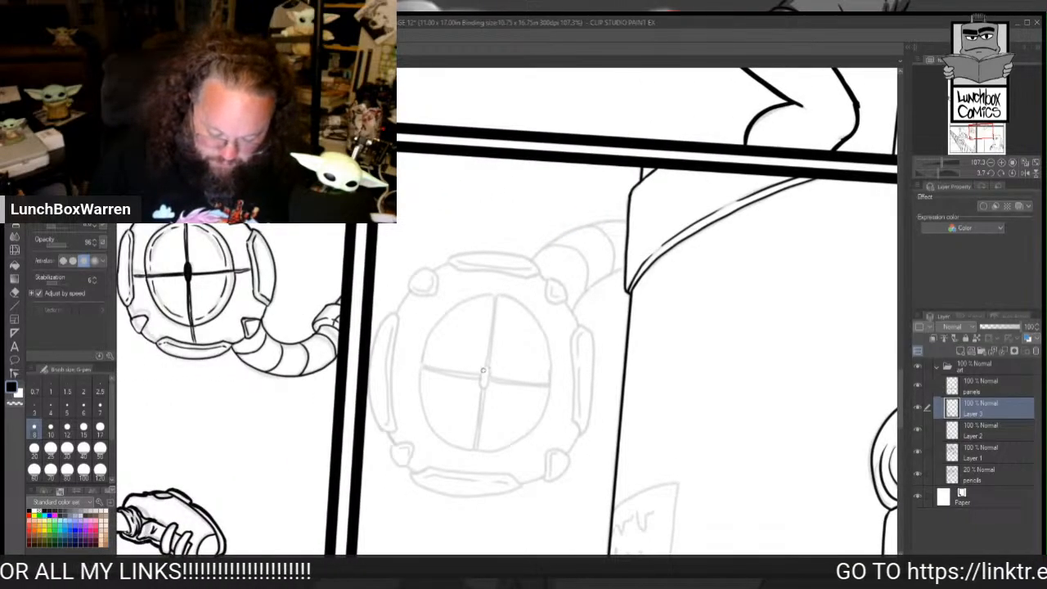
{"action": "mouse_move", "coordinate": [480, 374]}
{"action": "left_mouse_down"}
{"action": "mouse_move", "coordinate": [481, 384]}
{"action": "mouse_move", "coordinate": [488, 369]}
{"action": "mouse_move", "coordinate": [486, 386]}
{"action": "left_mouse_up"}
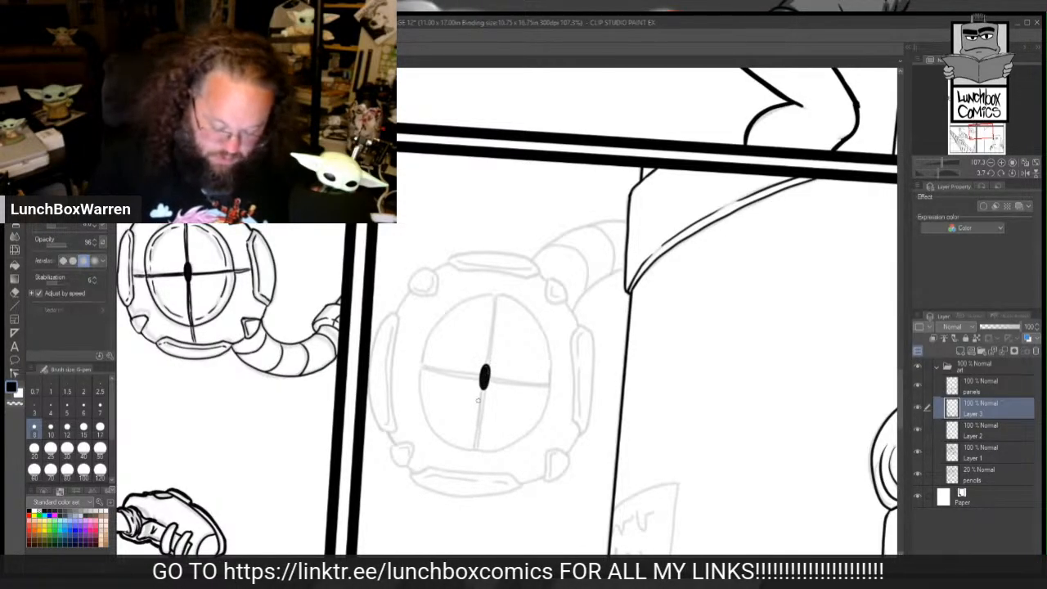
{"action": "left_click_drag", "start_coordinate": [484, 383], "coordinate": [474, 448]}
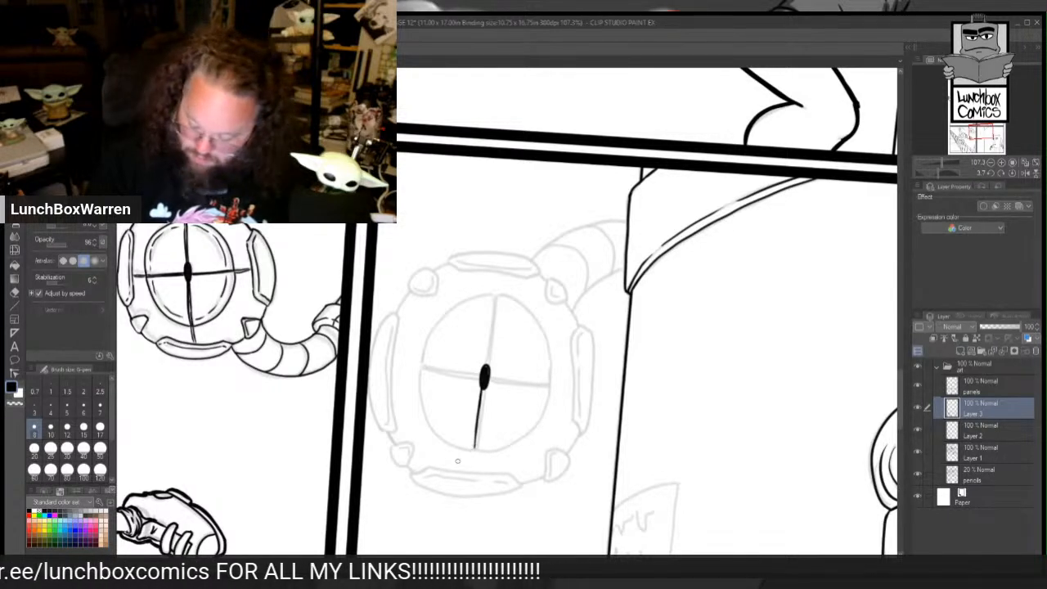
{"action": "left_click_drag", "start_coordinate": [476, 448], "coordinate": [482, 394]}
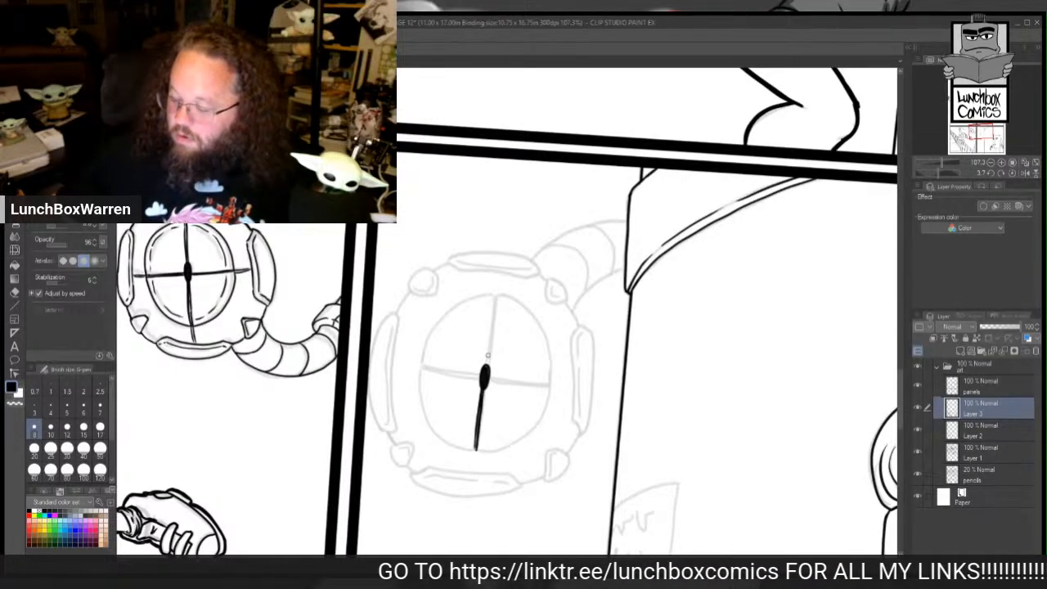
{"action": "left_click_drag", "start_coordinate": [485, 372], "coordinate": [494, 294]}
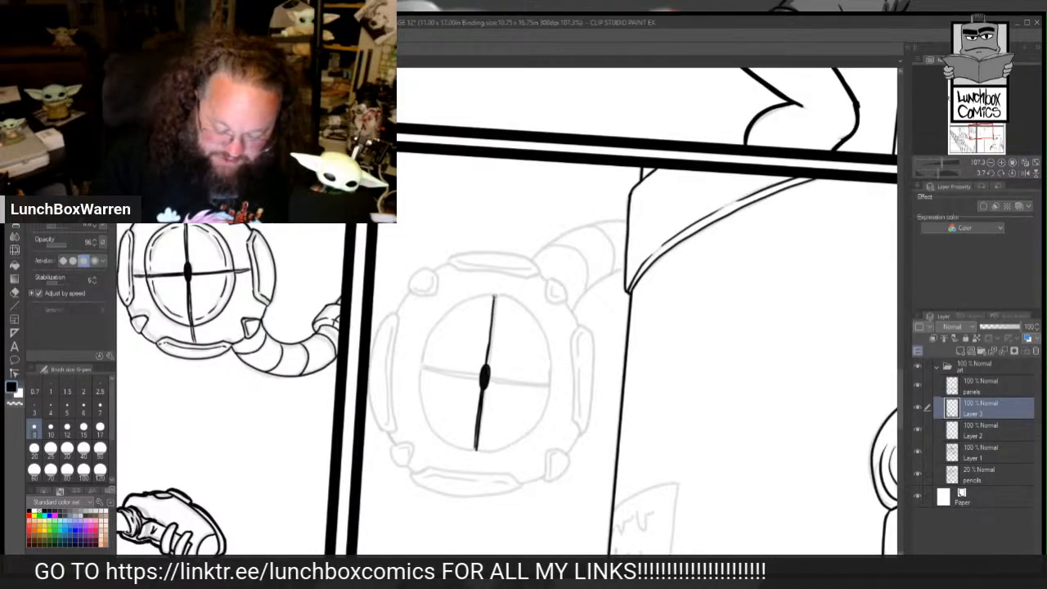
{"action": "left_click_drag", "start_coordinate": [487, 356], "coordinate": [502, 281]}
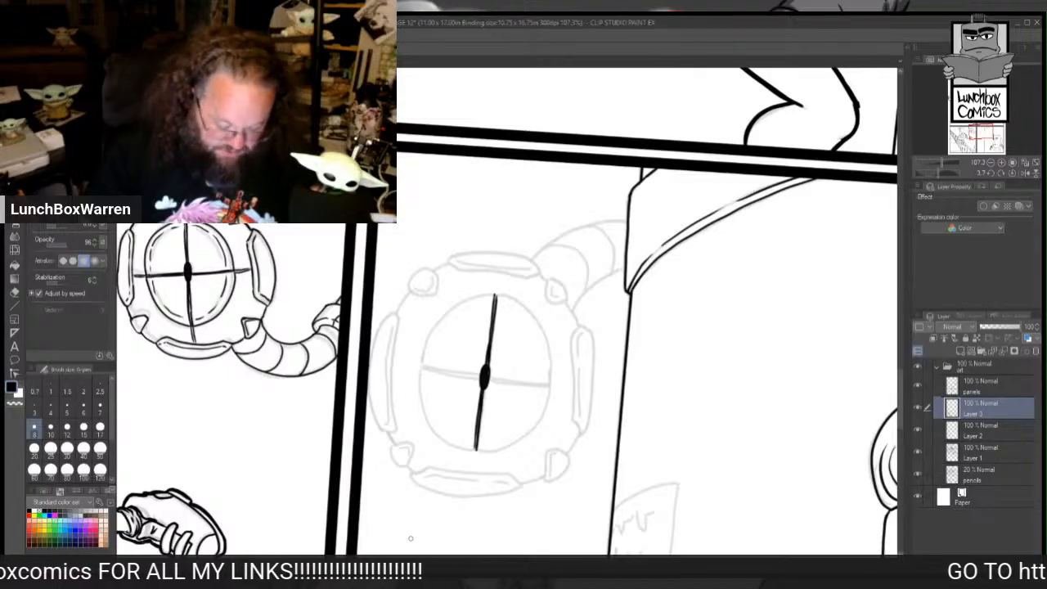
Step: Ink both halves of the round window's horizontal crossbar outward from the central hub
{"action": "mouse_move", "coordinate": [411, 539]}
{"action": "left_mouse_down"}
{"action": "mouse_move", "coordinate": [533, 549]}
{"action": "mouse_move", "coordinate": [695, 468]}
{"action": "left_mouse_up"}
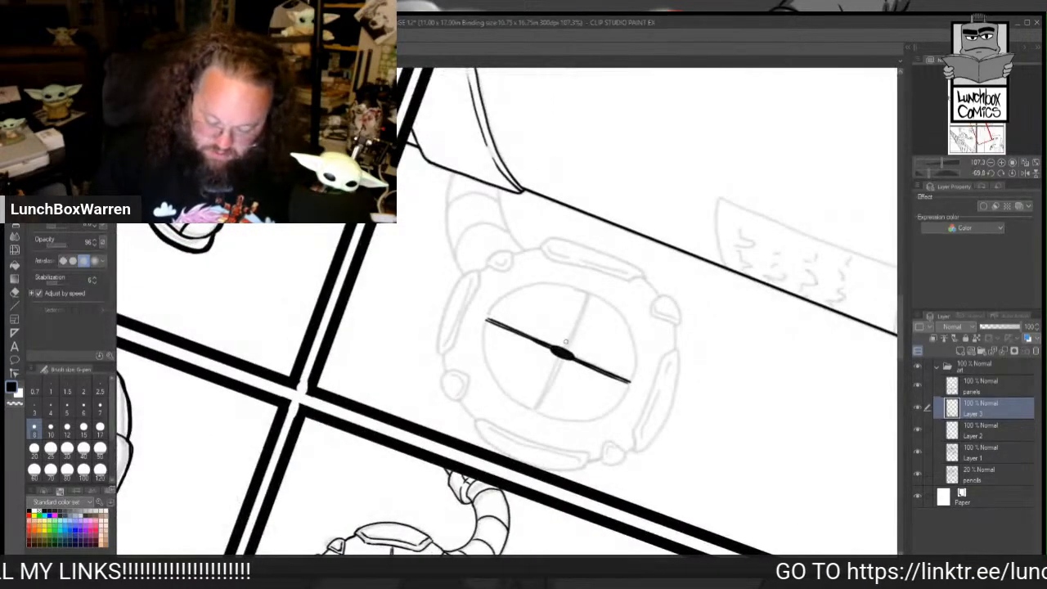
{"action": "left_click_drag", "start_coordinate": [563, 351], "coordinate": [586, 291]}
{"action": "mouse_move", "coordinate": [586, 292]}
{"action": "left_mouse_down"}
{"action": "mouse_move", "coordinate": [564, 350]}
{"action": "mouse_move", "coordinate": [588, 291]}
{"action": "left_mouse_up"}
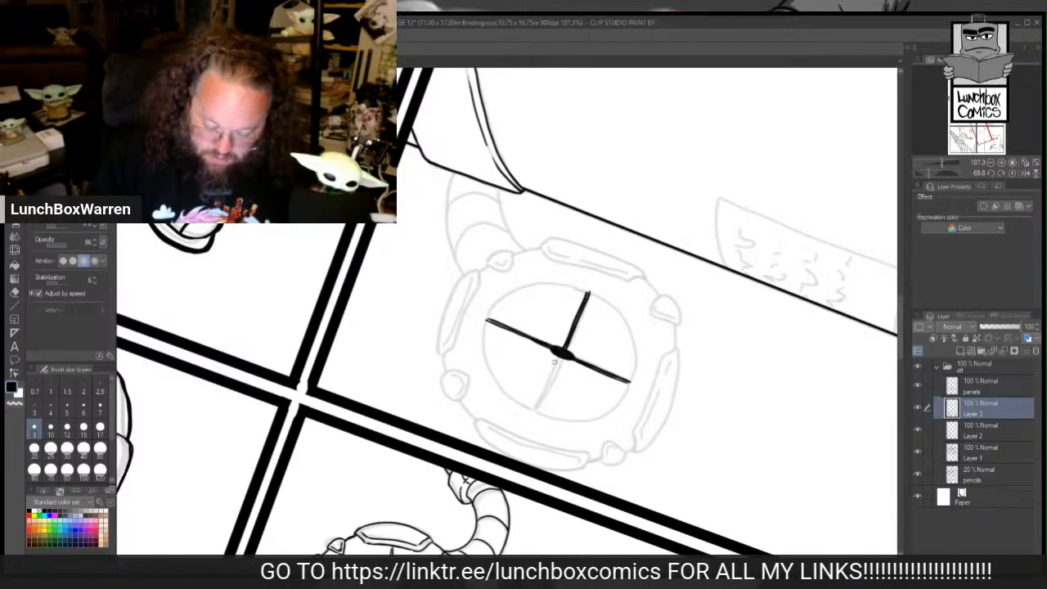
{"action": "mouse_move", "coordinate": [559, 355]}
{"action": "left_mouse_down"}
{"action": "mouse_move", "coordinate": [534, 413]}
{"action": "mouse_move", "coordinate": [563, 358]}
{"action": "left_mouse_up"}
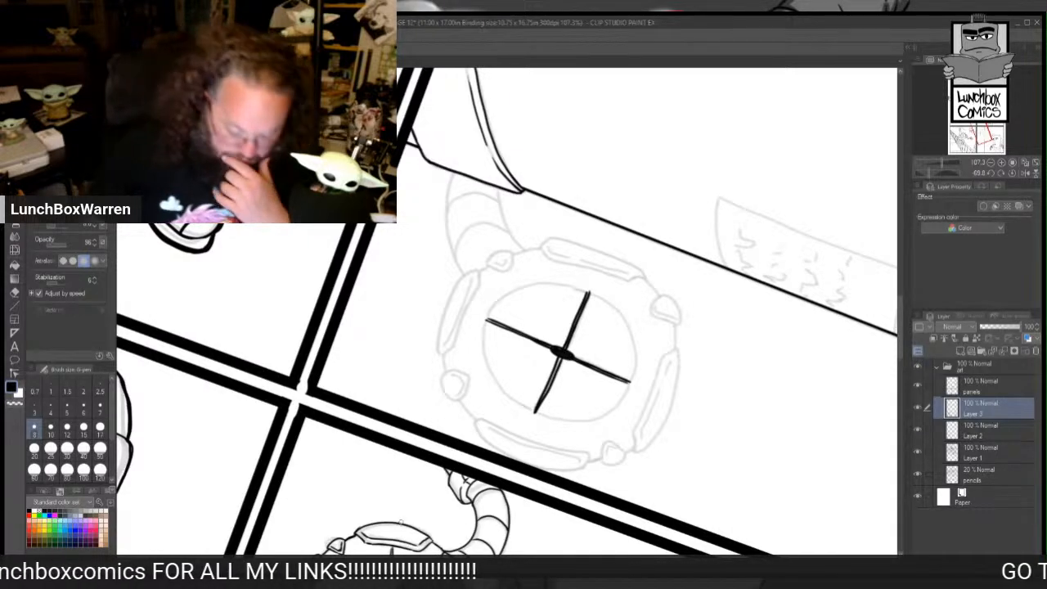
Step: Ink the oval outline of the window around the crossbars, one quarter arc at a time
{"action": "mouse_move", "coordinate": [531, 407]}
{"action": "left_mouse_down"}
{"action": "mouse_move", "coordinate": [556, 397]}
{"action": "mouse_move", "coordinate": [428, 371]}
{"action": "mouse_move", "coordinate": [435, 331]}
{"action": "mouse_move", "coordinate": [494, 296]}
{"action": "left_mouse_up"}
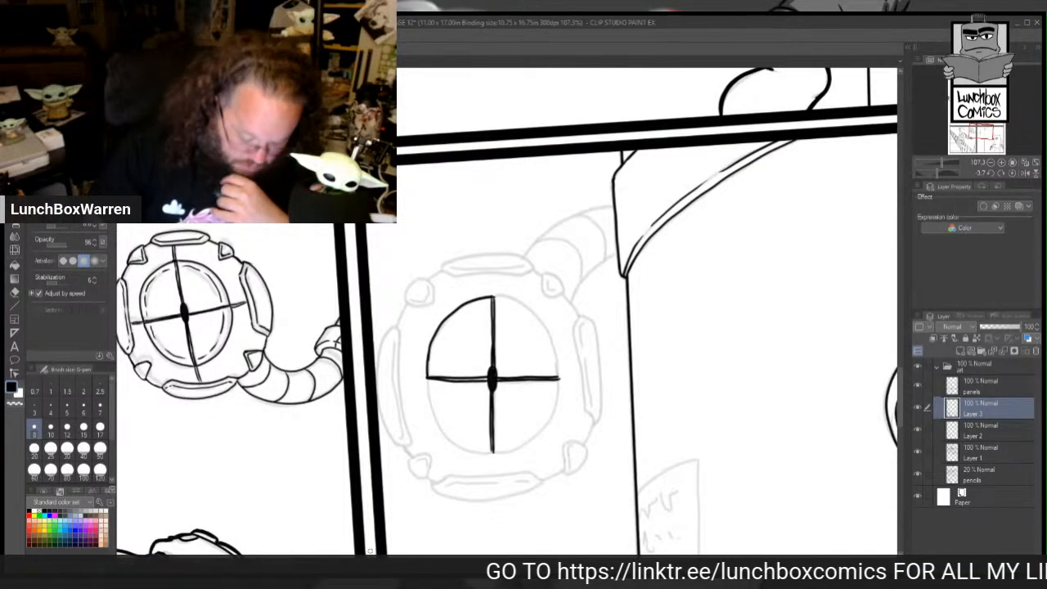
{"action": "mouse_move", "coordinate": [507, 409]}
{"action": "left_mouse_down"}
{"action": "mouse_move", "coordinate": [489, 408]}
{"action": "mouse_move", "coordinate": [413, 338]}
{"action": "mouse_move", "coordinate": [368, 330]}
{"action": "mouse_move", "coordinate": [366, 306]}
{"action": "mouse_move", "coordinate": [387, 276]}
{"action": "mouse_move", "coordinate": [425, 256]}
{"action": "left_mouse_up"}
{"action": "mouse_move", "coordinate": [605, 343]}
{"action": "left_mouse_down"}
{"action": "mouse_move", "coordinate": [610, 311]}
{"action": "mouse_move", "coordinate": [460, 219]}
{"action": "mouse_move", "coordinate": [406, 290]}
{"action": "left_mouse_up"}
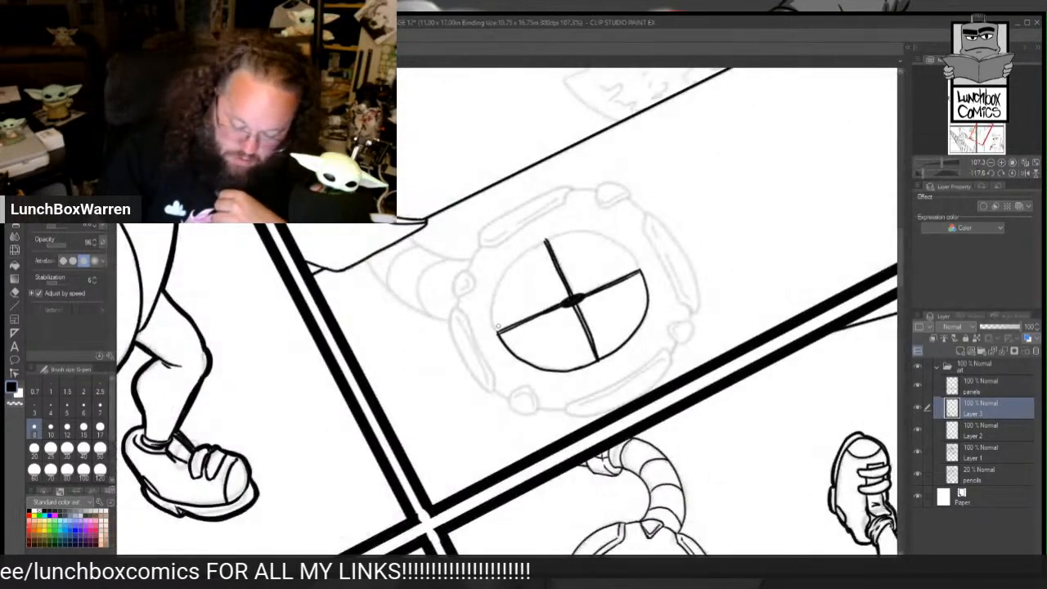
{"action": "mouse_move", "coordinate": [493, 324]}
{"action": "left_mouse_down"}
{"action": "mouse_move", "coordinate": [499, 275]}
{"action": "mouse_move", "coordinate": [547, 237]}
{"action": "left_mouse_up"}
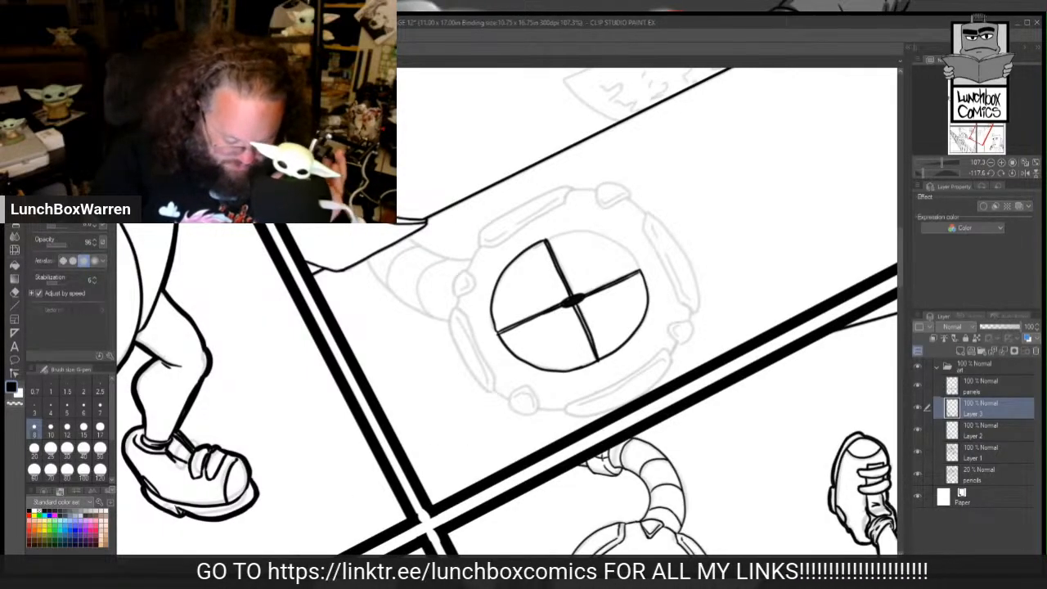
{"action": "mouse_move", "coordinate": [525, 247]}
{"action": "left_mouse_down"}
{"action": "mouse_move", "coordinate": [568, 291]}
{"action": "mouse_move", "coordinate": [566, 313]}
{"action": "left_mouse_up"}
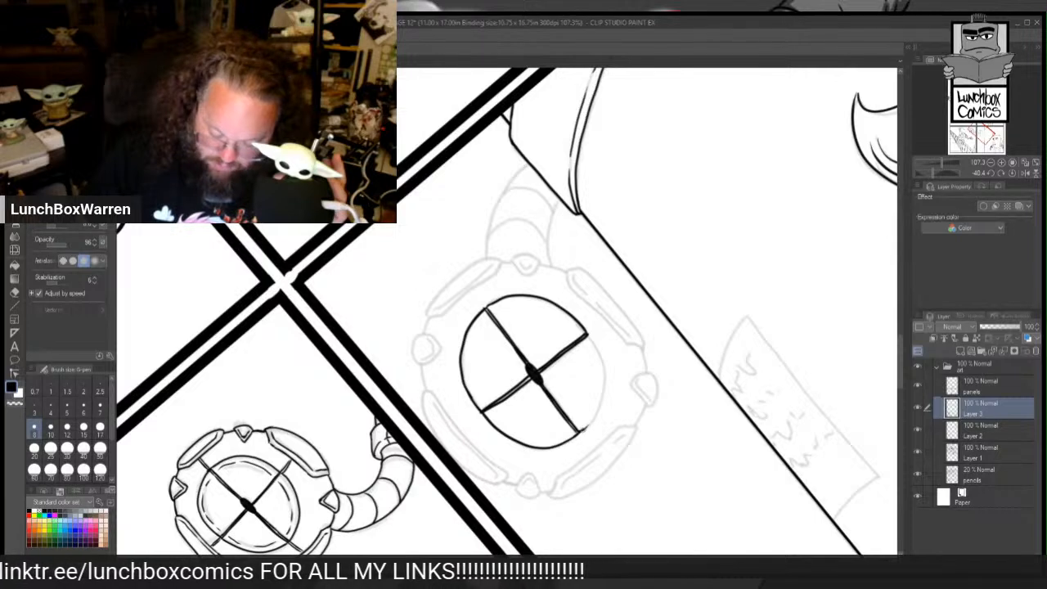
{"action": "left_click_drag", "start_coordinate": [603, 386], "coordinate": [587, 332]}
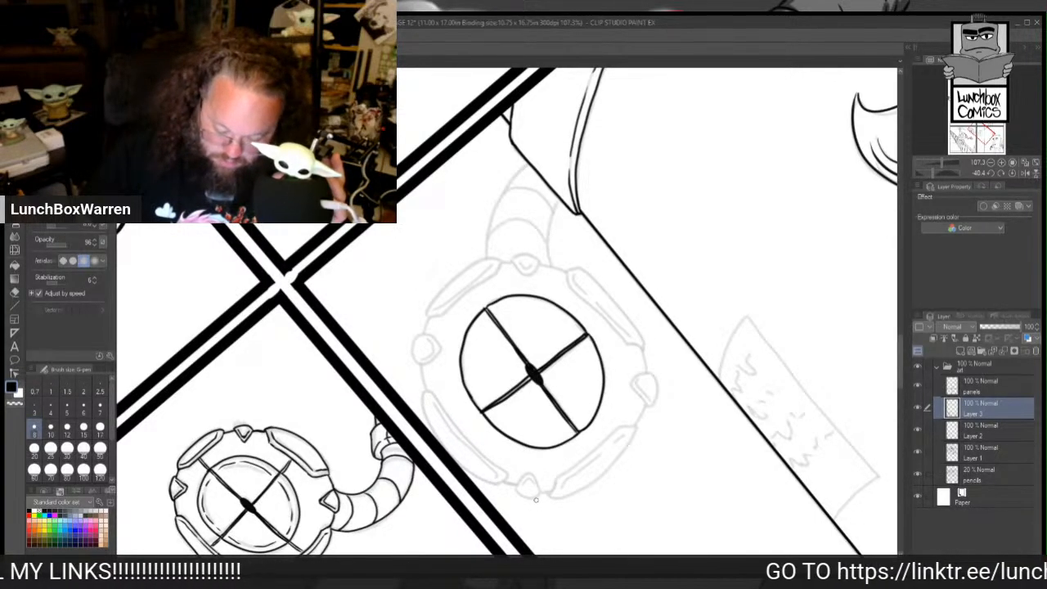
Step: Extend all four ends of the window's crossbars with short strokes beyond the oval outline
{"action": "left_click_drag", "start_coordinate": [585, 335], "coordinate": [605, 318]}
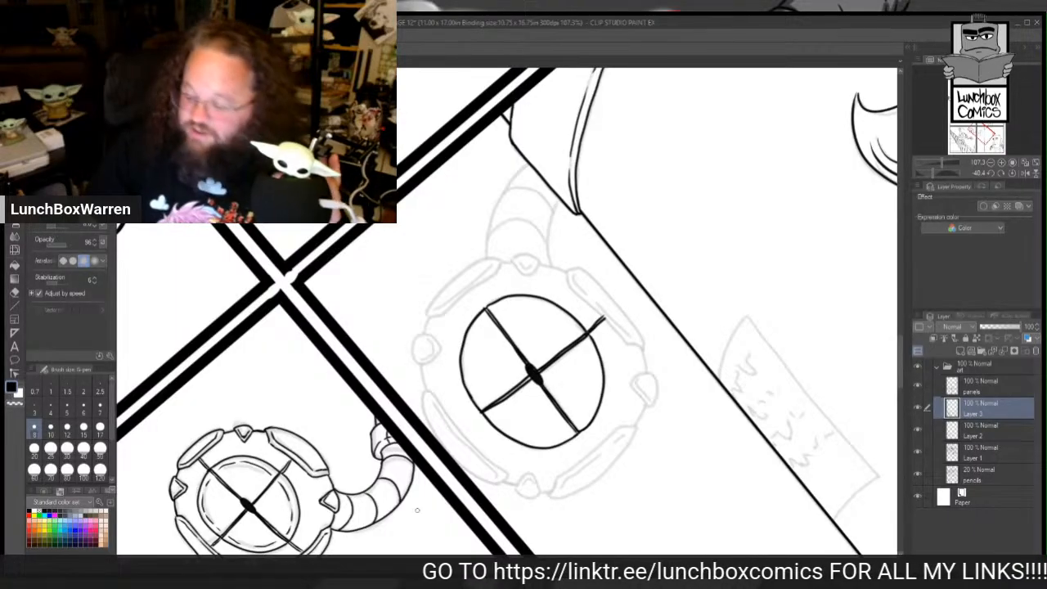
{"action": "mouse_move", "coordinate": [532, 490]}
{"action": "left_mouse_down"}
{"action": "mouse_move", "coordinate": [554, 486]}
{"action": "mouse_move", "coordinate": [366, 425]}
{"action": "mouse_move", "coordinate": [463, 487]}
{"action": "mouse_move", "coordinate": [421, 471]}
{"action": "left_mouse_up"}
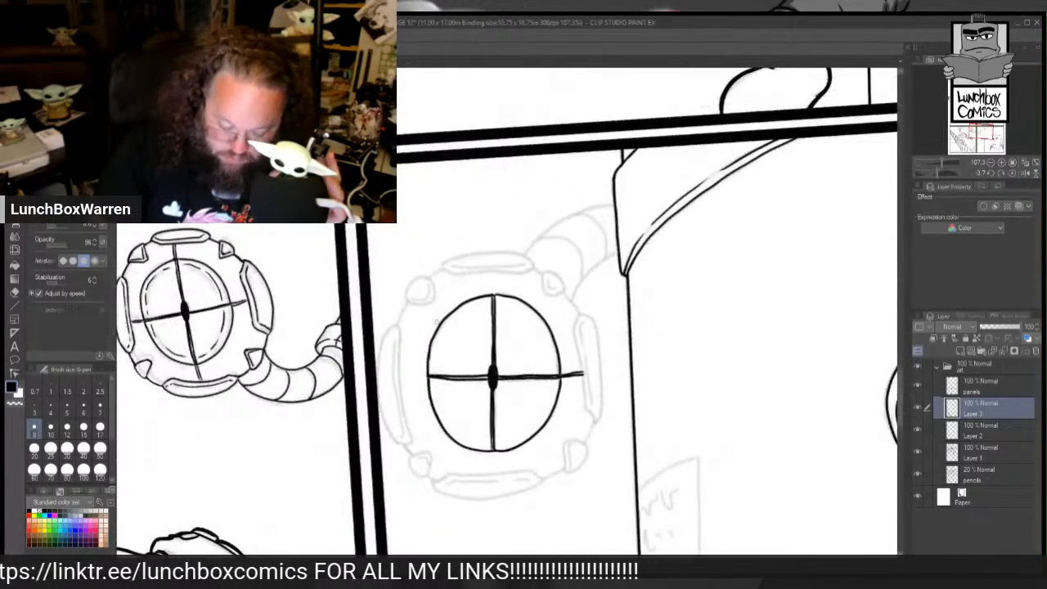
{"action": "left_click_drag", "start_coordinate": [489, 270], "coordinate": [492, 300]}
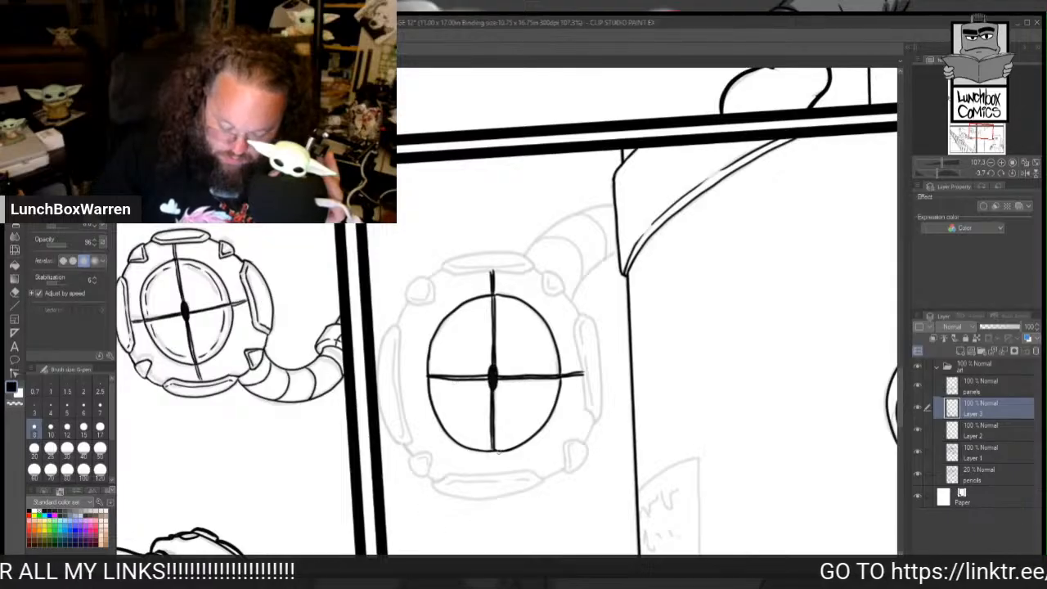
{"action": "left_click_drag", "start_coordinate": [491, 449], "coordinate": [493, 472]}
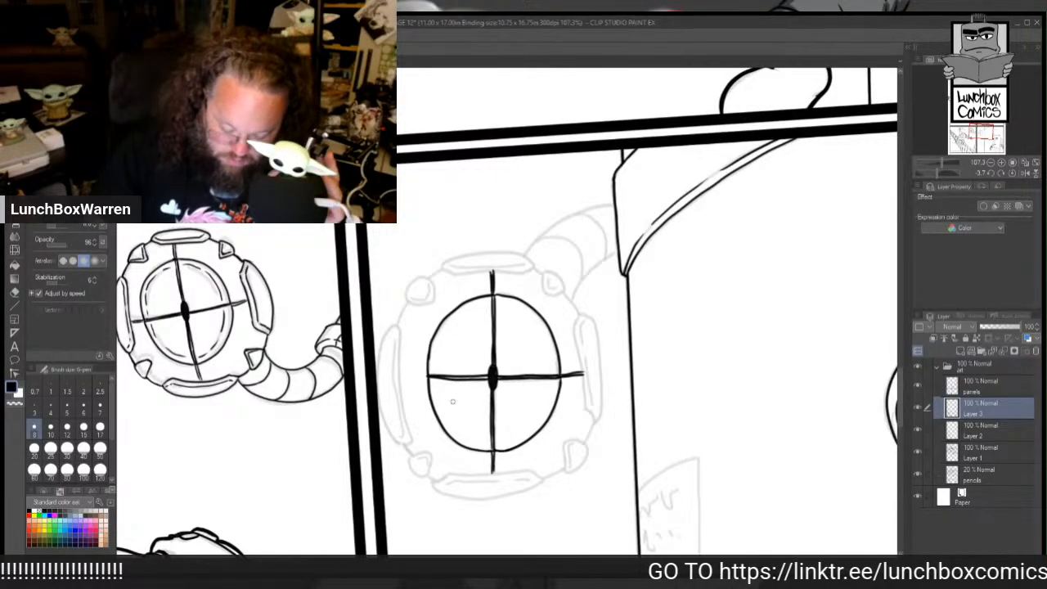
{"action": "left_click_drag", "start_coordinate": [402, 374], "coordinate": [431, 377]}
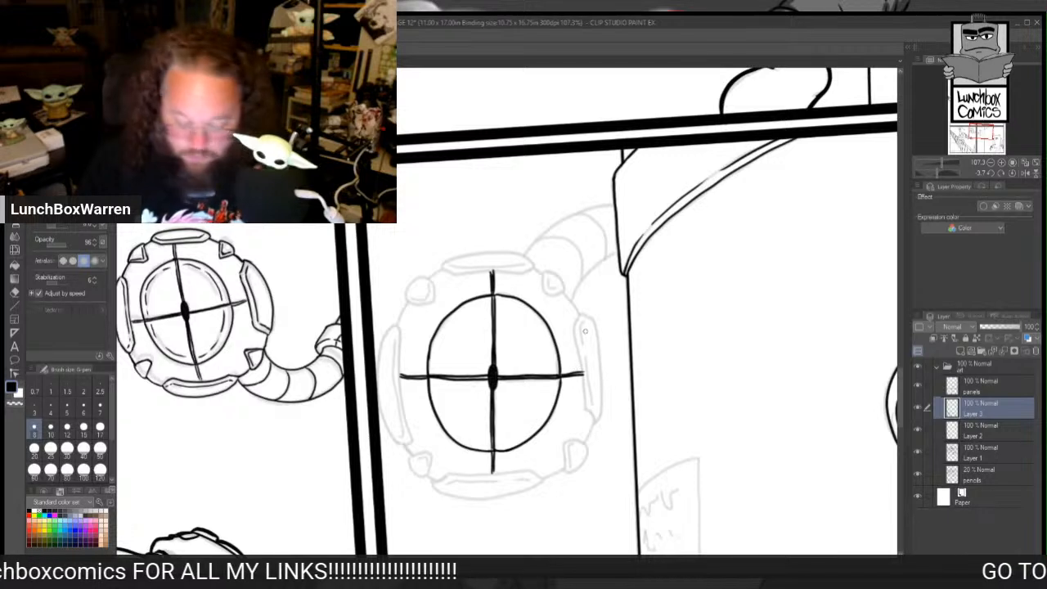
{"action": "left_click_drag", "start_coordinate": [573, 330], "coordinate": [583, 400]}
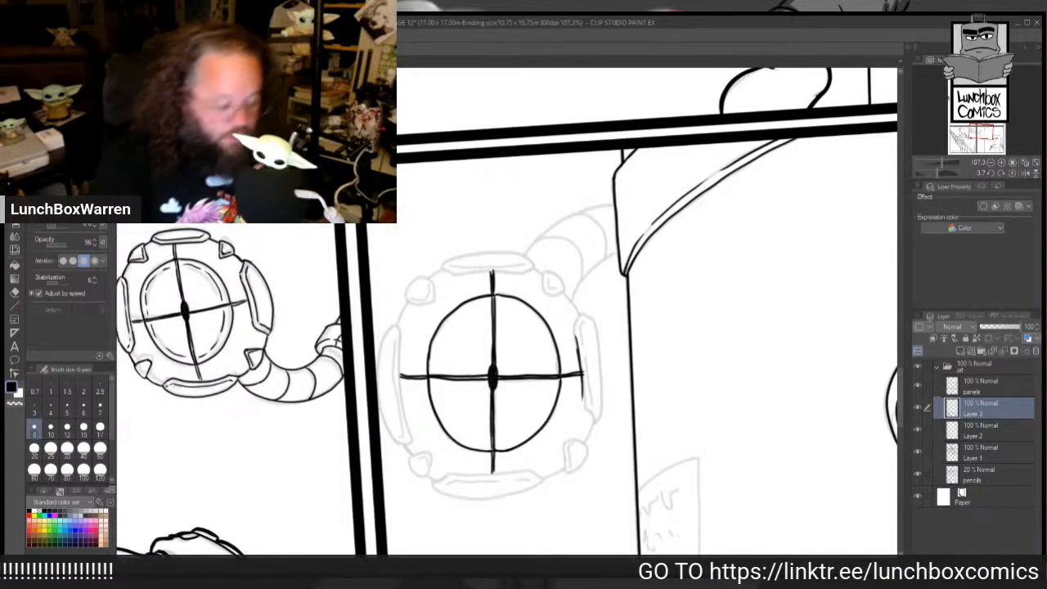
{"action": "key", "text": "ctrl+z"}
{"action": "key", "text": "ctrl+z"}
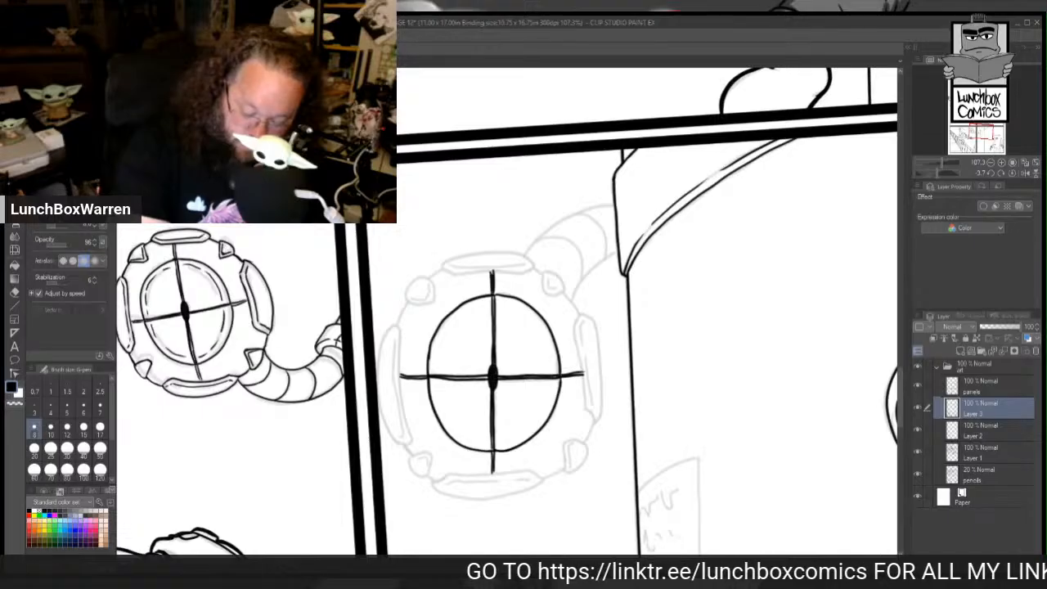
Step: Ink the plate on the right side of the round window's outer rim and the upper-right corner bracket, with the rim line joining them
{"action": "mouse_move", "coordinate": [576, 335]}
{"action": "left_mouse_down"}
{"action": "mouse_move", "coordinate": [585, 413]}
{"action": "mouse_move", "coordinate": [577, 330]}
{"action": "left_mouse_up"}
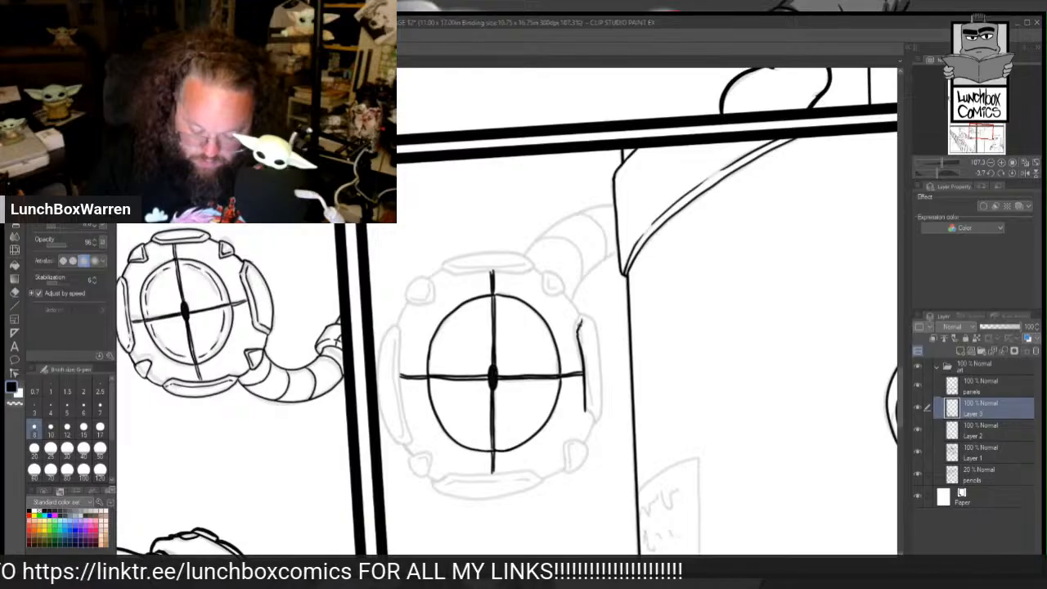
{"action": "left_click_drag", "start_coordinate": [587, 412], "coordinate": [595, 426]}
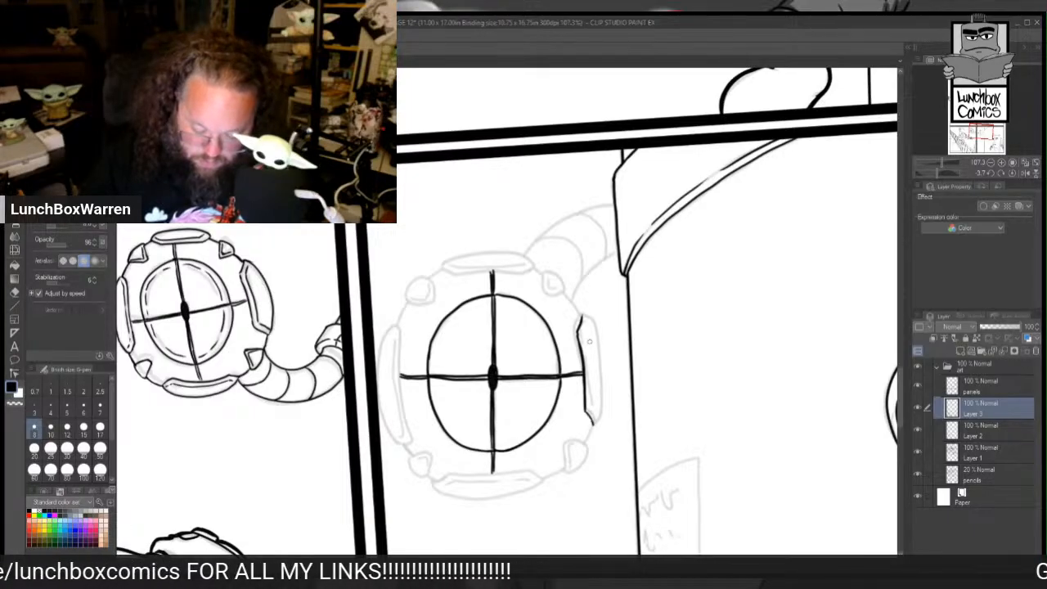
{"action": "left_click_drag", "start_coordinate": [584, 319], "coordinate": [594, 425]}
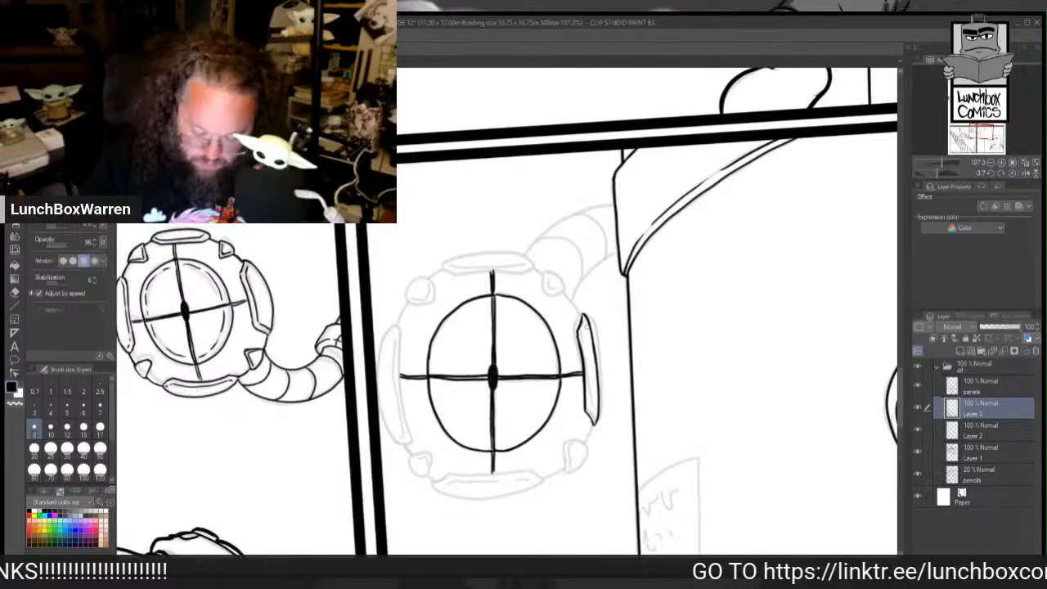
{"action": "mouse_move", "coordinate": [583, 340]}
{"action": "left_mouse_down"}
{"action": "mouse_move", "coordinate": [595, 422]}
{"action": "mouse_move", "coordinate": [586, 441]}
{"action": "left_mouse_up"}
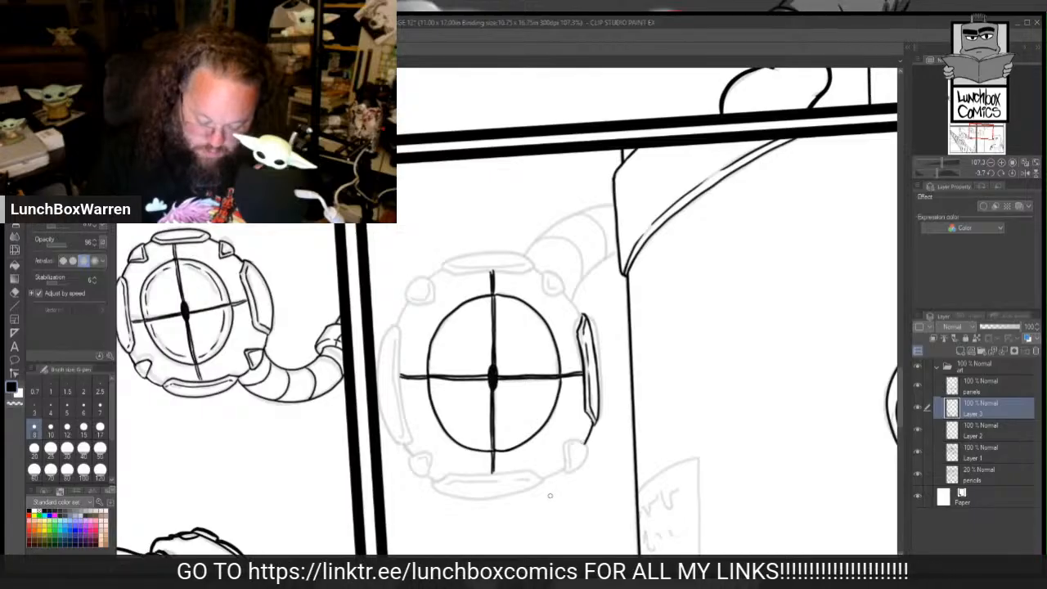
{"action": "left_click_drag", "start_coordinate": [563, 292], "coordinate": [580, 313]}
{"action": "mouse_move", "coordinate": [543, 274]}
{"action": "left_mouse_down"}
{"action": "mouse_move", "coordinate": [546, 294]}
{"action": "mouse_move", "coordinate": [564, 288]}
{"action": "left_mouse_up"}
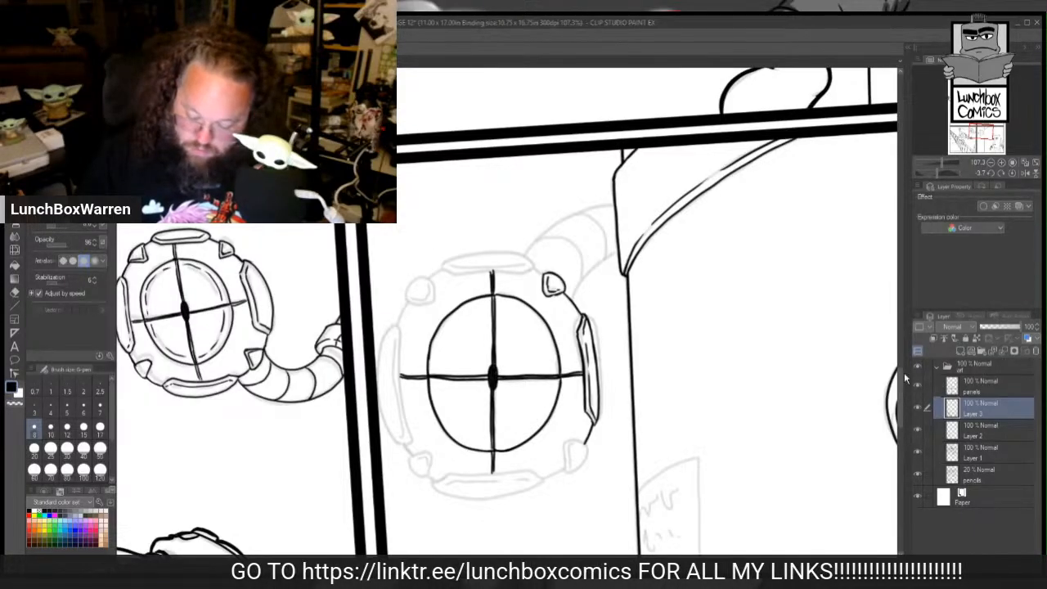
Step: Ink the bottom plate of the window's outer rim and the corner brackets on either side of it, joined by short rim lines
{"action": "scroll", "coordinate": [899, 382], "scroll_direction": "down", "scroll_amount": 3}
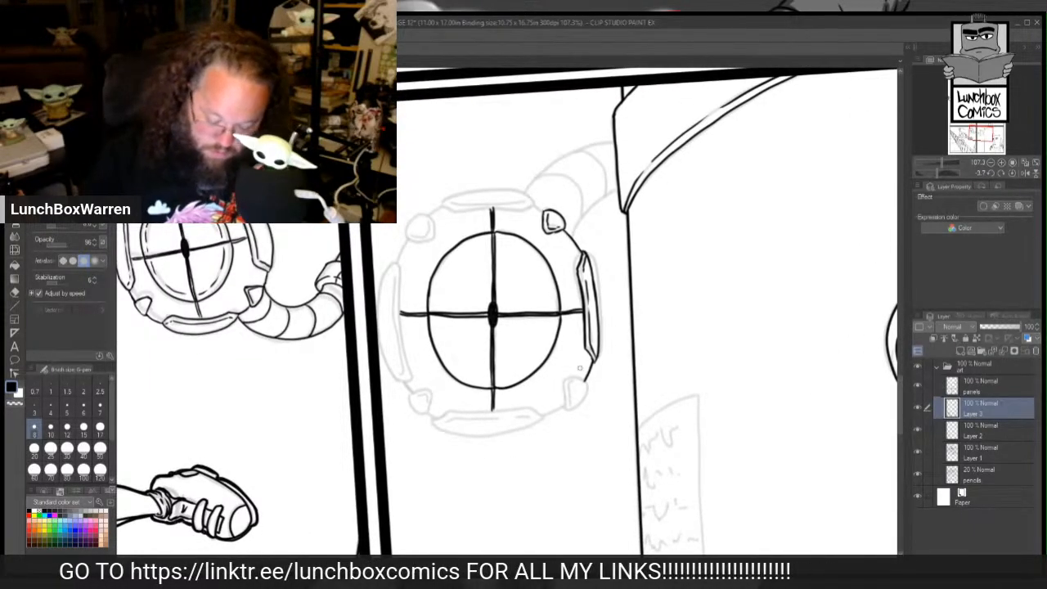
{"action": "mouse_move", "coordinate": [564, 409]}
{"action": "left_mouse_down"}
{"action": "mouse_move", "coordinate": [563, 386]}
{"action": "mouse_move", "coordinate": [584, 392]}
{"action": "mouse_move", "coordinate": [586, 380]}
{"action": "left_mouse_up"}
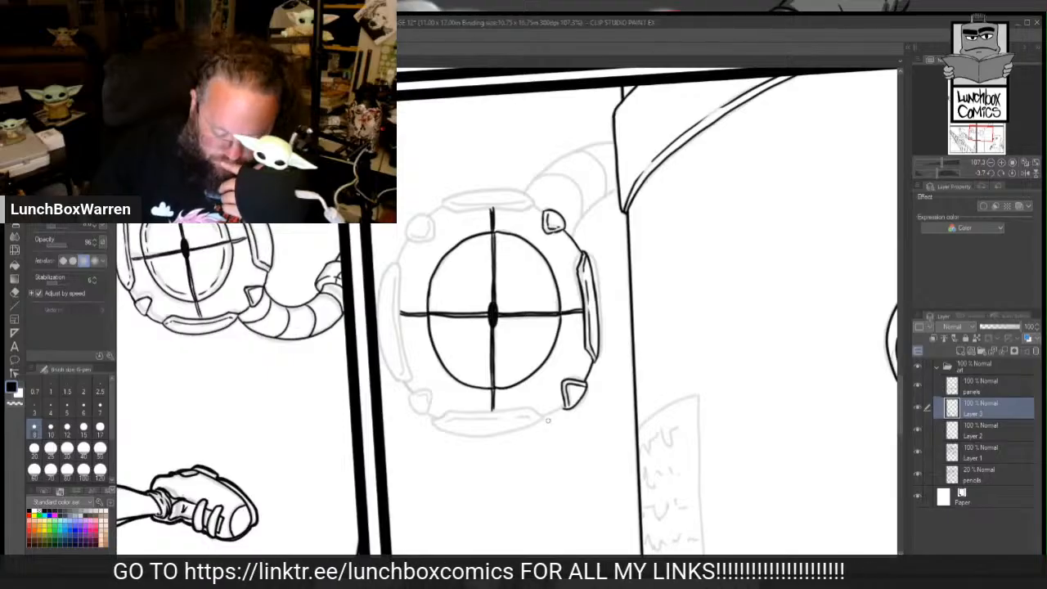
{"action": "left_click_drag", "start_coordinate": [543, 415], "coordinate": [562, 407]}
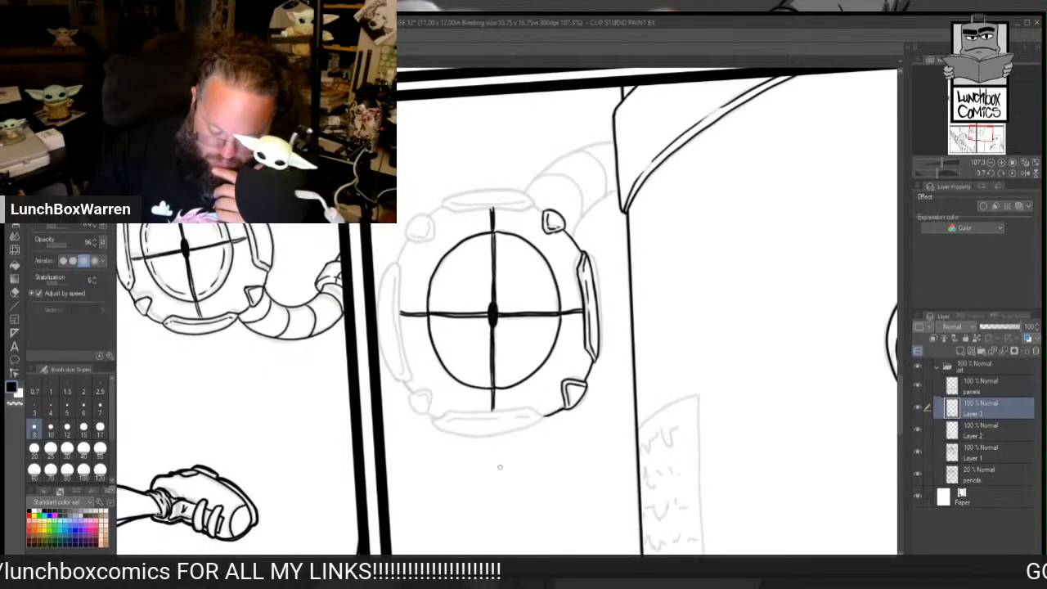
{"action": "mouse_move", "coordinate": [499, 467]}
{"action": "left_mouse_down"}
{"action": "mouse_move", "coordinate": [423, 441]}
{"action": "mouse_move", "coordinate": [352, 295]}
{"action": "mouse_move", "coordinate": [356, 345]}
{"action": "left_mouse_up"}
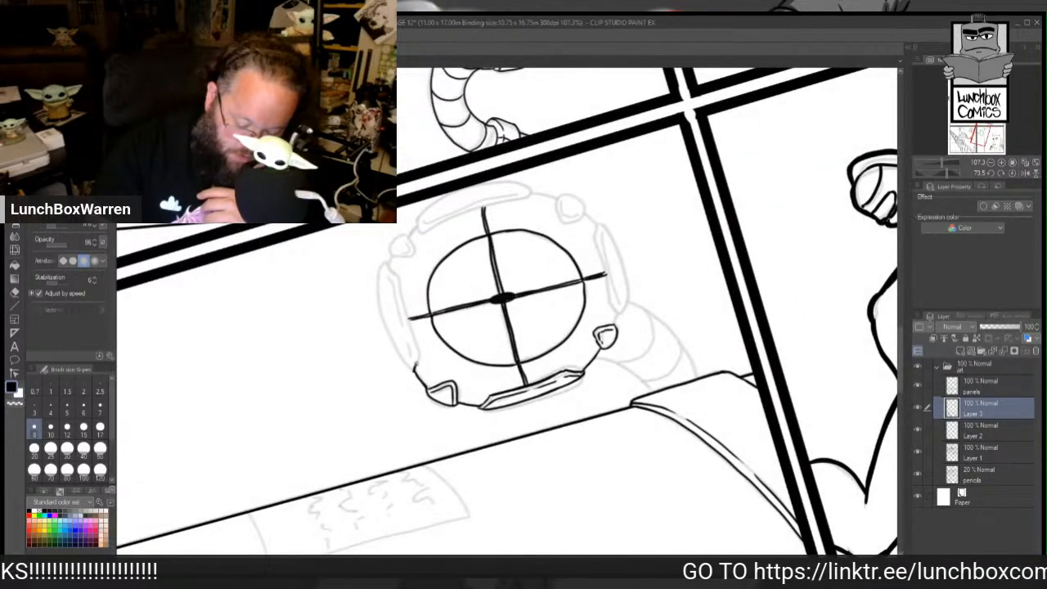
{"action": "mouse_move", "coordinate": [417, 338]}
{"action": "left_mouse_down"}
{"action": "mouse_move", "coordinate": [415, 360]}
{"action": "mouse_move", "coordinate": [400, 290]}
{"action": "left_mouse_up"}
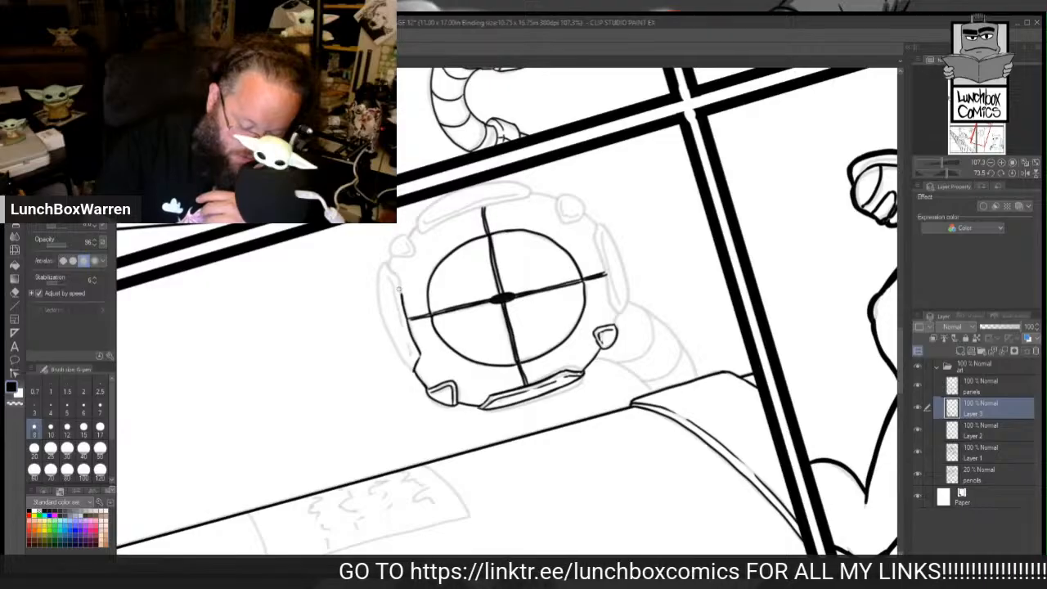
{"action": "mouse_move", "coordinate": [390, 258]}
{"action": "left_mouse_down"}
{"action": "mouse_move", "coordinate": [387, 318]}
{"action": "mouse_move", "coordinate": [414, 374]}
{"action": "mouse_move", "coordinate": [388, 283]}
{"action": "mouse_move", "coordinate": [406, 230]}
{"action": "mouse_move", "coordinate": [391, 257]}
{"action": "mouse_move", "coordinate": [411, 250]}
{"action": "left_mouse_up"}
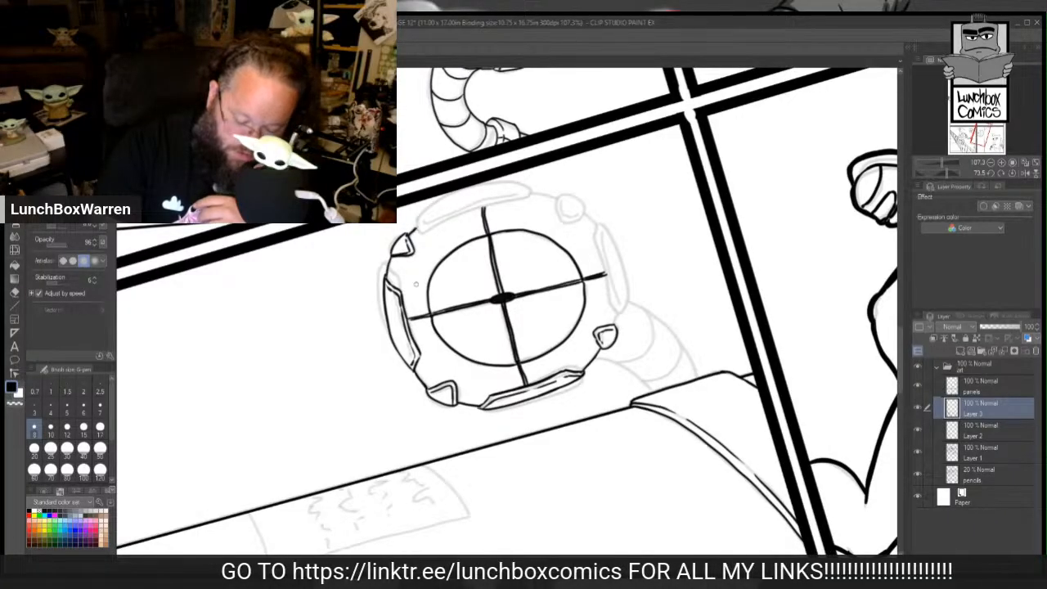
Step: Ink the left and top plates of the window's outer rim and the upper-left corner bracket between them
{"action": "left_click_drag", "start_coordinate": [380, 233], "coordinate": [366, 362]}
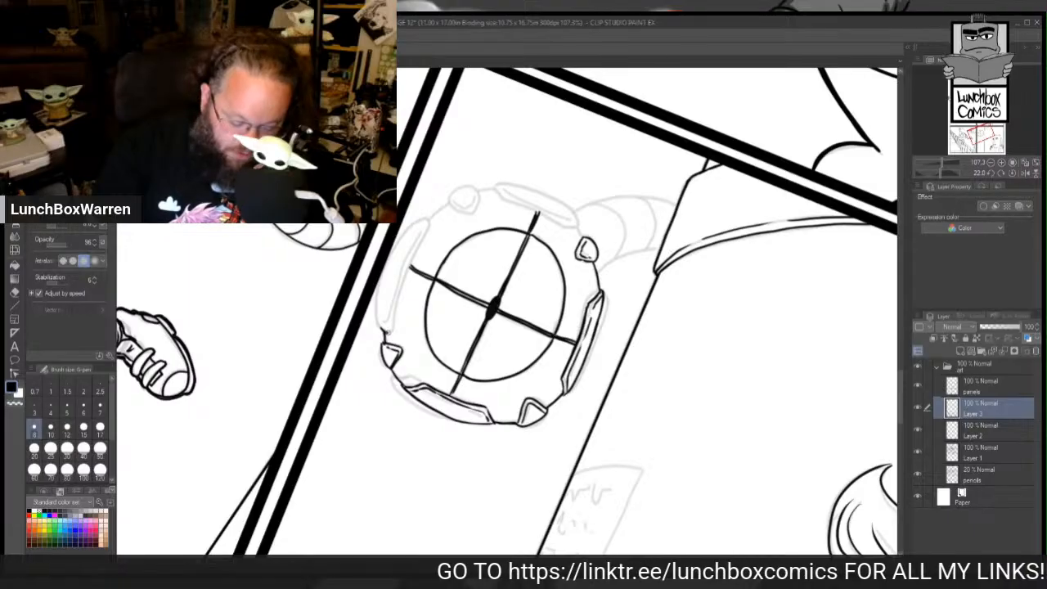
{"action": "left_click_drag", "start_coordinate": [388, 331], "coordinate": [429, 220]}
{"action": "mouse_move", "coordinate": [386, 331]}
{"action": "left_mouse_down"}
{"action": "mouse_move", "coordinate": [382, 287]}
{"action": "mouse_move", "coordinate": [423, 219]}
{"action": "left_mouse_up"}
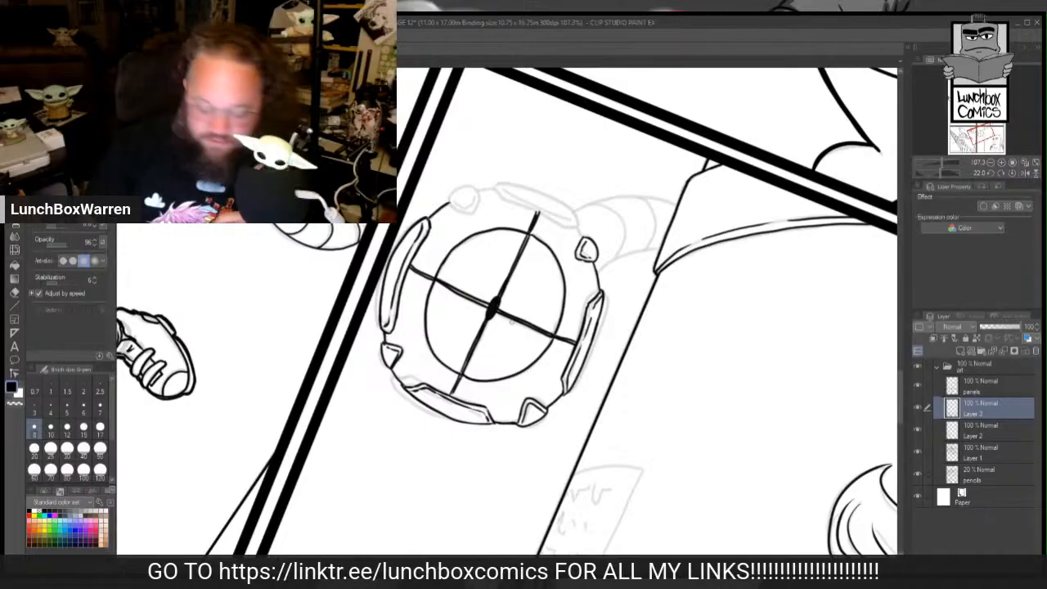
{"action": "mouse_move", "coordinate": [450, 204]}
{"action": "left_mouse_down"}
{"action": "mouse_move", "coordinate": [472, 210]}
{"action": "mouse_move", "coordinate": [480, 192]}
{"action": "mouse_move", "coordinate": [466, 188]}
{"action": "mouse_move", "coordinate": [480, 185]}
{"action": "mouse_move", "coordinate": [473, 203]}
{"action": "mouse_move", "coordinate": [452, 202]}
{"action": "left_mouse_up"}
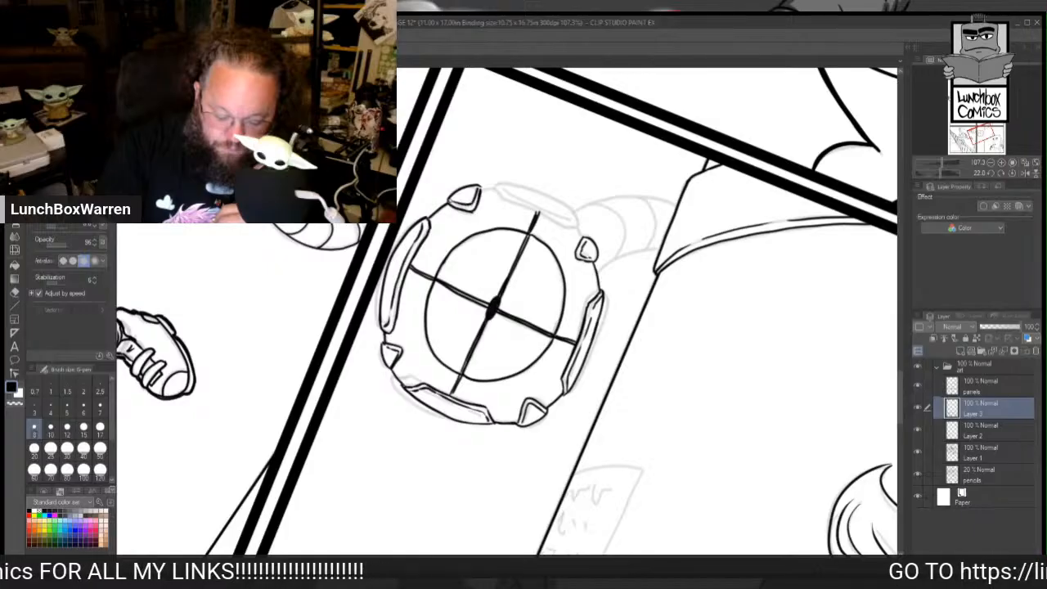
{"action": "mouse_move", "coordinate": [221, 548]}
{"action": "left_mouse_down"}
{"action": "mouse_move", "coordinate": [236, 564]}
{"action": "mouse_move", "coordinate": [700, 564]}
{"action": "left_mouse_up"}
{"action": "mouse_move", "coordinate": [382, 327]}
{"action": "left_mouse_down"}
{"action": "mouse_move", "coordinate": [428, 226]}
{"action": "mouse_move", "coordinate": [395, 257]}
{"action": "mouse_move", "coordinate": [381, 311]}
{"action": "mouse_move", "coordinate": [424, 244]}
{"action": "left_mouse_up"}
{"action": "key", "text": "ctrl+z"}
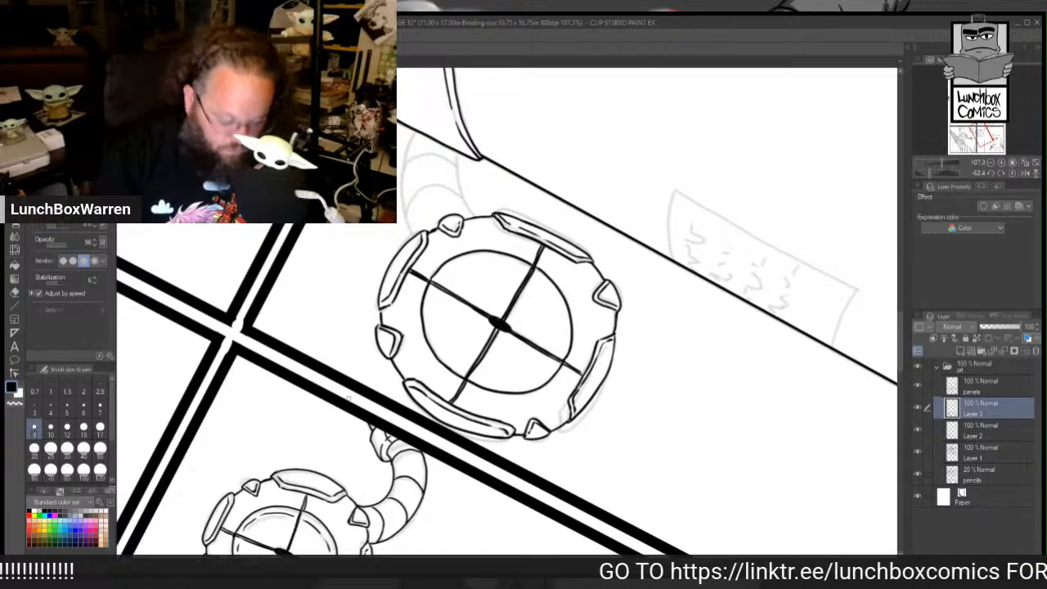
Step: Ink the segmented hose running from the window's upper-right rim to the wall edge, with its curved bands
{"action": "left_click_drag", "start_coordinate": [637, 245], "coordinate": [647, 354], "text": "shift"}
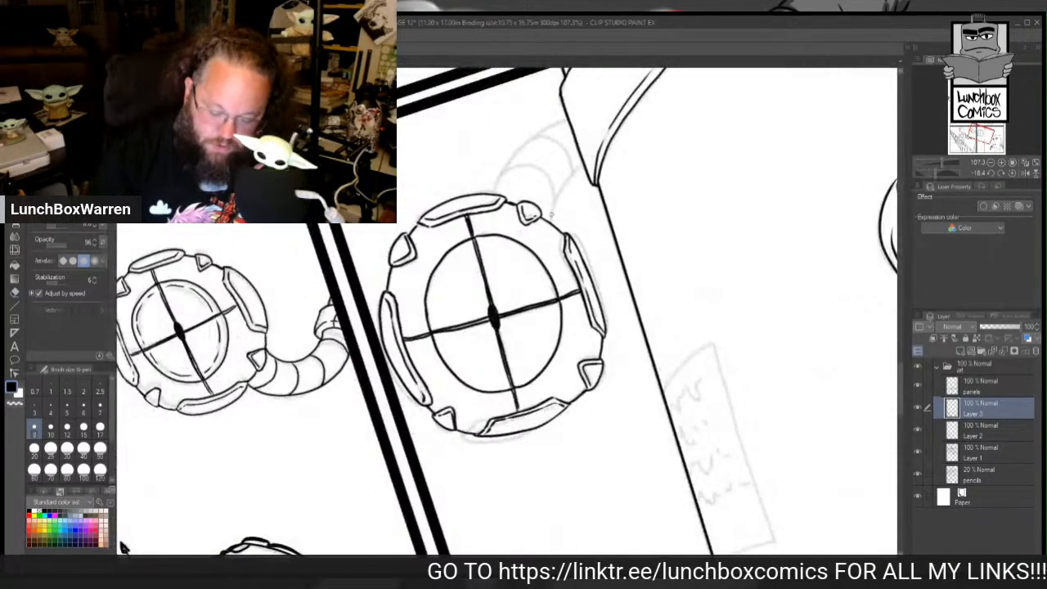
{"action": "left_click_drag", "start_coordinate": [551, 217], "coordinate": [582, 164]}
{"action": "mouse_move", "coordinate": [493, 196]}
{"action": "left_mouse_down"}
{"action": "mouse_move", "coordinate": [497, 175]}
{"action": "mouse_move", "coordinate": [566, 116]}
{"action": "left_mouse_up"}
{"action": "mouse_move", "coordinate": [500, 170]}
{"action": "left_mouse_down"}
{"action": "mouse_move", "coordinate": [519, 163]}
{"action": "mouse_move", "coordinate": [549, 179]}
{"action": "mouse_move", "coordinate": [553, 201]}
{"action": "left_mouse_up"}
{"action": "mouse_move", "coordinate": [533, 133]}
{"action": "left_mouse_down"}
{"action": "mouse_move", "coordinate": [564, 137]}
{"action": "mouse_move", "coordinate": [579, 163]}
{"action": "left_mouse_up"}
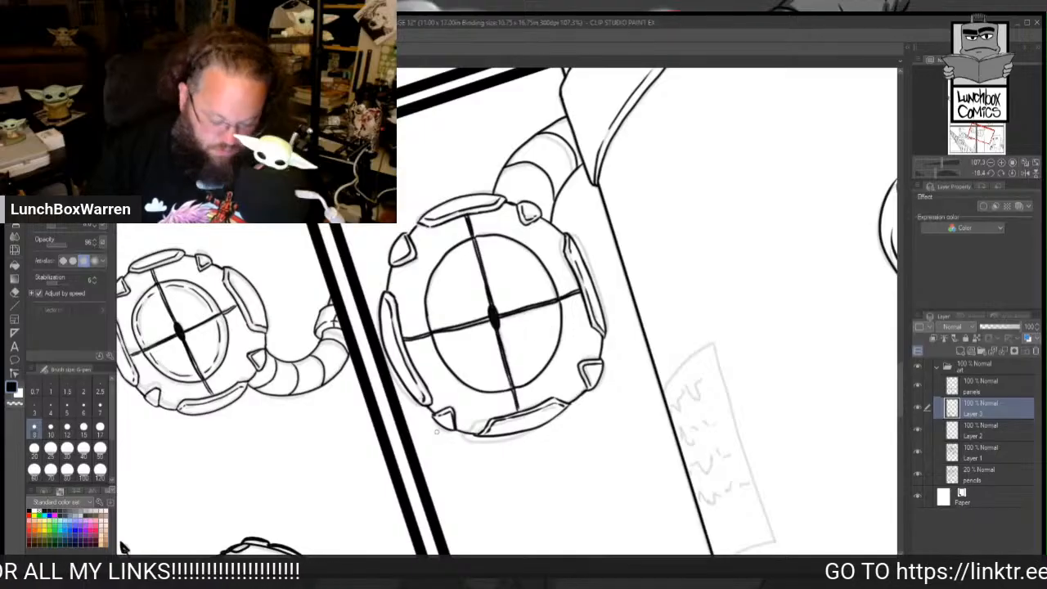
Step: Ink the outline of the small sign on the wall edge in the lower-right panel and fill it with rows of squiggly lettering
{"action": "key", "text": "ctrl+minus"}
{"action": "key", "text": "ctrl+minus"}
{"action": "key", "text": "ctrl+minus"}
{"action": "key", "text": "ctrl+minus"}
{"action": "key", "text": "ctrl+minus"}
{"action": "key", "text": "ctrl+minus"}
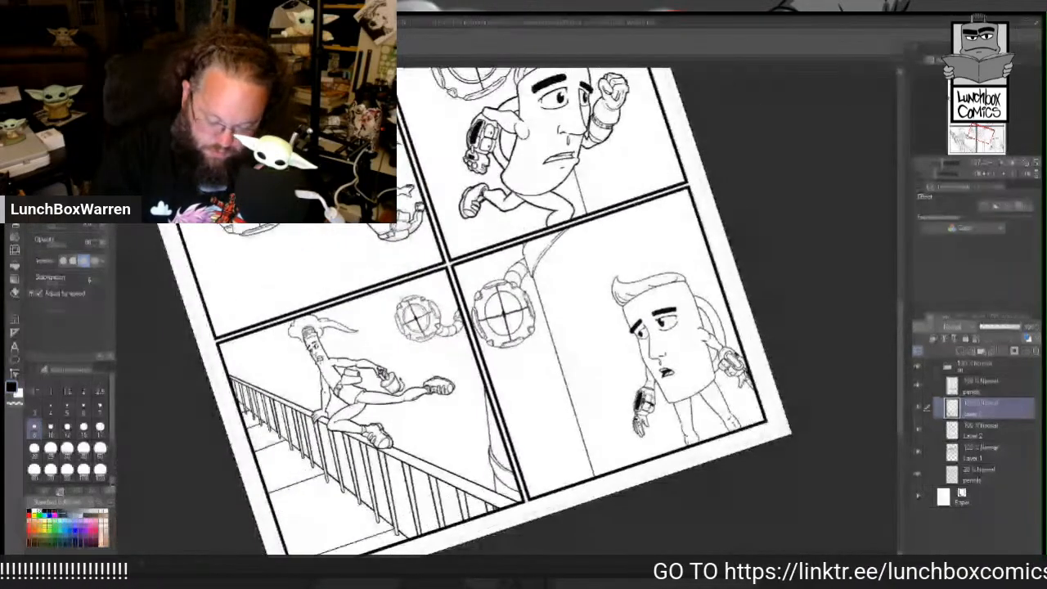
{"action": "key", "text": "ctrl+plus"}
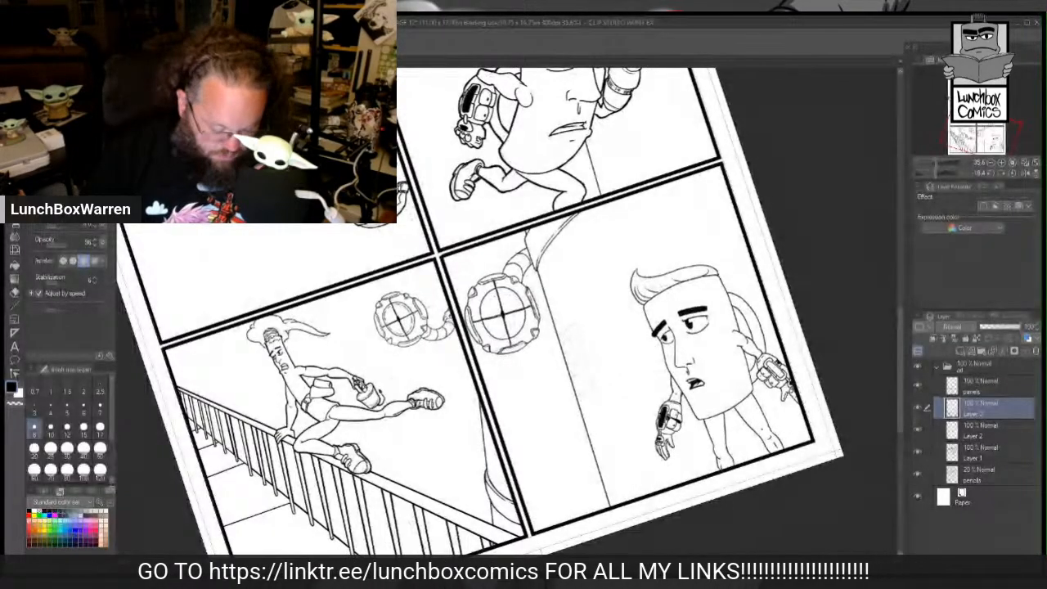
{"action": "left_click_drag", "start_coordinate": [619, 274], "coordinate": [625, 305]}
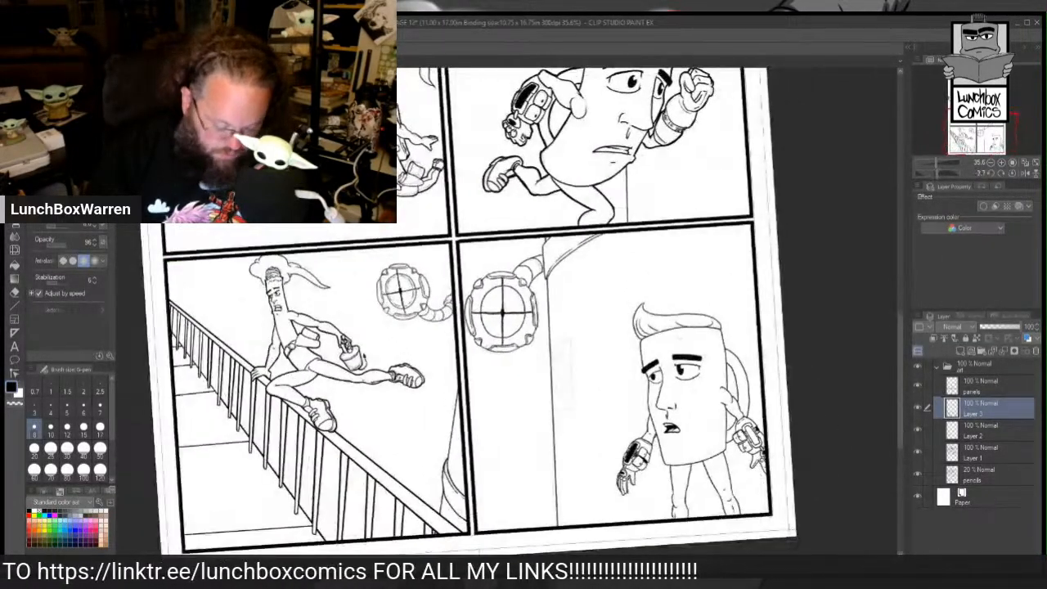
{"action": "left_click_drag", "start_coordinate": [507, 312], "coordinate": [590, 312]}
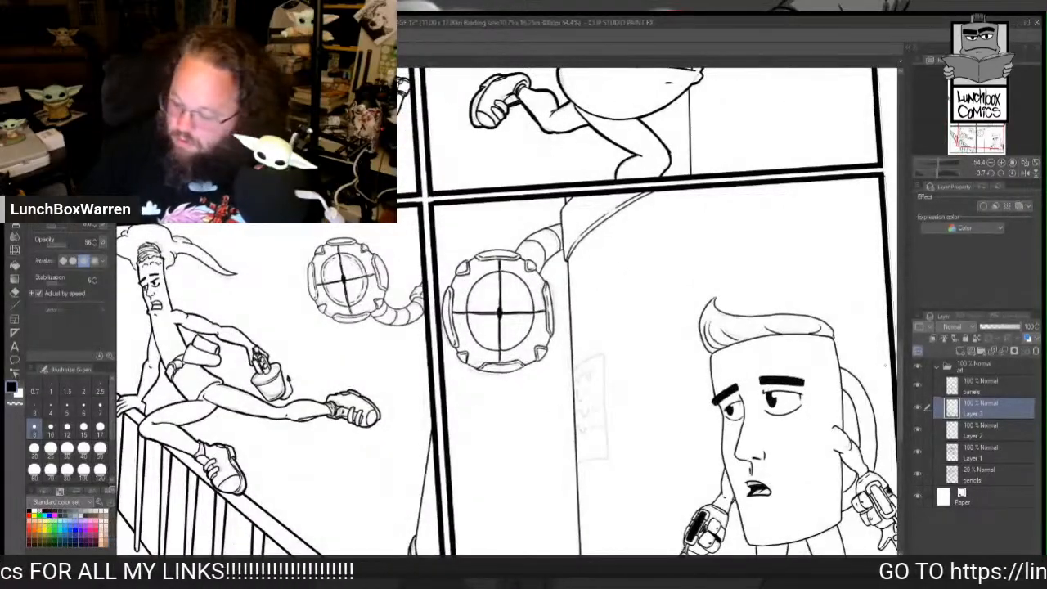
{"action": "scroll", "coordinate": [903, 364], "scroll_direction": "down", "scroll_amount": 2}
{"action": "scroll", "coordinate": [904, 364], "scroll_direction": "down", "scroll_amount": 4}
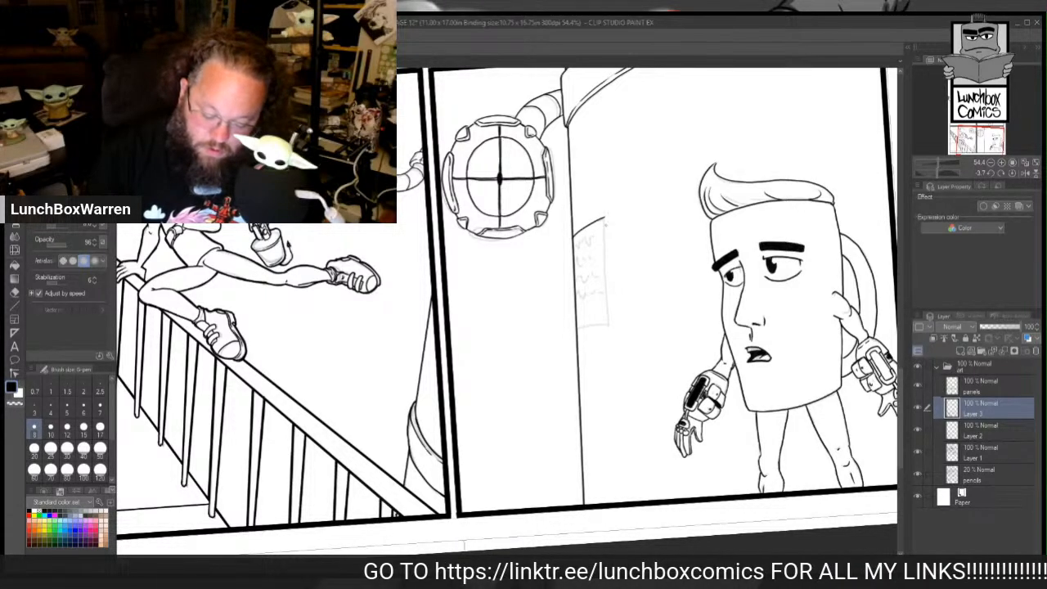
{"action": "left_click_drag", "start_coordinate": [606, 236], "coordinate": [612, 307]}
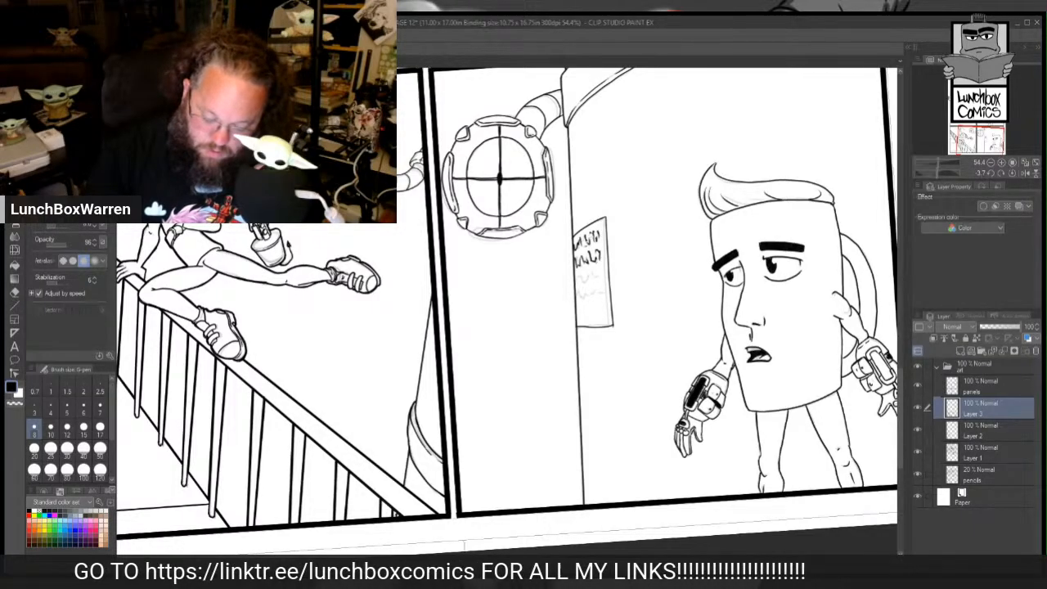
{"action": "left_click_drag", "start_coordinate": [576, 275], "coordinate": [592, 279]}
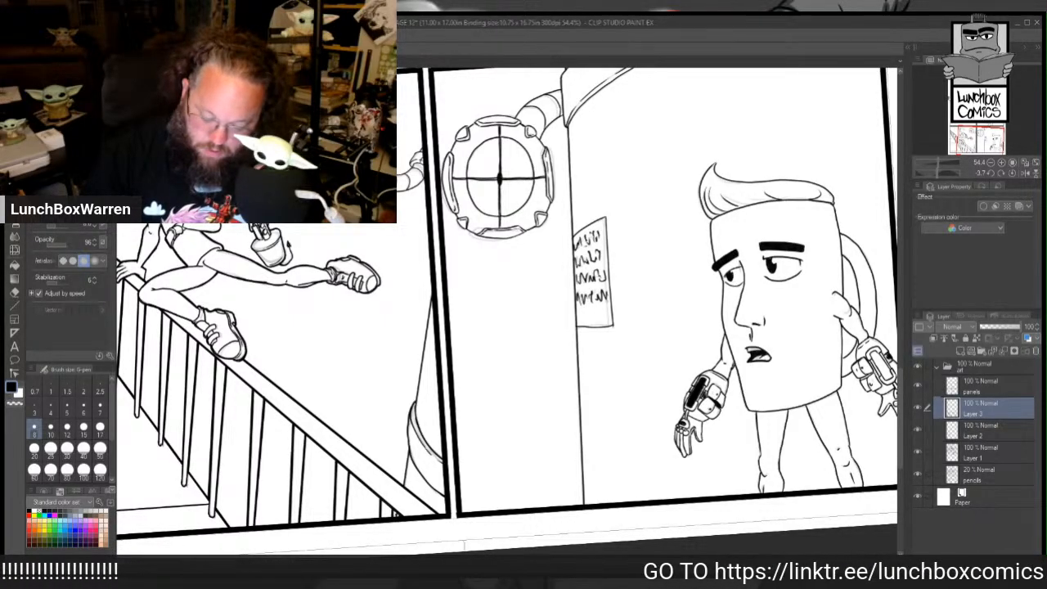
{"action": "left_click_drag", "start_coordinate": [597, 313], "coordinate": [606, 312]}
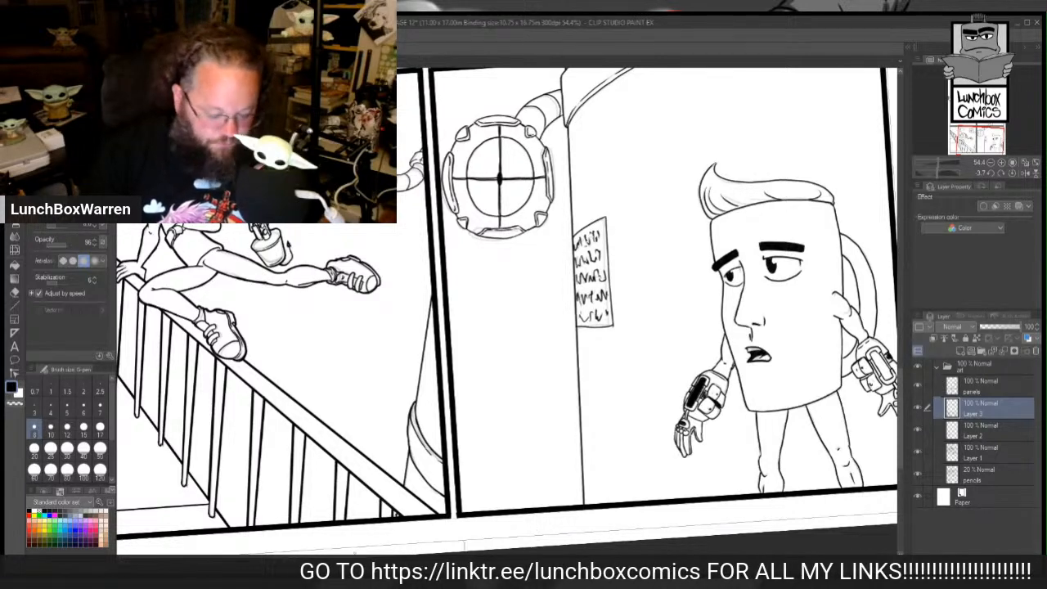
Step: Review the inked panels across the whole page with the canvas rotation reset to upright
{"action": "scroll", "coordinate": [506, 311], "scroll_direction": "down", "scroll_amount": 8}
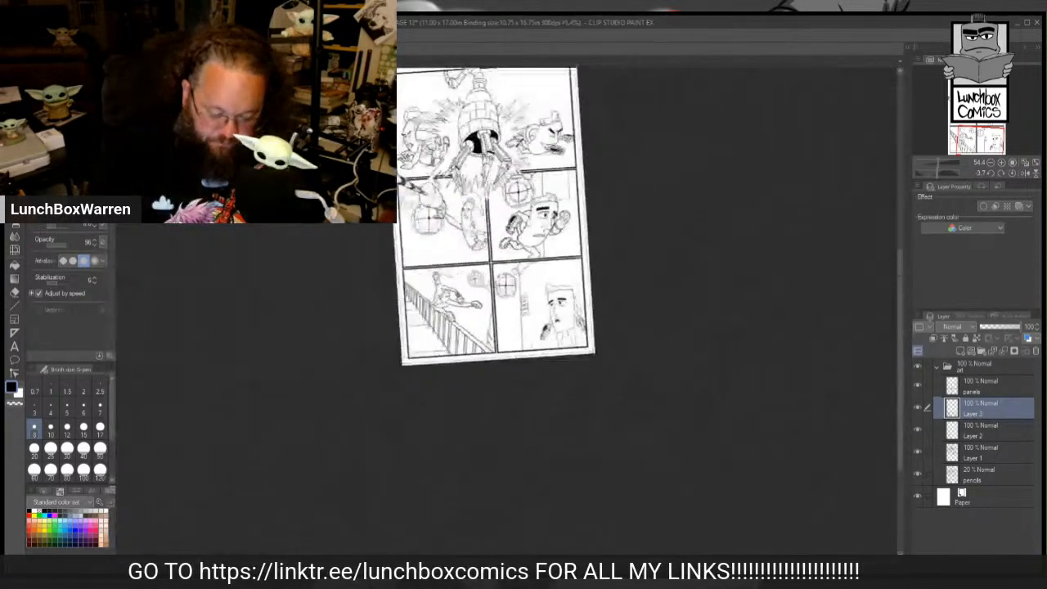
{"action": "scroll", "coordinate": [504, 328], "scroll_direction": "up", "scroll_amount": 5}
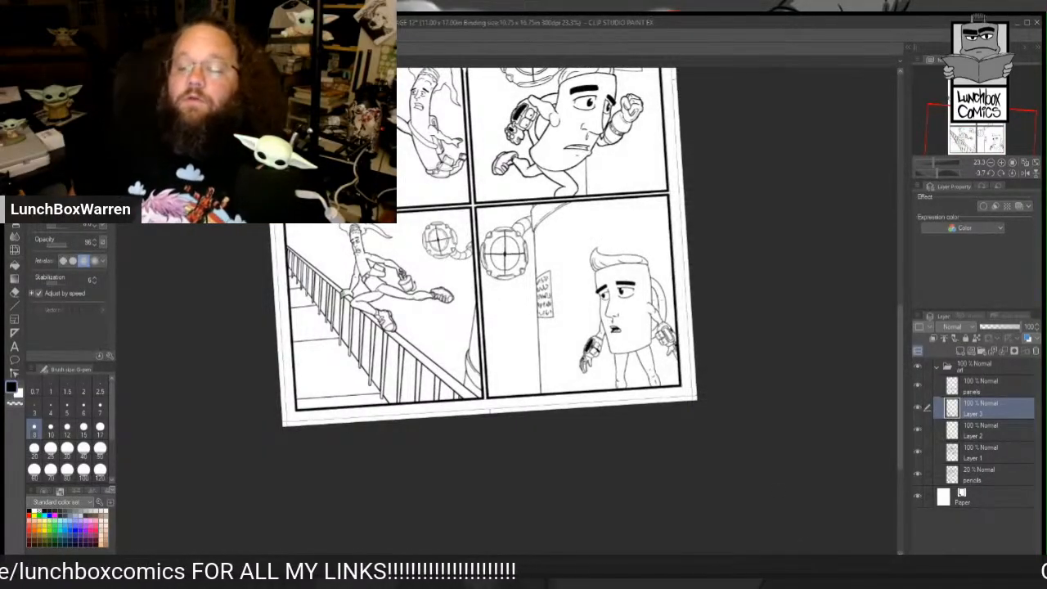
{"action": "scroll", "coordinate": [506, 311], "scroll_direction": "down", "scroll_amount": 3}
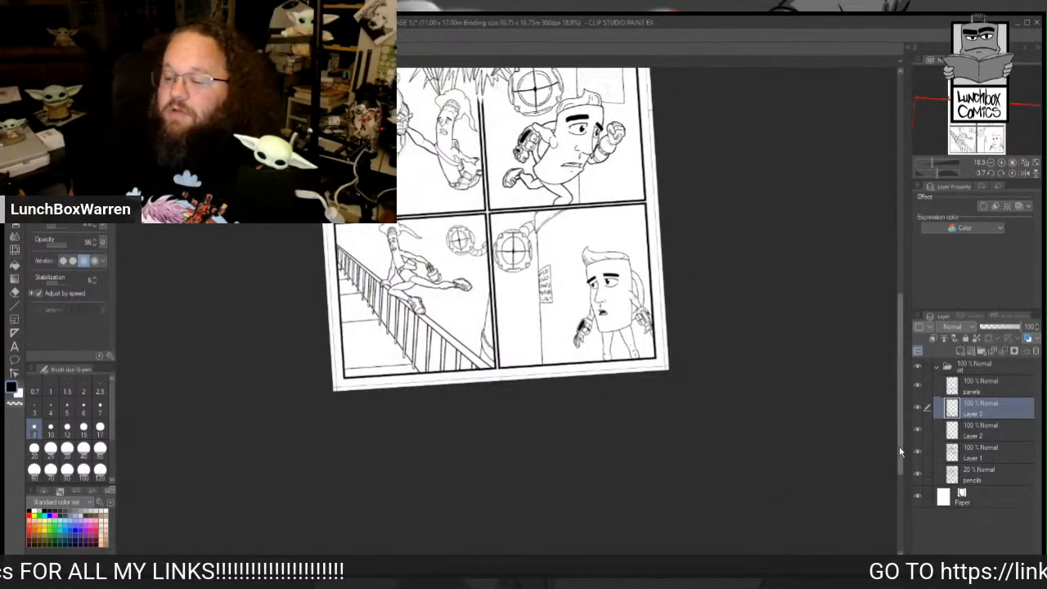
{"action": "left_click_drag", "start_coordinate": [899, 448], "coordinate": [891, 376]}
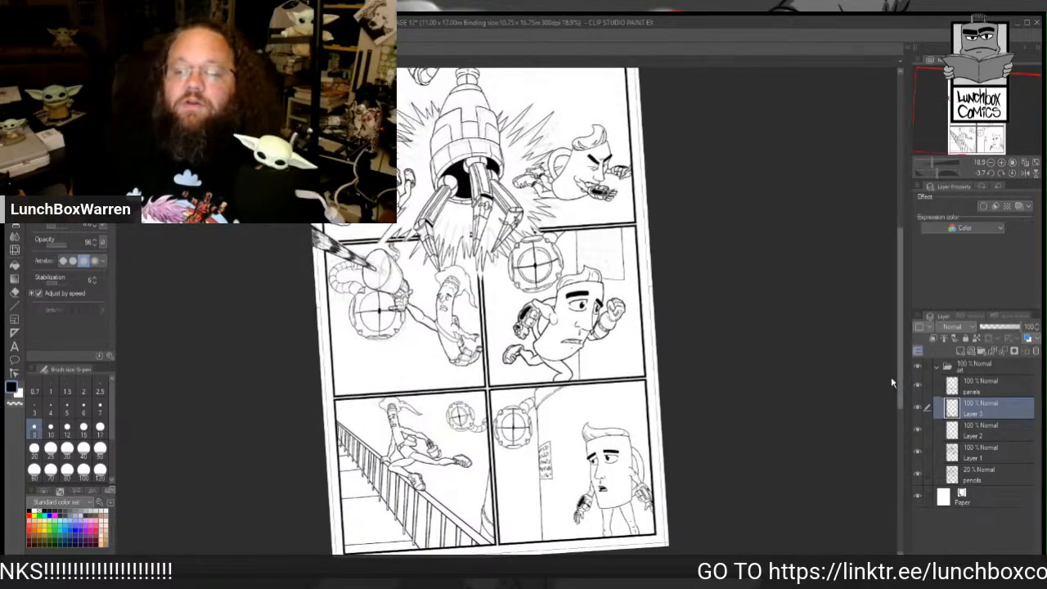
{"action": "scroll", "coordinate": [705, 242], "scroll_direction": "down", "scroll_amount": 1}
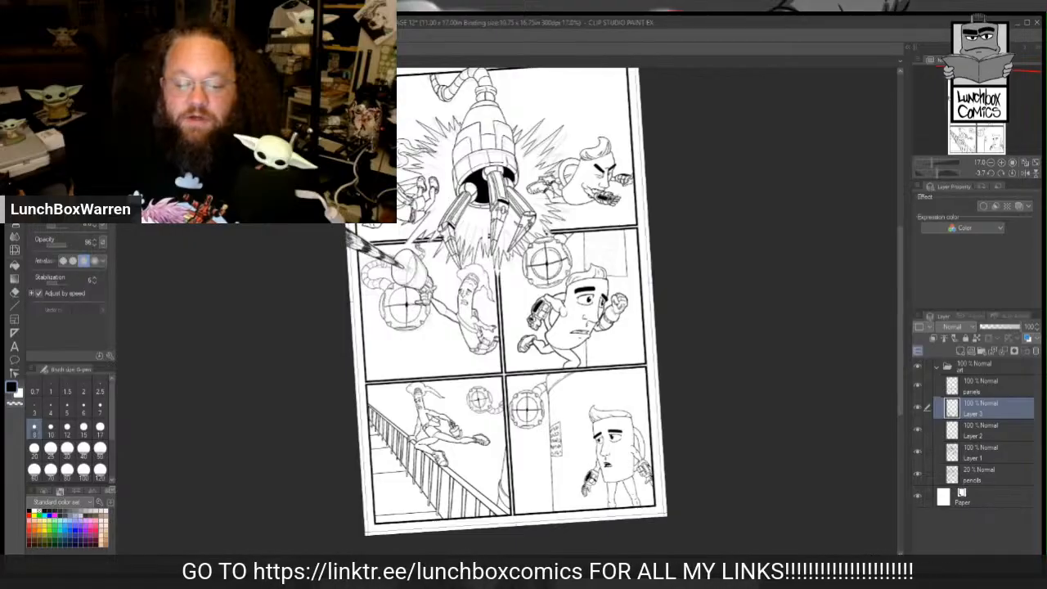
{"action": "left_click", "coordinate": [1011, 173]}
{"action": "scroll", "coordinate": [719, 358], "scroll_direction": "down", "scroll_amount": 1}
{"action": "scroll", "coordinate": [723, 360], "scroll_direction": "up", "scroll_amount": 1}
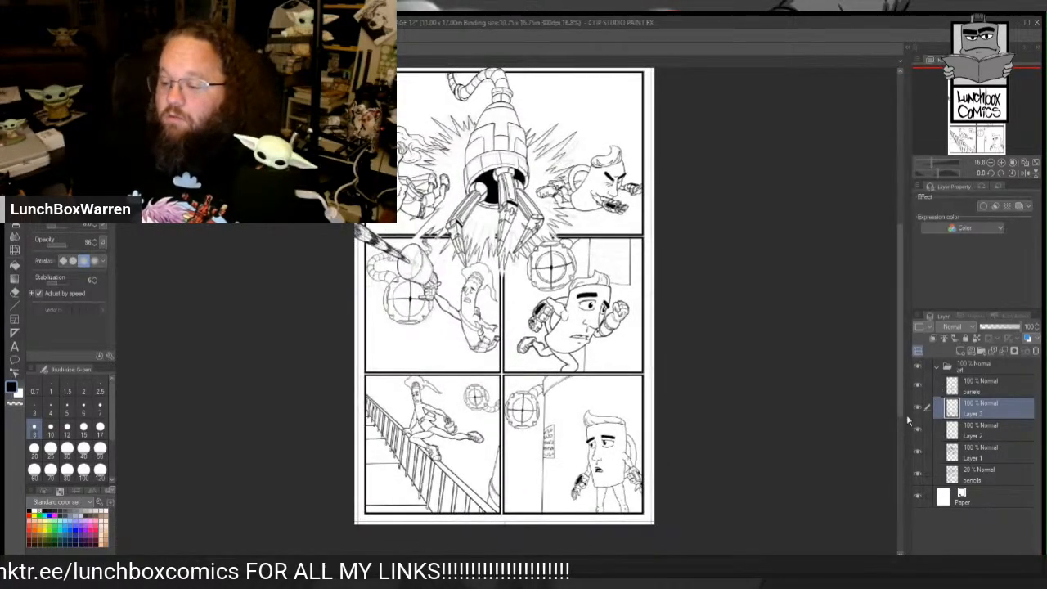
{"action": "left_click_drag", "start_coordinate": [898, 404], "coordinate": [898, 394]}
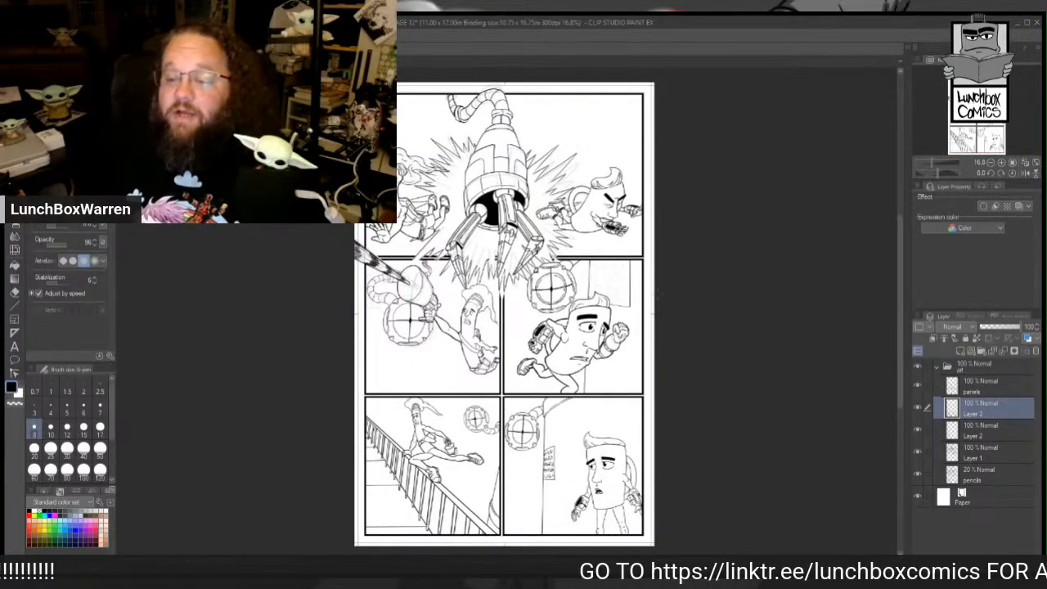
Step: Ink four rows of squiggly lettering on the wall sign behind the running character in the middle-right panel
{"action": "scroll", "coordinate": [640, 273], "scroll_direction": "up", "scroll_amount": 5}
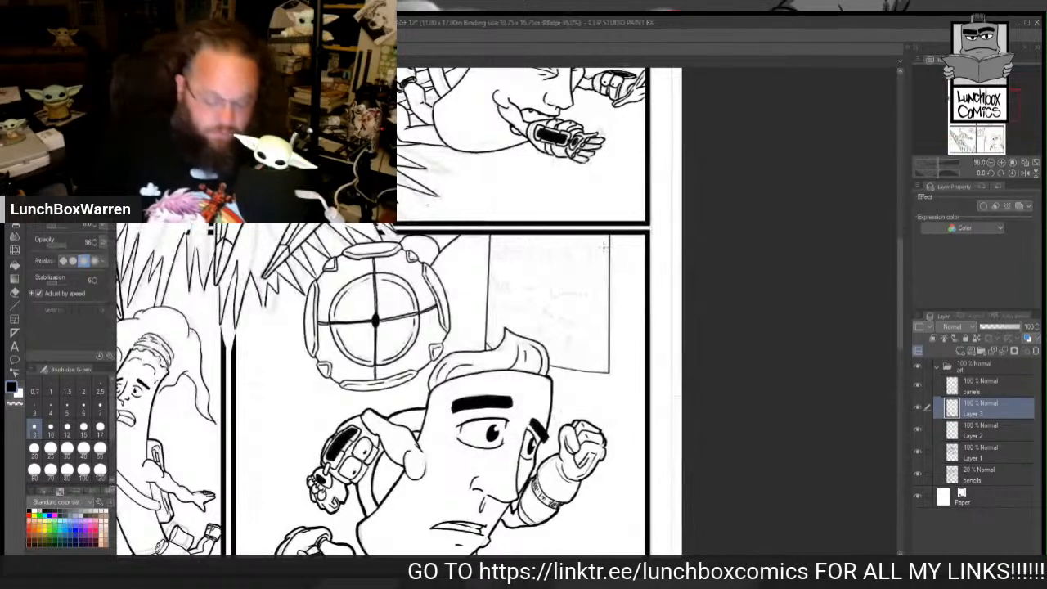
{"action": "mouse_move", "coordinate": [500, 246]}
{"action": "left_mouse_down"}
{"action": "mouse_move", "coordinate": [493, 252]}
{"action": "mouse_move", "coordinate": [505, 262]}
{"action": "mouse_move", "coordinate": [523, 255]}
{"action": "mouse_move", "coordinate": [533, 270]}
{"action": "mouse_move", "coordinate": [590, 268]}
{"action": "left_mouse_up"}
{"action": "mouse_move", "coordinate": [492, 277]}
{"action": "left_mouse_down"}
{"action": "mouse_move", "coordinate": [496, 287]}
{"action": "mouse_move", "coordinate": [531, 298]}
{"action": "left_mouse_up"}
{"action": "left_click_drag", "start_coordinate": [521, 279], "coordinate": [556, 298]}
{"action": "left_click_drag", "start_coordinate": [552, 281], "coordinate": [577, 294]}
{"action": "left_click_drag", "start_coordinate": [568, 290], "coordinate": [587, 298]}
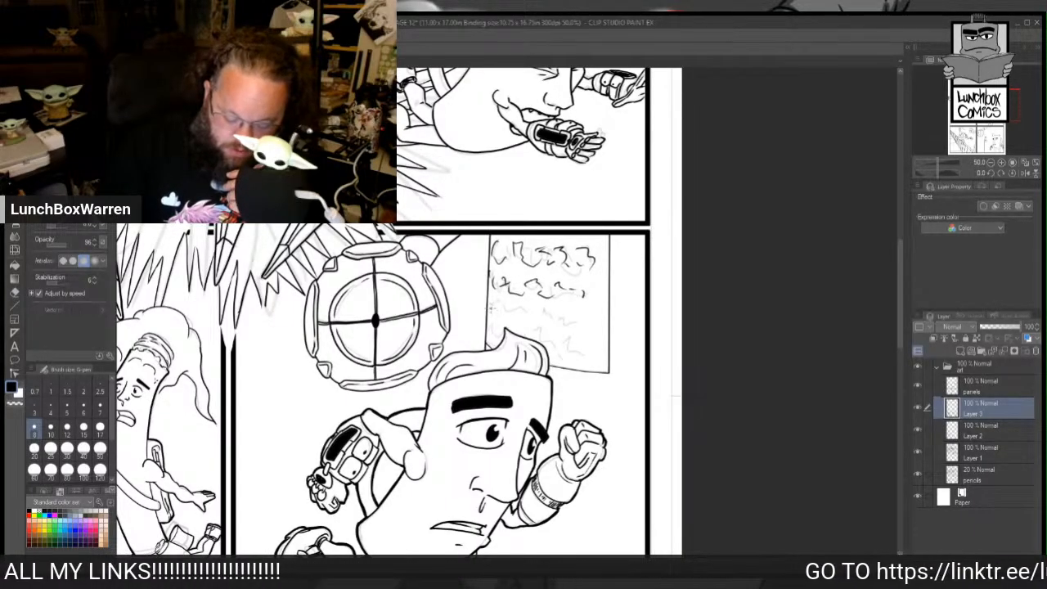
{"action": "mouse_move", "coordinate": [515, 316]}
{"action": "left_mouse_down"}
{"action": "mouse_move", "coordinate": [571, 307]}
{"action": "mouse_move", "coordinate": [523, 319]}
{"action": "mouse_move", "coordinate": [579, 327]}
{"action": "left_mouse_up"}
{"action": "mouse_move", "coordinate": [491, 337]}
{"action": "left_mouse_down"}
{"action": "mouse_move", "coordinate": [562, 342]}
{"action": "mouse_move", "coordinate": [587, 356]}
{"action": "left_mouse_up"}
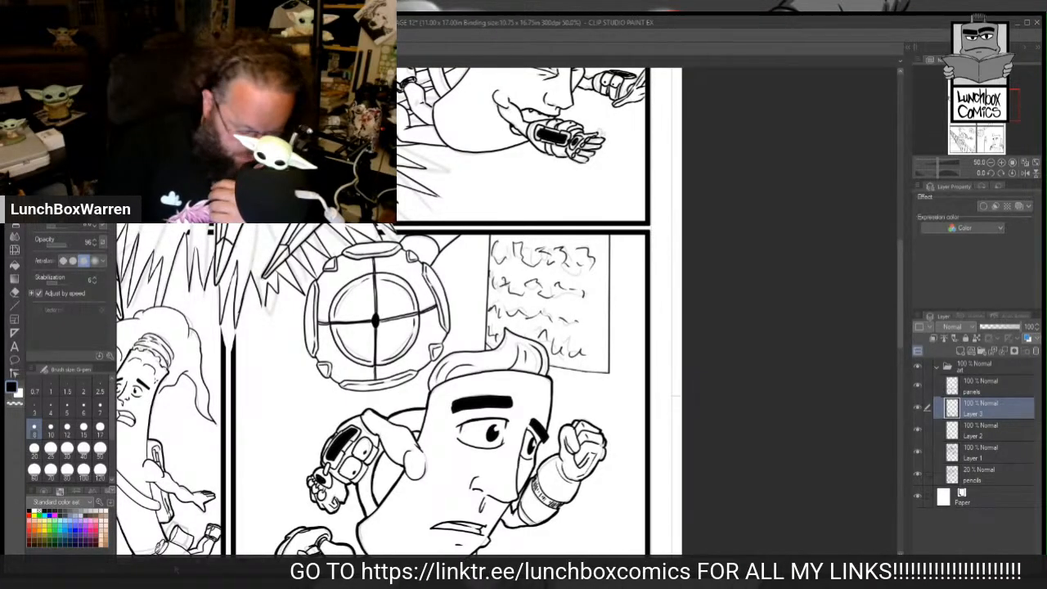
Step: Hide the pencils layer and merge Layer 3 and Layer 2 down into Layer 1
{"action": "left_click_drag", "start_coordinate": [938, 163], "coordinate": [927, 162]}
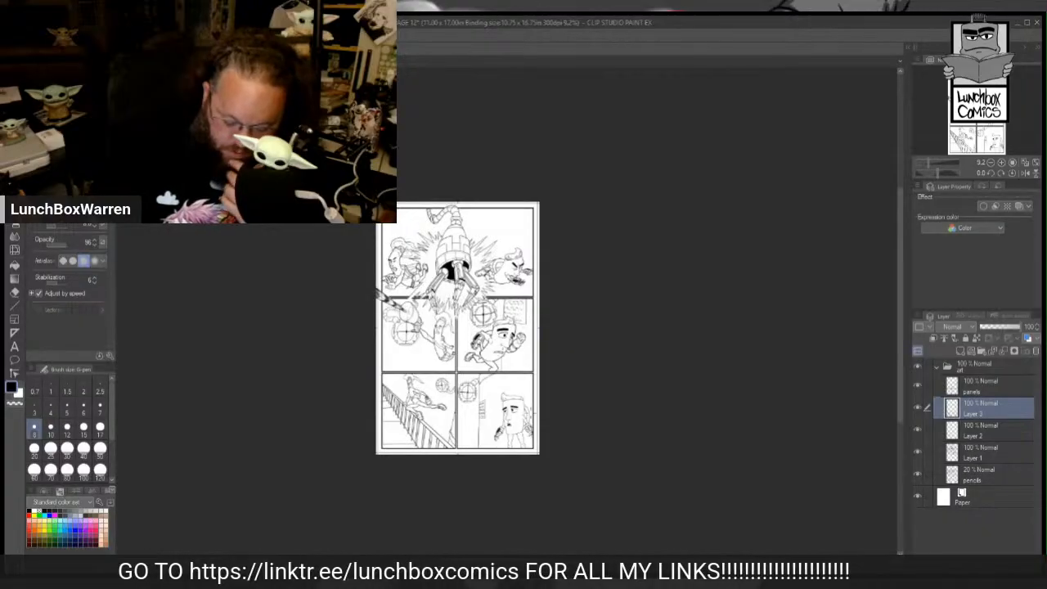
{"action": "scroll", "coordinate": [898, 390], "scroll_direction": "up", "scroll_amount": 1}
{"action": "left_click_drag", "start_coordinate": [902, 388], "coordinate": [900, 391]}
{"action": "left_click_drag", "start_coordinate": [927, 162], "coordinate": [931, 163]}
{"action": "scroll", "coordinate": [901, 341], "scroll_direction": "down", "scroll_amount": 2}
{"action": "left_click_drag", "start_coordinate": [681, 565], "coordinate": [632, 566]}
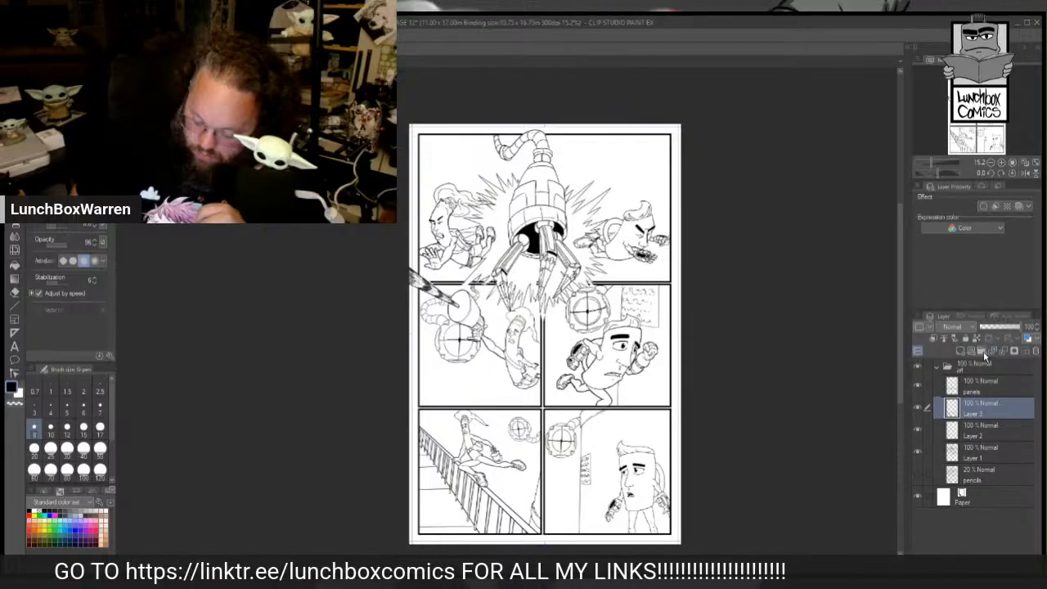
{"action": "left_click", "coordinate": [1005, 352]}
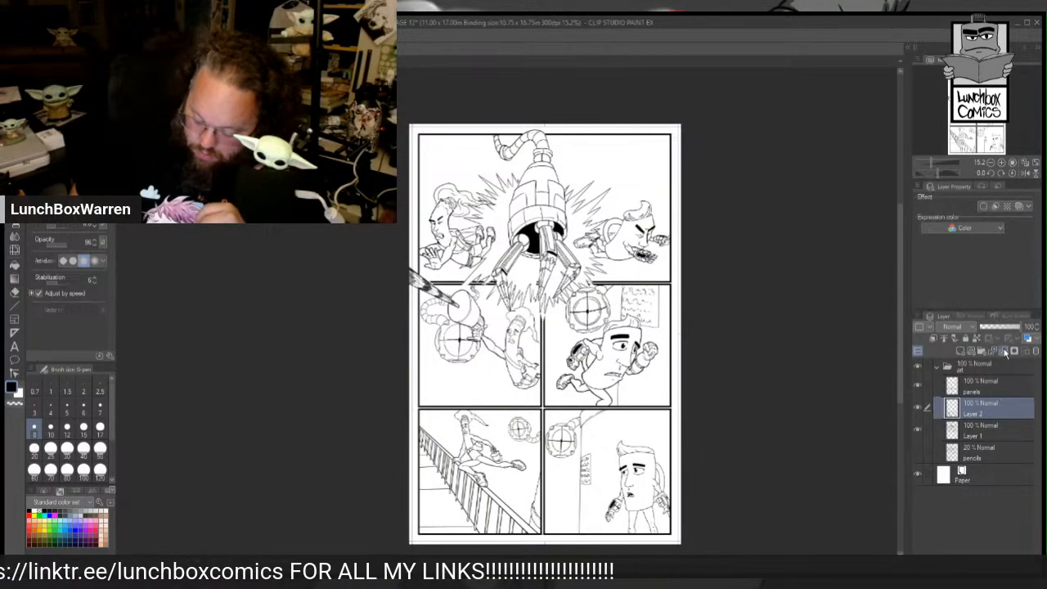
{"action": "left_click", "coordinate": [1006, 352]}
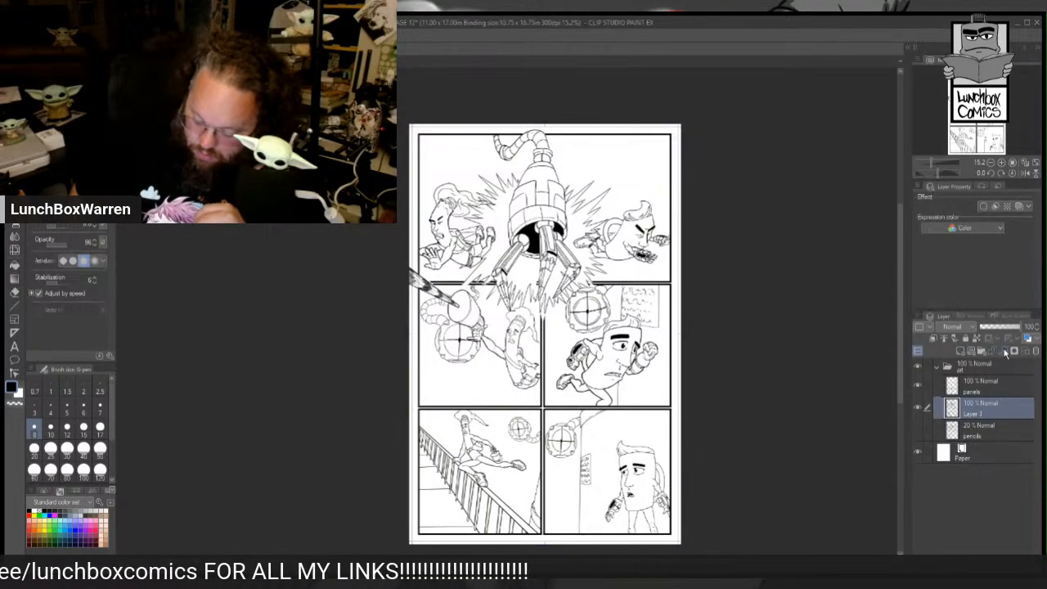
Step: Toggle the merged layer's visibility to check the combined line art, and rename the layer inks
{"action": "left_click", "coordinate": [917, 408]}
{"action": "left_click", "coordinate": [917, 408]}
{"action": "left_click", "coordinate": [917, 408]}
{"action": "left_click", "coordinate": [917, 408]}
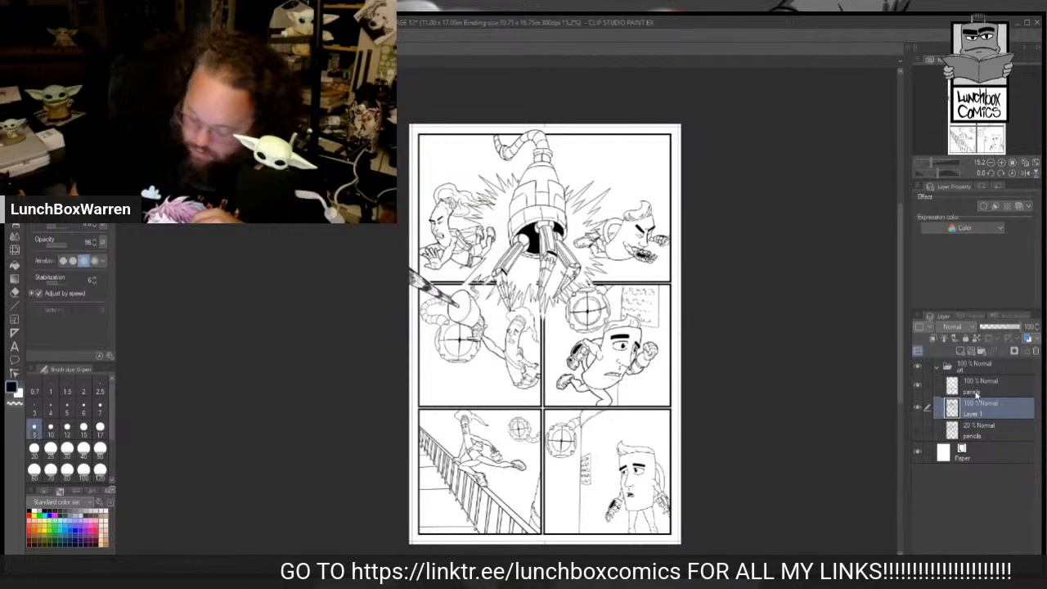
{"action": "type", "text": "inks"}
{"action": "key", "text": "Return"}
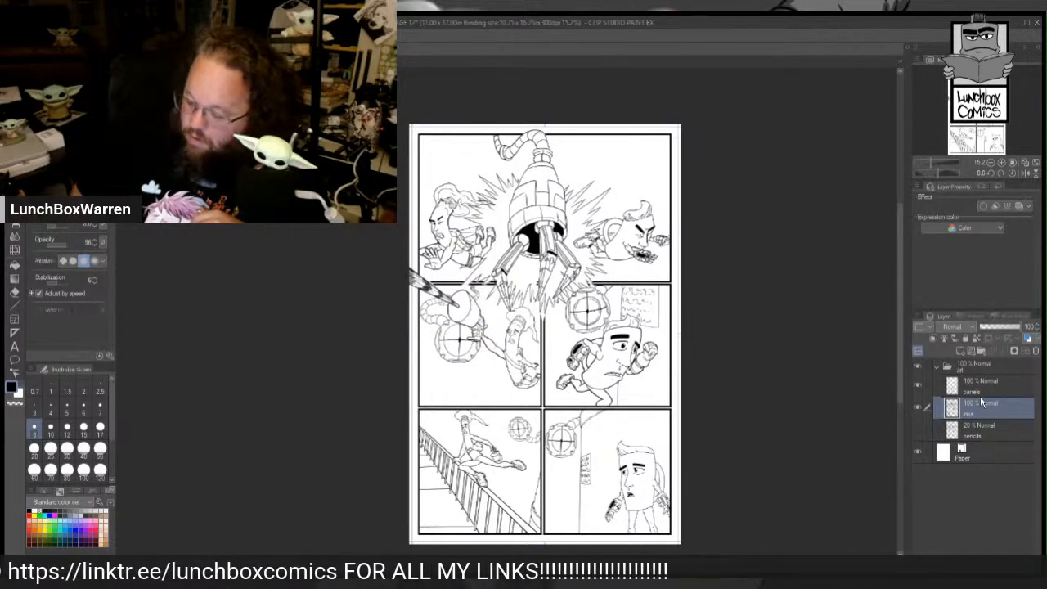
Step: Hide the inks layer and lower the panels layer's opacity to 20%
{"action": "left_click", "coordinate": [975, 385]}
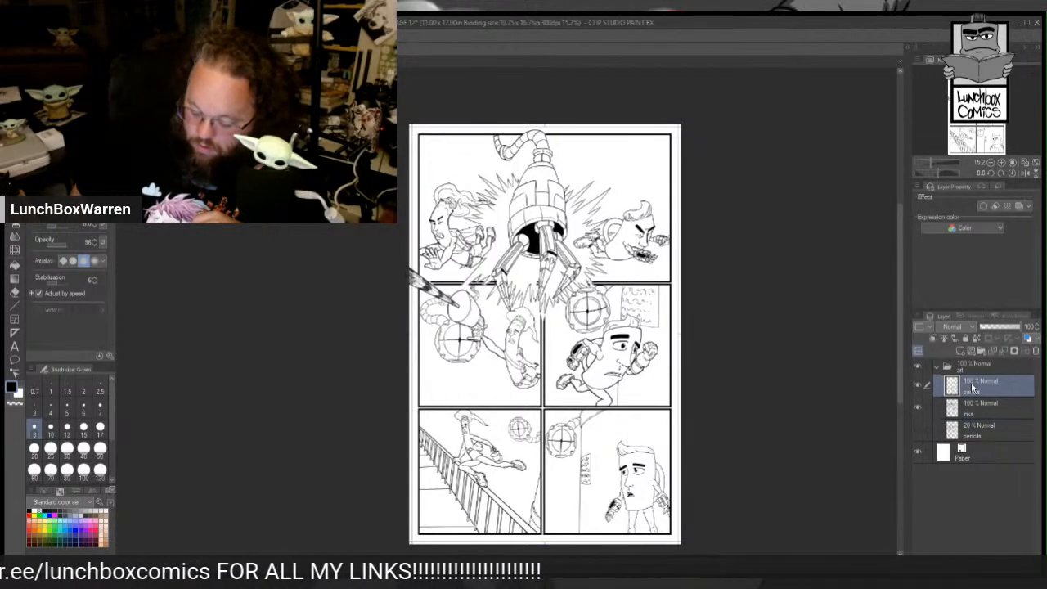
{"action": "left_click", "coordinate": [917, 407]}
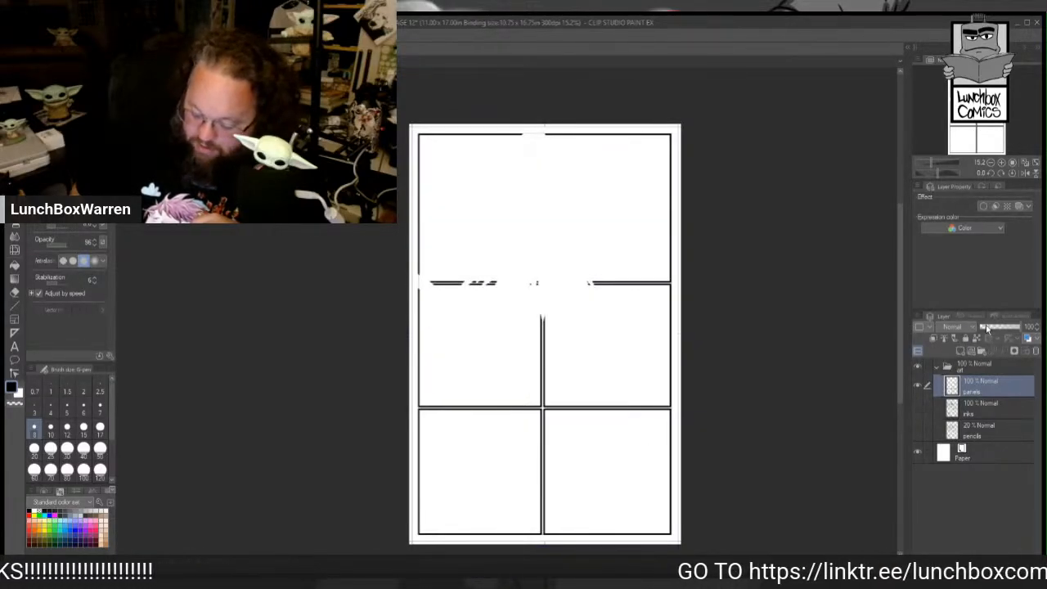
{"action": "left_click", "coordinate": [984, 326]}
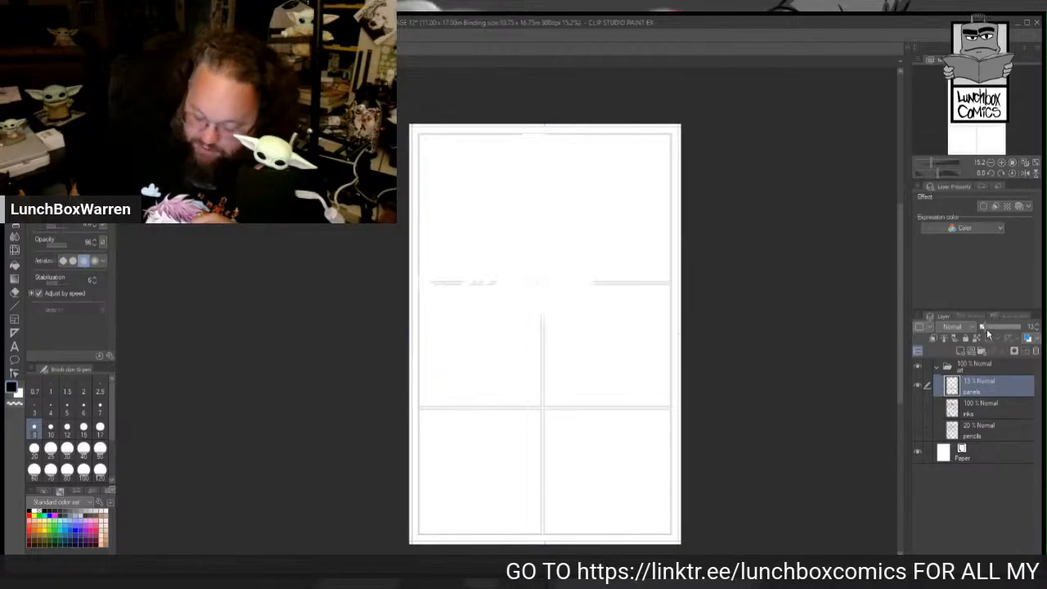
{"action": "left_click", "coordinate": [1038, 326]}
{"action": "left_click", "coordinate": [1038, 326]}
{"action": "left_click", "coordinate": [1039, 325]}
{"action": "left_click", "coordinate": [1038, 325]}
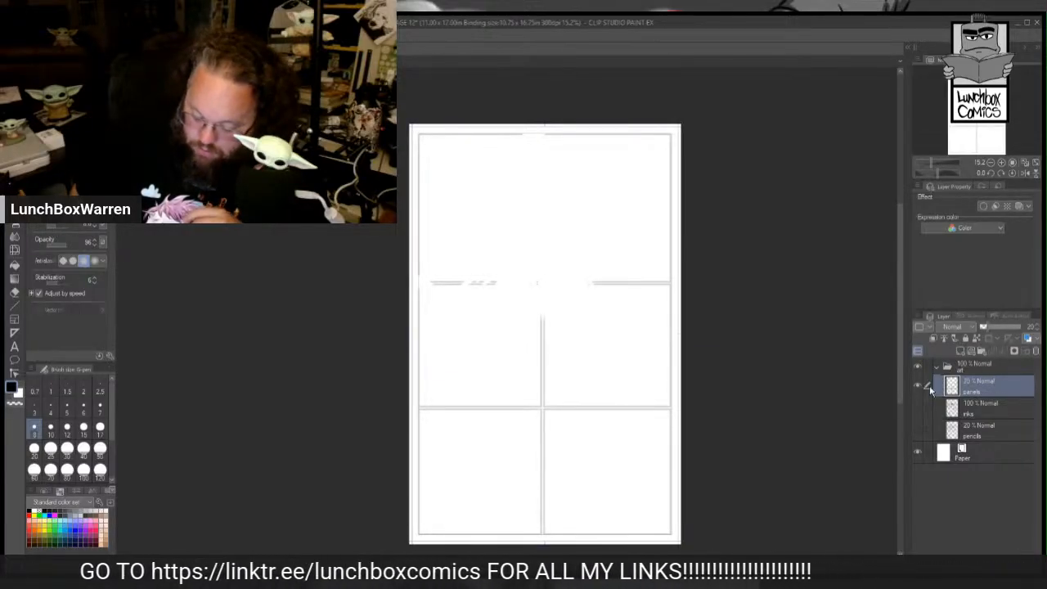
Step: Add a new layer above the panels layer and trace the wide top panel's border with the Polyline tool at brush size 20
{"action": "left_click", "coordinate": [961, 353]}
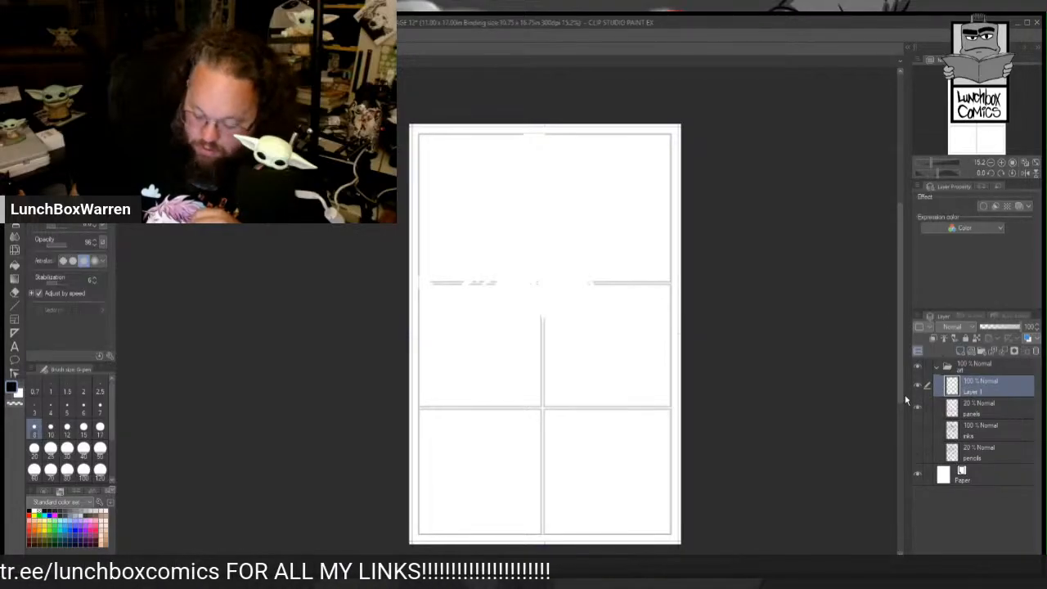
{"action": "left_click_drag", "start_coordinate": [901, 391], "coordinate": [900, 347]}
{"action": "scroll", "coordinate": [566, 314], "scroll_direction": "up", "scroll_amount": 4}
{"action": "scroll", "coordinate": [343, 314], "scroll_direction": "up", "scroll_amount": 3}
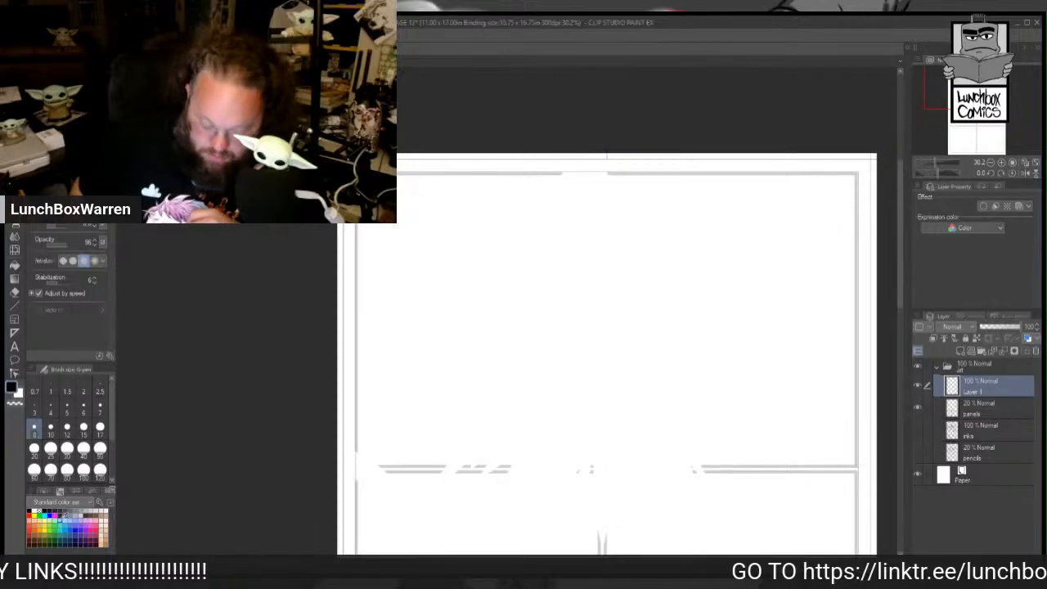
{"action": "left_click_drag", "start_coordinate": [475, 565], "coordinate": [514, 564]}
{"action": "scroll", "coordinate": [708, 424], "scroll_direction": "up", "scroll_amount": 1}
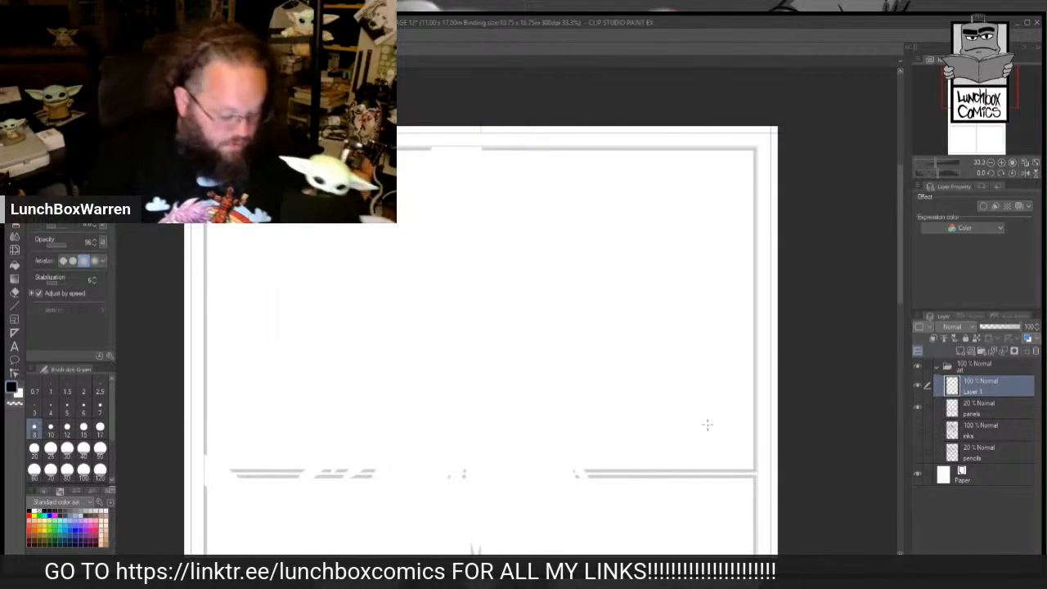
{"action": "key", "text": "u"}
{"action": "left_click", "coordinate": [69, 114]}
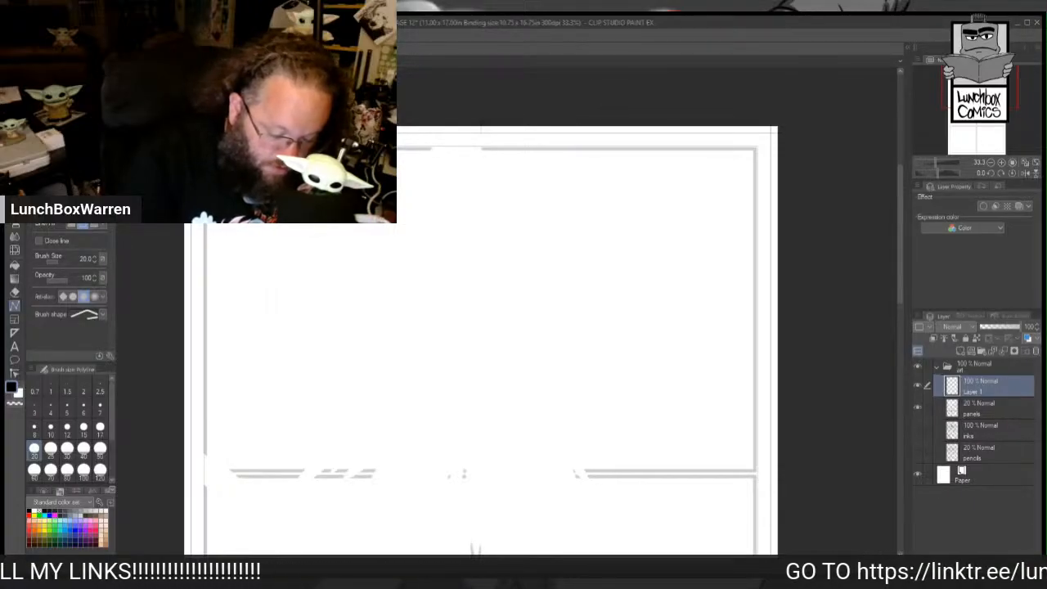
{"action": "left_click", "coordinate": [205, 148]}
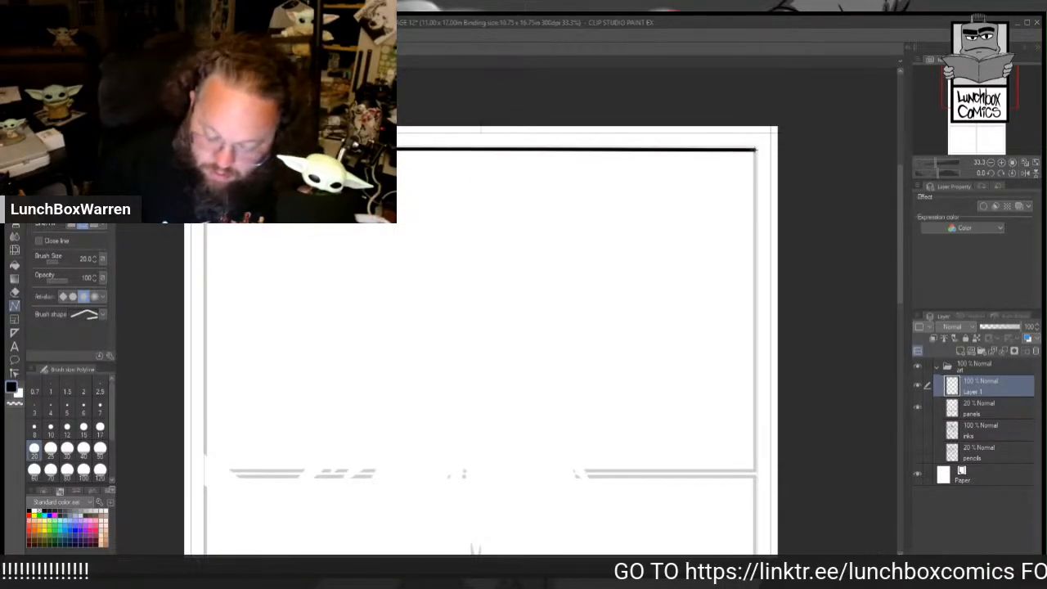
{"action": "left_click", "coordinate": [756, 148]}
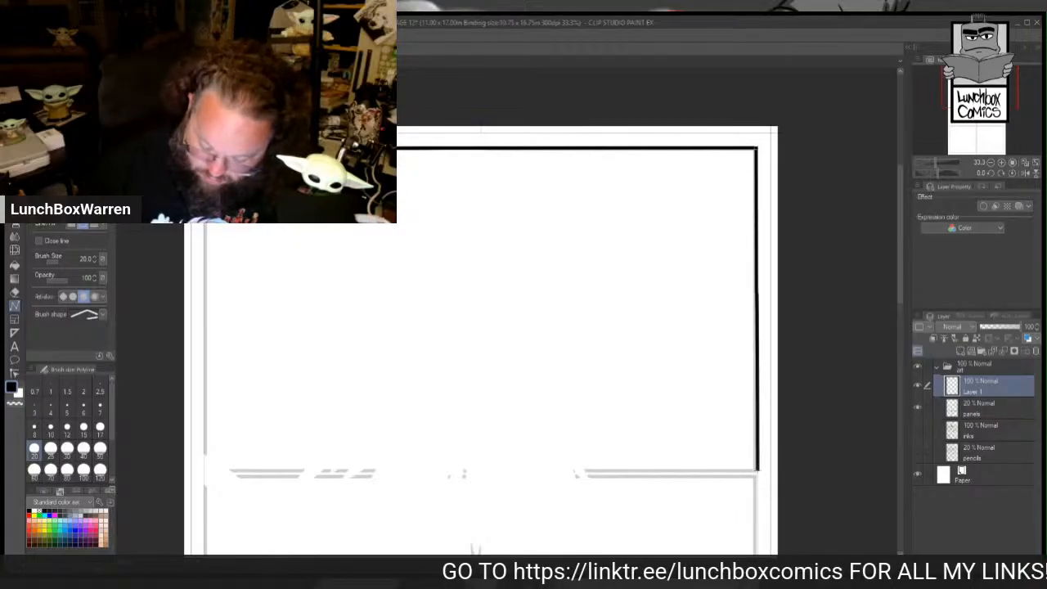
{"action": "left_click", "coordinate": [755, 471]}
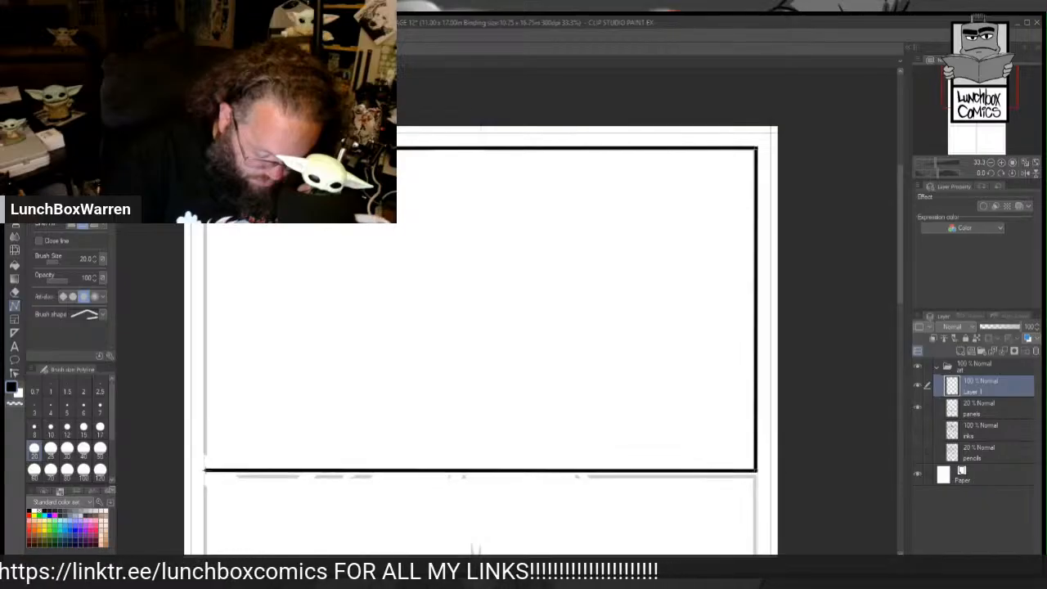
{"action": "left_click", "coordinate": [206, 469]}
{"action": "left_click", "coordinate": [206, 148]}
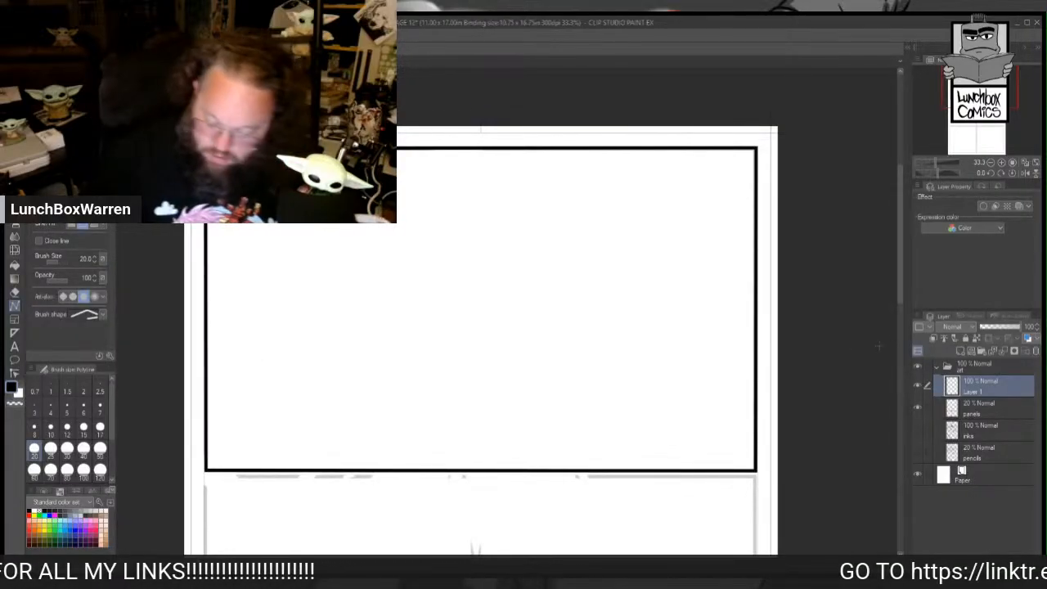
Step: Trace the full rectangular border of the middle-left panel with a black polyline over the faded guide
{"action": "left_click_drag", "start_coordinate": [899, 295], "coordinate": [898, 370]}
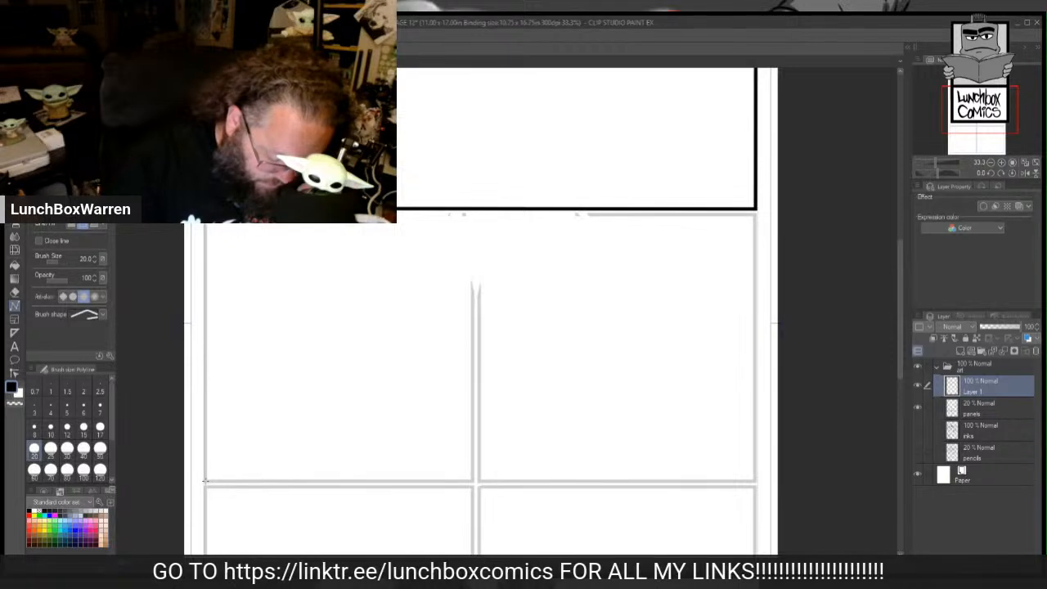
{"action": "mouse_move", "coordinate": [205, 481]}
{"action": "left_mouse_down"}
{"action": "mouse_move", "coordinate": [408, 466]}
{"action": "mouse_move", "coordinate": [472, 481]}
{"action": "mouse_move", "coordinate": [470, 214]}
{"action": "left_mouse_up"}
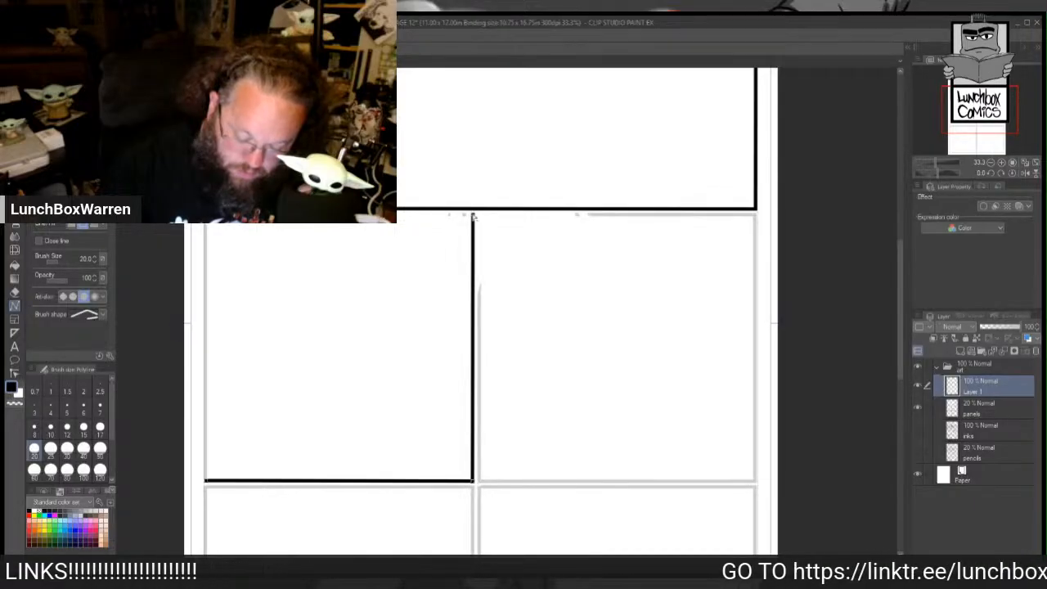
{"action": "left_click", "coordinate": [471, 215]}
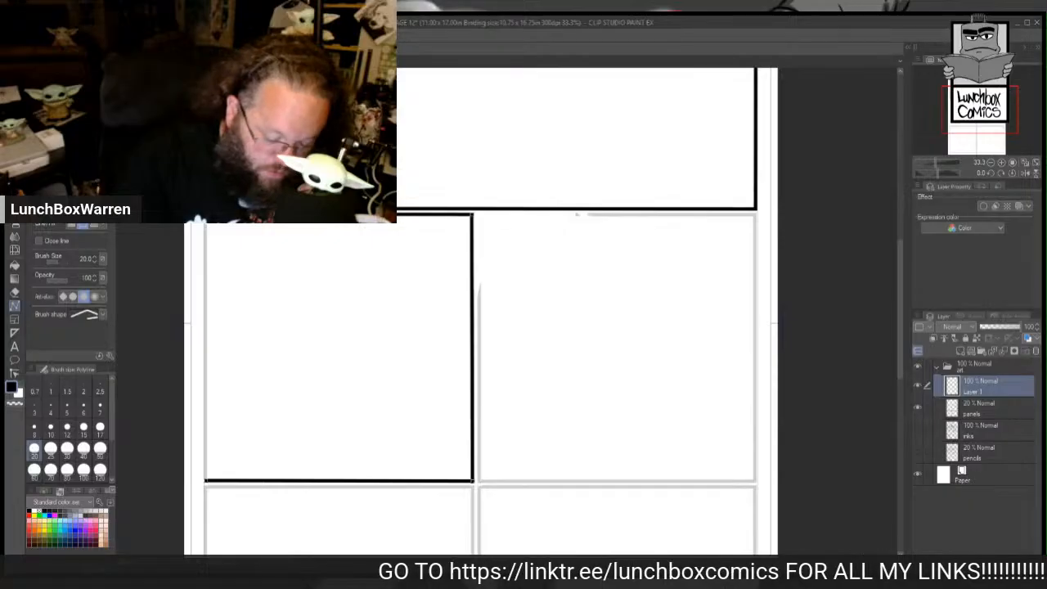
{"action": "left_click", "coordinate": [205, 215]}
{"action": "left_click", "coordinate": [205, 481]}
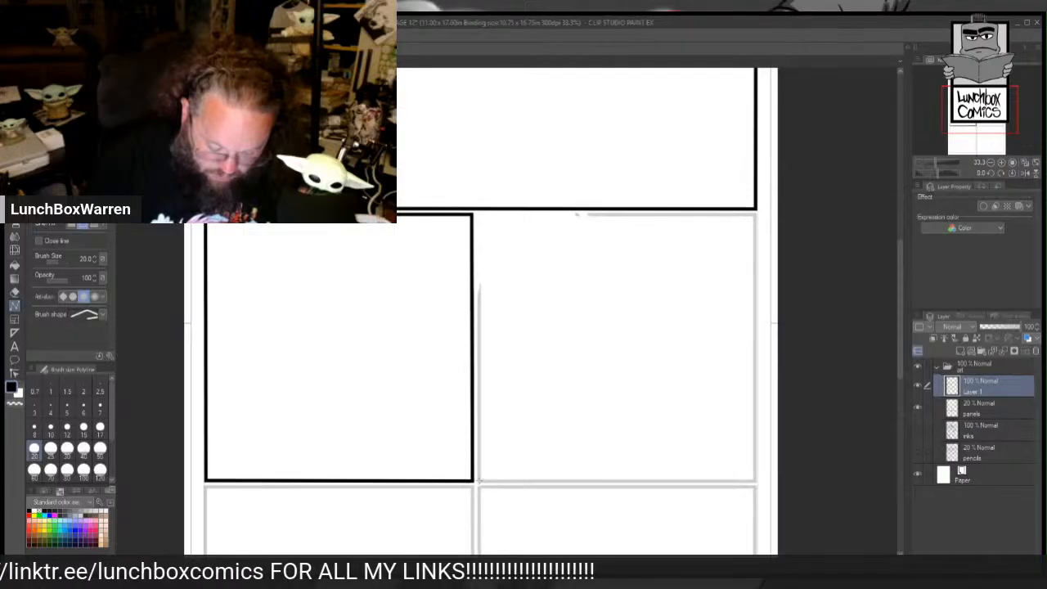
Step: Trace the middle-right panel's border as a closed black polyline along the faded guide
{"action": "left_click", "coordinate": [479, 480]}
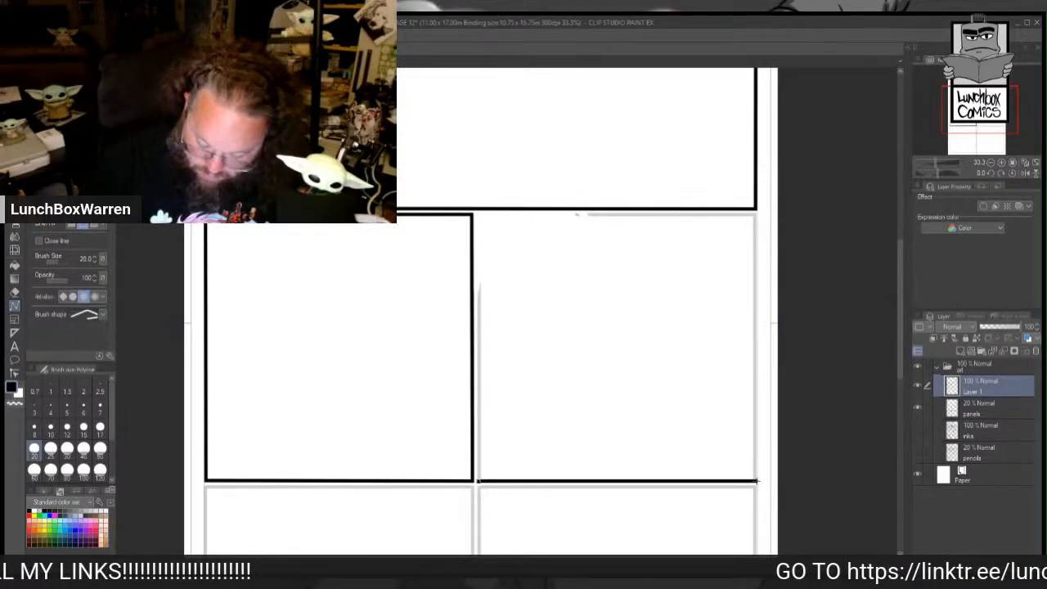
{"action": "left_click", "coordinate": [756, 481]}
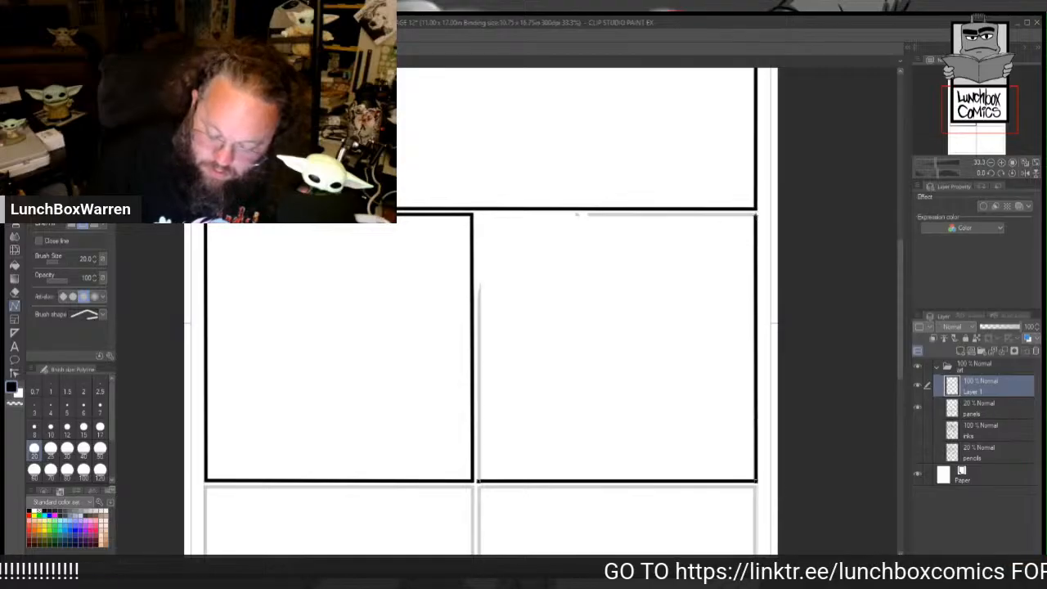
{"action": "left_click", "coordinate": [756, 212]}
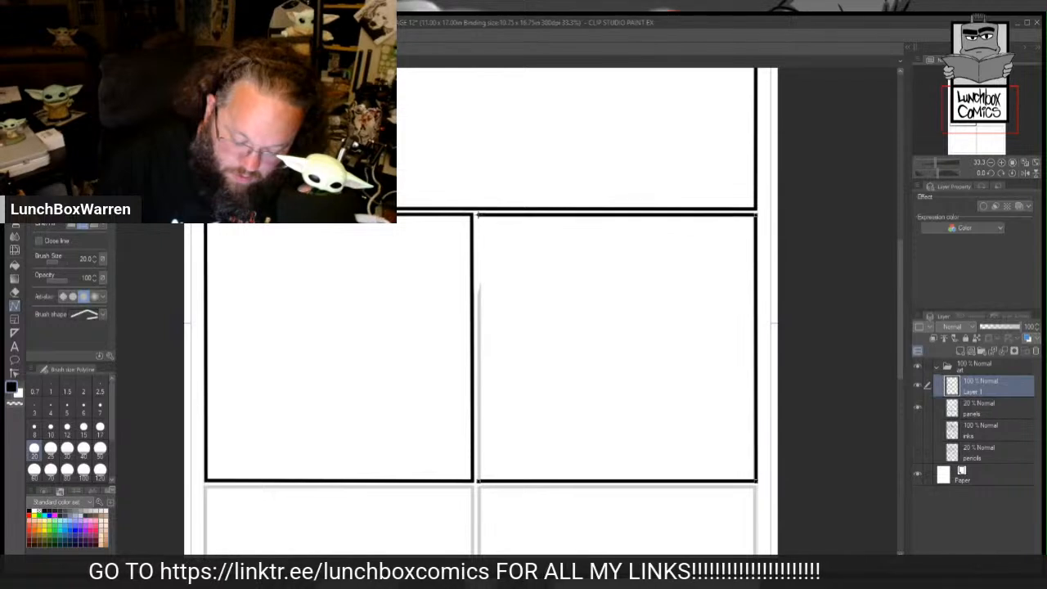
{"action": "left_click", "coordinate": [479, 215]}
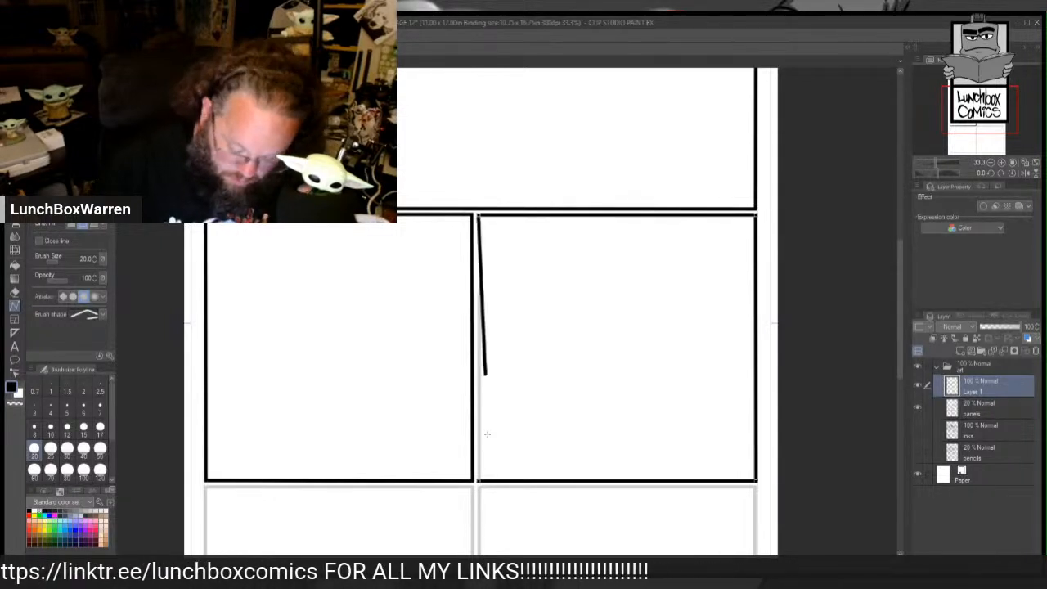
{"action": "double_click", "coordinate": [478, 481]}
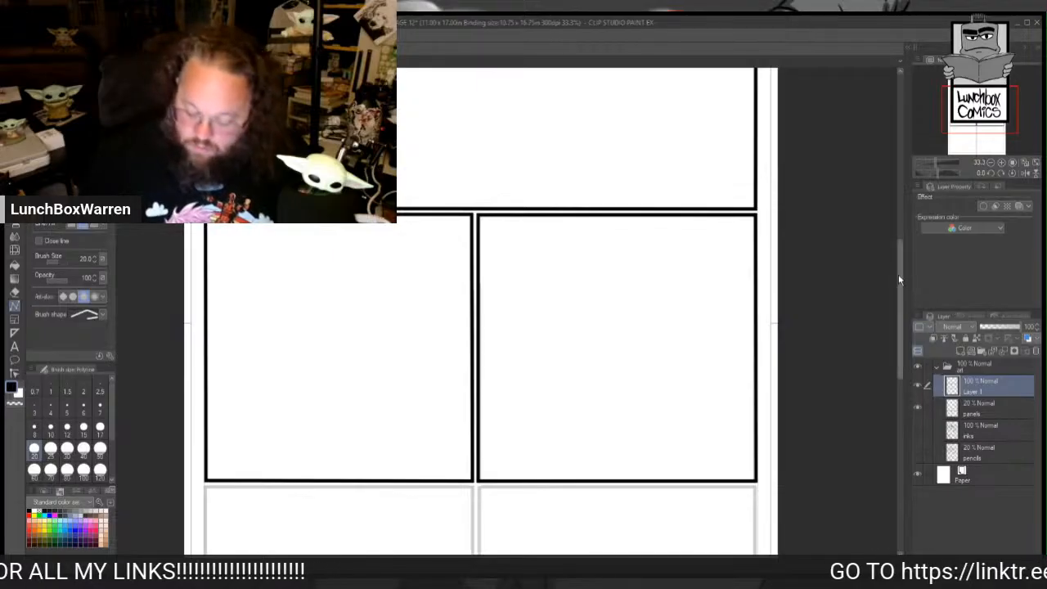
Step: Trace the borders of the two bottom-row panels with black polylines over the faded guides
{"action": "left_click_drag", "start_coordinate": [901, 280], "coordinate": [913, 352]}
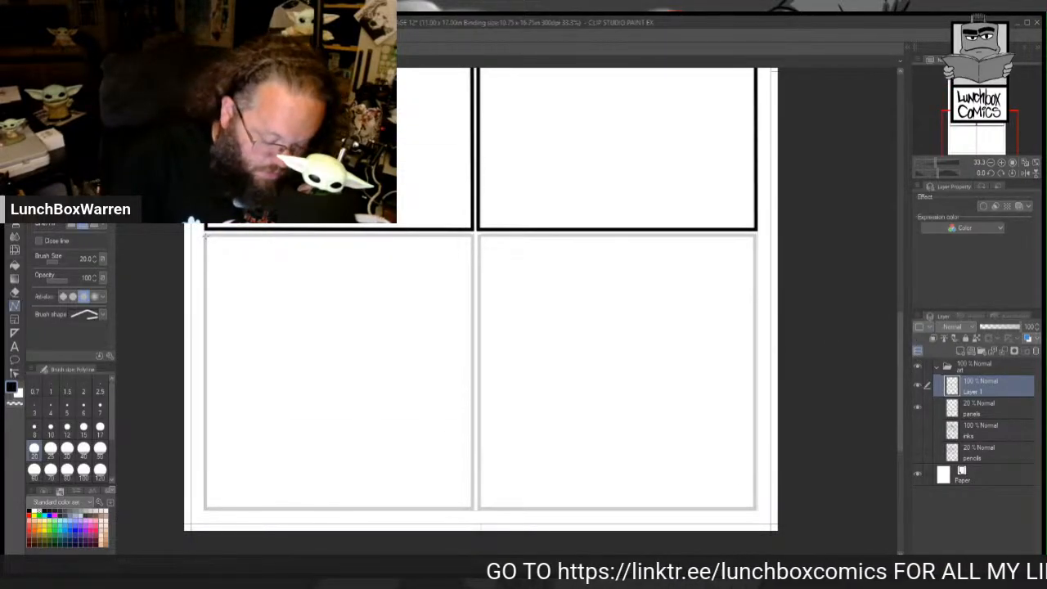
{"action": "mouse_move", "coordinate": [288, 260]}
{"action": "left_mouse_down"}
{"action": "mouse_move", "coordinate": [473, 235]}
{"action": "mouse_move", "coordinate": [473, 509]}
{"action": "mouse_move", "coordinate": [372, 501]}
{"action": "left_mouse_up"}
{"action": "left_click_drag", "start_coordinate": [472, 508], "coordinate": [472, 508]}
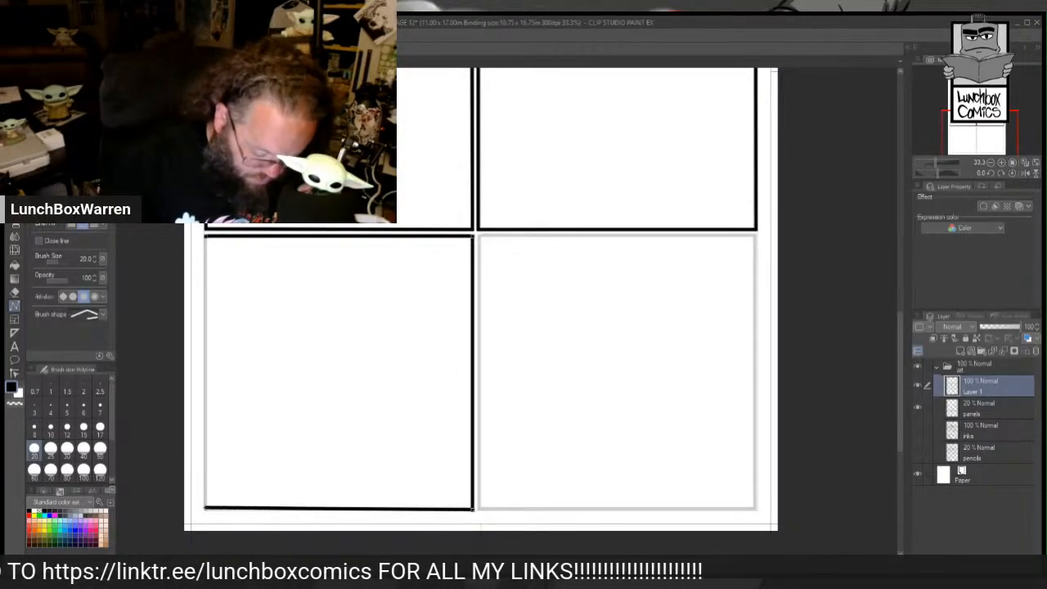
{"action": "left_click_drag", "start_coordinate": [206, 507], "coordinate": [207, 237]}
{"action": "left_click", "coordinate": [206, 236]}
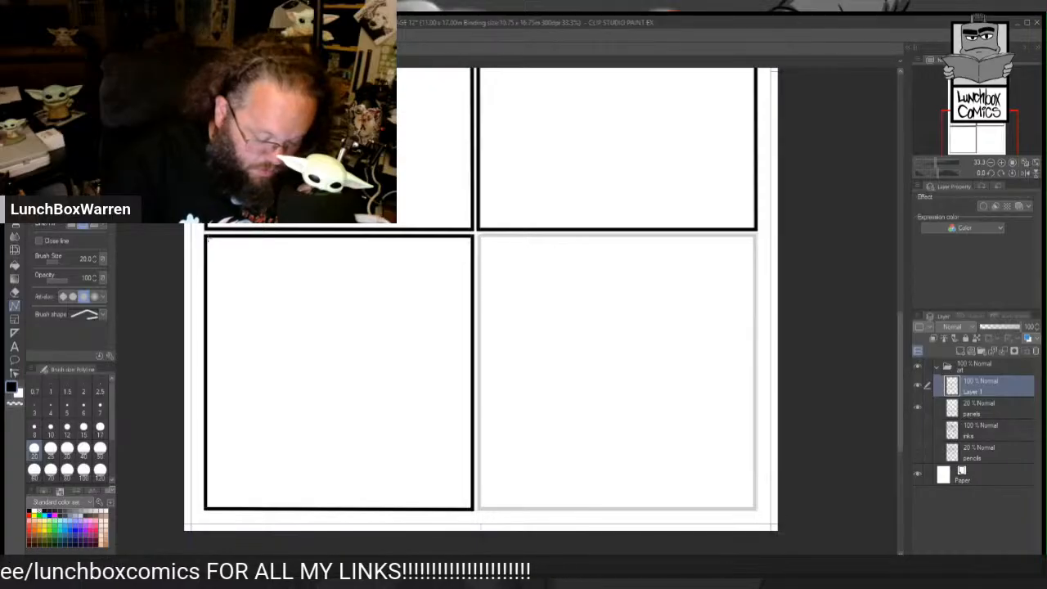
{"action": "mouse_move", "coordinate": [478, 236]}
{"action": "left_mouse_down"}
{"action": "mouse_move", "coordinate": [758, 236]}
{"action": "mouse_move", "coordinate": [754, 507]}
{"action": "mouse_move", "coordinate": [467, 504]}
{"action": "mouse_move", "coordinate": [478, 508]}
{"action": "mouse_move", "coordinate": [480, 235]}
{"action": "left_mouse_up"}
{"action": "left_click", "coordinate": [481, 237]}
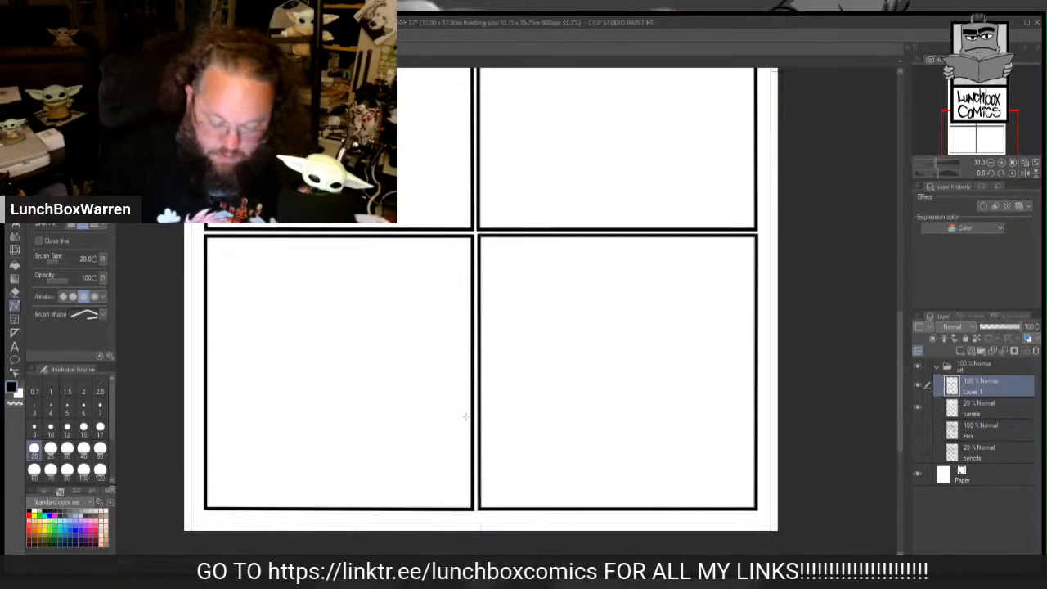
Step: Delete the old faded panels layer and make the inks layer visible again
{"action": "left_click", "coordinate": [978, 408]}
{"action": "left_click", "coordinate": [1035, 351]}
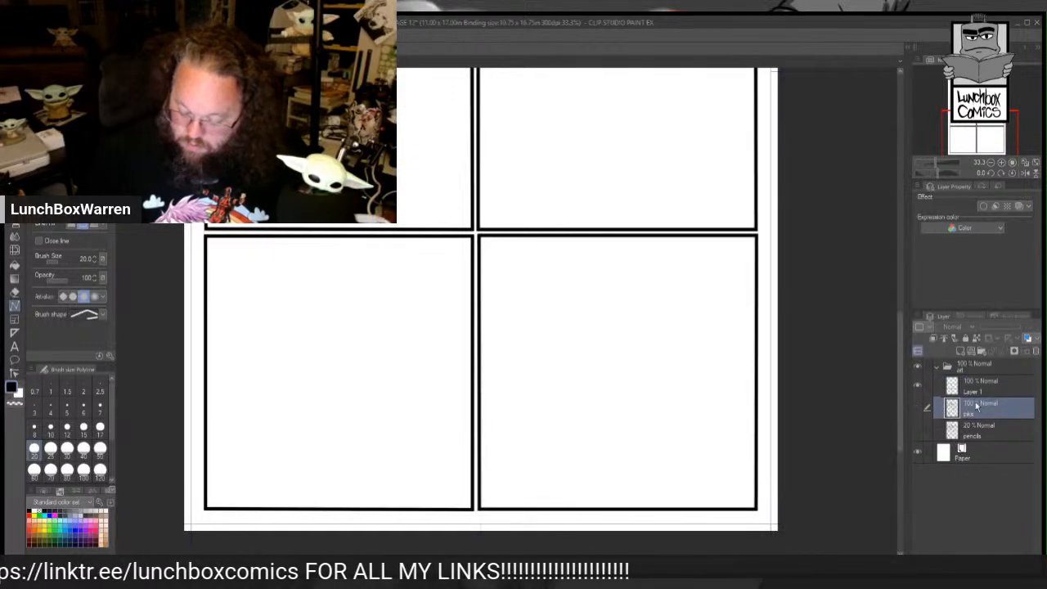
{"action": "left_click", "coordinate": [915, 407]}
Step: Lower the opacity of the new panel border layer to 30% over the inked art
{"action": "scroll", "coordinate": [898, 365], "scroll_direction": "up", "scroll_amount": 5}
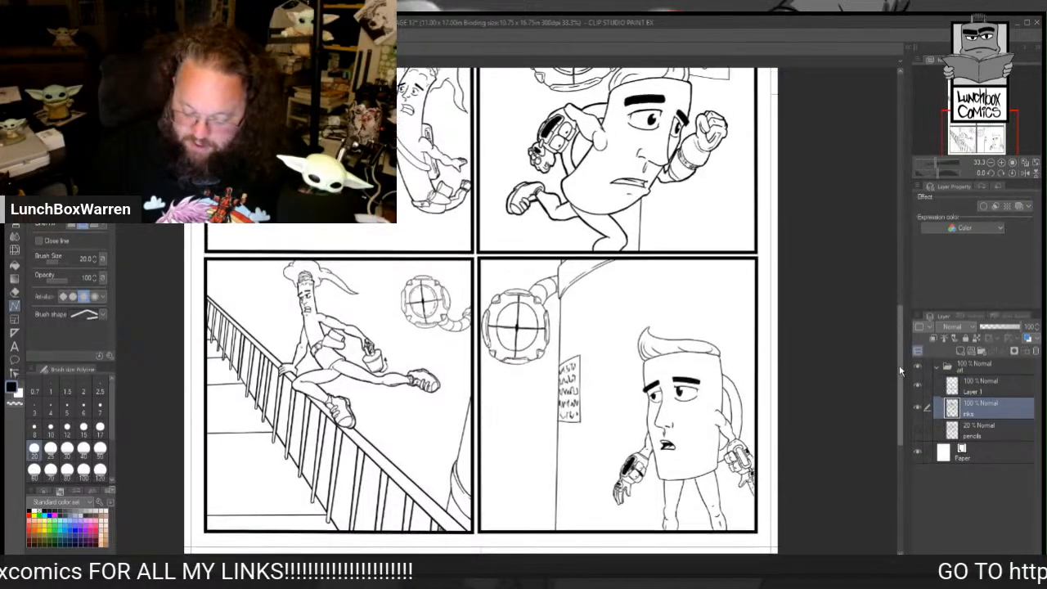
{"action": "left_click", "coordinate": [978, 386]}
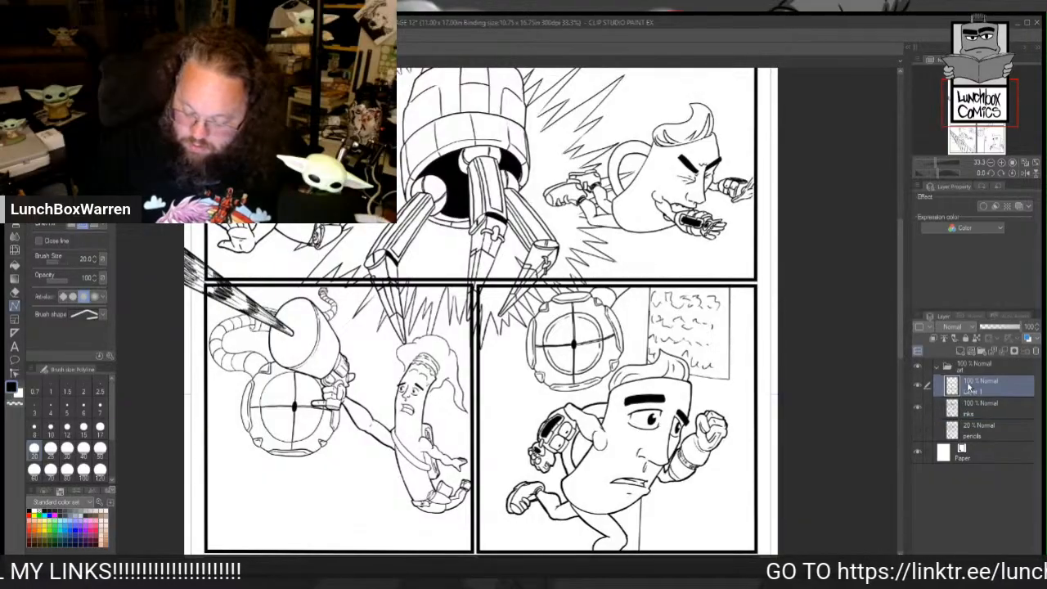
{"action": "left_click", "coordinate": [993, 326]}
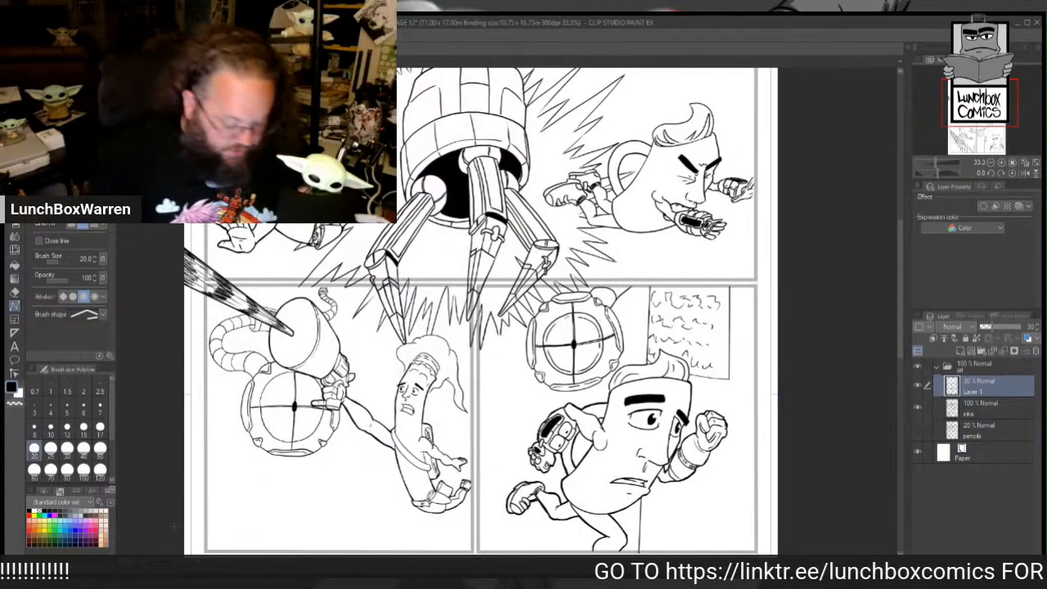
Step: Erase the faded panel borders where they cross the claws and burst lines around the middle gutters, using a size 20 hard eraser
{"action": "left_click_drag", "start_coordinate": [935, 163], "coordinate": [939, 163]}
{"action": "key", "text": "e"}
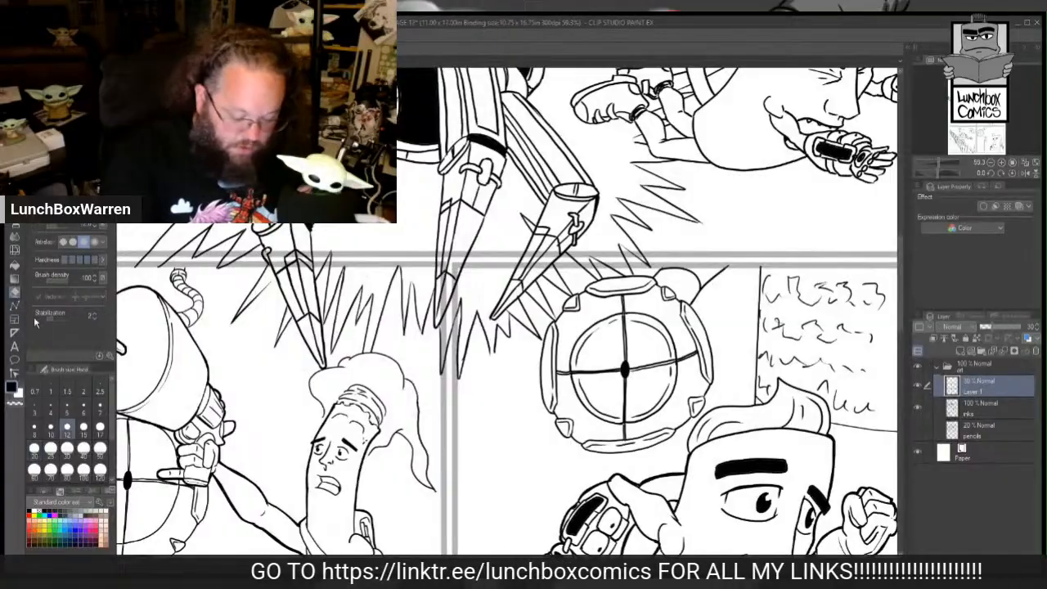
{"action": "left_click", "coordinate": [35, 448]}
{"action": "mouse_move", "coordinate": [438, 372]}
{"action": "left_mouse_down"}
{"action": "mouse_move", "coordinate": [458, 270]}
{"action": "mouse_move", "coordinate": [448, 282]}
{"action": "mouse_move", "coordinate": [442, 252]}
{"action": "left_mouse_up"}
{"action": "mouse_move", "coordinate": [522, 263]}
{"action": "left_mouse_down"}
{"action": "mouse_move", "coordinate": [556, 242]}
{"action": "mouse_move", "coordinate": [546, 264]}
{"action": "mouse_move", "coordinate": [513, 260]}
{"action": "mouse_move", "coordinate": [464, 290]}
{"action": "mouse_move", "coordinate": [476, 250]}
{"action": "mouse_move", "coordinate": [403, 256]}
{"action": "mouse_move", "coordinate": [386, 262]}
{"action": "mouse_move", "coordinate": [380, 281]}
{"action": "mouse_move", "coordinate": [374, 260]}
{"action": "mouse_move", "coordinate": [339, 261]}
{"action": "mouse_move", "coordinate": [323, 245]}
{"action": "mouse_move", "coordinate": [300, 269]}
{"action": "mouse_move", "coordinate": [273, 268]}
{"action": "left_mouse_up"}
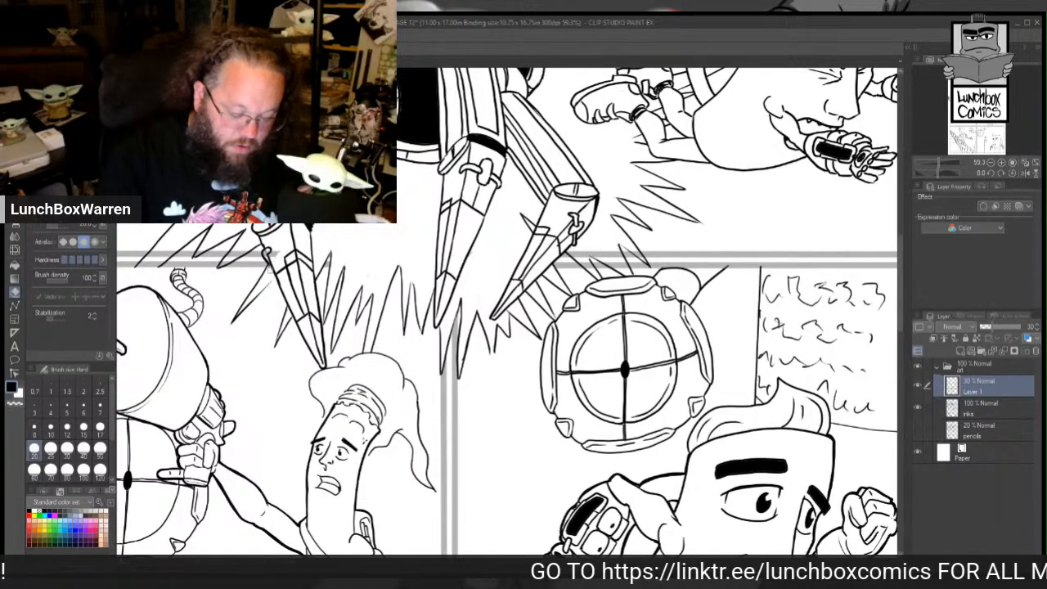
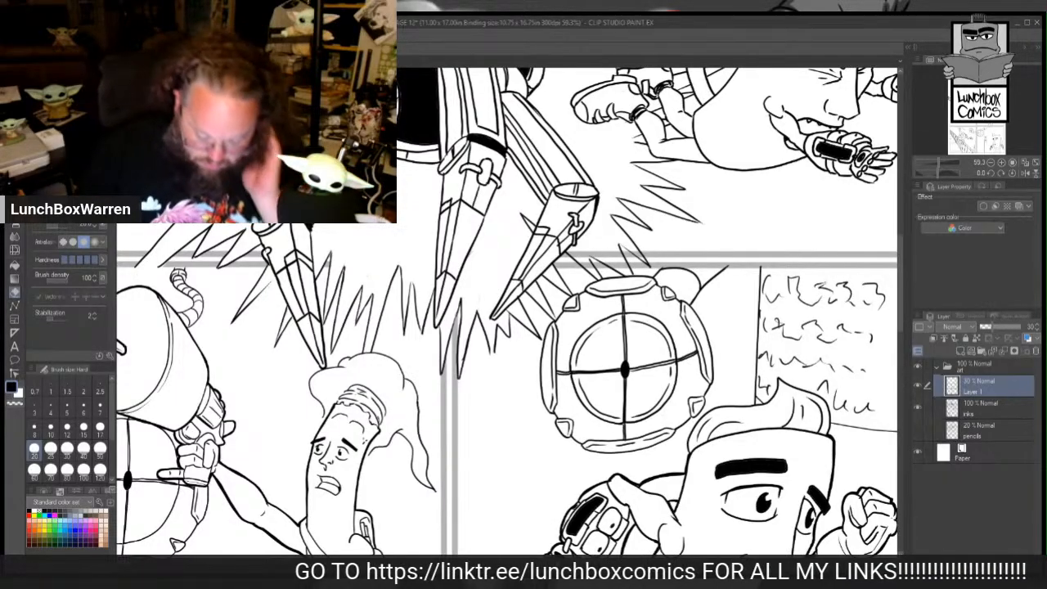
Step: Erase the border lines that cross the striped spike at the page's left edge on the panel border layer
{"action": "left_click_drag", "start_coordinate": [545, 557], "coordinate": [621, 552]}
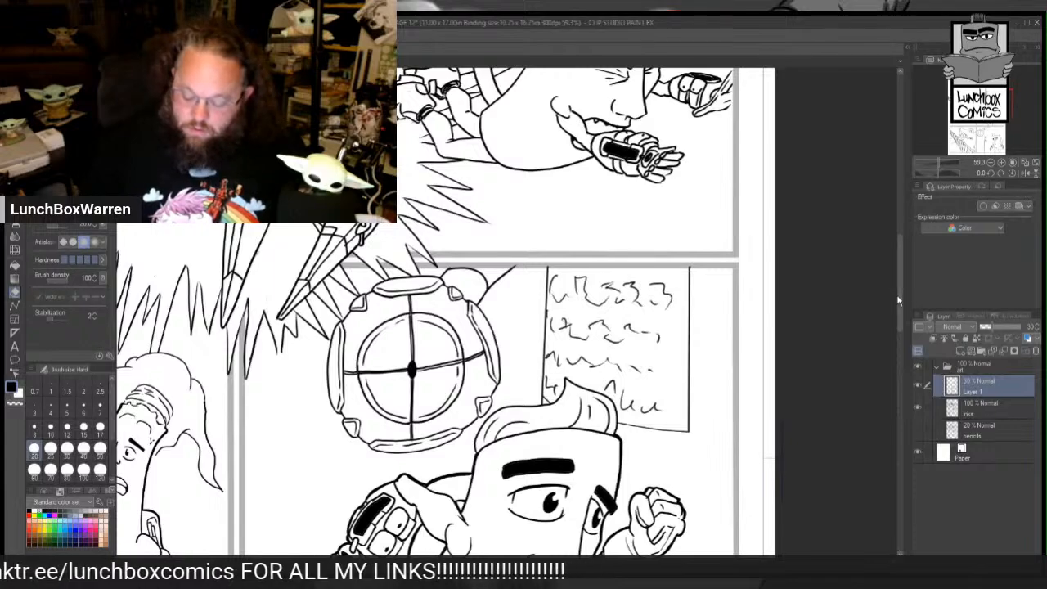
{"action": "left_click_drag", "start_coordinate": [899, 296], "coordinate": [888, 204]}
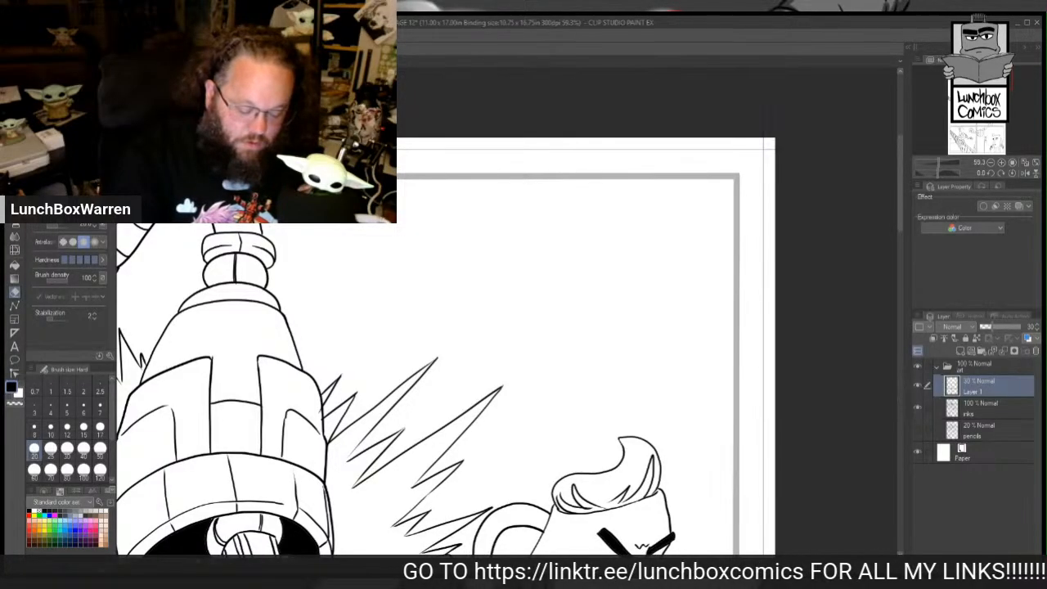
{"action": "mouse_move", "coordinate": [597, 559]}
{"action": "left_mouse_down"}
{"action": "mouse_move", "coordinate": [445, 558]}
{"action": "mouse_move", "coordinate": [530, 559]}
{"action": "left_mouse_up"}
{"action": "left_click_drag", "start_coordinate": [901, 227], "coordinate": [908, 289]}
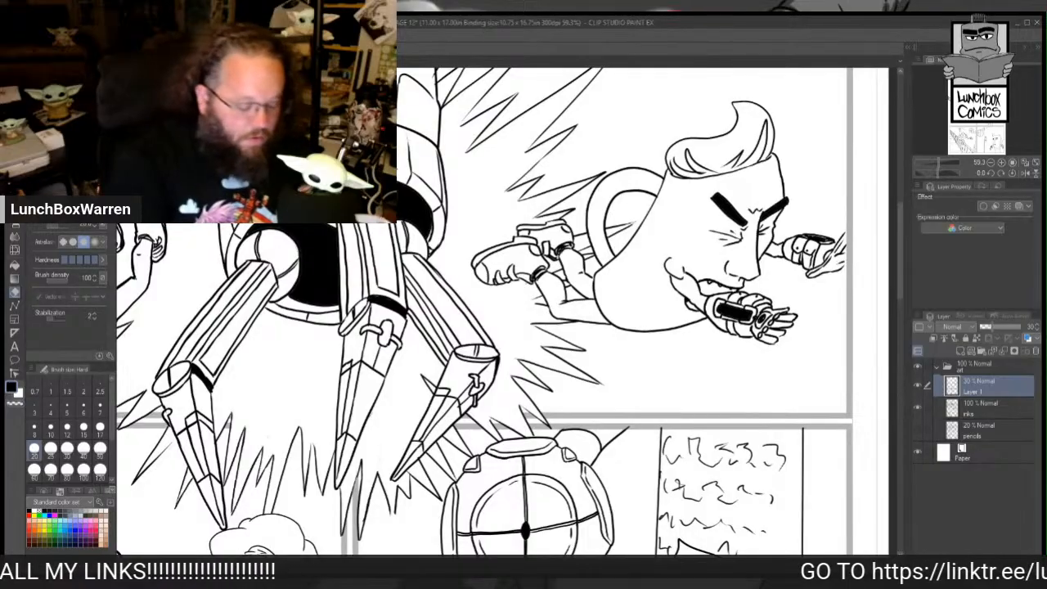
{"action": "key", "text": "p"}
{"action": "left_click", "coordinate": [973, 409]}
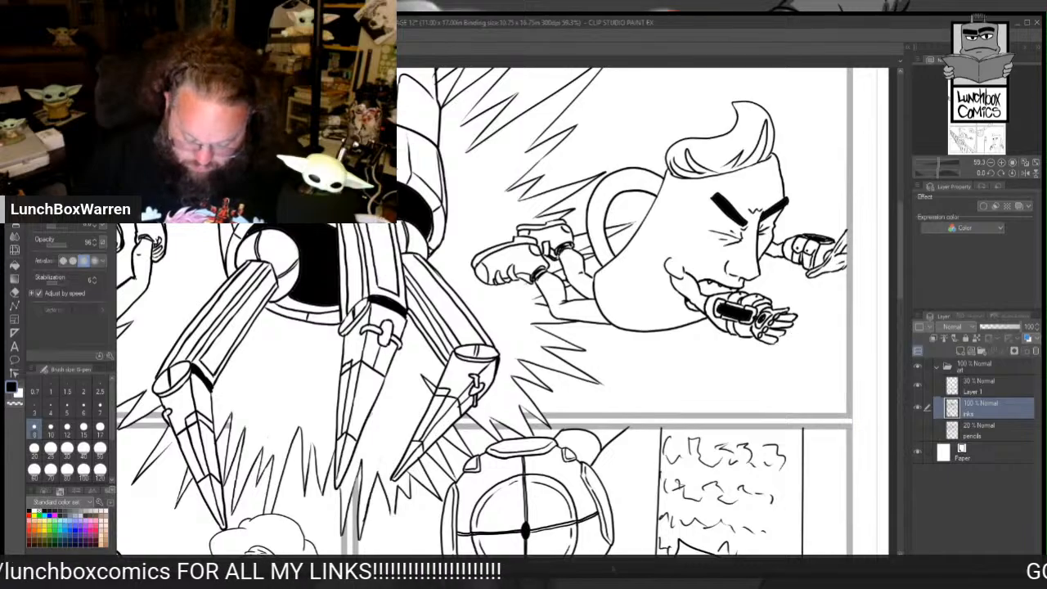
{"action": "left_click_drag", "start_coordinate": [588, 570], "coordinate": [463, 565]}
{"action": "key", "text": "e"}
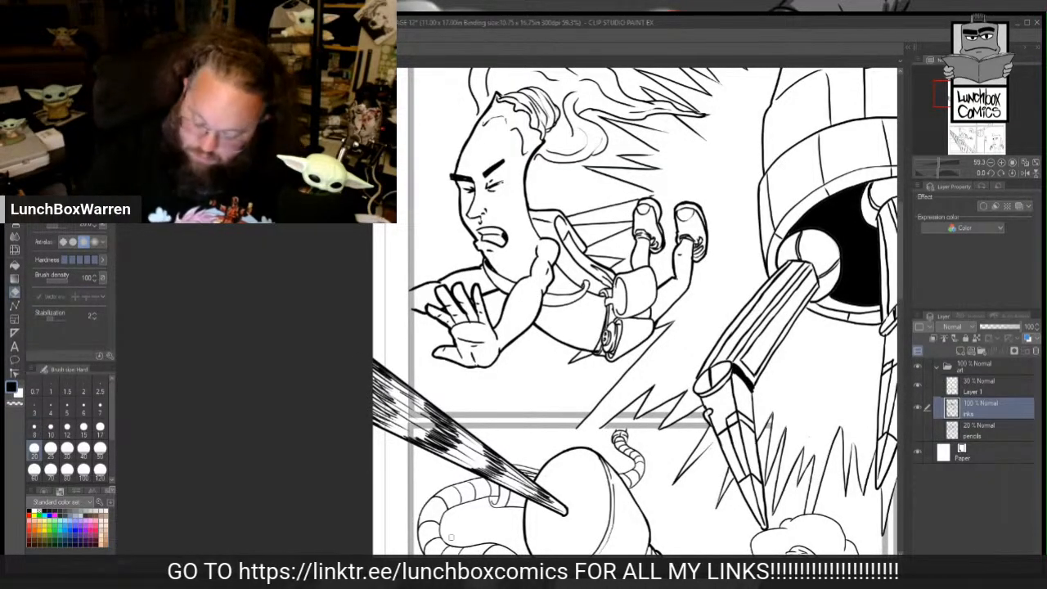
{"action": "left_click", "coordinate": [976, 393]}
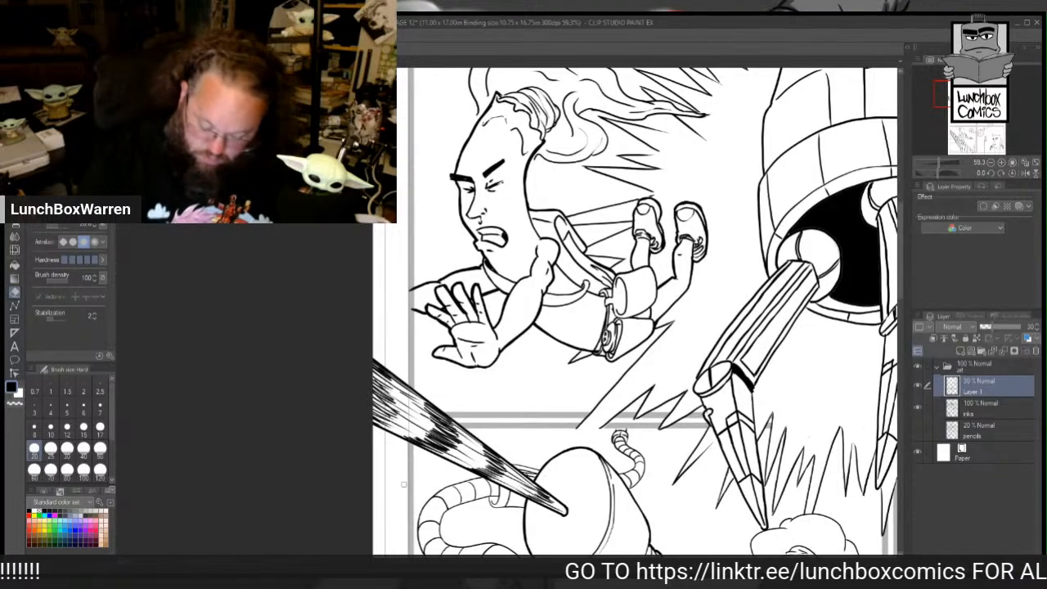
Step: Raise the panel border layer's opacity to 100% and make the inks layer active
{"action": "left_click_drag", "start_coordinate": [736, 327], "coordinate": [132, 327]}
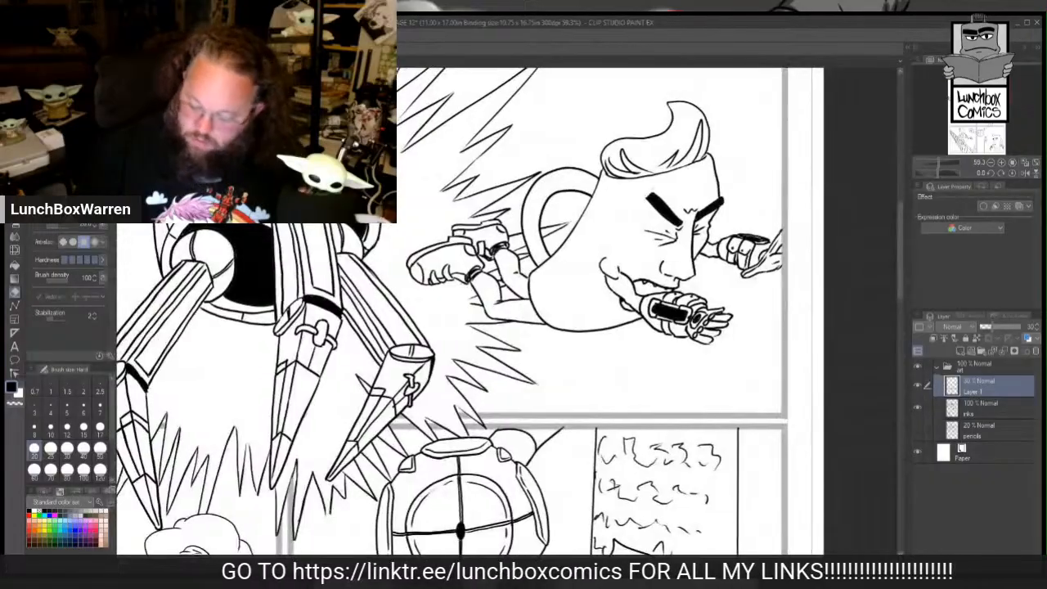
{"action": "left_click_drag", "start_coordinate": [900, 286], "coordinate": [915, 467]}
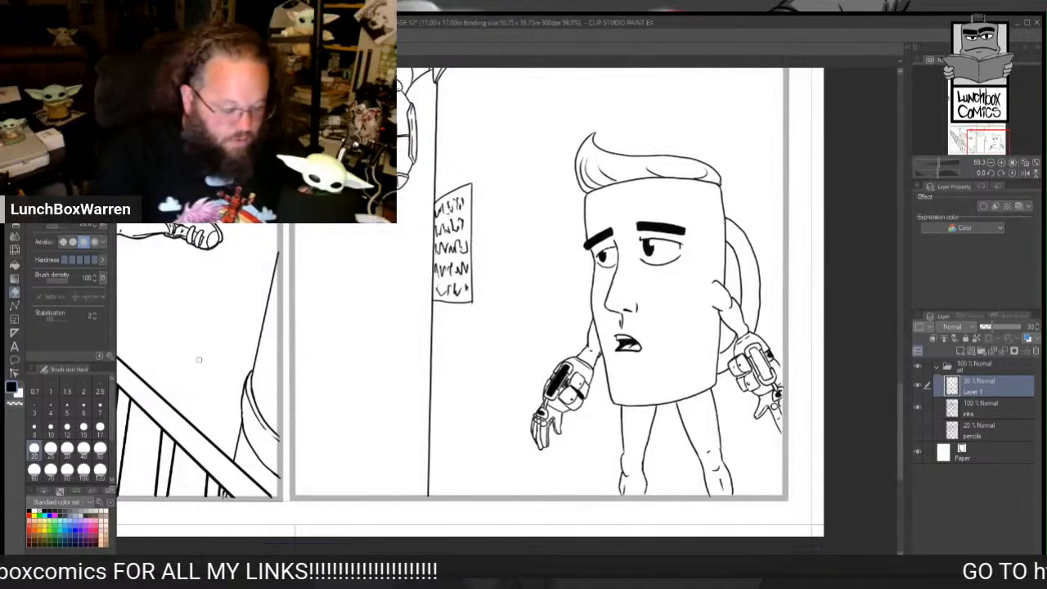
{"action": "key", "text": "p"}
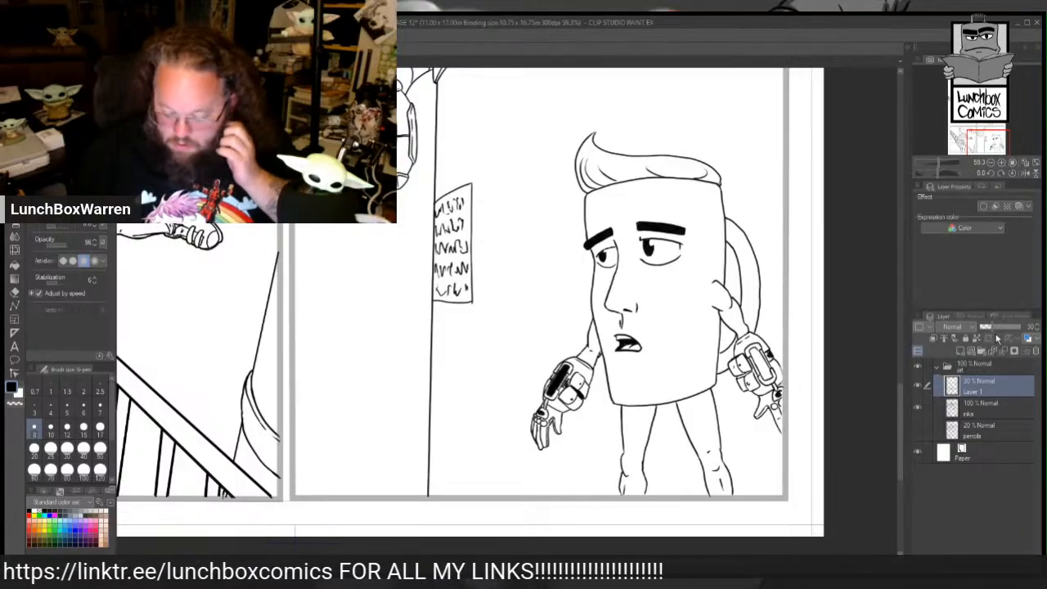
{"action": "left_click_drag", "start_coordinate": [994, 327], "coordinate": [1022, 327]}
{"action": "left_click", "coordinate": [960, 409]}
Step: Examine the inked page with the panel border layer hidden and shown, up close and at full-page view
{"action": "left_click_drag", "start_coordinate": [702, 564], "coordinate": [570, 570]}
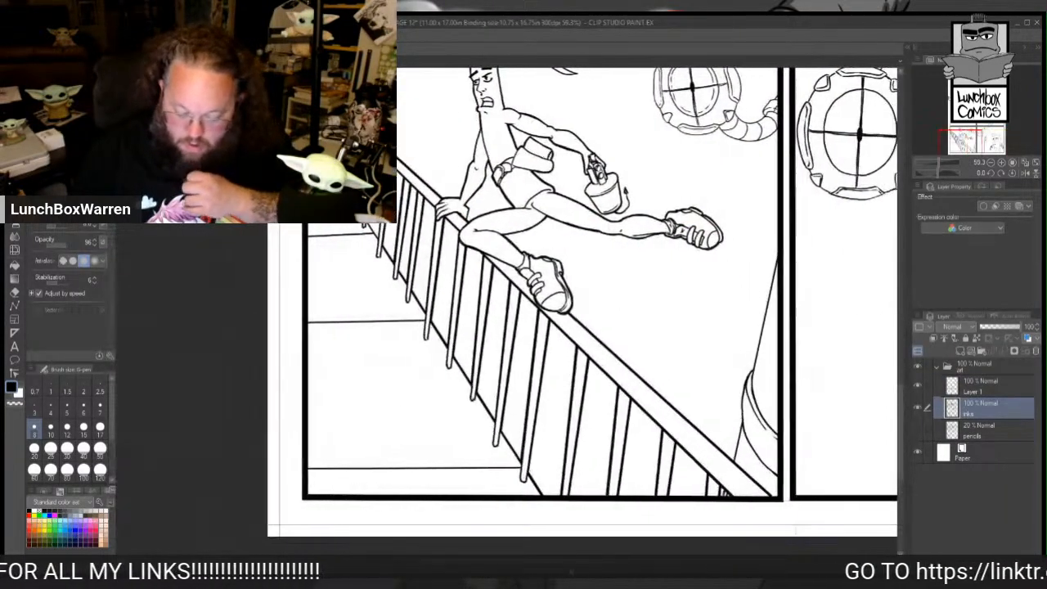
{"action": "left_click_drag", "start_coordinate": [902, 397], "coordinate": [900, 333]}
{"action": "left_click", "coordinate": [916, 388]}
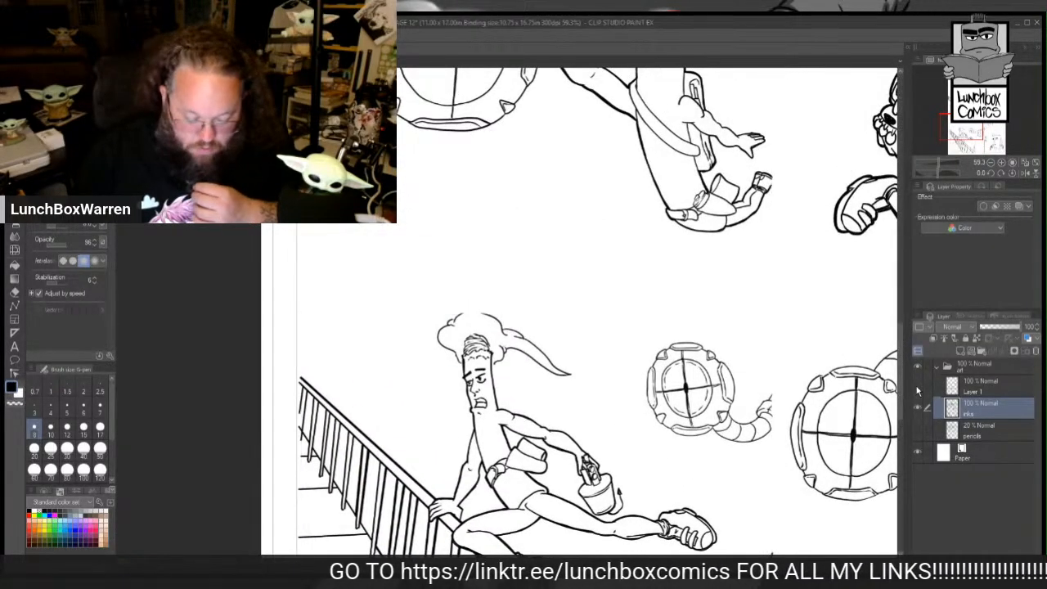
{"action": "left_click", "coordinate": [917, 389]}
{"action": "left_click_drag", "start_coordinate": [901, 361], "coordinate": [892, 221]}
{"action": "key", "text": "ctrl+minus"}
{"action": "key", "text": "ctrl+minus"}
{"action": "key", "text": "ctrl+minus"}
{"action": "key", "text": "ctrl+minus"}
{"action": "key", "text": "ctrl+minus"}
{"action": "key", "text": "ctrl+minus"}
{"action": "key", "text": "ctrl+plus"}
{"action": "key", "text": "ctrl+plus"}
{"action": "key", "text": "ctrl+plus"}
{"action": "key", "text": "ctrl+plus"}
{"action": "key", "text": "ctrl+plus"}
{"action": "key", "text": "ctrl+minus"}
{"action": "left_click_drag", "start_coordinate": [901, 304], "coordinate": [912, 348]}
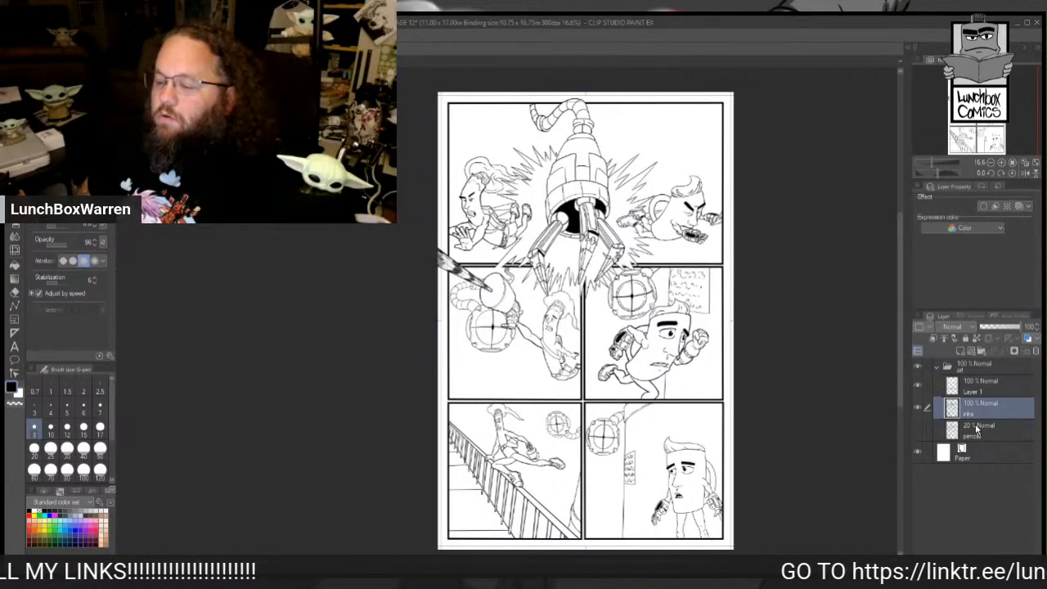
Step: Create a layer folder named greys below the inks and add two layers in it at 100% and 90% opacity
{"action": "left_click", "coordinate": [982, 351]}
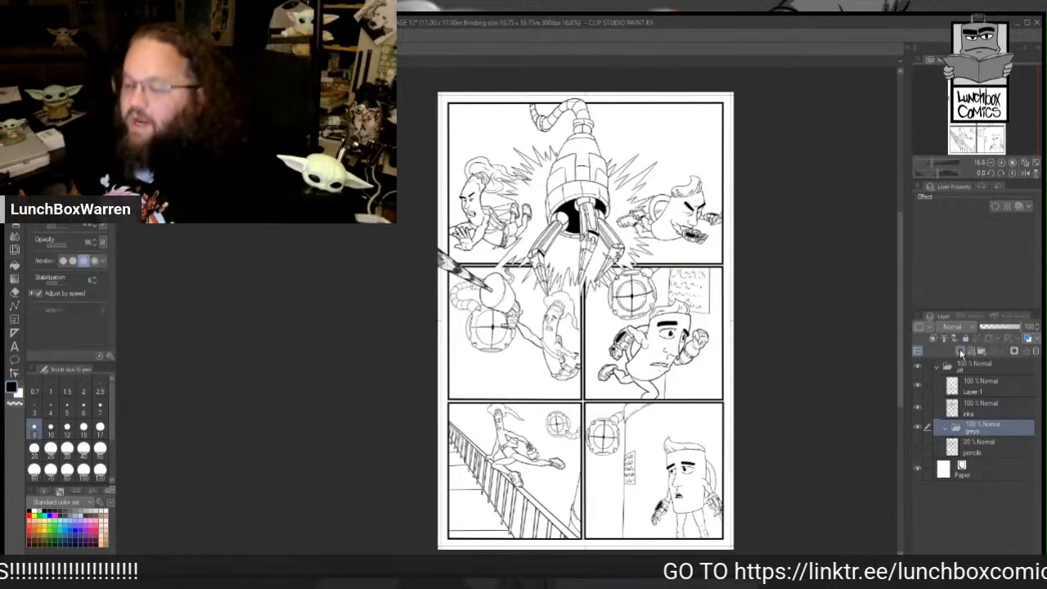
{"action": "left_click", "coordinate": [959, 349]}
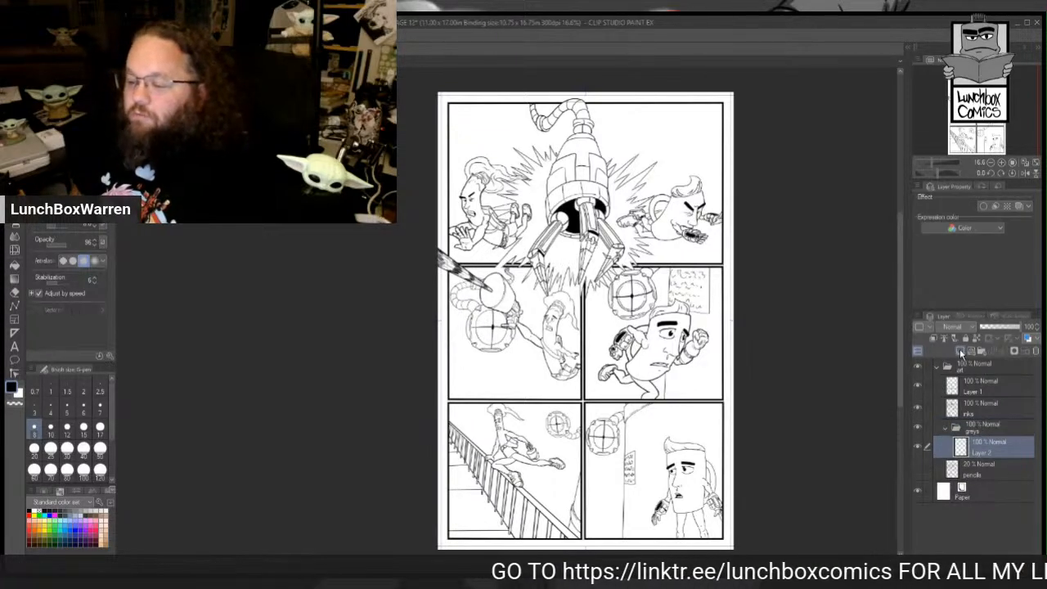
{"action": "left_click", "coordinate": [959, 348]}
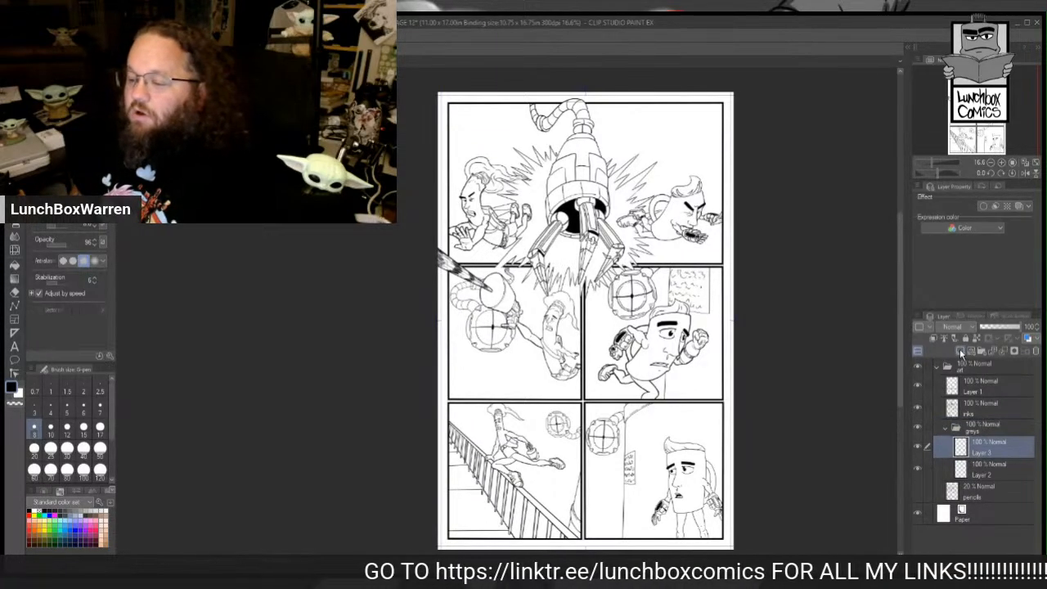
{"action": "left_click", "coordinate": [1019, 327]}
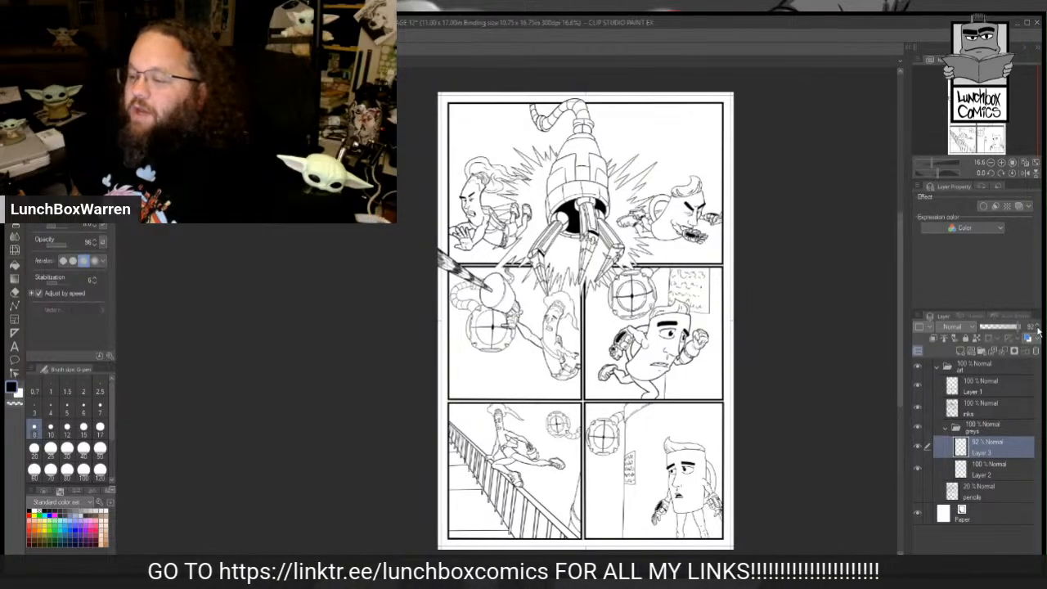
{"action": "left_click", "coordinate": [1037, 331]}
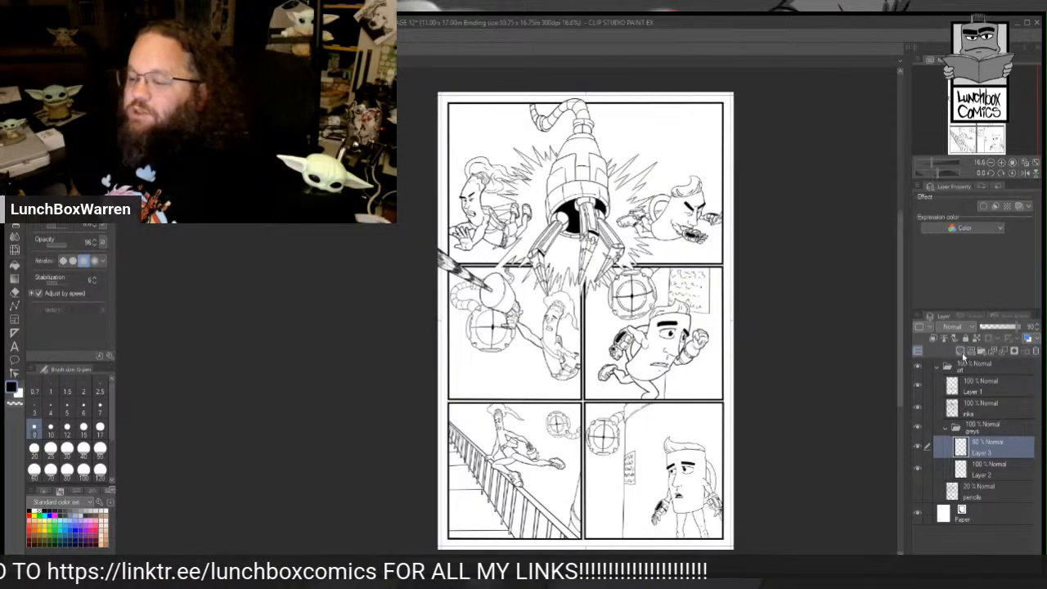
Step: Add two more layers to the greys folder, one at 80% and one at 70% opacity
{"action": "left_click", "coordinate": [959, 348]}
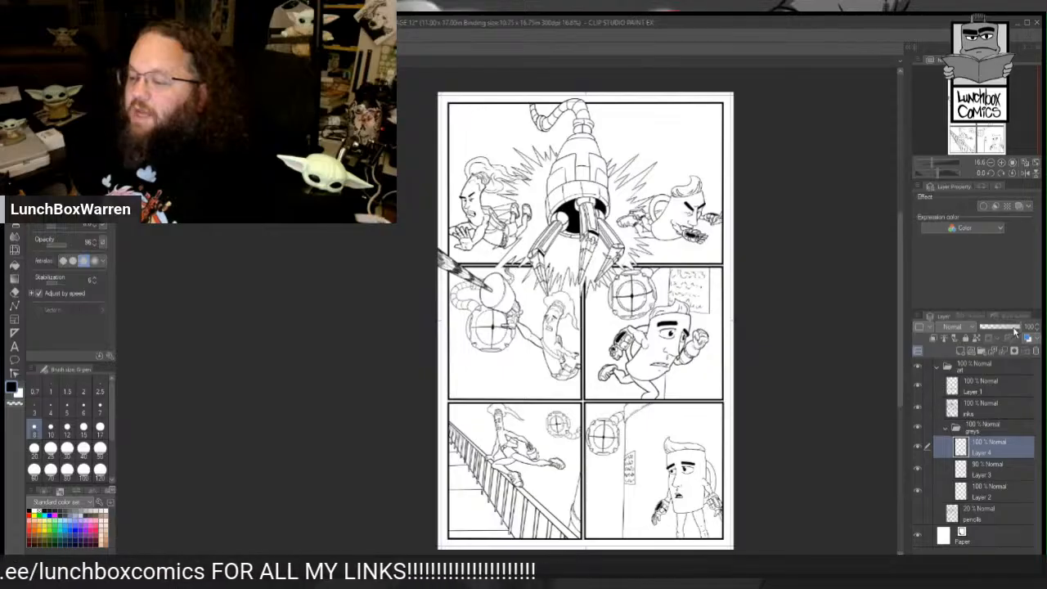
{"action": "left_click", "coordinate": [1016, 329]}
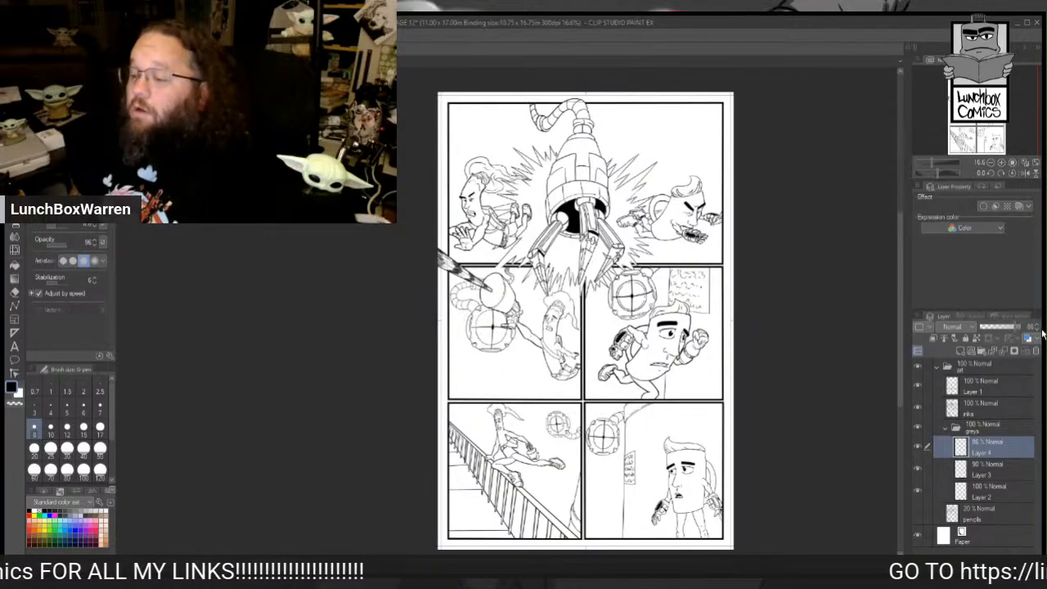
{"action": "left_click", "coordinate": [1038, 332]}
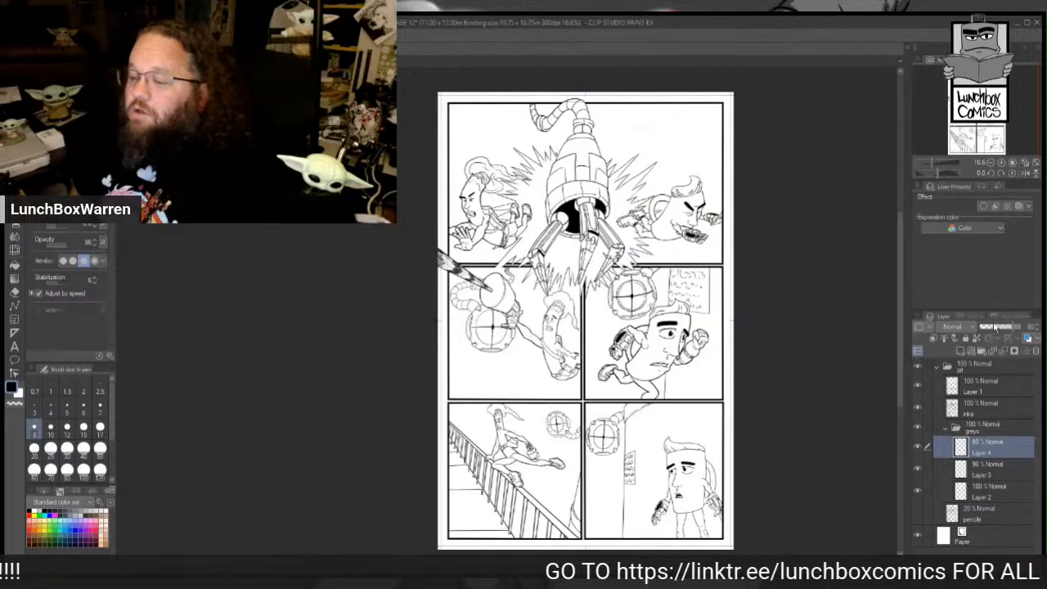
{"action": "left_click", "coordinate": [960, 349]}
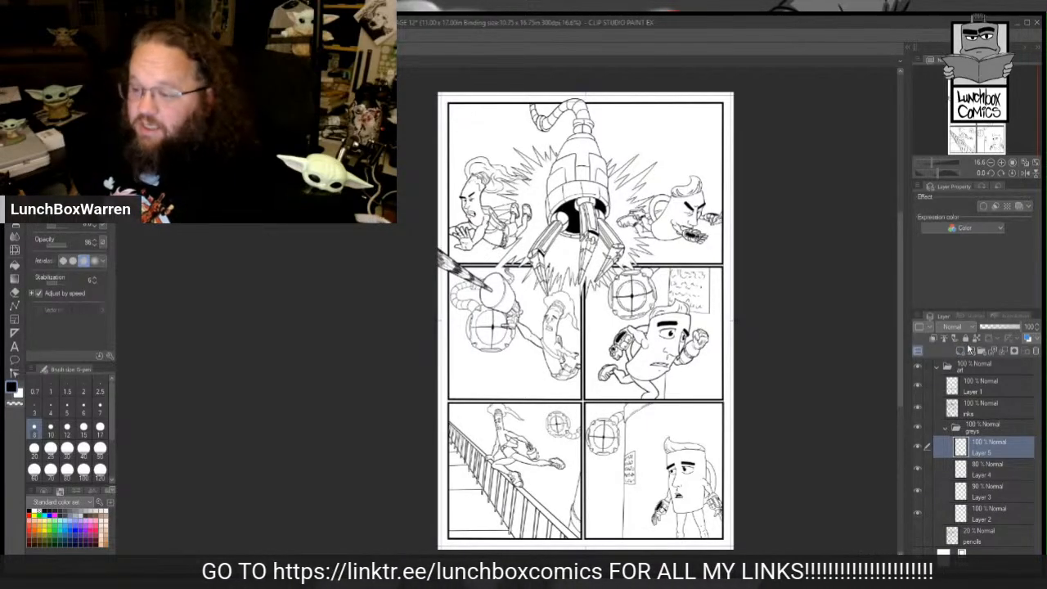
{"action": "left_click", "coordinate": [1038, 329]}
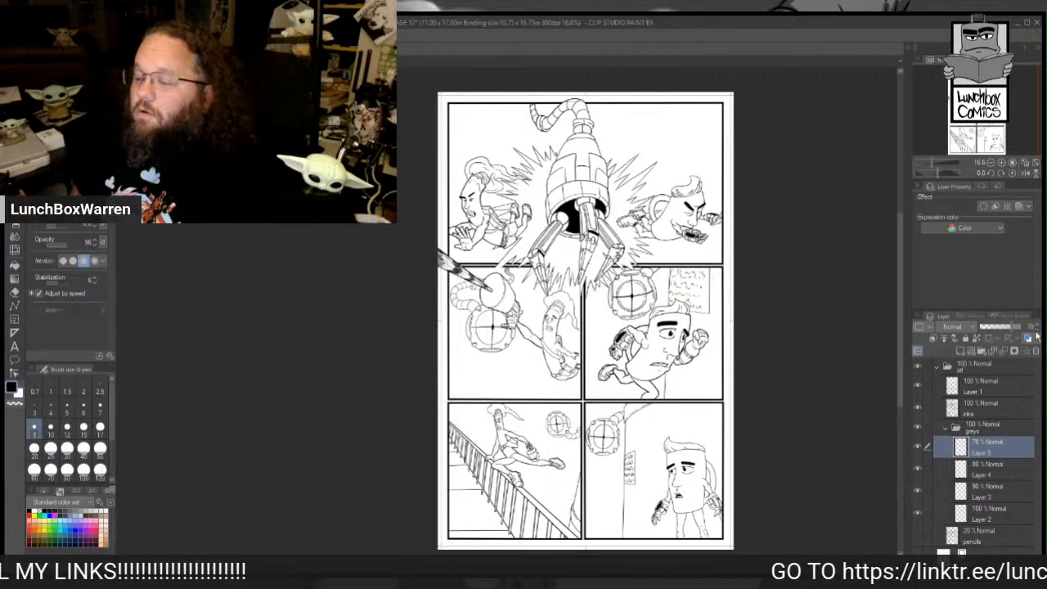
{"action": "left_click", "coordinate": [1010, 327]}
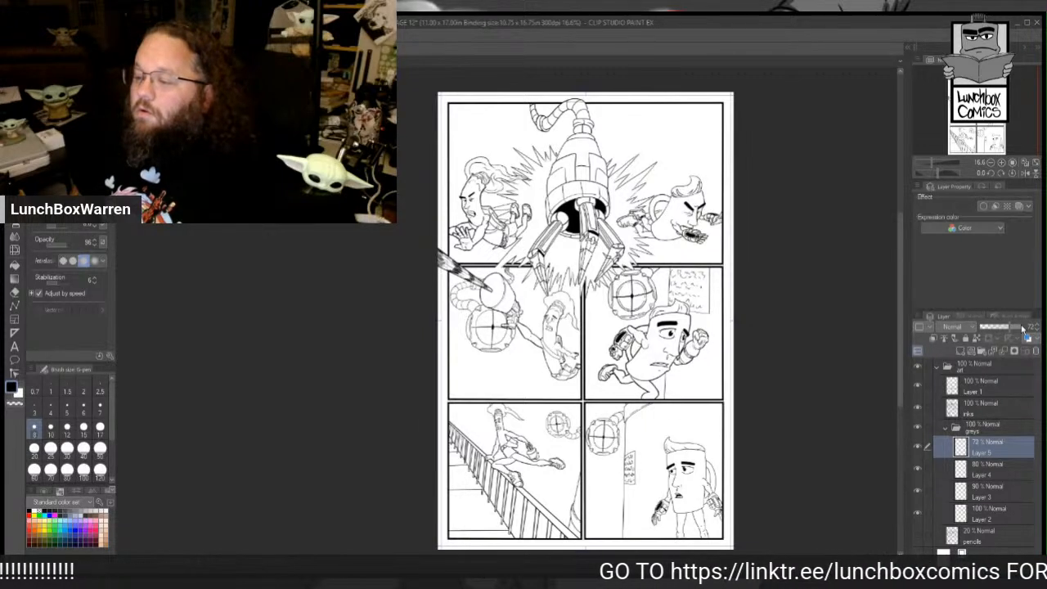
Step: Add layers at 60% and 50% opacity on top of the stack in the greys folder
{"action": "left_click", "coordinate": [960, 350]}
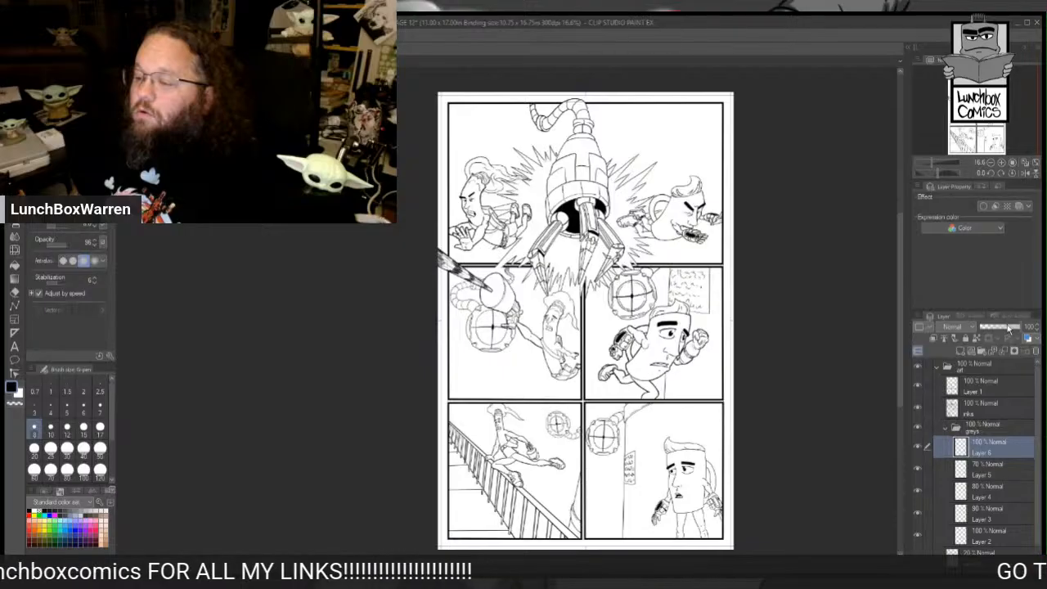
{"action": "left_click", "coordinate": [1010, 327]}
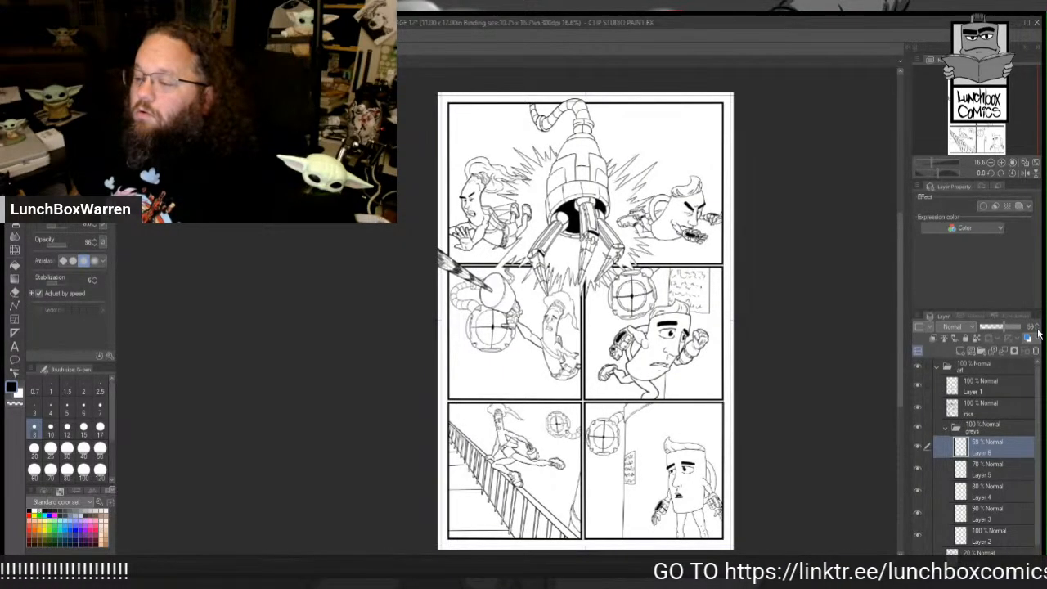
{"action": "left_click", "coordinate": [1037, 326]}
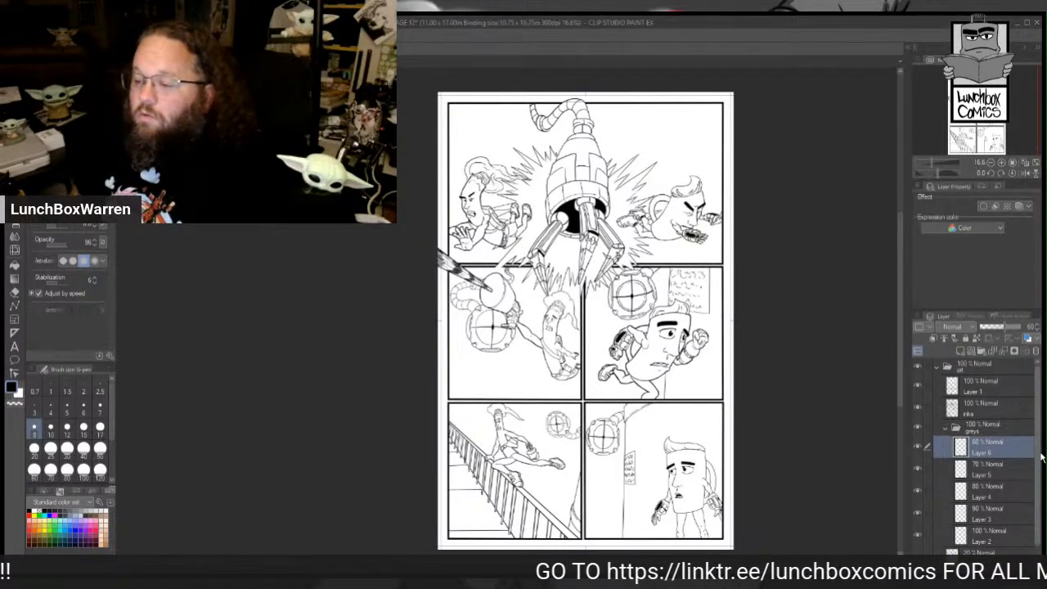
{"action": "left_click", "coordinate": [959, 348]}
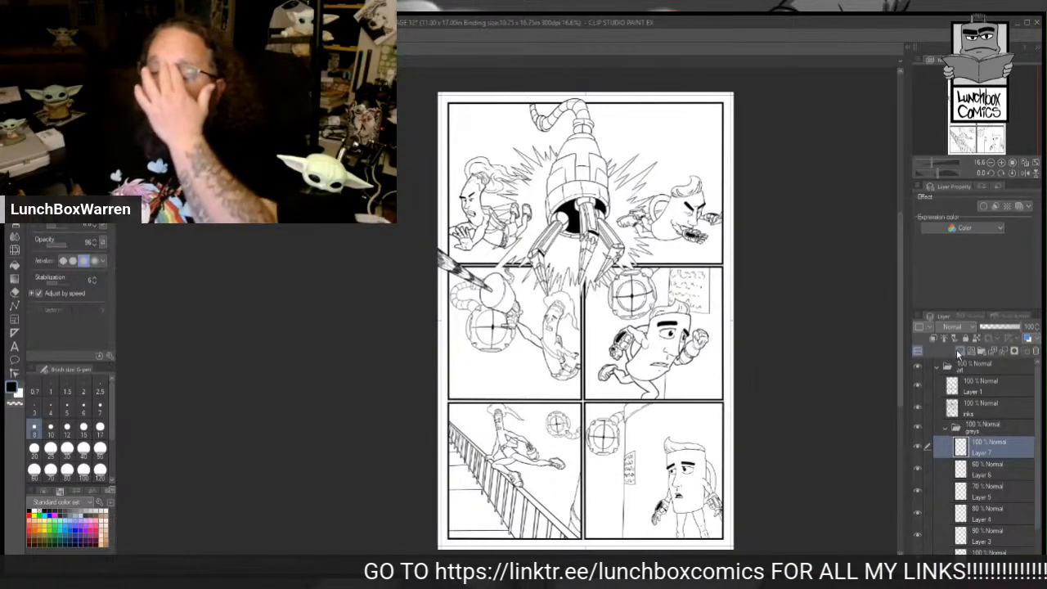
{"action": "left_click", "coordinate": [1001, 327]}
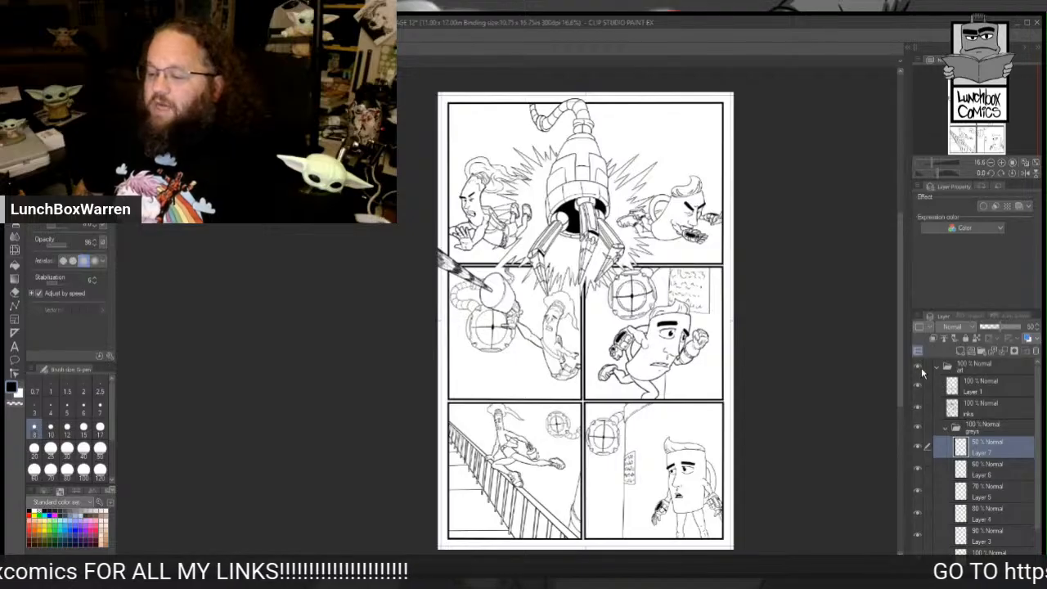
Step: Add a layer at 40% and a layer at 20% opacity to the greys folder
{"action": "left_click", "coordinate": [960, 348]}
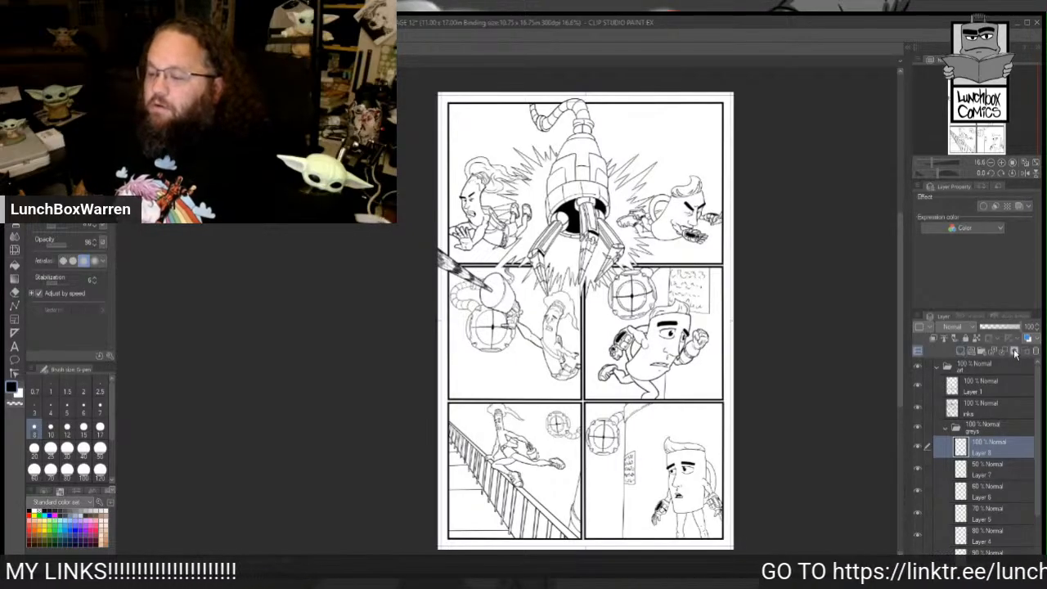
{"action": "left_click", "coordinate": [993, 328]}
{"action": "left_click", "coordinate": [1039, 326]}
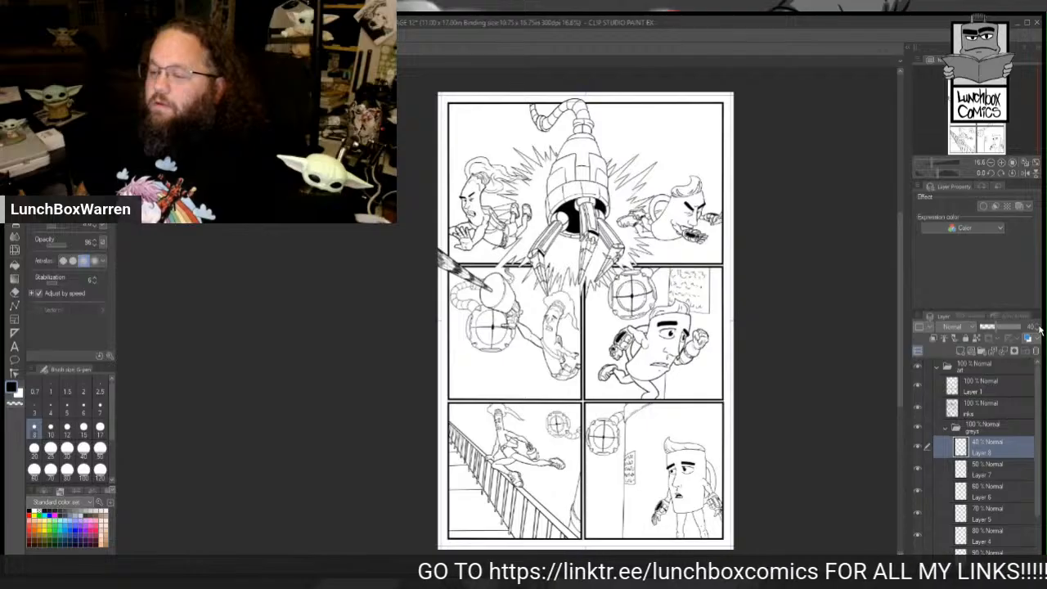
{"action": "left_click", "coordinate": [962, 352]}
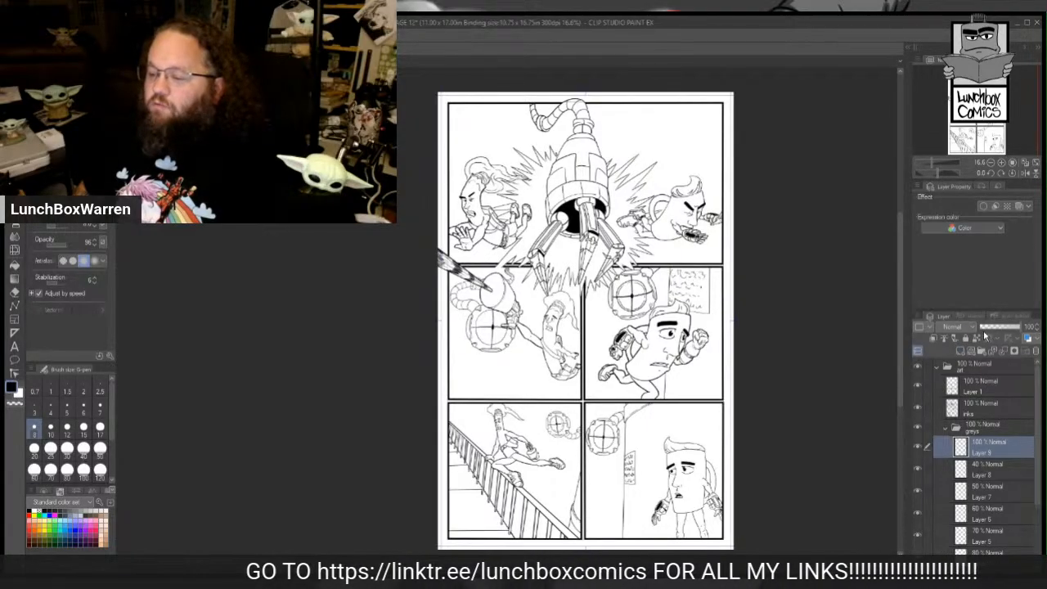
{"action": "left_click", "coordinate": [989, 327]}
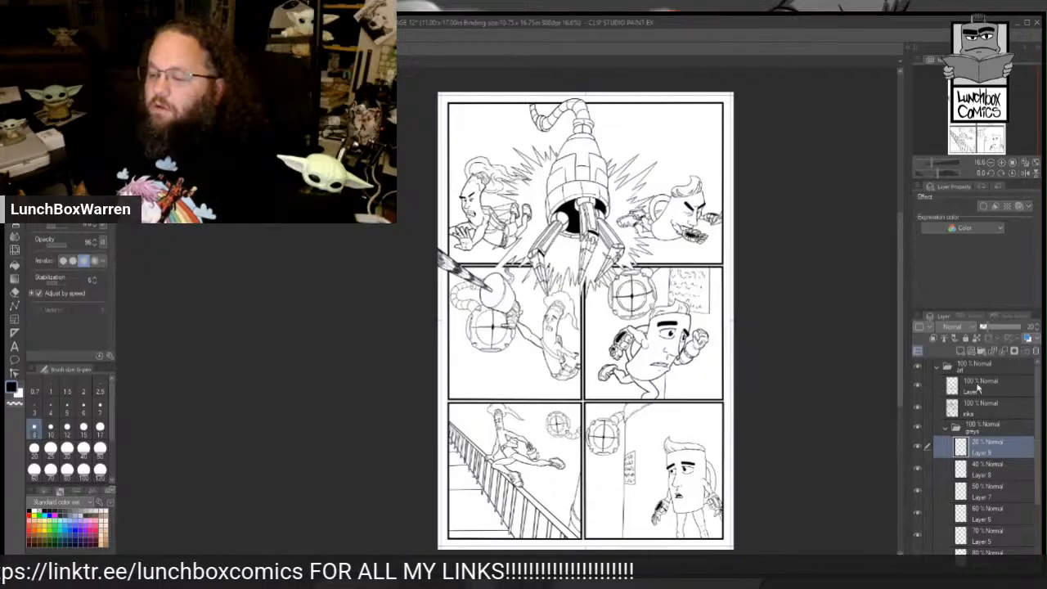
Step: Set the top greys layer to 30% opacity and add two layers above it at 20% and 10%
{"action": "left_click", "coordinate": [992, 327]}
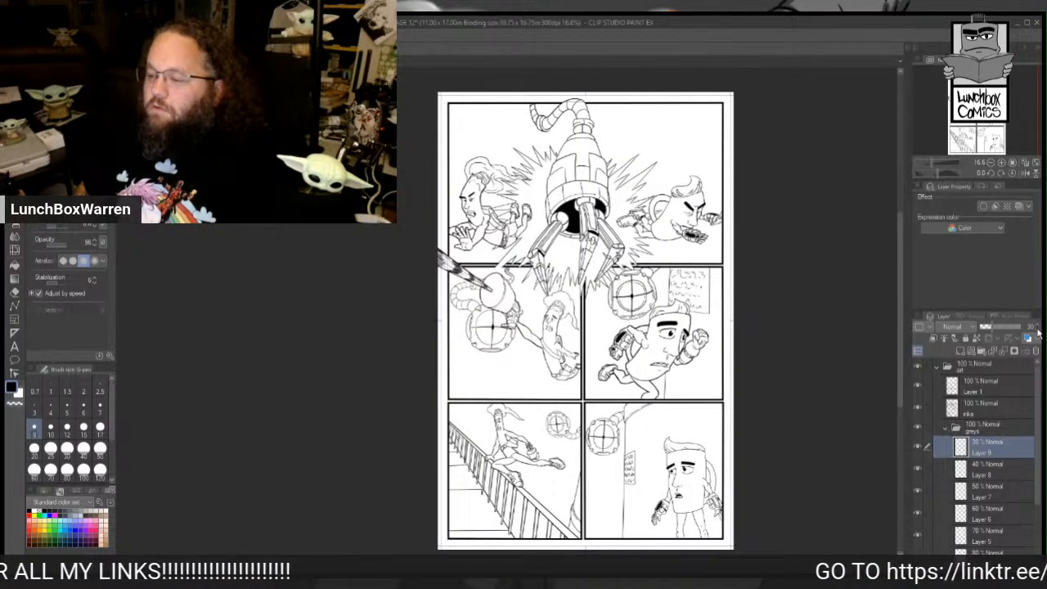
{"action": "left_click", "coordinate": [960, 347]}
{"action": "left_click", "coordinate": [986, 327]}
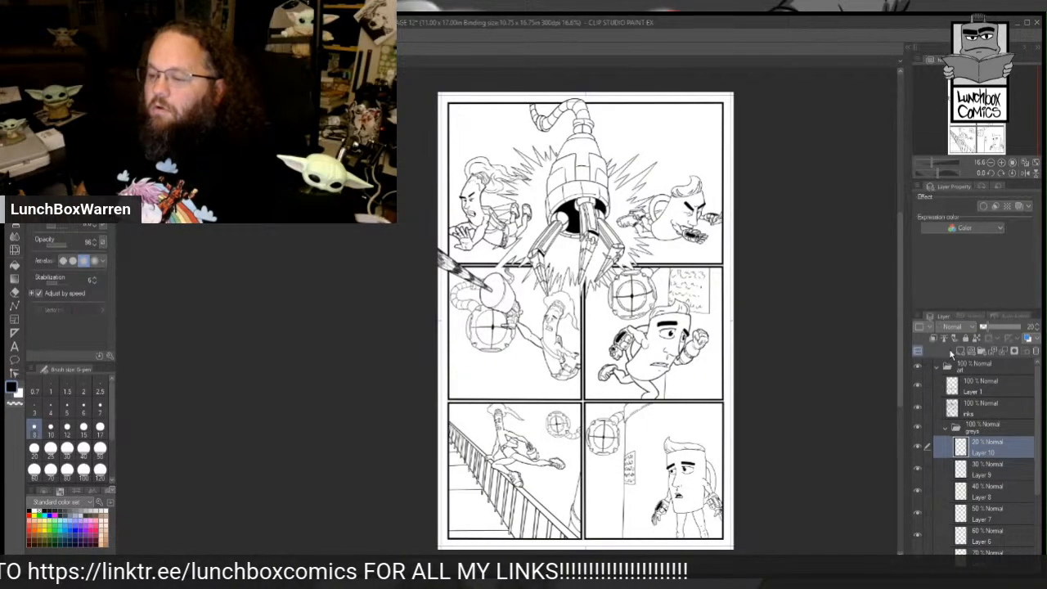
{"action": "left_click", "coordinate": [960, 352]}
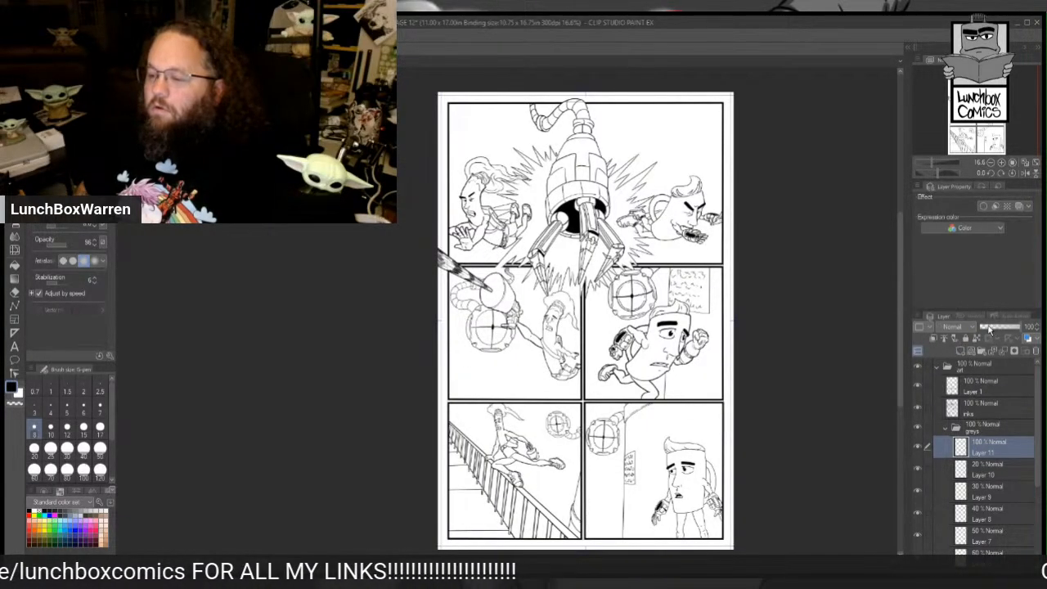
{"action": "left_click", "coordinate": [986, 327]}
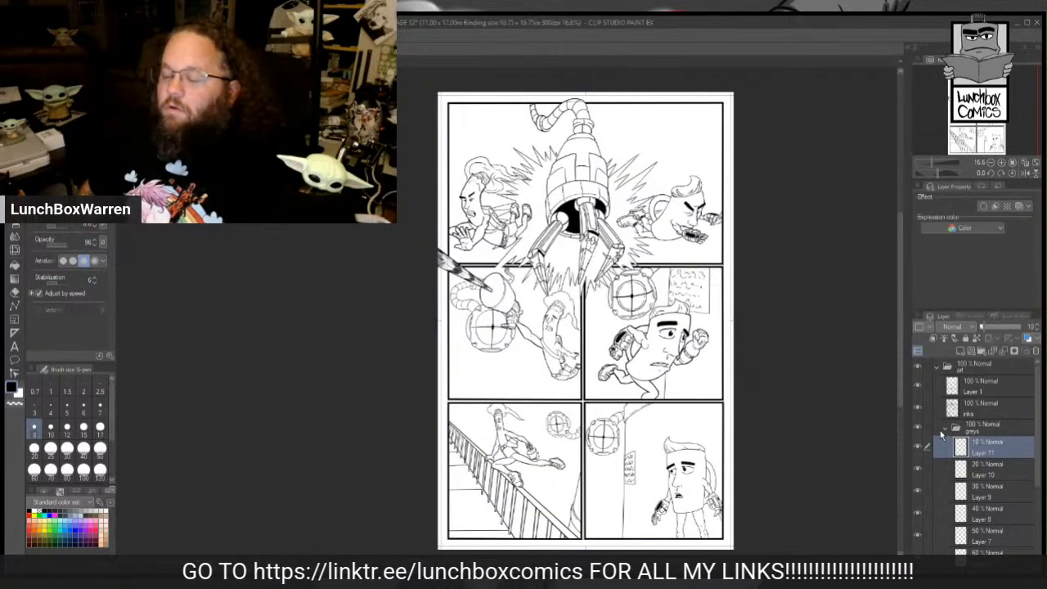
Step: Collapse the greys folder, create a folder named gradients above it, and add a new layer inside
{"action": "left_click", "coordinate": [946, 427]}
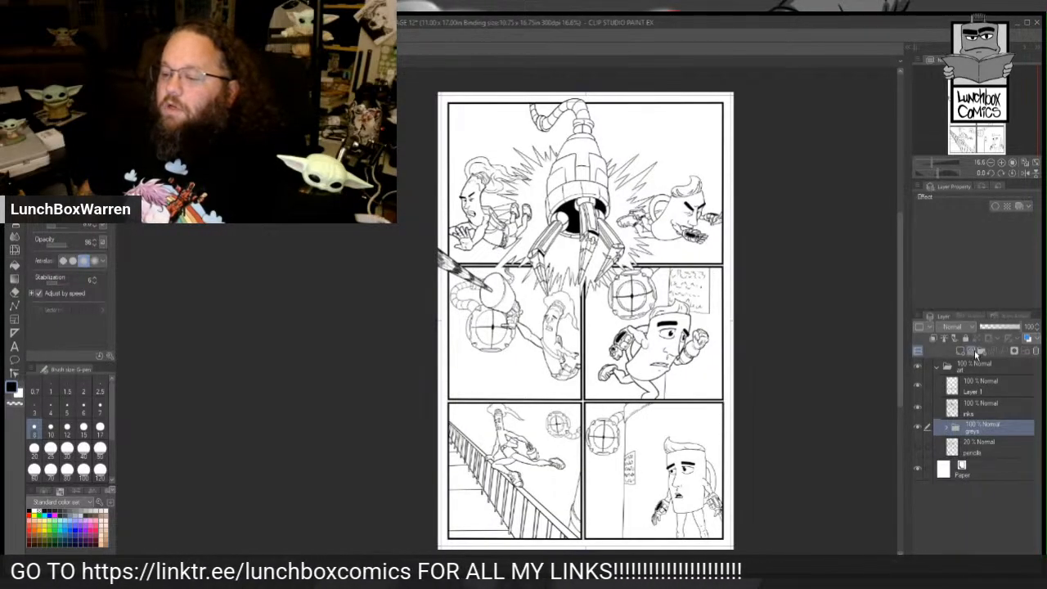
{"action": "left_click", "coordinate": [983, 352]}
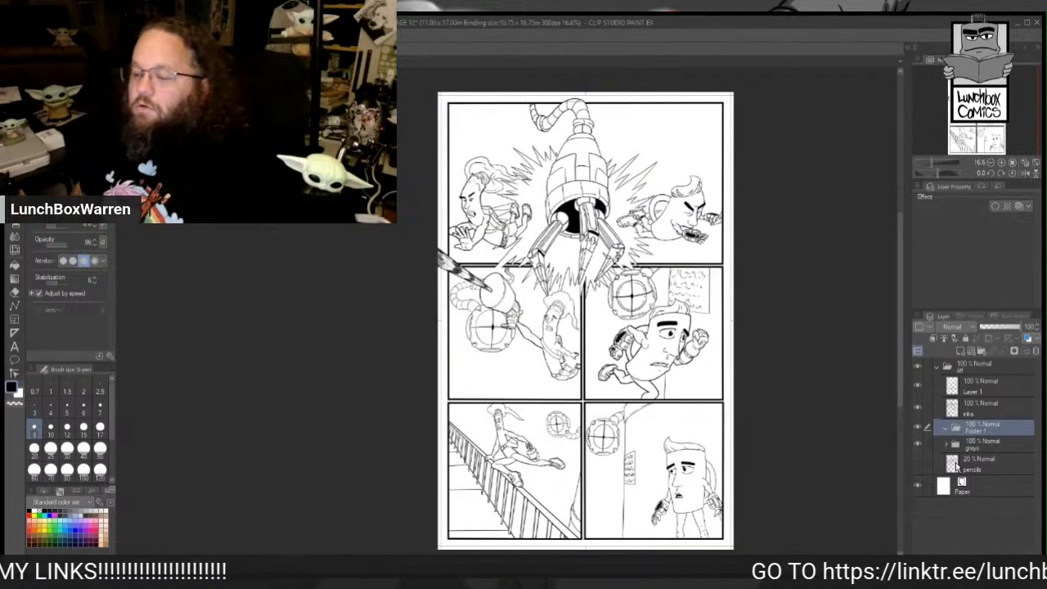
{"action": "type", "text": "gradiants"}
{"action": "key", "text": "Return"}
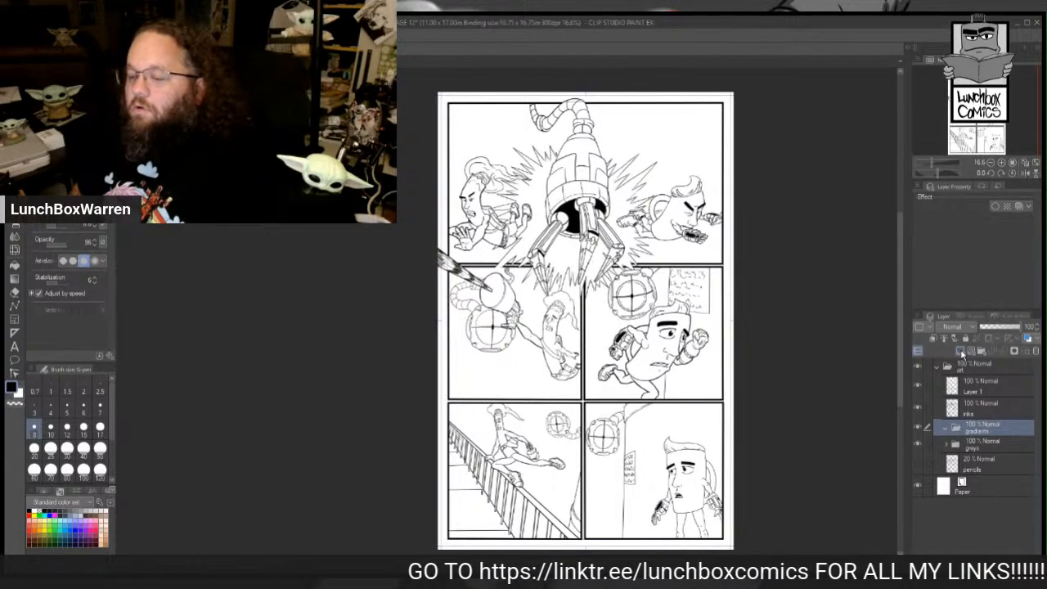
{"action": "left_click", "coordinate": [958, 351]}
Step: On the 50% layer of the greys folder, fill the wall behind the running character in the middle-right panel
{"action": "left_click", "coordinate": [978, 466]}
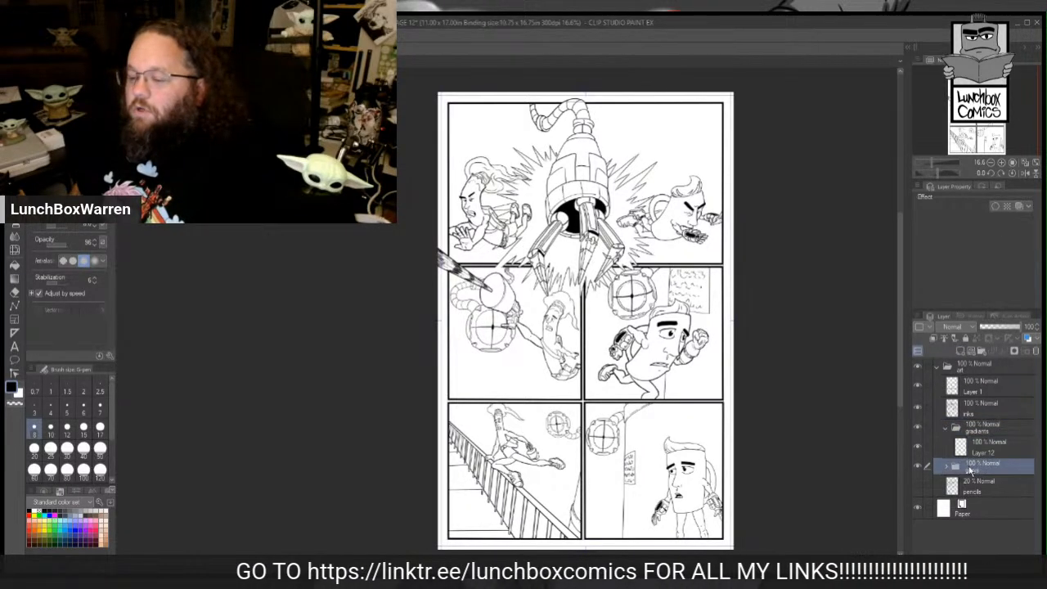
{"action": "left_click", "coordinate": [946, 466]}
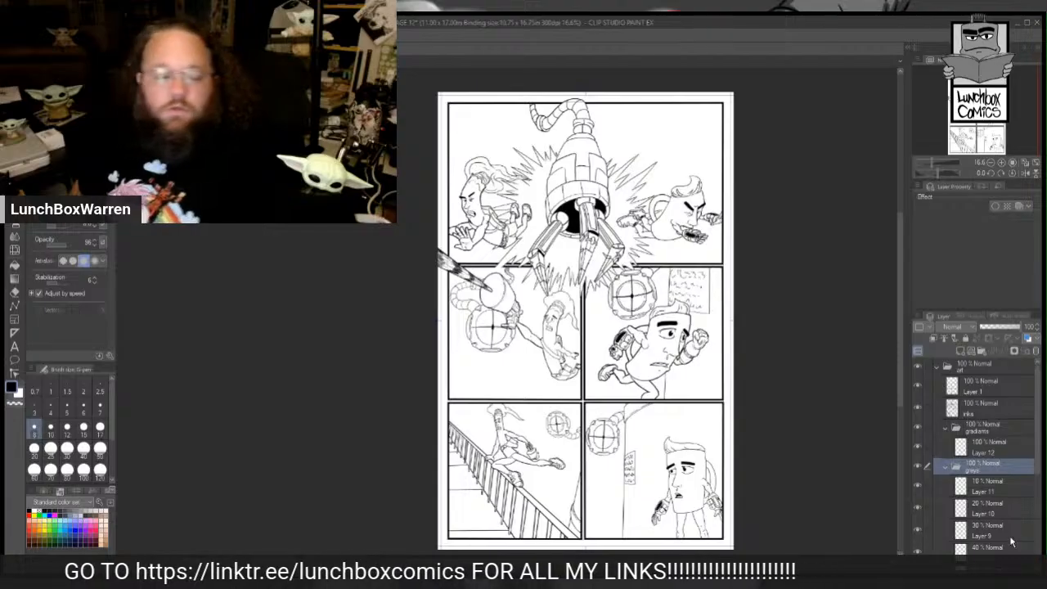
{"action": "scroll", "coordinate": [1010, 503], "scroll_direction": "down", "scroll_amount": 1}
{"action": "scroll", "coordinate": [1010, 502], "scroll_direction": "down", "scroll_amount": 2}
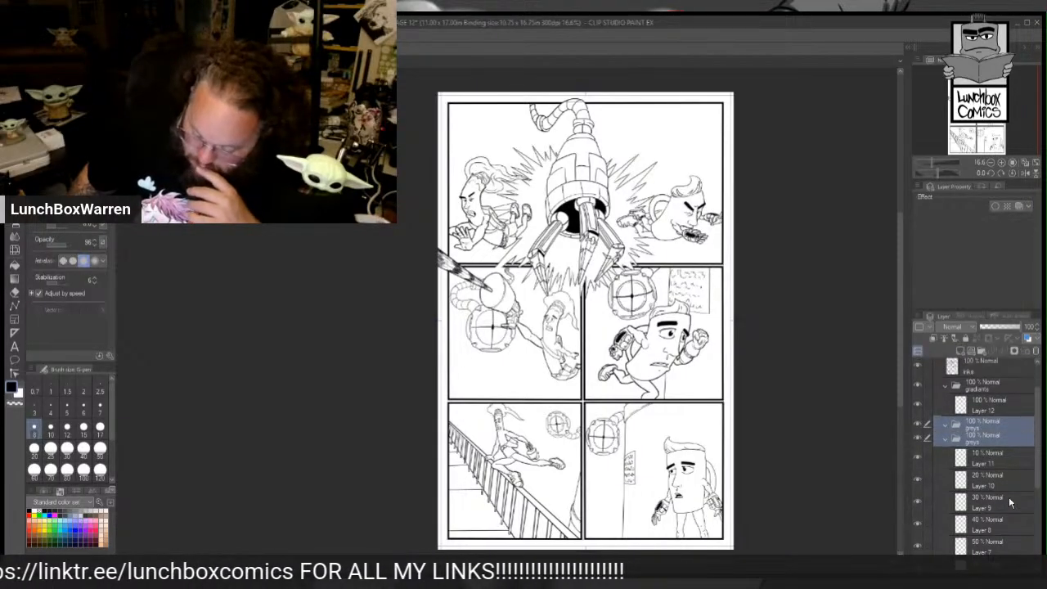
{"action": "left_click", "coordinate": [978, 518]}
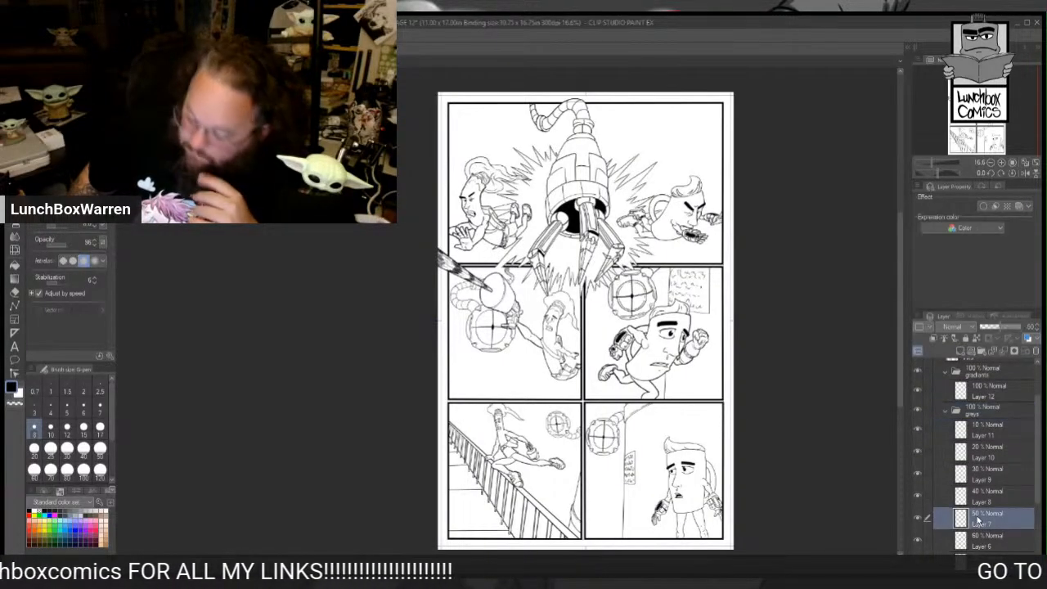
{"action": "left_click", "coordinate": [14, 266]}
{"action": "scroll", "coordinate": [685, 395], "scroll_direction": "up", "scroll_amount": 1}
{"action": "scroll", "coordinate": [684, 393], "scroll_direction": "up", "scroll_amount": 2}
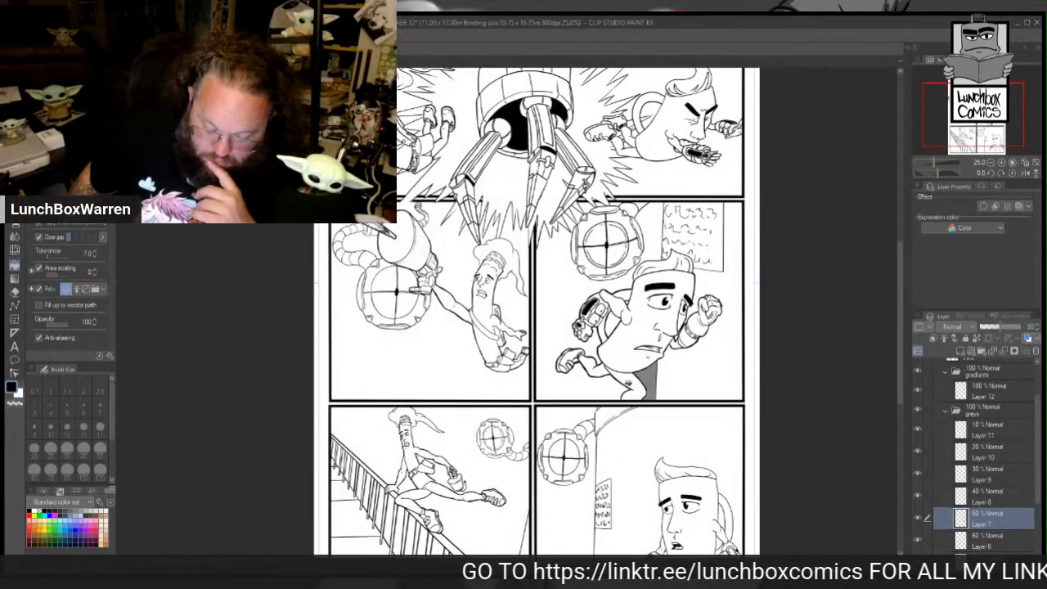
{"action": "left_click", "coordinate": [583, 389]}
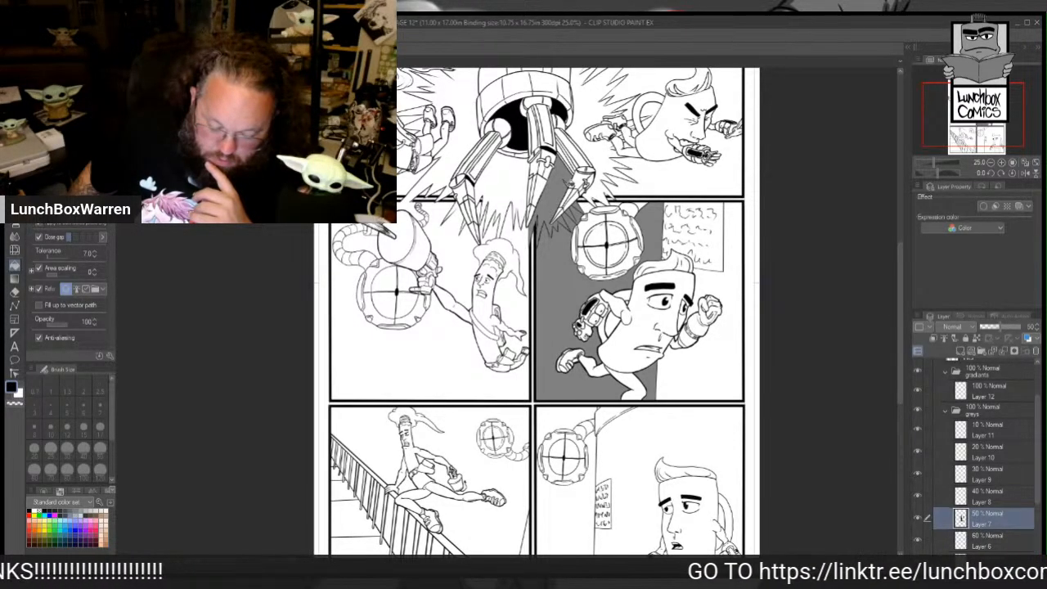
Step: Fill the backgrounds of the middle-left panel and the top panel on the 50% layer, including the gaps around the claw
{"action": "left_click", "coordinate": [522, 186]}
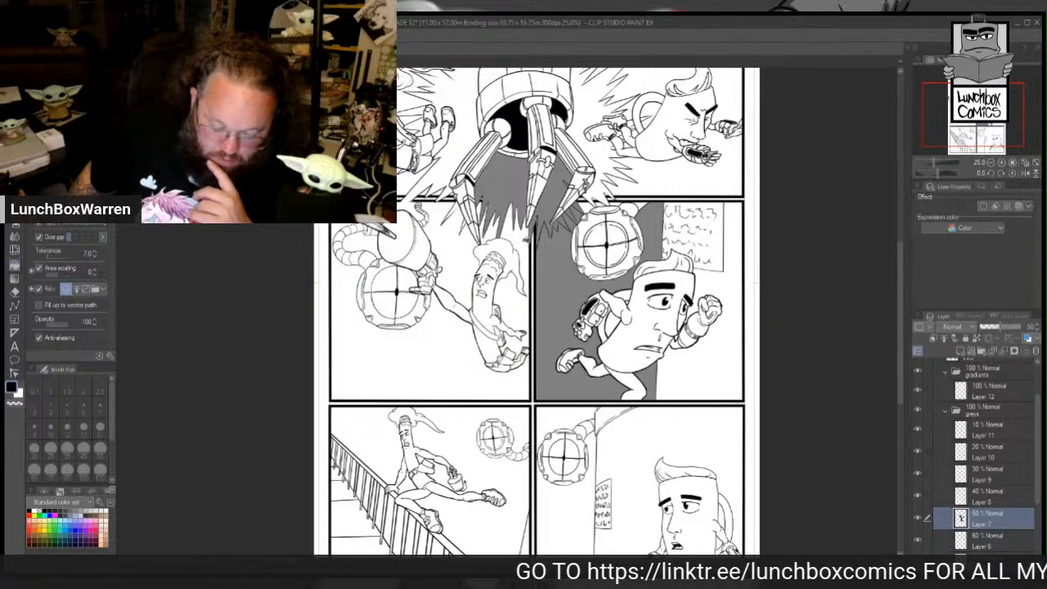
{"action": "left_click", "coordinate": [520, 238]}
{"action": "left_click", "coordinate": [493, 231]}
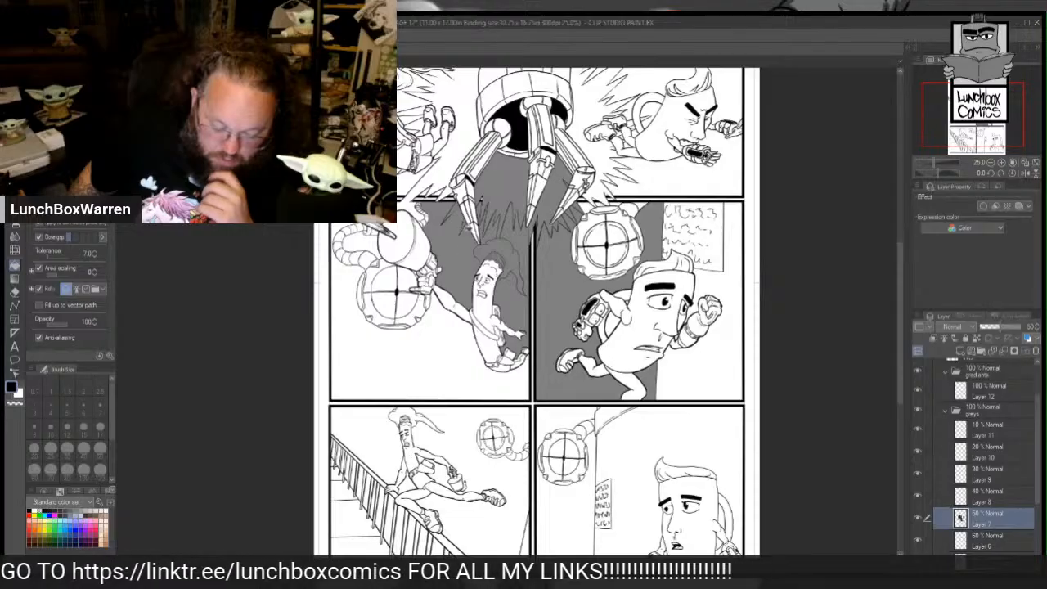
{"action": "left_click", "coordinate": [471, 363]}
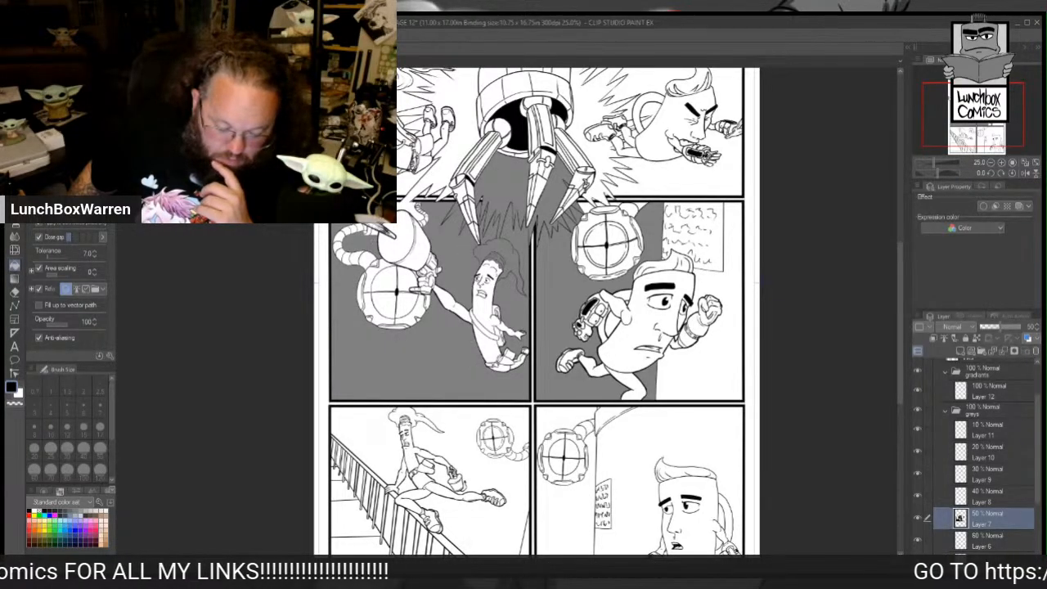
{"action": "left_click", "coordinate": [463, 101]}
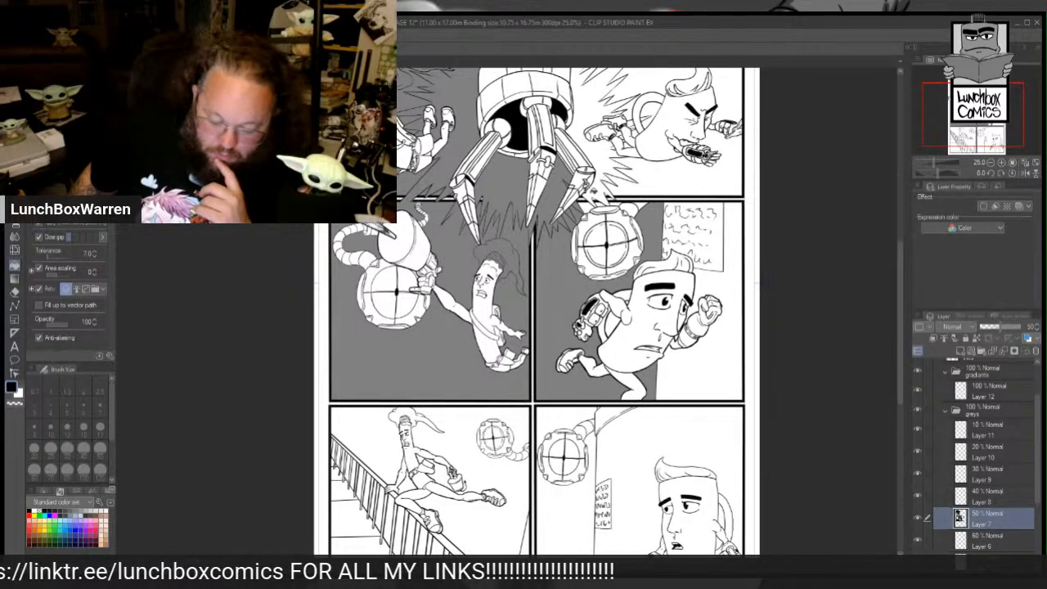
{"action": "left_click", "coordinate": [595, 188]}
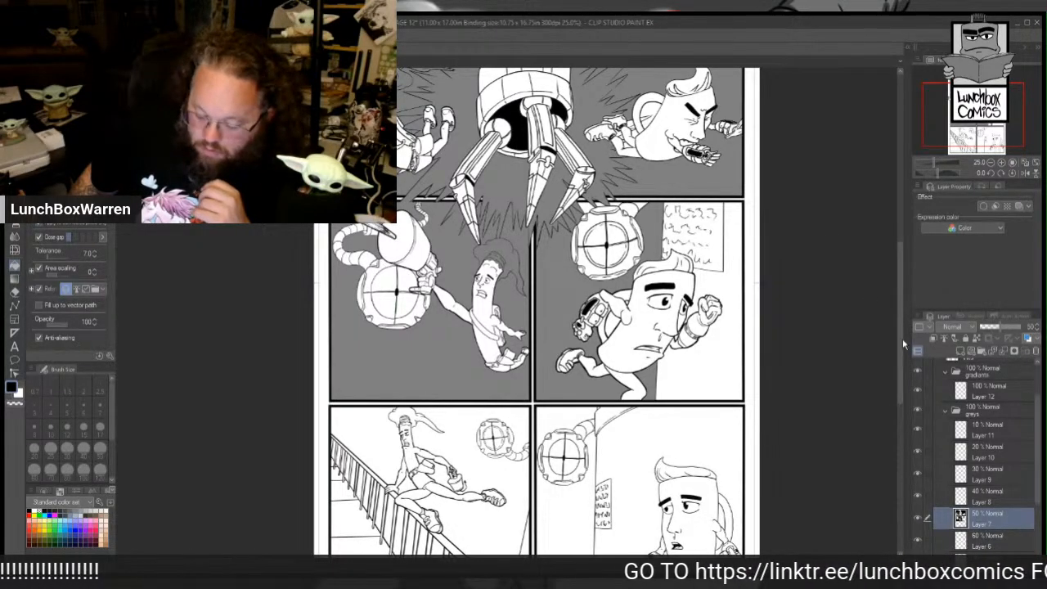
Step: Fill the backgrounds behind the pipes and the leaping character in the two bottom panels on the 50% layer
{"action": "left_click_drag", "start_coordinate": [899, 342], "coordinate": [896, 276]}
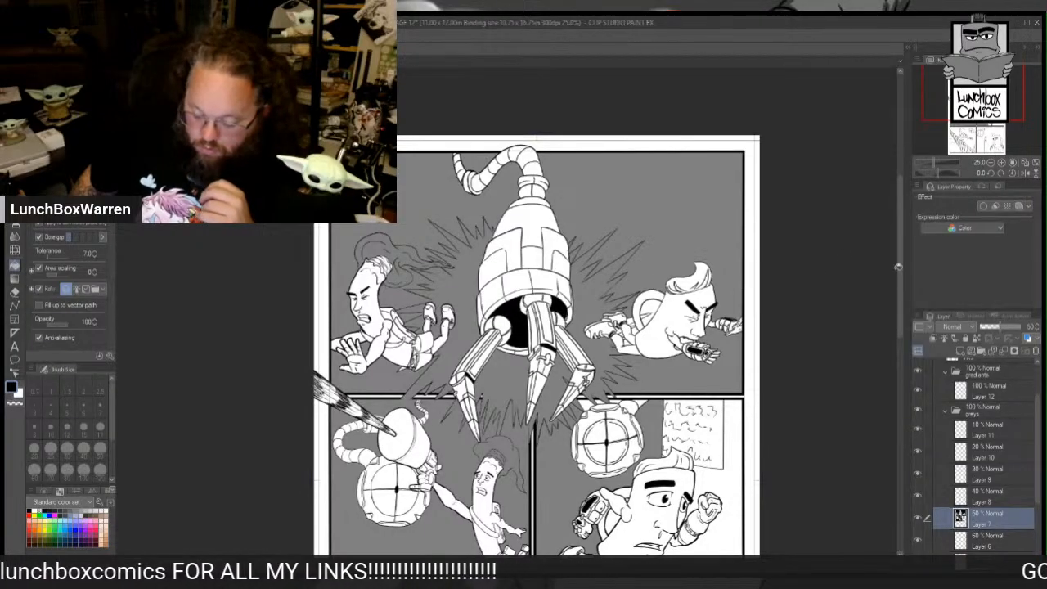
{"action": "scroll", "coordinate": [898, 266], "scroll_direction": "down", "scroll_amount": 5}
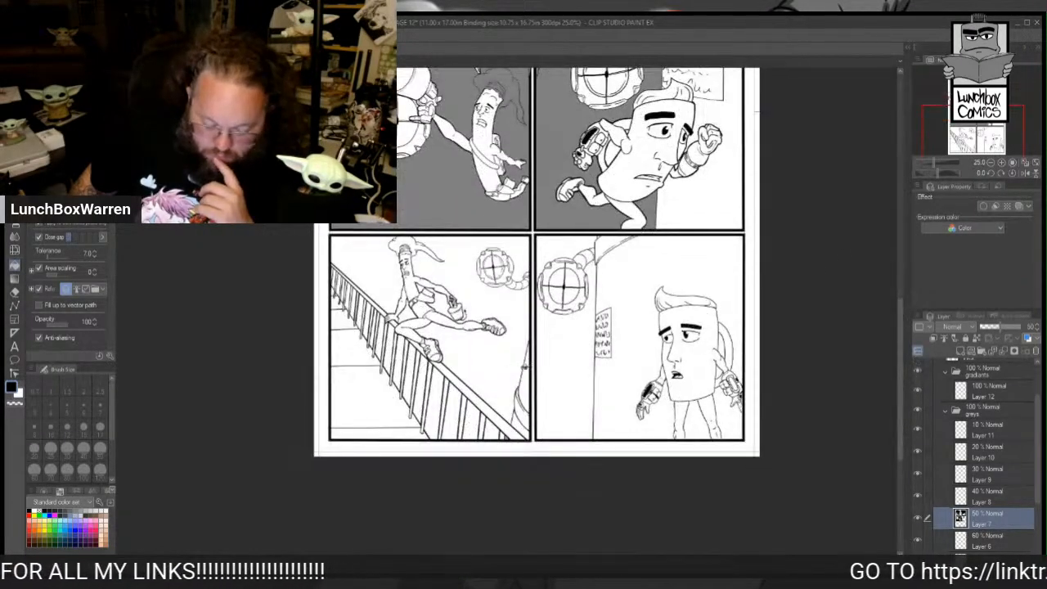
{"action": "left_click", "coordinate": [564, 361]}
{"action": "left_click", "coordinate": [511, 317]}
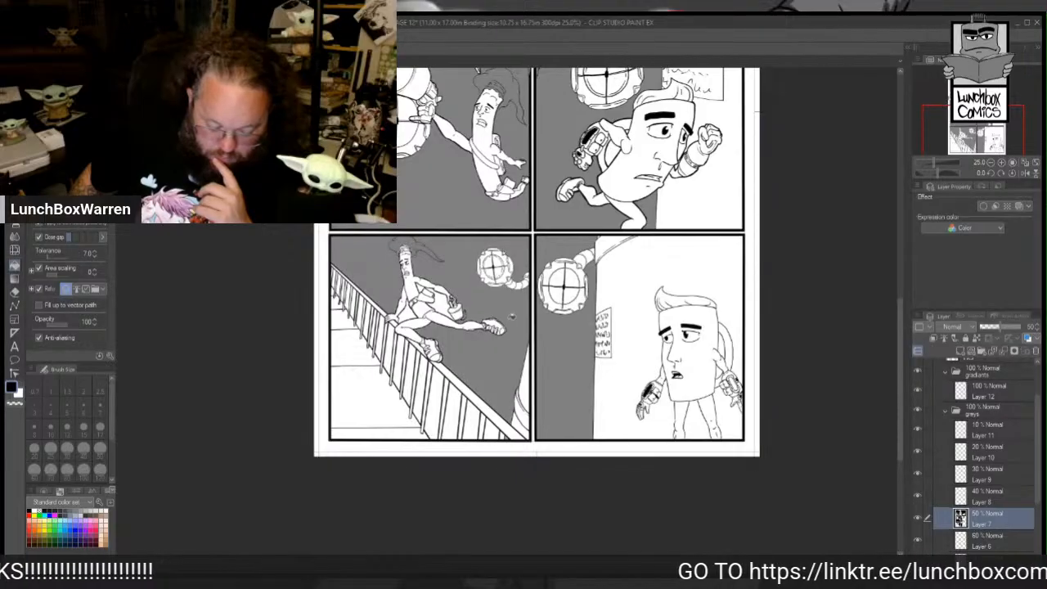
{"action": "left_click", "coordinate": [442, 302]}
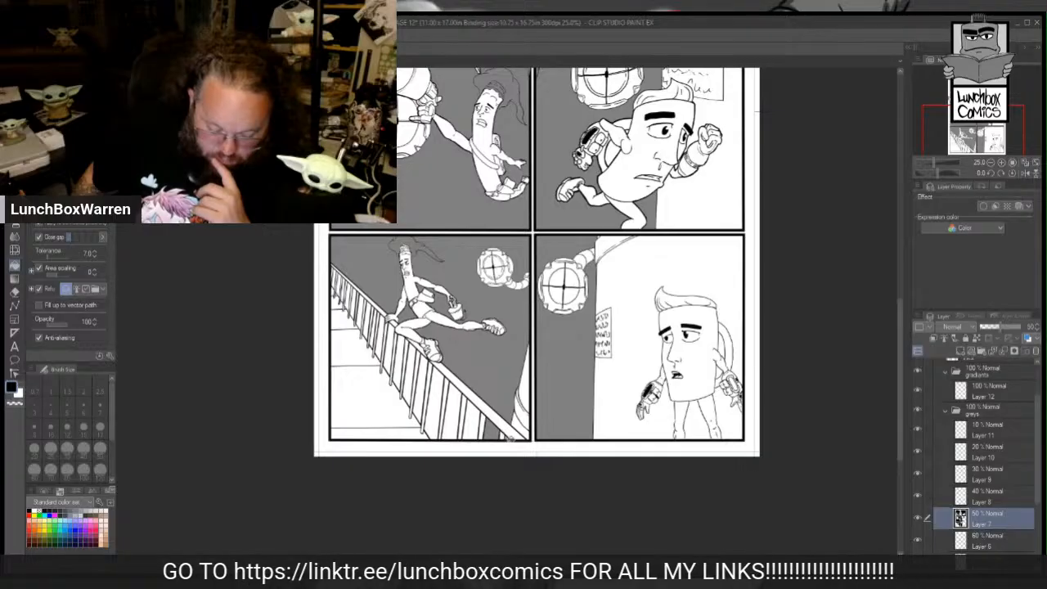
Step: Fill the gaps between the railing posts in the bottom-left panel with the 50% grey
{"action": "scroll", "coordinate": [503, 430], "scroll_direction": "up", "scroll_amount": 3}
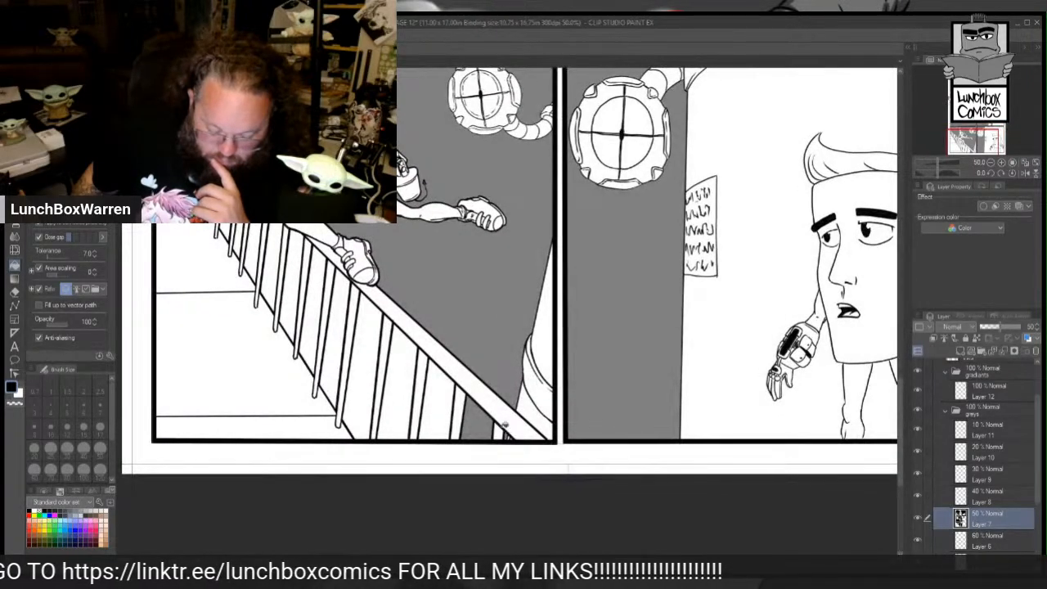
{"action": "left_click", "coordinate": [429, 411]}
{"action": "left_click", "coordinate": [397, 385]}
{"action": "left_click", "coordinate": [364, 368]}
{"action": "left_click", "coordinate": [336, 333]}
{"action": "left_click", "coordinate": [315, 309]}
{"action": "left_click", "coordinate": [298, 280]}
{"action": "left_click", "coordinate": [271, 252]}
{"action": "left_click", "coordinate": [252, 241]}
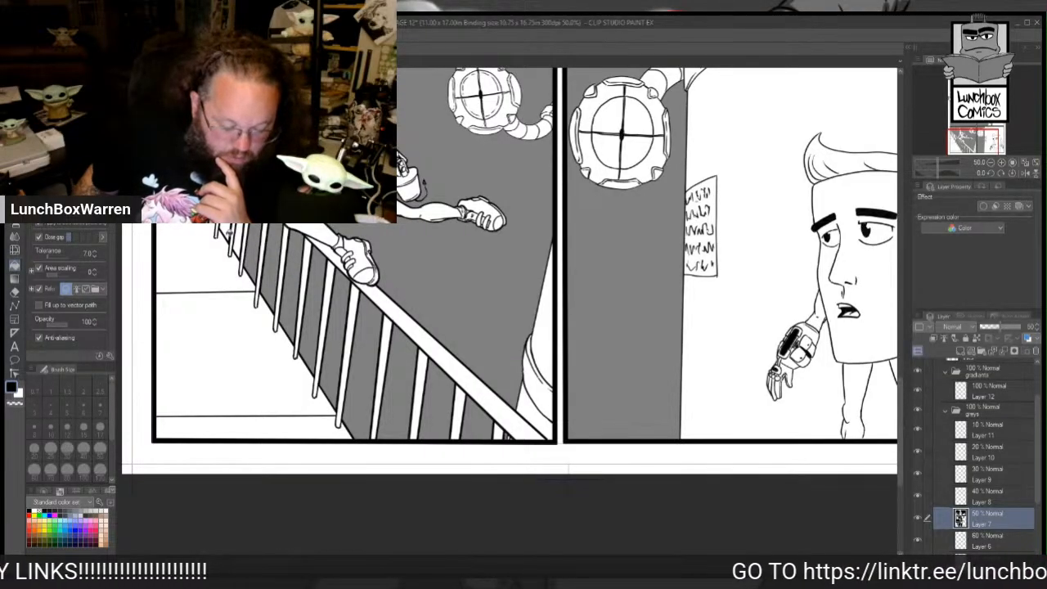
{"action": "left_click", "coordinate": [238, 242]}
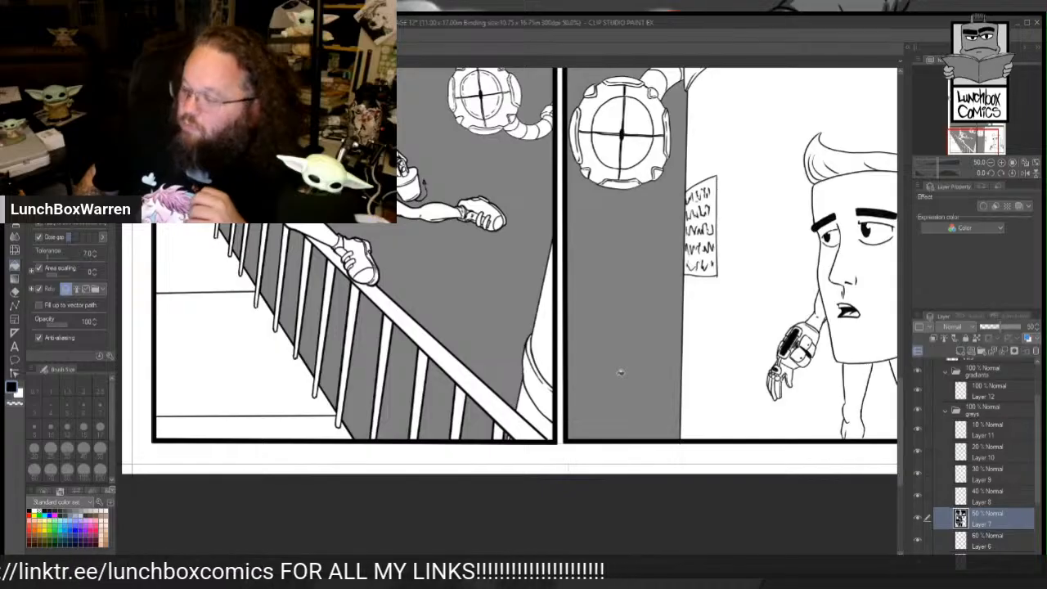
Step: On the 40% layer, fill the two lowest walkway sections beside the railing in the bottom-left panel
{"action": "scroll", "coordinate": [734, 334], "scroll_direction": "down", "scroll_amount": 1}
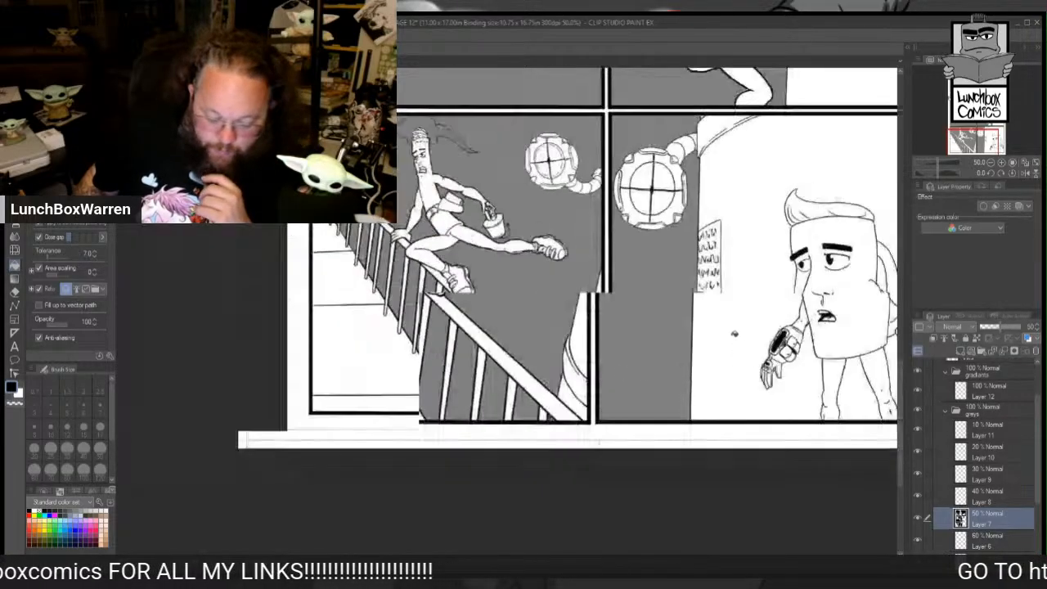
{"action": "scroll", "coordinate": [462, 244], "scroll_direction": "up", "scroll_amount": 4}
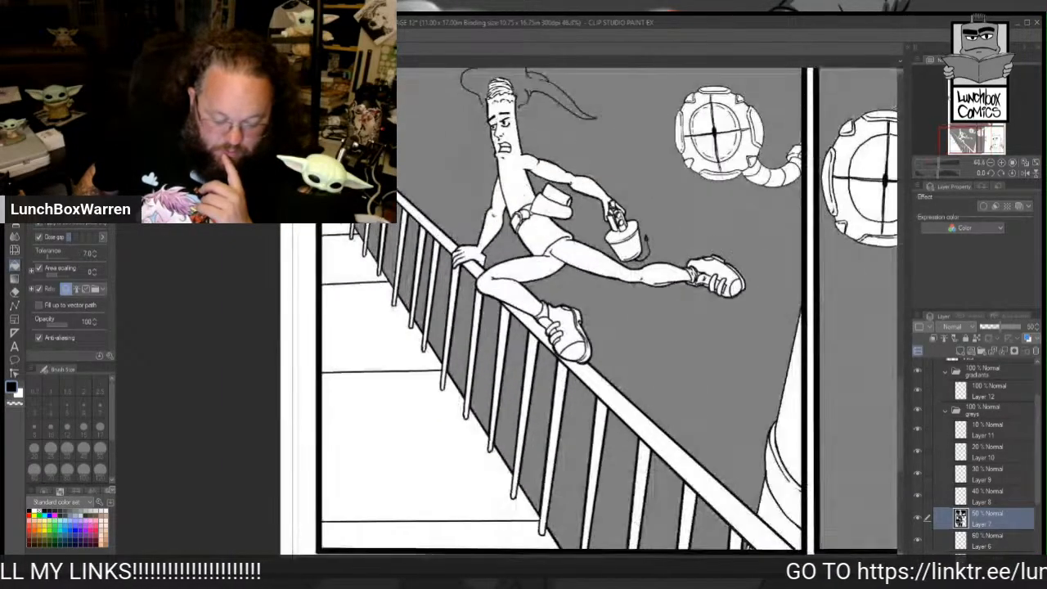
{"action": "scroll", "coordinate": [370, 188], "scroll_direction": "down", "scroll_amount": 4}
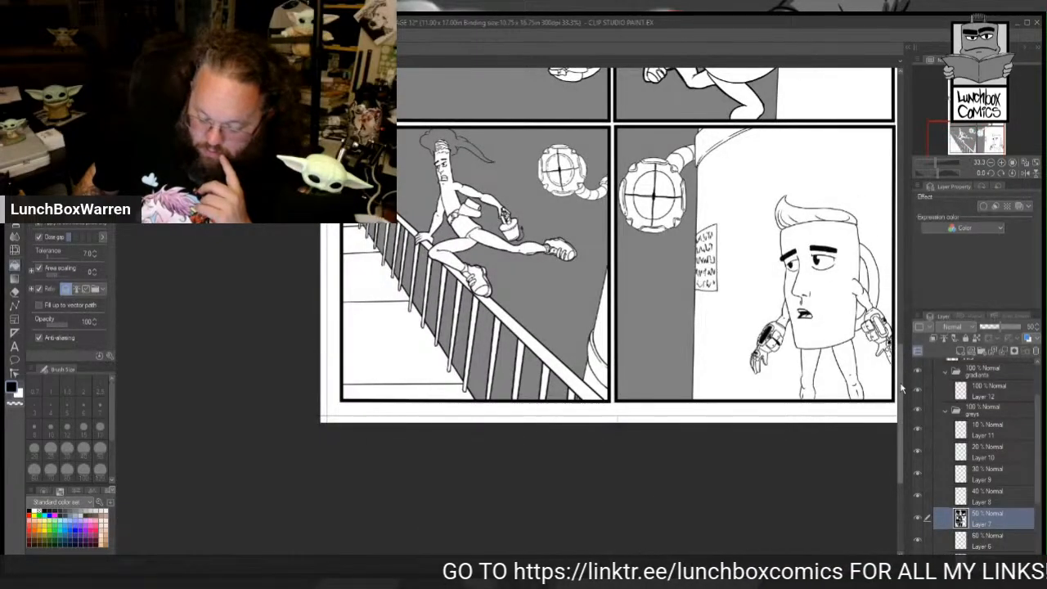
{"action": "scroll", "coordinate": [881, 296], "scroll_direction": "up", "scroll_amount": 4}
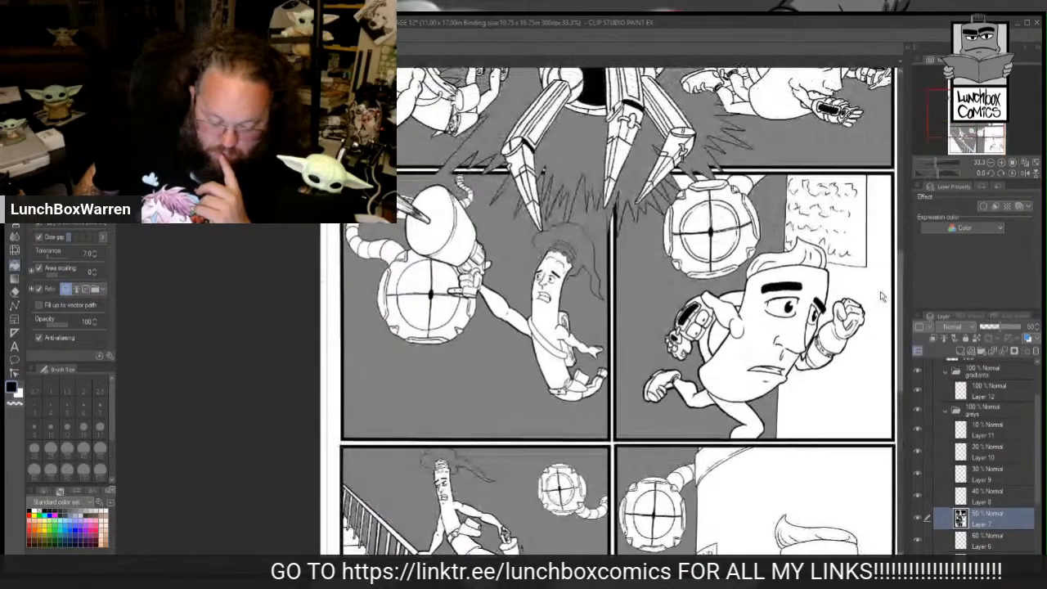
{"action": "scroll", "coordinate": [882, 296], "scroll_direction": "down", "scroll_amount": 4}
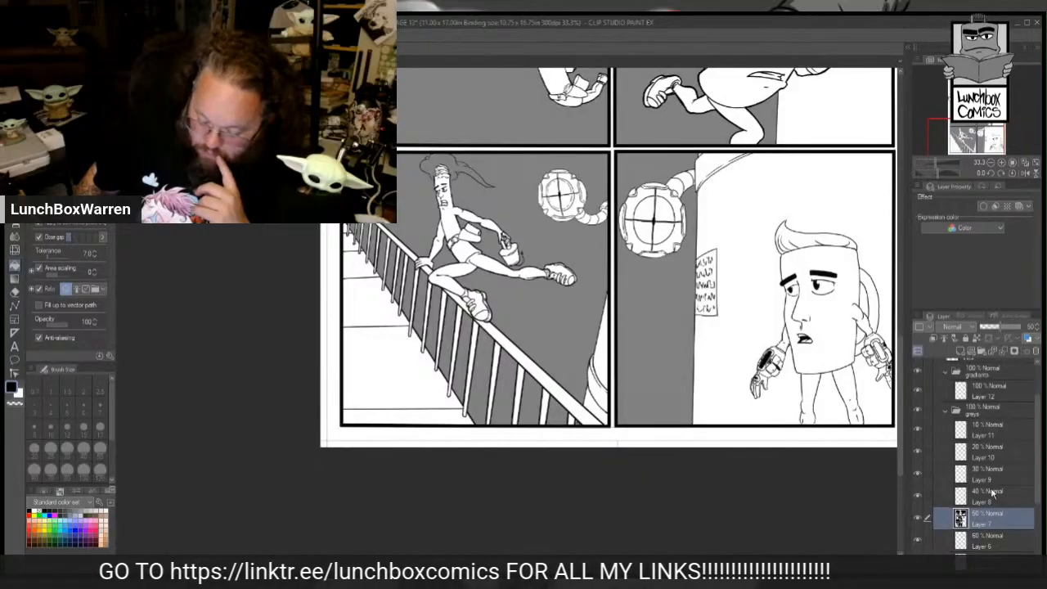
{"action": "left_click", "coordinate": [991, 496]}
{"action": "left_click", "coordinate": [431, 398]}
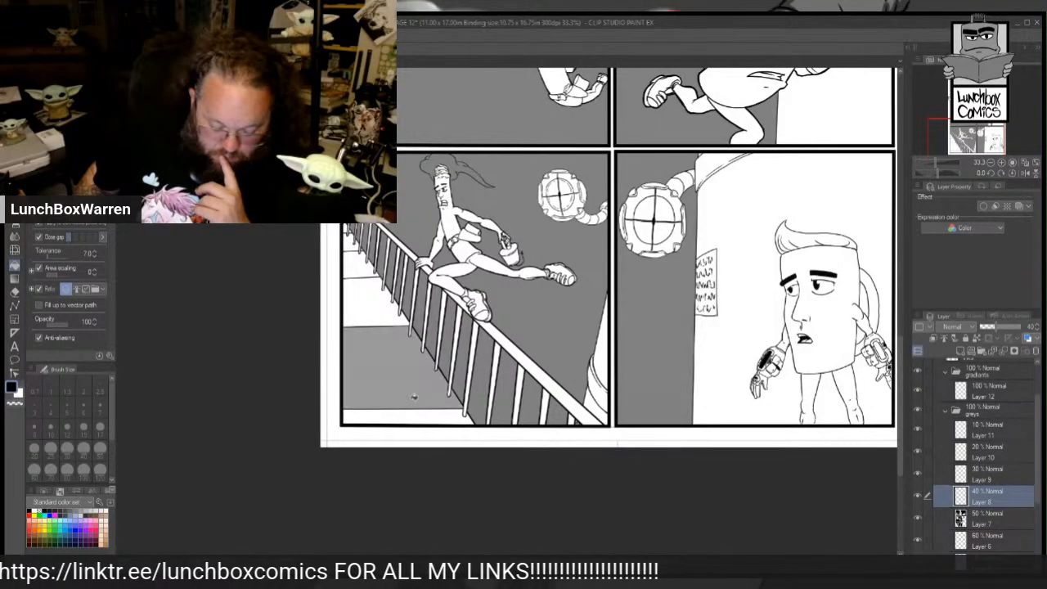
{"action": "left_click", "coordinate": [432, 413]}
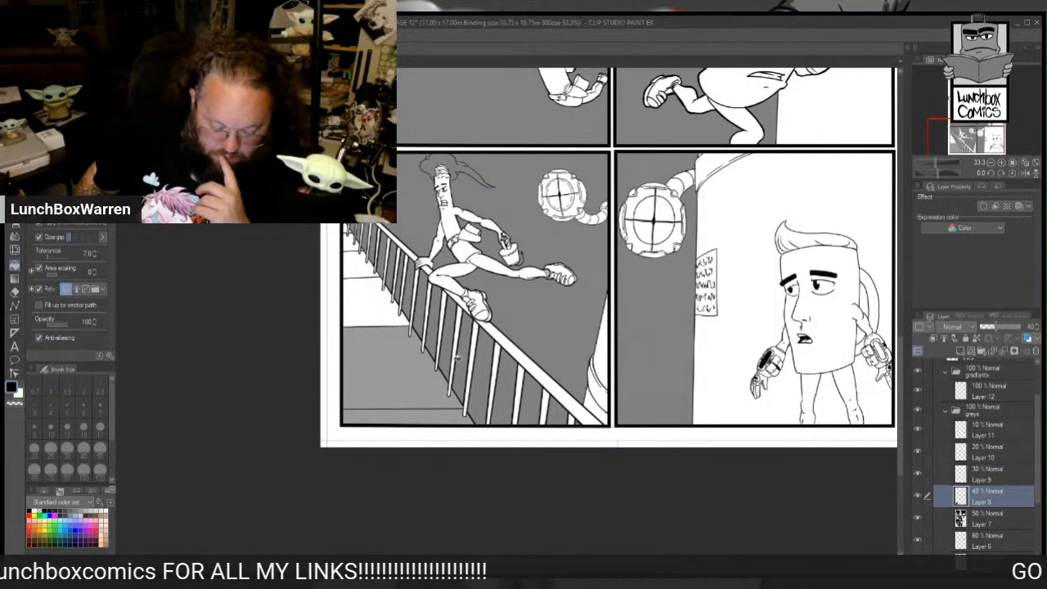
Step: On the 40% layer, fill the handrail and the posts of the railing's lower half in the bottom-left panel
{"action": "left_click", "coordinate": [454, 357]}
{"action": "left_click", "coordinate": [480, 330]}
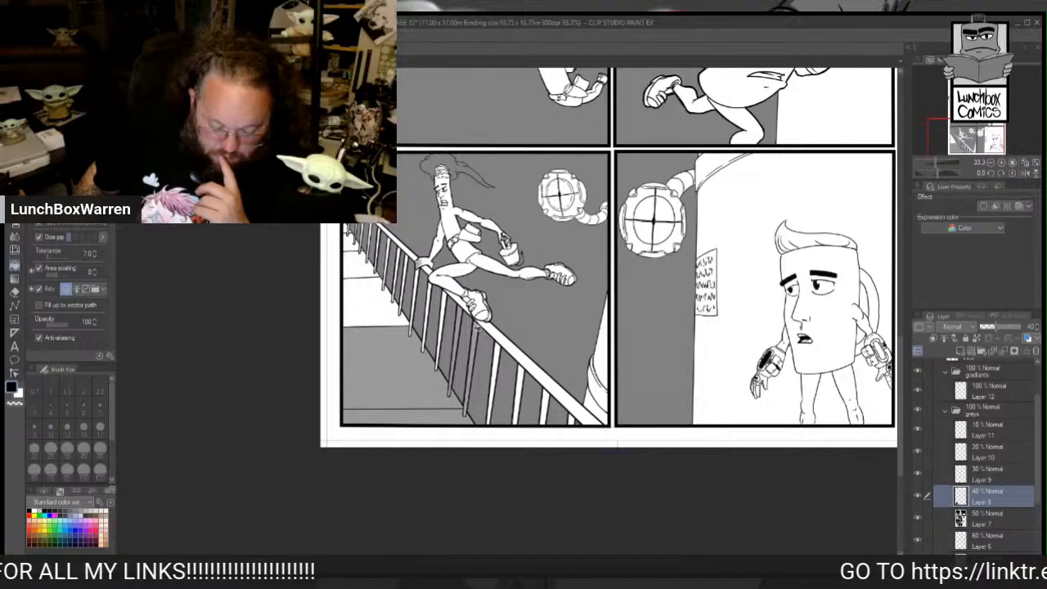
{"action": "left_click", "coordinate": [492, 327]}
{"action": "left_click", "coordinate": [499, 360]}
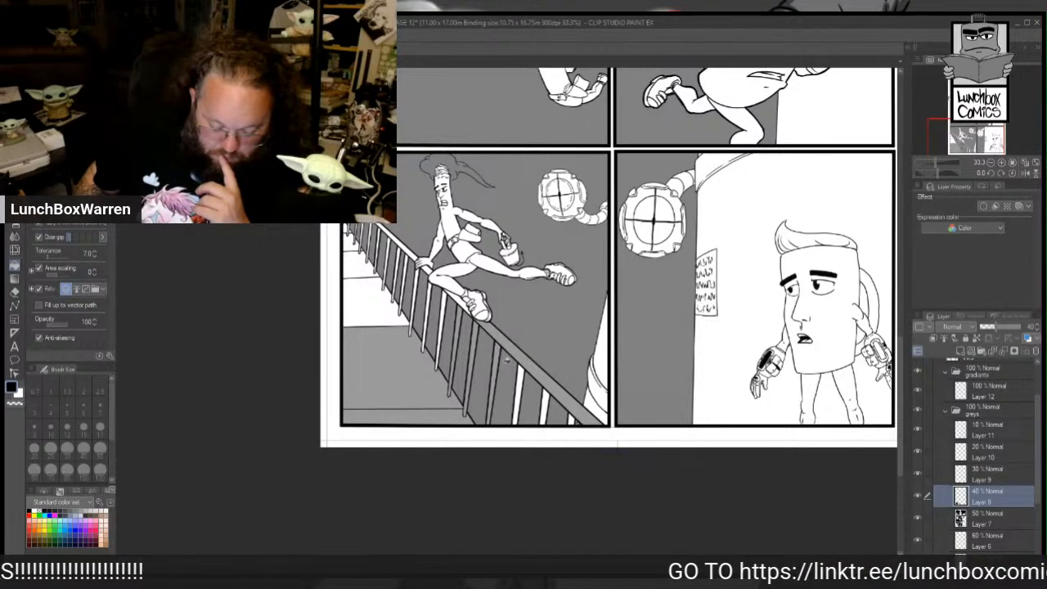
{"action": "left_click", "coordinate": [522, 376]}
{"action": "left_click", "coordinate": [545, 393]}
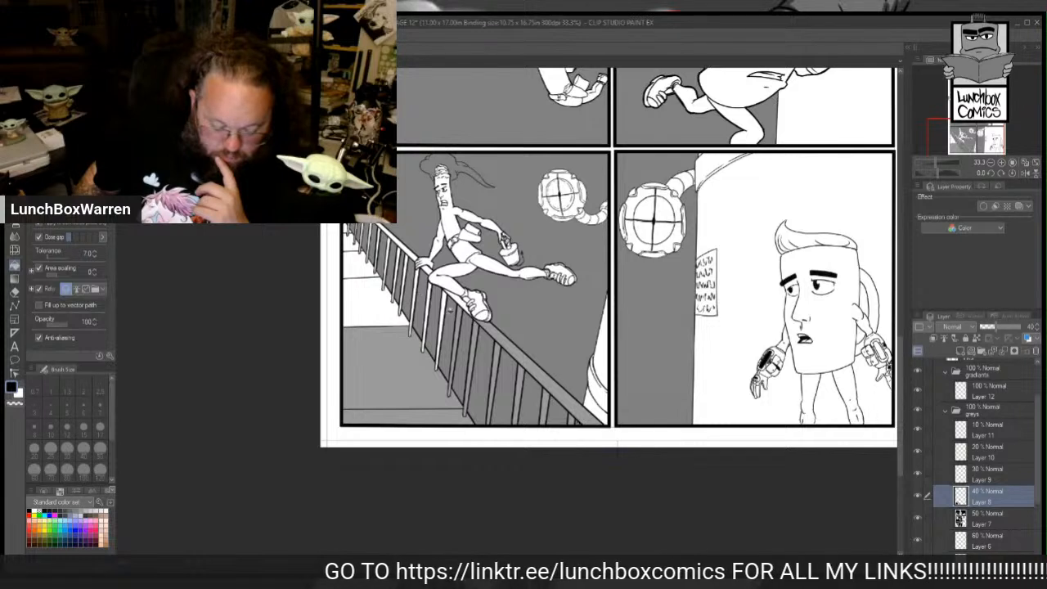
Step: Fill the railing posts below the leaping character's hand and leg and the upper handrail with the 40% grey
{"action": "left_click", "coordinate": [443, 297]}
{"action": "left_click", "coordinate": [432, 292]}
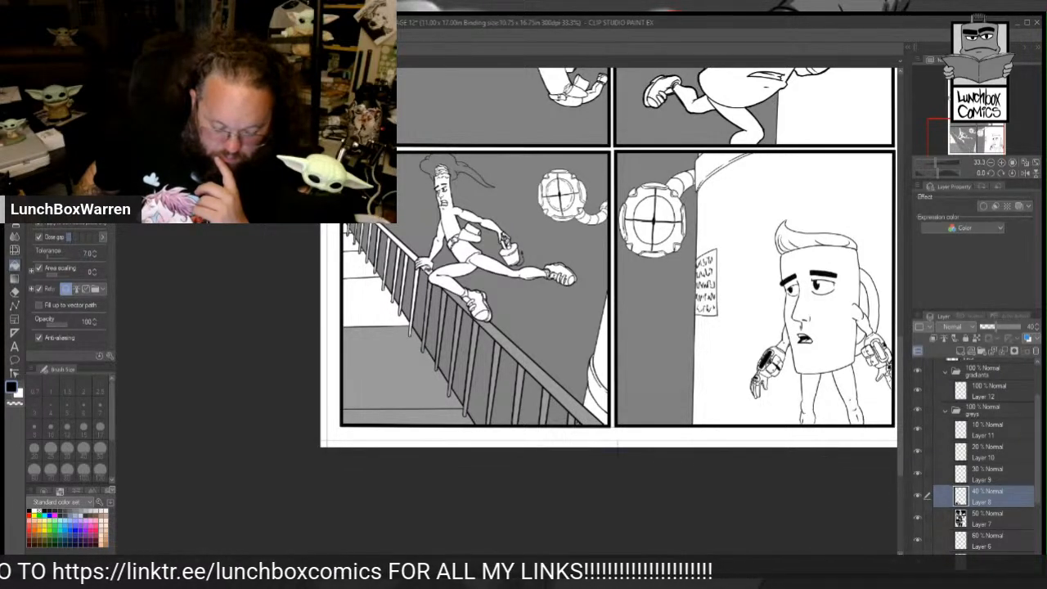
{"action": "left_click", "coordinate": [420, 276]}
{"action": "left_click", "coordinate": [414, 253]}
{"action": "left_click", "coordinate": [403, 260]}
{"action": "left_click", "coordinate": [397, 259]}
{"action": "left_click", "coordinate": [389, 248]}
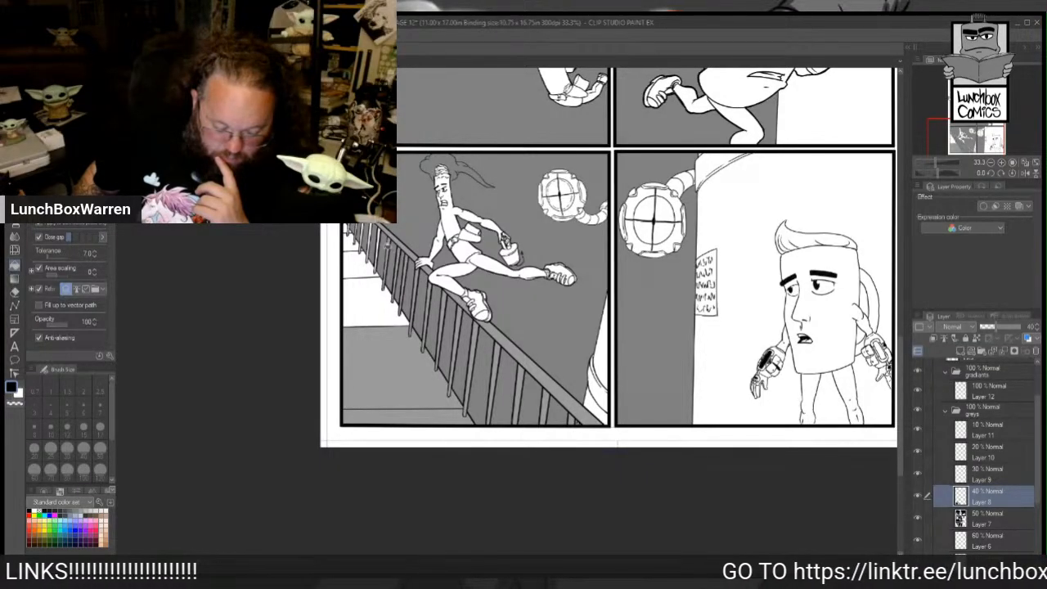
Step: Fill the remaining upper railing posts and the upper walkway sections of the bottom-left panel on the 40% layer
{"action": "left_click", "coordinate": [378, 235]}
{"action": "left_click", "coordinate": [374, 292]}
{"action": "left_click", "coordinate": [362, 265]}
{"action": "left_click", "coordinate": [351, 243]}
{"action": "left_click", "coordinate": [348, 231]}
{"action": "scroll", "coordinate": [364, 246], "scroll_direction": "up", "scroll_amount": 5}
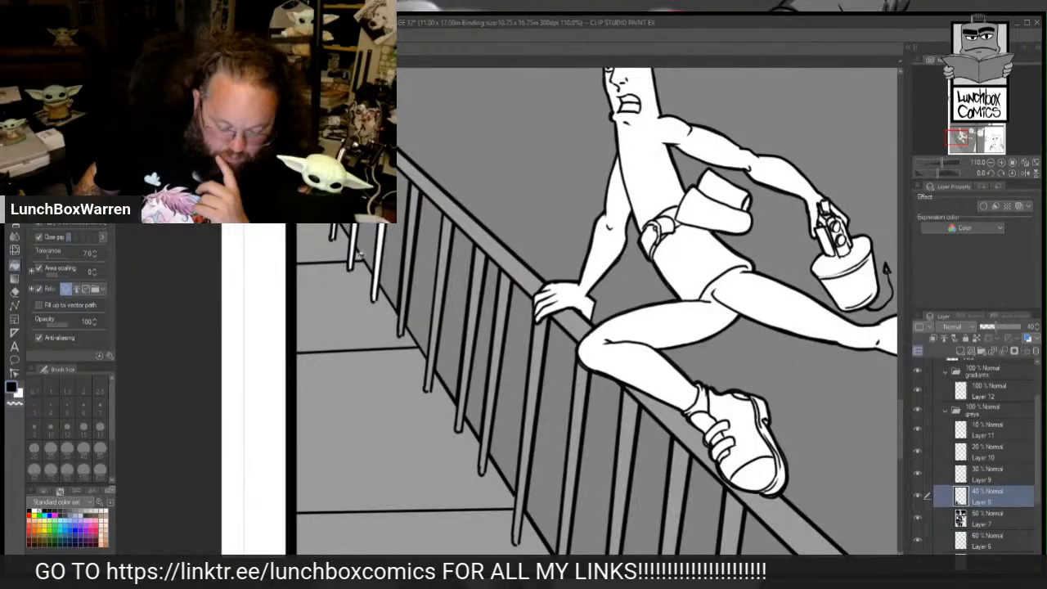
{"action": "left_click", "coordinate": [354, 248]}
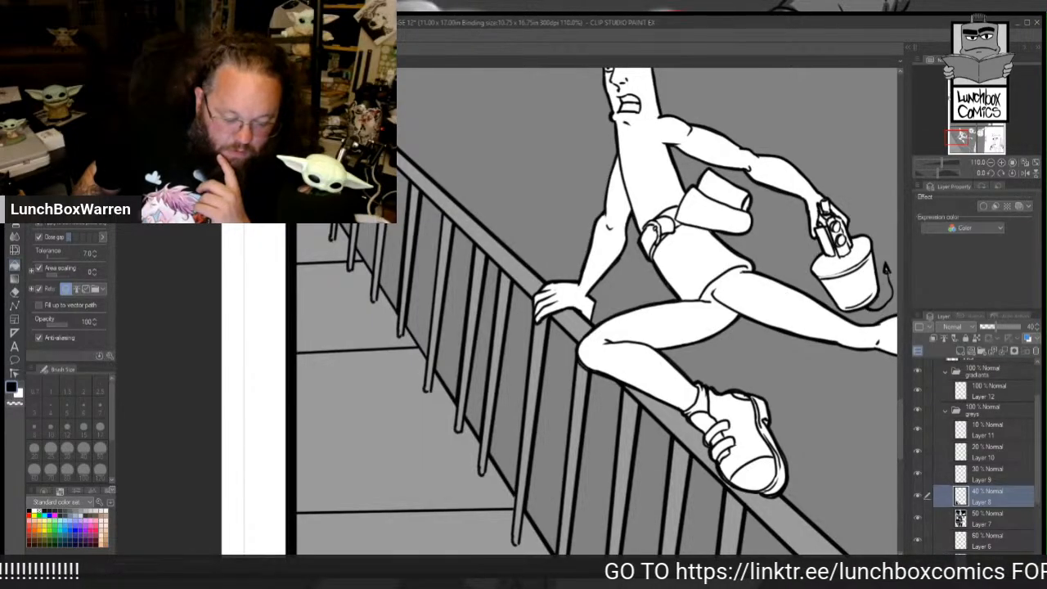
Step: Examine both ends of the railing in the bottom-left panel for unfilled gaps
{"action": "scroll", "coordinate": [785, 392], "scroll_direction": "up", "scroll_amount": 5}
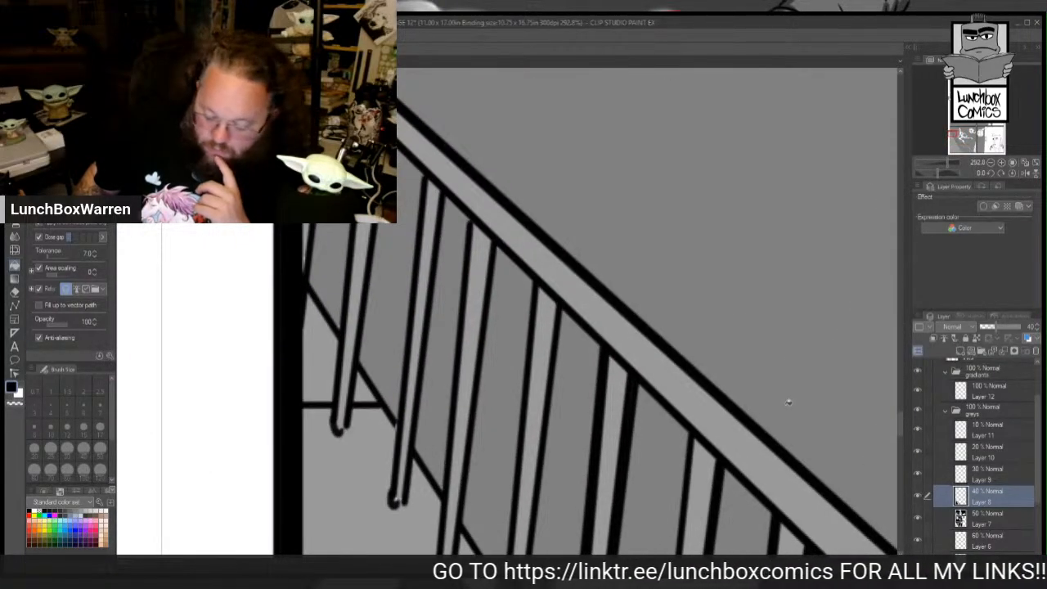
{"action": "mouse_move", "coordinate": [899, 421]}
{"action": "left_mouse_down"}
{"action": "mouse_move", "coordinate": [900, 391]}
{"action": "mouse_move", "coordinate": [900, 419]}
{"action": "left_mouse_up"}
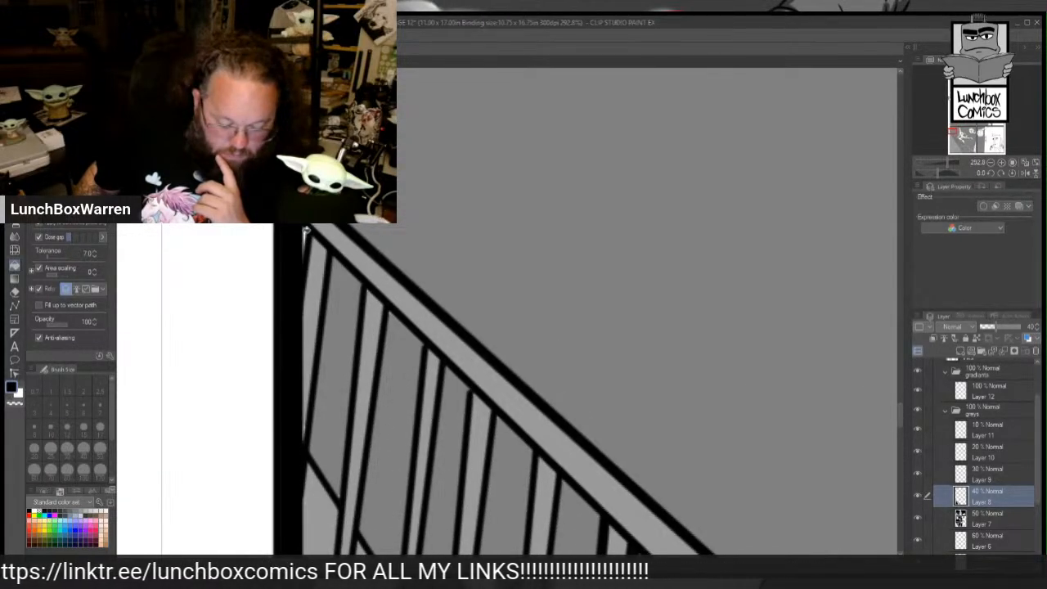
{"action": "scroll", "coordinate": [441, 288], "scroll_direction": "down", "scroll_amount": 5}
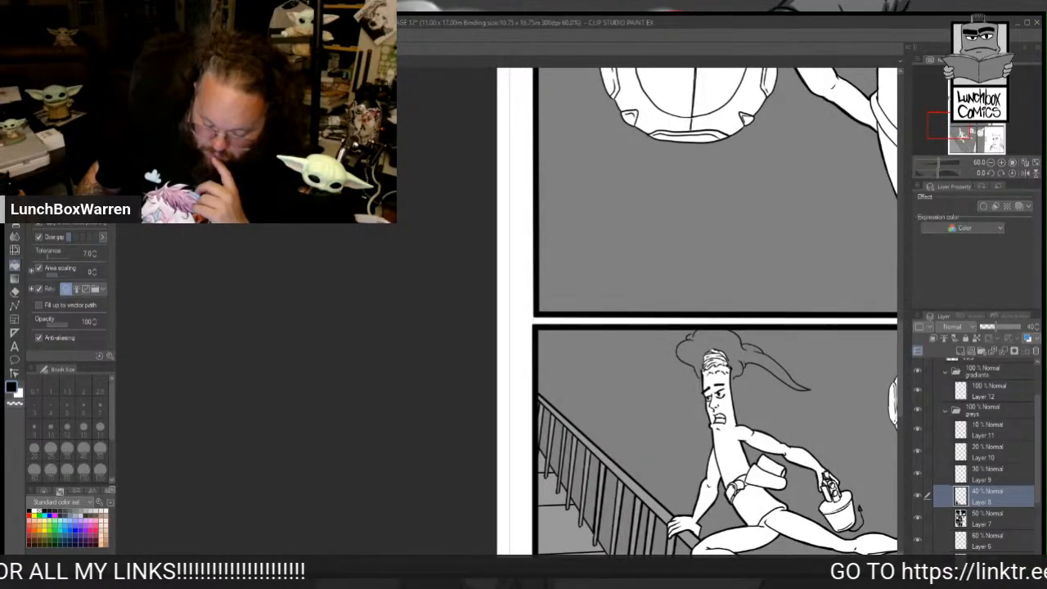
{"action": "left_click_drag", "start_coordinate": [532, 564], "coordinate": [663, 563]}
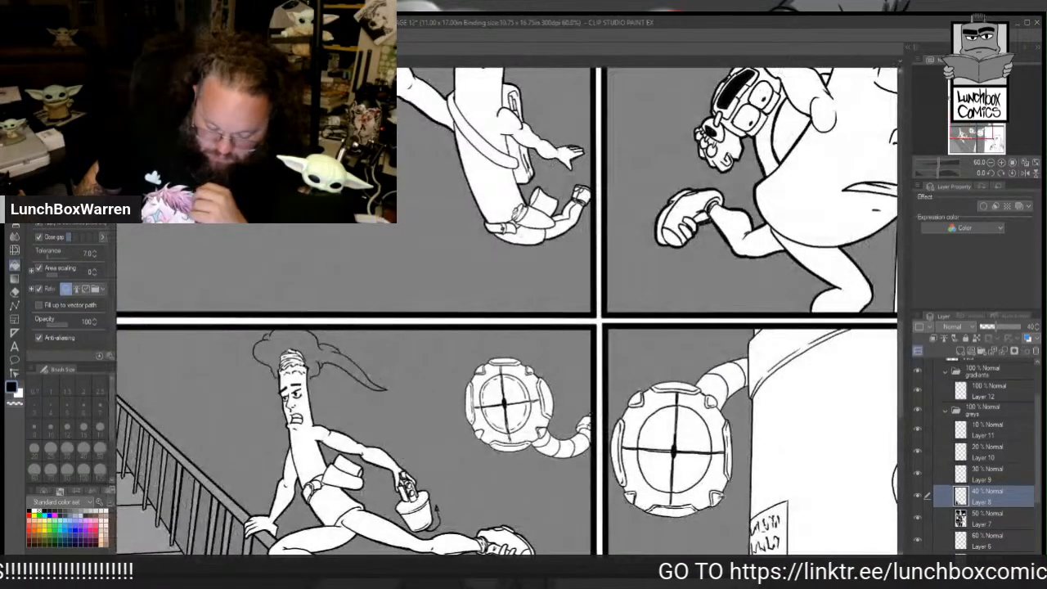
{"action": "left_click_drag", "start_coordinate": [900, 333], "coordinate": [859, 422]}
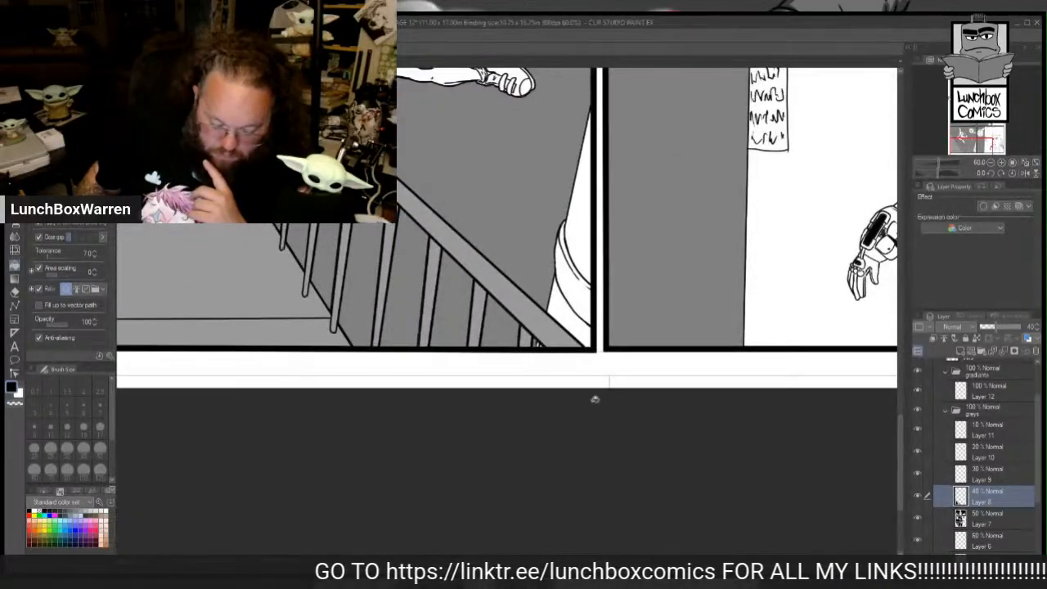
{"action": "scroll", "coordinate": [531, 340], "scroll_direction": "up", "scroll_amount": 8}
{"action": "scroll", "coordinate": [521, 327], "scroll_direction": "up", "scroll_amount": 2}
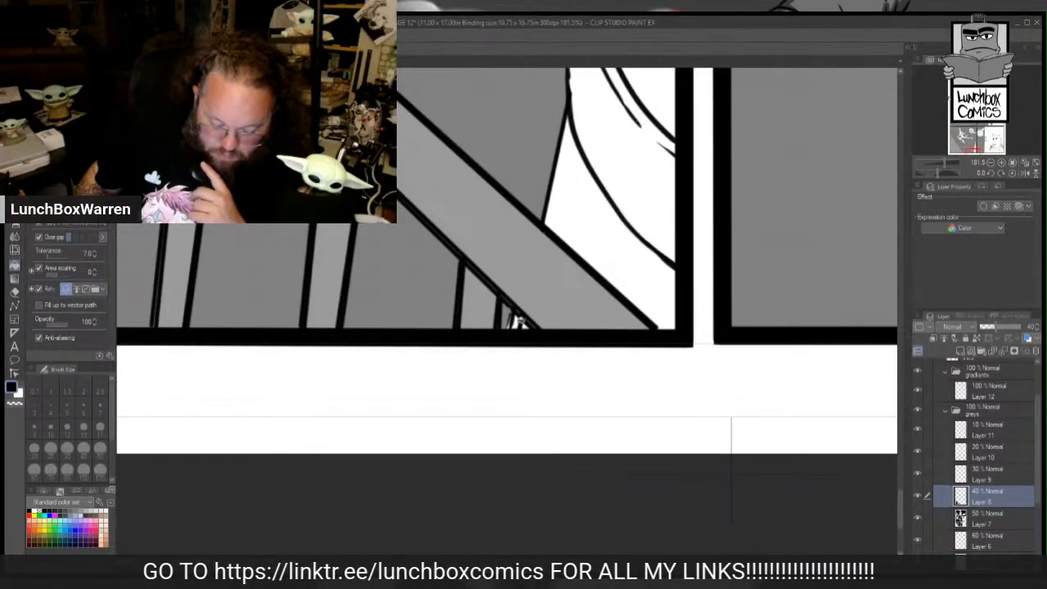
{"action": "scroll", "coordinate": [647, 342], "scroll_direction": "down", "scroll_amount": 5}
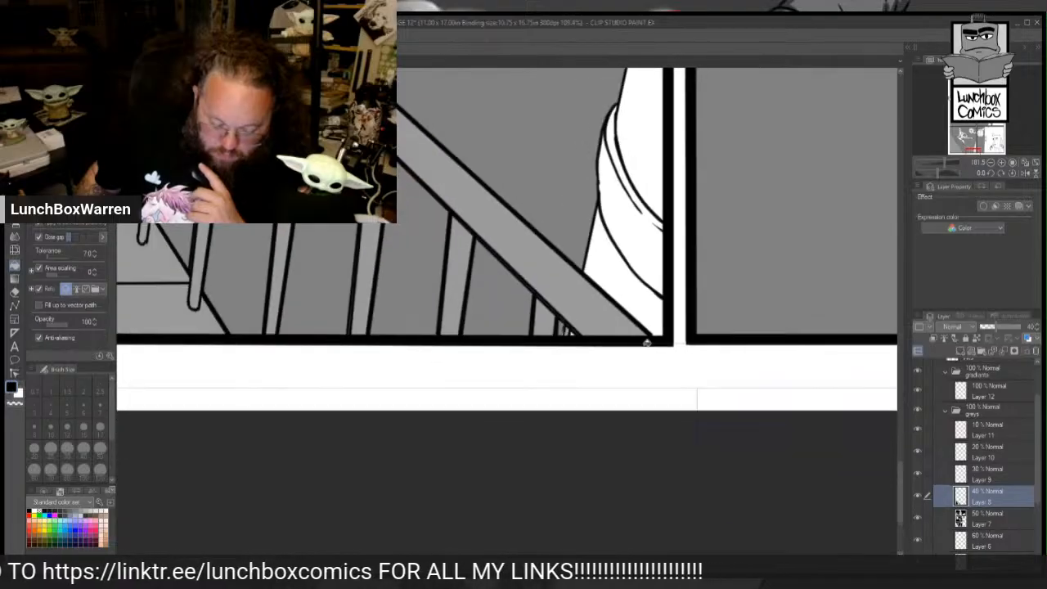
{"action": "scroll", "coordinate": [647, 342], "scroll_direction": "down", "scroll_amount": 2}
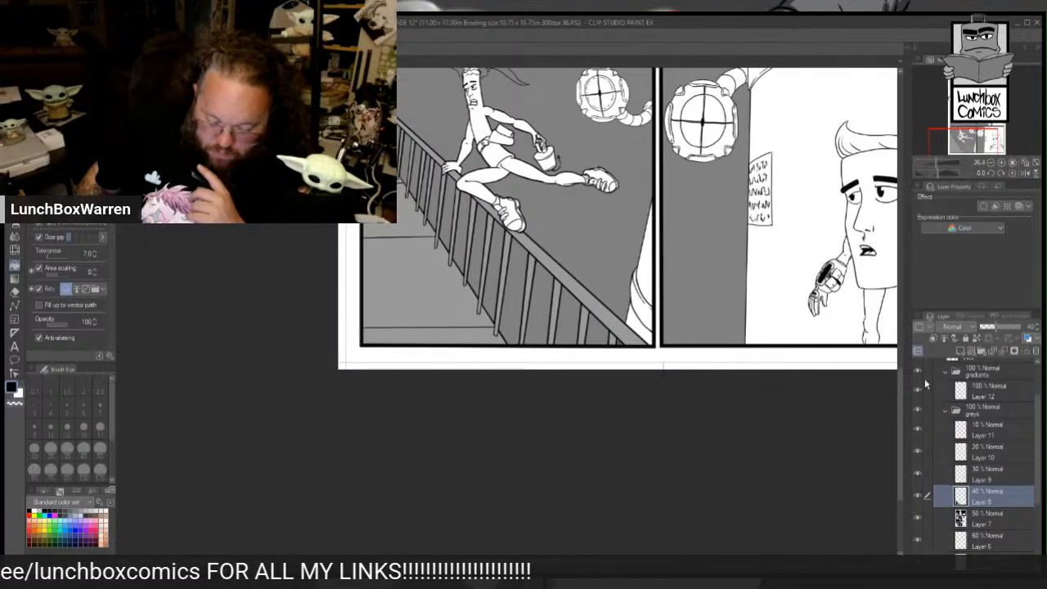
Step: On the 50% layer, fill the gaps in and around the flying mug character's handle in the top panel
{"action": "left_click_drag", "start_coordinate": [898, 426], "coordinate": [873, 260]}
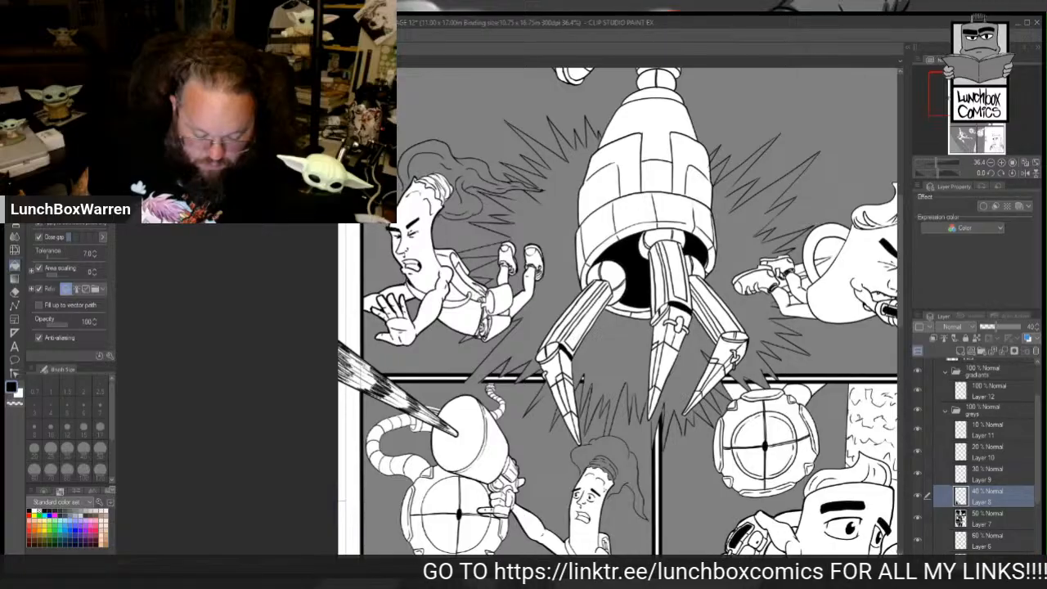
{"action": "left_click", "coordinate": [1000, 523]}
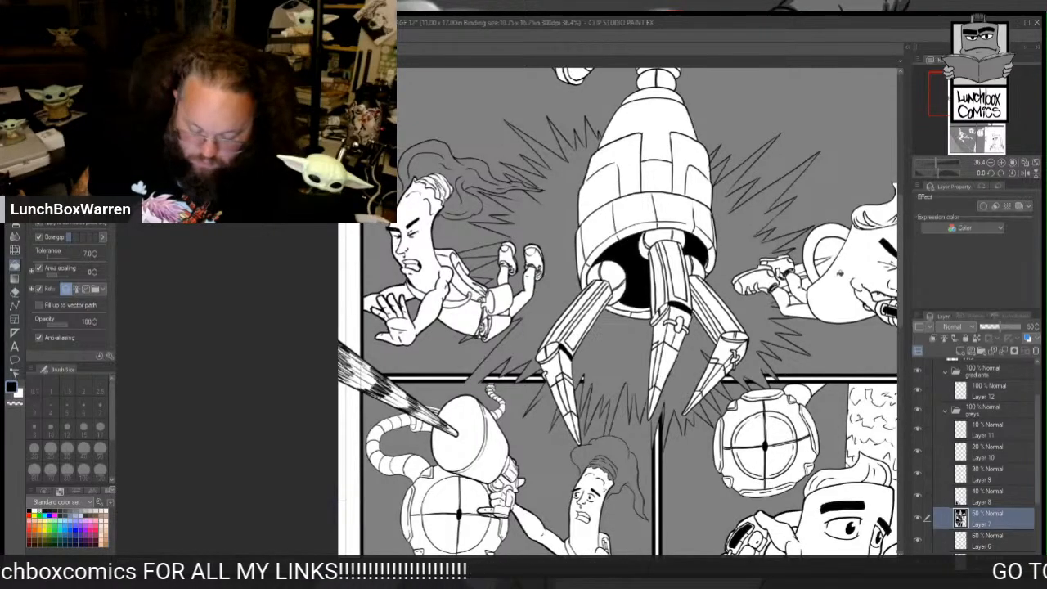
{"action": "scroll", "coordinate": [622, 310], "scroll_direction": "down", "scroll_amount": 5}
{"action": "scroll", "coordinate": [621, 311], "scroll_direction": "down", "scroll_amount": 4}
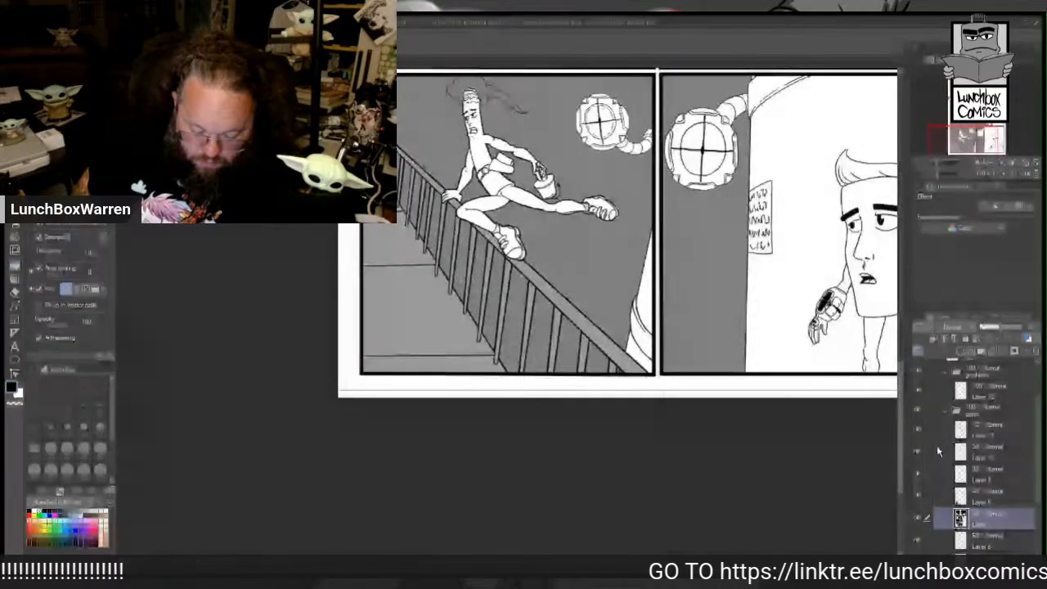
{"action": "scroll", "coordinate": [936, 445], "scroll_direction": "up", "scroll_amount": 5}
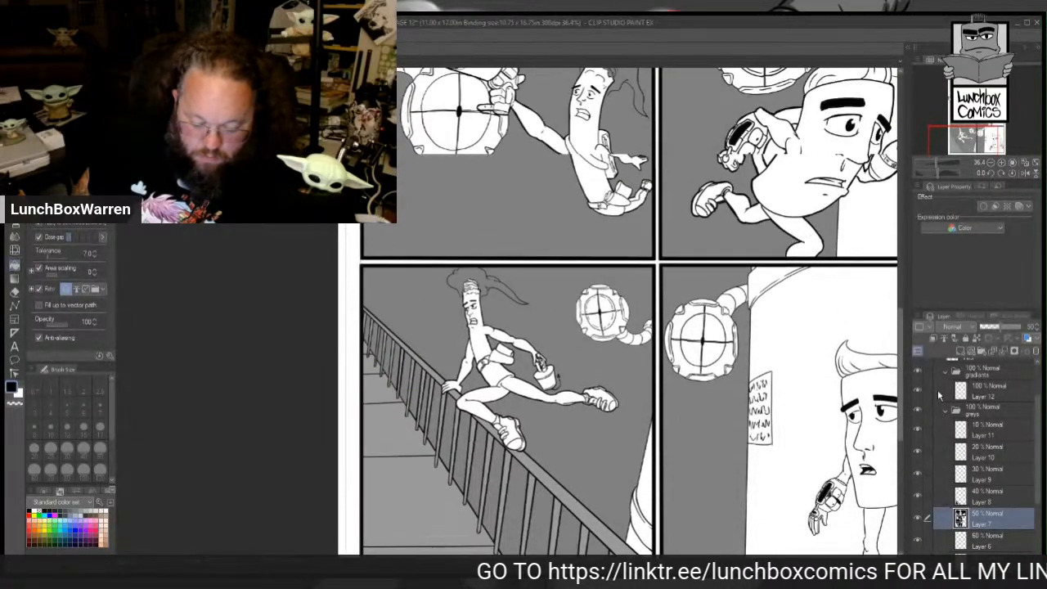
{"action": "scroll", "coordinate": [936, 349], "scroll_direction": "up", "scroll_amount": 5}
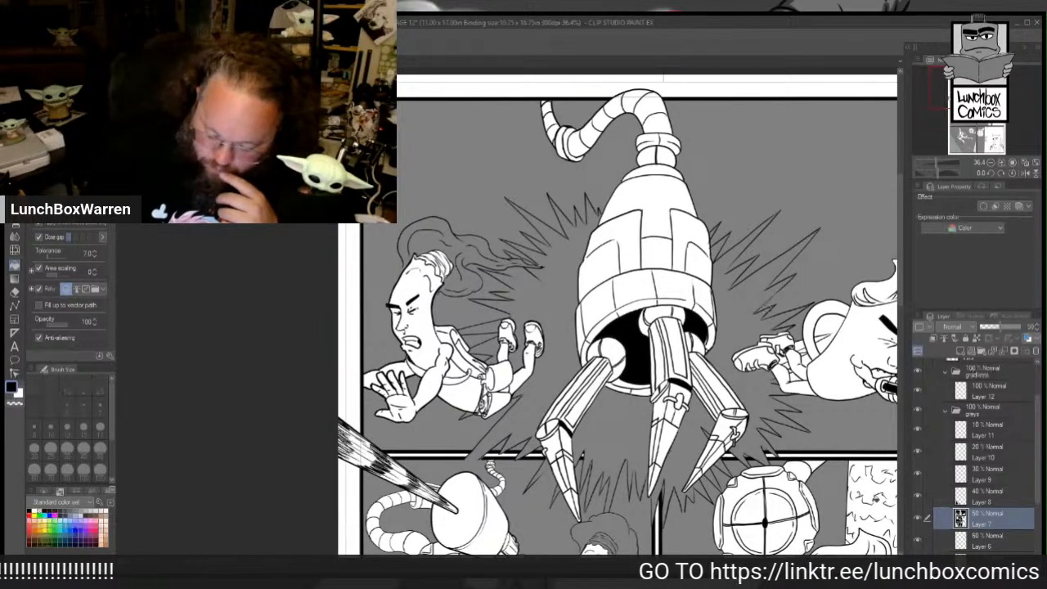
{"action": "left_click", "coordinate": [828, 328]}
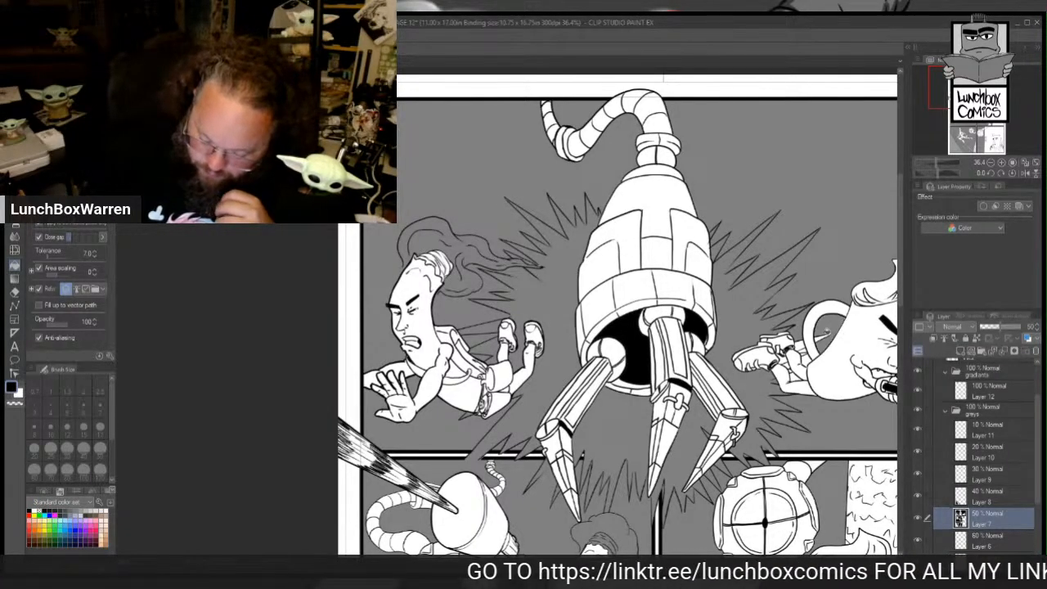
{"action": "left_click", "coordinate": [802, 349]}
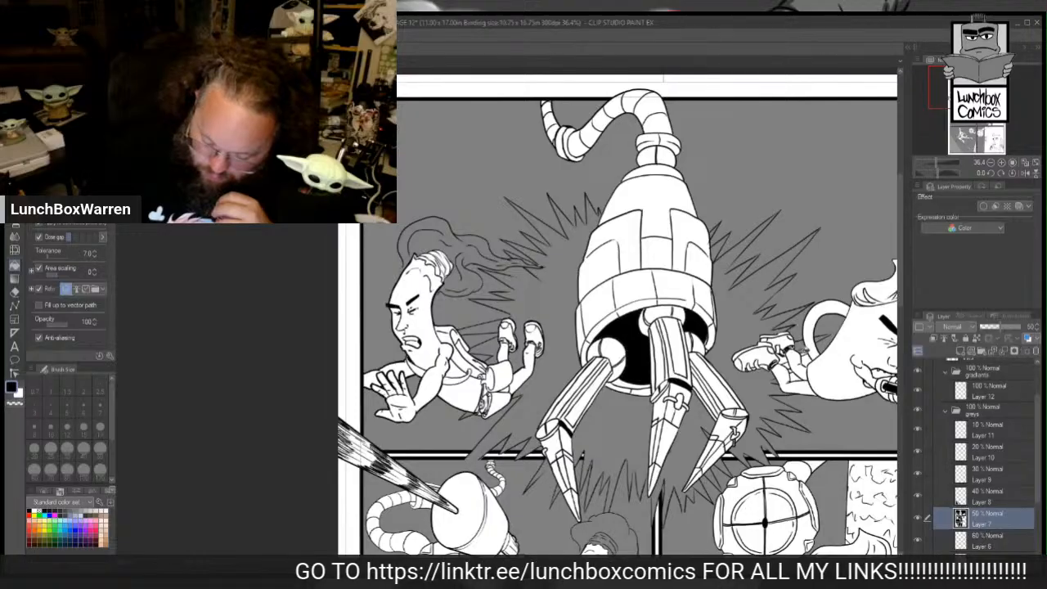
{"action": "left_click", "coordinate": [805, 355]}
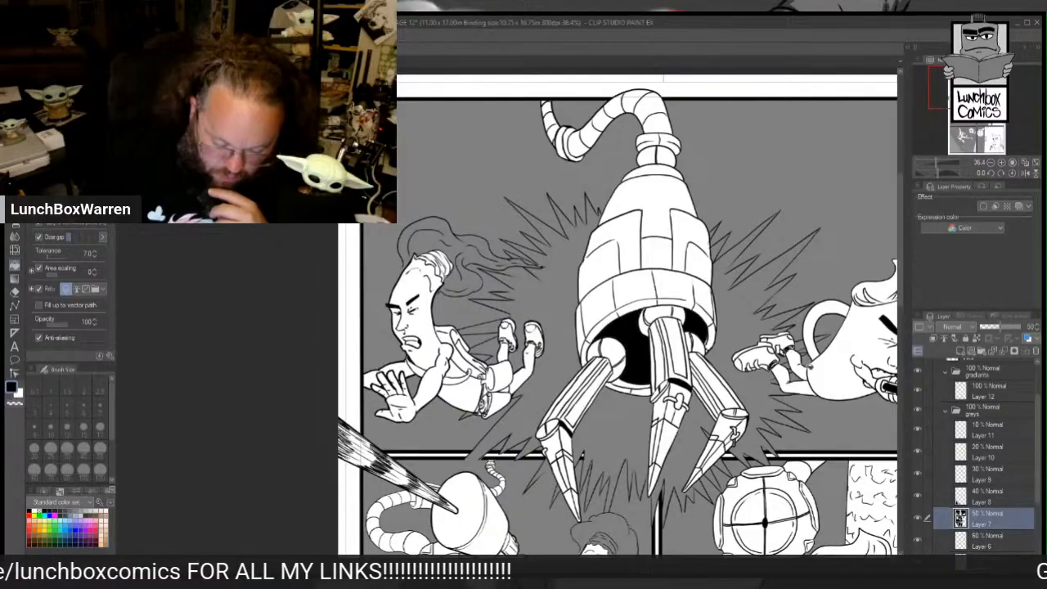
Step: Switch to the finished page 9 document and expand its art and grey folders to show the opacity layers
{"action": "left_click_drag", "start_coordinate": [906, 299], "coordinate": [905, 372]}
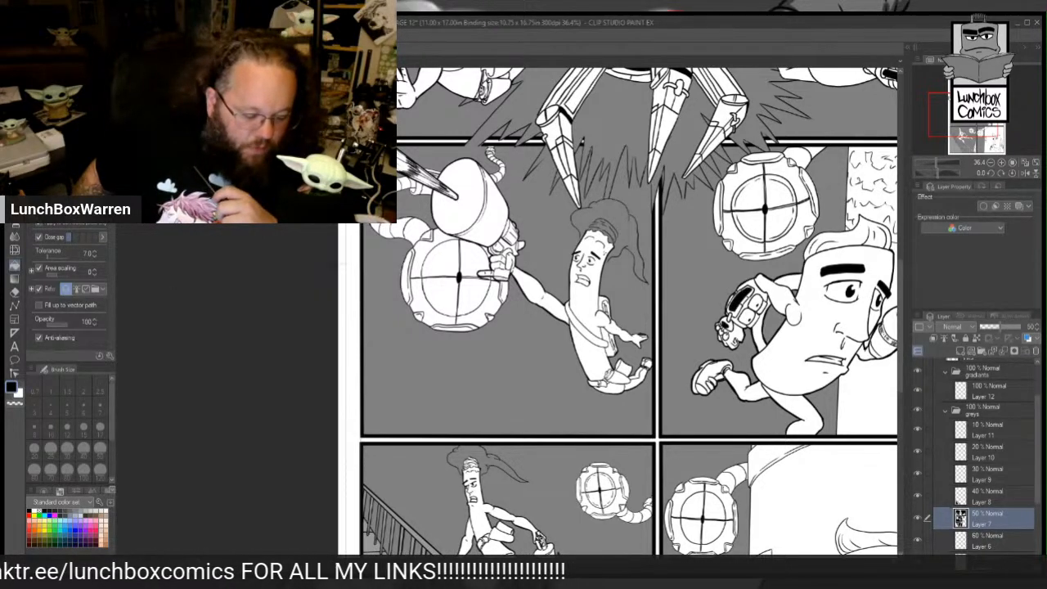
{"action": "key", "text": "ctrl+Tab"}
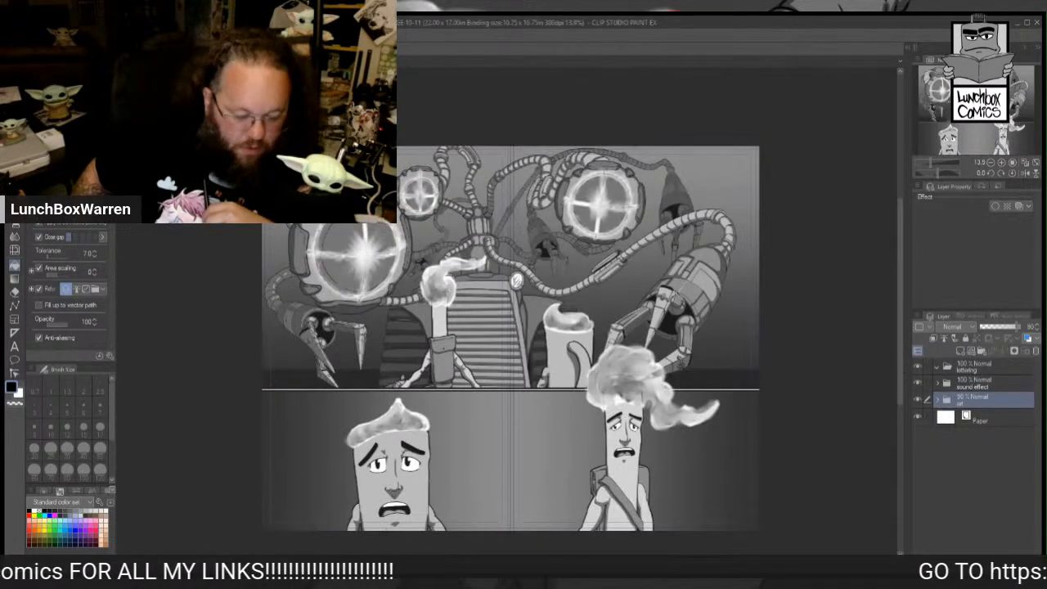
{"action": "key", "text": "ctrl+Tab"}
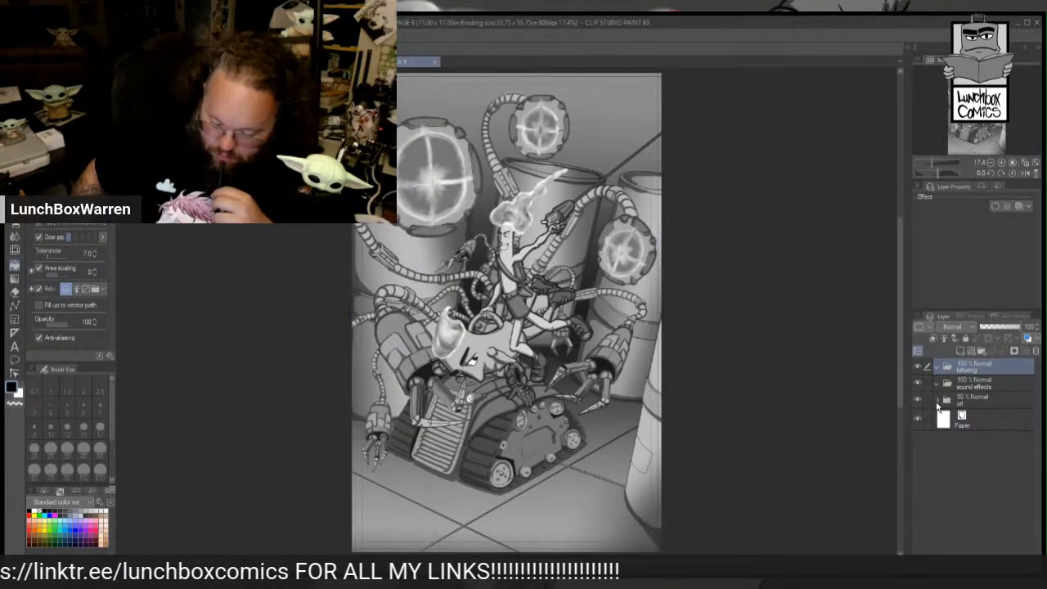
{"action": "left_click", "coordinate": [937, 400]}
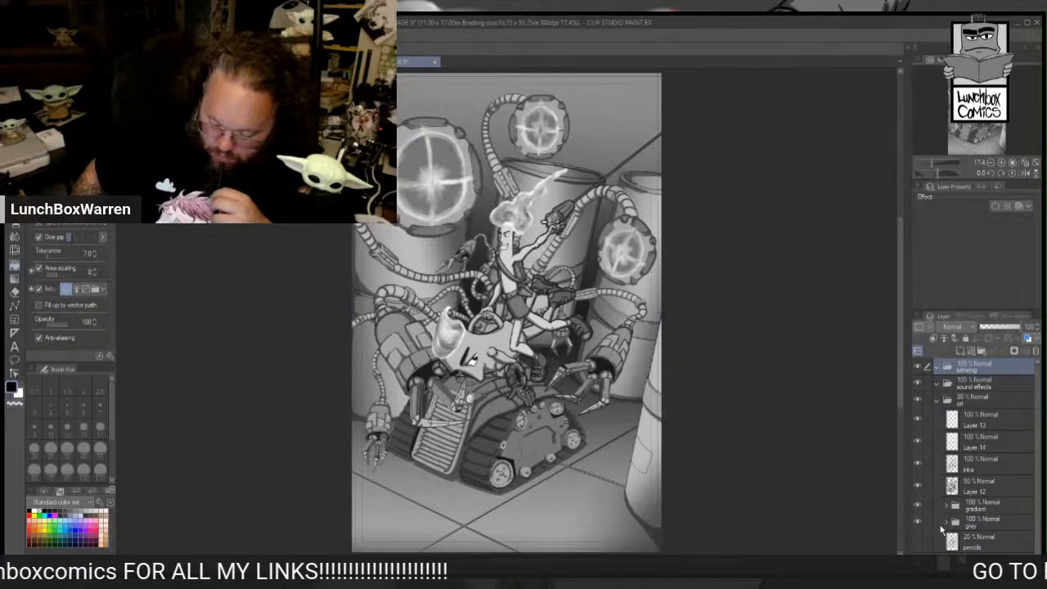
{"action": "left_click", "coordinate": [945, 526]}
{"action": "scroll", "coordinate": [1041, 500], "scroll_direction": "down", "scroll_amount": 5}
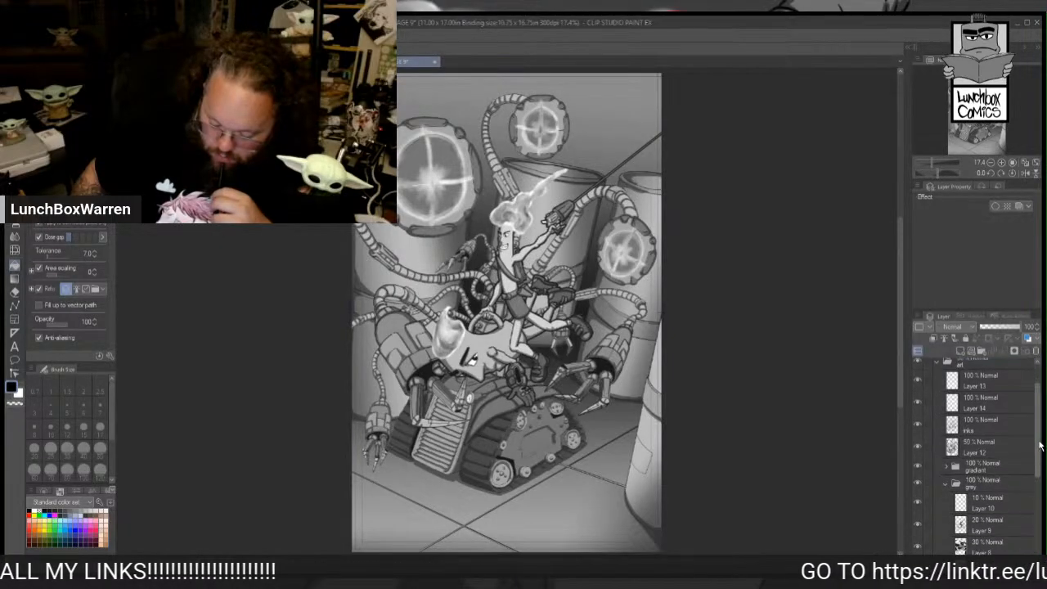
{"action": "scroll", "coordinate": [1041, 500], "scroll_direction": "down", "scroll_amount": 1}
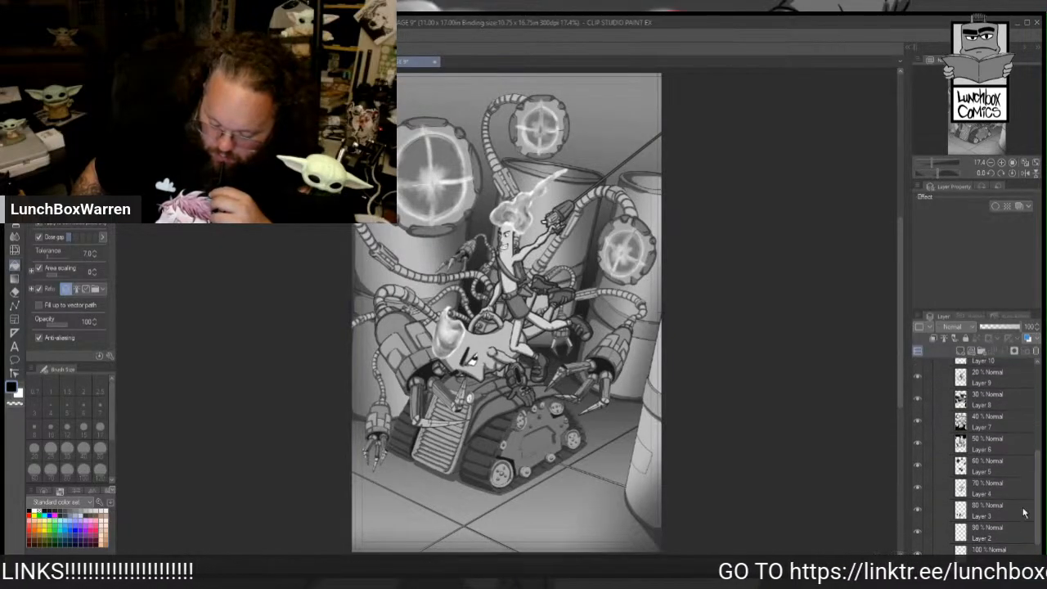
Step: Toggle the visibility of page 9's 50%, 40% and 30% grey layers to check which areas each one shades
{"action": "left_click", "coordinate": [917, 444]}
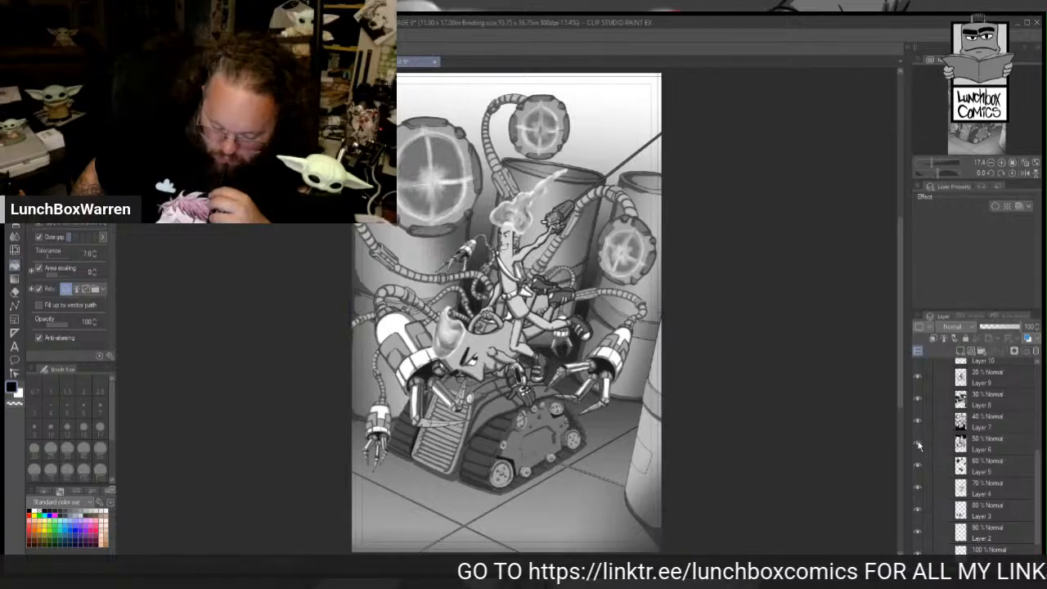
{"action": "left_click", "coordinate": [917, 444]}
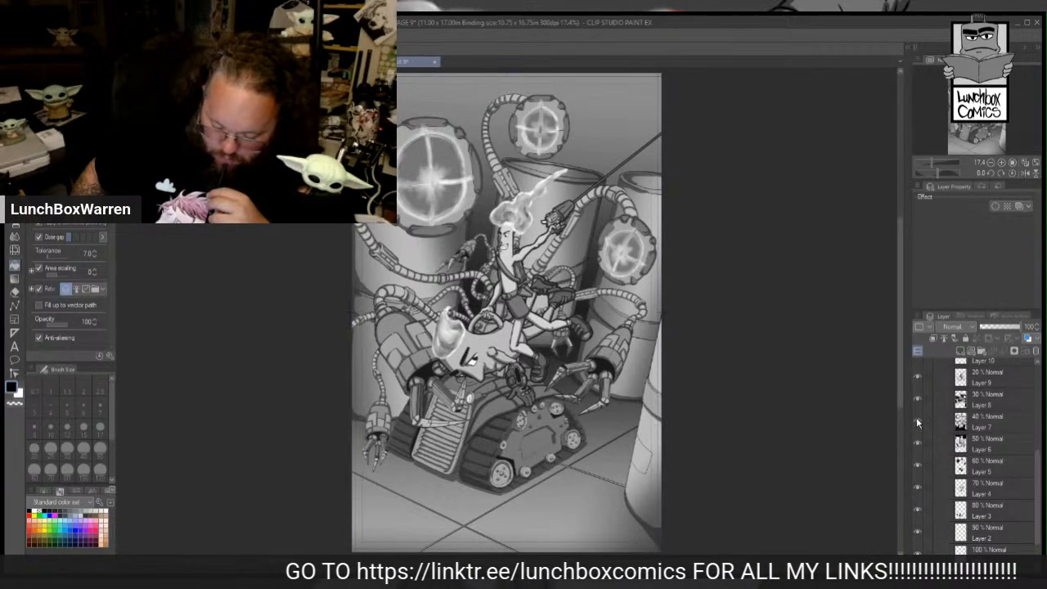
{"action": "left_click", "coordinate": [916, 421]}
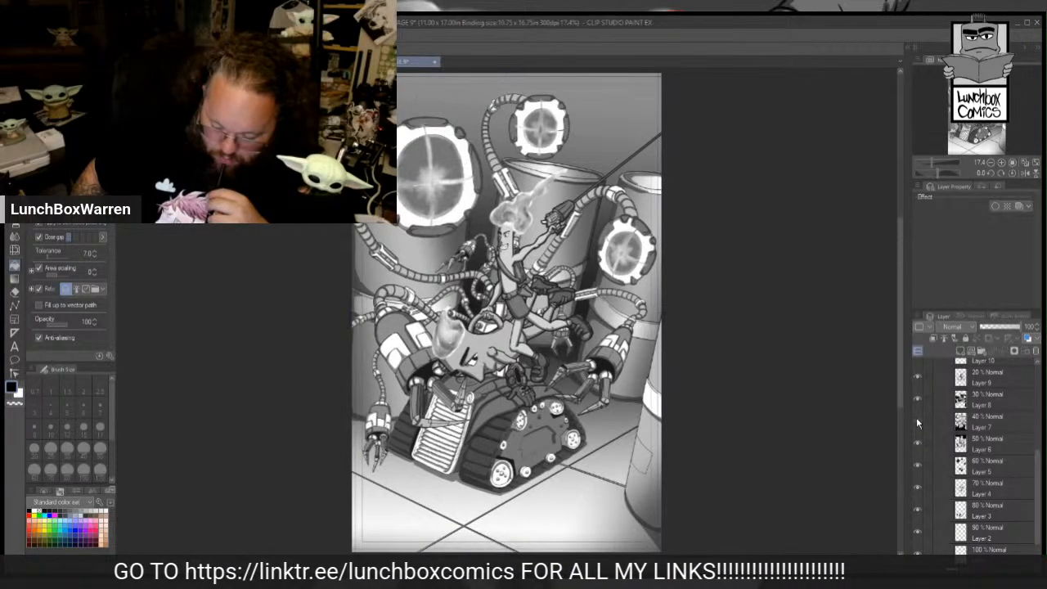
{"action": "left_click", "coordinate": [916, 421]}
{"action": "left_click", "coordinate": [916, 421]}
{"action": "left_click", "coordinate": [916, 421]}
{"action": "left_click", "coordinate": [917, 421]}
{"action": "left_click", "coordinate": [916, 422]}
{"action": "left_click", "coordinate": [916, 421]}
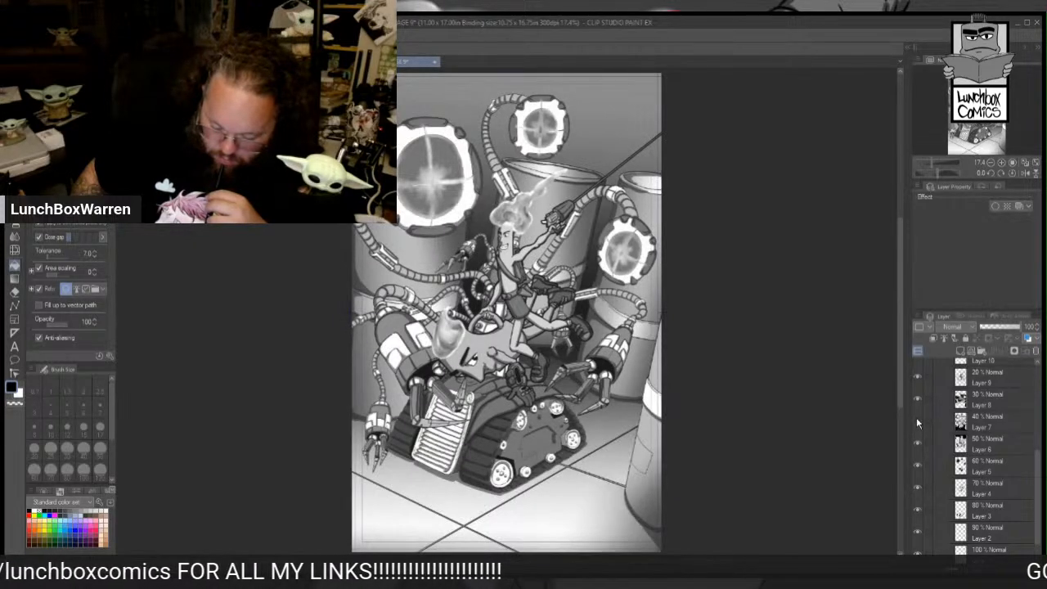
{"action": "left_click", "coordinate": [916, 421]}
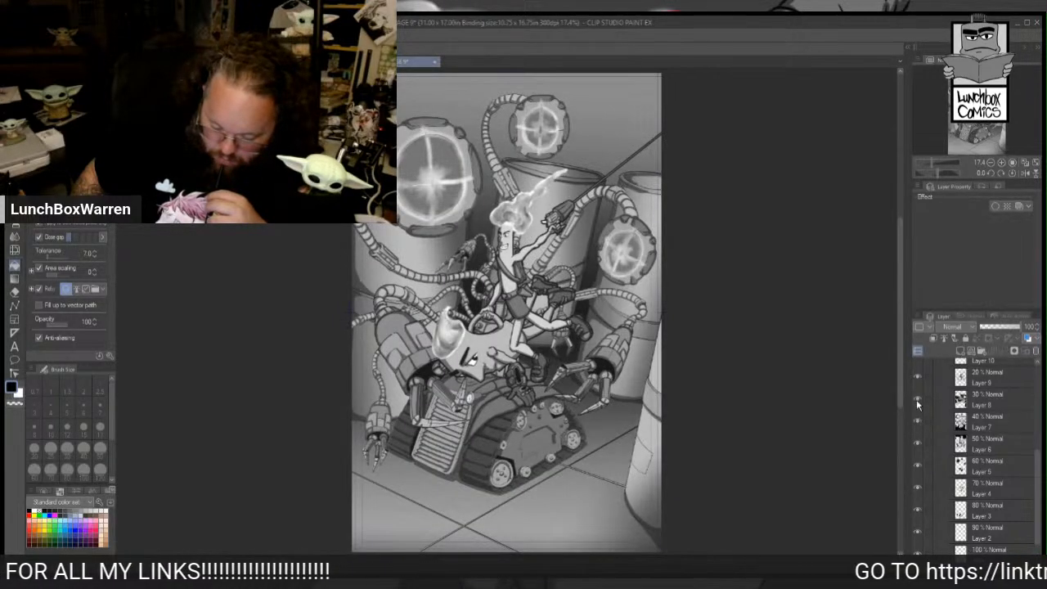
{"action": "left_click", "coordinate": [916, 399]}
{"action": "left_click", "coordinate": [917, 399]}
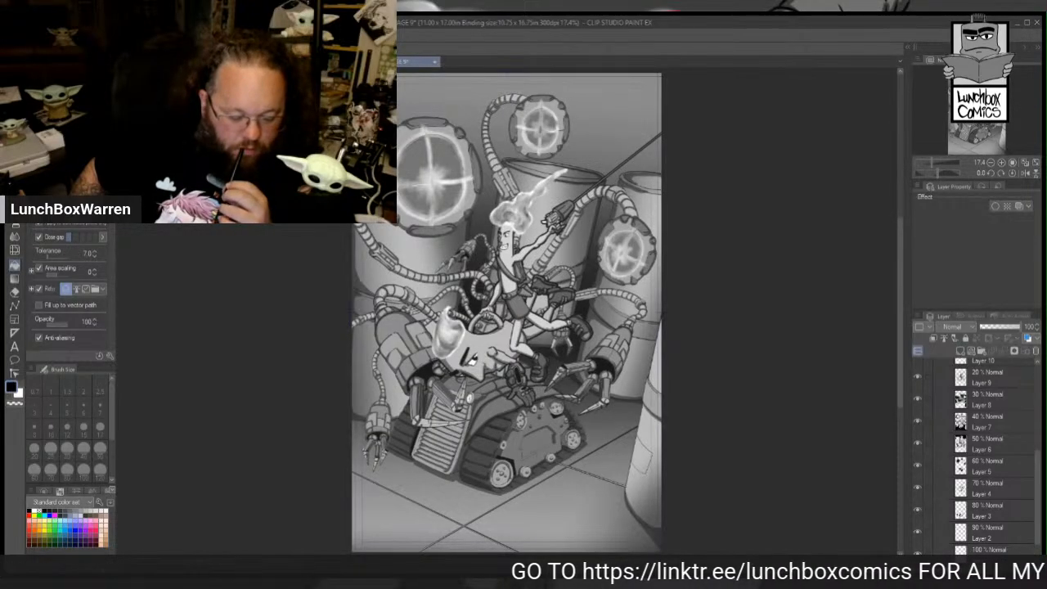
Step: Switch back to the page 12 document and, on the 40% layer, fill the wedge atop the pillar and the porthole frame in the bottom-right panel
{"action": "left_click", "coordinate": [327, 62]}
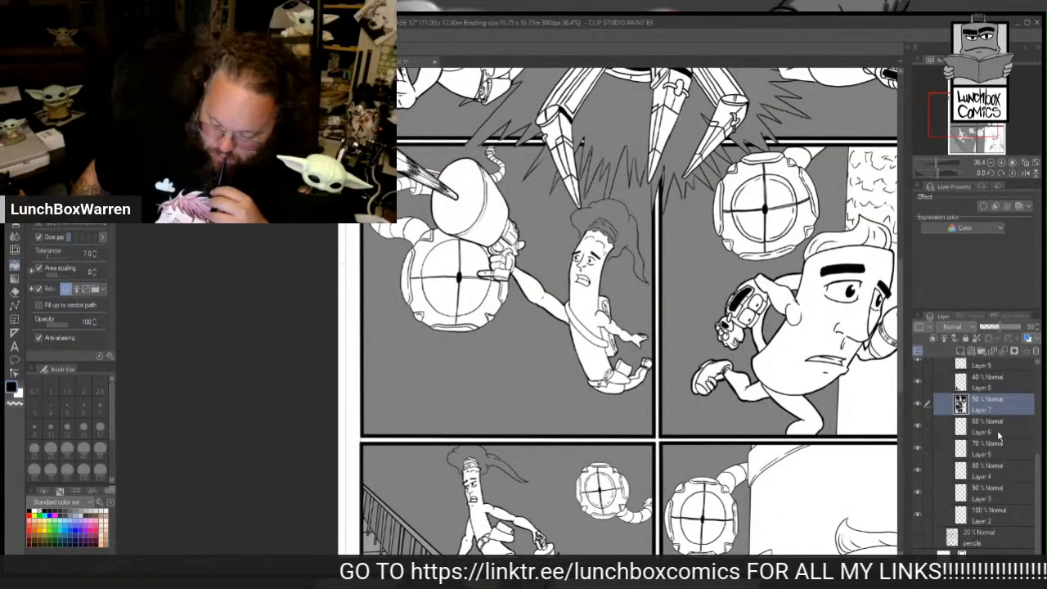
{"action": "left_click", "coordinate": [985, 388]}
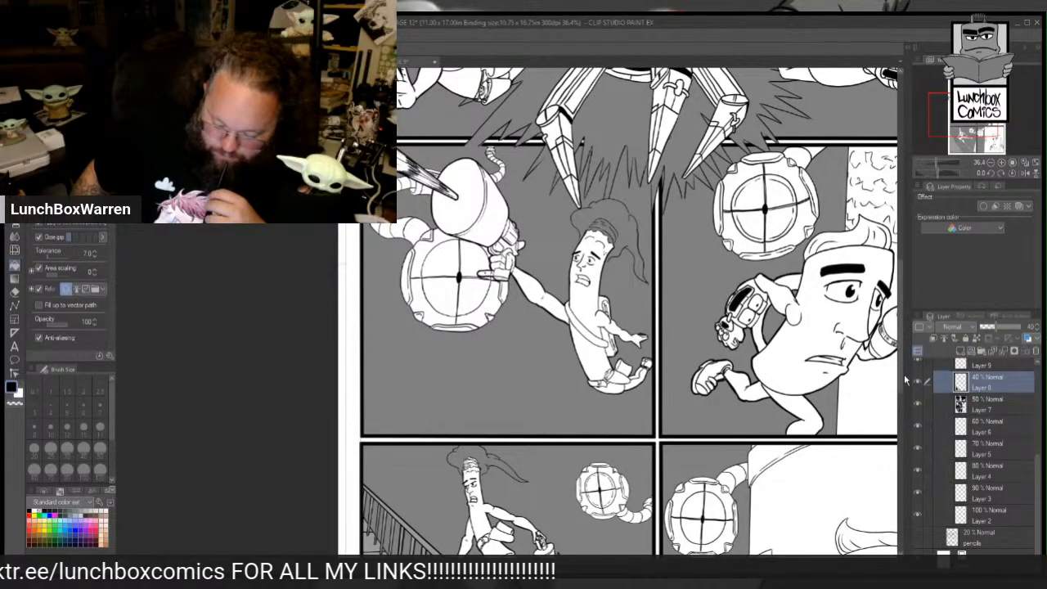
{"action": "left_click_drag", "start_coordinate": [902, 388], "coordinate": [911, 426]}
{"action": "left_click", "coordinate": [763, 268]}
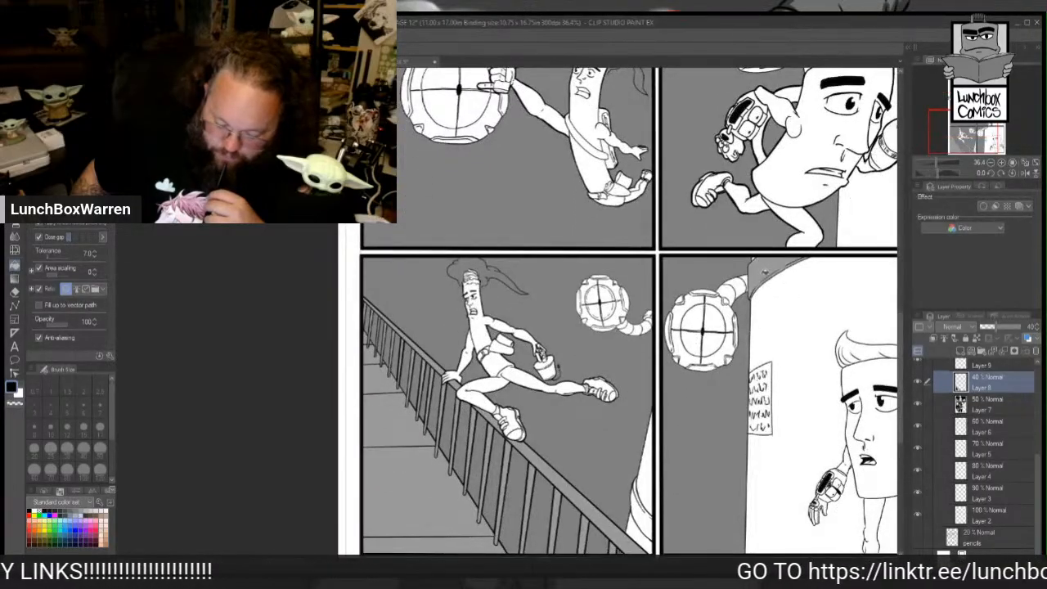
{"action": "left_click", "coordinate": [727, 349]}
{"action": "left_click", "coordinate": [729, 315]}
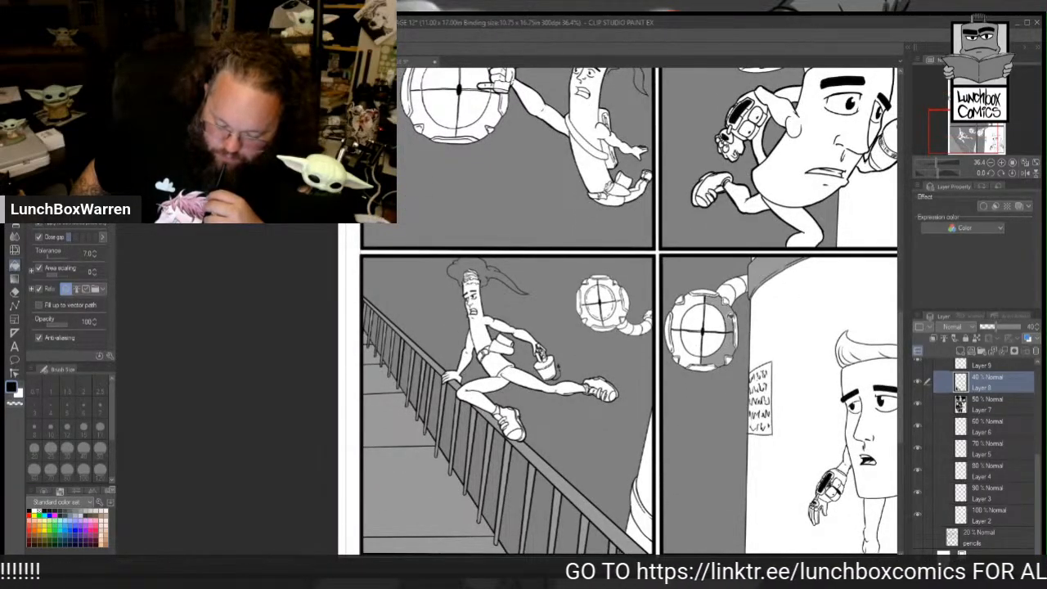
{"action": "left_click", "coordinate": [689, 300]}
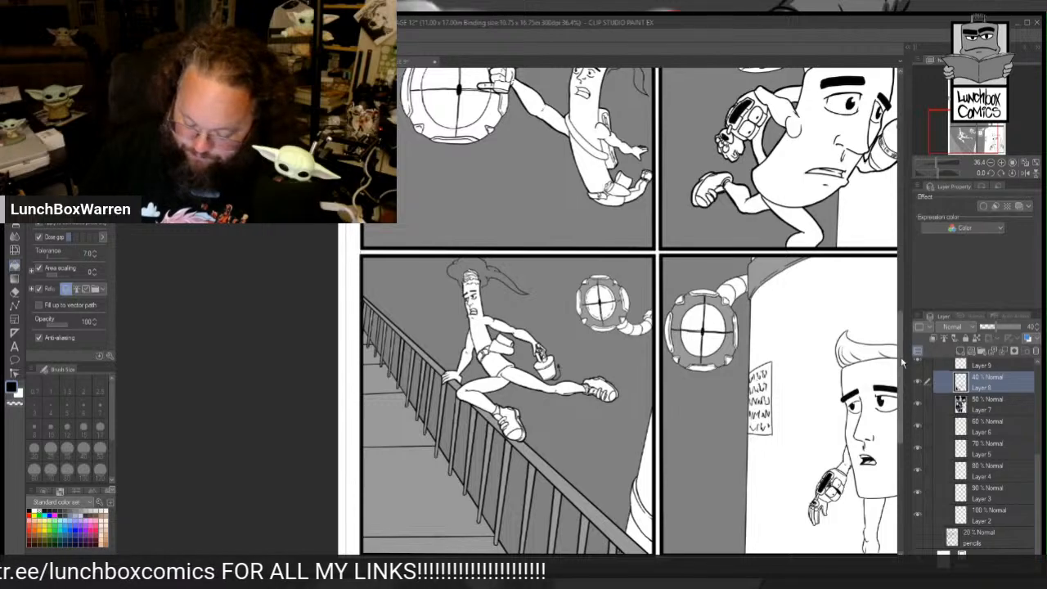
Step: On the 40% layer, fill the frame of the porthole behind the falling character in the middle-left panel
{"action": "left_click_drag", "start_coordinate": [899, 368], "coordinate": [900, 304]}
{"action": "left_click", "coordinate": [497, 355]}
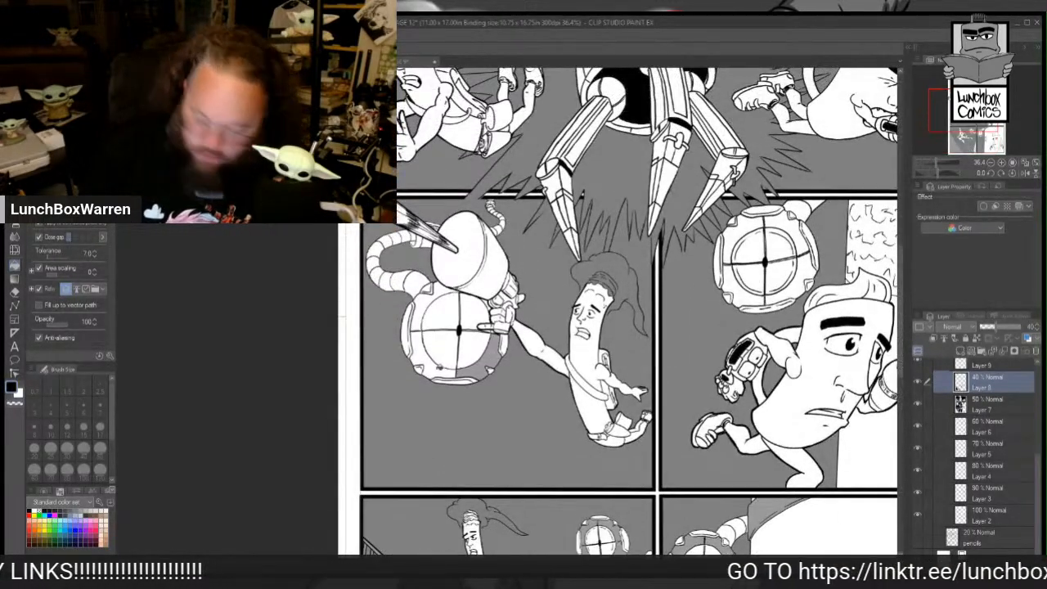
{"action": "left_click", "coordinate": [434, 362]}
{"action": "left_click", "coordinate": [421, 314]}
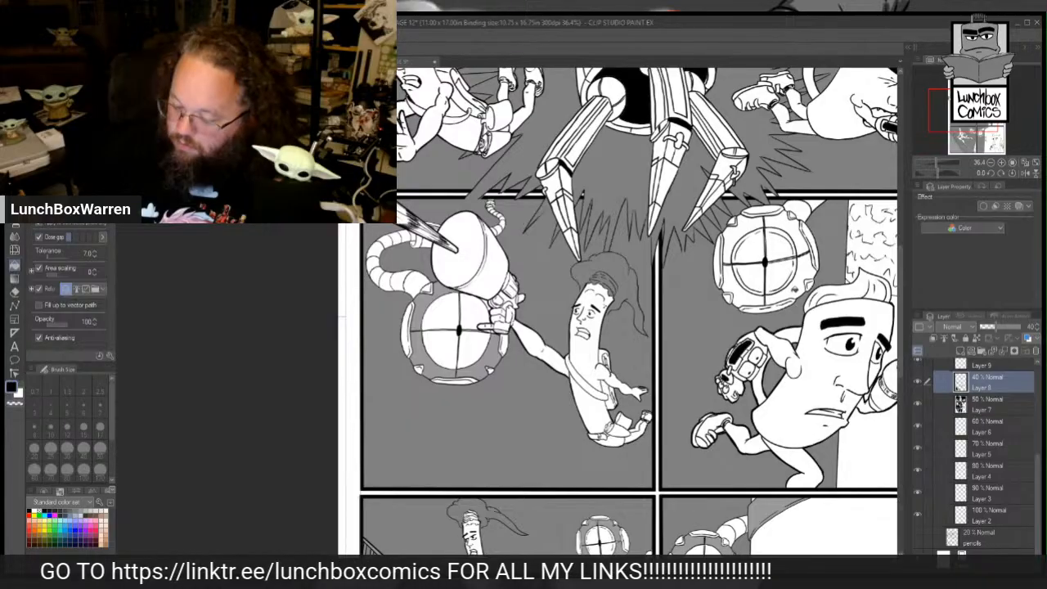
Step: Fill all four sections of the porthole frame in the middle-right panel on the 40% layer
{"action": "left_click", "coordinate": [795, 289]}
{"action": "left_click", "coordinate": [743, 293]}
{"action": "left_click", "coordinate": [733, 245]}
{"action": "left_click", "coordinate": [790, 223]}
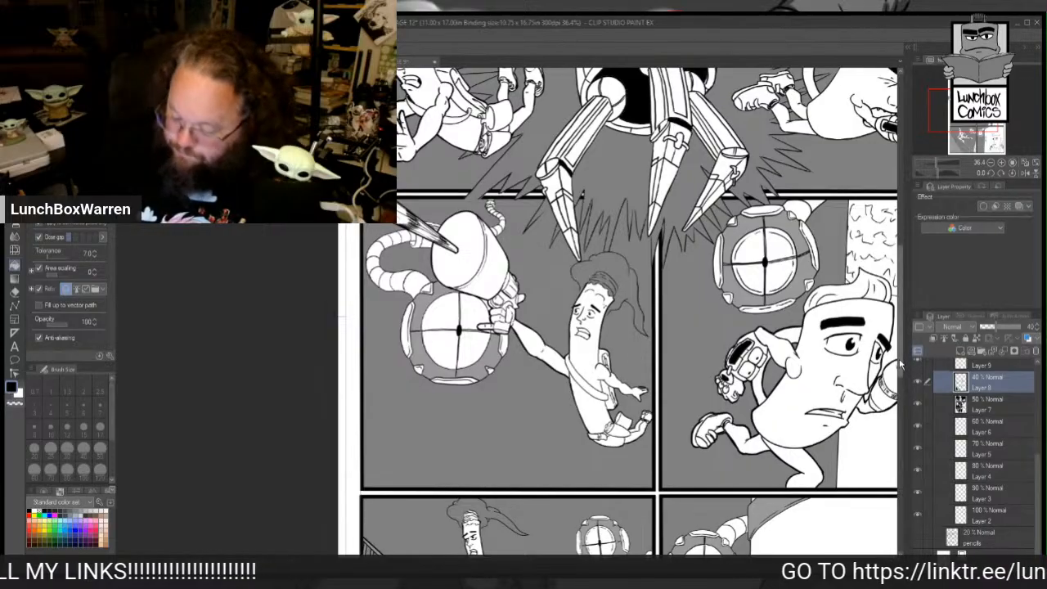
Step: Switch to the finished page 9 document and toggle its 60% grey layer's visibility to check which areas it shades
{"action": "scroll", "coordinate": [902, 311], "scroll_direction": "up", "scroll_amount": 5}
{"action": "scroll", "coordinate": [902, 310], "scroll_direction": "up", "scroll_amount": 1}
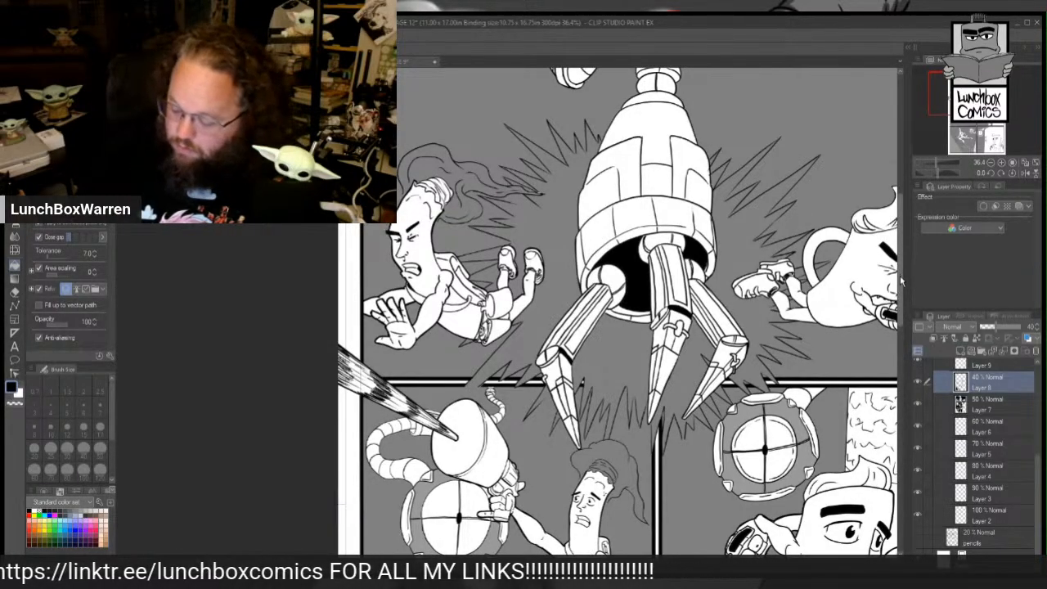
{"action": "scroll", "coordinate": [899, 275], "scroll_direction": "down", "scroll_amount": 10}
{"action": "left_click_drag", "start_coordinate": [921, 433], "coordinate": [902, 431]}
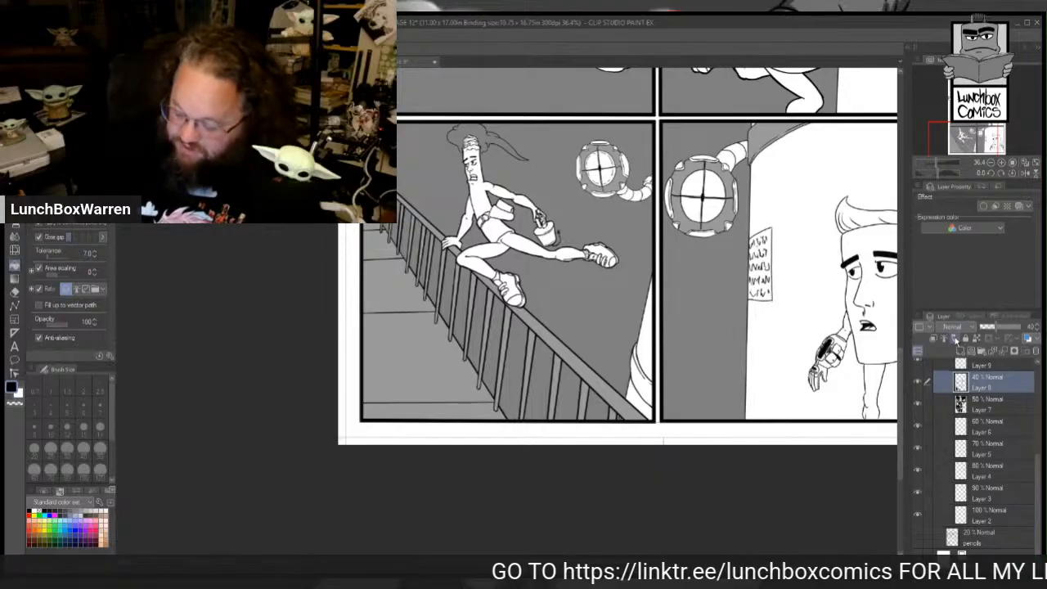
{"action": "left_click", "coordinate": [410, 63]}
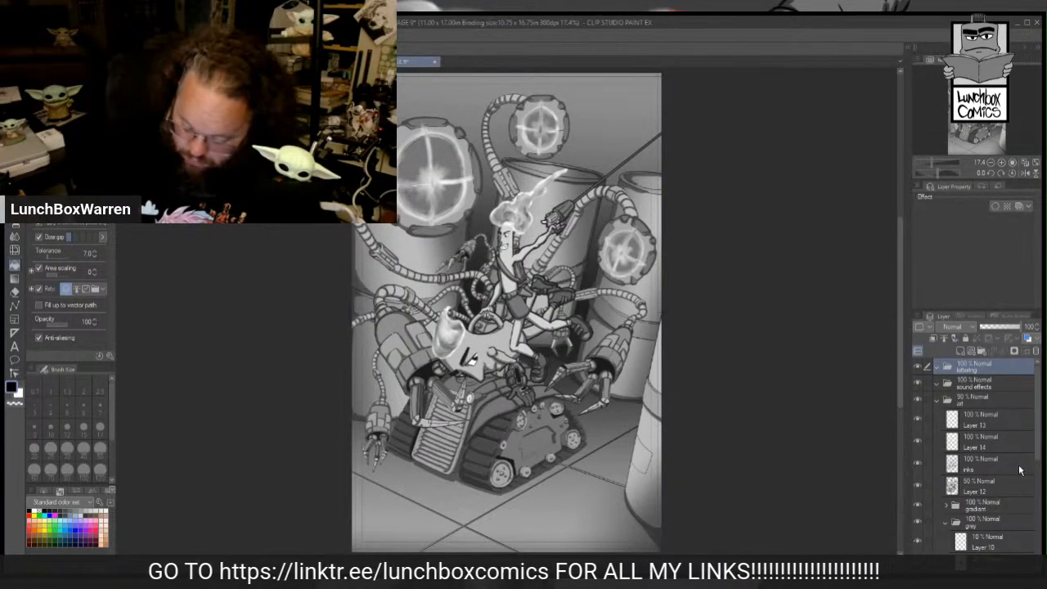
{"action": "left_click_drag", "start_coordinate": [1037, 442], "coordinate": [1030, 518]}
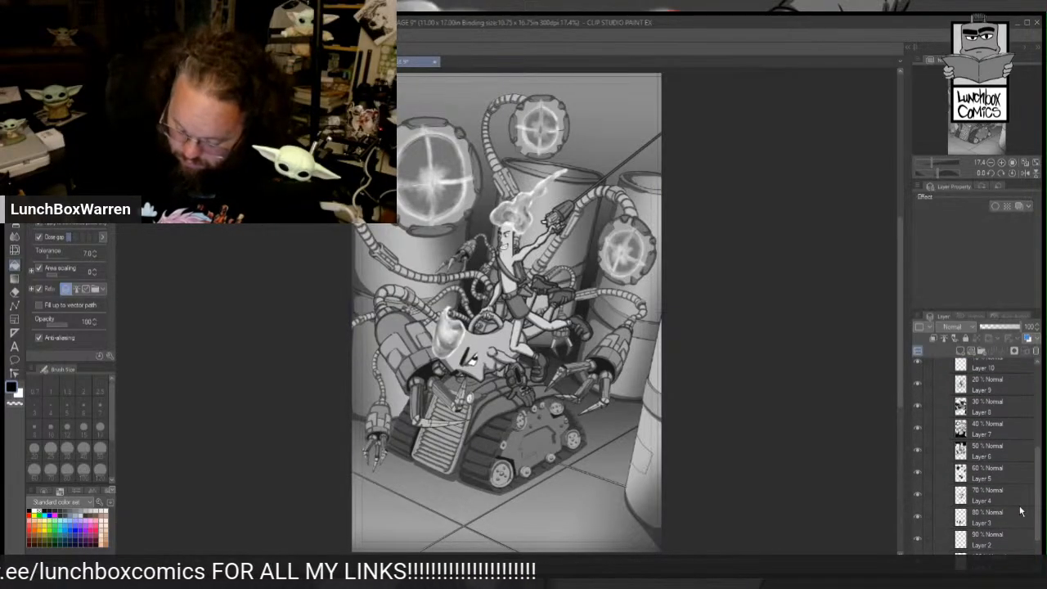
{"action": "left_click", "coordinate": [917, 475]}
{"action": "left_click", "coordinate": [916, 474]}
{"action": "left_click", "coordinate": [917, 475]}
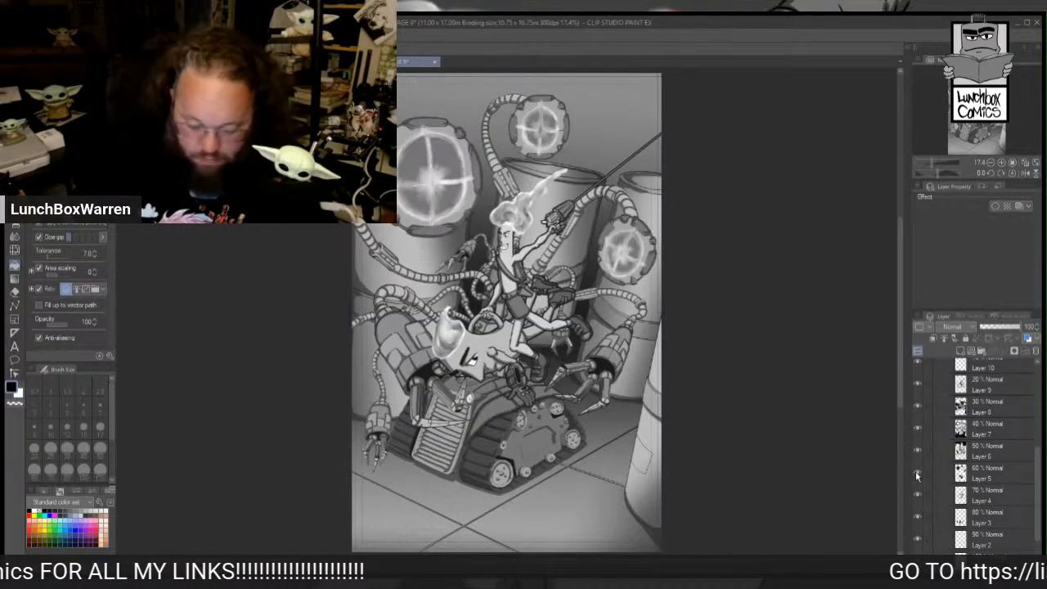
{"action": "left_click", "coordinate": [917, 475]}
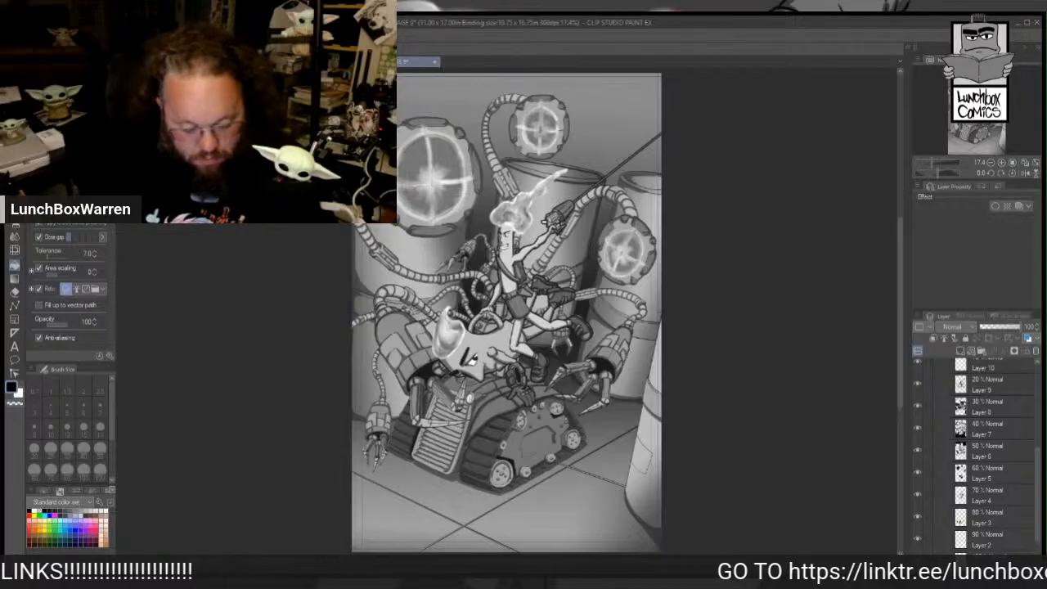
Step: Return to page 12 and, on the 60% layer, fill the glass and raised rim pieces of the bottom-right panel's porthole
{"action": "left_click", "coordinate": [356, 62]}
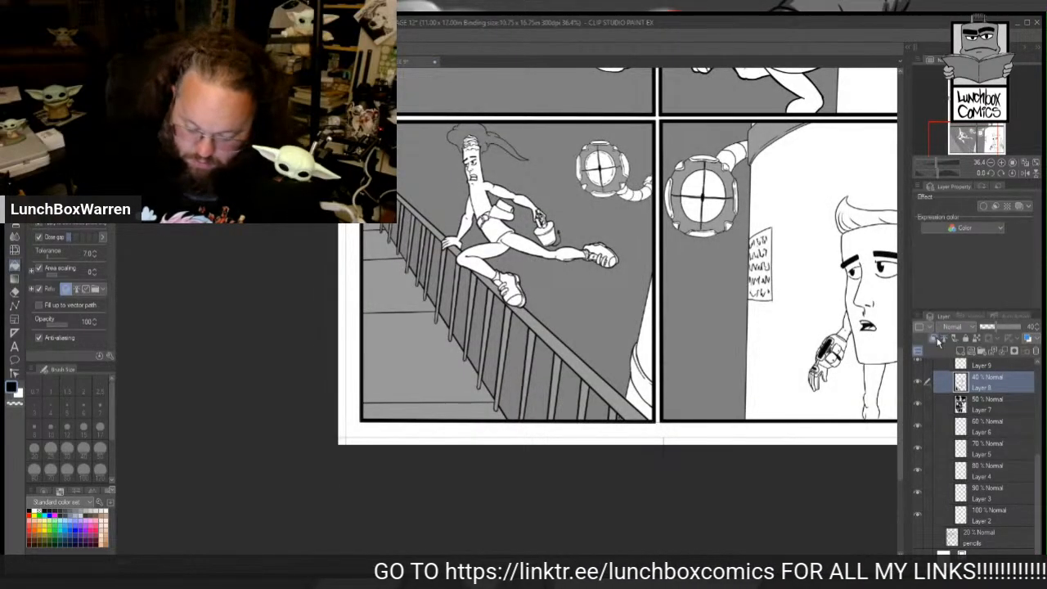
{"action": "left_click", "coordinate": [986, 431]}
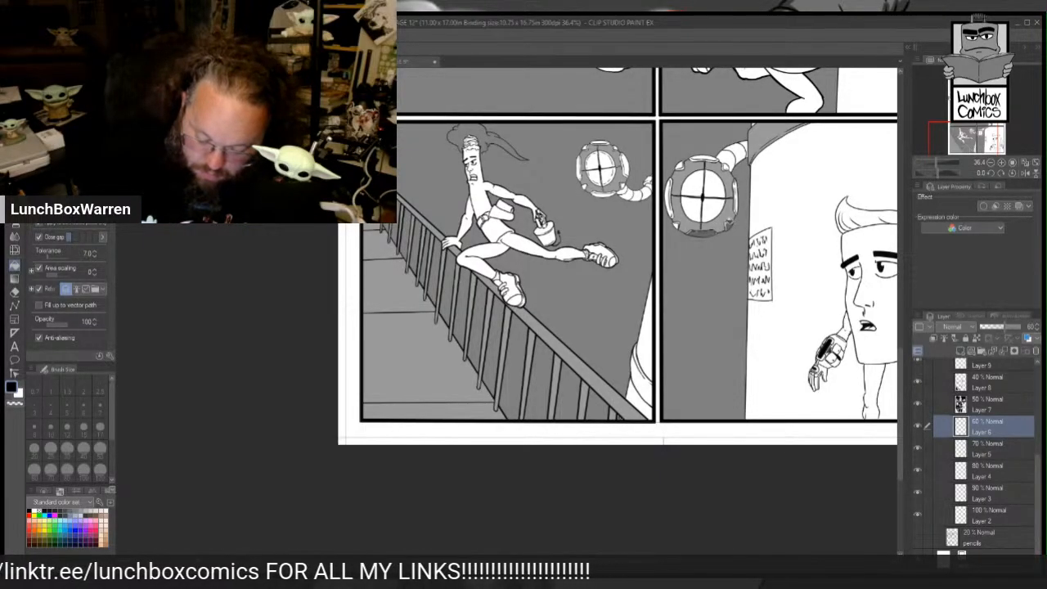
{"action": "left_click", "coordinate": [739, 203]}
{"action": "left_click", "coordinate": [714, 204]}
{"action": "left_click", "coordinate": [717, 188]}
{"action": "left_click", "coordinate": [695, 185]}
{"action": "left_click", "coordinate": [696, 200]}
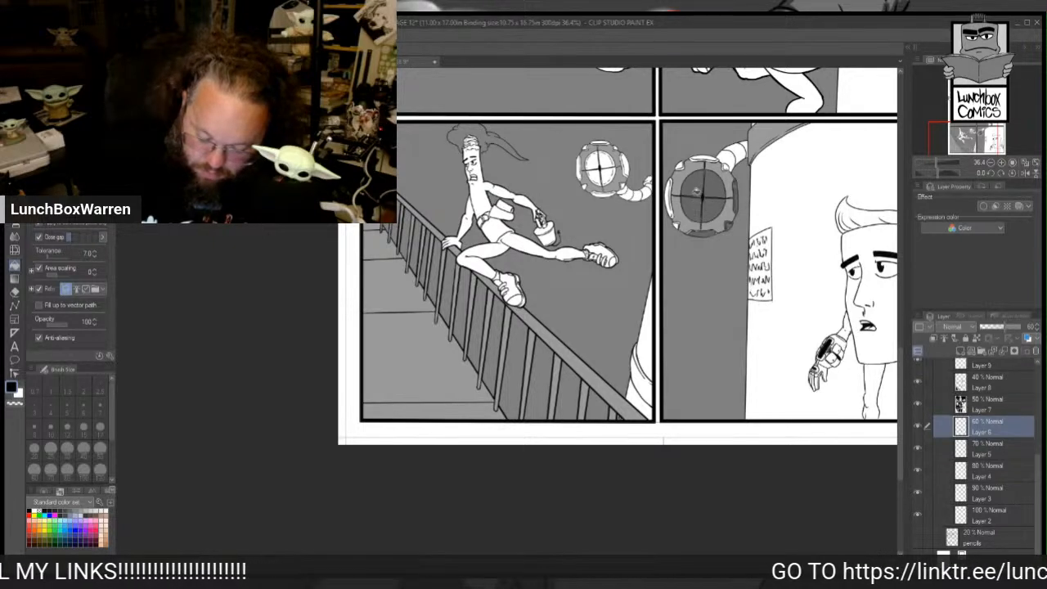
{"action": "left_click", "coordinate": [705, 155]}
{"action": "left_click", "coordinate": [725, 162]}
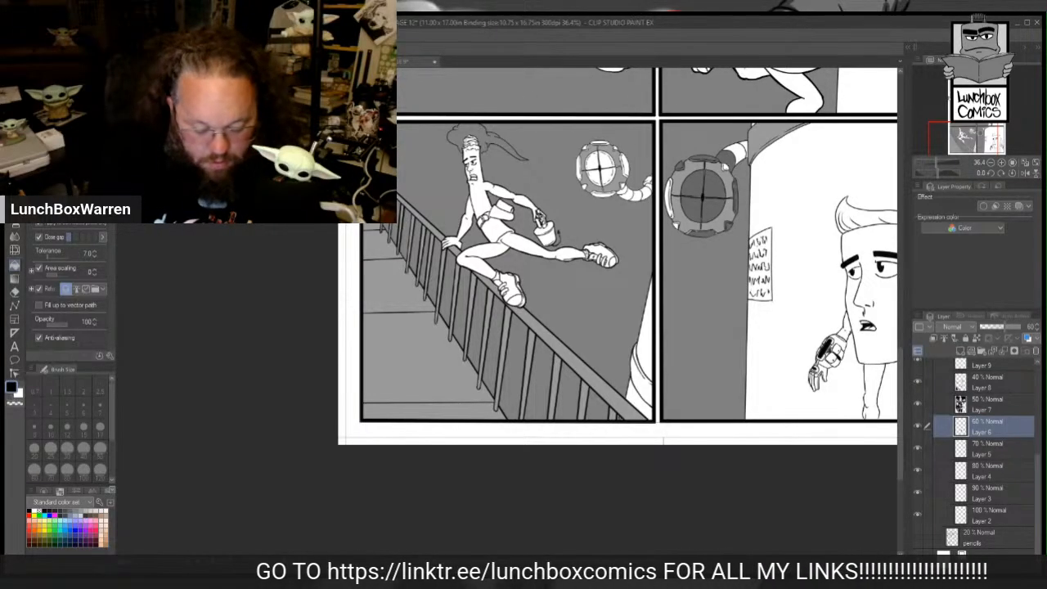
{"action": "left_click", "coordinate": [669, 198]}
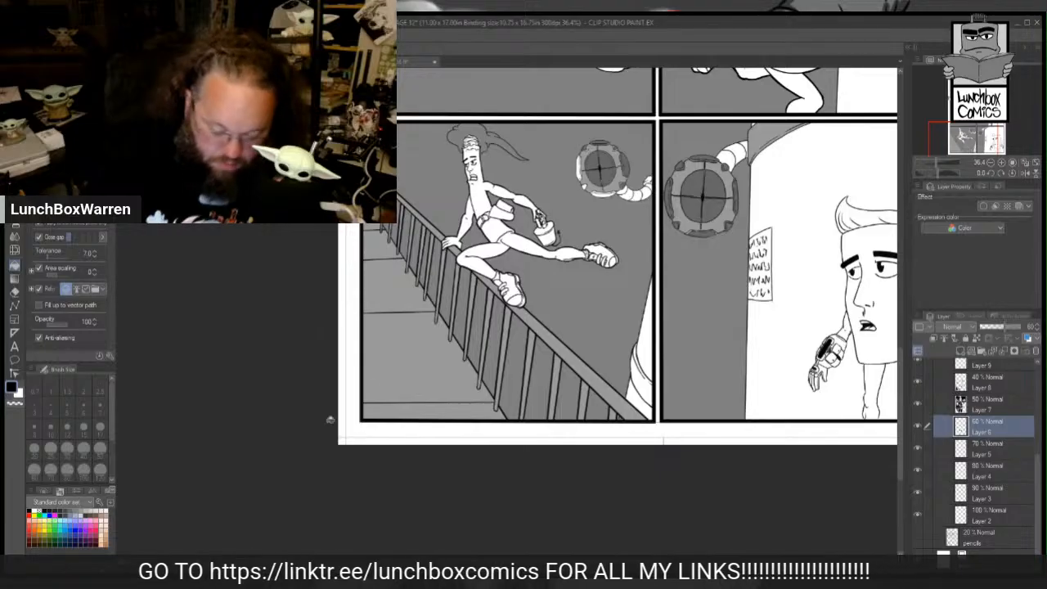
Step: Fill the remaining lower rim pieces of the porthole in the bottom-left panel on the 60% layer
{"action": "scroll", "coordinate": [506, 311], "scroll_direction": "down", "scroll_amount": 1}
{"action": "scroll", "coordinate": [505, 311], "scroll_direction": "up", "scroll_amount": 10}
{"action": "scroll", "coordinate": [515, 278], "scroll_direction": "down", "scroll_amount": 3}
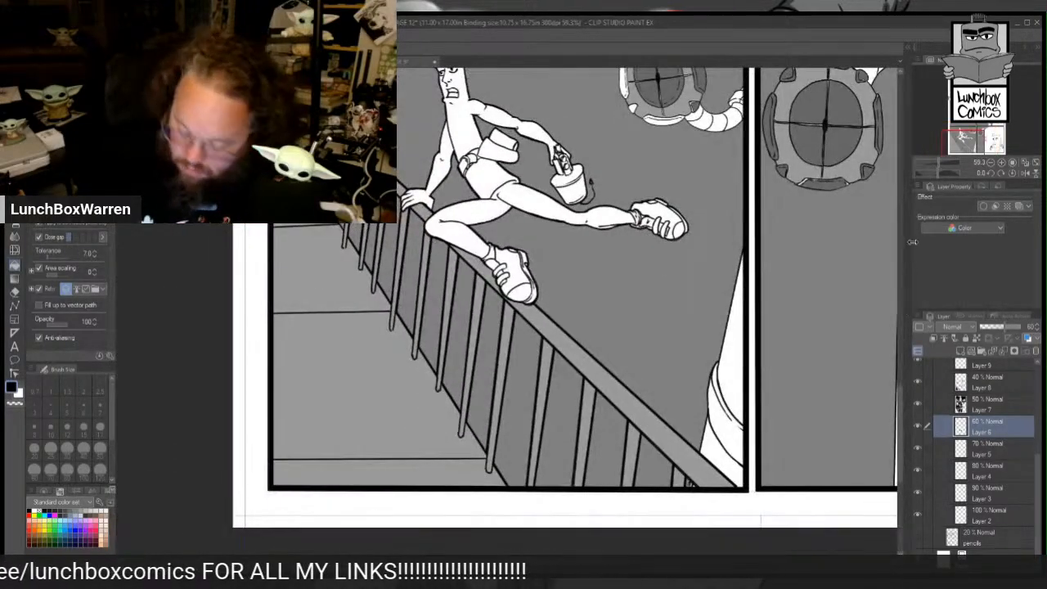
{"action": "left_click_drag", "start_coordinate": [901, 396], "coordinate": [900, 360]}
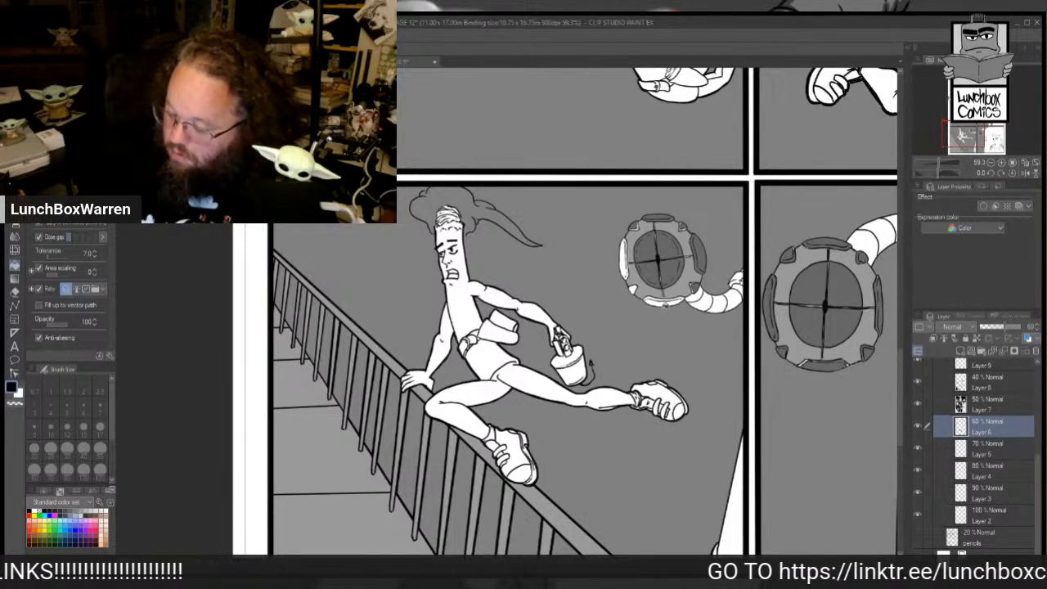
{"action": "left_click", "coordinate": [665, 300]}
{"action": "left_click", "coordinate": [634, 288]}
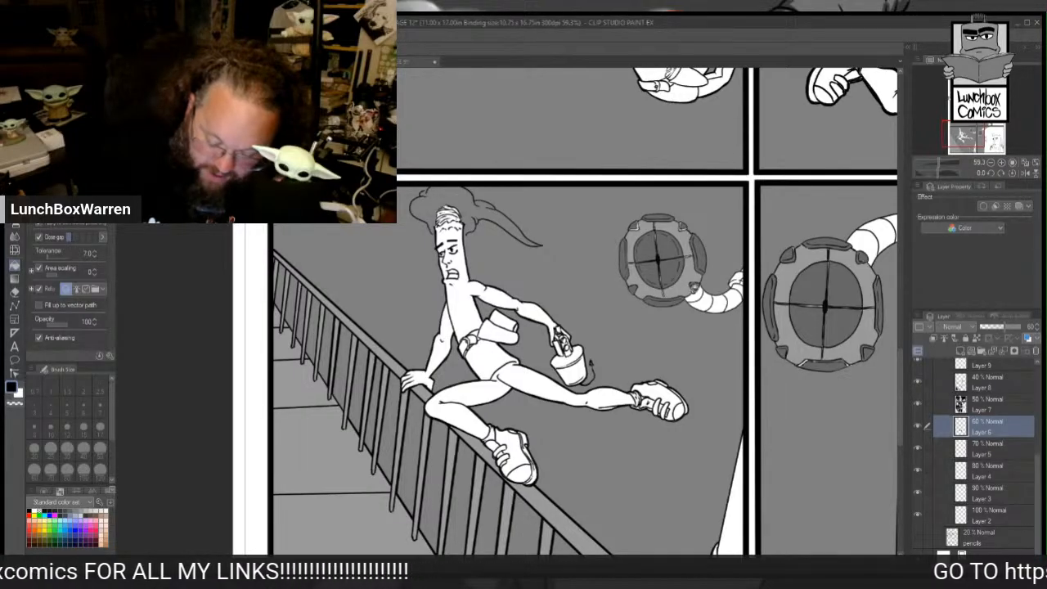
Step: On the 60% layer, fill the four glass quarters of the porthole in the middle-right panel
{"action": "key", "text": "p"}
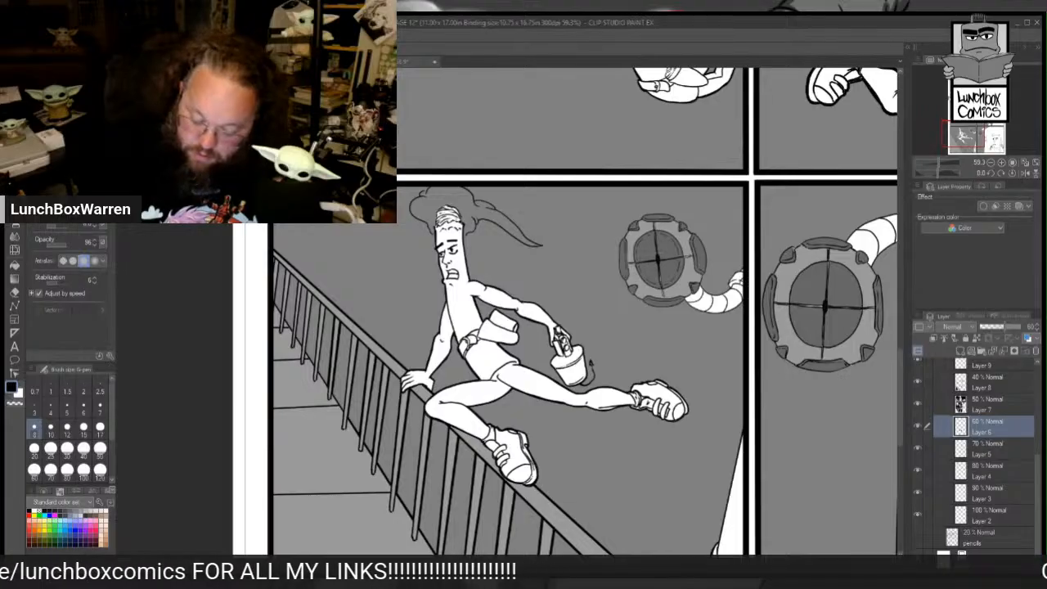
{"action": "left_click_drag", "start_coordinate": [641, 575], "coordinate": [719, 575]}
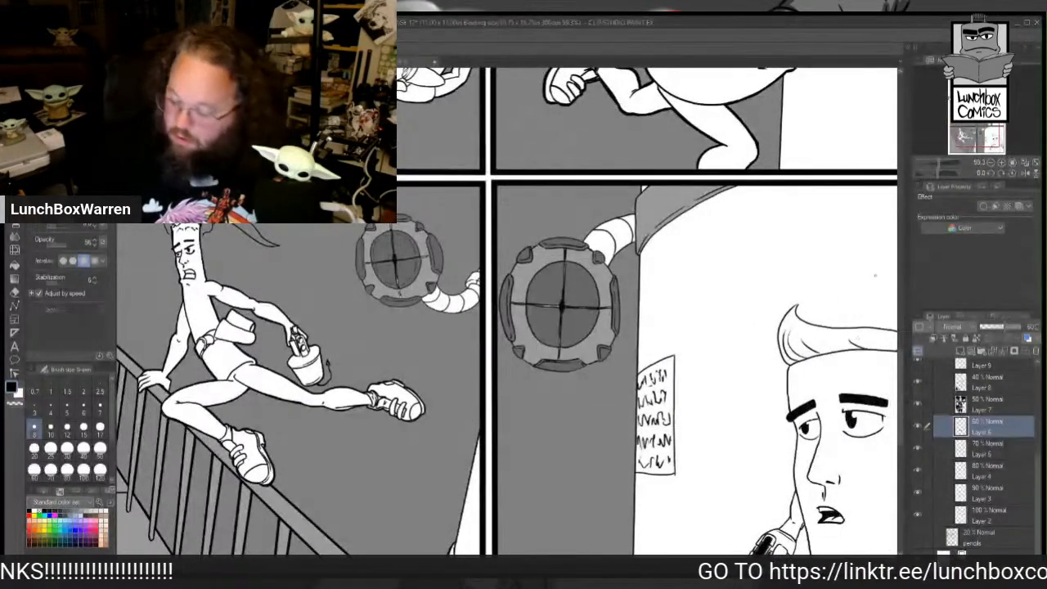
{"action": "scroll", "coordinate": [899, 363], "scroll_direction": "up", "scroll_amount": 2}
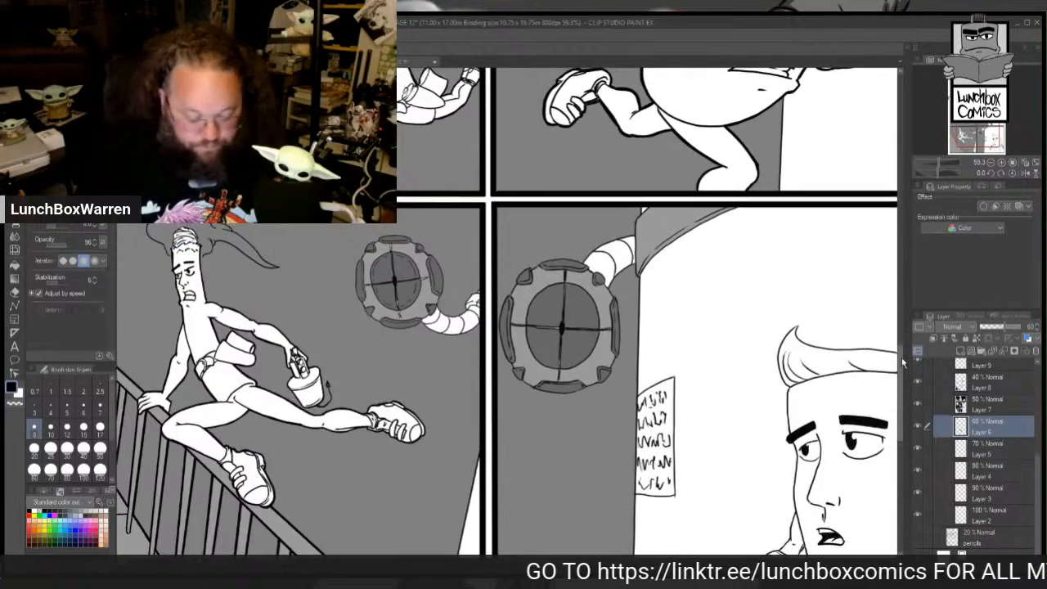
{"action": "scroll", "coordinate": [904, 360], "scroll_direction": "up", "scroll_amount": 8}
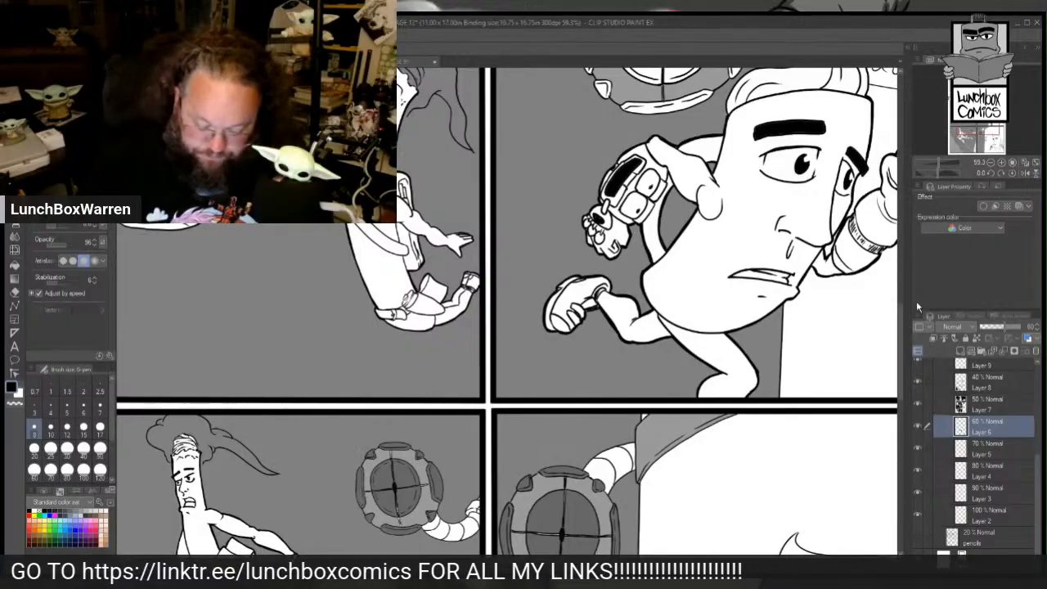
{"action": "scroll", "coordinate": [905, 333], "scroll_direction": "up", "scroll_amount": 8}
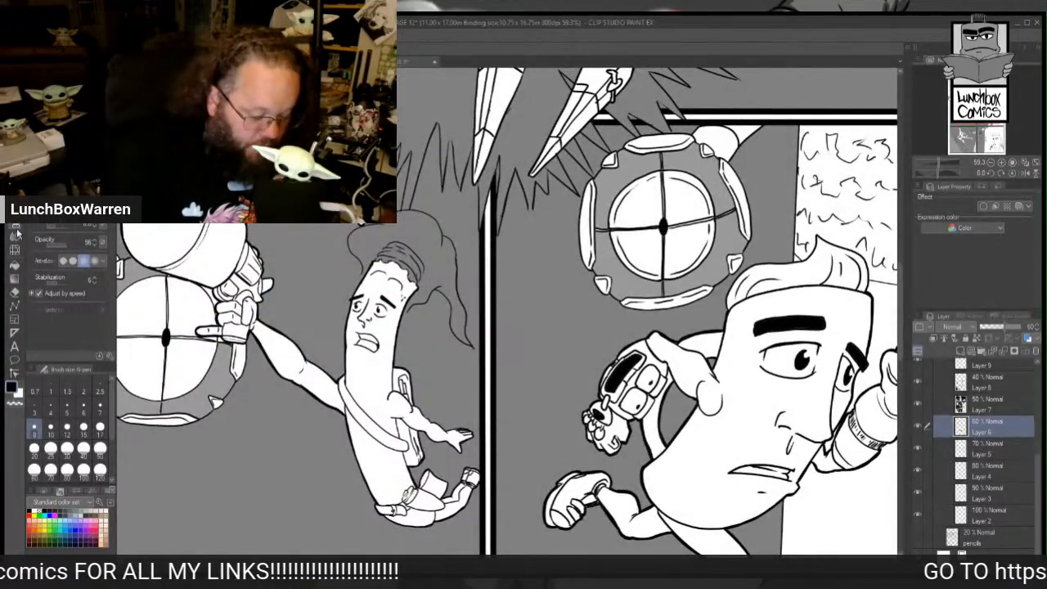
{"action": "left_click", "coordinate": [14, 264]}
{"action": "left_click", "coordinate": [691, 249]}
{"action": "left_click", "coordinate": [705, 210]}
{"action": "left_click", "coordinate": [637, 200]}
{"action": "left_click", "coordinate": [639, 256]}
Step: Fill the raised rim pieces around the middle-right panel's porthole on the 60% layer
{"action": "left_click", "coordinate": [605, 283]}
{"action": "left_click", "coordinate": [589, 246]}
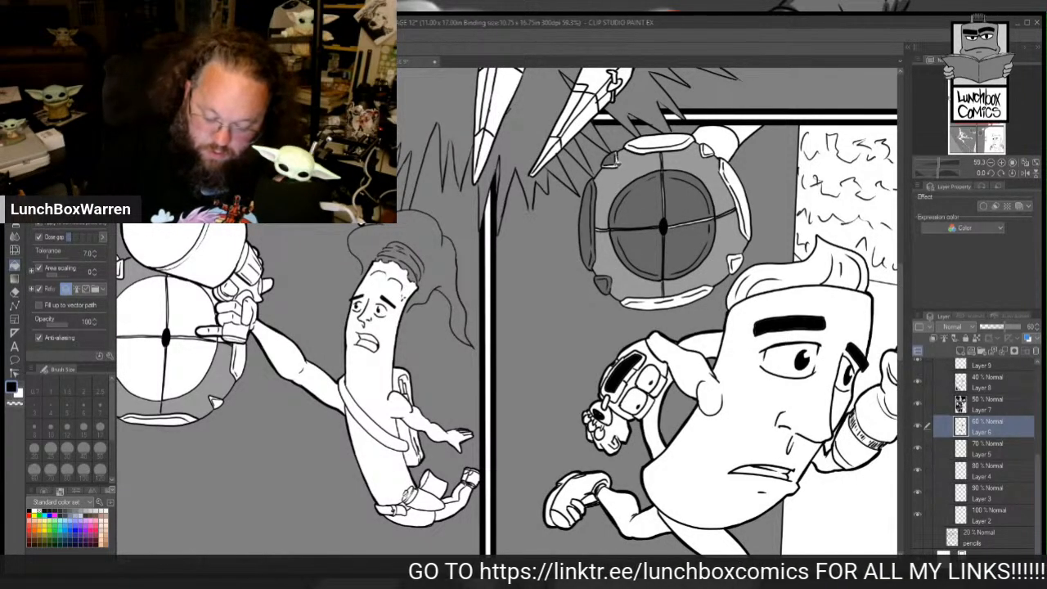
{"action": "left_click", "coordinate": [641, 144]}
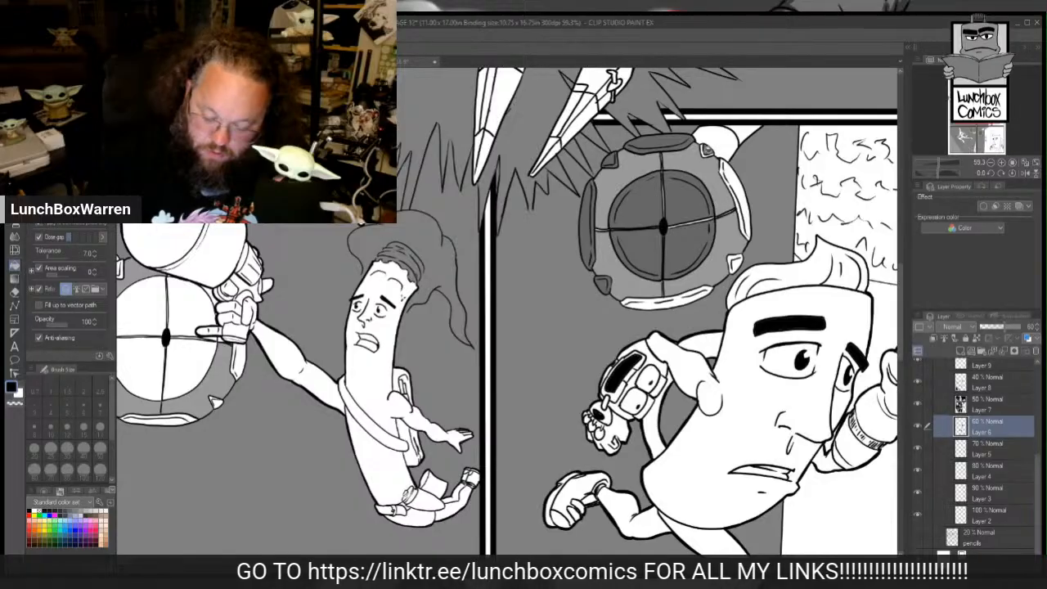
{"action": "left_click", "coordinate": [726, 170]}
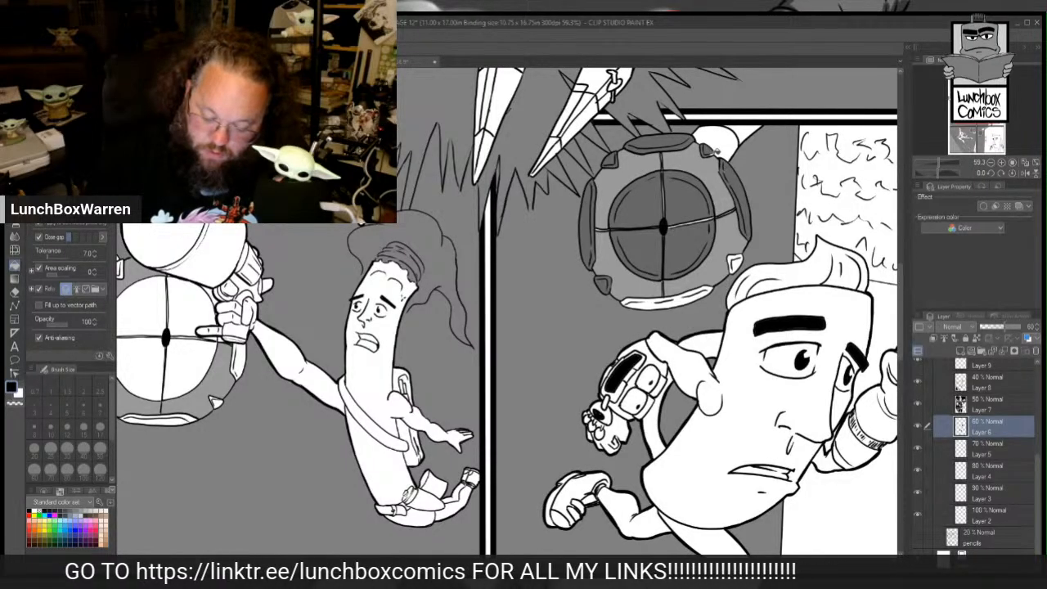
{"action": "left_click", "coordinate": [734, 260]}
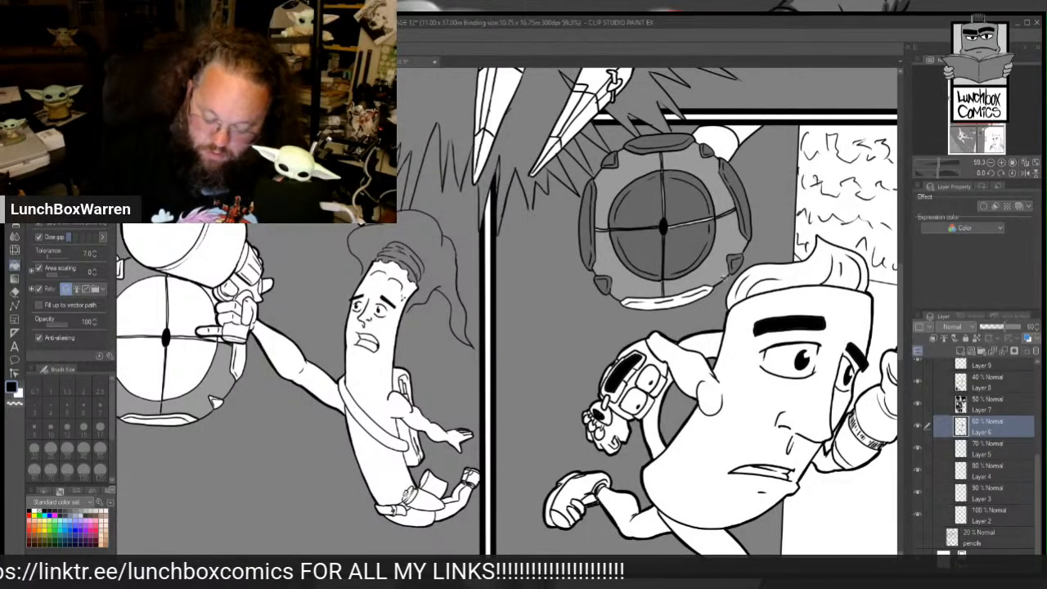
{"action": "left_click", "coordinate": [684, 300]}
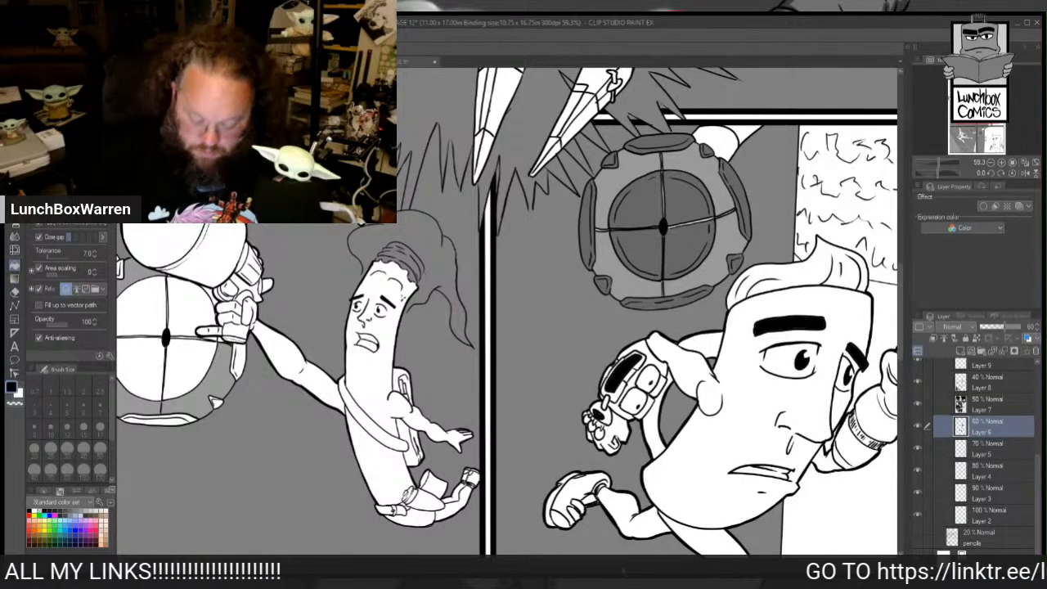
Step: On the 60% layer, fill the glass quarters and raised rim pieces of the middle-left panel's porthole
{"action": "left_click_drag", "start_coordinate": [662, 571], "coordinate": [570, 568]}
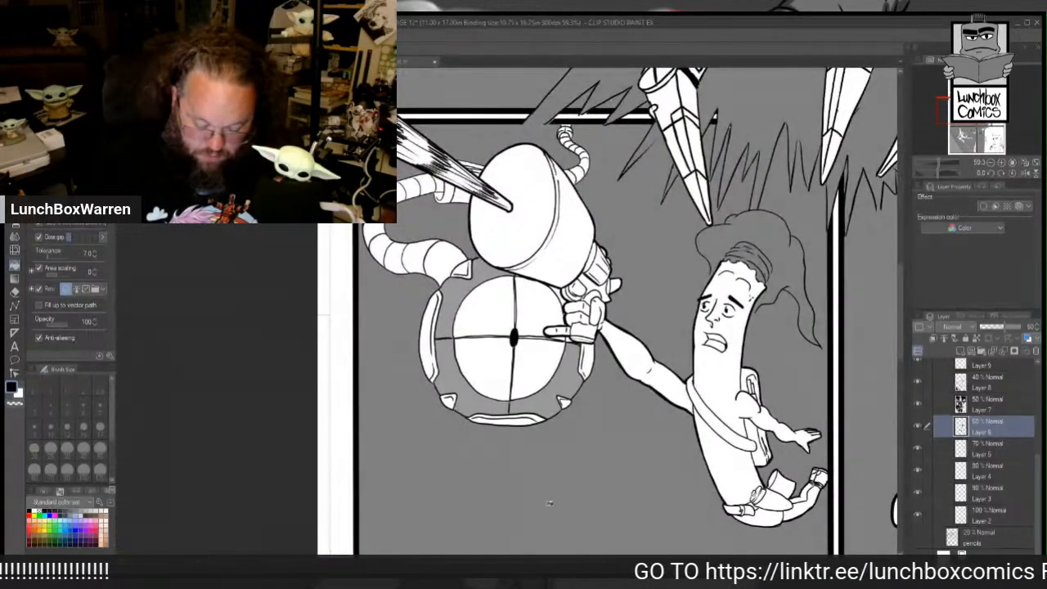
{"action": "left_click", "coordinate": [517, 420]}
{"action": "left_click", "coordinate": [564, 401]}
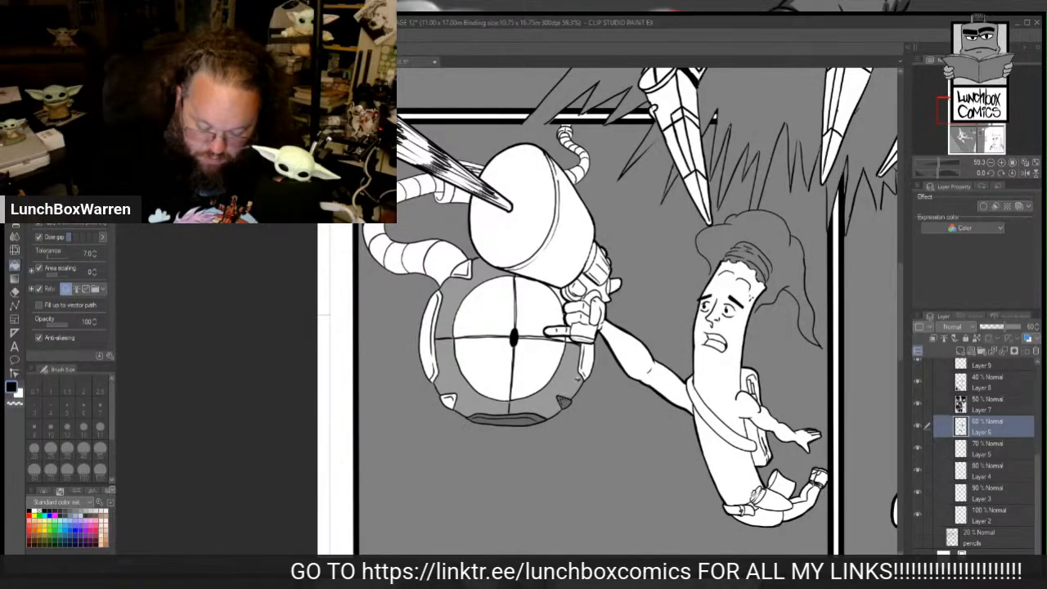
{"action": "left_click", "coordinate": [586, 363]}
{"action": "left_click", "coordinate": [546, 363]}
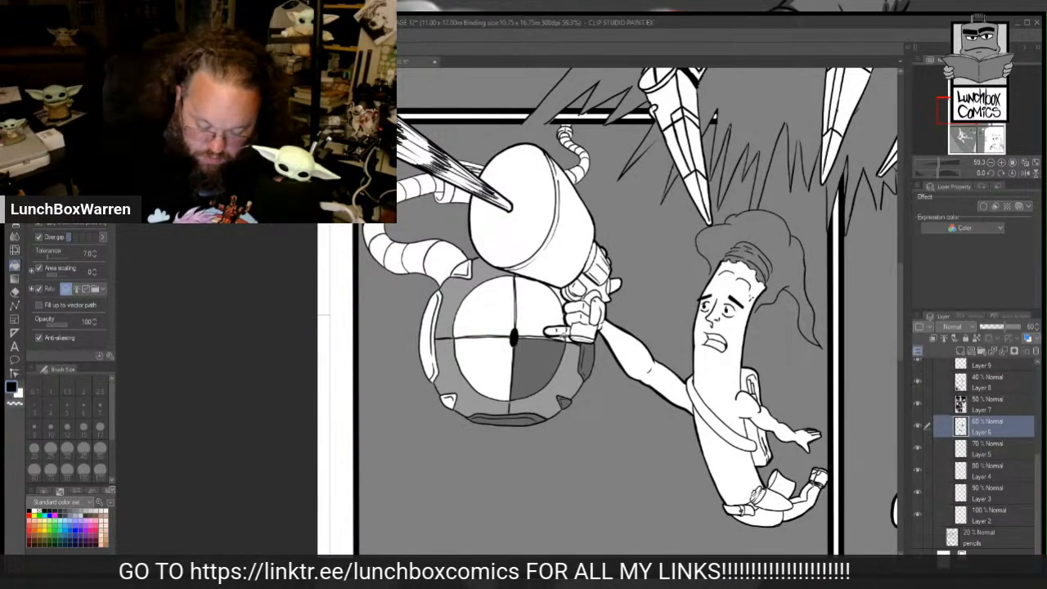
{"action": "left_click", "coordinate": [544, 319]}
{"action": "left_click", "coordinate": [495, 364]}
{"action": "left_click", "coordinate": [489, 315]}
{"action": "left_click", "coordinate": [452, 399]}
{"action": "left_click", "coordinate": [431, 327]}
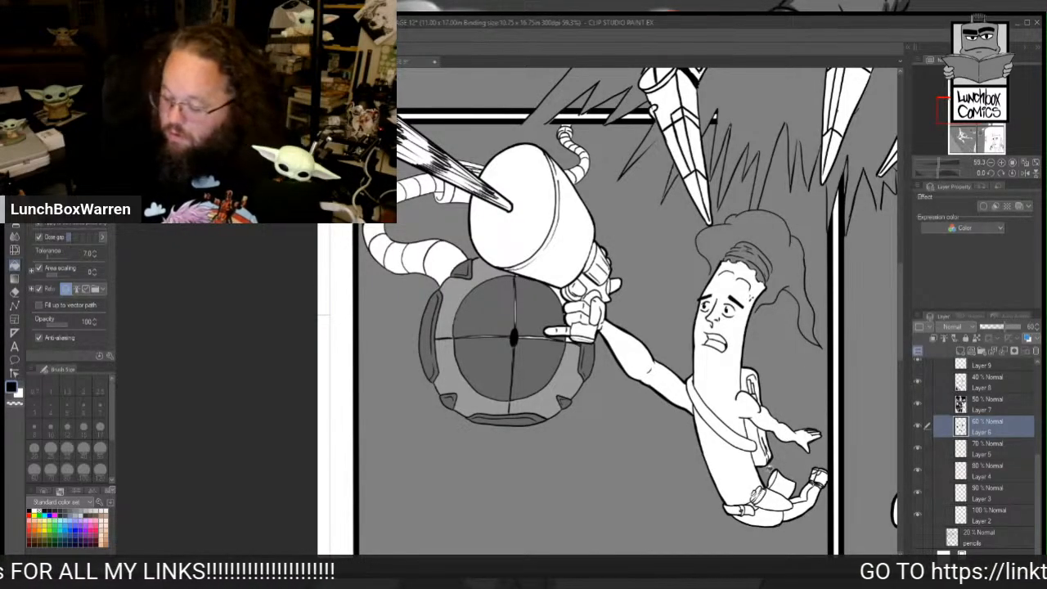
Step: On the 50% layer, fill the segments of the lower band around the claw machine's opening in the top panel
{"action": "left_click", "coordinate": [985, 384]}
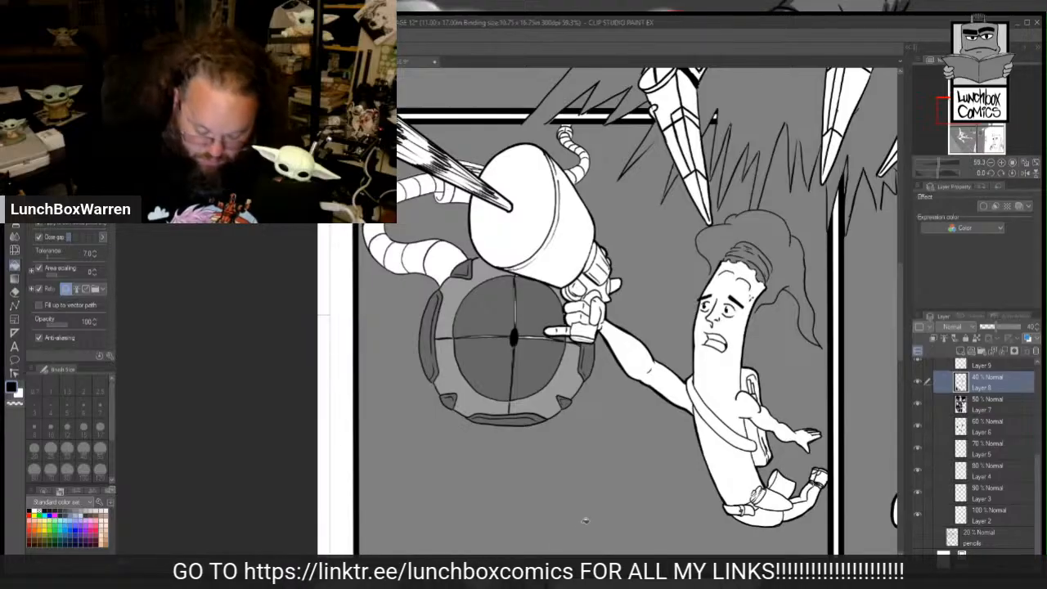
{"action": "left_click_drag", "start_coordinate": [530, 559], "coordinate": [644, 541]}
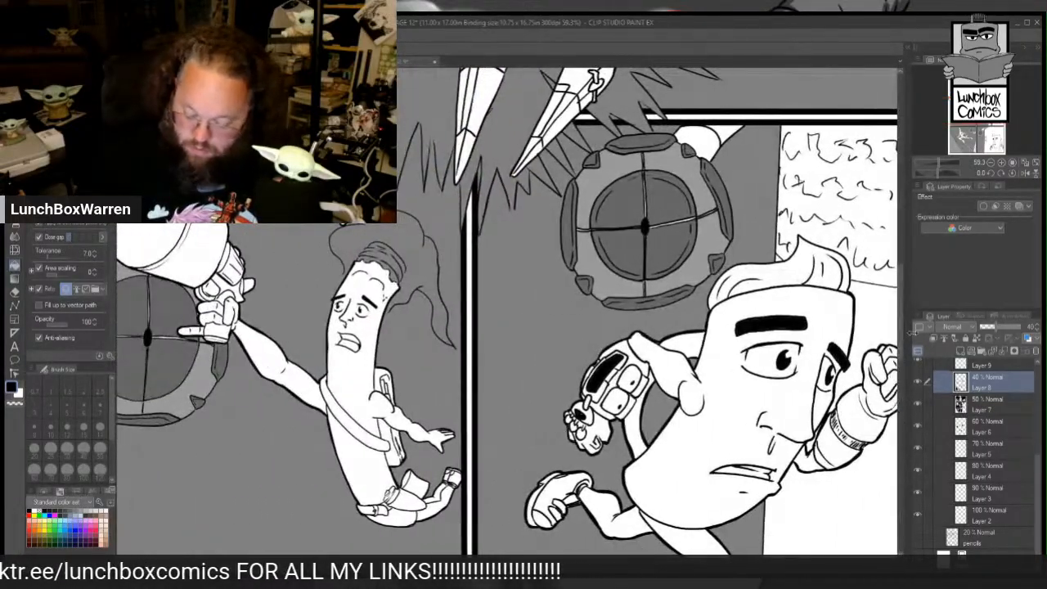
{"action": "left_click_drag", "start_coordinate": [902, 350], "coordinate": [902, 282]}
{"action": "left_click", "coordinate": [985, 410]}
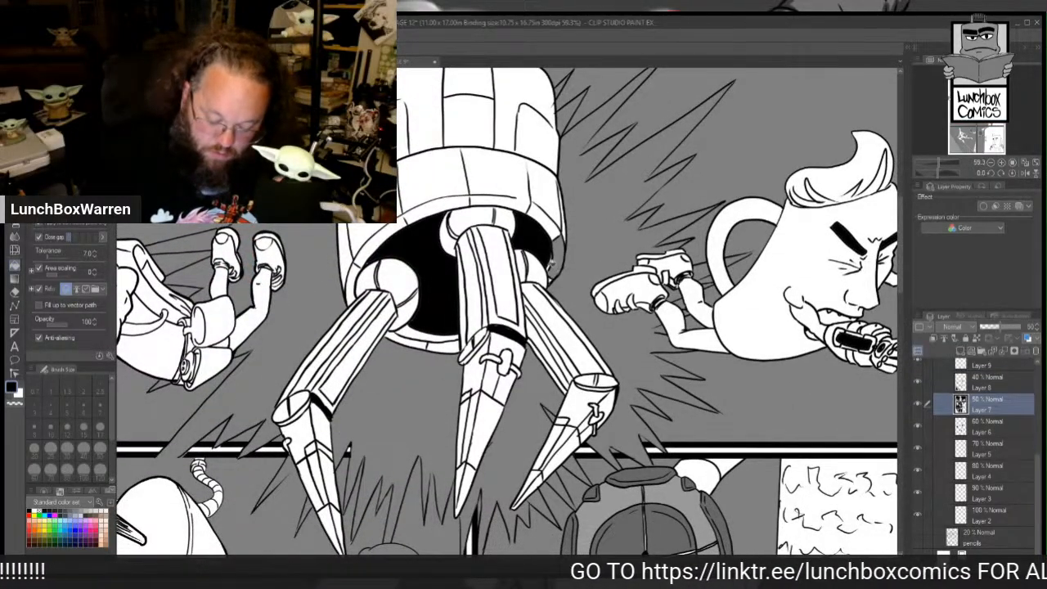
{"action": "left_click", "coordinate": [555, 237]}
{"action": "left_click", "coordinate": [564, 227]}
{"action": "left_click", "coordinate": [444, 183]}
{"action": "left_click", "coordinate": [356, 244]}
{"action": "left_click", "coordinate": [346, 258]}
{"action": "left_click", "coordinate": [352, 278]}
{"action": "left_click", "coordinate": [411, 333]}
{"action": "left_click", "coordinate": [410, 340]}
{"action": "left_click", "coordinate": [446, 347]}
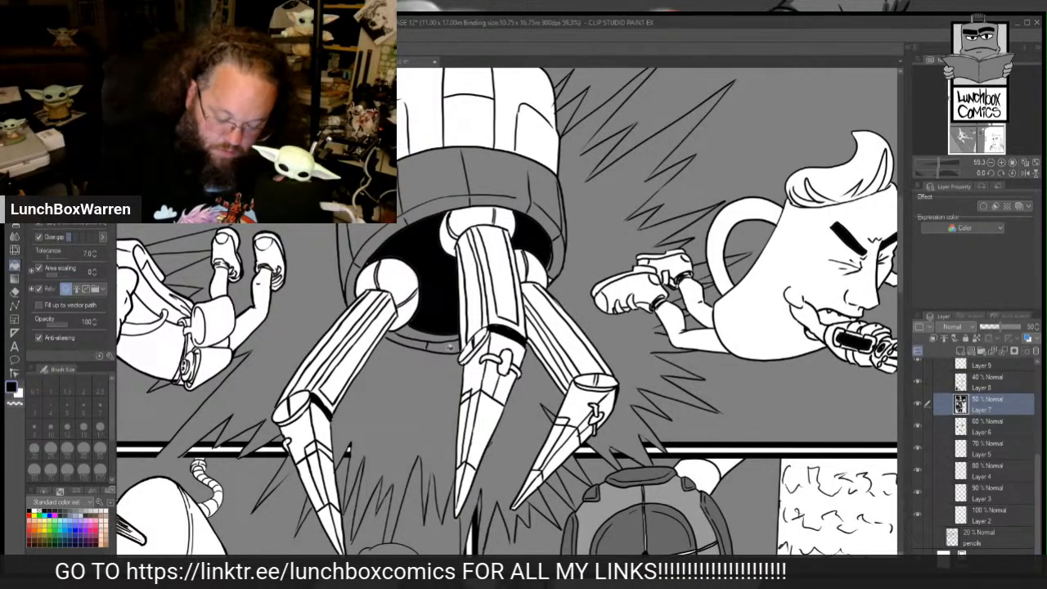
Step: Fill the broad inner strips of the machine's three claw arms on the 50% layer
{"action": "left_click", "coordinate": [555, 319]}
{"action": "left_click", "coordinate": [507, 294]}
{"action": "left_click", "coordinate": [479, 296]}
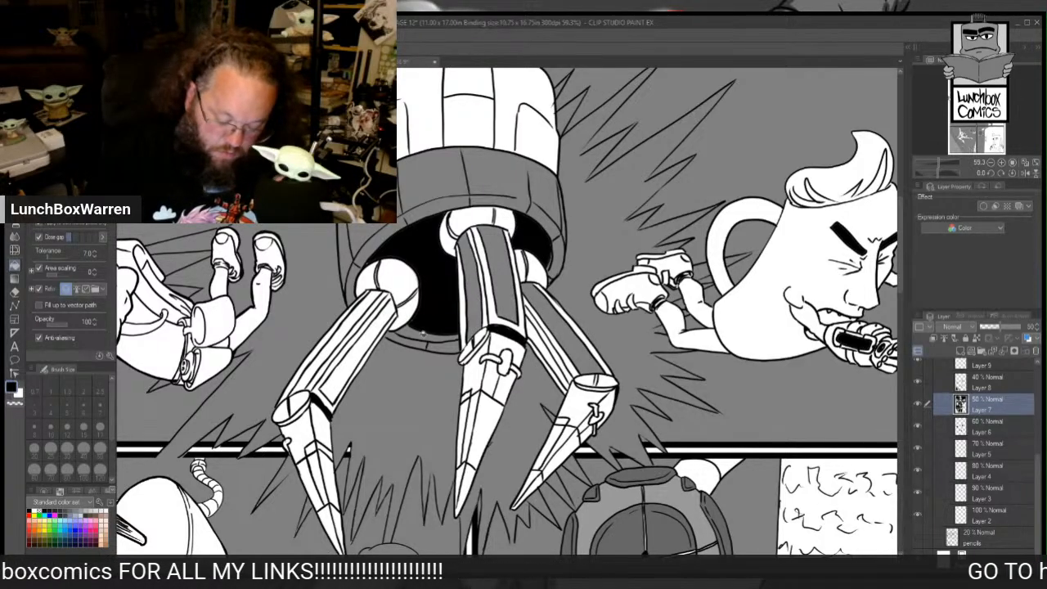
{"action": "left_click", "coordinate": [358, 356]}
{"action": "left_click", "coordinate": [334, 347]}
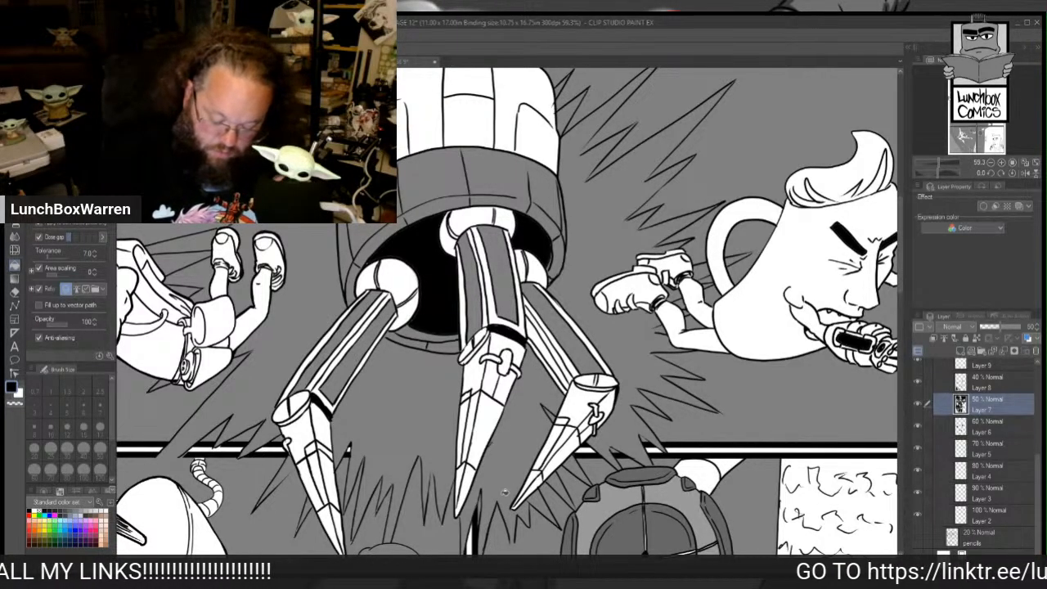
Step: Fill the chain-like hinge fittings on the right and centre claws on the 50% layer
{"action": "left_click", "coordinate": [599, 412]}
{"action": "left_click", "coordinate": [595, 425]}
{"action": "left_click", "coordinate": [596, 423]}
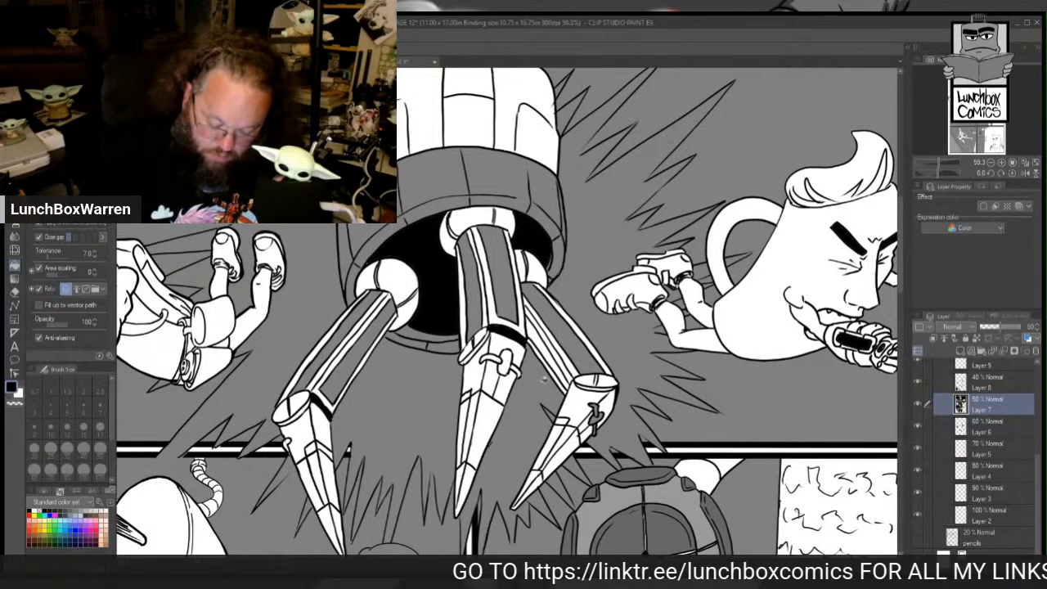
{"action": "left_click", "coordinate": [506, 360]}
{"action": "left_click", "coordinate": [516, 370]}
{"action": "left_click", "coordinate": [491, 358]}
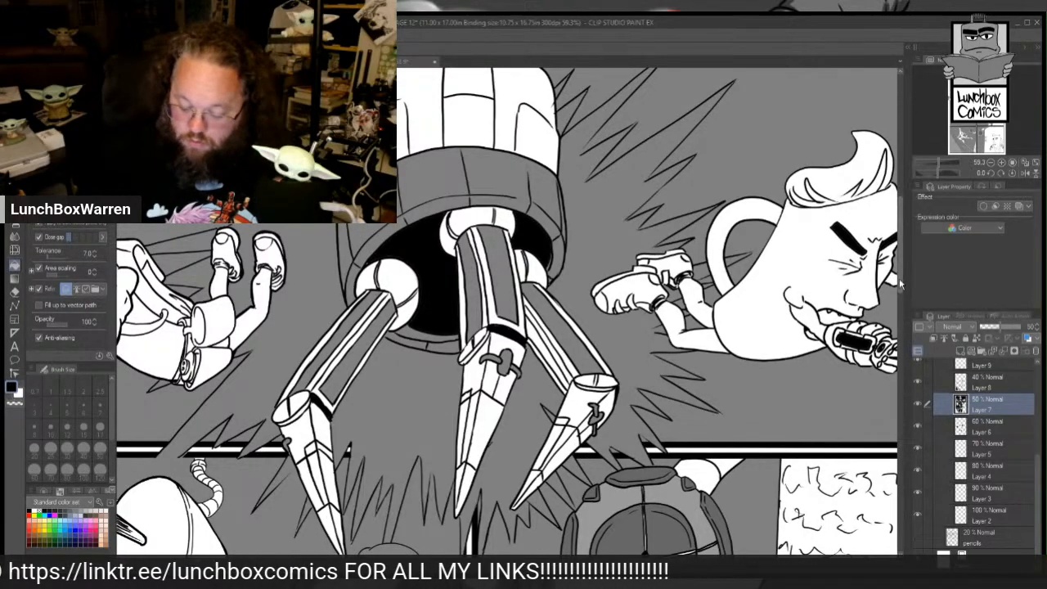
Step: On the 40% layer, fill the machine body's unshaded plates, the collar above them and the ring around the hose
{"action": "scroll", "coordinate": [900, 278], "scroll_direction": "up", "scroll_amount": 5}
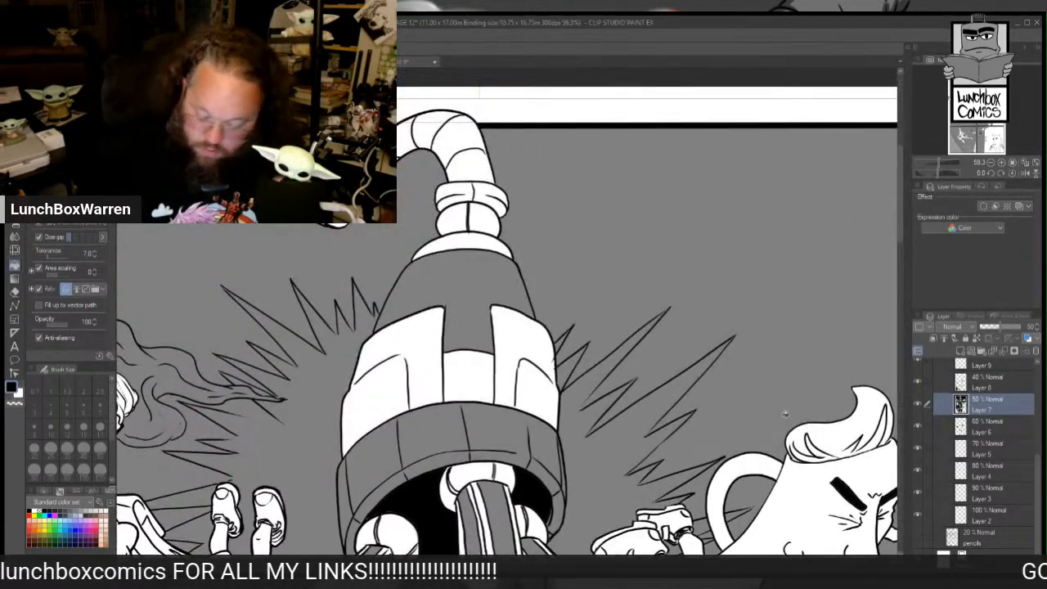
{"action": "left_click", "coordinate": [988, 383]}
{"action": "left_click", "coordinate": [511, 376]}
{"action": "left_click", "coordinate": [474, 372]}
{"action": "left_click", "coordinate": [420, 383]}
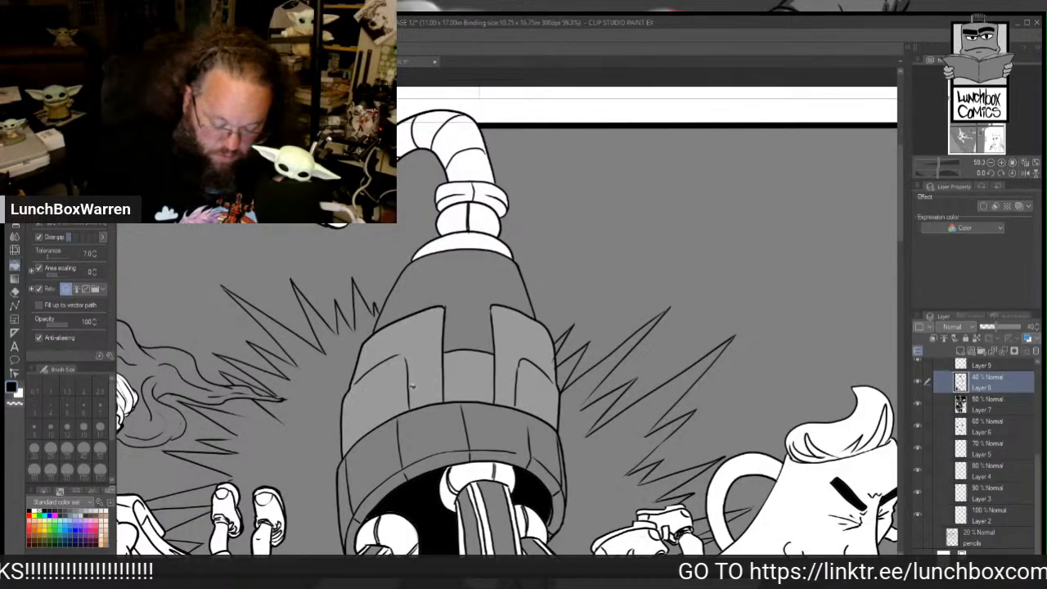
{"action": "left_click", "coordinate": [467, 241]}
{"action": "left_click", "coordinate": [479, 193]}
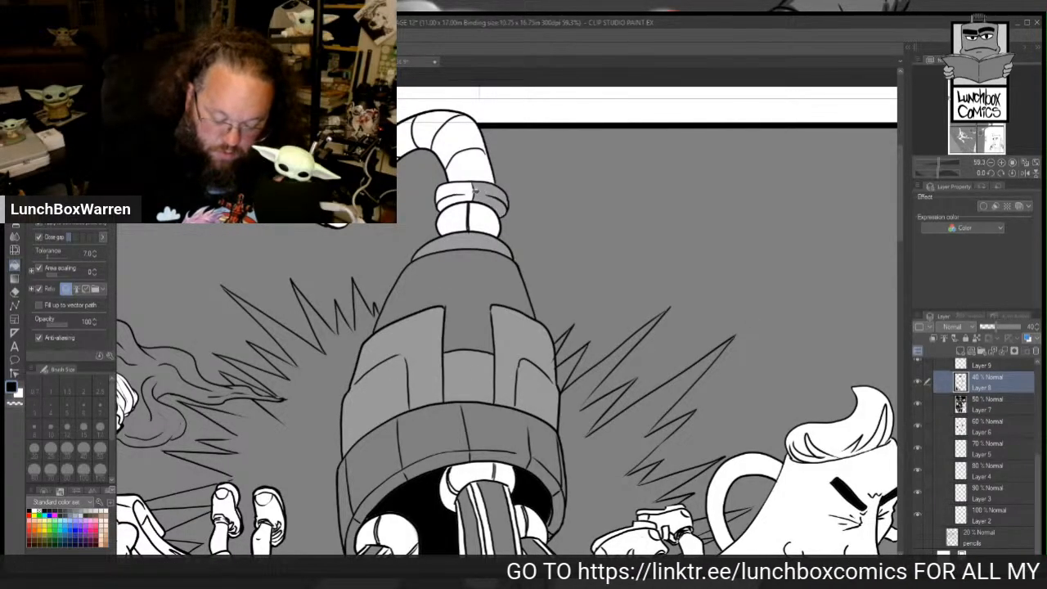
{"action": "left_click", "coordinate": [460, 188]}
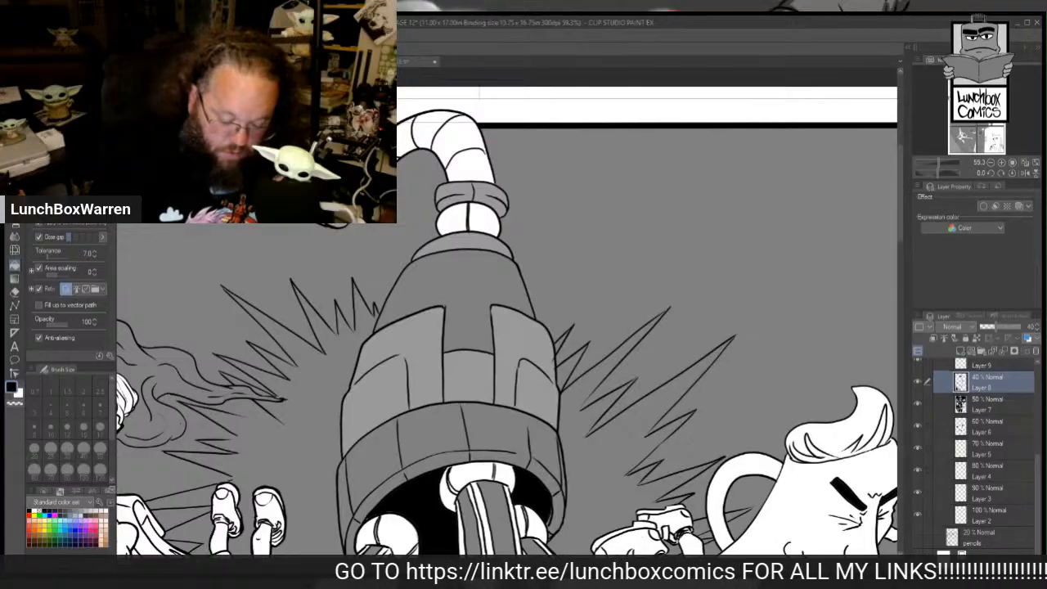
Step: On the 40% layer, fill the rounded shoulder joints of the three claw arms
{"action": "left_click_drag", "start_coordinate": [902, 228], "coordinate": [909, 295]}
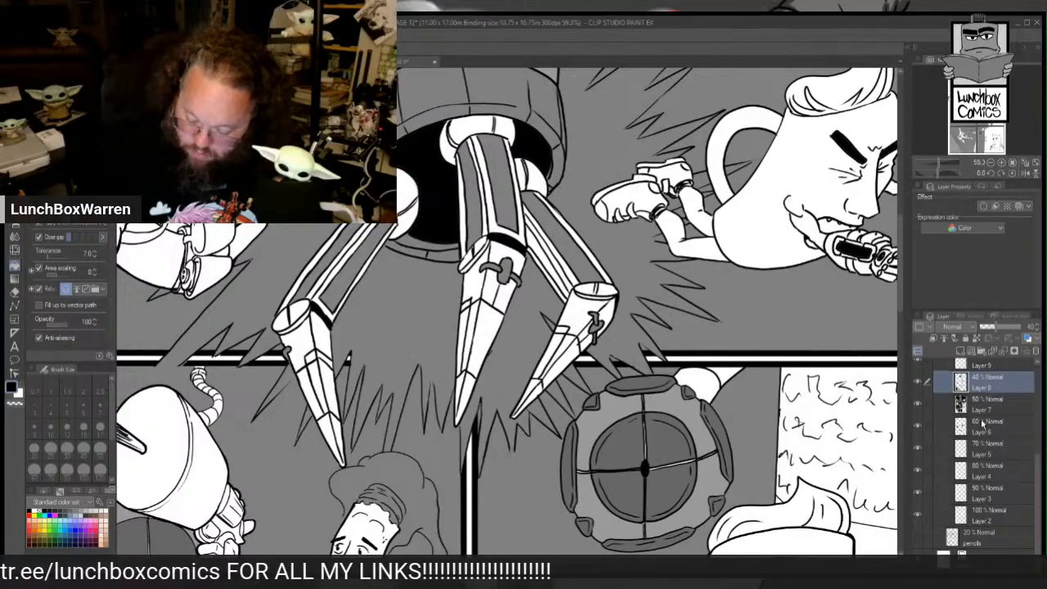
{"action": "left_click", "coordinate": [991, 363]}
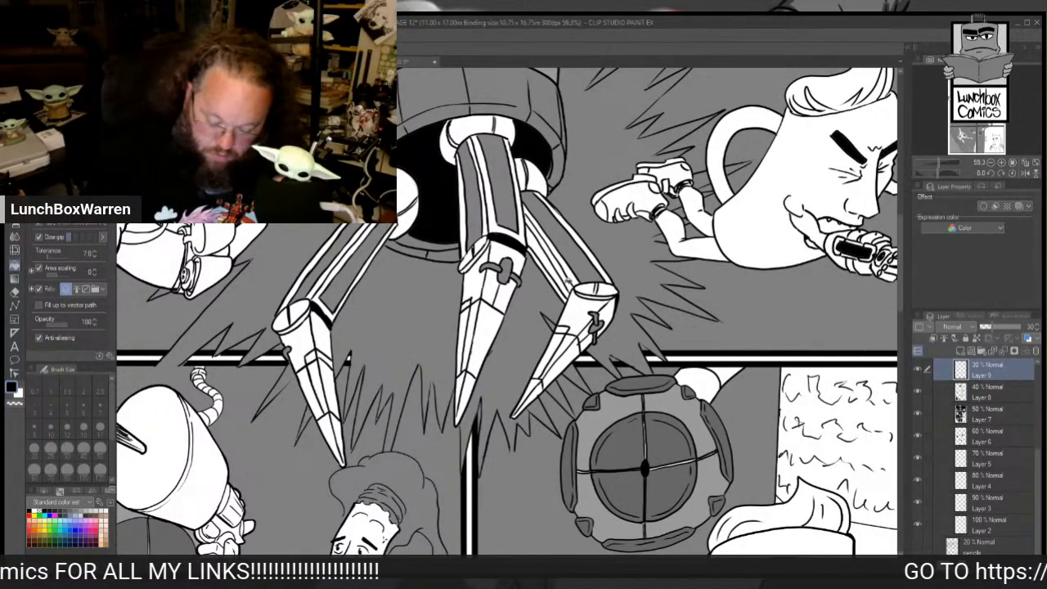
{"action": "left_click", "coordinate": [984, 417]}
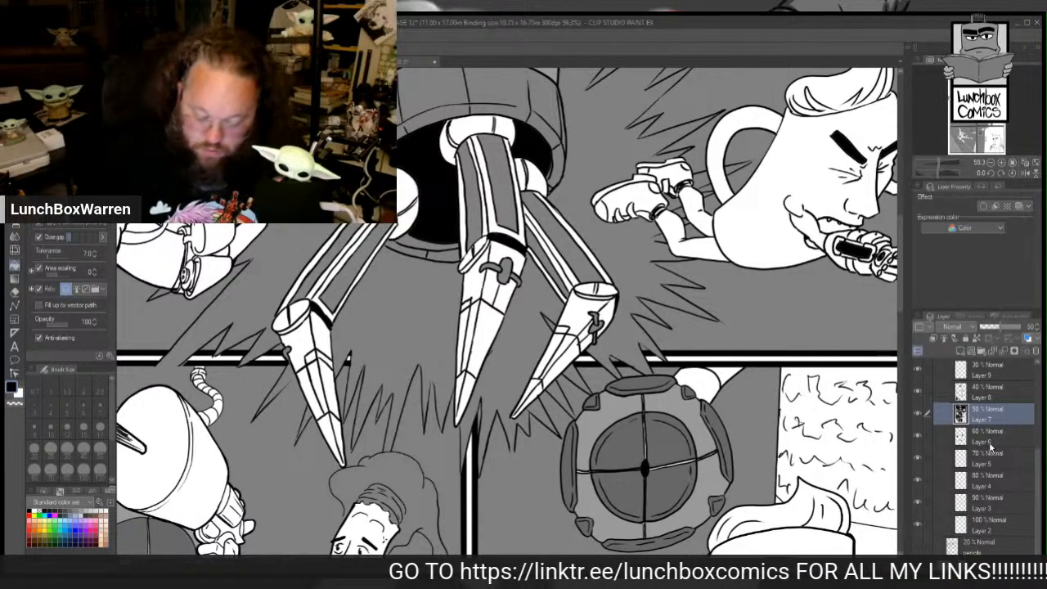
{"action": "left_click", "coordinate": [988, 384]}
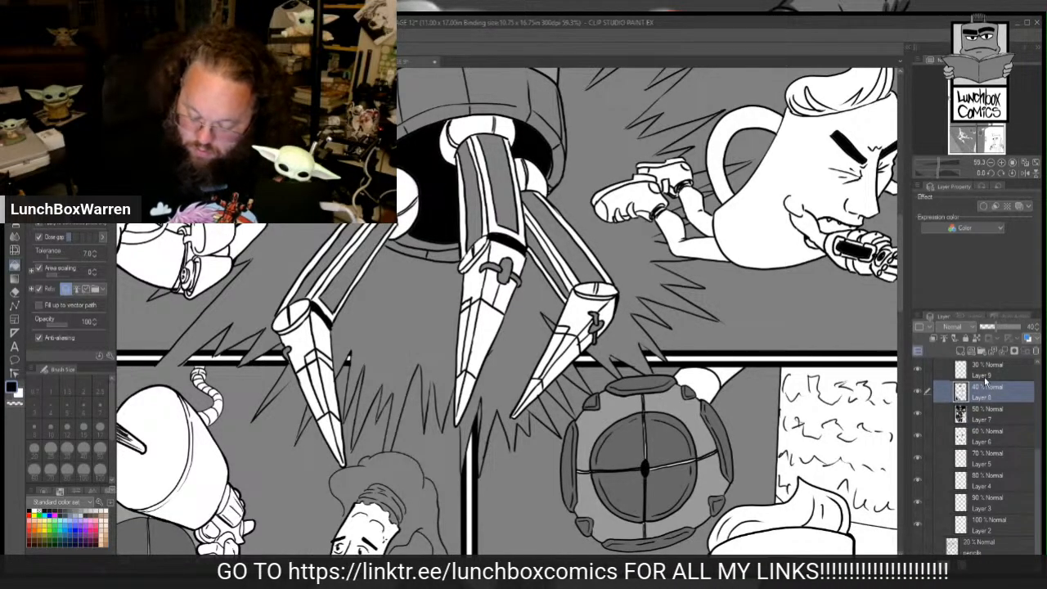
{"action": "left_click", "coordinate": [404, 200]}
{"action": "left_click", "coordinate": [451, 144]}
{"action": "left_click", "coordinate": [464, 128]}
{"action": "left_click", "coordinate": [503, 126]}
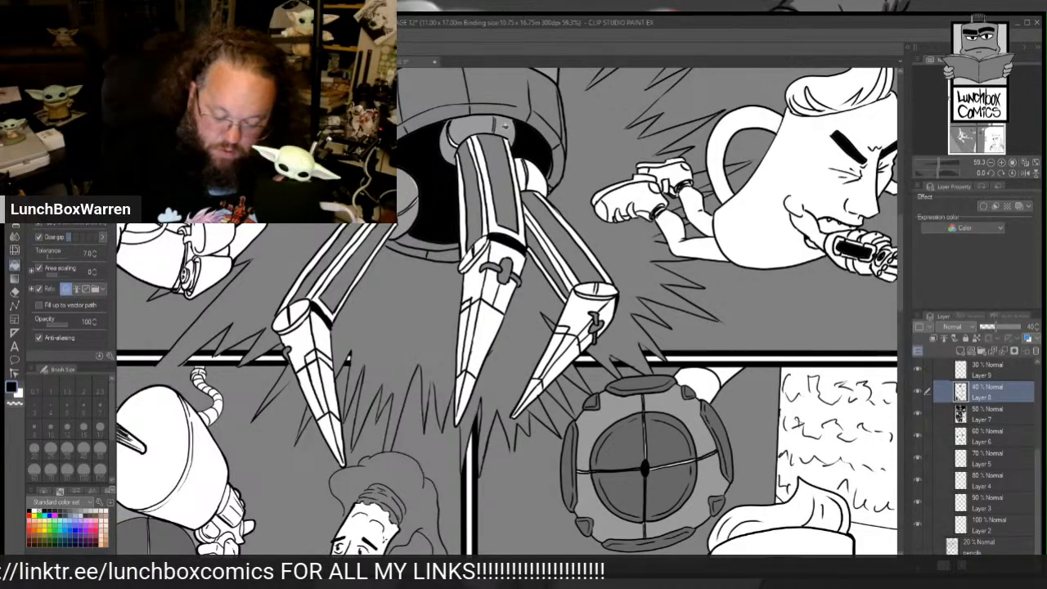
{"action": "left_click", "coordinate": [525, 169]}
{"action": "left_click", "coordinate": [535, 174]}
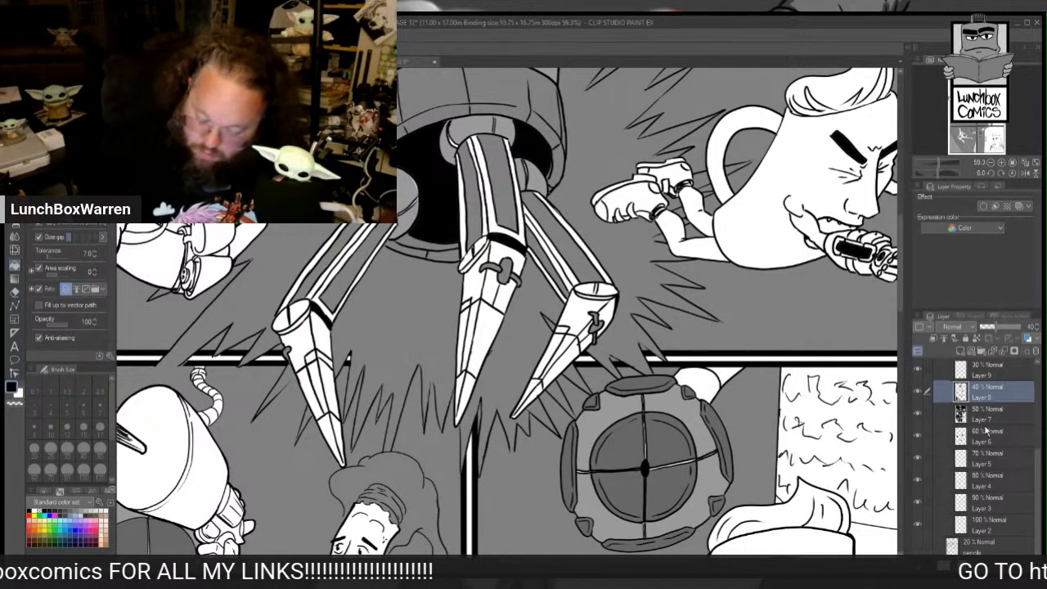
Step: On the 30% layer, fill the sections of the right claw and the unshaded strips of its arm
{"action": "left_click", "coordinate": [985, 370]}
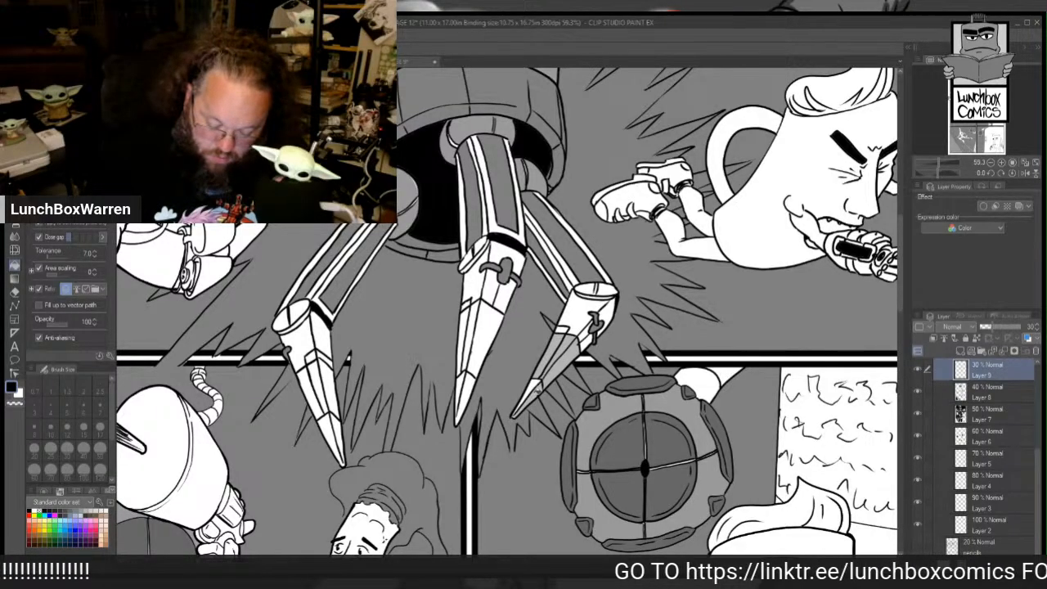
{"action": "left_click", "coordinate": [582, 323]}
{"action": "left_click", "coordinate": [565, 329]}
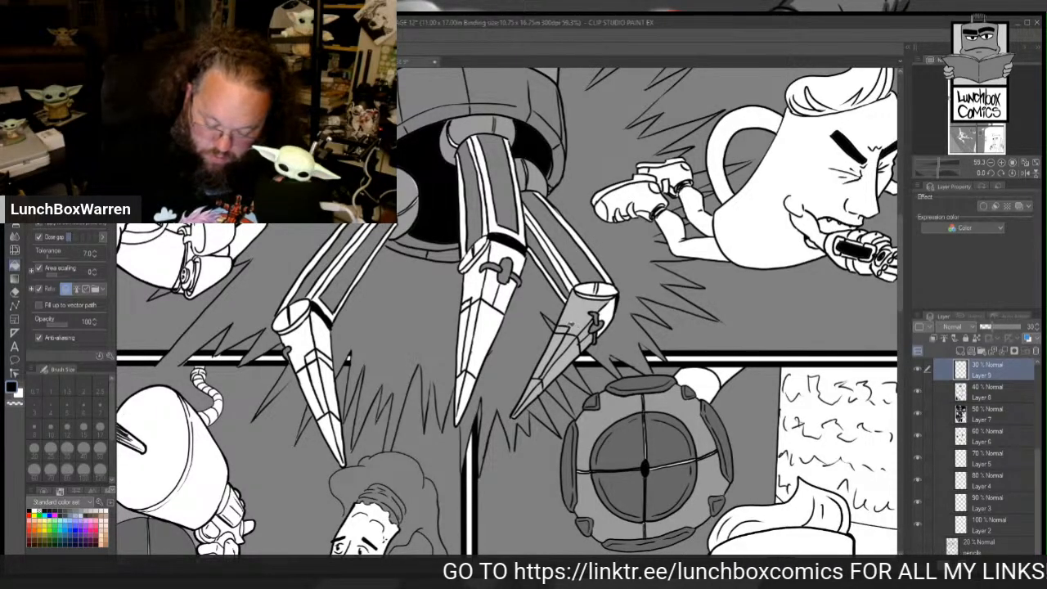
{"action": "left_click", "coordinate": [587, 290]}
{"action": "left_click", "coordinate": [594, 298]}
{"action": "left_click", "coordinate": [609, 310]}
{"action": "left_click", "coordinate": [608, 289]}
{"action": "left_click", "coordinate": [606, 275]}
{"action": "left_click", "coordinate": [573, 275]}
{"action": "left_click", "coordinate": [569, 283]}
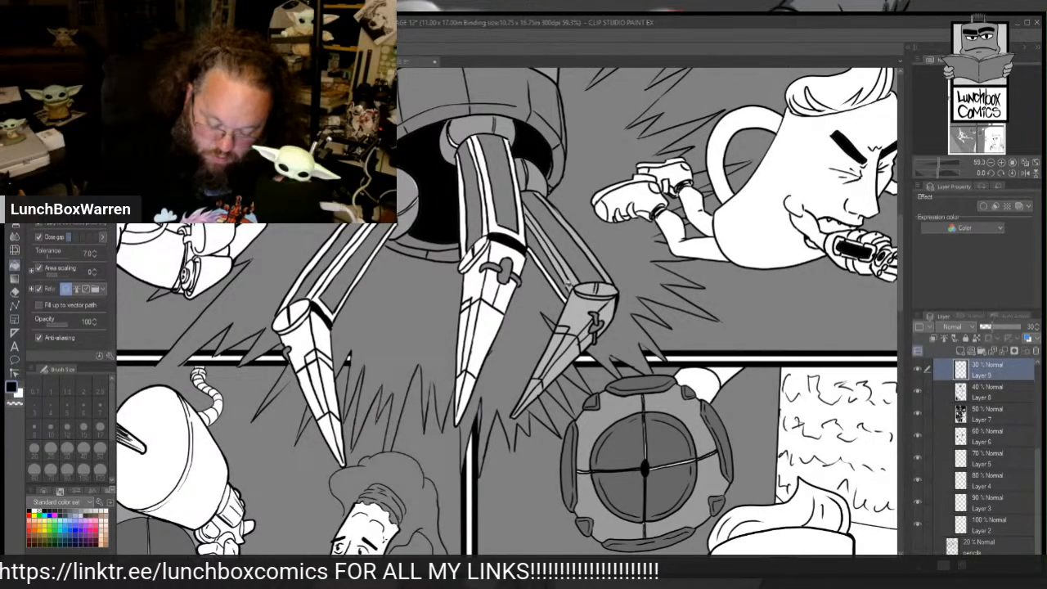
{"action": "left_click", "coordinate": [561, 290]}
Step: Fill all sections of the centre claw on the 30% layer
{"action": "left_click", "coordinate": [520, 265]}
{"action": "left_click", "coordinate": [509, 285]}
{"action": "left_click", "coordinate": [495, 282]}
{"action": "left_click", "coordinate": [480, 280]}
{"action": "left_click", "coordinate": [472, 261]}
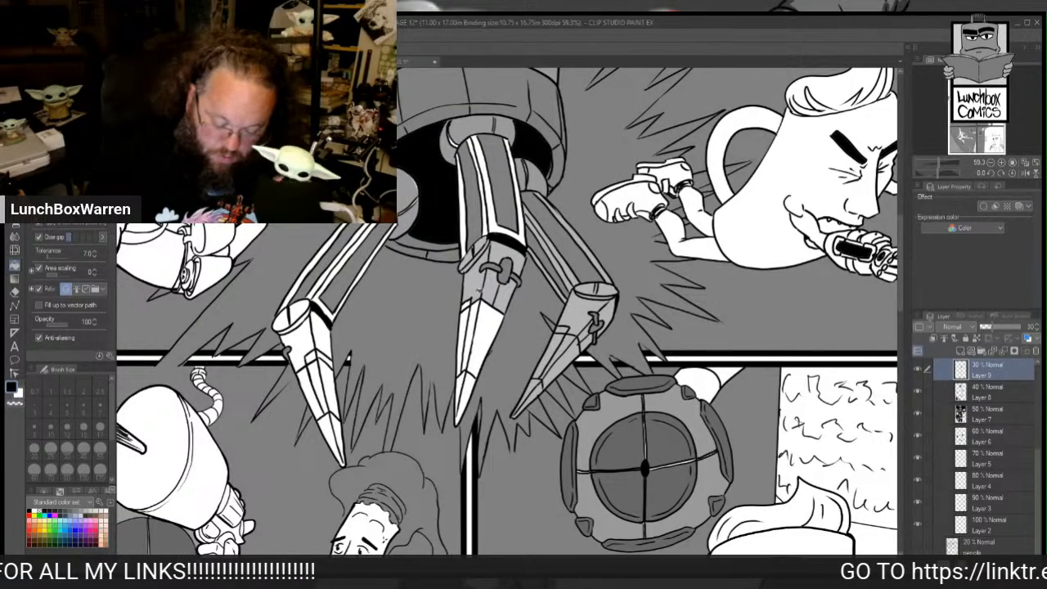
{"action": "left_click", "coordinate": [468, 304]}
{"action": "left_click", "coordinate": [464, 324]}
{"action": "left_click", "coordinate": [472, 324]}
{"action": "left_click", "coordinate": [481, 329]}
{"action": "left_click", "coordinate": [472, 382]}
{"action": "left_click", "coordinate": [463, 381]}
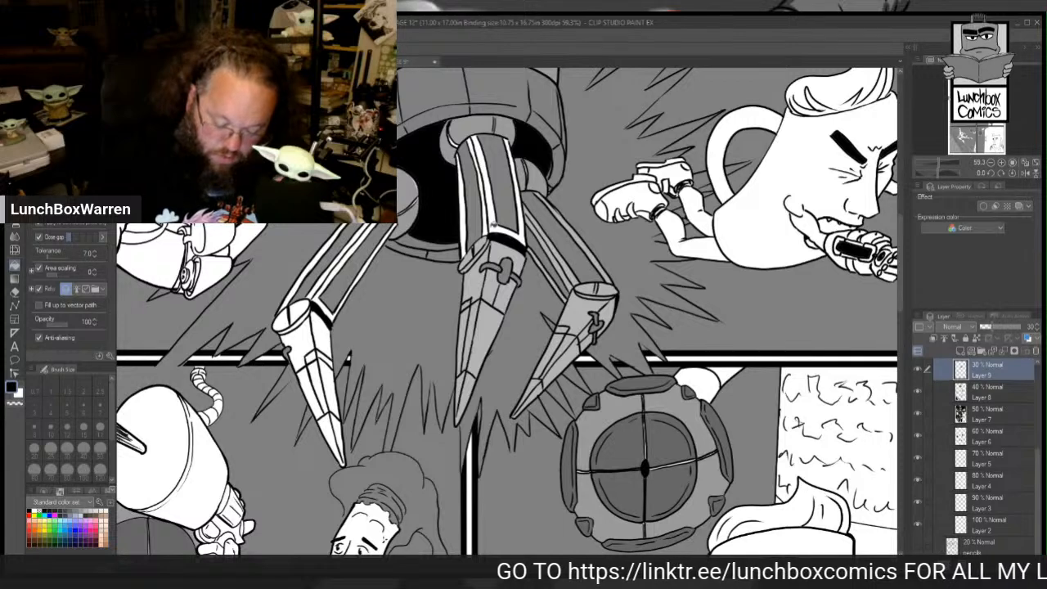
Step: Fill the remaining white strips of the centre claw's arm on the 30% layer
{"action": "left_click", "coordinate": [493, 225]}
{"action": "left_click", "coordinate": [487, 224]}
{"action": "left_click", "coordinate": [466, 238]}
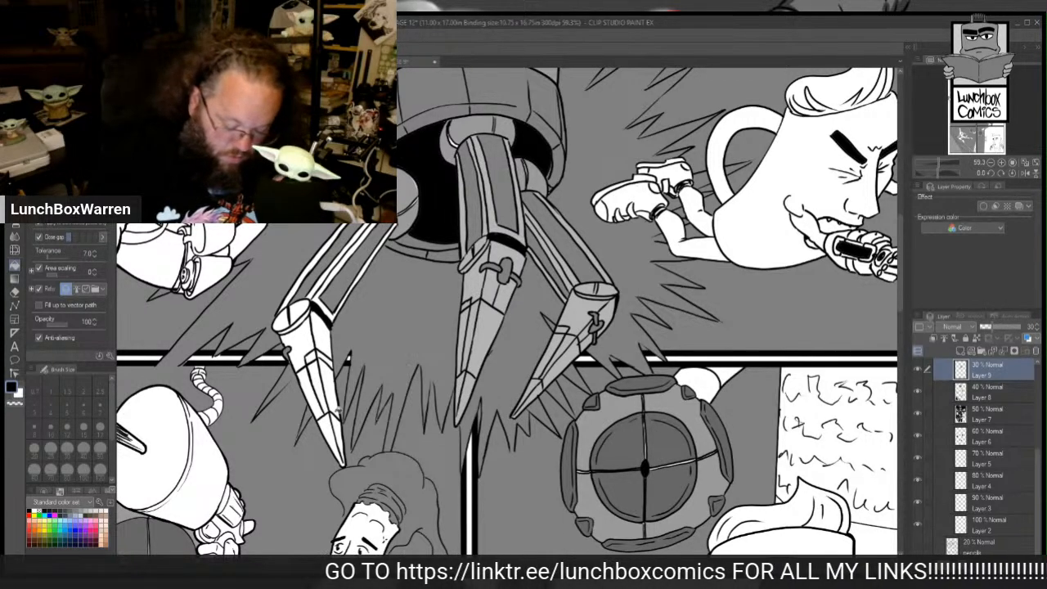
Step: Fill the sections of the left claw and the unshaded strips of its arm on the 30% layer
{"action": "left_click", "coordinate": [339, 434]}
{"action": "left_click", "coordinate": [330, 426]}
{"action": "left_click", "coordinate": [316, 403]}
{"action": "left_click", "coordinate": [323, 388]}
{"action": "left_click", "coordinate": [333, 387]}
{"action": "left_click", "coordinate": [330, 359]}
{"action": "left_click", "coordinate": [315, 354]}
{"action": "left_click", "coordinate": [304, 352]}
{"action": "left_click", "coordinate": [296, 326]}
{"action": "left_click", "coordinate": [298, 315]}
{"action": "left_click", "coordinate": [284, 320]}
{"action": "left_click", "coordinate": [324, 335]}
{"action": "left_click", "coordinate": [332, 311]}
{"action": "left_click", "coordinate": [310, 292]}
{"action": "left_click", "coordinate": [295, 292]}
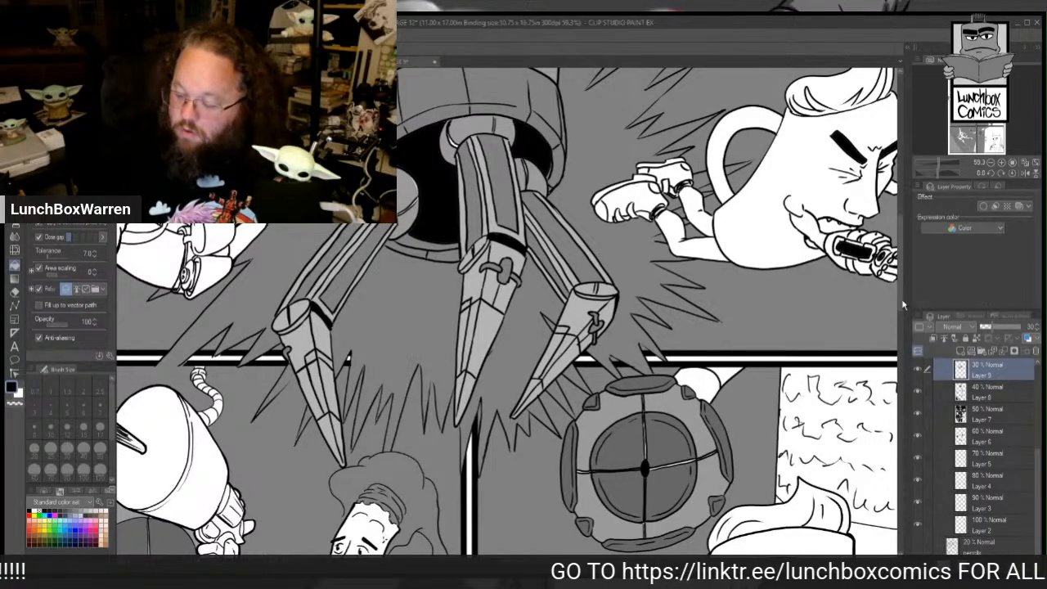
Step: On the 30% layer, fill the machine's neck joint and the segments of the hose winding away from it
{"action": "left_click_drag", "start_coordinate": [902, 296], "coordinate": [887, 208]}
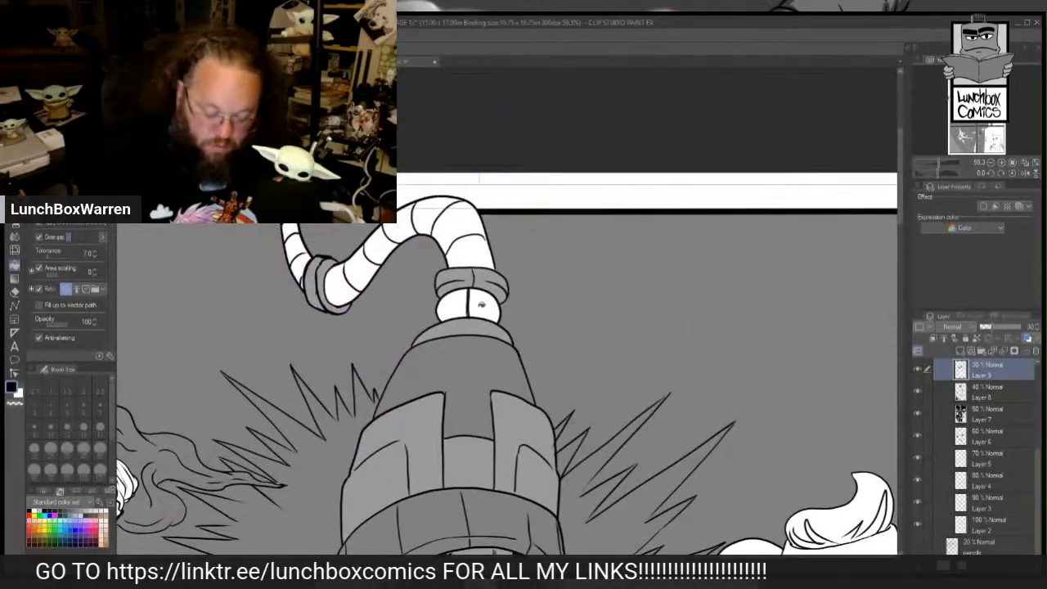
{"action": "left_click", "coordinate": [468, 300]}
{"action": "left_click", "coordinate": [461, 235]}
{"action": "left_click", "coordinate": [429, 217]}
{"action": "left_click", "coordinate": [400, 225]}
{"action": "left_click", "coordinate": [381, 245]}
{"action": "left_click", "coordinate": [360, 268]}
{"action": "left_click", "coordinate": [342, 286]}
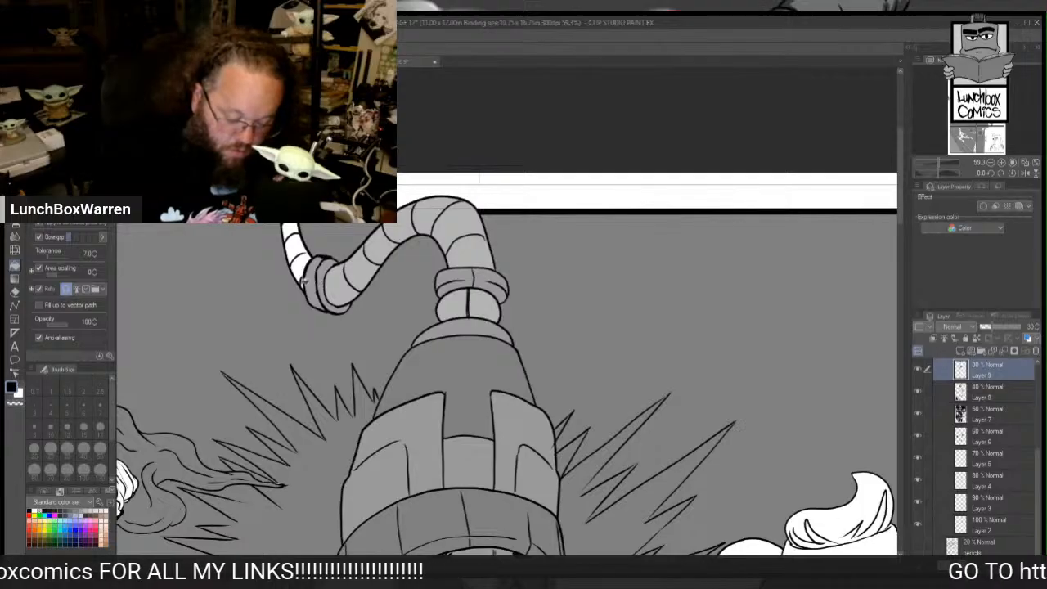
{"action": "left_click_drag", "start_coordinate": [300, 268], "coordinate": [290, 227]}
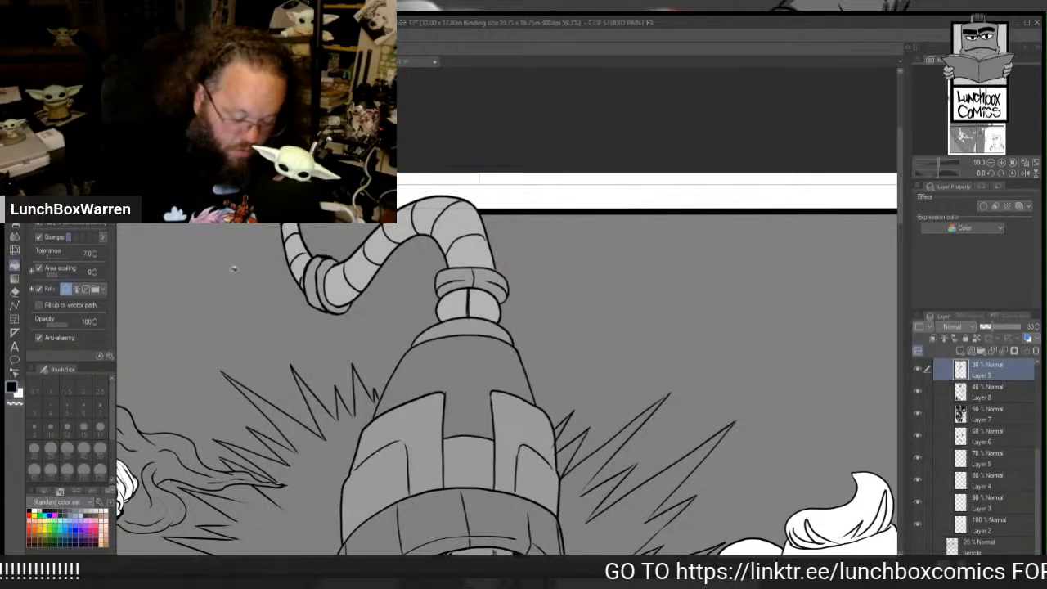
{"action": "key", "text": "p"}
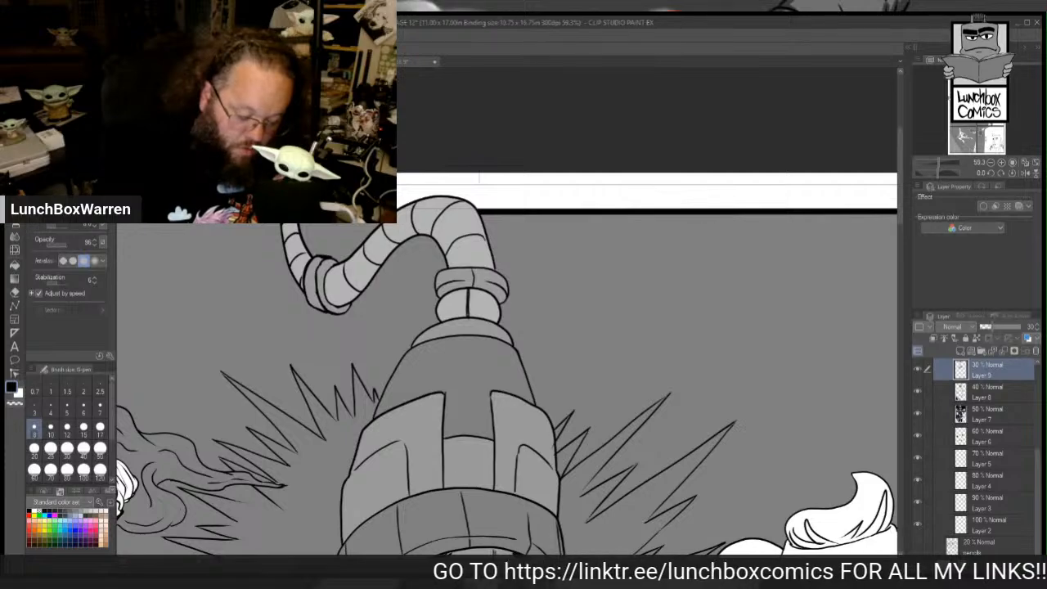
{"action": "left_click", "coordinate": [15, 271]}
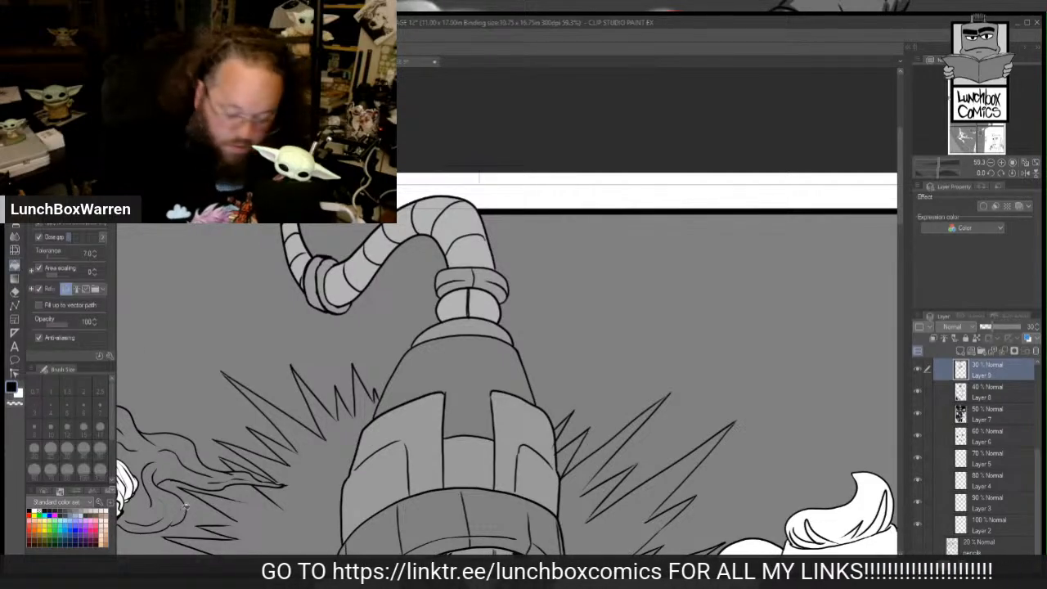
Step: Fill the white tube sections behind the middle-right panel's porthole on the 30% layer
{"action": "left_click_drag", "start_coordinate": [900, 213], "coordinate": [911, 306]}
{"action": "left_click", "coordinate": [701, 284]}
{"action": "left_click", "coordinate": [723, 278]}
Step: On the 30% layer, fill the segments of the curved hose above the middle-left panel's porthole
{"action": "left_click_drag", "start_coordinate": [524, 559], "coordinate": [398, 559]}
{"action": "left_click", "coordinate": [490, 401]}
{"action": "left_click", "coordinate": [460, 398]}
{"action": "left_click", "coordinate": [444, 402]}
{"action": "left_click", "coordinate": [429, 393]}
{"action": "left_click", "coordinate": [420, 376]}
{"action": "left_click", "coordinate": [427, 350]}
{"action": "left_click", "coordinate": [440, 336]}
{"action": "left_click", "coordinate": [455, 332]}
{"action": "left_click", "coordinate": [472, 326]}
{"action": "left_click", "coordinate": [481, 327]}
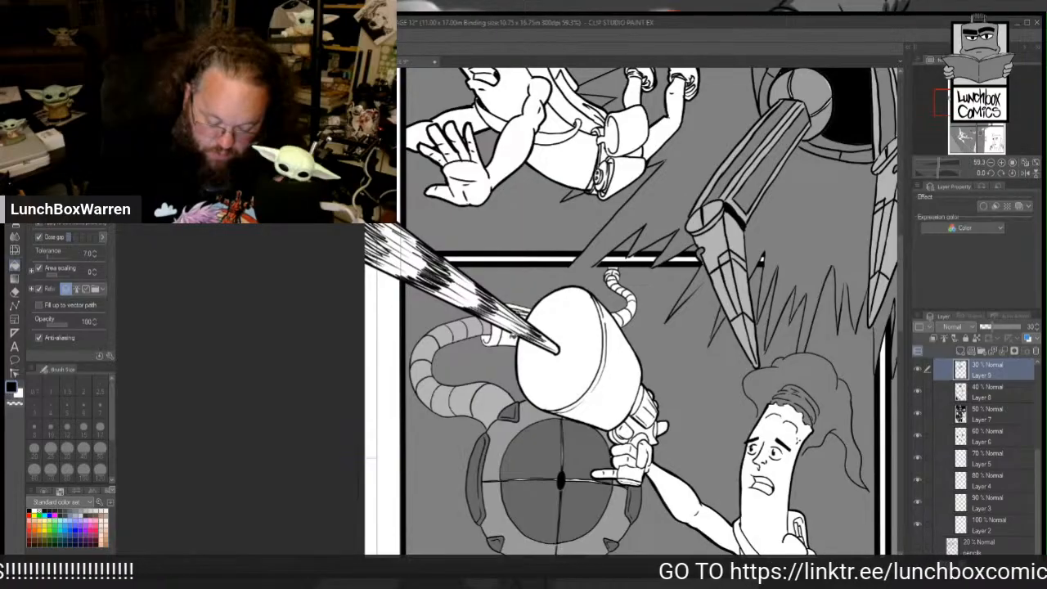
Step: Fill the hose's end collar behind the middle-left panel's plunger on the 30% and 40% layers, checking page 9's 40% layer for reference
{"action": "left_click", "coordinate": [508, 339]}
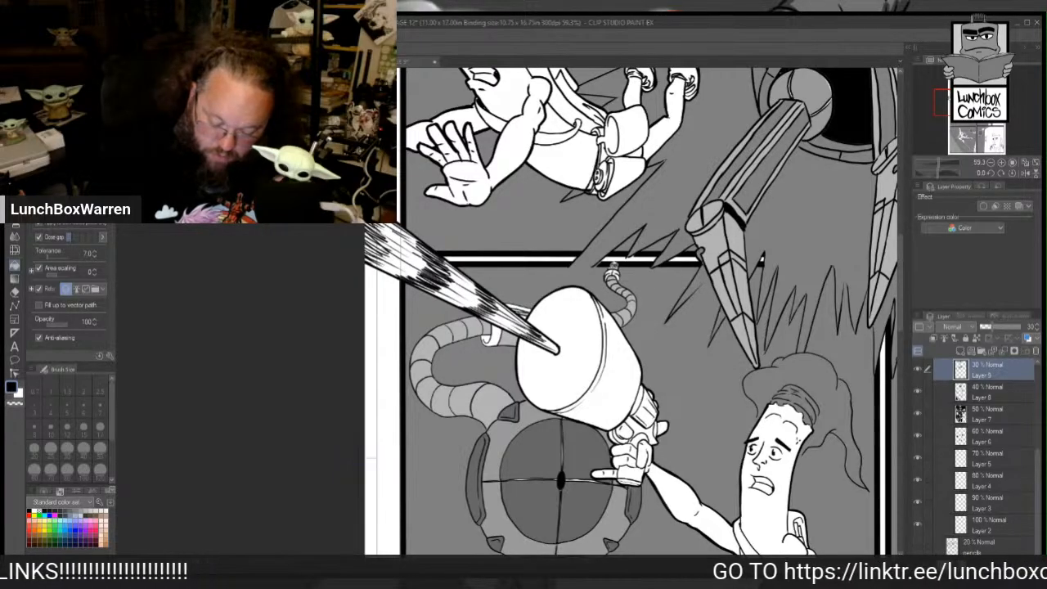
{"action": "left_click", "coordinate": [420, 62]}
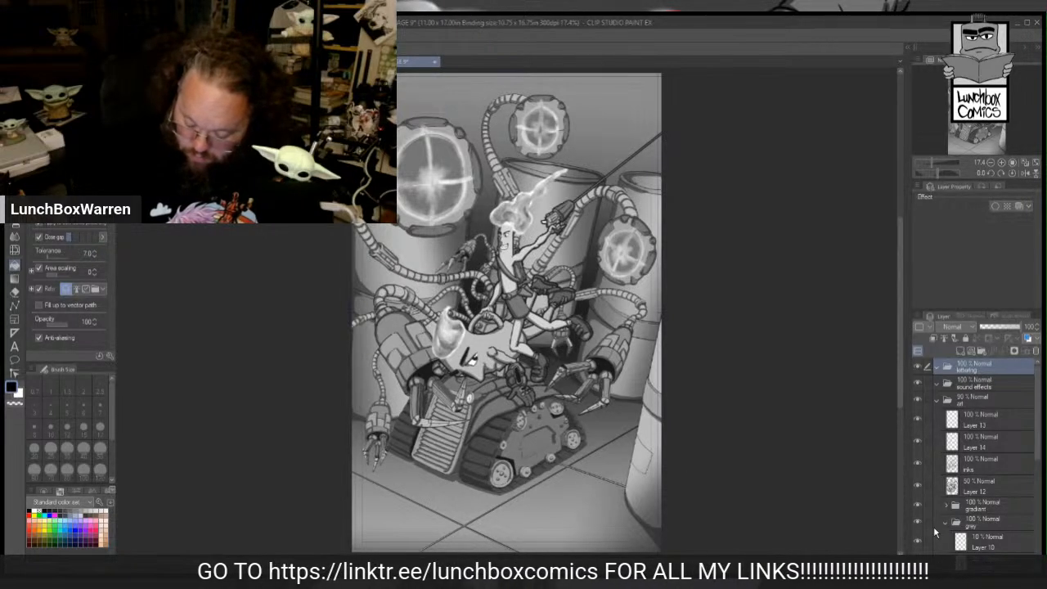
{"action": "left_click_drag", "start_coordinate": [1037, 446], "coordinate": [1037, 524]}
{"action": "left_click", "coordinate": [986, 440]}
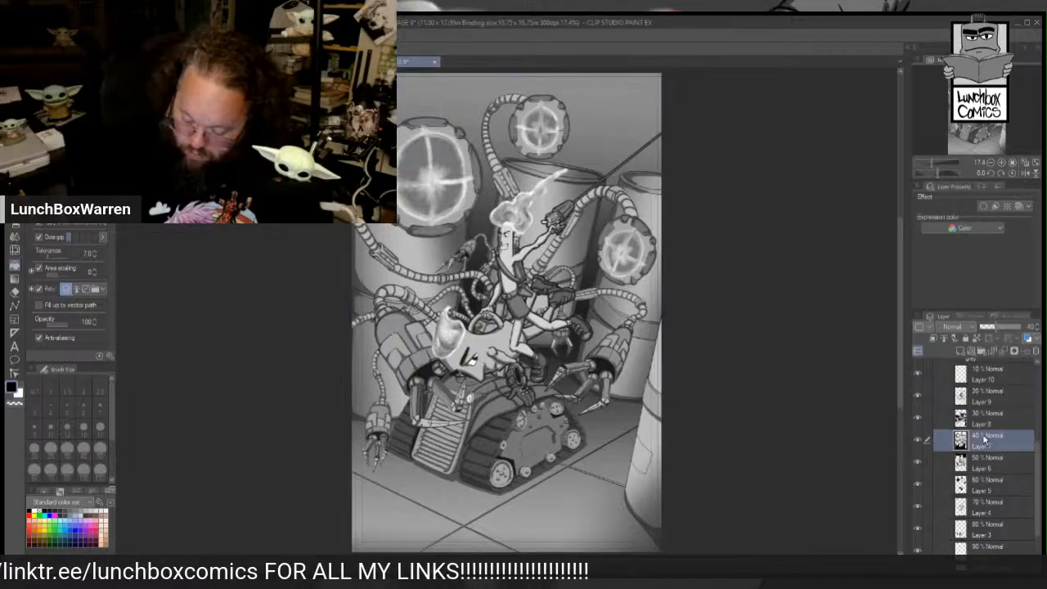
{"action": "left_click", "coordinate": [917, 440]}
{"action": "left_click", "coordinate": [917, 440]}
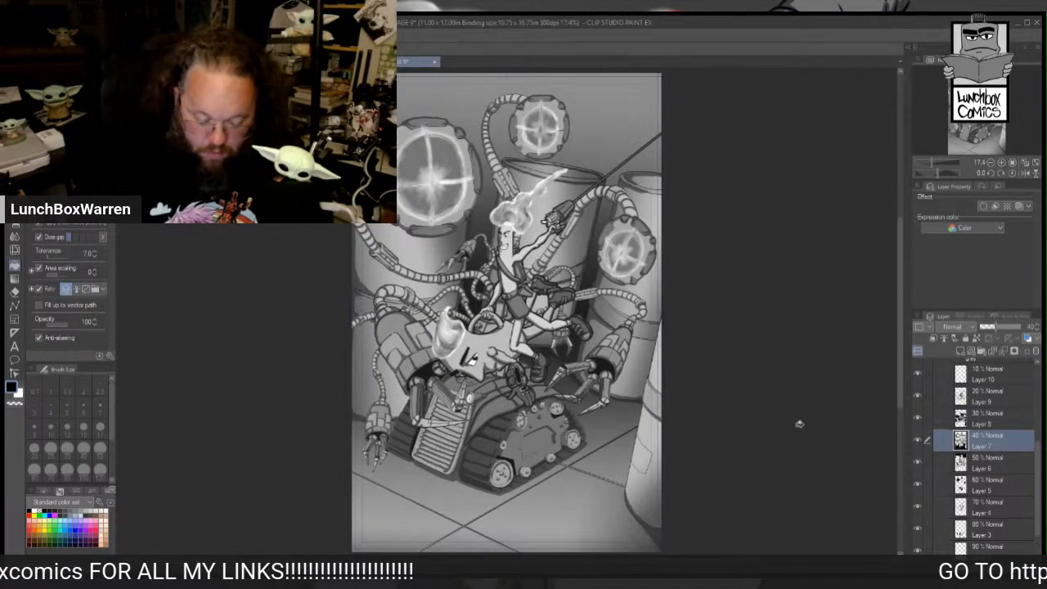
{"action": "left_click", "coordinate": [343, 61]}
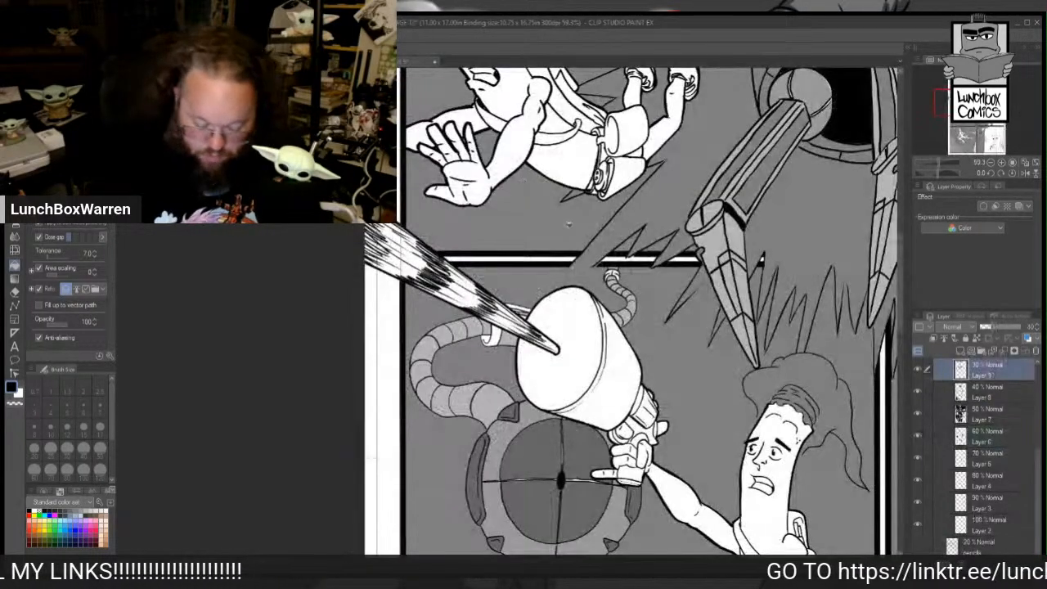
{"action": "left_click", "coordinate": [986, 394]}
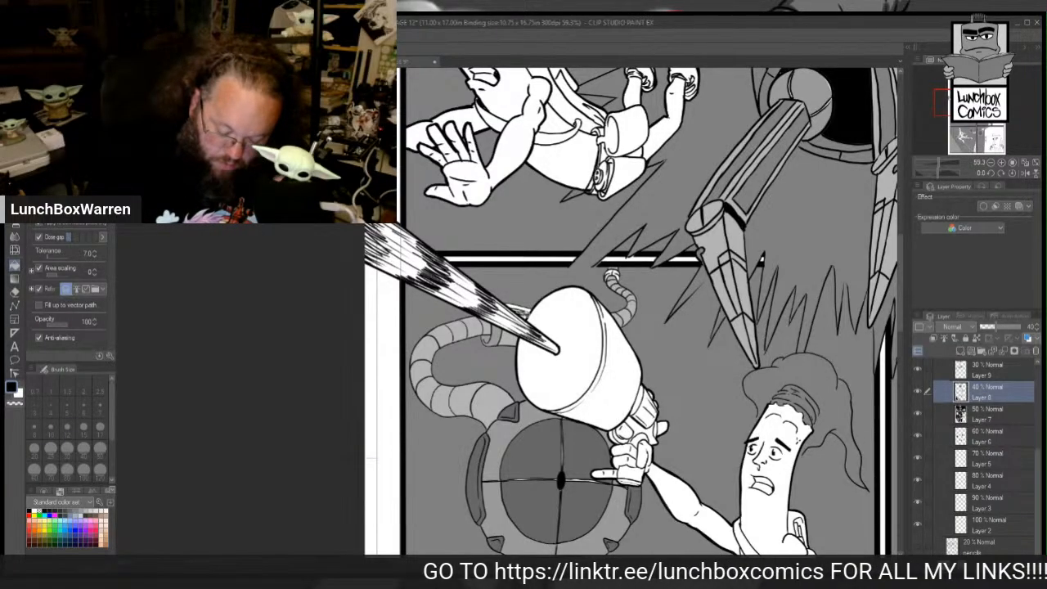
{"action": "left_click", "coordinate": [523, 308]}
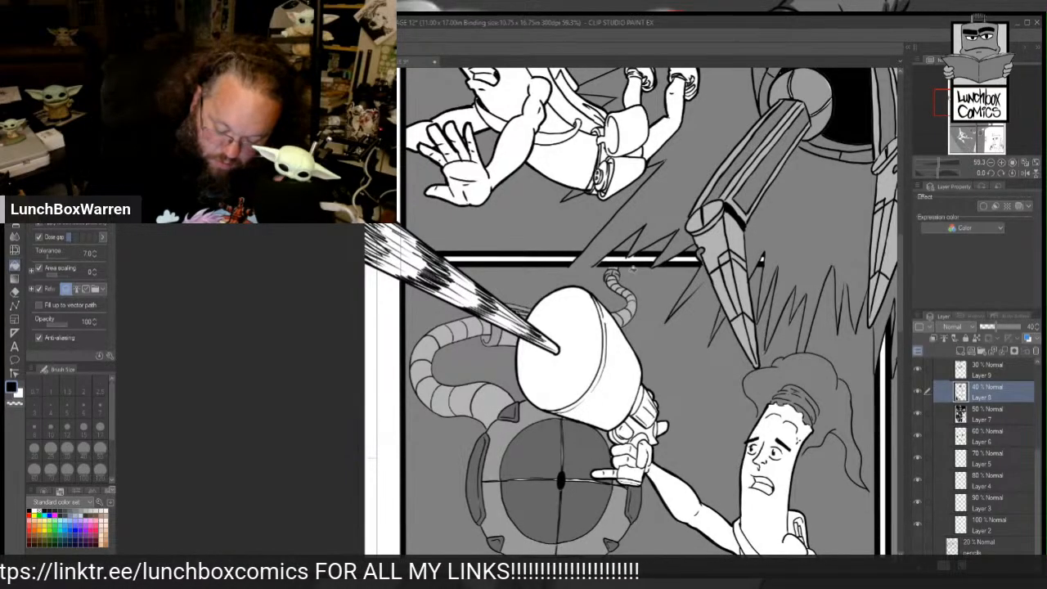
Step: On the 40% layer, fill the rim band of the tank at the bottom-left panel's edge
{"action": "scroll", "coordinate": [900, 324], "scroll_direction": "down", "scroll_amount": 10}
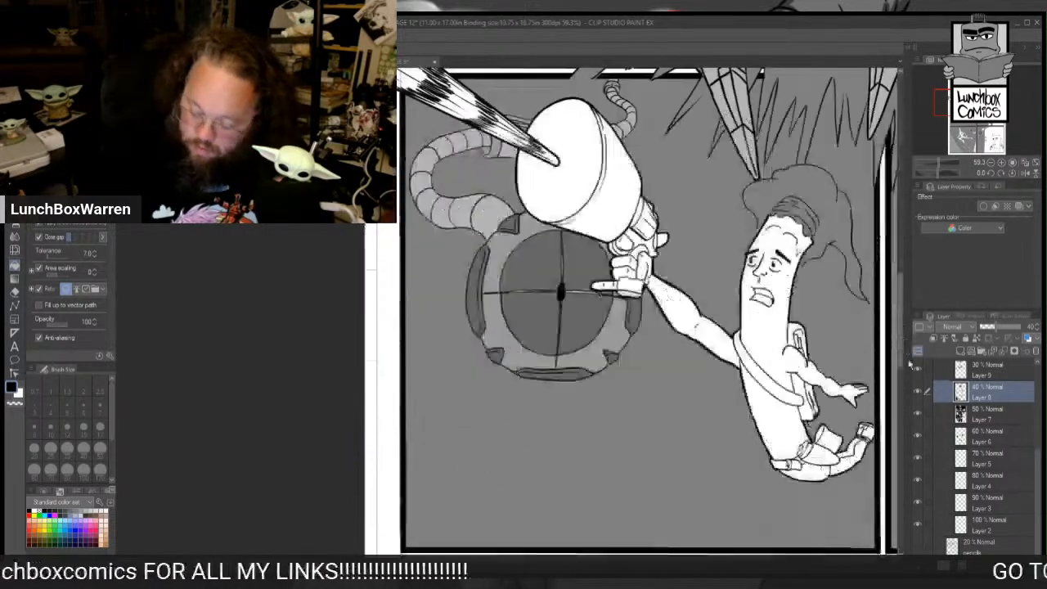
{"action": "scroll", "coordinate": [931, 450], "scroll_direction": "down", "scroll_amount": 4}
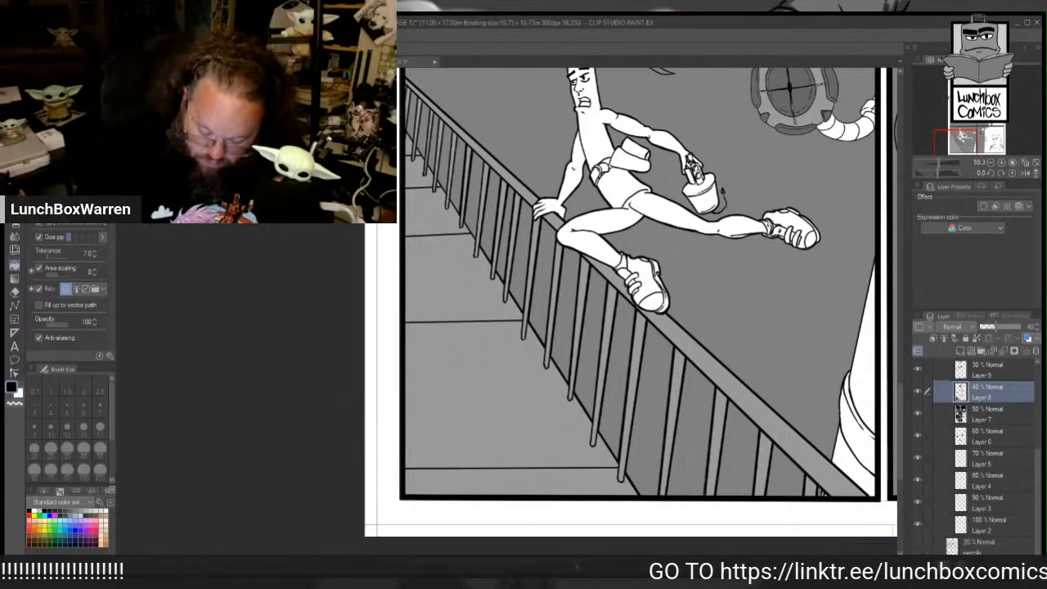
{"action": "left_click_drag", "start_coordinate": [482, 542], "coordinate": [566, 542]}
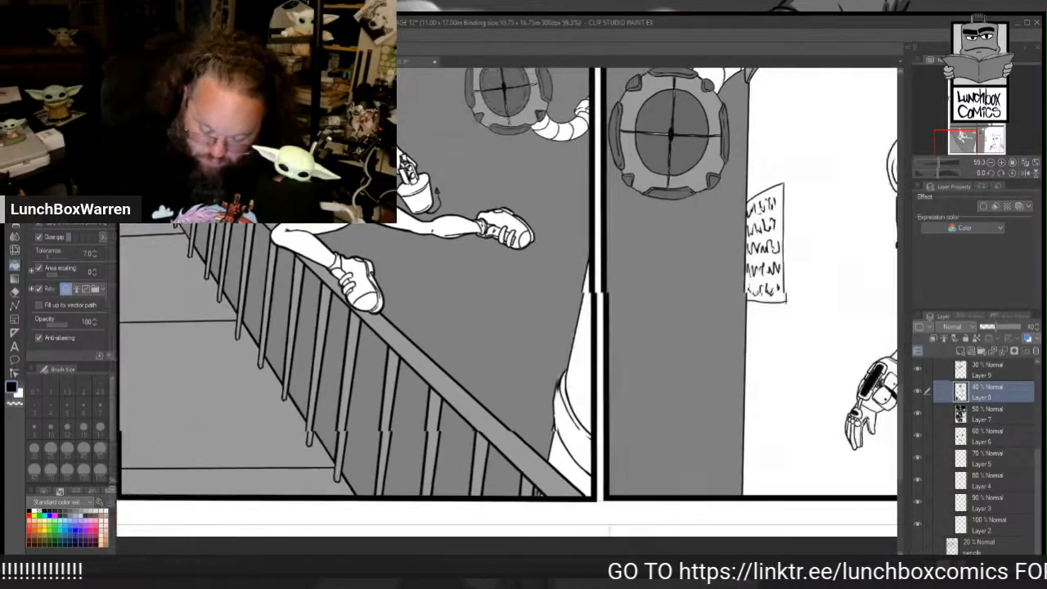
{"action": "left_click", "coordinate": [588, 438]}
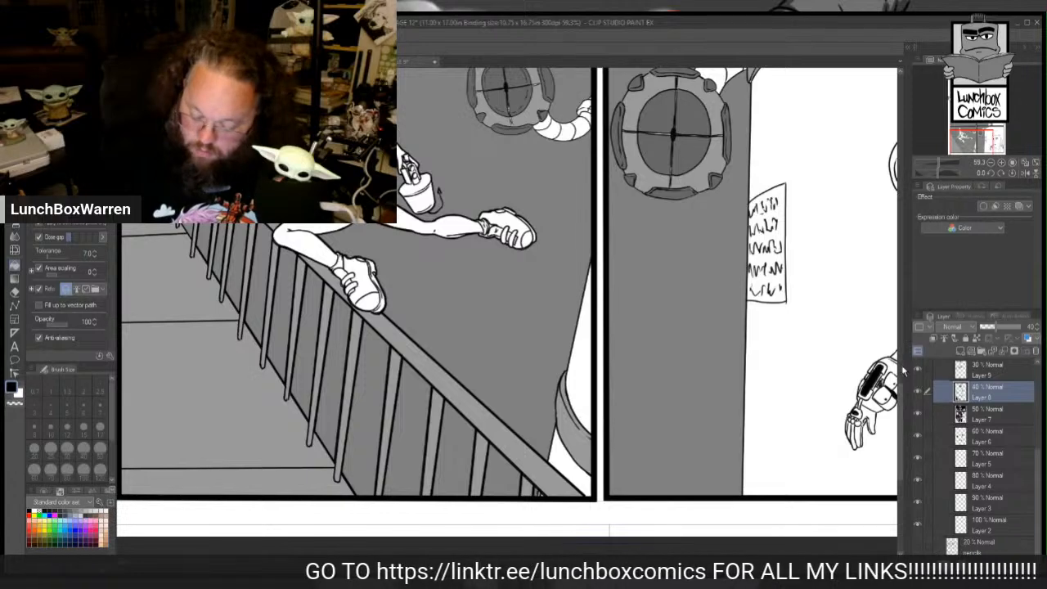
Step: On the 30% layer, fill the white tank sections above and below the rim band in the bottom-left panel
{"action": "scroll", "coordinate": [900, 368], "scroll_direction": "up", "scroll_amount": 4}
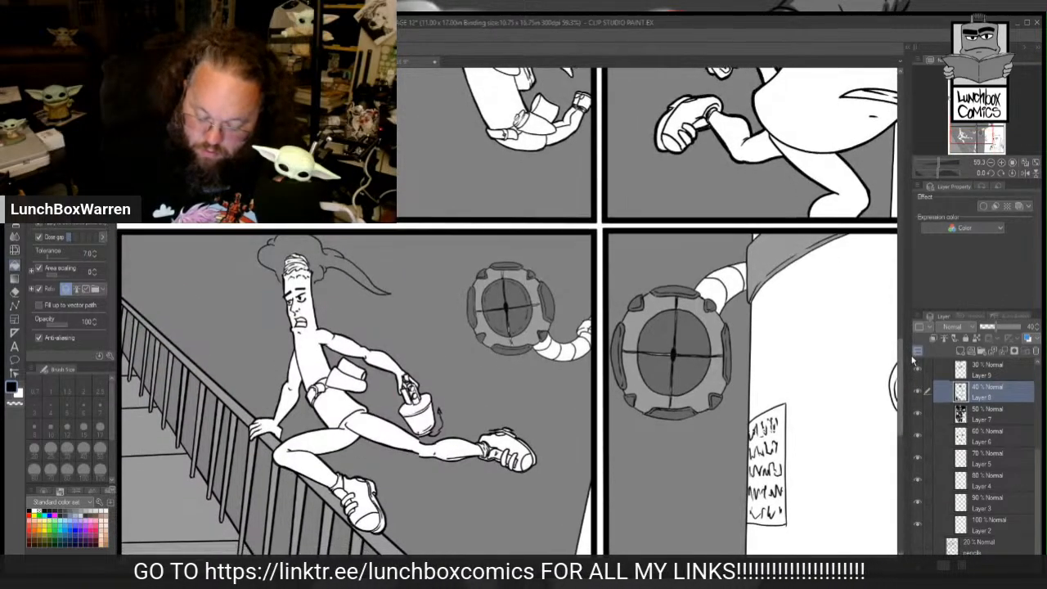
{"action": "scroll", "coordinate": [904, 366], "scroll_direction": "down", "scroll_amount": 3}
{"action": "left_click", "coordinate": [989, 373]}
{"action": "left_click", "coordinate": [577, 446]}
{"action": "left_click", "coordinate": [571, 506]}
Step: On the 30% layer, fill the white background areas around the standing mug figure and the posted sign in the bottom-right panel
{"action": "left_click_drag", "start_coordinate": [612, 566], "coordinate": [706, 567]}
{"action": "left_click", "coordinate": [596, 516]}
{"action": "left_click", "coordinate": [685, 514]}
{"action": "left_click", "coordinate": [734, 488]}
{"action": "left_click", "coordinate": [740, 385]}
{"action": "left_click", "coordinate": [746, 344]}
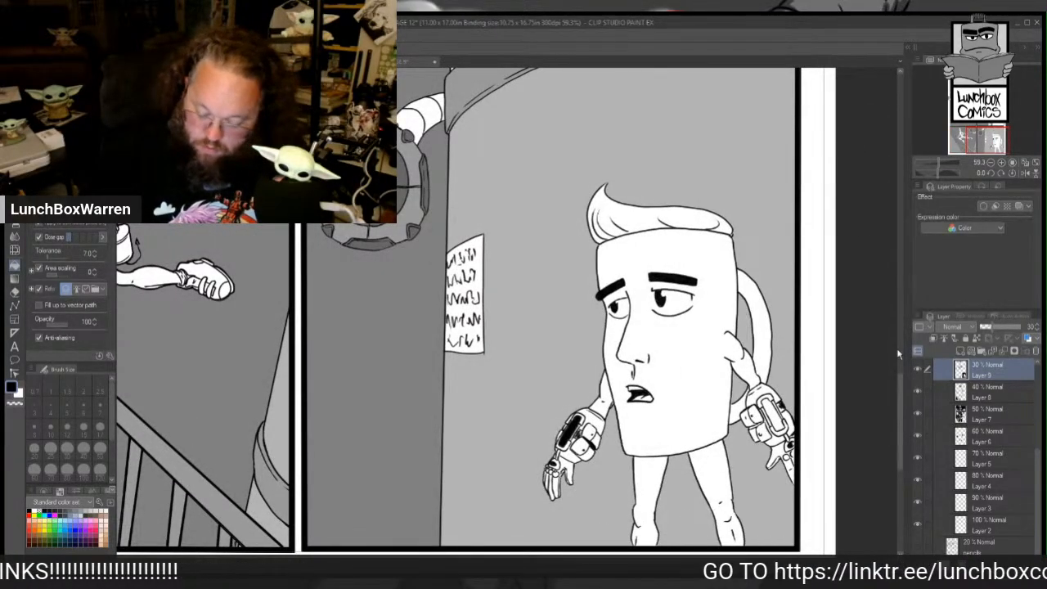
{"action": "scroll", "coordinate": [900, 377], "scroll_direction": "up", "scroll_amount": 5}
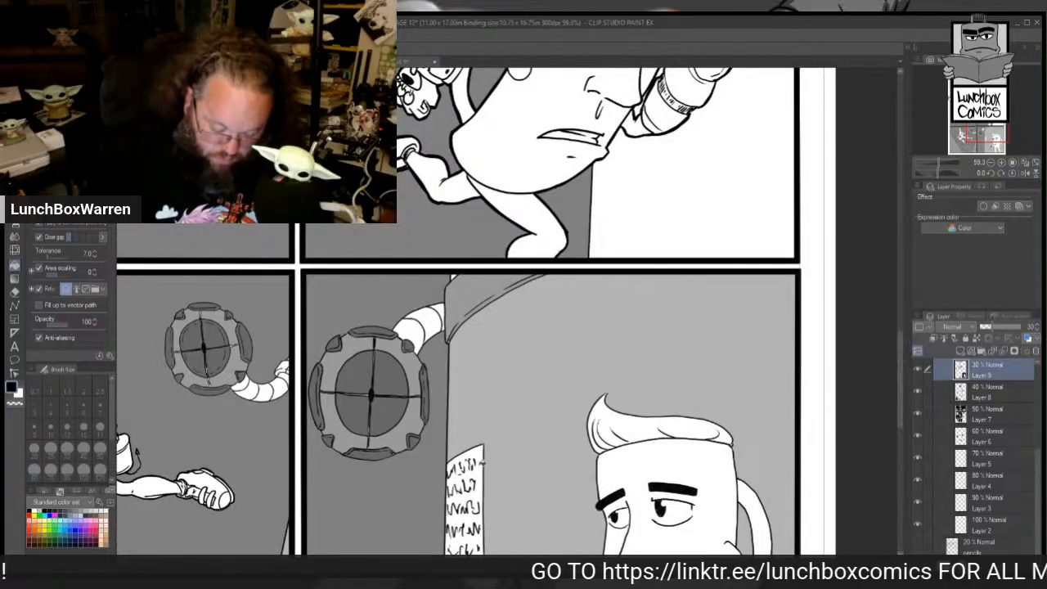
{"action": "left_click", "coordinate": [481, 468]}
{"action": "scroll", "coordinate": [904, 366], "scroll_direction": "down", "scroll_amount": 3}
{"action": "scroll", "coordinate": [902, 344], "scroll_direction": "up", "scroll_amount": 5}
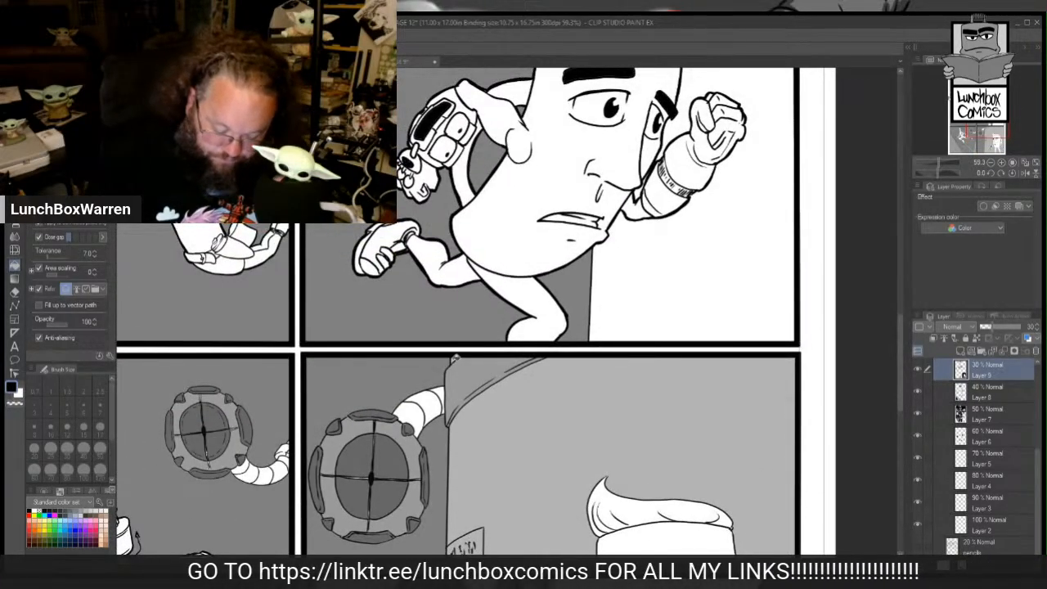
Step: Fill the white background area and the posted sign behind the running mug figure in the middle-right panel on the 30% layer
{"action": "left_click", "coordinate": [757, 288]}
{"action": "scroll", "coordinate": [906, 351], "scroll_direction": "up", "scroll_amount": 3}
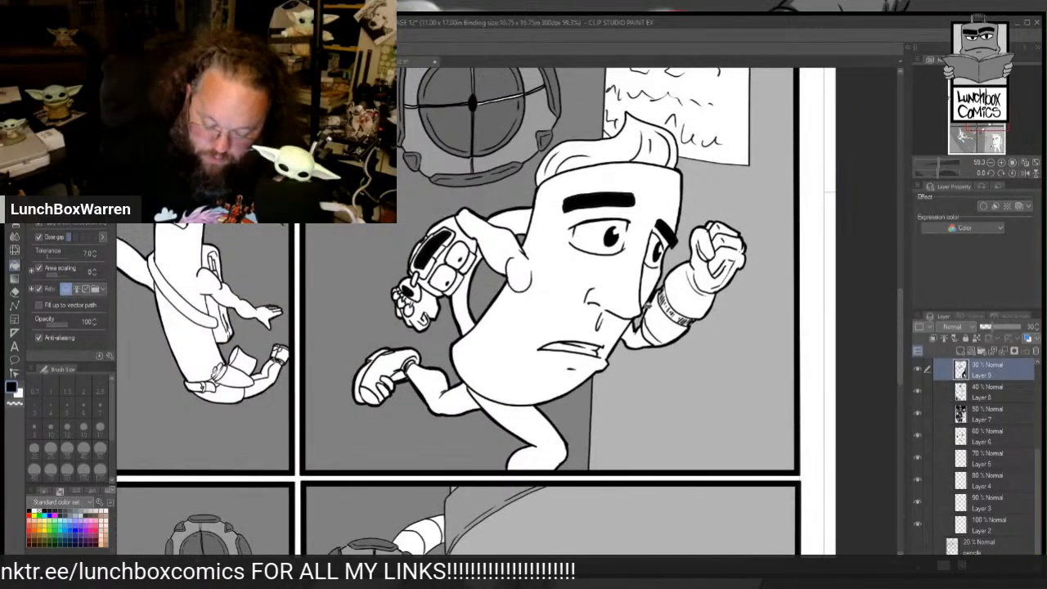
{"action": "scroll", "coordinate": [899, 322], "scroll_direction": "up", "scroll_amount": 4}
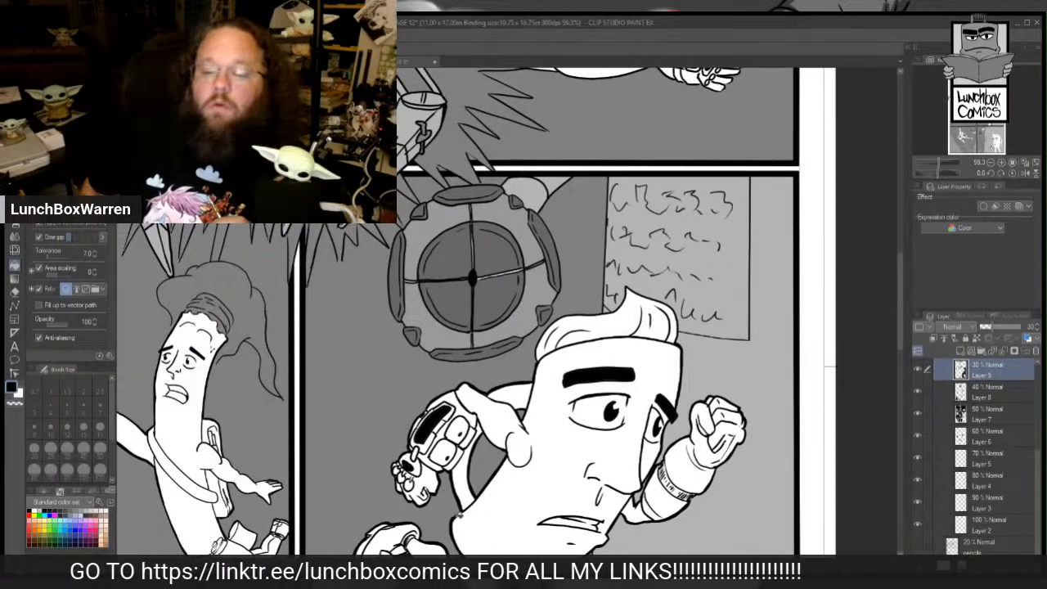
Step: Fill the hose segments in the two bottom panels on the 30% layer and the bottom-left hose's end fitting on the 40% layer
{"action": "scroll", "coordinate": [304, 344], "scroll_direction": "down", "scroll_amount": 5}
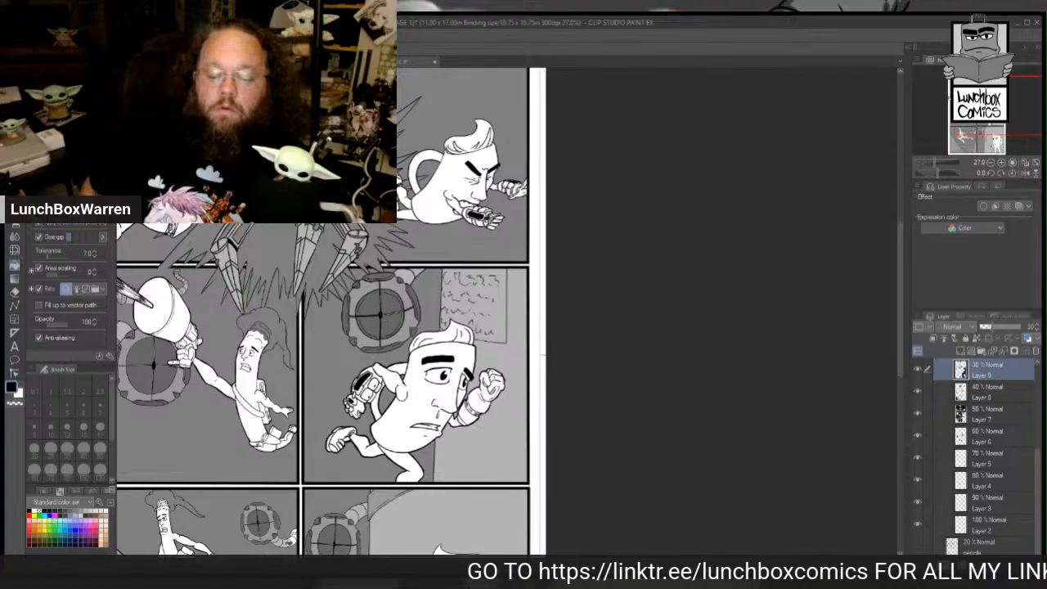
{"action": "scroll", "coordinate": [293, 536], "scroll_direction": "up", "scroll_amount": 5}
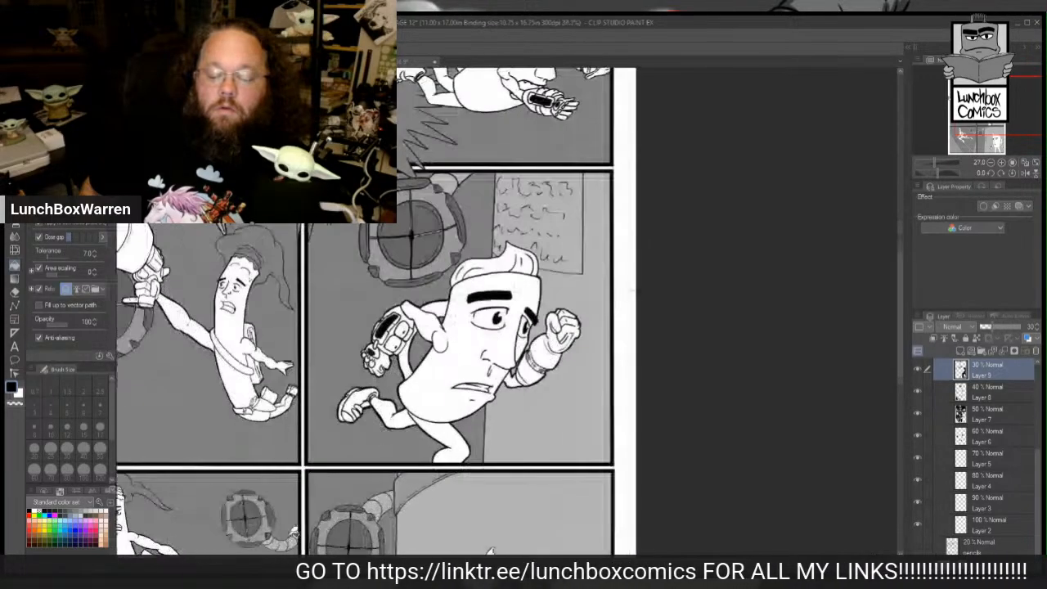
{"action": "scroll", "coordinate": [314, 517], "scroll_direction": "up", "scroll_amount": 2}
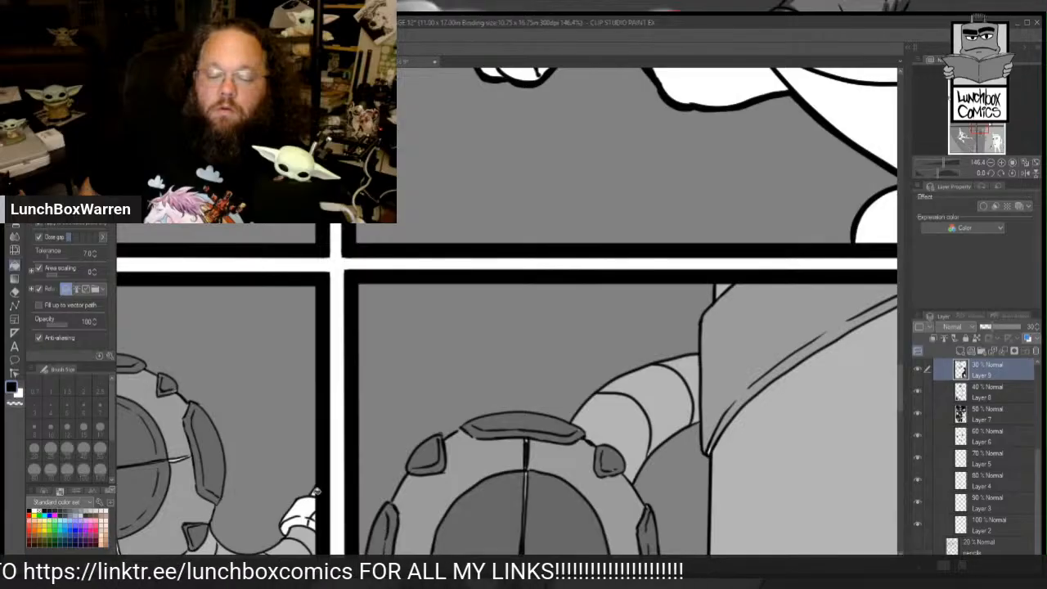
{"action": "left_click", "coordinate": [990, 398]}
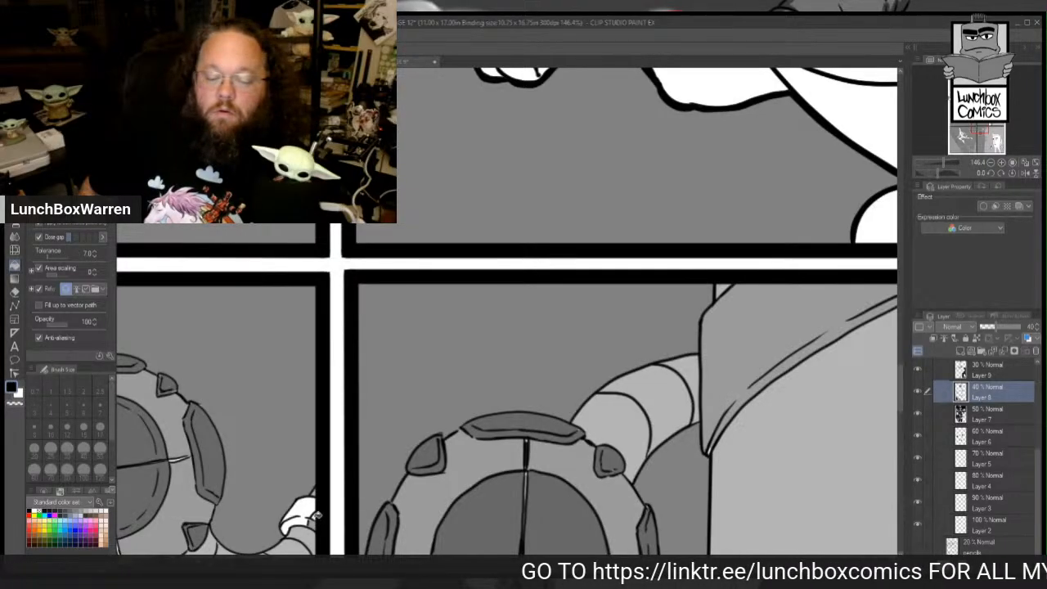
{"action": "left_click", "coordinate": [311, 510]}
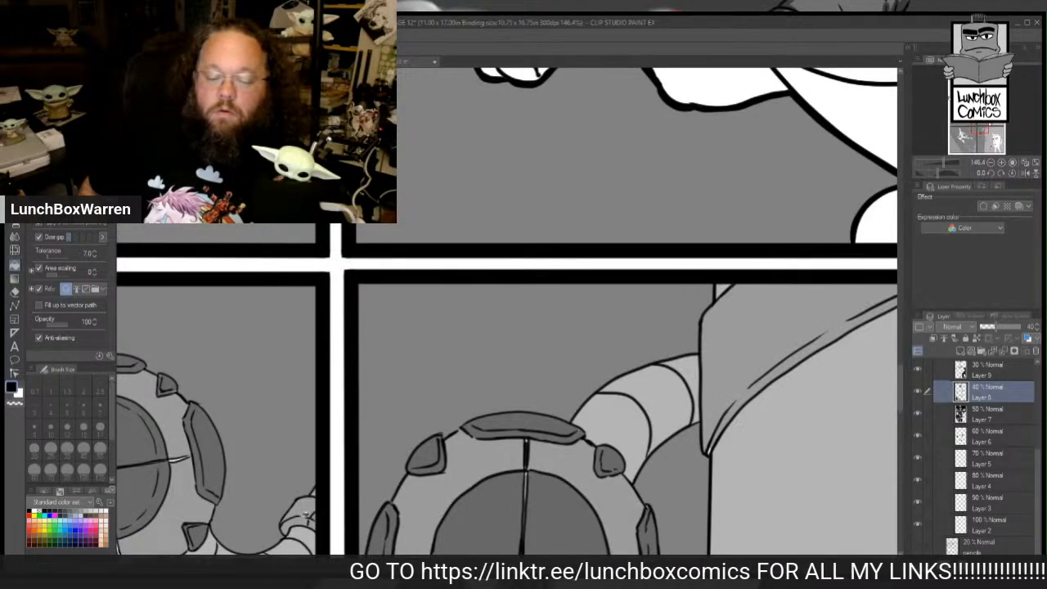
Step: Examine the whole page for areas that still need grey shading
{"action": "scroll", "coordinate": [309, 513], "scroll_direction": "down", "scroll_amount": 4}
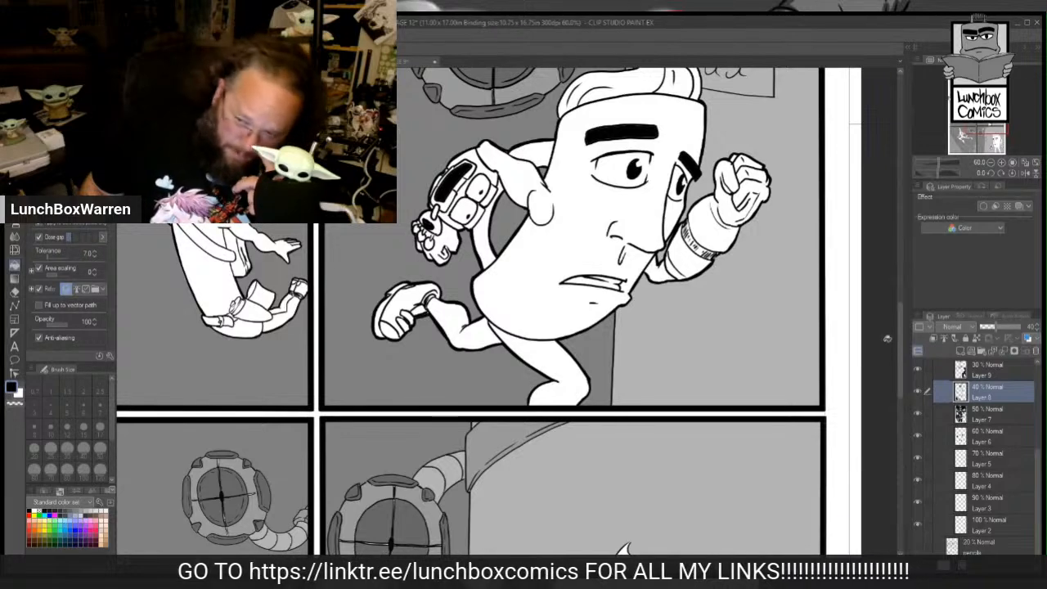
{"action": "left_click_drag", "start_coordinate": [901, 332], "coordinate": [905, 461]}
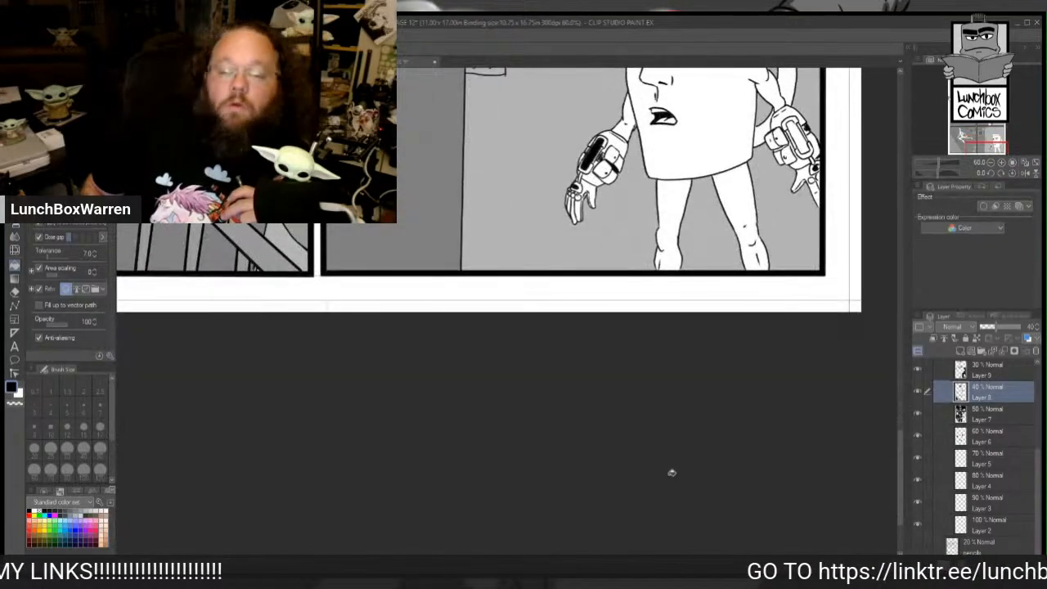
{"action": "scroll", "coordinate": [229, 330], "scroll_direction": "up", "scroll_amount": 5}
{"action": "scroll", "coordinate": [223, 315], "scroll_direction": "up", "scroll_amount": 4}
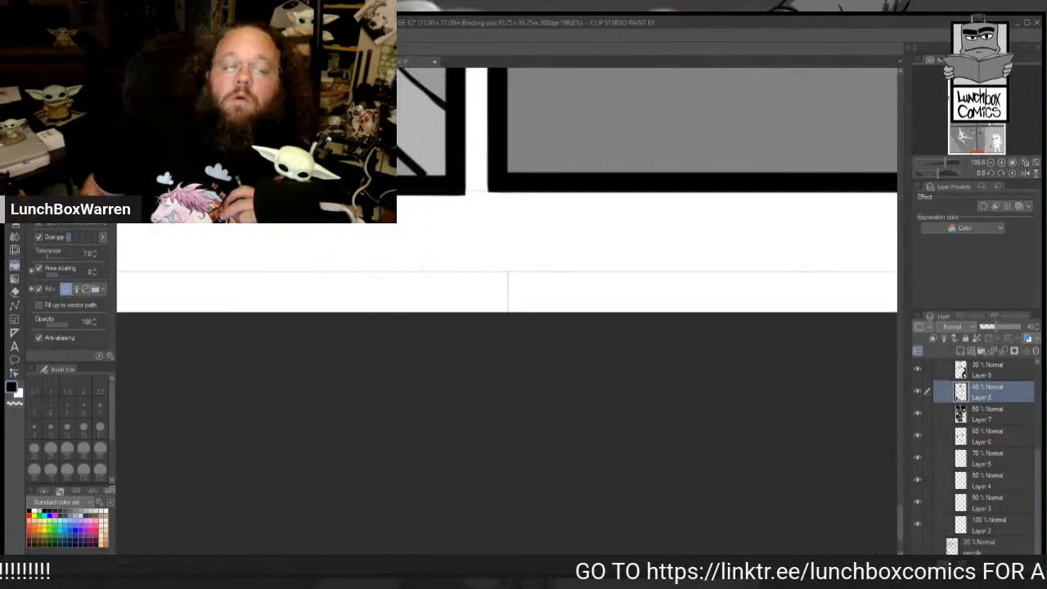
{"action": "scroll", "coordinate": [283, 239], "scroll_direction": "down", "scroll_amount": 10}
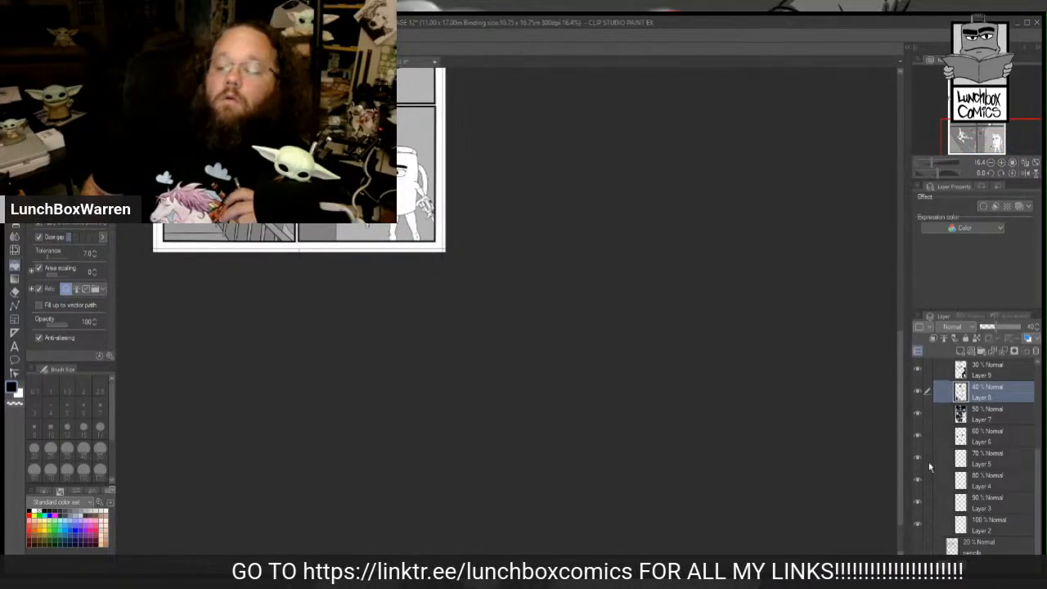
{"action": "left_click_drag", "start_coordinate": [897, 472], "coordinate": [876, 365]}
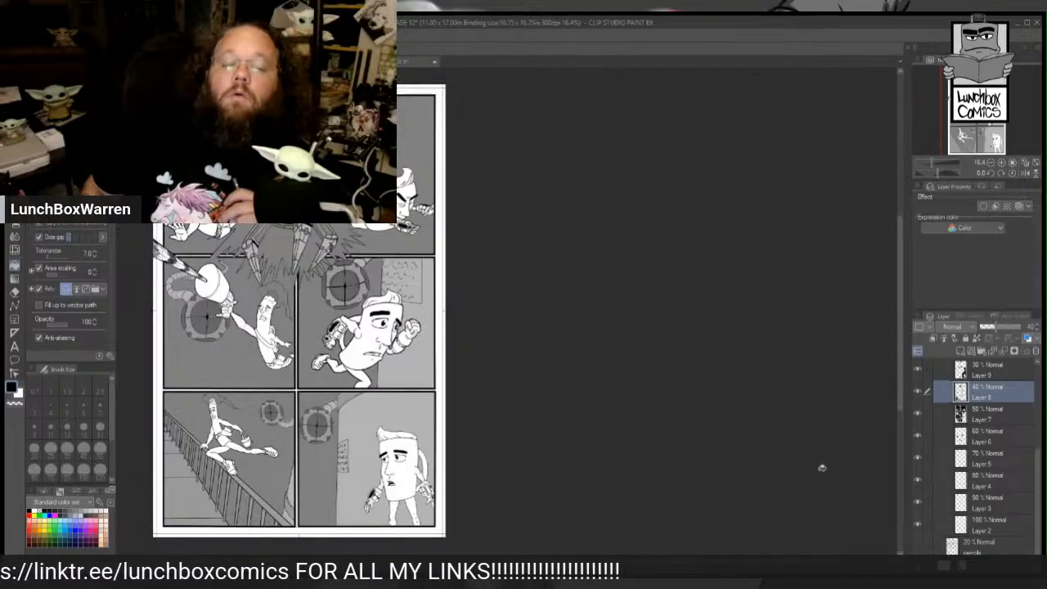
{"action": "left_click_drag", "start_coordinate": [657, 566], "coordinate": [585, 566]}
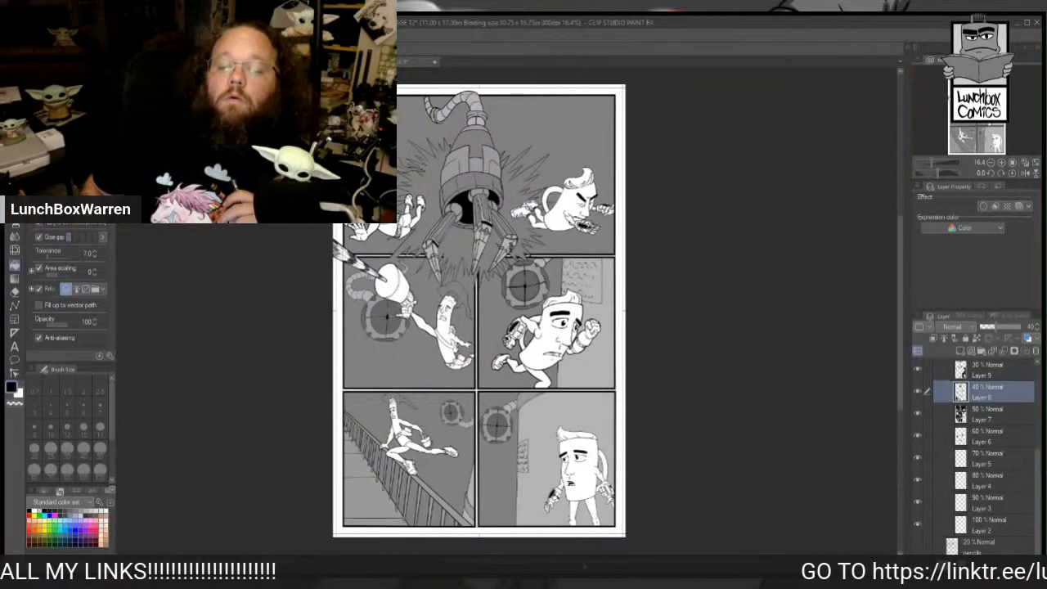
Step: On the 20% layer, fill the head, arms, torso and legs of the falling figure in the top panel
{"action": "scroll", "coordinate": [412, 185], "scroll_direction": "up", "scroll_amount": 5}
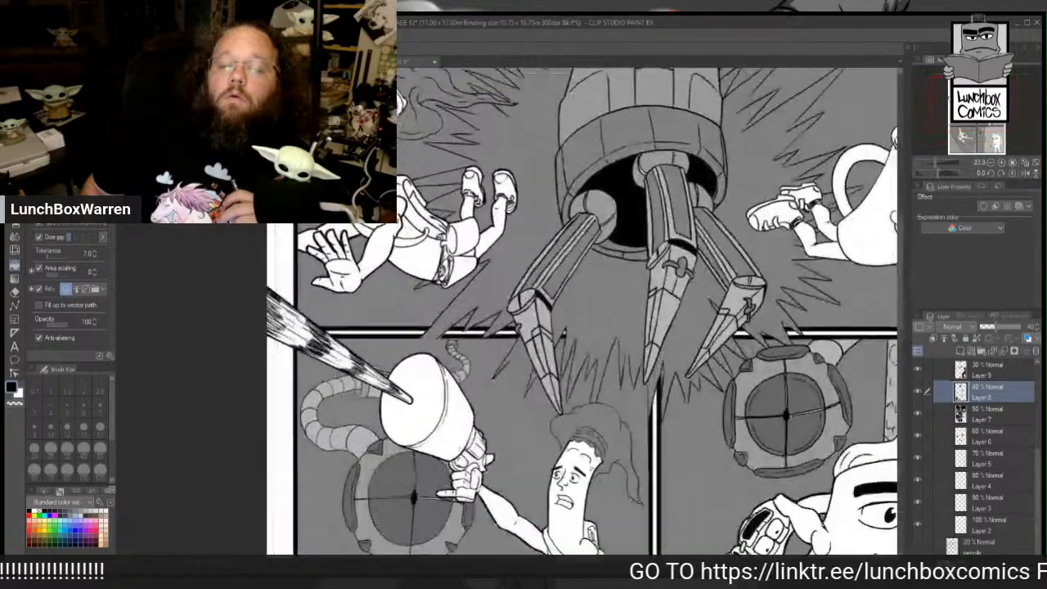
{"action": "scroll", "coordinate": [565, 240], "scroll_direction": "up", "scroll_amount": 2}
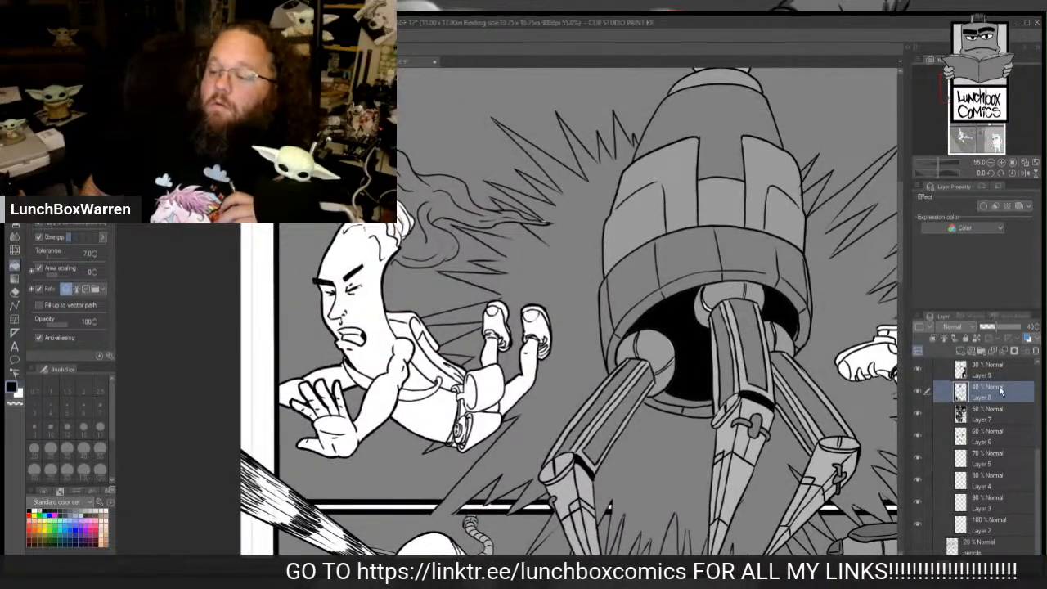
{"action": "scroll", "coordinate": [1043, 426], "scroll_direction": "up", "scroll_amount": 2}
{"action": "left_click", "coordinate": [976, 410]}
{"action": "left_click", "coordinate": [369, 305]}
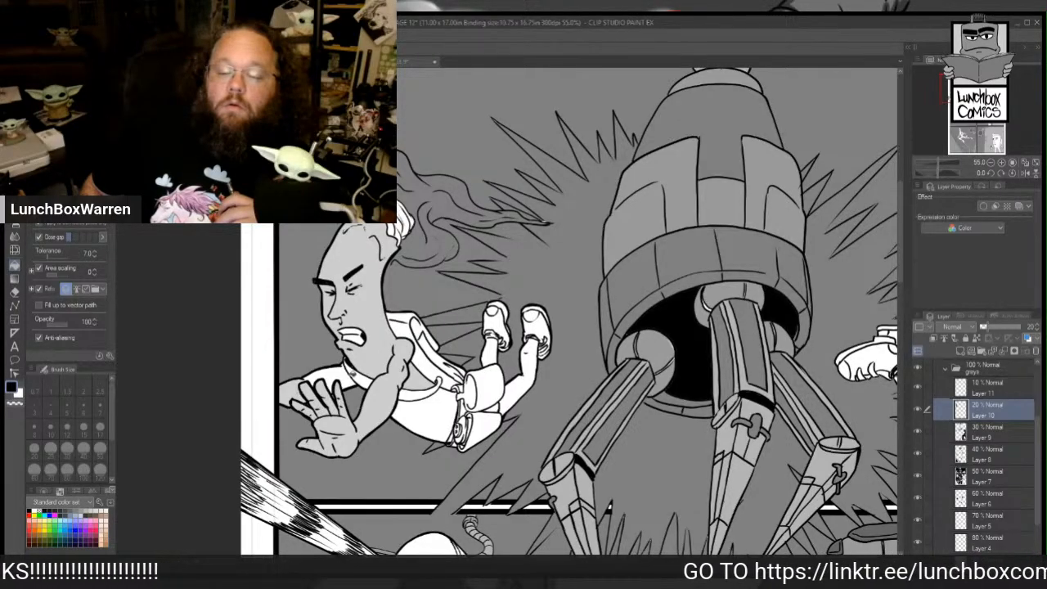
{"action": "left_click", "coordinate": [341, 377]}
{"action": "left_click", "coordinate": [427, 416]}
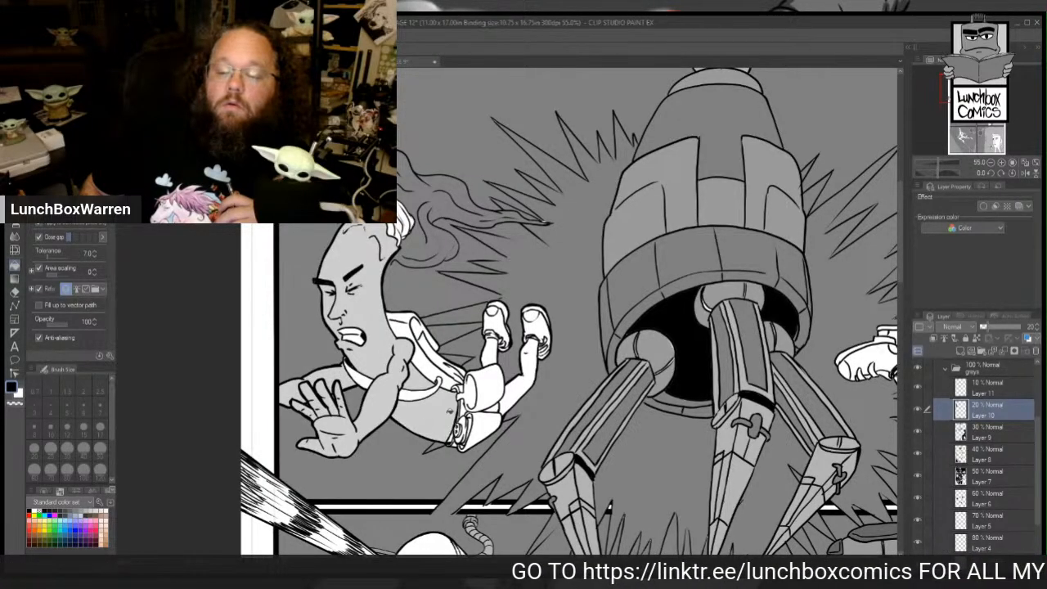
{"action": "left_click", "coordinate": [514, 394]}
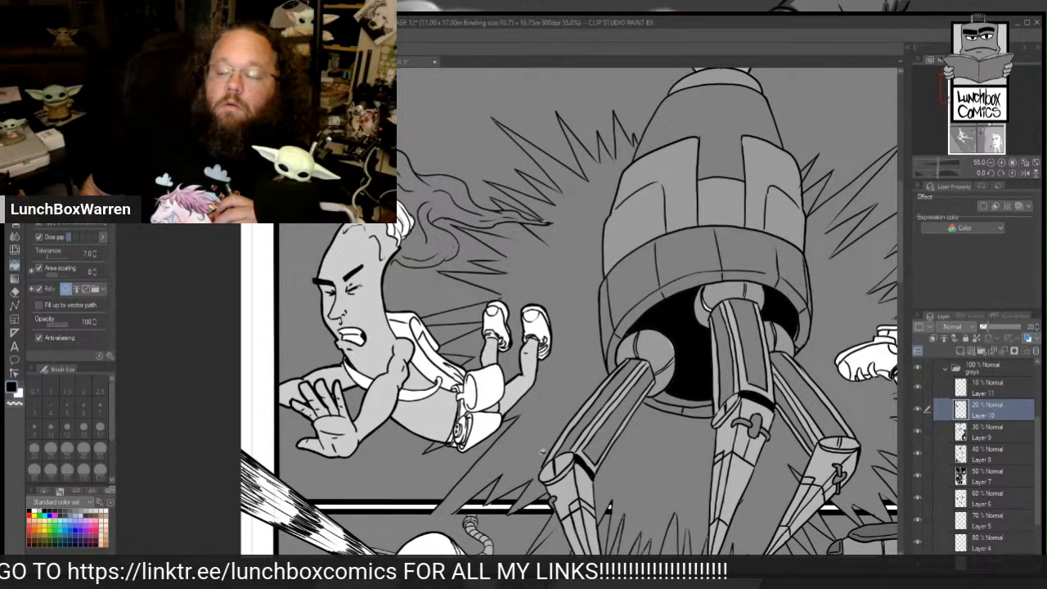
Step: Fill the round gadget on the falling figure's belt on the 30% layer and its darker details on the 60% layer
{"action": "left_click", "coordinate": [990, 434]}
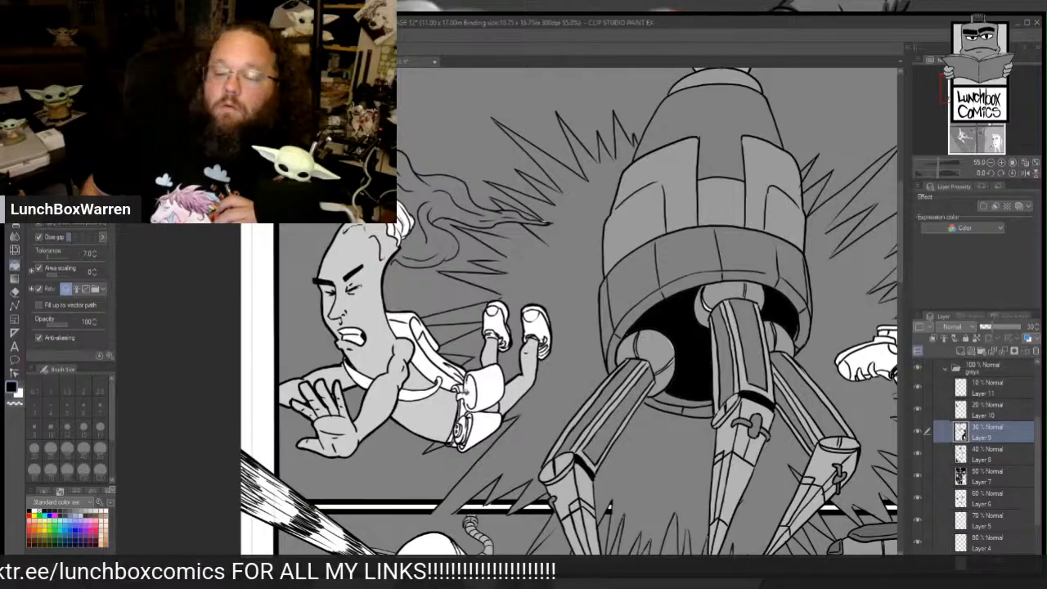
{"action": "scroll", "coordinate": [466, 391], "scroll_direction": "up", "scroll_amount": 2}
{"action": "left_click", "coordinate": [463, 438]}
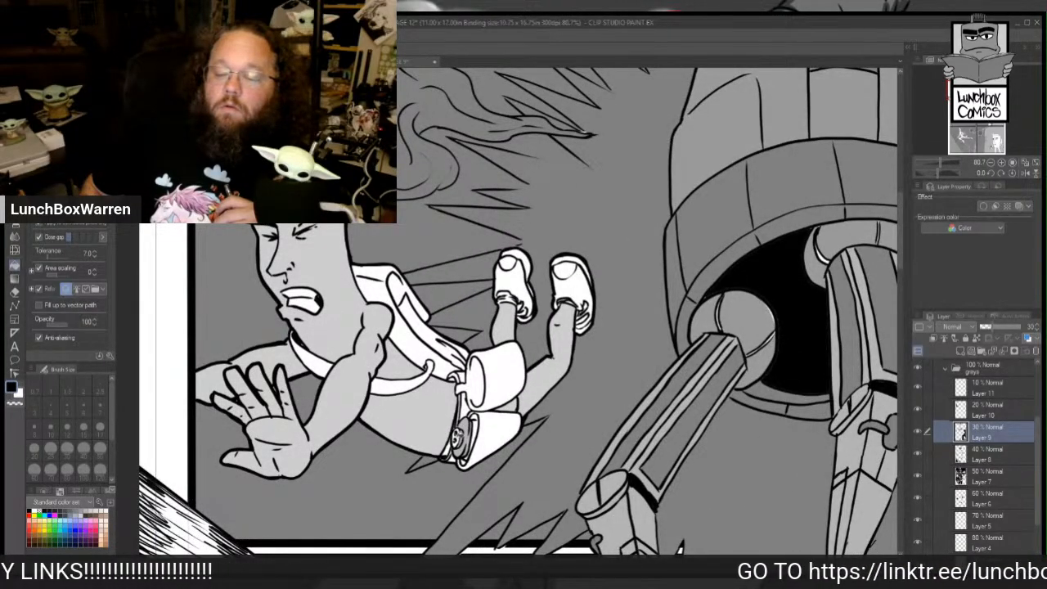
{"action": "left_click", "coordinate": [985, 499]}
{"action": "left_click", "coordinate": [469, 463]}
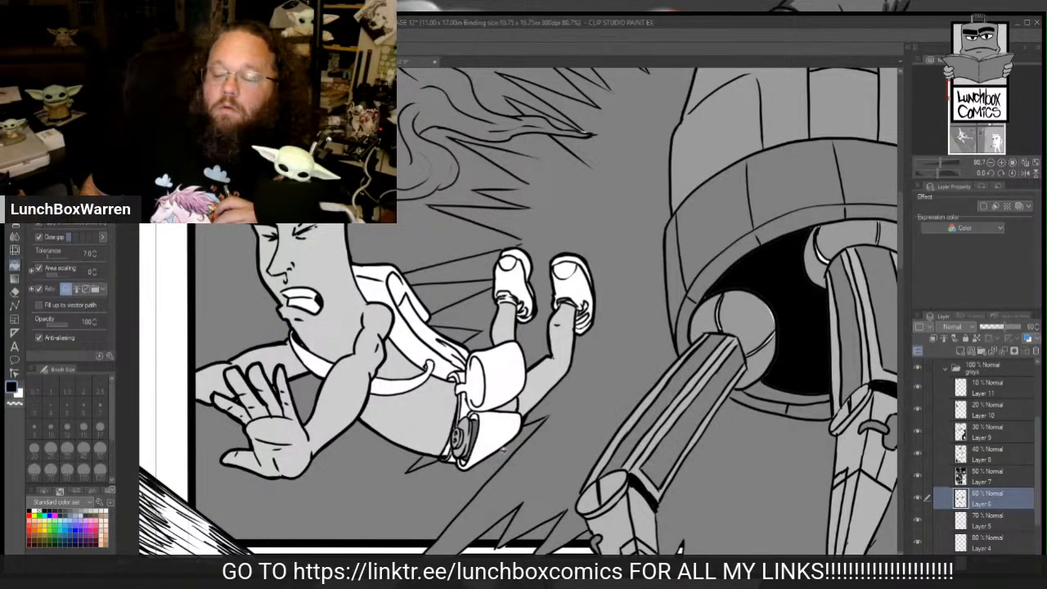
Step: On the 50% layer, fill both legs of the falling figure's shorts in the top panel
{"action": "left_click", "coordinate": [979, 480]}
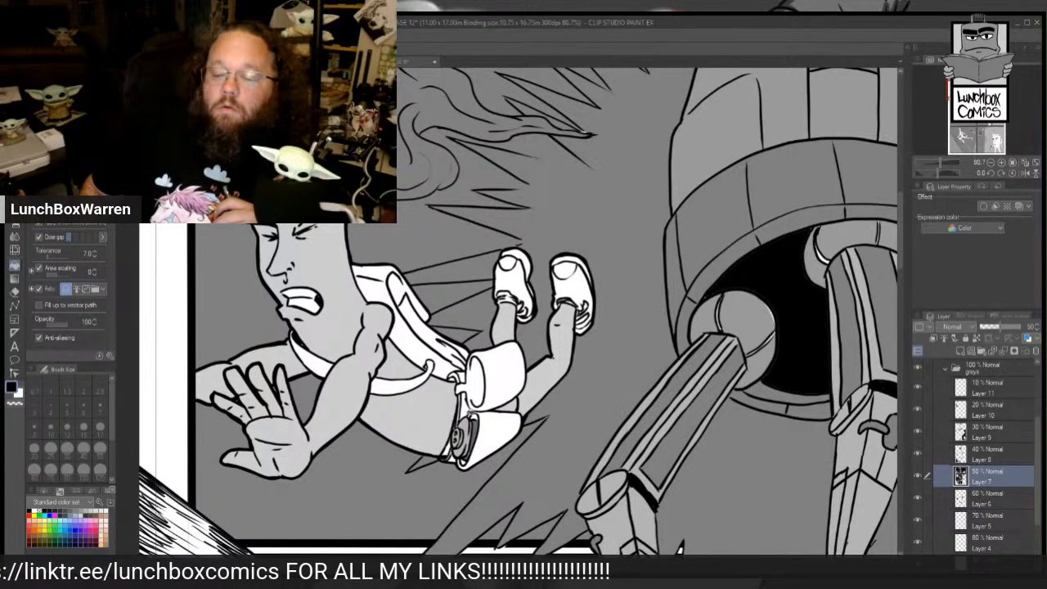
{"action": "left_click", "coordinate": [979, 413]}
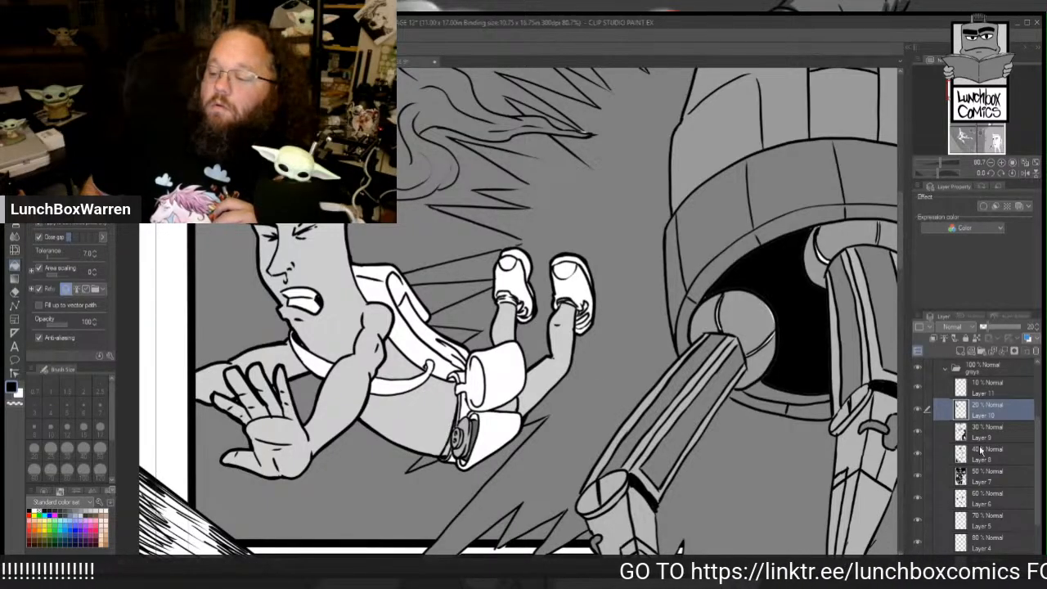
{"action": "left_click", "coordinate": [985, 476]}
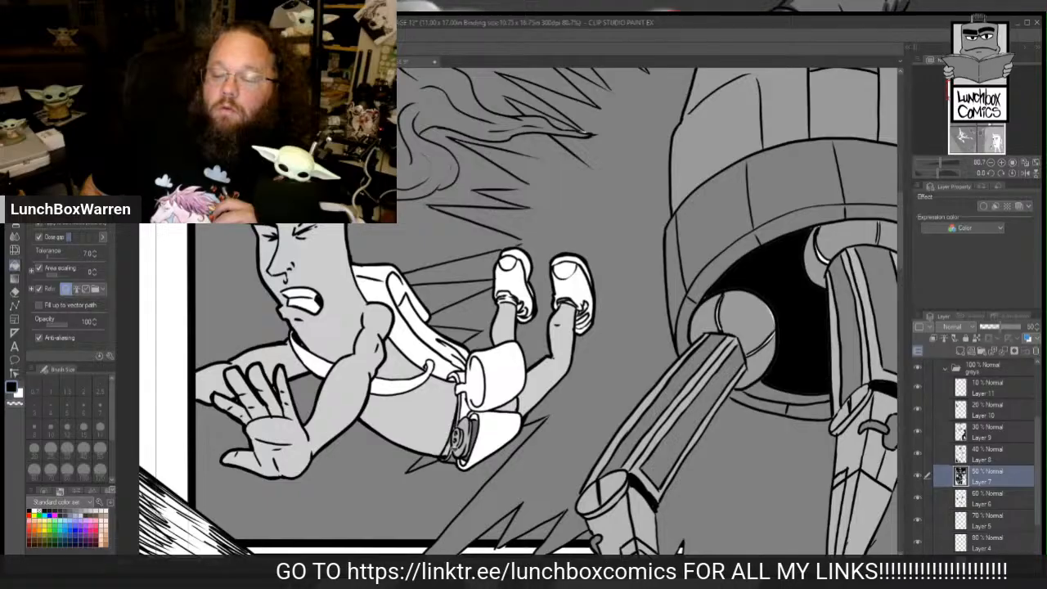
{"action": "left_click", "coordinate": [495, 439]}
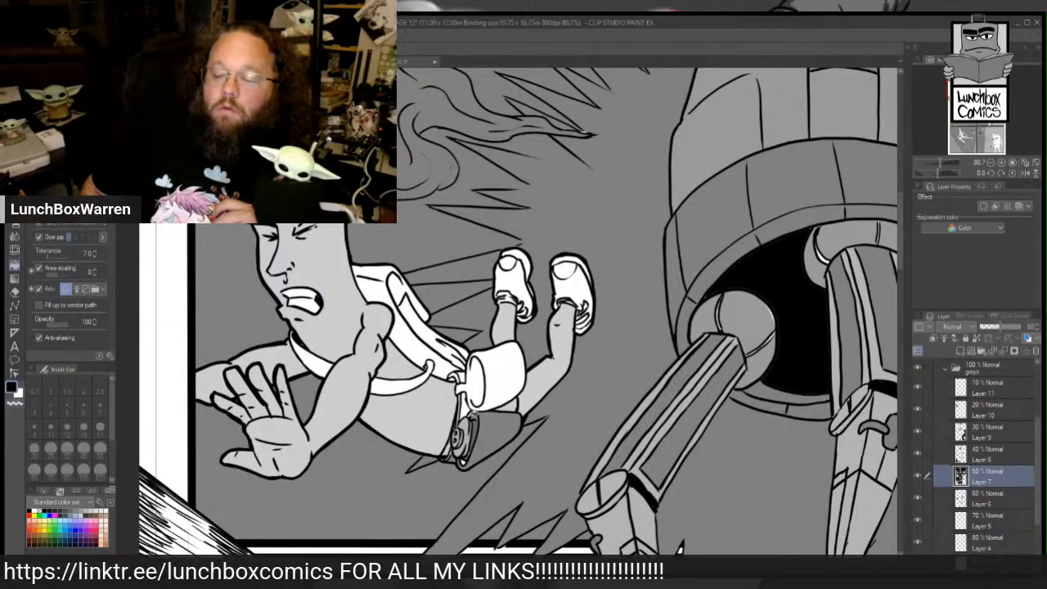
{"action": "left_click", "coordinate": [463, 404]}
{"action": "left_click", "coordinate": [483, 395]}
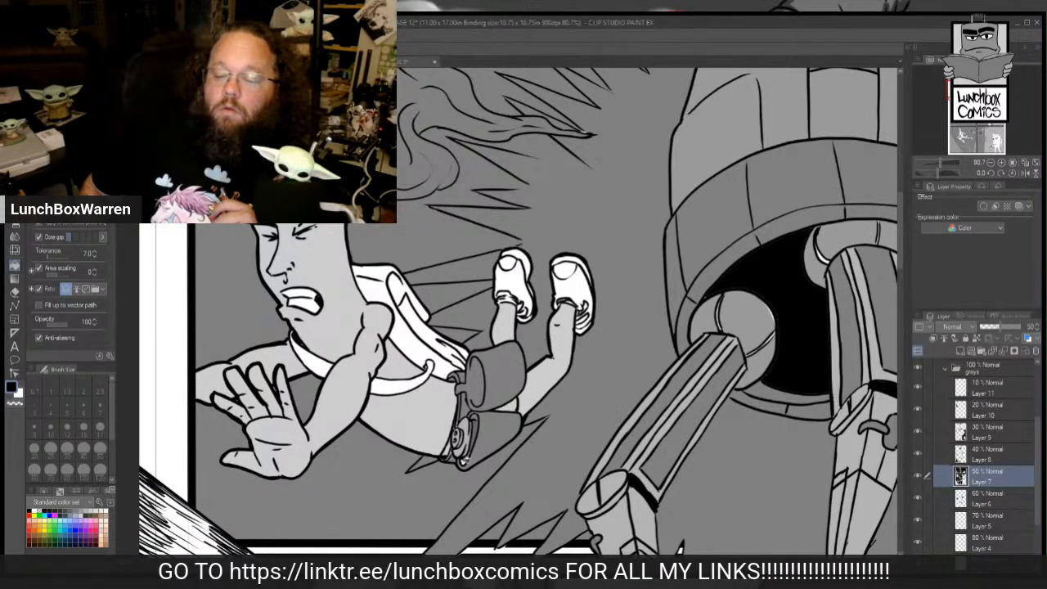
Step: Fill the falling figure's chest and back straps and the toe caps of both shoes on the 50% layer
{"action": "key", "text": "ctrl+z"}
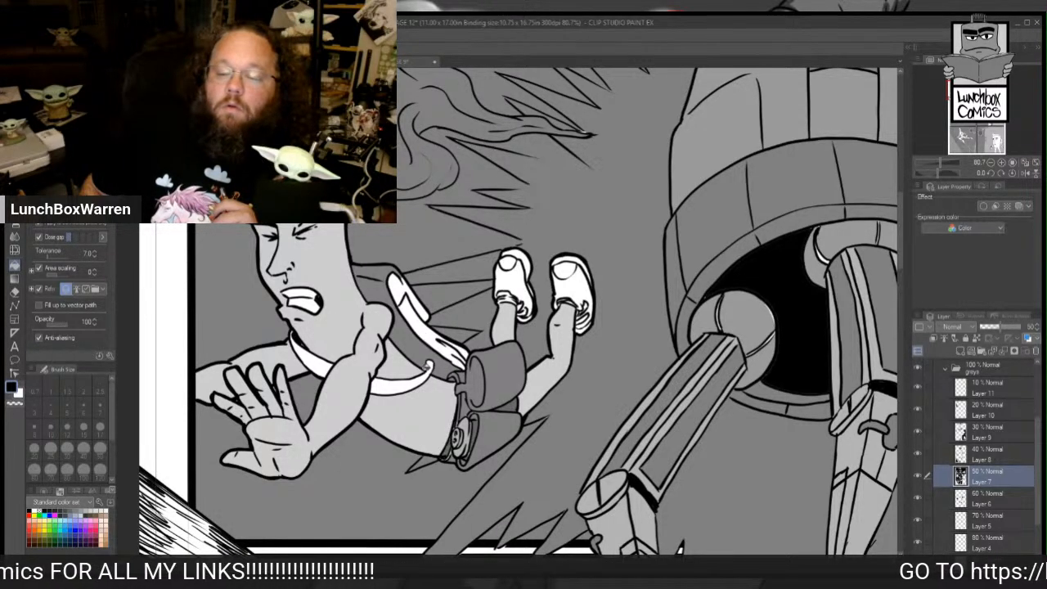
{"action": "left_click", "coordinate": [426, 374]}
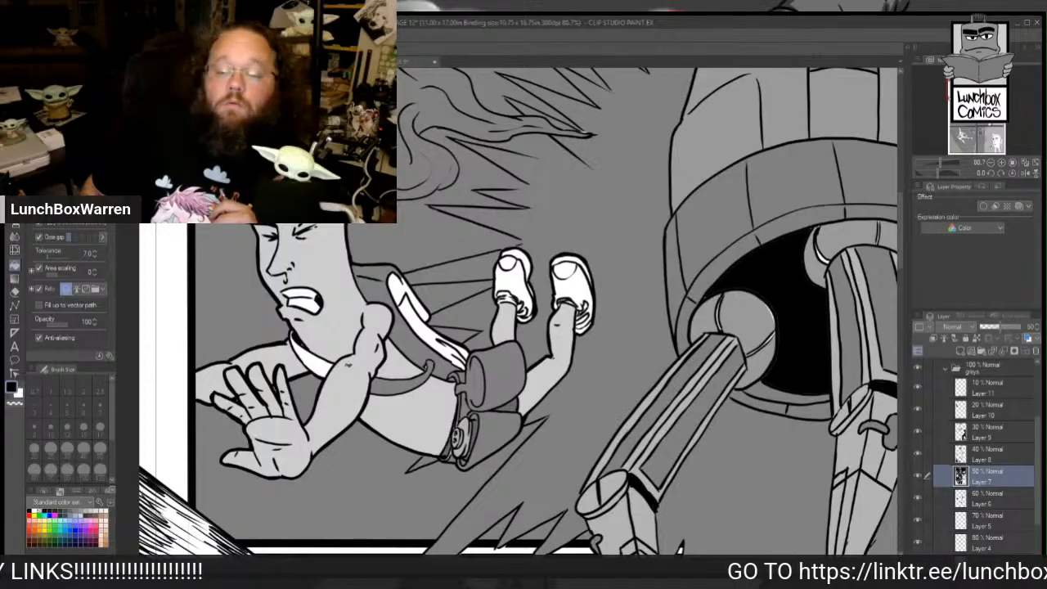
{"action": "left_click", "coordinate": [311, 360]}
{"action": "left_click", "coordinate": [410, 314]}
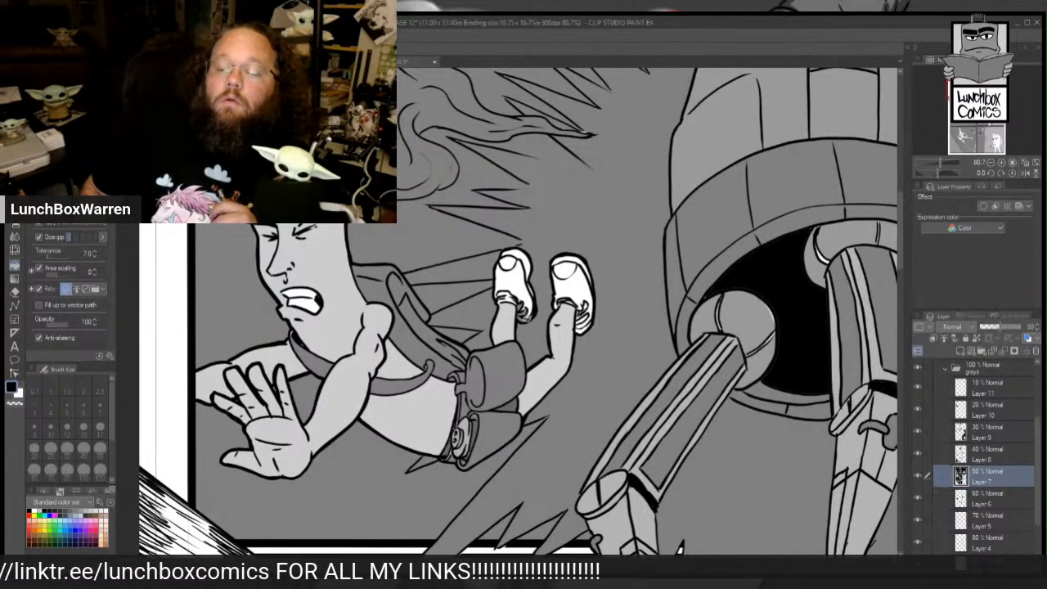
{"action": "left_click", "coordinate": [508, 263]}
{"action": "left_click", "coordinate": [565, 268]}
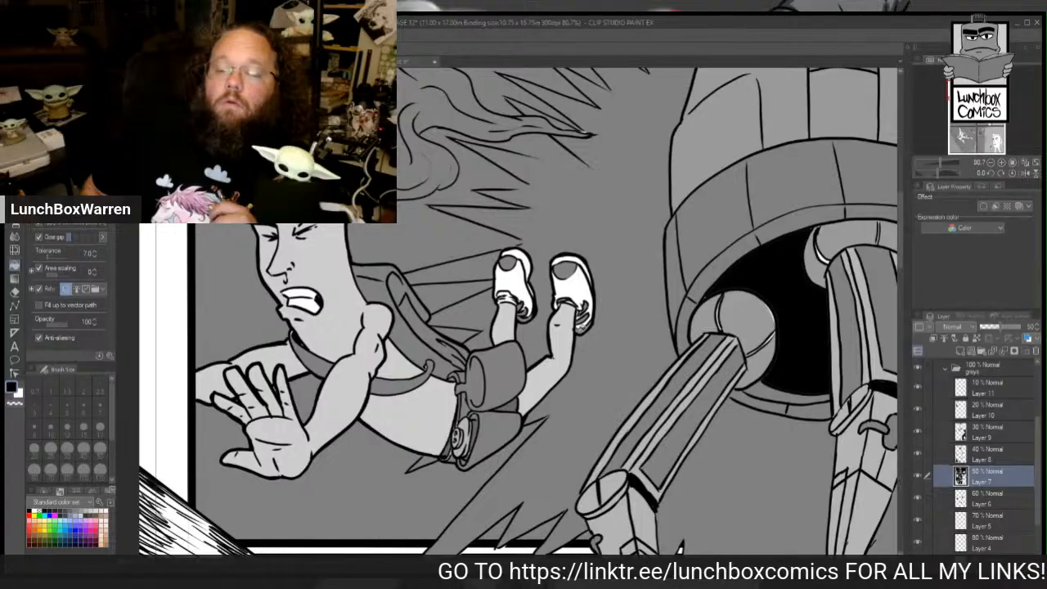
Step: Check the shoe greys against page 9's 40% layer and fill the falling figure's shoes on page 12's 70% layer
{"action": "left_click", "coordinate": [411, 65]}
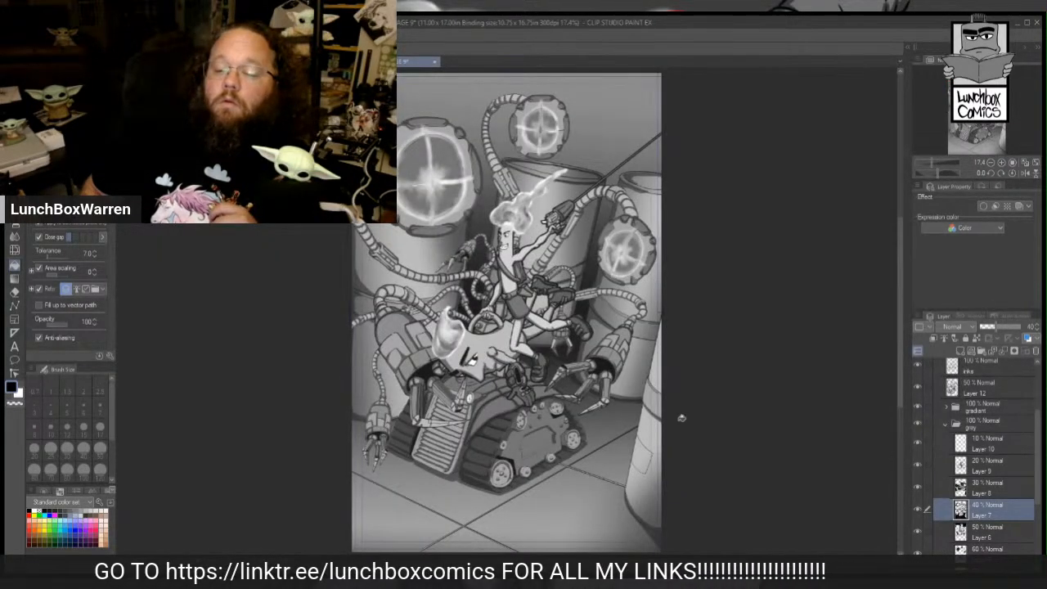
{"action": "scroll", "coordinate": [587, 311], "scroll_direction": "up", "scroll_amount": 1}
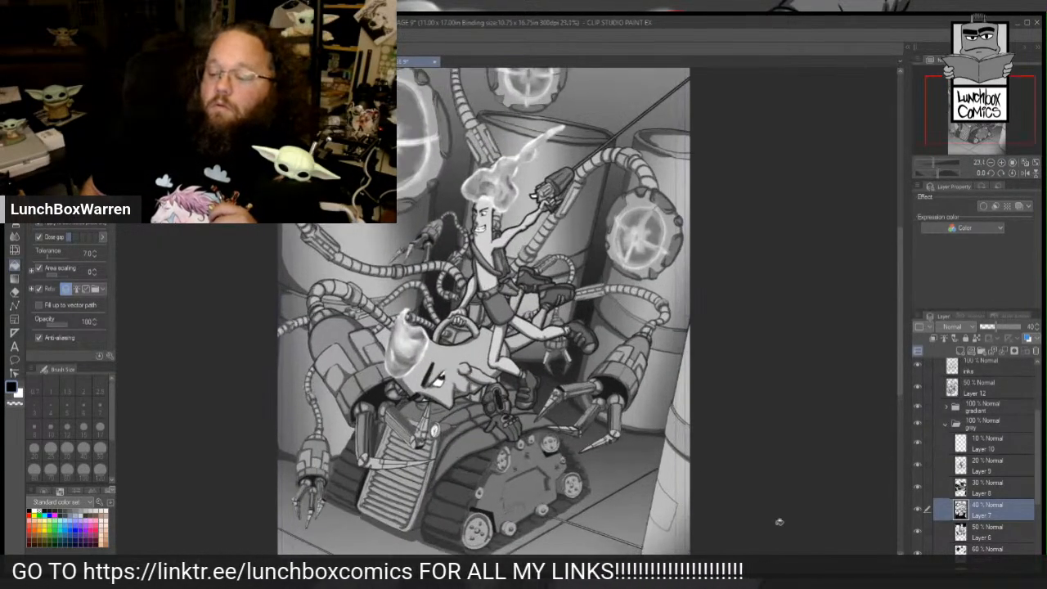
{"action": "left_click", "coordinate": [917, 509]}
{"action": "left_click", "coordinate": [916, 507]}
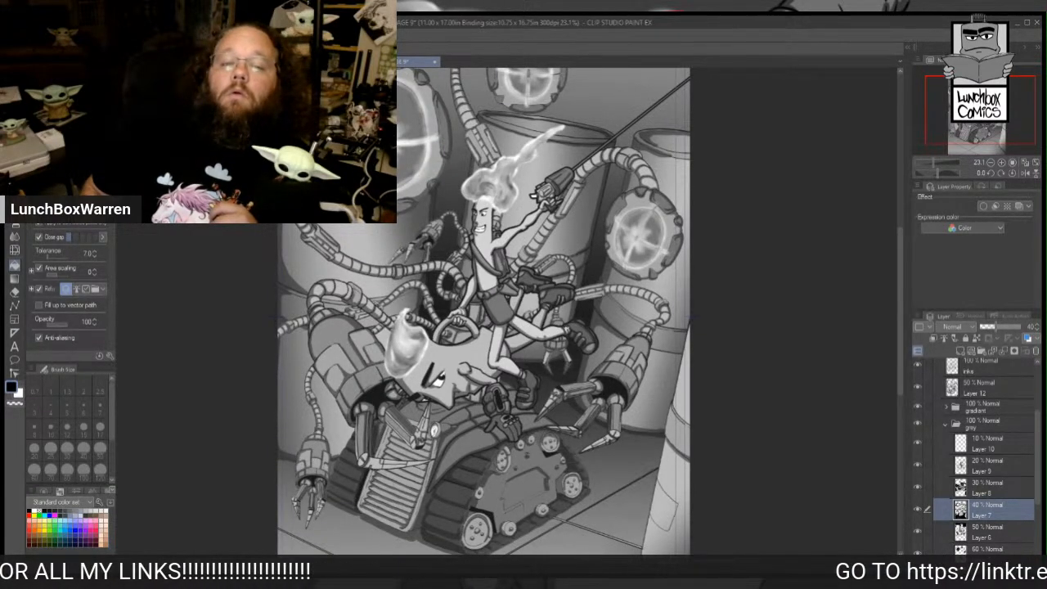
{"action": "key", "text": "ctrl+Tab"}
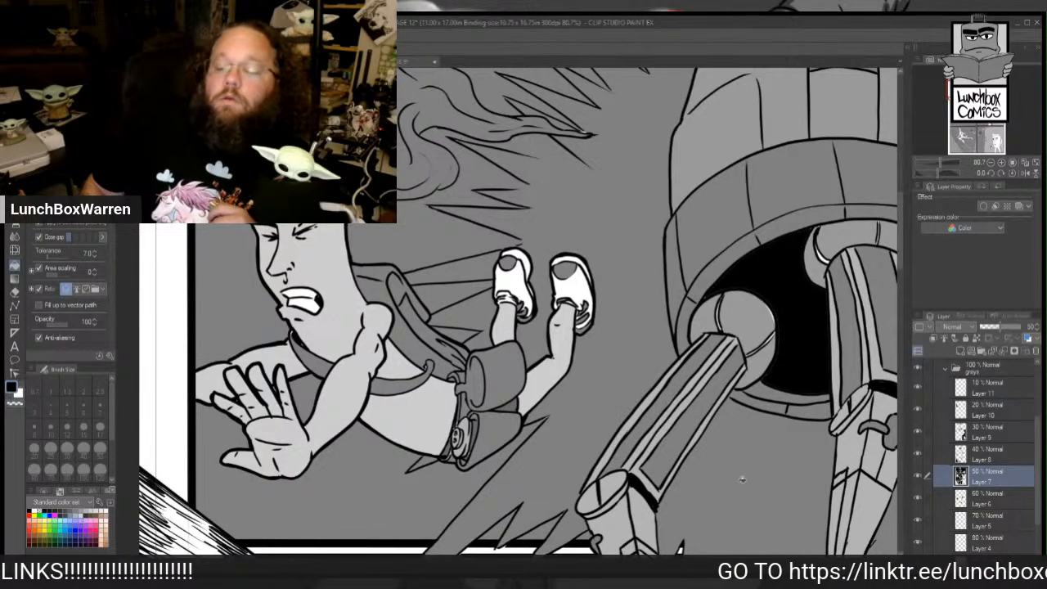
{"action": "left_click", "coordinate": [990, 520]}
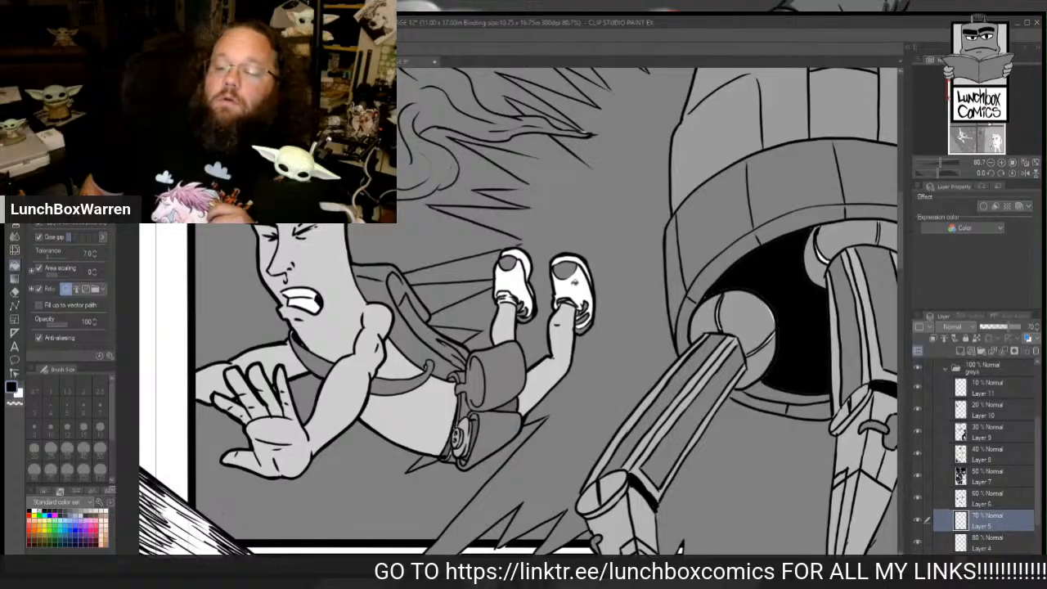
{"action": "left_click", "coordinate": [574, 283]}
{"action": "left_click", "coordinate": [577, 256]}
{"action": "left_click", "coordinate": [528, 257]}
{"action": "left_click", "coordinate": [520, 278]}
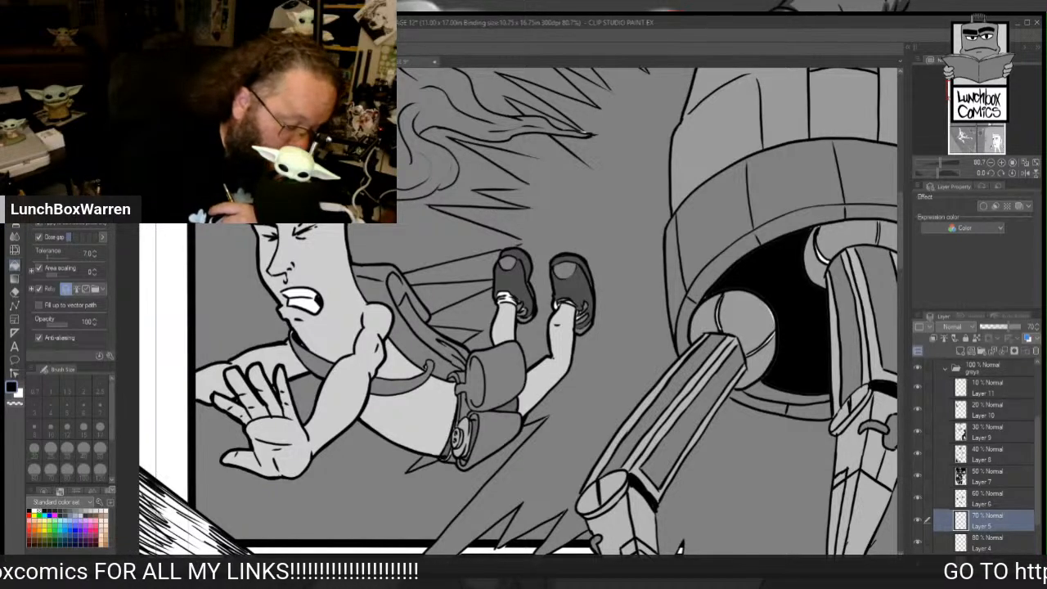
{"action": "key", "text": "p"}
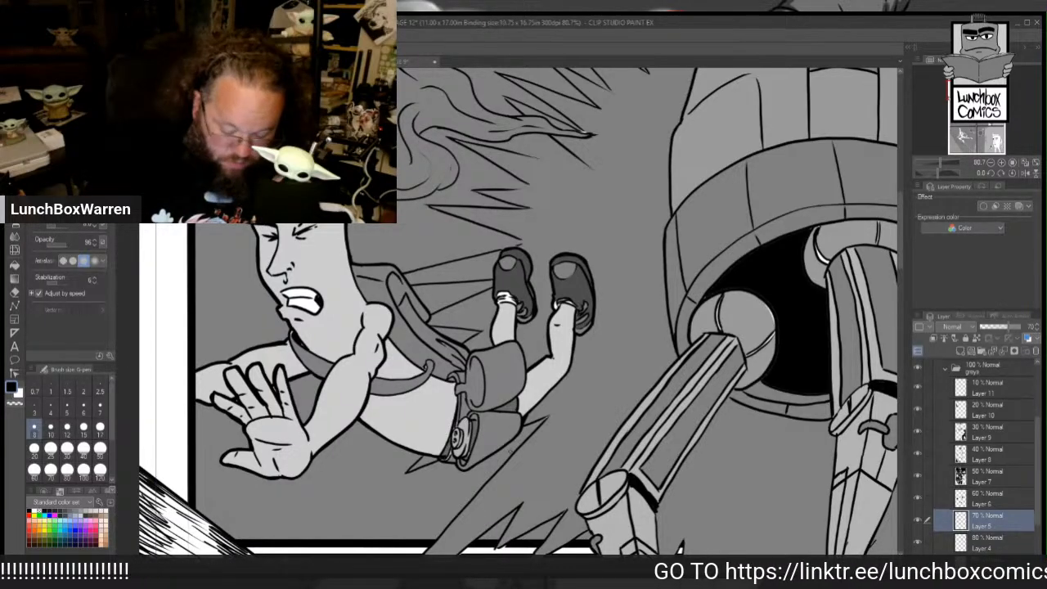
{"action": "left_click", "coordinate": [983, 476]}
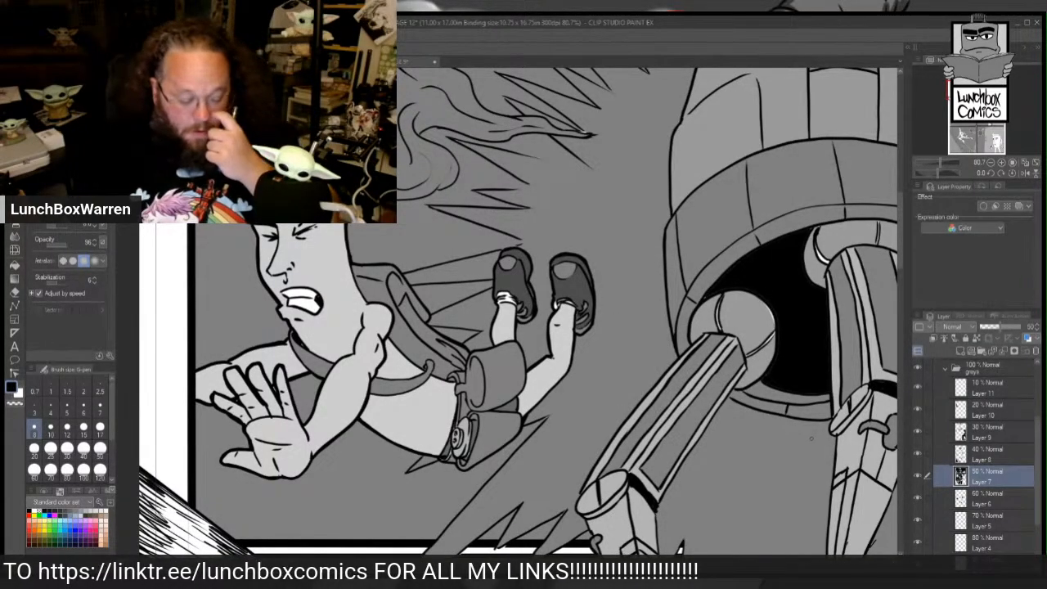
{"action": "left_click", "coordinate": [986, 415]}
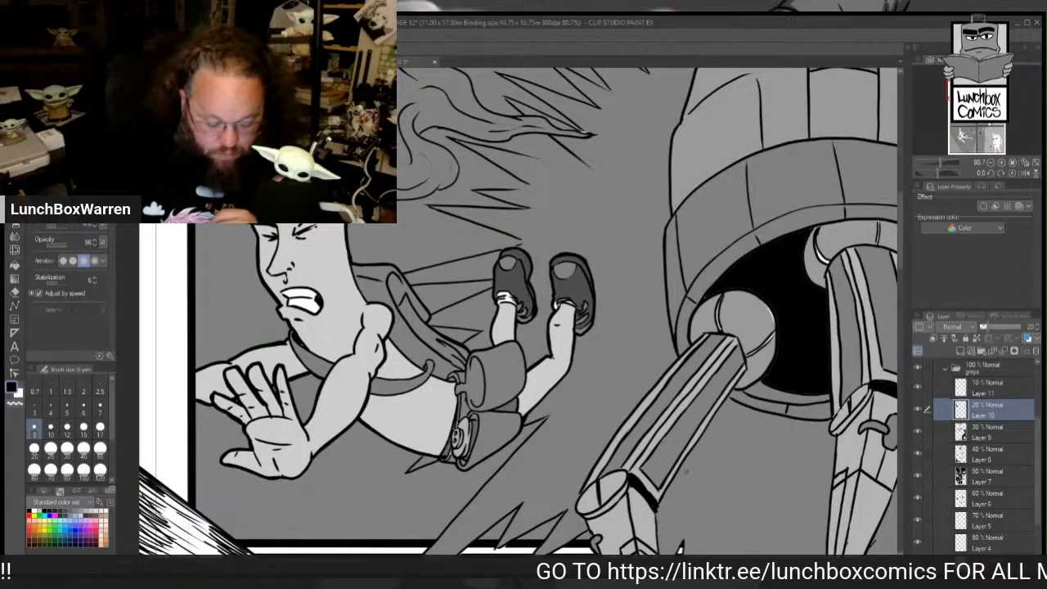
Step: On the 70% layer, fill the uppers and soles of the flying mug figure's shoes in the top panel
{"action": "left_click_drag", "start_coordinate": [851, 327], "coordinate": [171, 329]}
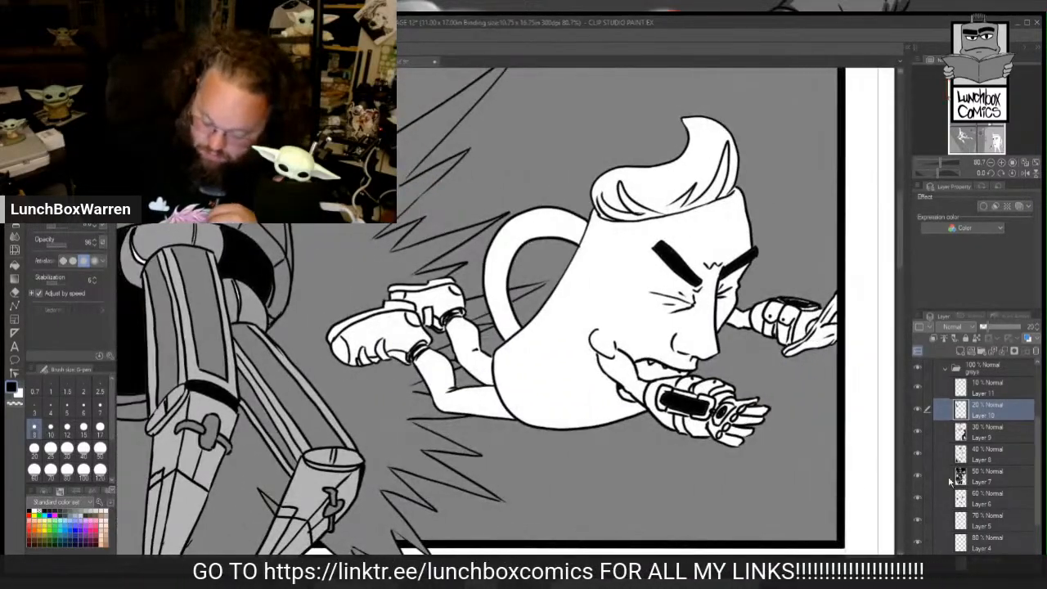
{"action": "left_click", "coordinate": [980, 521]}
{"action": "key", "text": "g"}
{"action": "left_click", "coordinate": [395, 329]}
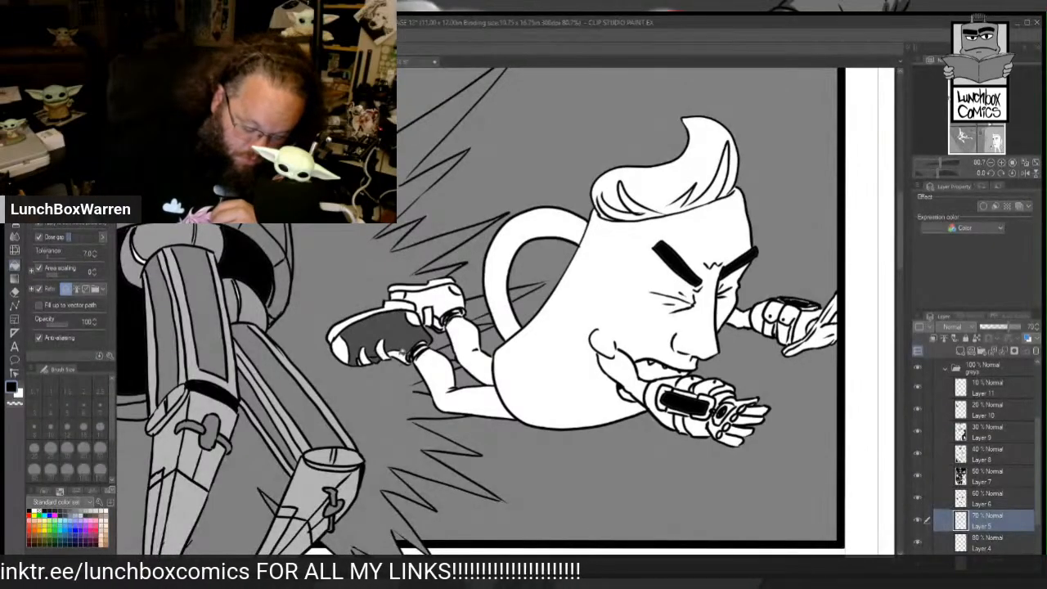
{"action": "left_click", "coordinate": [414, 317]}
{"action": "left_click", "coordinate": [437, 296]}
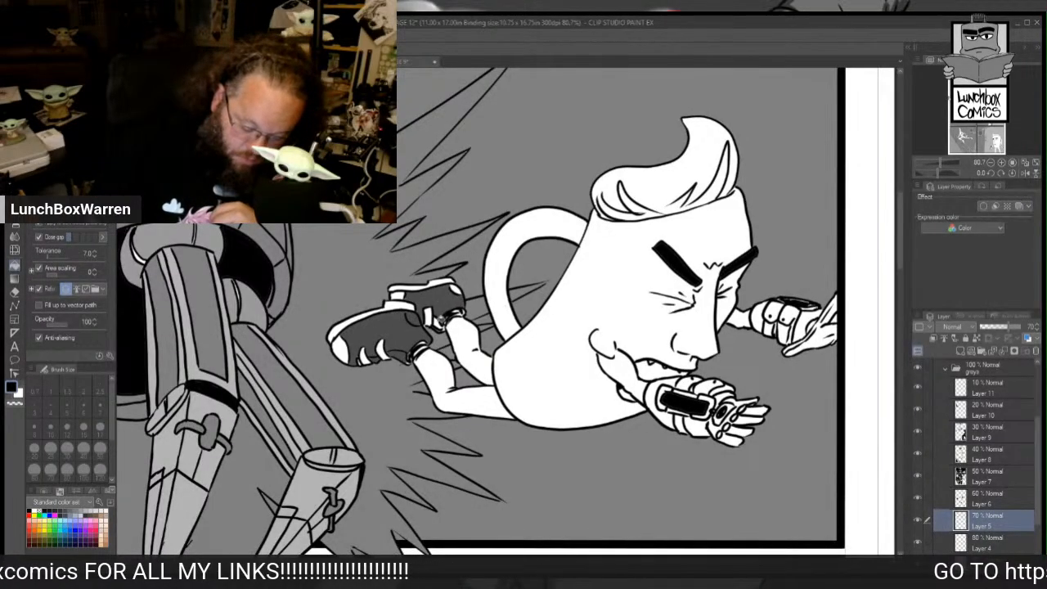
{"action": "left_click", "coordinate": [345, 350]}
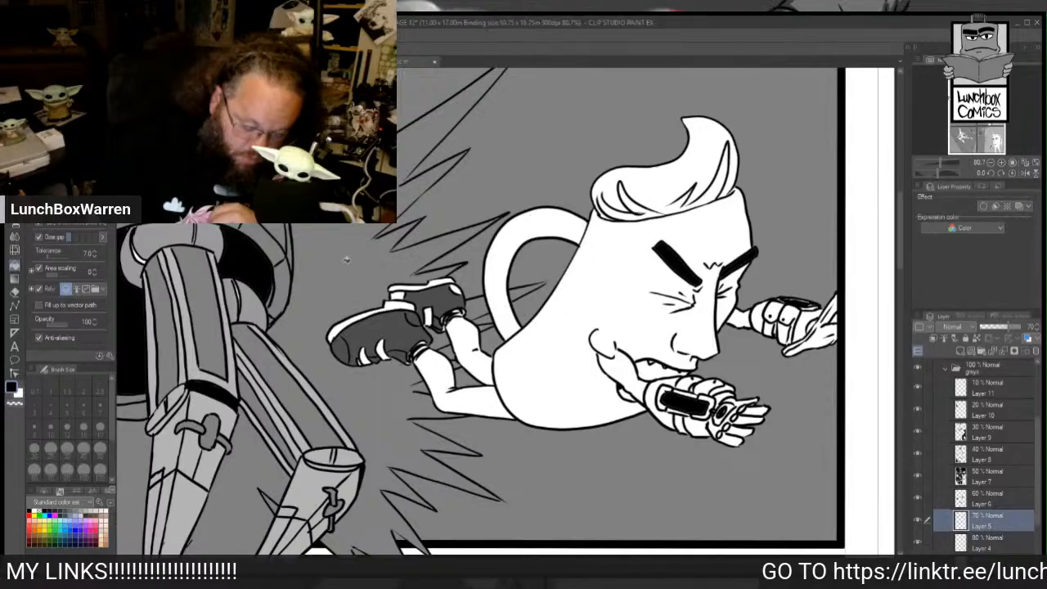
{"action": "left_click", "coordinate": [410, 283]}
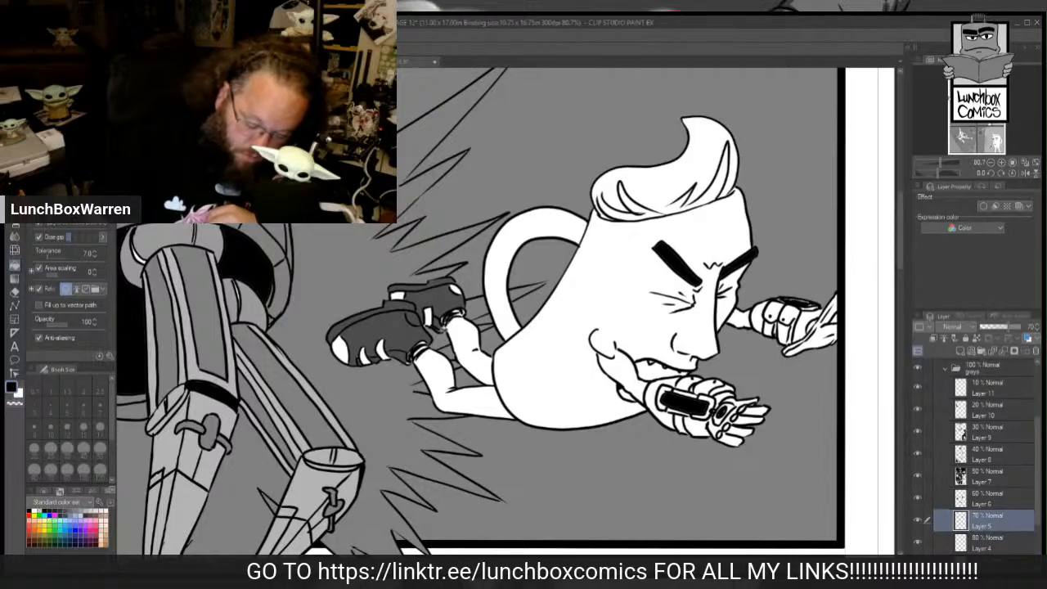
Step: Fill the toe caps and side stripes of the mug figure's shoes on the 50% layer
{"action": "key", "text": "p"}
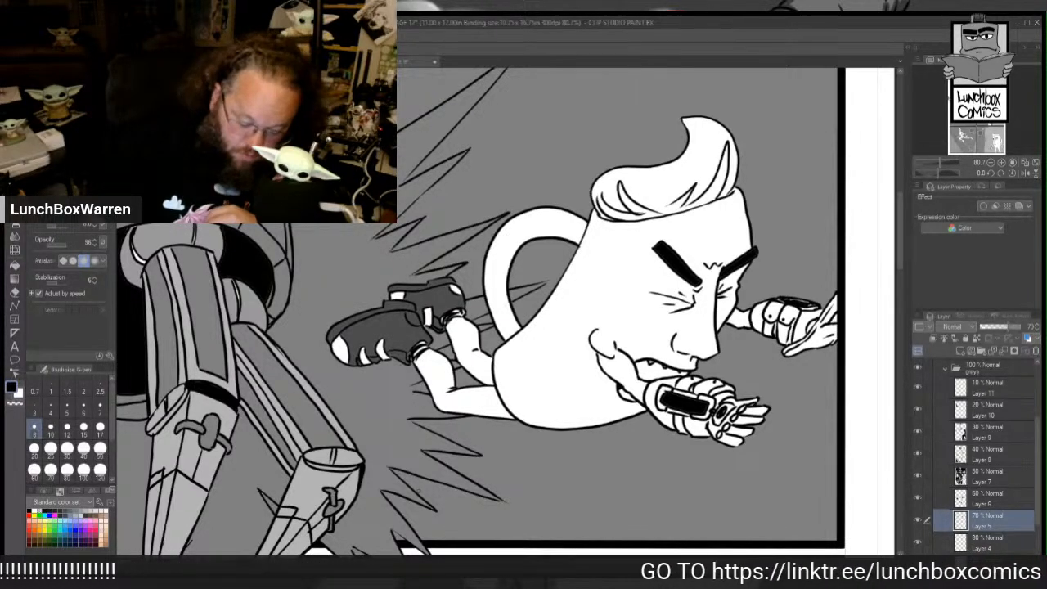
{"action": "left_click", "coordinate": [980, 475]}
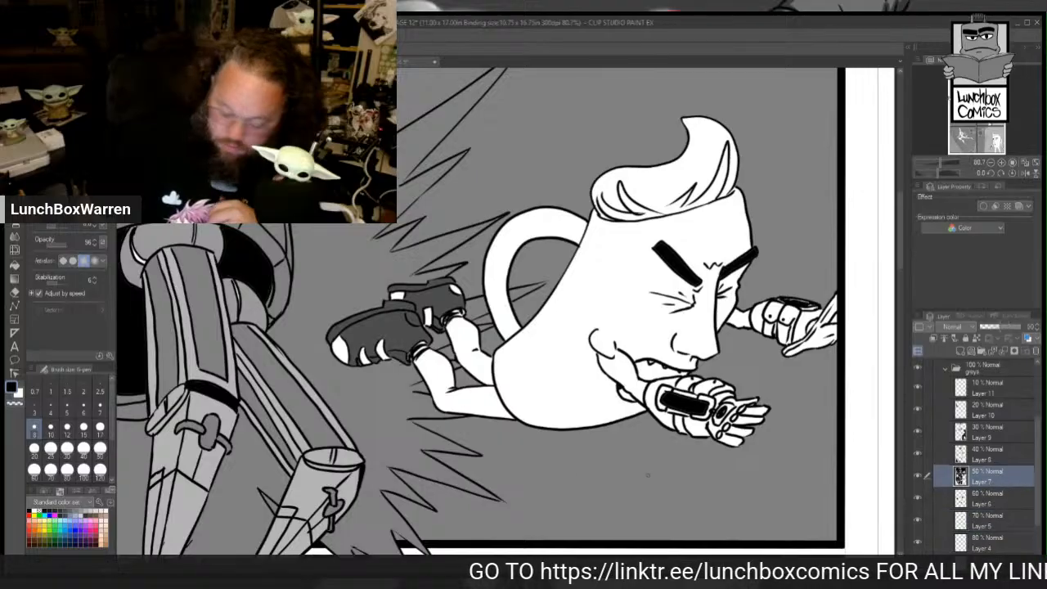
{"action": "left_click", "coordinate": [14, 266]}
{"action": "left_click", "coordinate": [348, 354]}
{"action": "left_click", "coordinate": [366, 356]}
{"action": "left_click", "coordinate": [384, 345]}
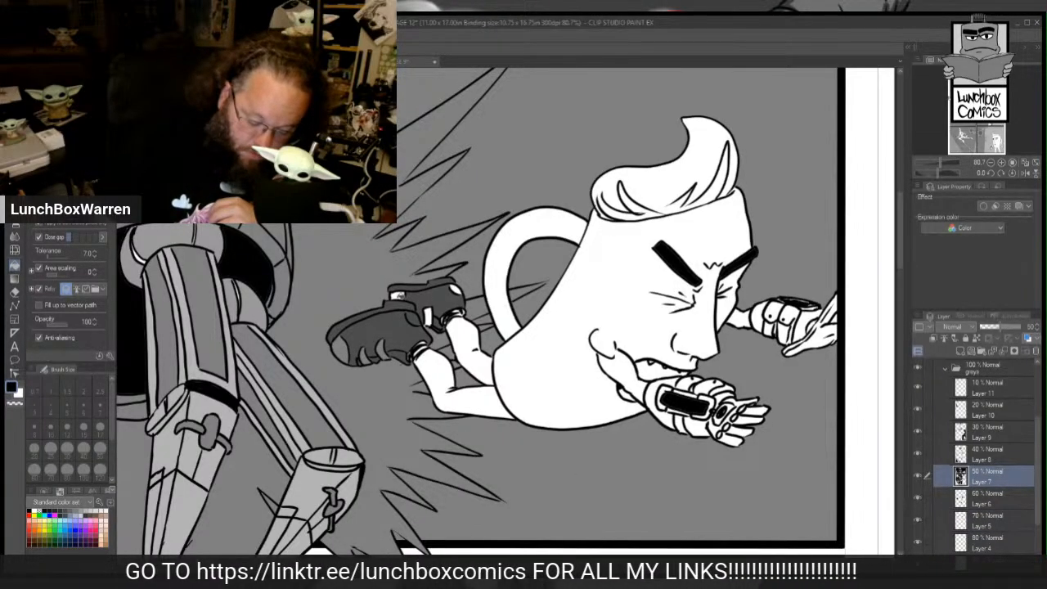
{"action": "left_click", "coordinate": [429, 316]}
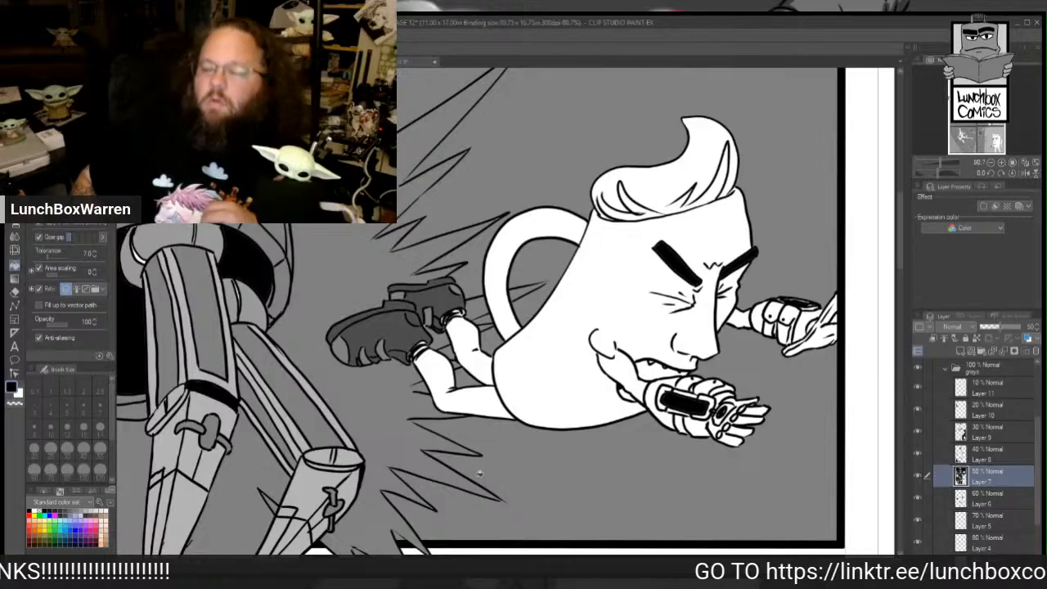
Step: Check page 9's gauntlet greys by toggling the visibility of its 40% and 50% layers, and return to page 12
{"action": "left_click", "coordinate": [410, 63]}
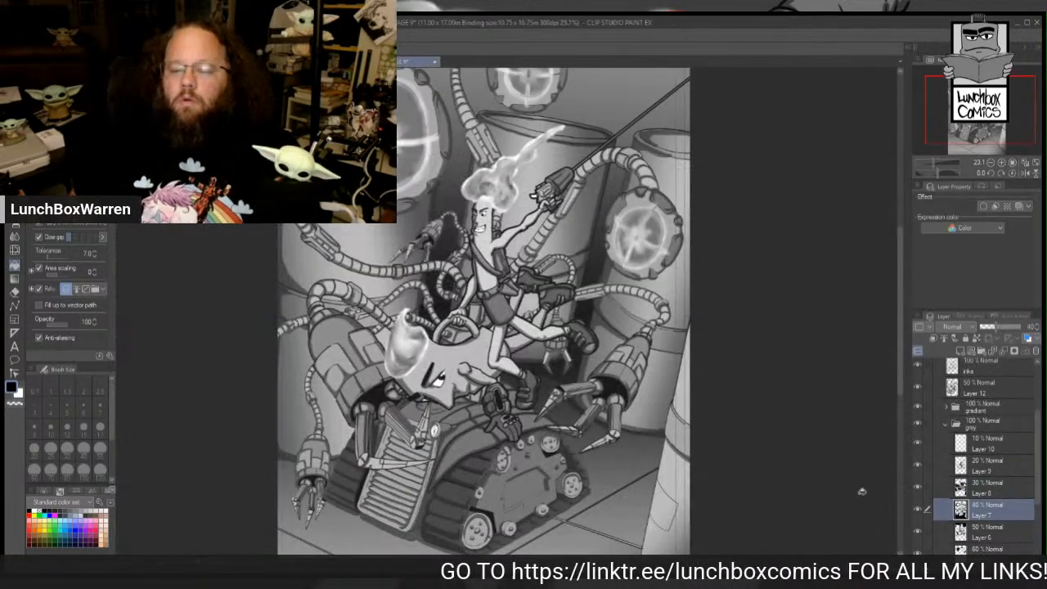
{"action": "left_click", "coordinate": [917, 507]}
{"action": "left_click", "coordinate": [917, 507]}
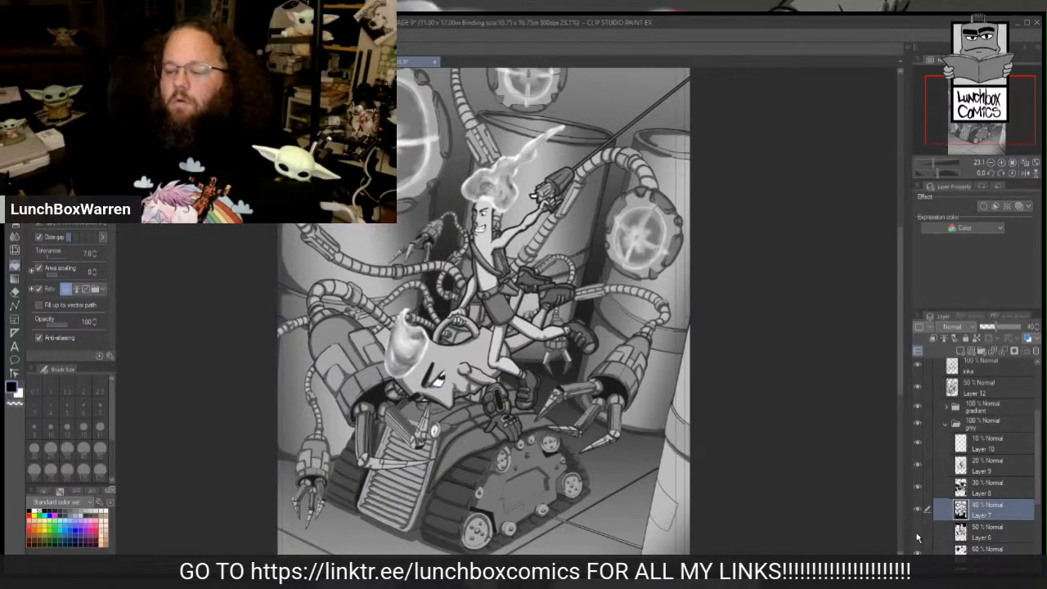
{"action": "left_click", "coordinate": [917, 531]}
{"action": "left_click", "coordinate": [916, 531]}
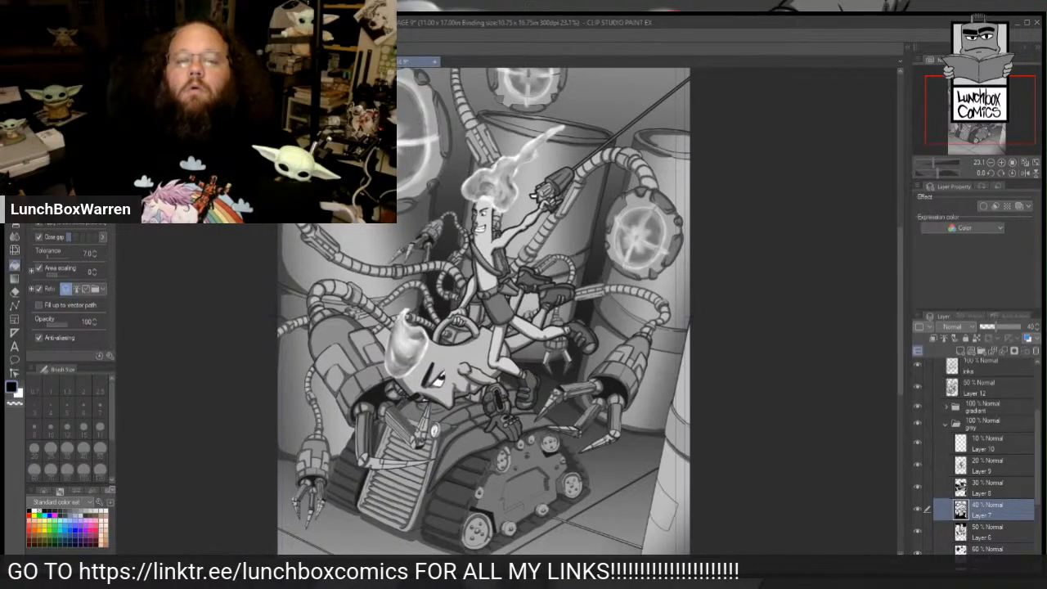
{"action": "left_click", "coordinate": [352, 62]}
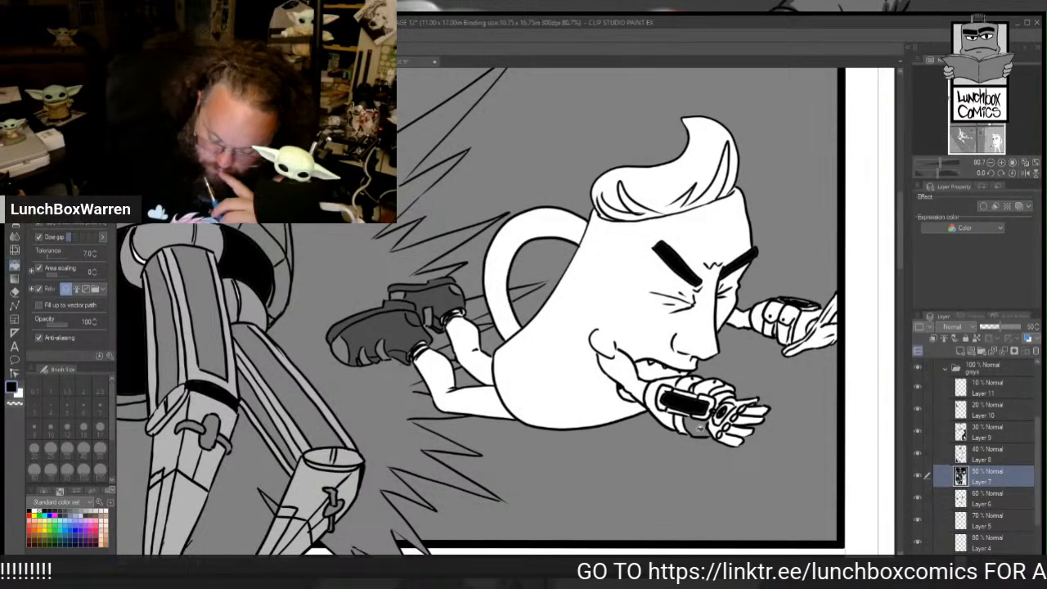
Step: On the 50% layer, fill the outer casings and wrist parts of both of the flying mug figure's gauntlets
{"action": "left_click", "coordinate": [717, 419]}
{"action": "left_click", "coordinate": [730, 406]}
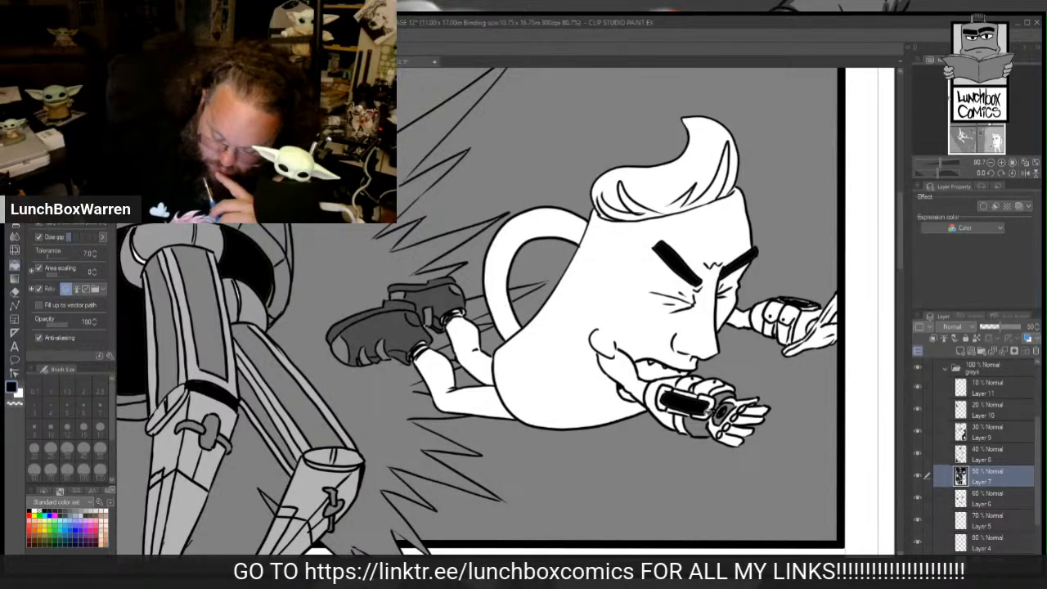
{"action": "left_click", "coordinate": [711, 404]}
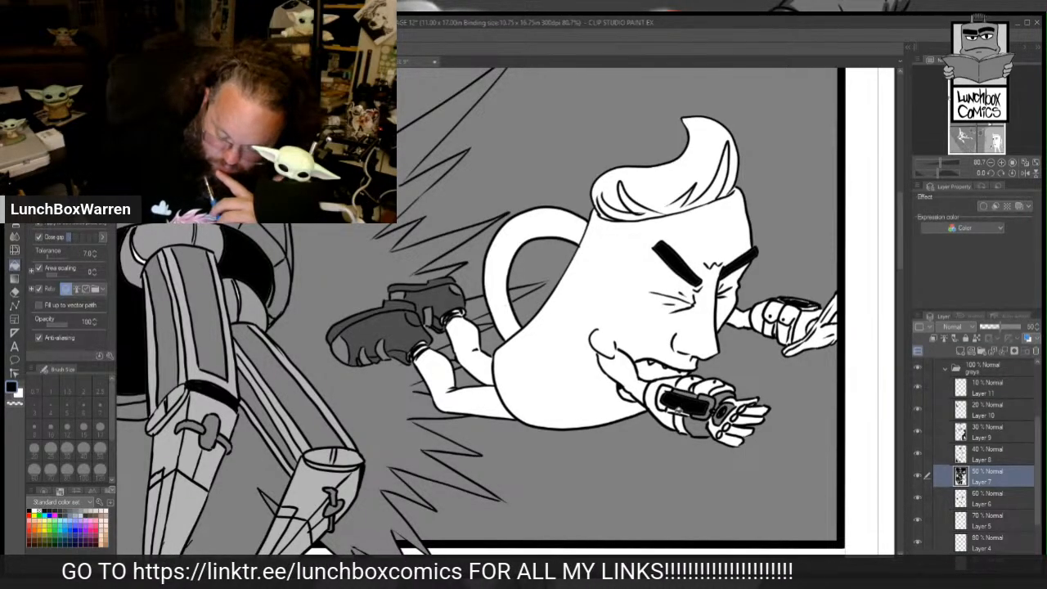
{"action": "left_click", "coordinate": [661, 403]}
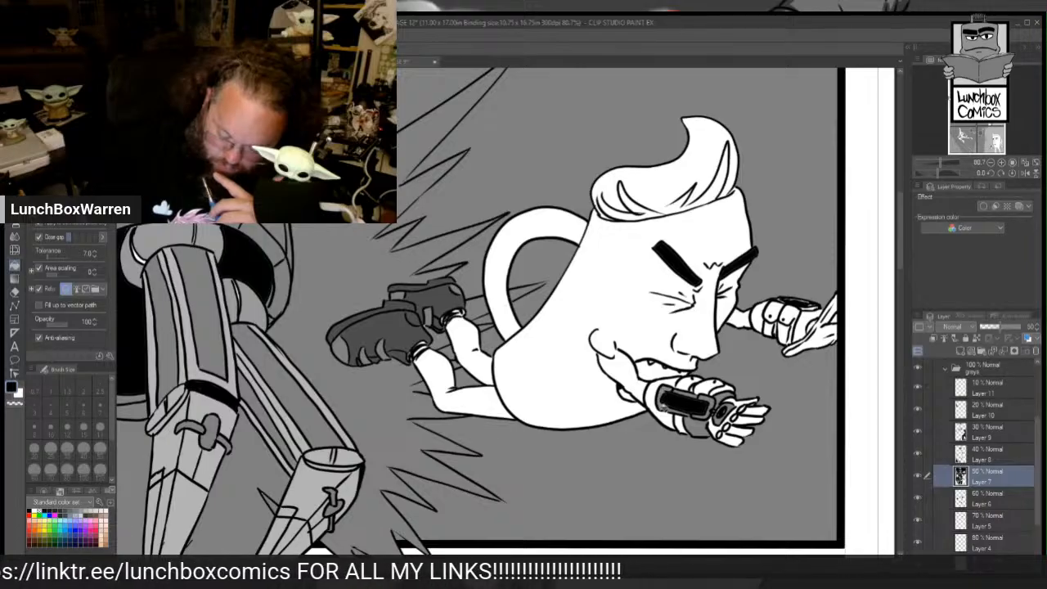
{"action": "left_click", "coordinate": [664, 413]}
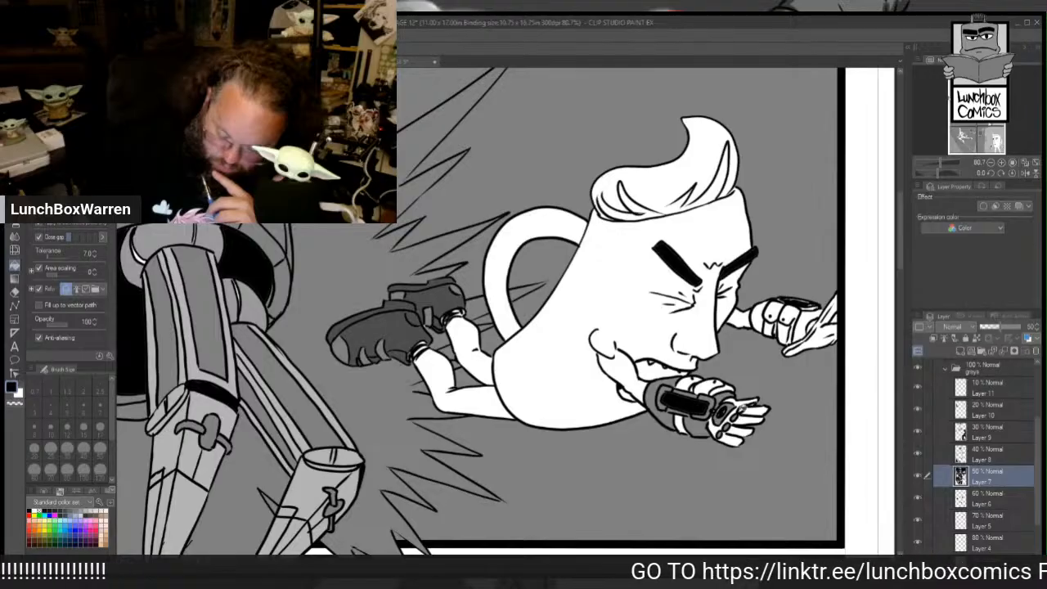
{"action": "left_click", "coordinate": [760, 319]}
{"action": "left_click", "coordinate": [808, 320]}
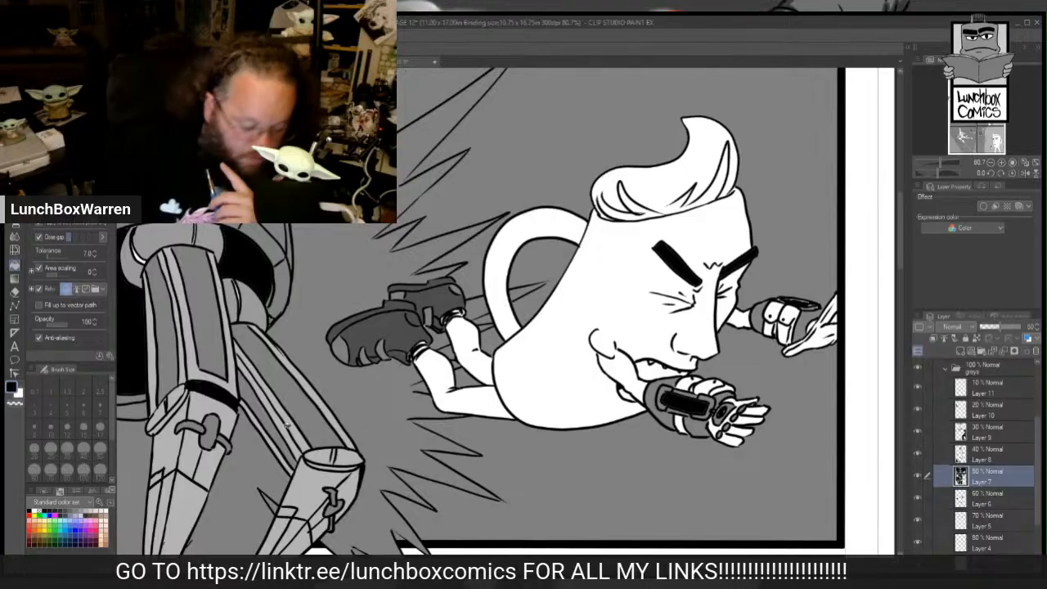
Step: On the 30% layer, fill the mug figure's body, handle, legs and the far side of the face
{"action": "key", "text": "p"}
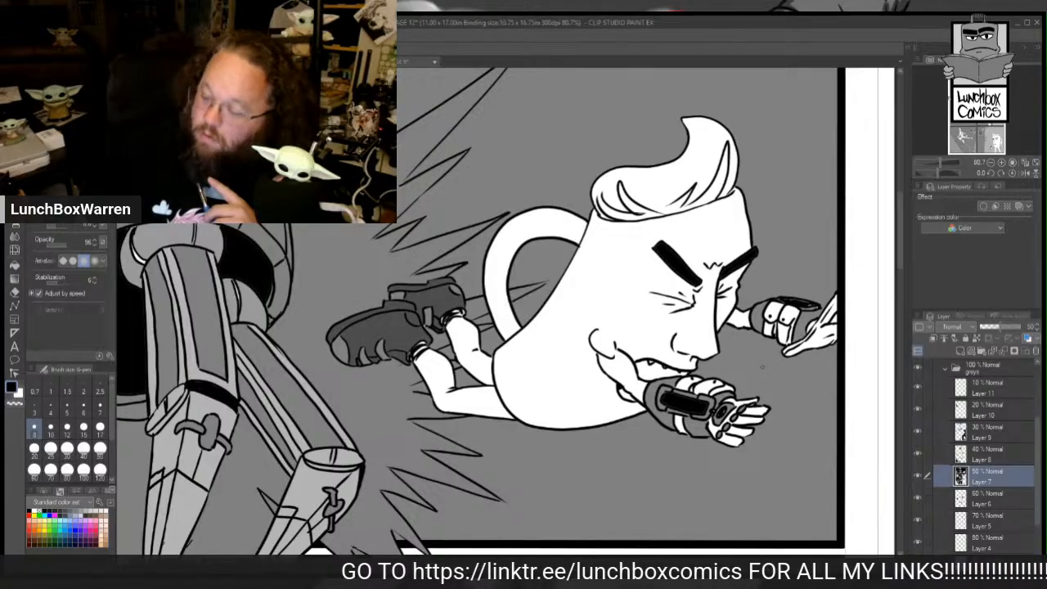
{"action": "left_click", "coordinate": [983, 429]}
{"action": "key", "text": "g"}
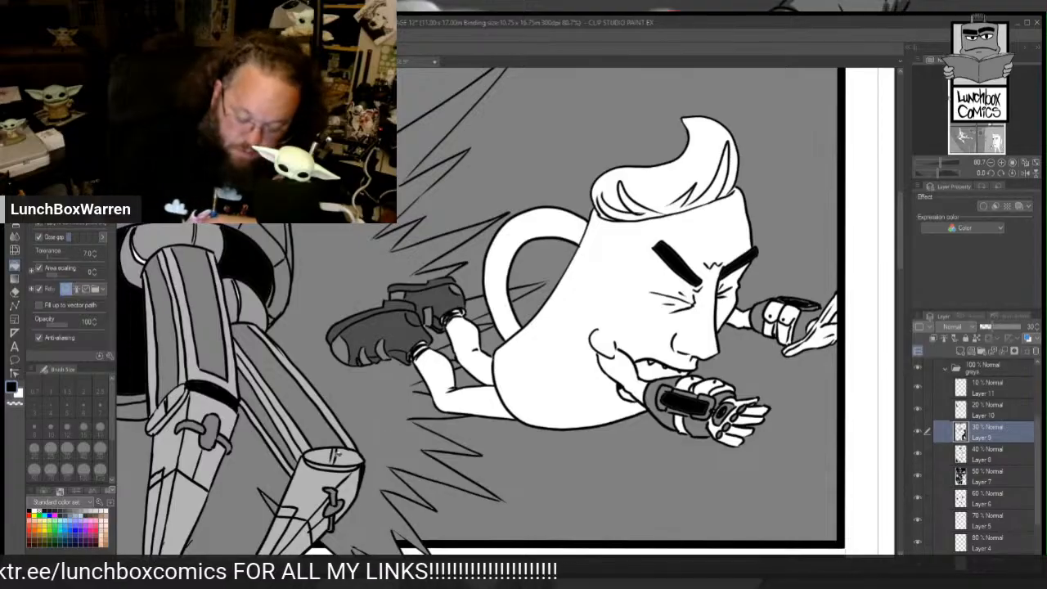
{"action": "left_click", "coordinate": [537, 378]}
{"action": "left_click", "coordinate": [479, 393]}
{"action": "left_click", "coordinate": [482, 363]}
{"action": "left_click", "coordinate": [508, 320]}
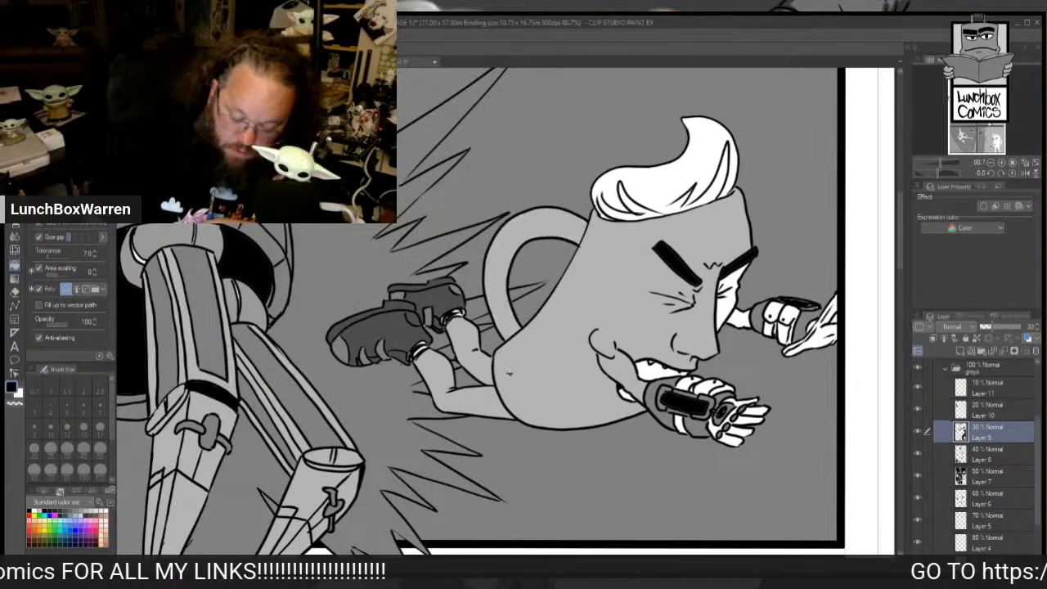
{"action": "left_click", "coordinate": [724, 312]}
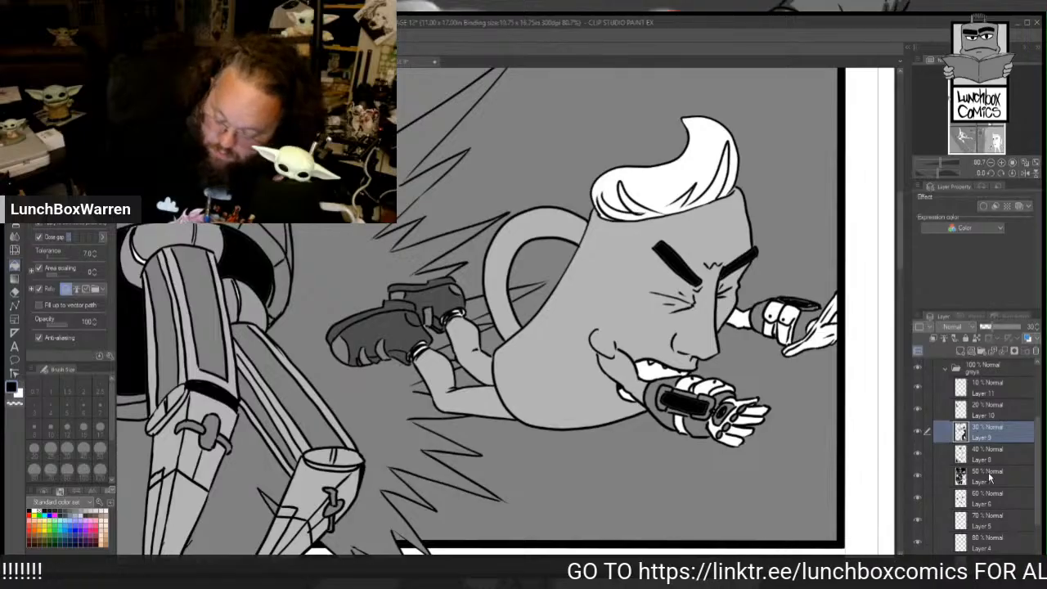
Step: On the 70% layer, fill the palm and fingers of the mug figure's near glove
{"action": "left_click", "coordinate": [979, 517]}
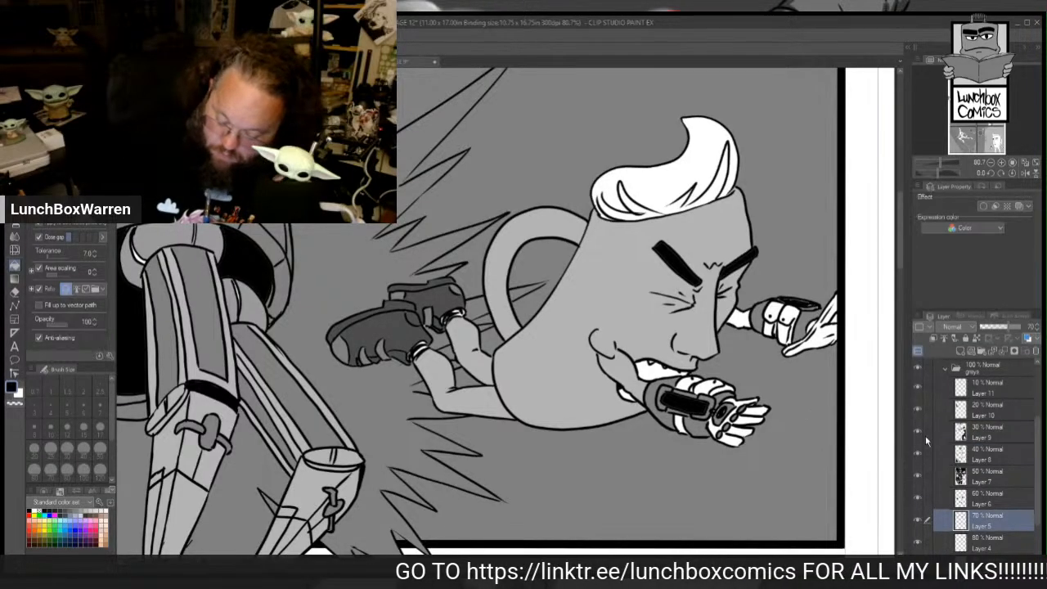
{"action": "left_click_drag", "start_coordinate": [727, 436], "coordinate": [753, 405]}
{"action": "left_click", "coordinate": [723, 424]}
{"action": "left_click", "coordinate": [737, 408]}
{"action": "left_click", "coordinate": [743, 402]}
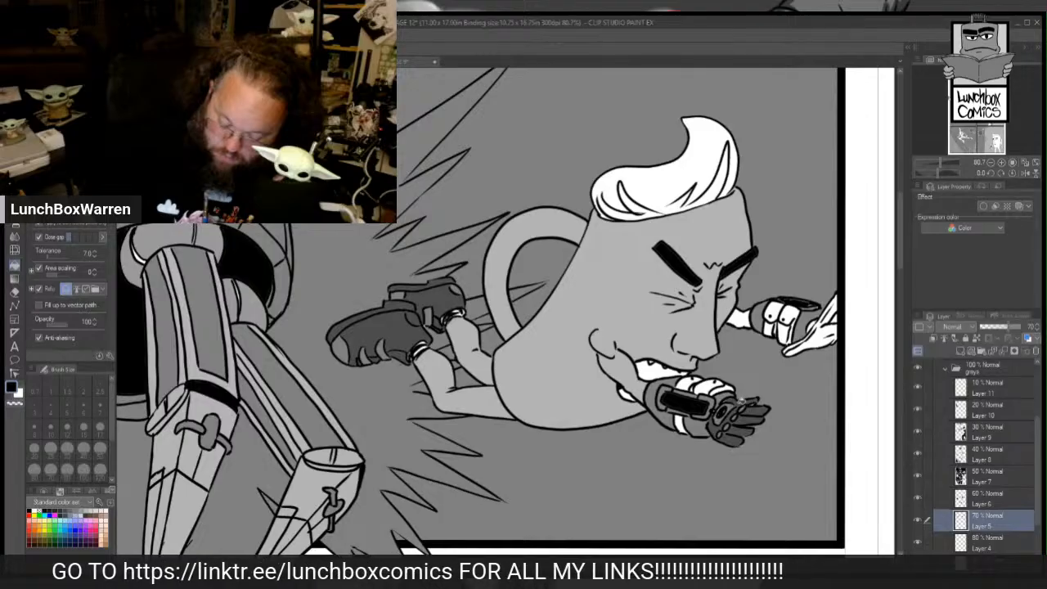
Step: Fill the far glove's hand and plates and the near gauntlet's knuckle plates on the 70% layer
{"action": "left_click", "coordinate": [819, 334]}
{"action": "left_click", "coordinate": [792, 337]}
{"action": "left_click", "coordinate": [793, 328]}
{"action": "left_click", "coordinate": [784, 331]}
{"action": "left_click", "coordinate": [788, 316]}
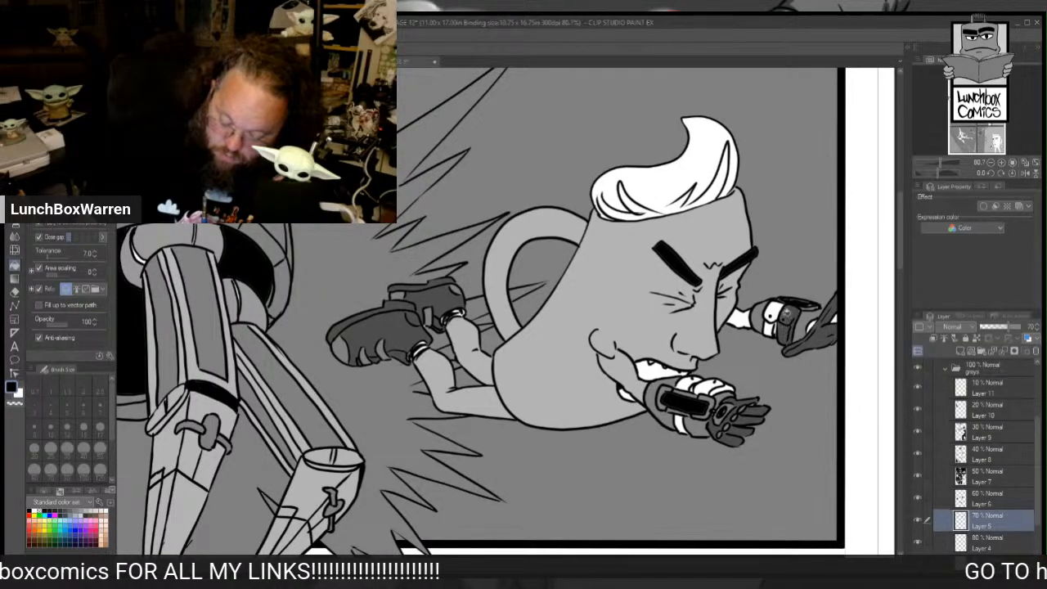
{"action": "left_click", "coordinate": [769, 327]}
{"action": "left_click", "coordinate": [773, 314]}
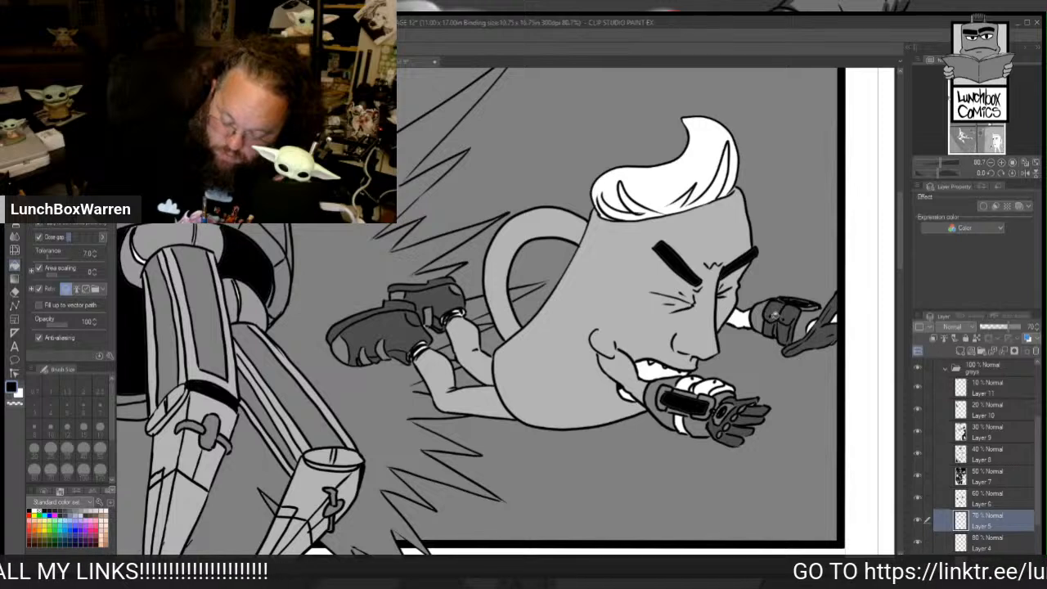
{"action": "left_click", "coordinate": [705, 385]}
{"action": "left_click", "coordinate": [721, 387]}
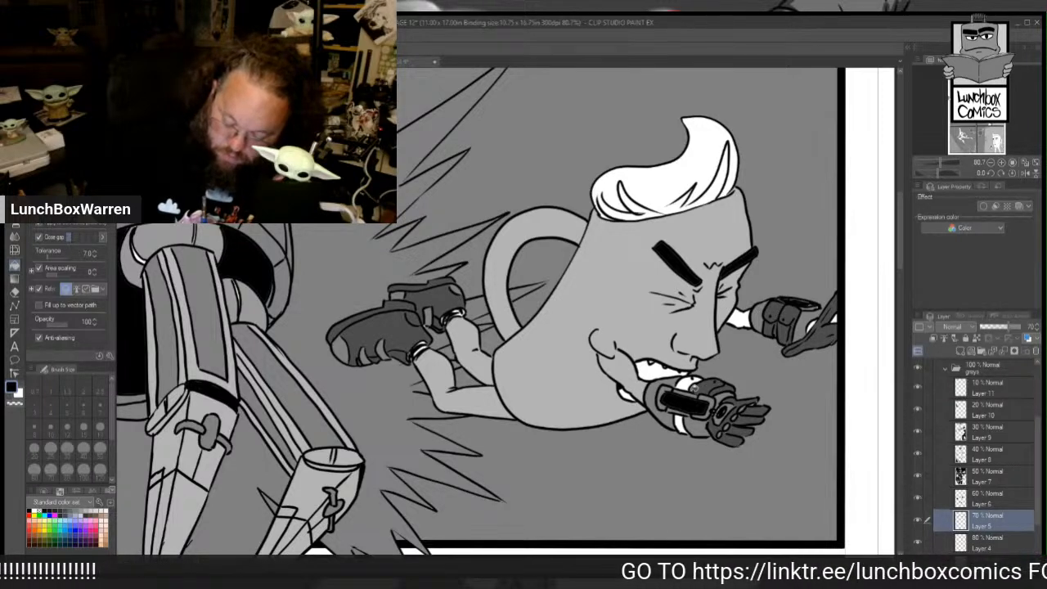
{"action": "left_click", "coordinate": [688, 382]}
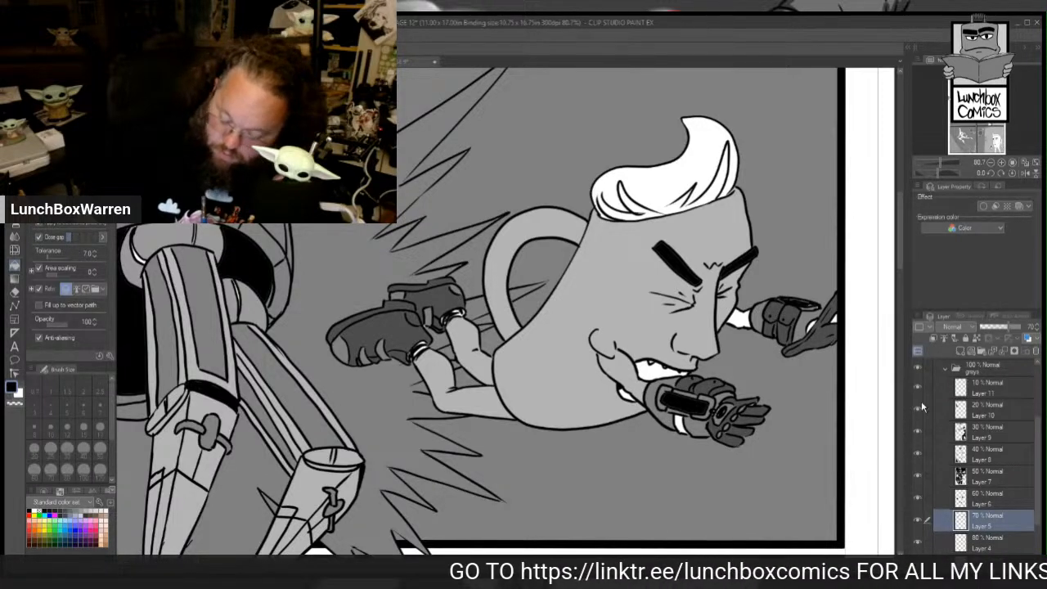
Step: Fill the mug figure's far arm and swept-up hair on the 30% layer
{"action": "left_click", "coordinate": [983, 433]}
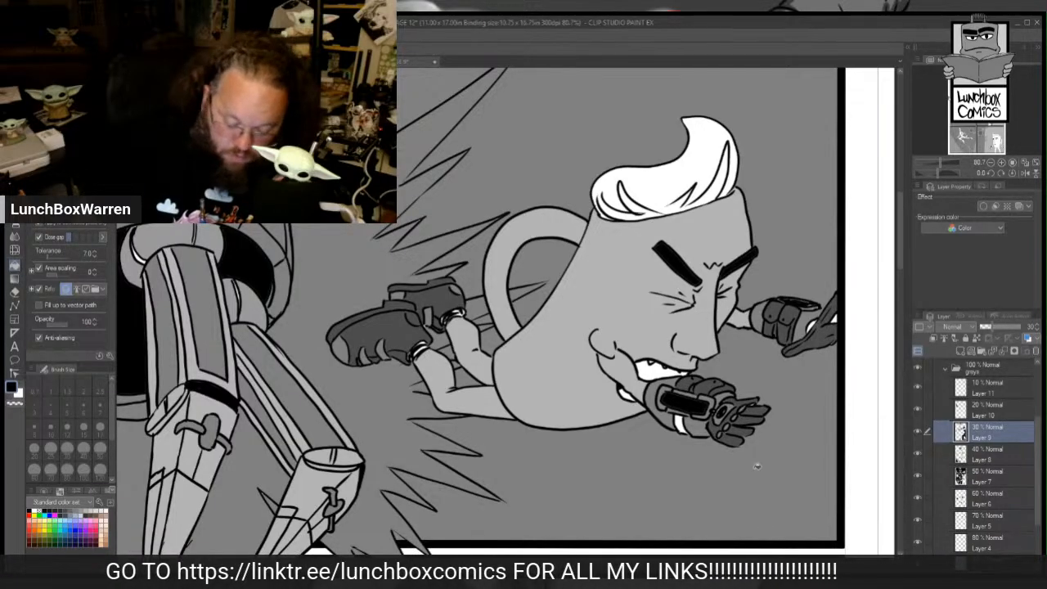
{"action": "left_click", "coordinate": [662, 189]}
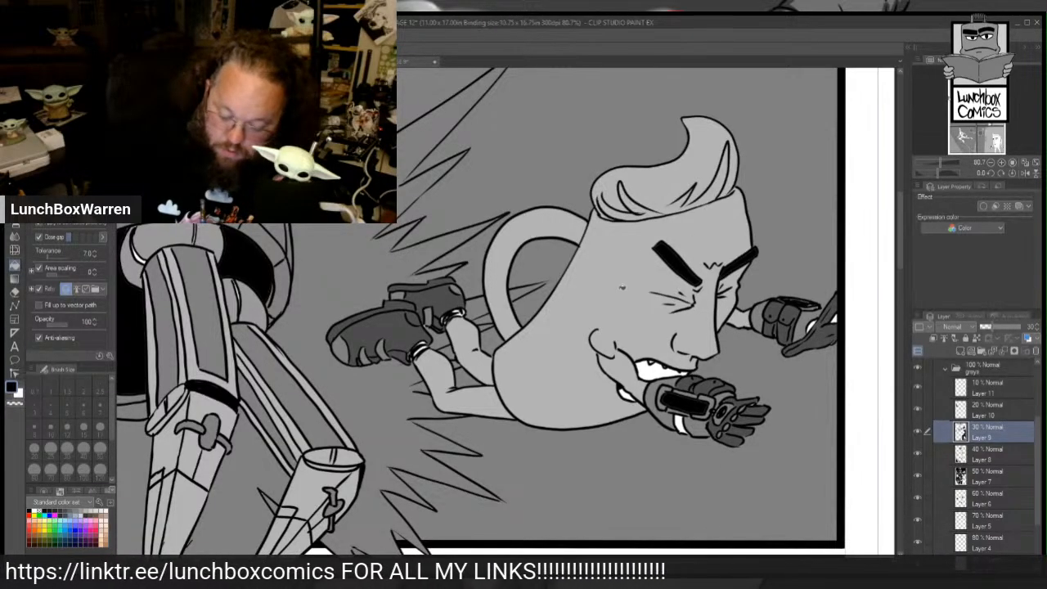
{"action": "key", "text": "ctrl+minus"}
{"action": "key", "text": "ctrl+minus"}
{"action": "key", "text": "ctrl+minus"}
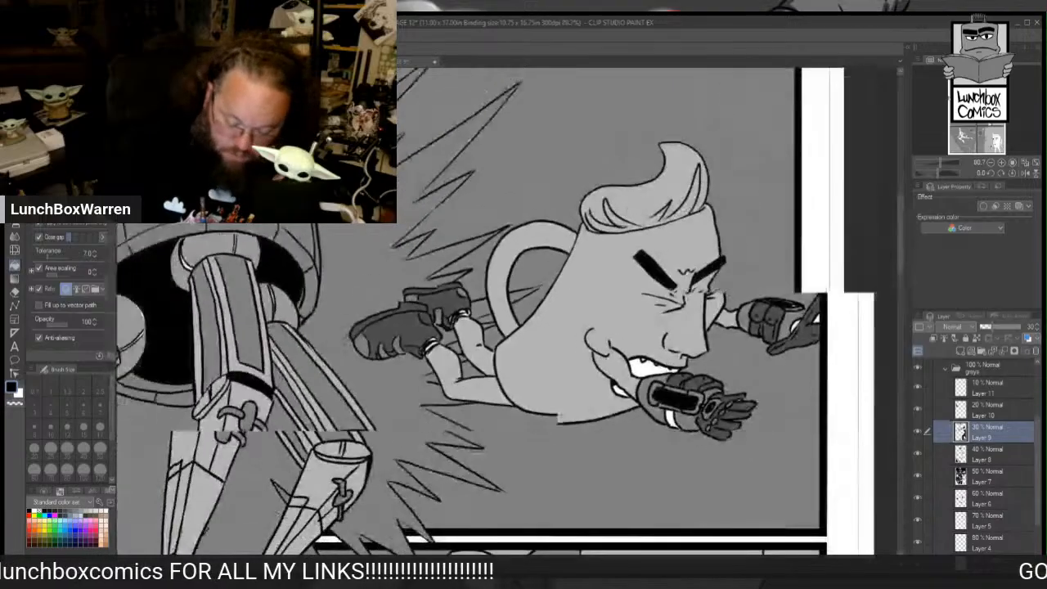
{"action": "key", "text": "ctrl+minus"}
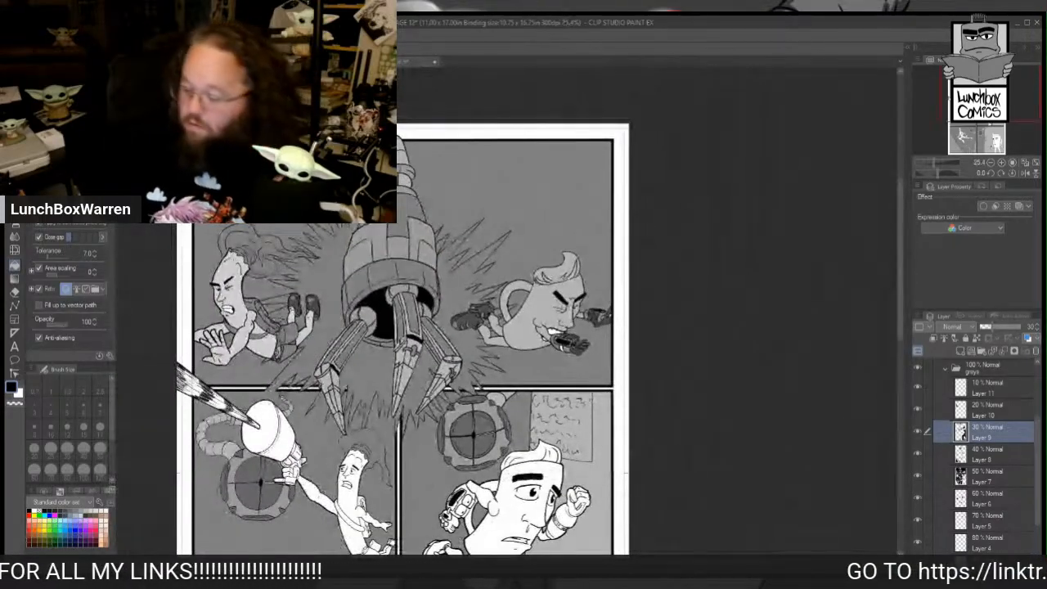